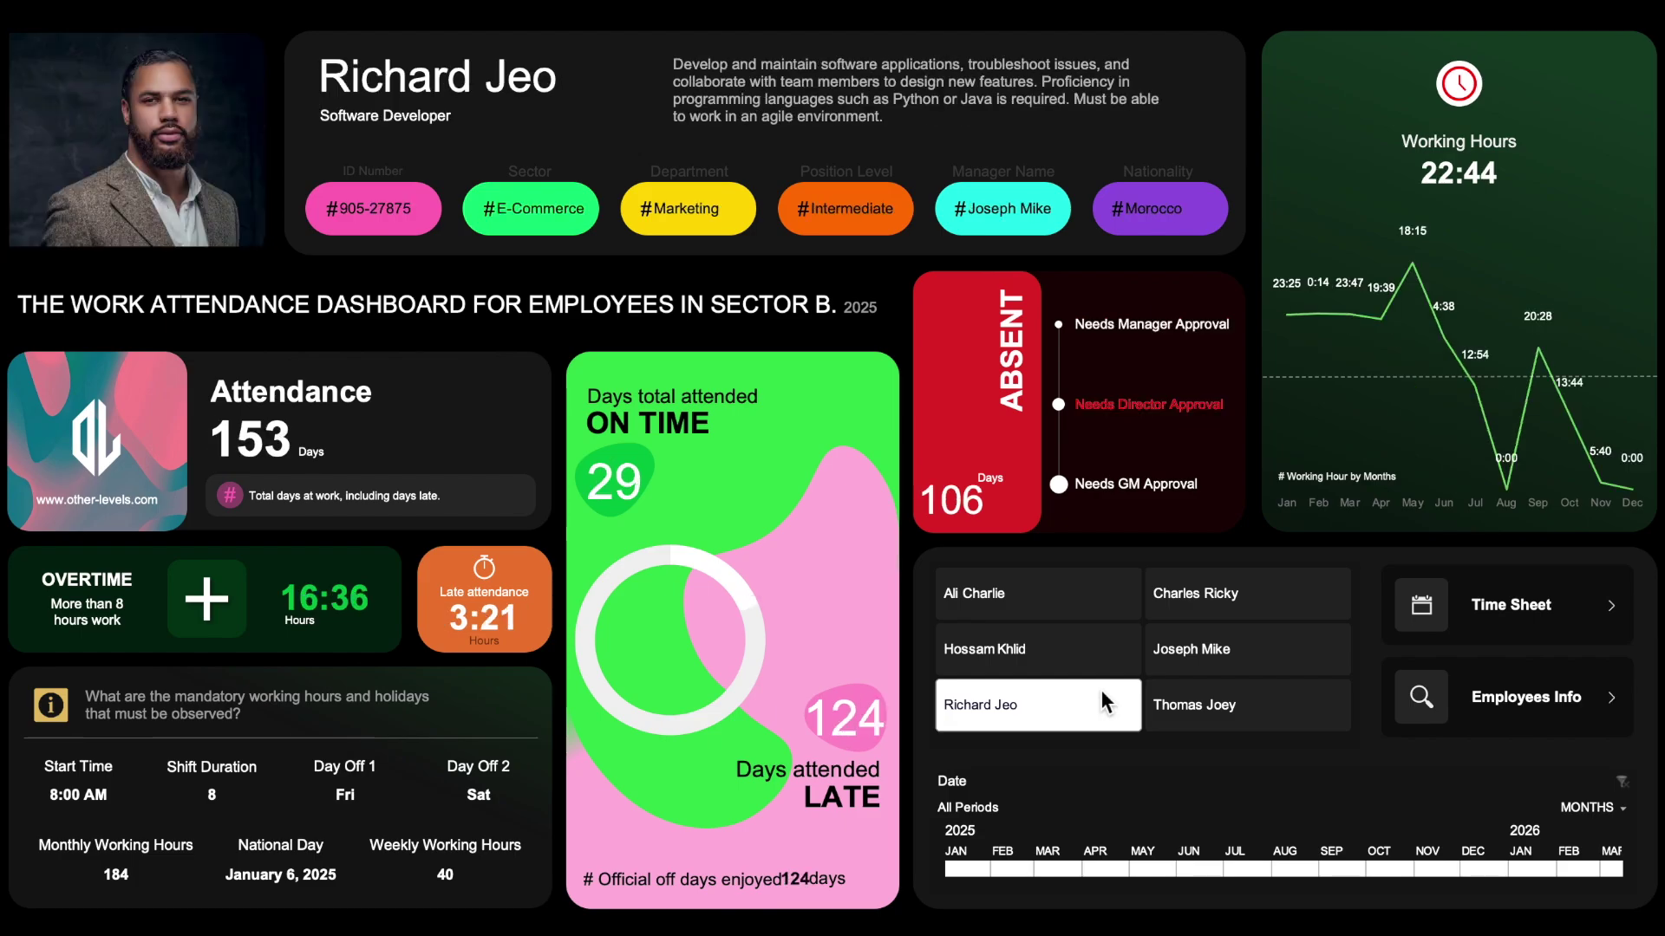
Step: View the attendance dashboard for different employees by switching the employee selection
{"action": "left_click", "coordinate": [1211, 702]}
{"action": "left_click", "coordinate": [1195, 605]}
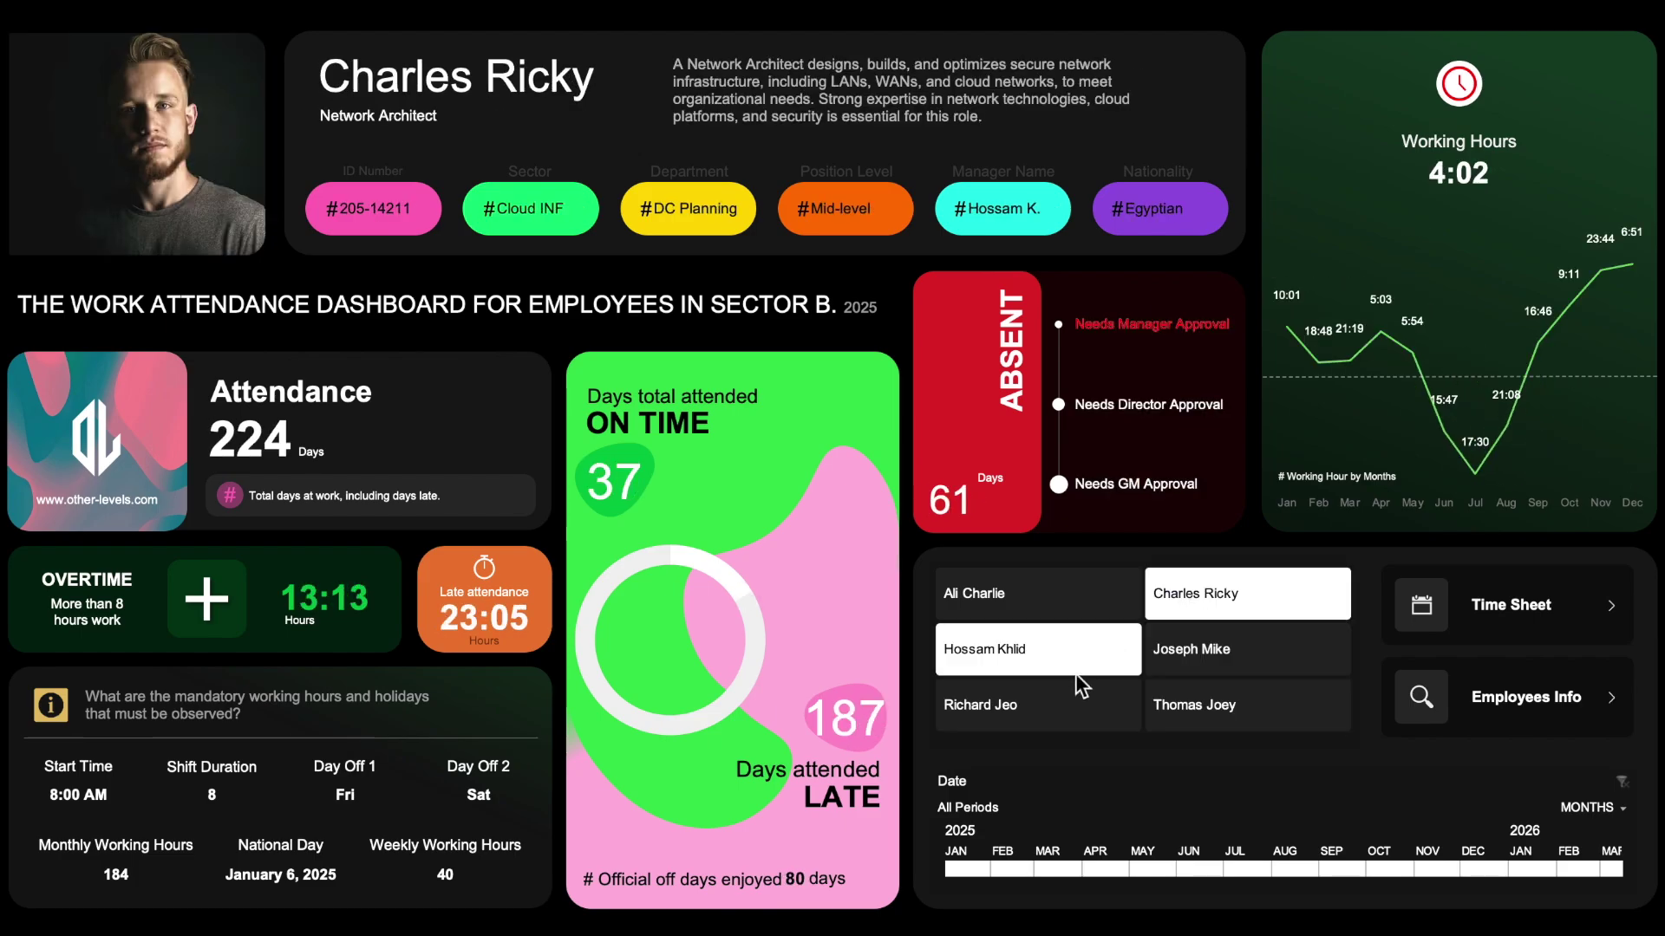
{"action": "left_click", "coordinate": [1062, 701]}
{"action": "left_click", "coordinate": [1217, 607]}
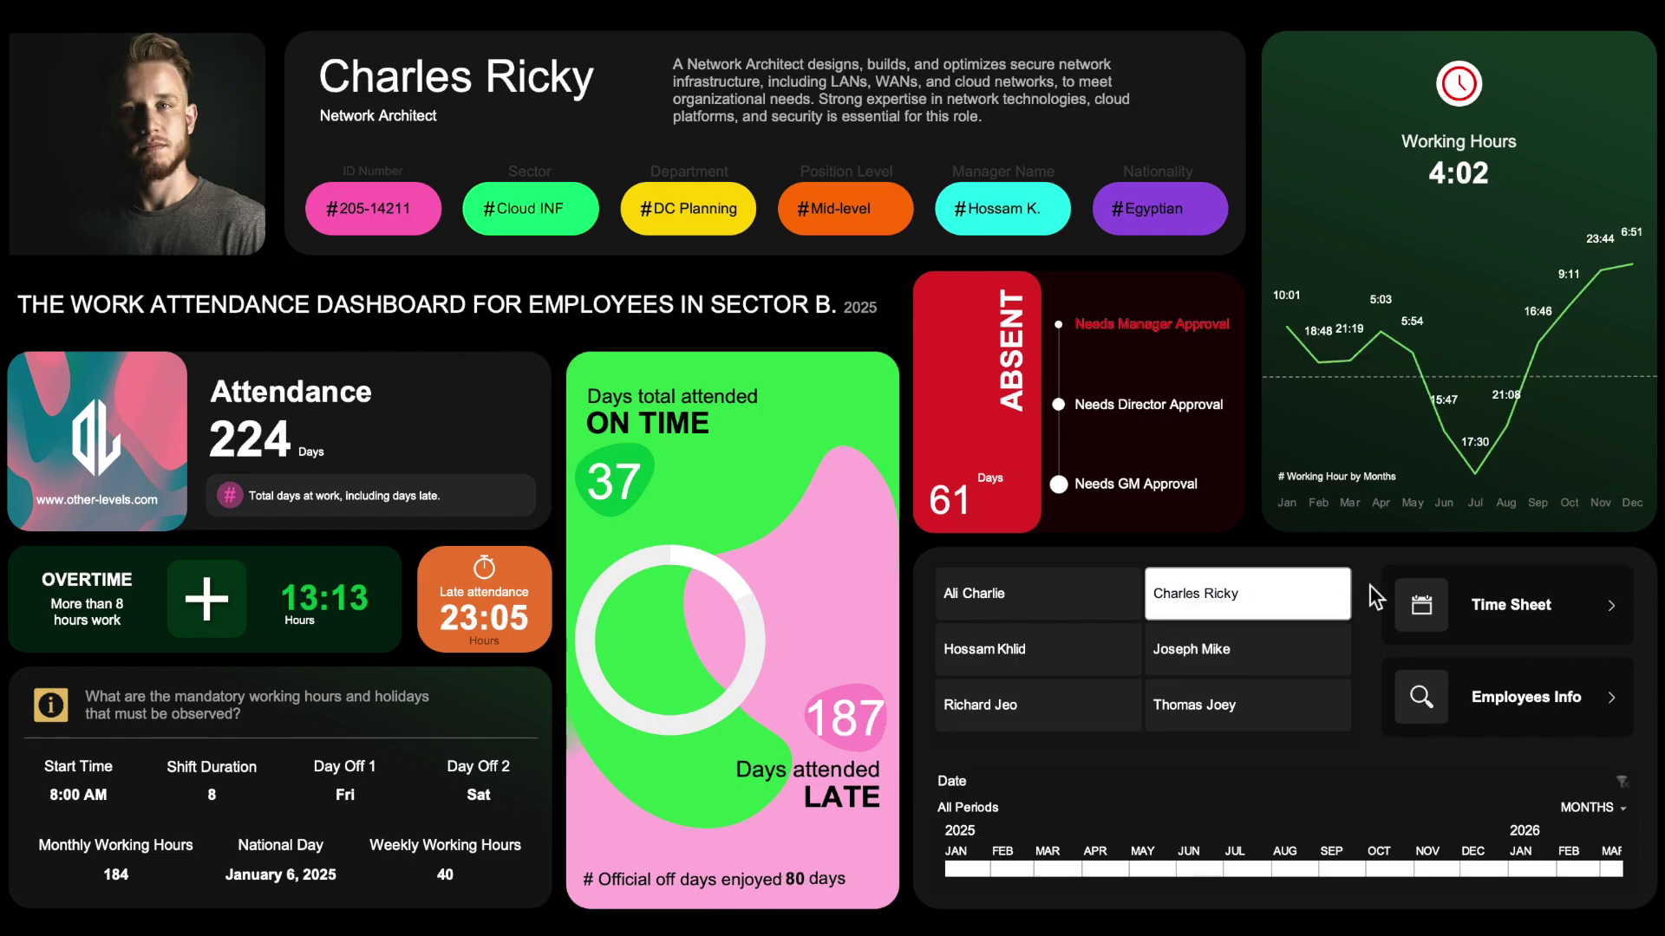
Step: View the Time Sheet and Employees Info pages and return to the dashboard
{"action": "left_click", "coordinate": [1527, 600]}
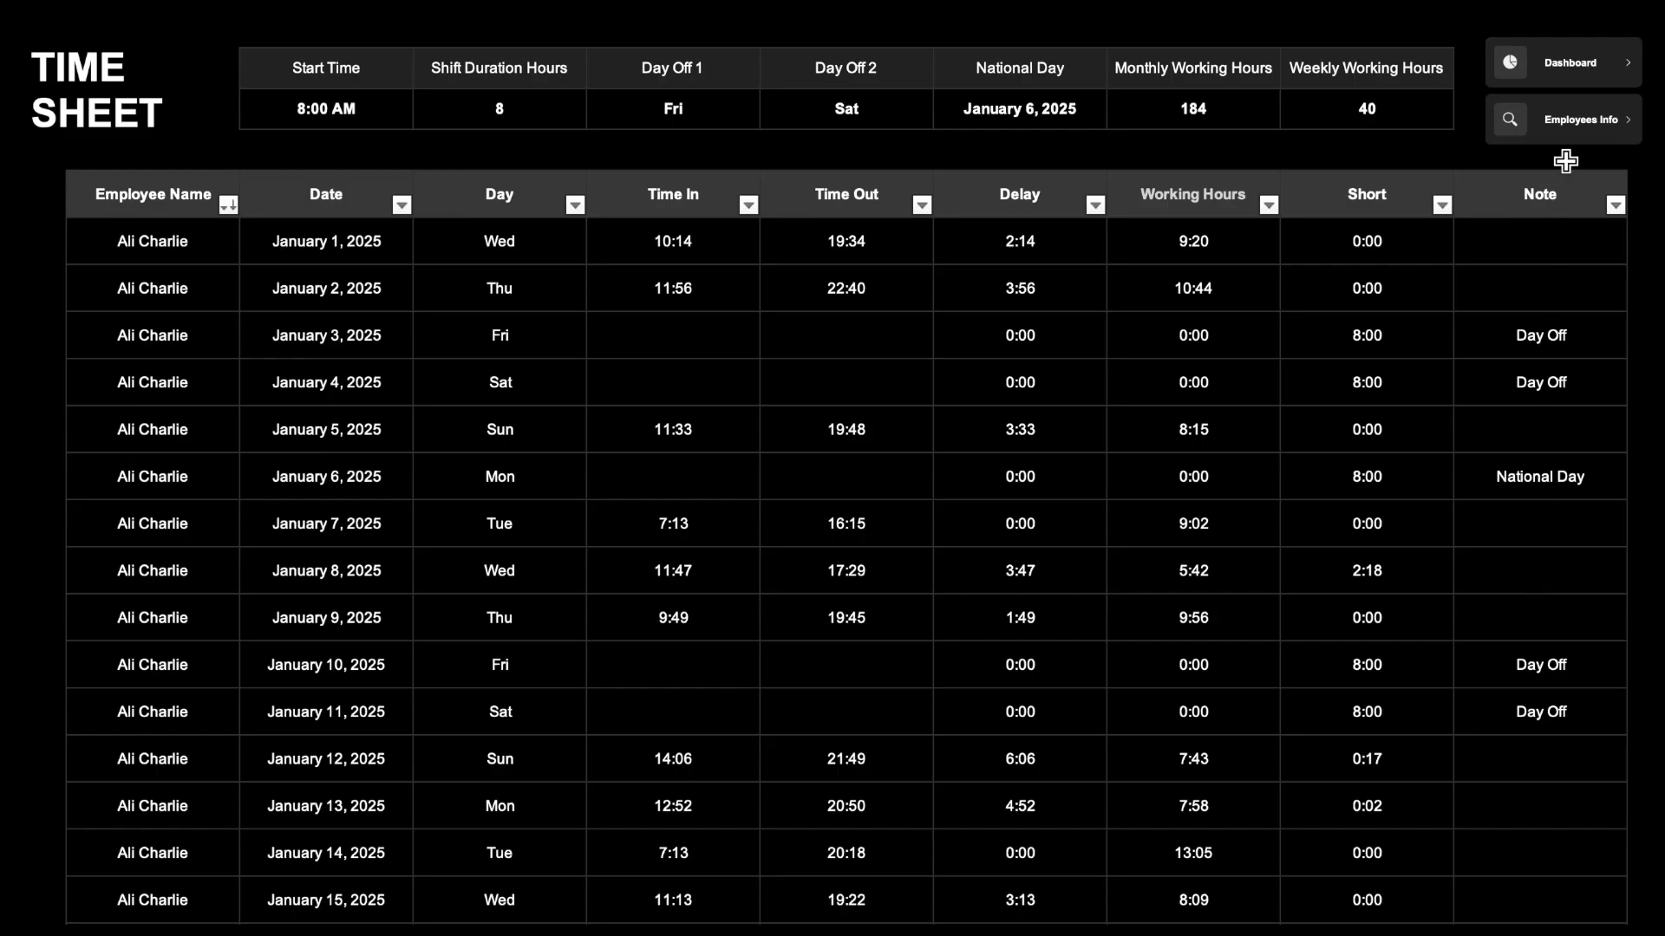
{"action": "left_click", "coordinate": [1566, 130]}
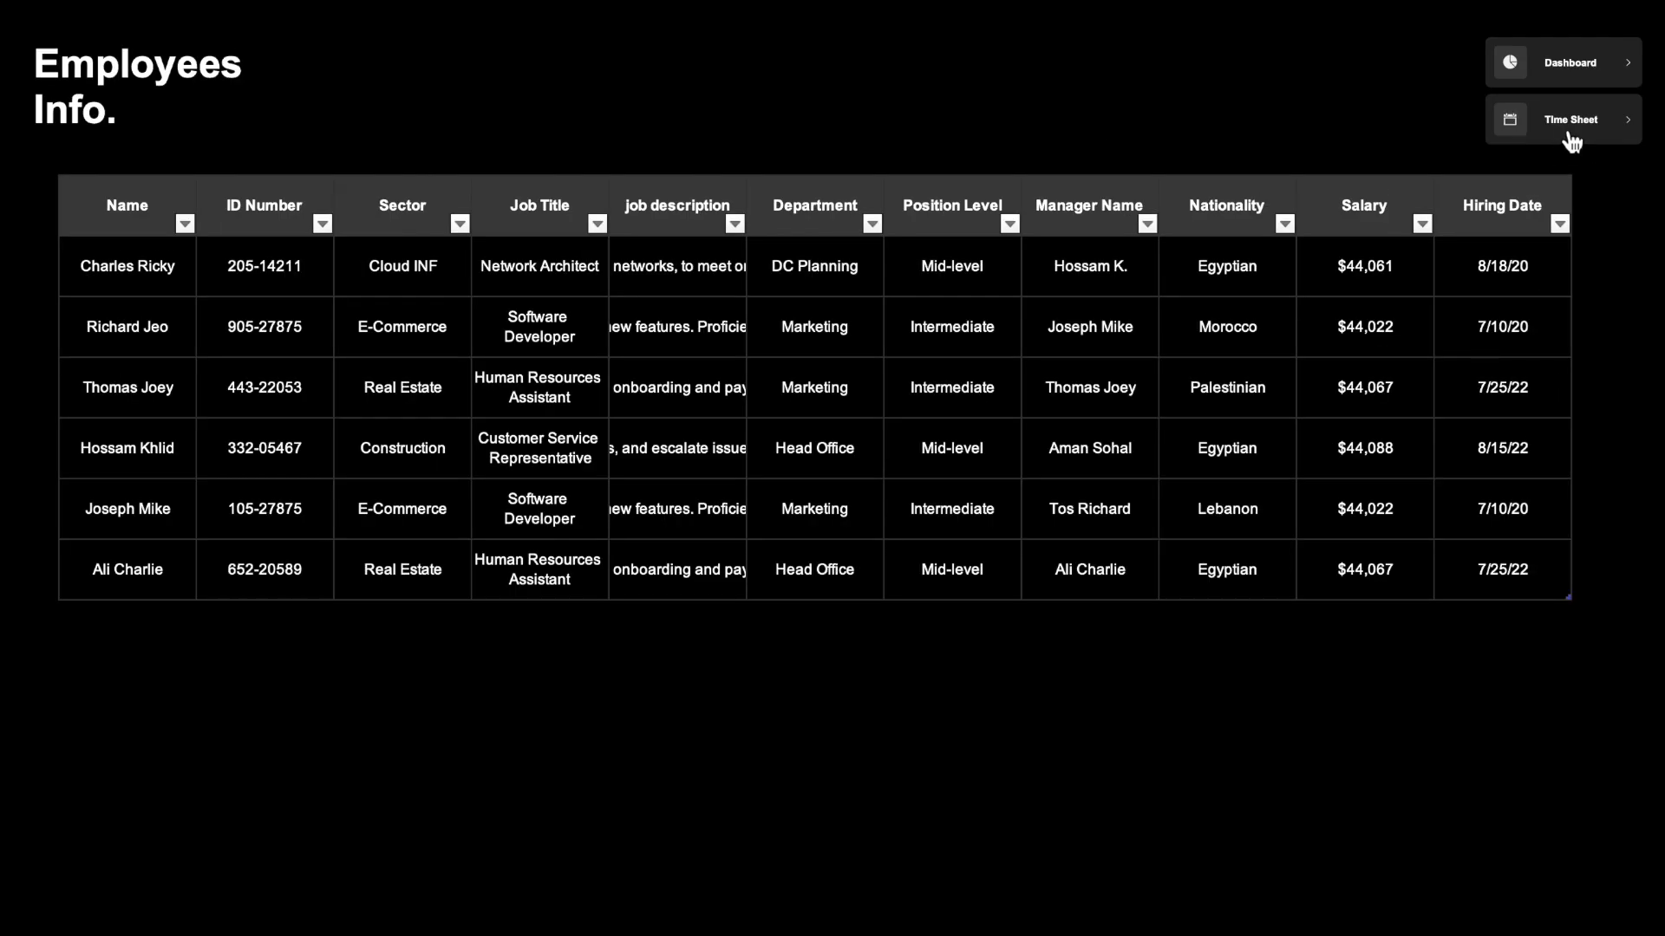
{"action": "left_click", "coordinate": [1566, 65]}
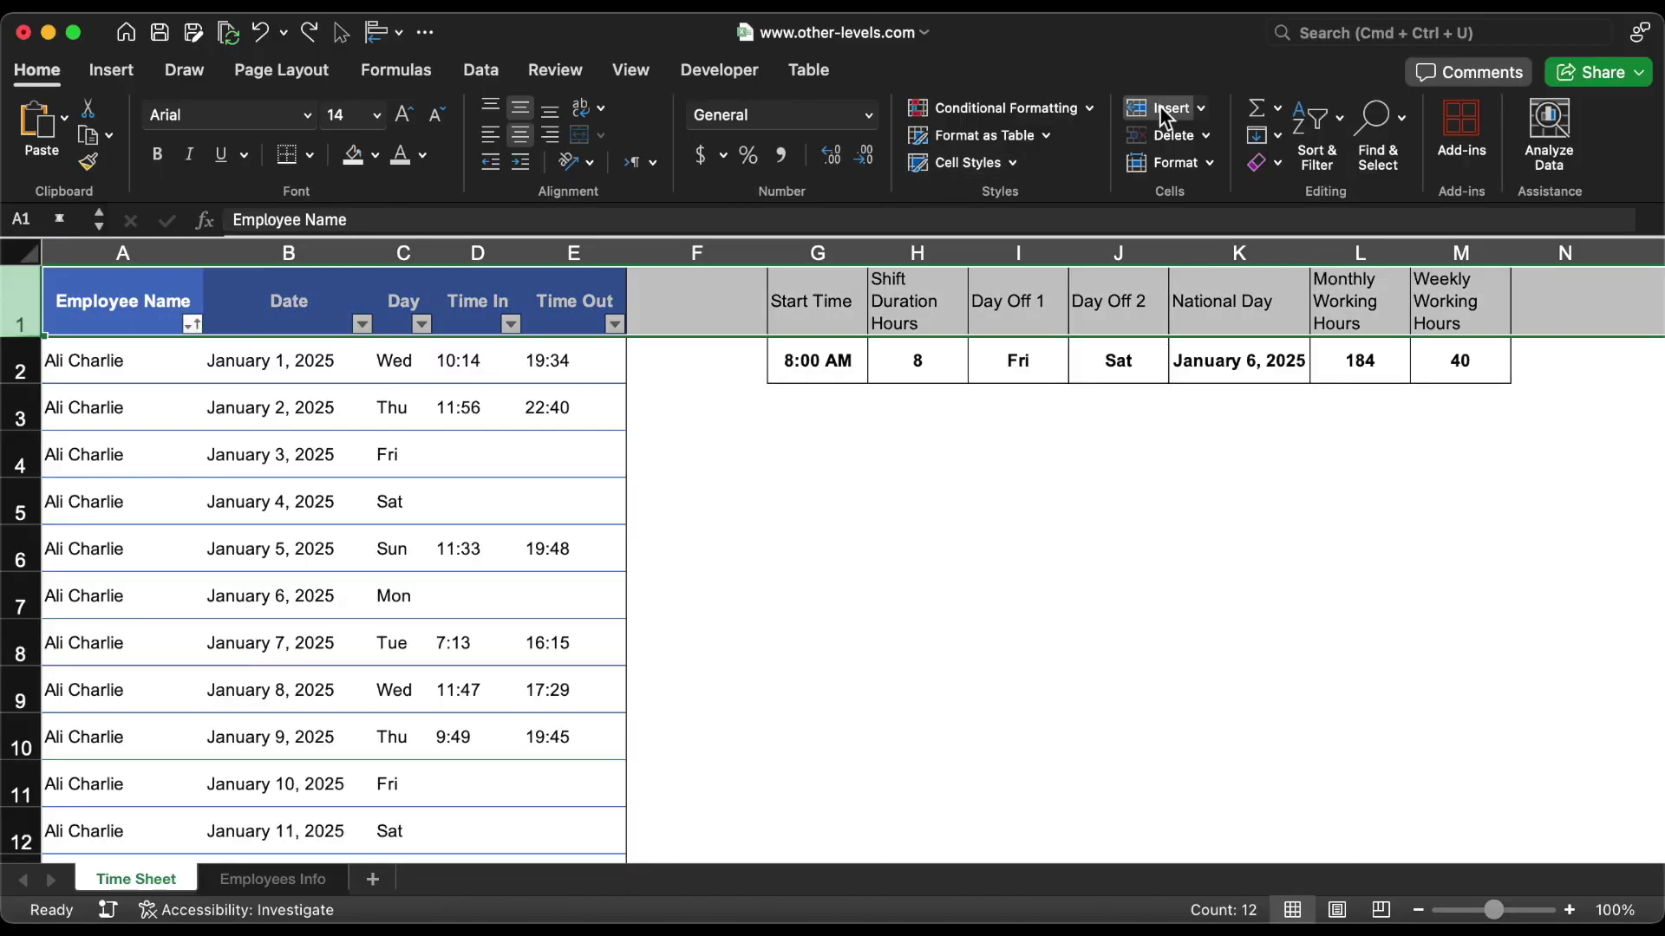
Step: Insert four blank rows above the header row of the Time Sheet
{"action": "left_click", "coordinate": [1158, 106]}
{"action": "left_click", "coordinate": [1159, 106]}
{"action": "left_click", "coordinate": [1159, 106]}
{"action": "left_click", "coordinate": [1158, 106]}
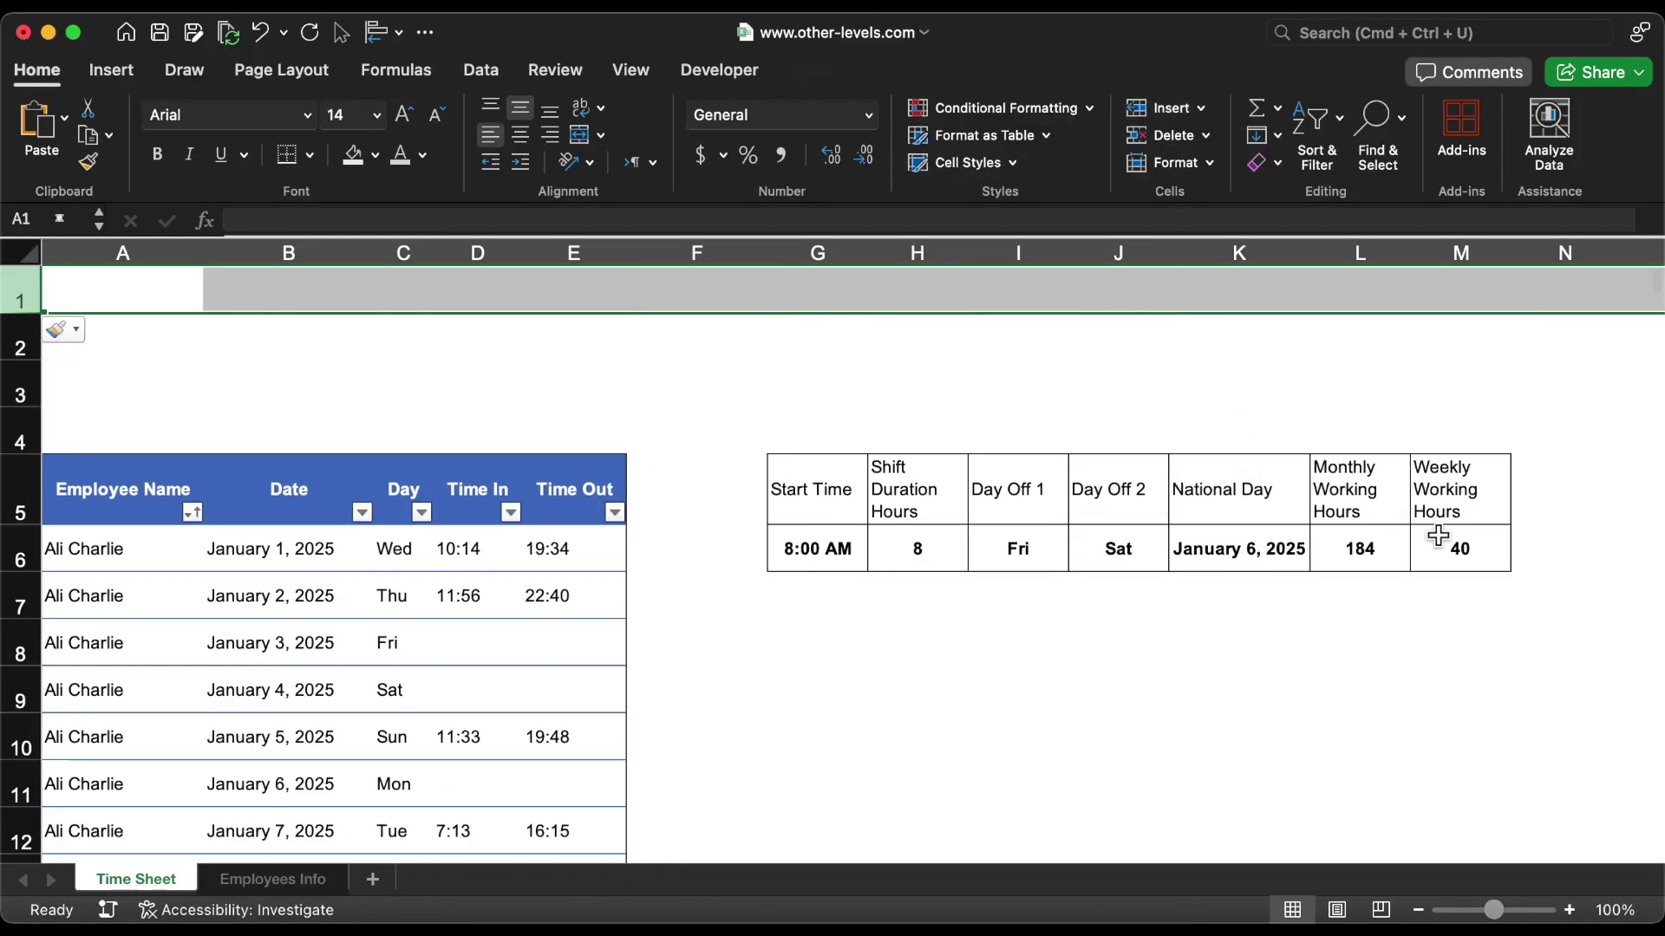
Step: Move the shift settings block to B2:H3 and increase the height of table header row 5
{"action": "left_click_drag", "start_coordinate": [1438, 537], "coordinate": [795, 487]}
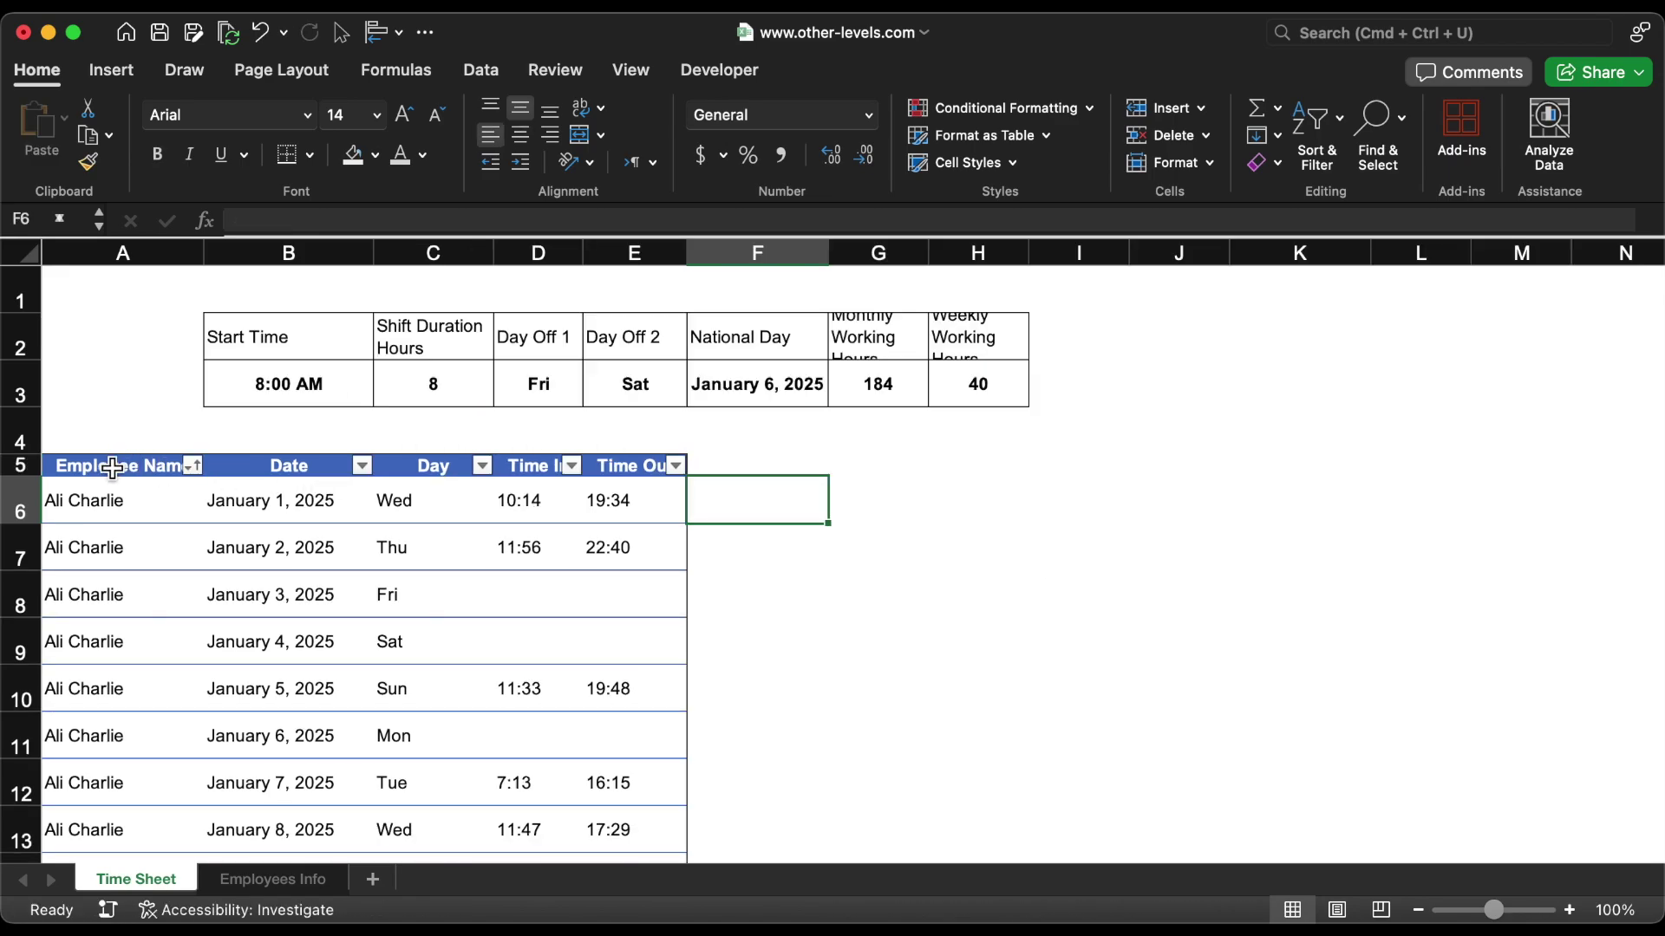
{"action": "left_click_drag", "start_coordinate": [19, 476], "coordinate": [19, 520]}
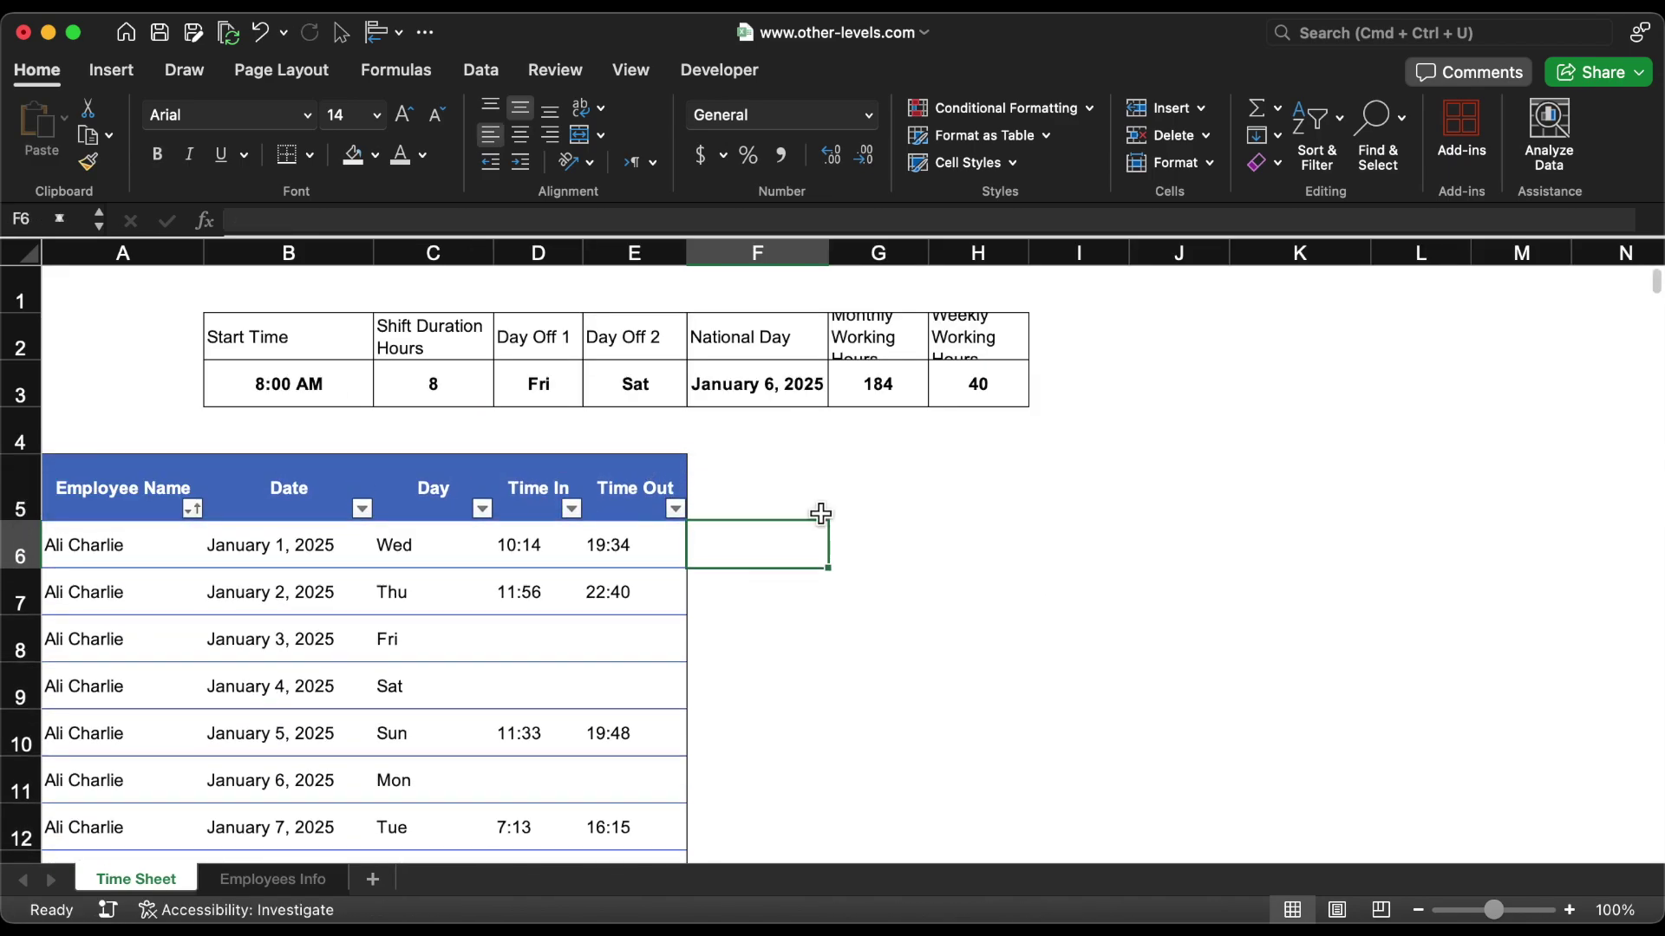
Step: Add a table column headed "Late" in F5, beside Time Out
{"action": "left_click", "coordinate": [760, 497]}
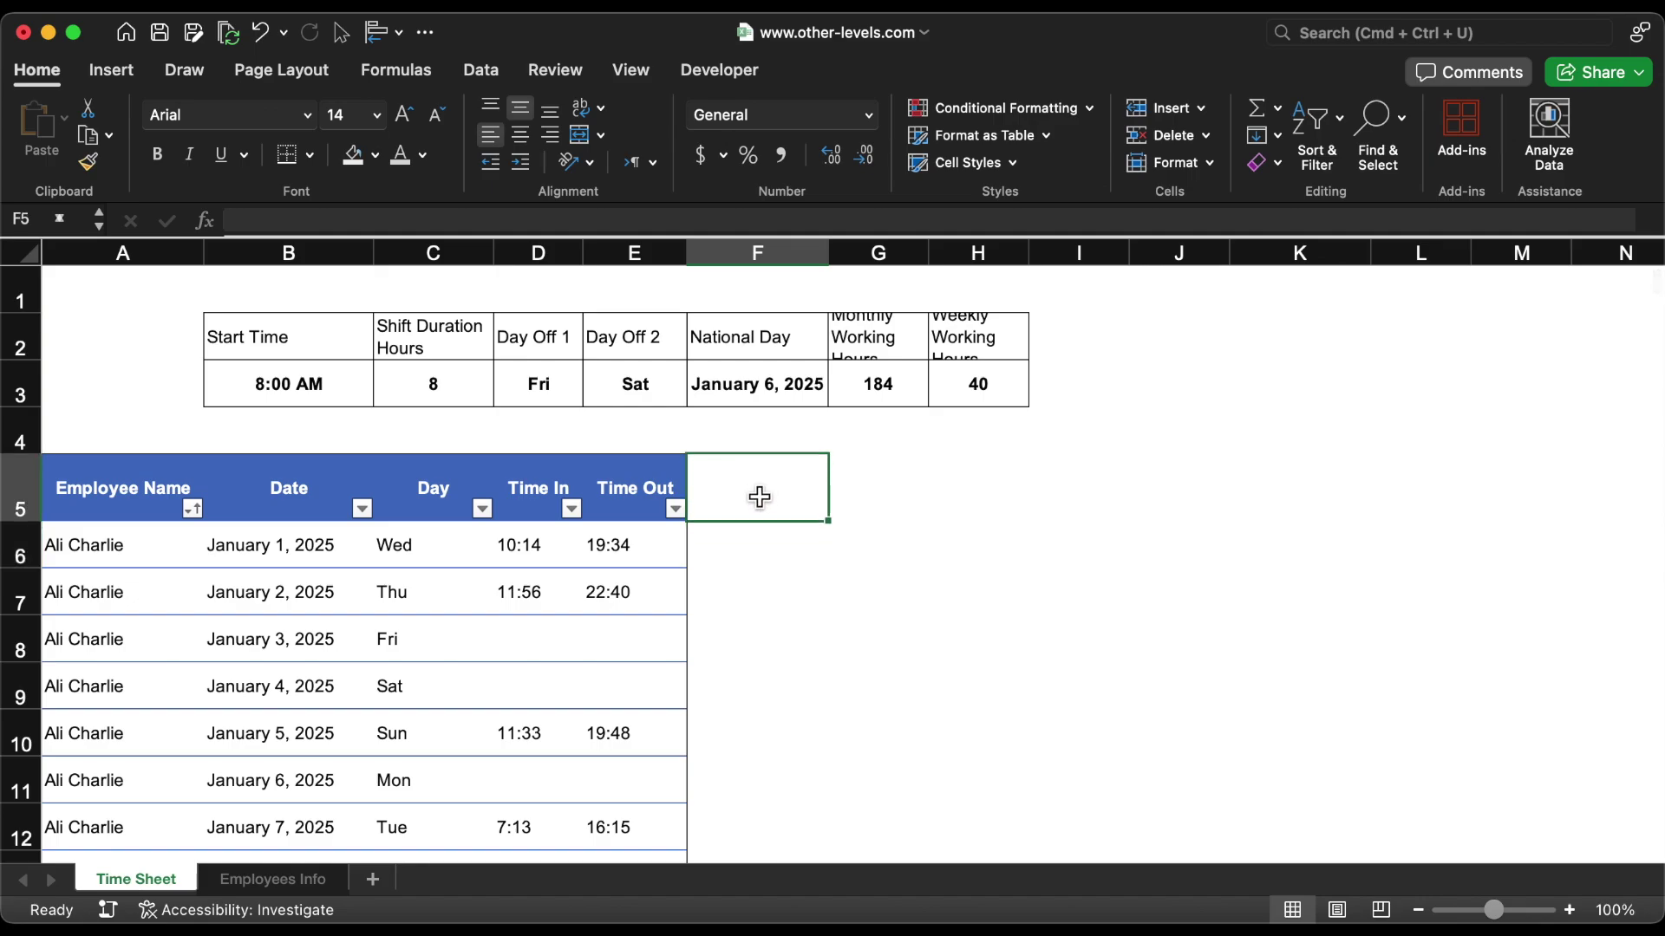
{"action": "type", "text": "L"}
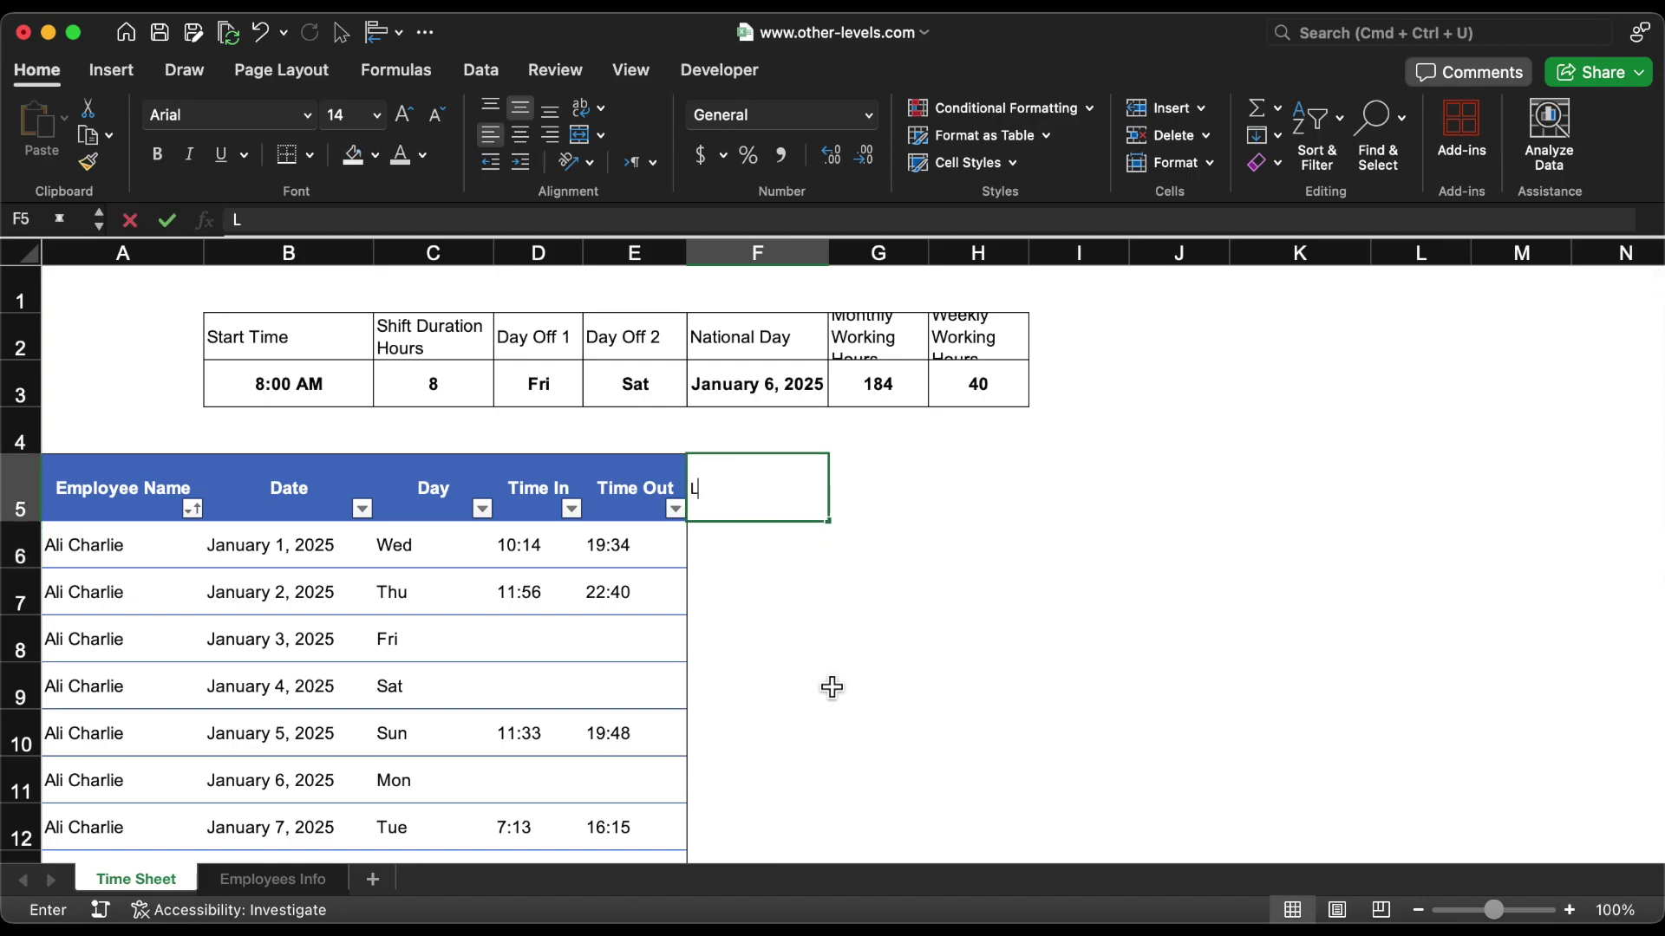
{"action": "type", "text": "ate"}
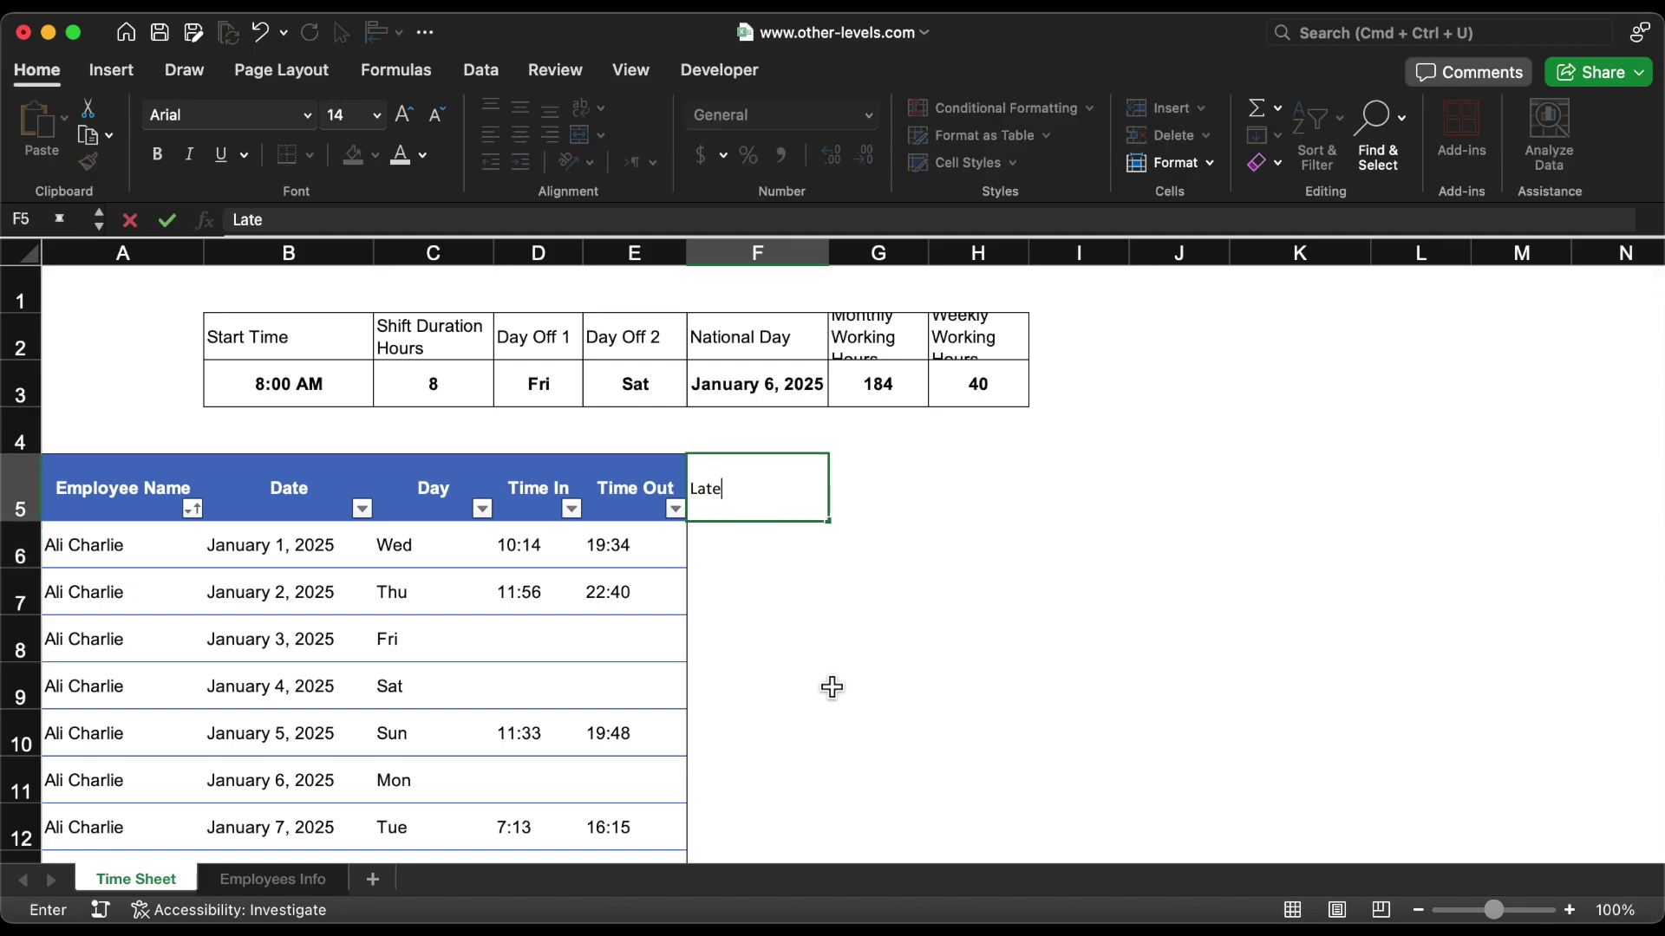
{"action": "key", "text": "Return"}
Step: Fill the Late column with the formula =IF([@[Time In]]>$B$3,[@[Time In]]-B3,0)
{"action": "type", "text": "=if"}
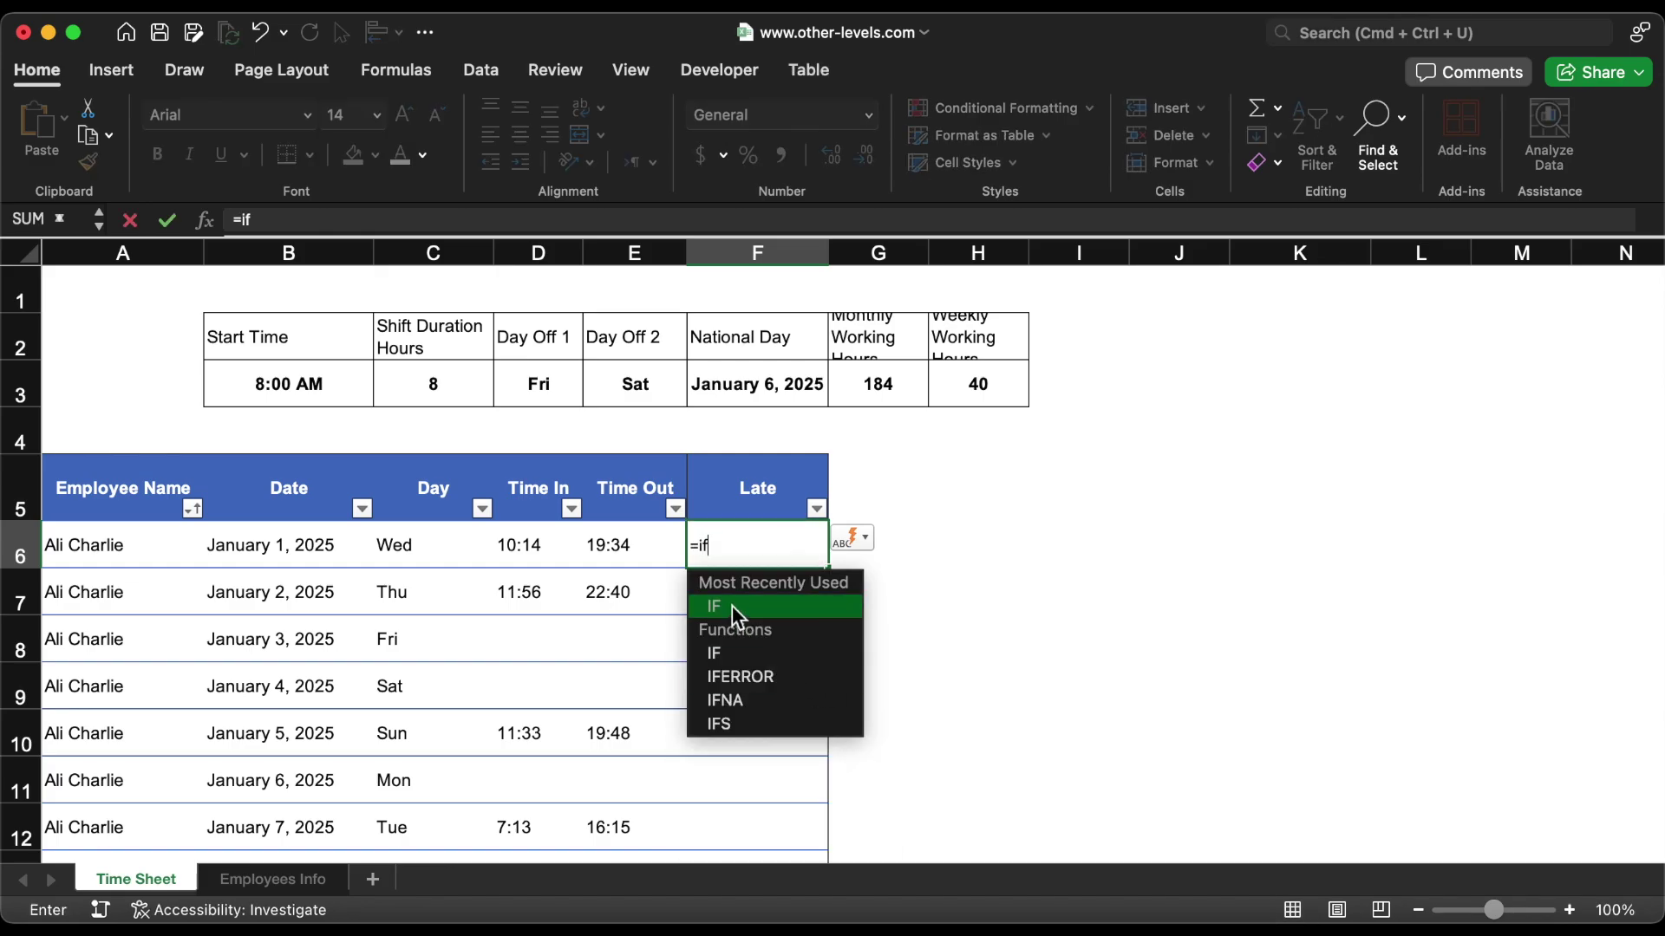
{"action": "double_click", "coordinate": [732, 605]}
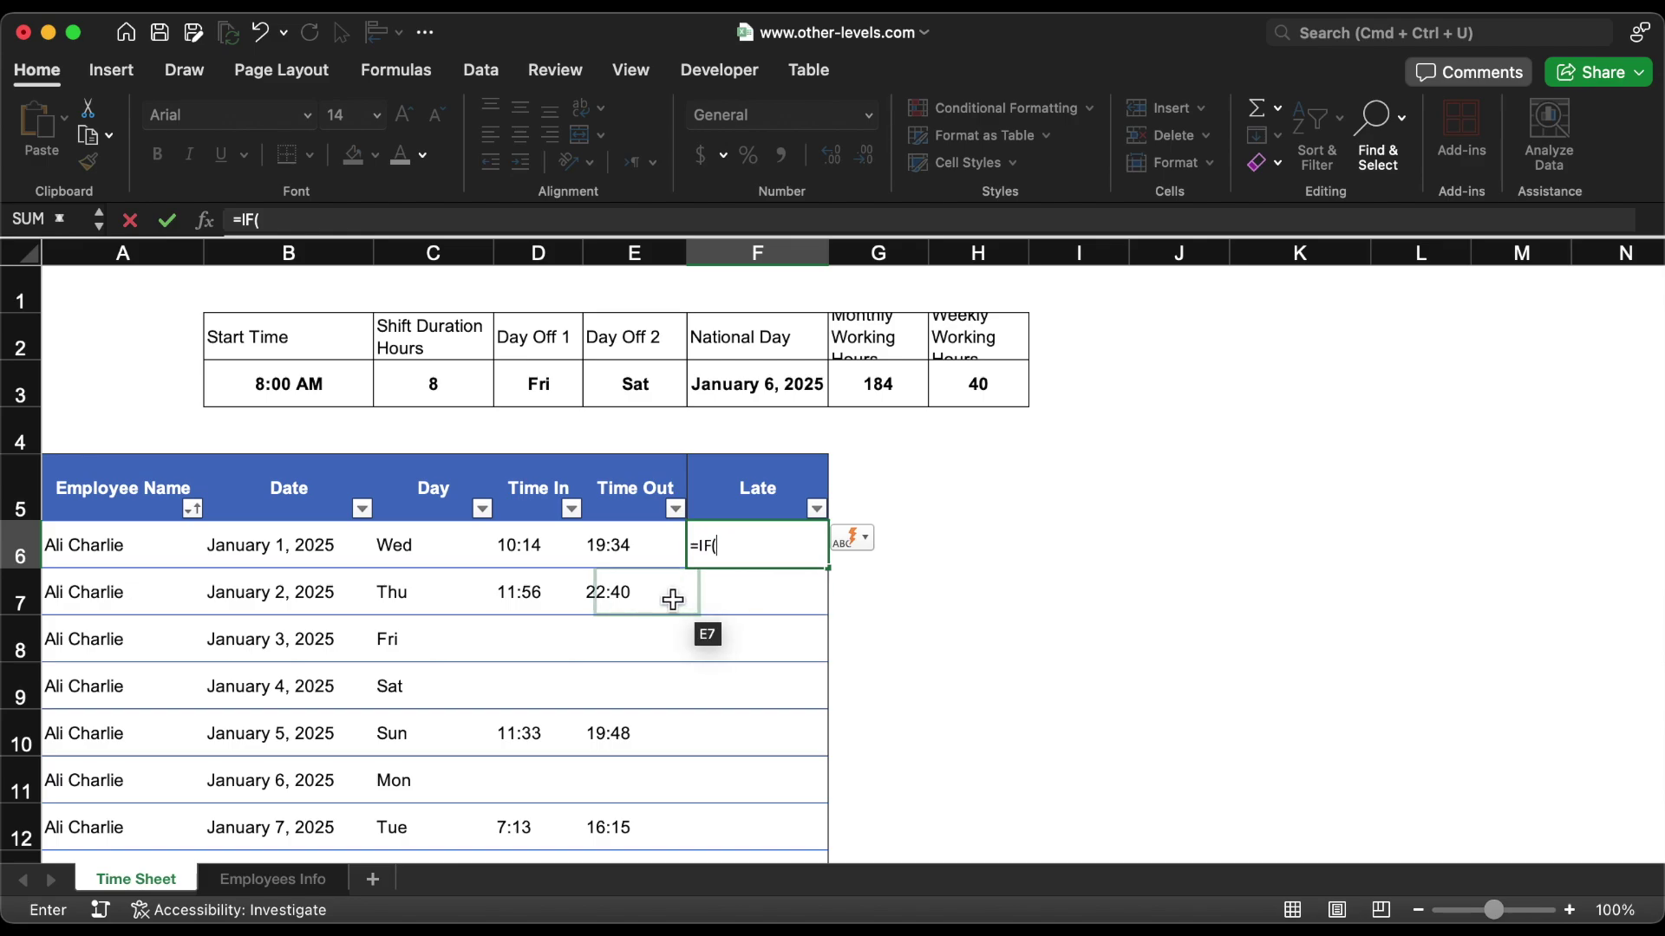
{"action": "left_click", "coordinate": [546, 564]}
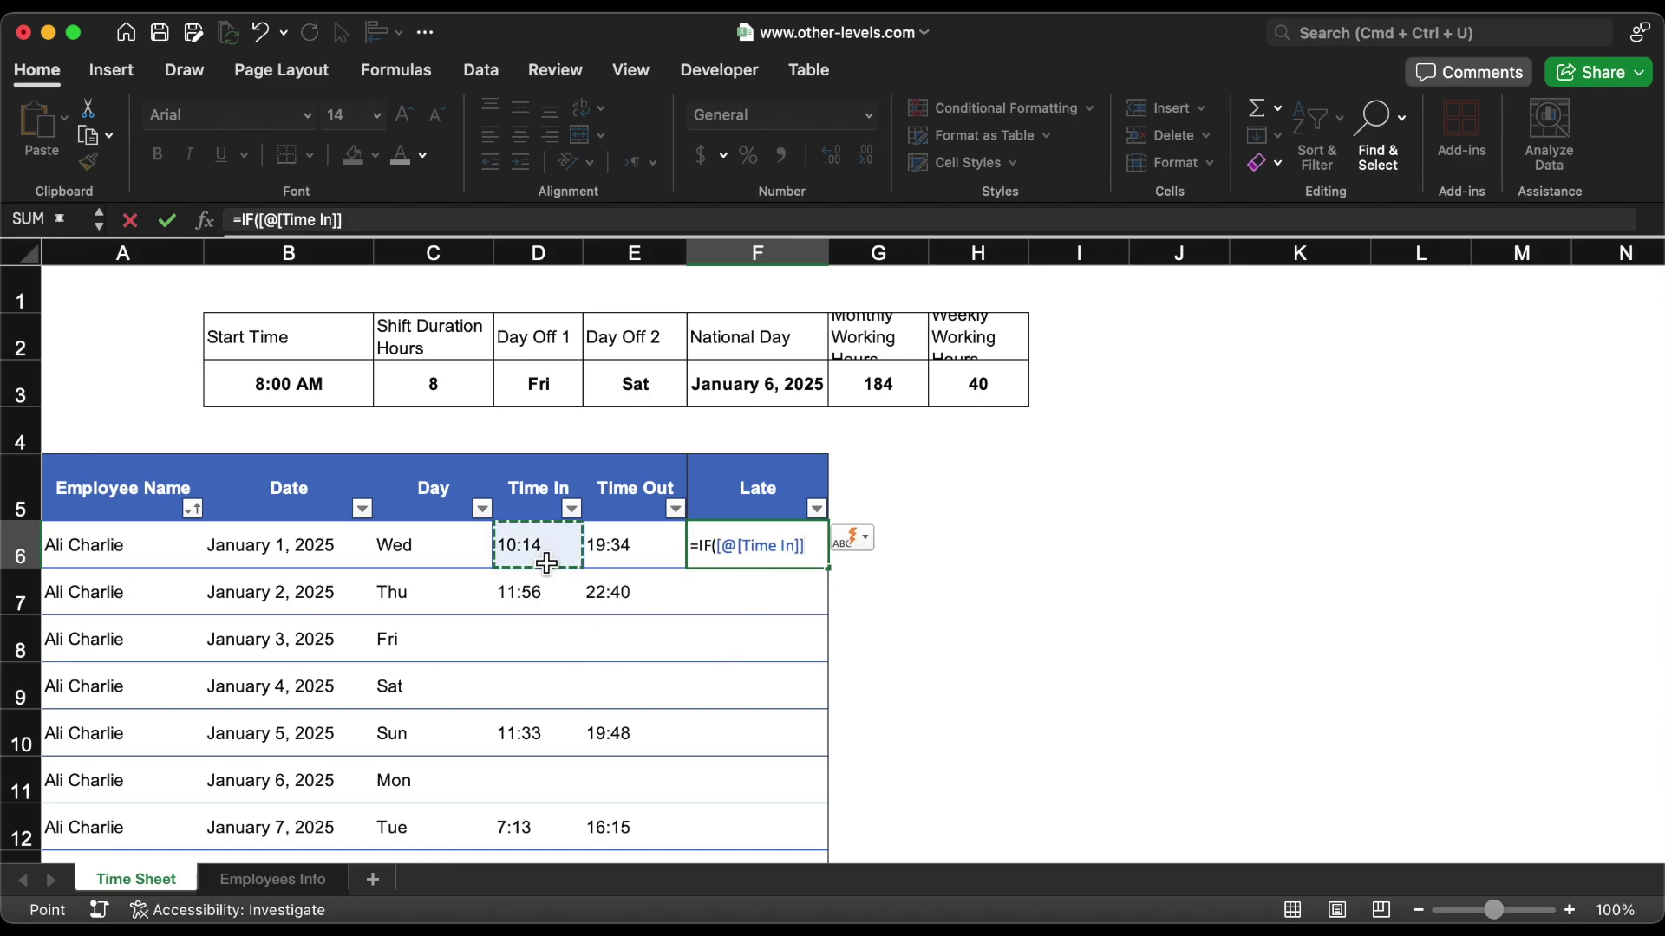
{"action": "type", "text": ">"}
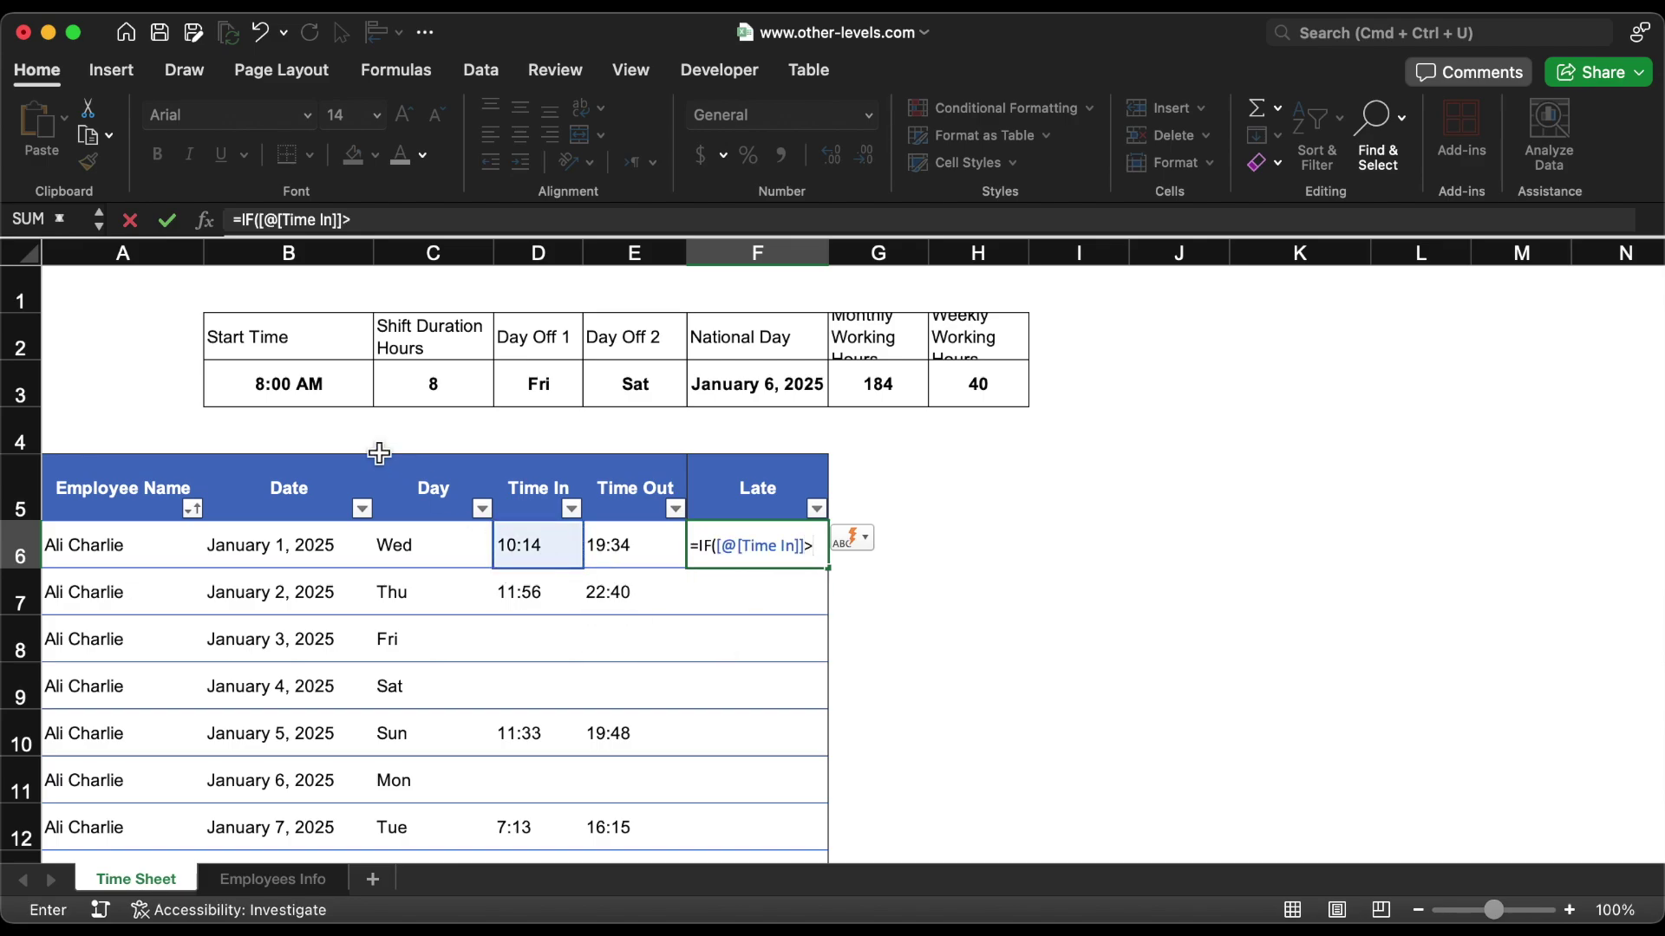
{"action": "left_click", "coordinate": [306, 393]}
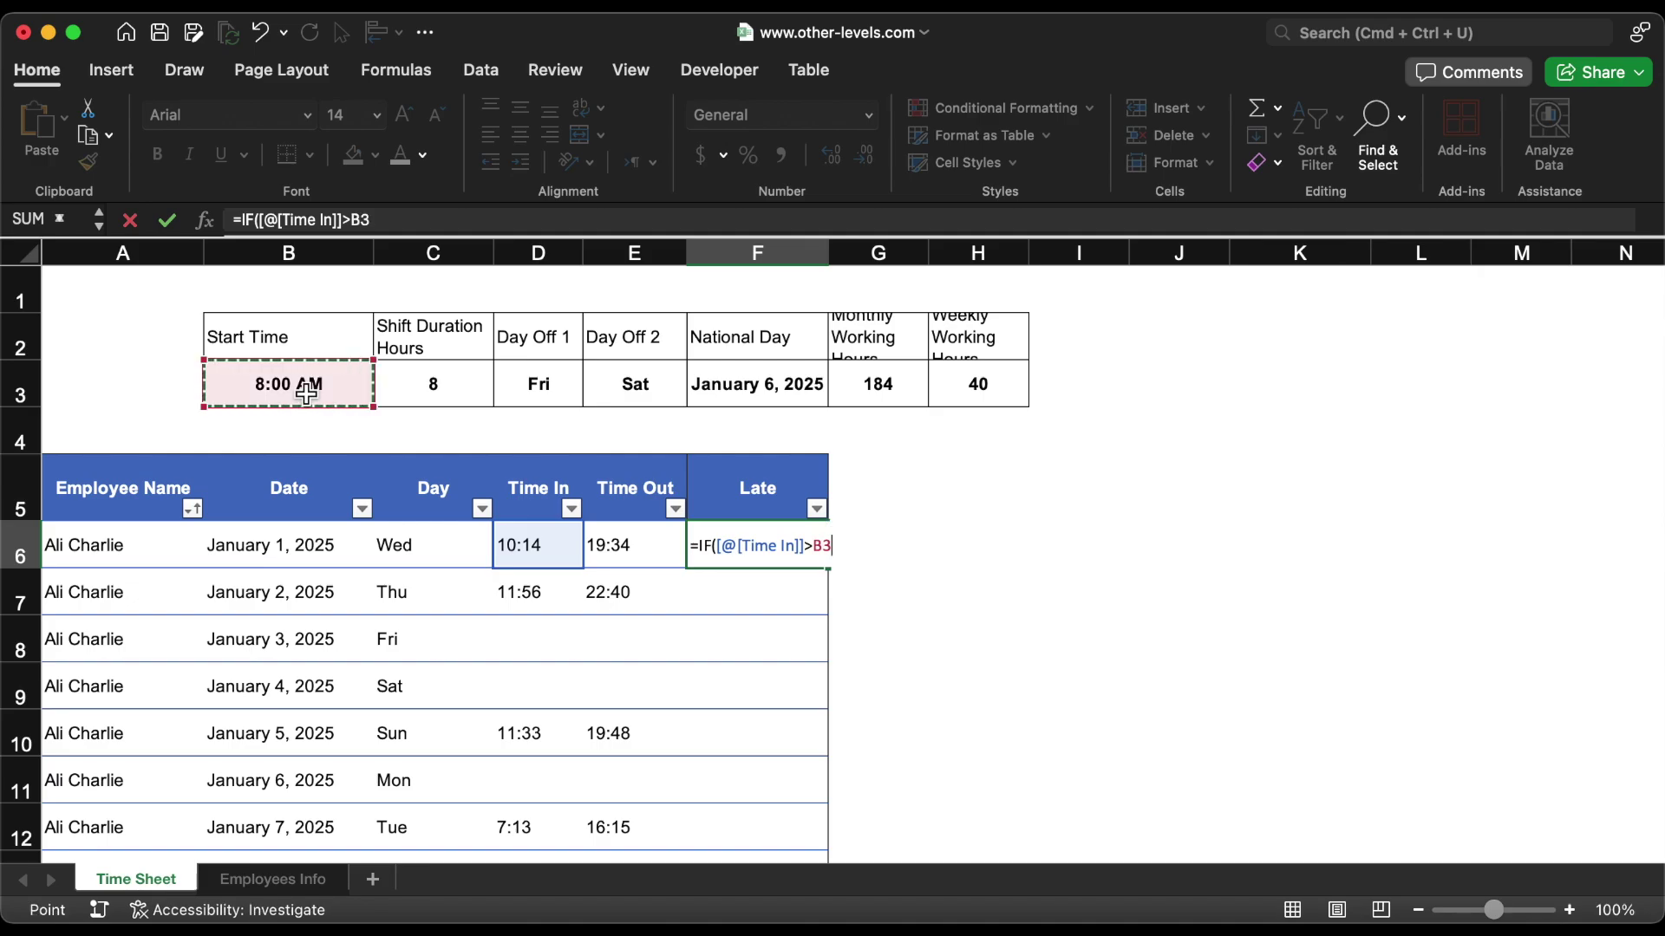
{"action": "key", "text": "super+t"}
{"action": "type", "text": ","}
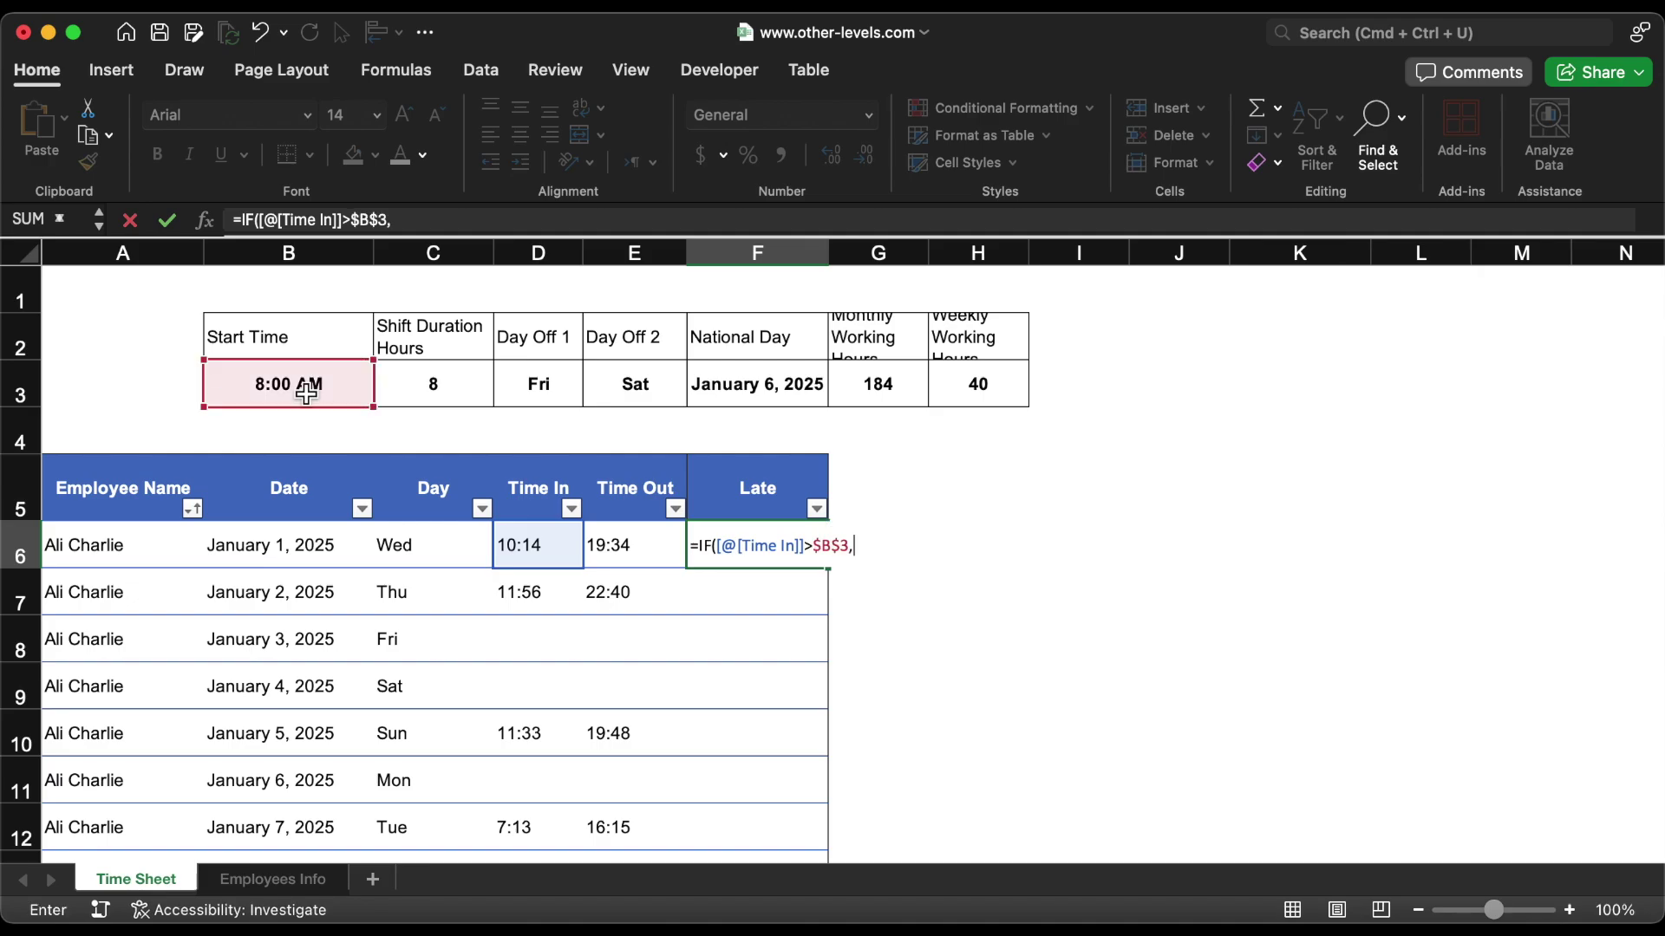
{"action": "left_click", "coordinate": [568, 554]}
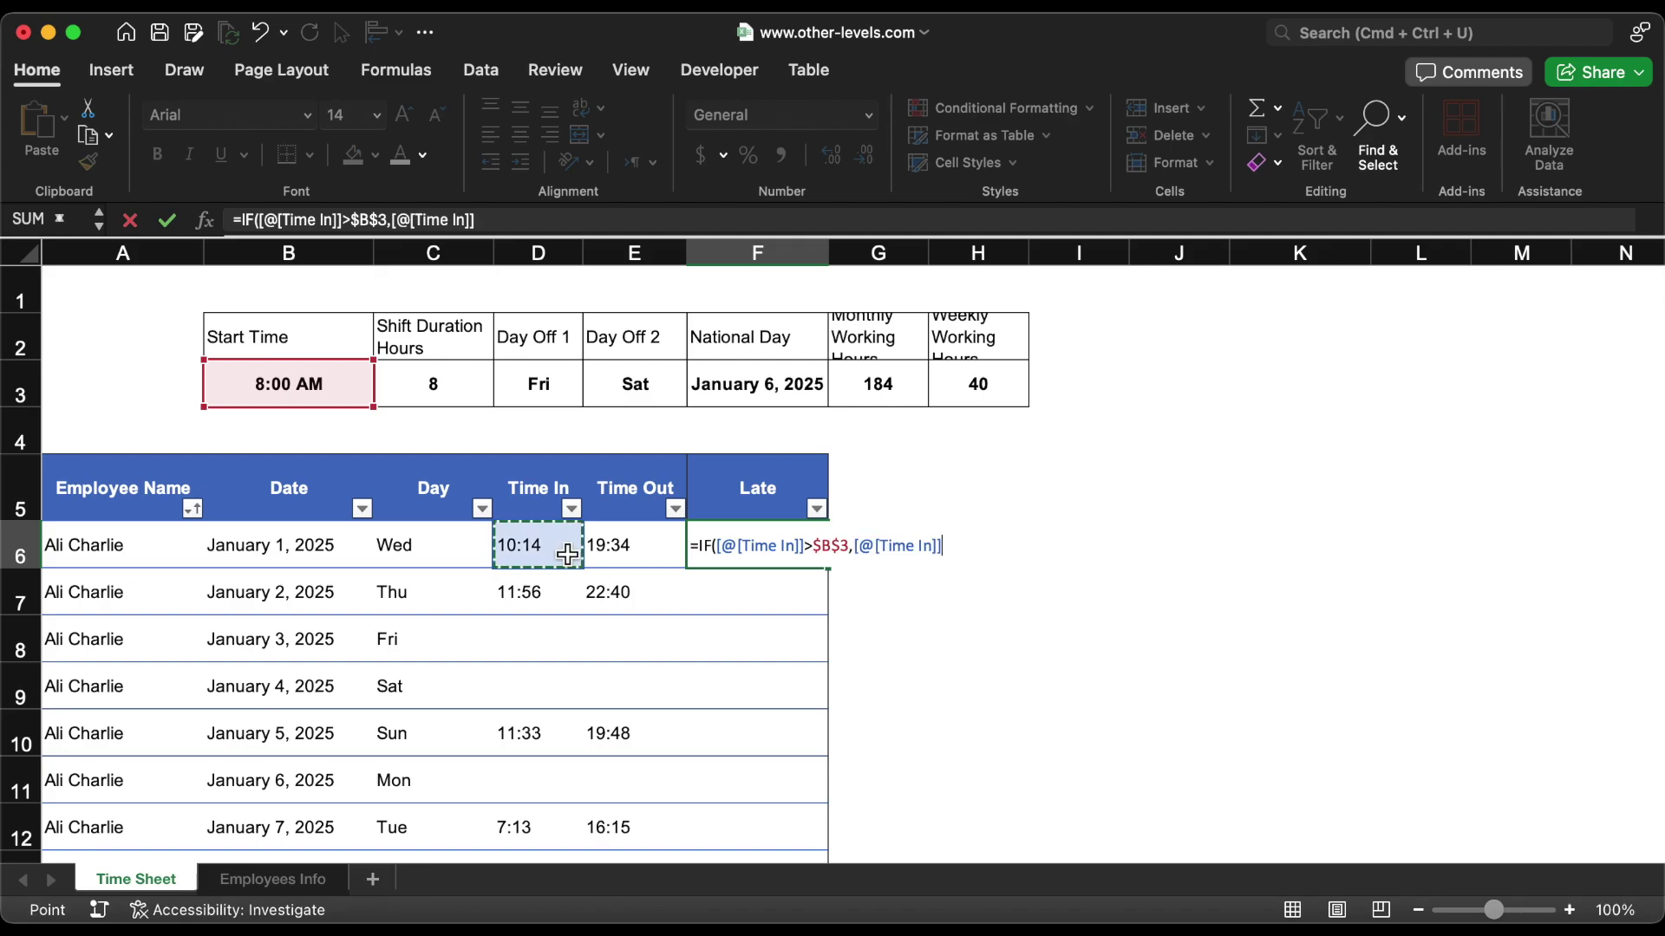
{"action": "type", "text": "-"}
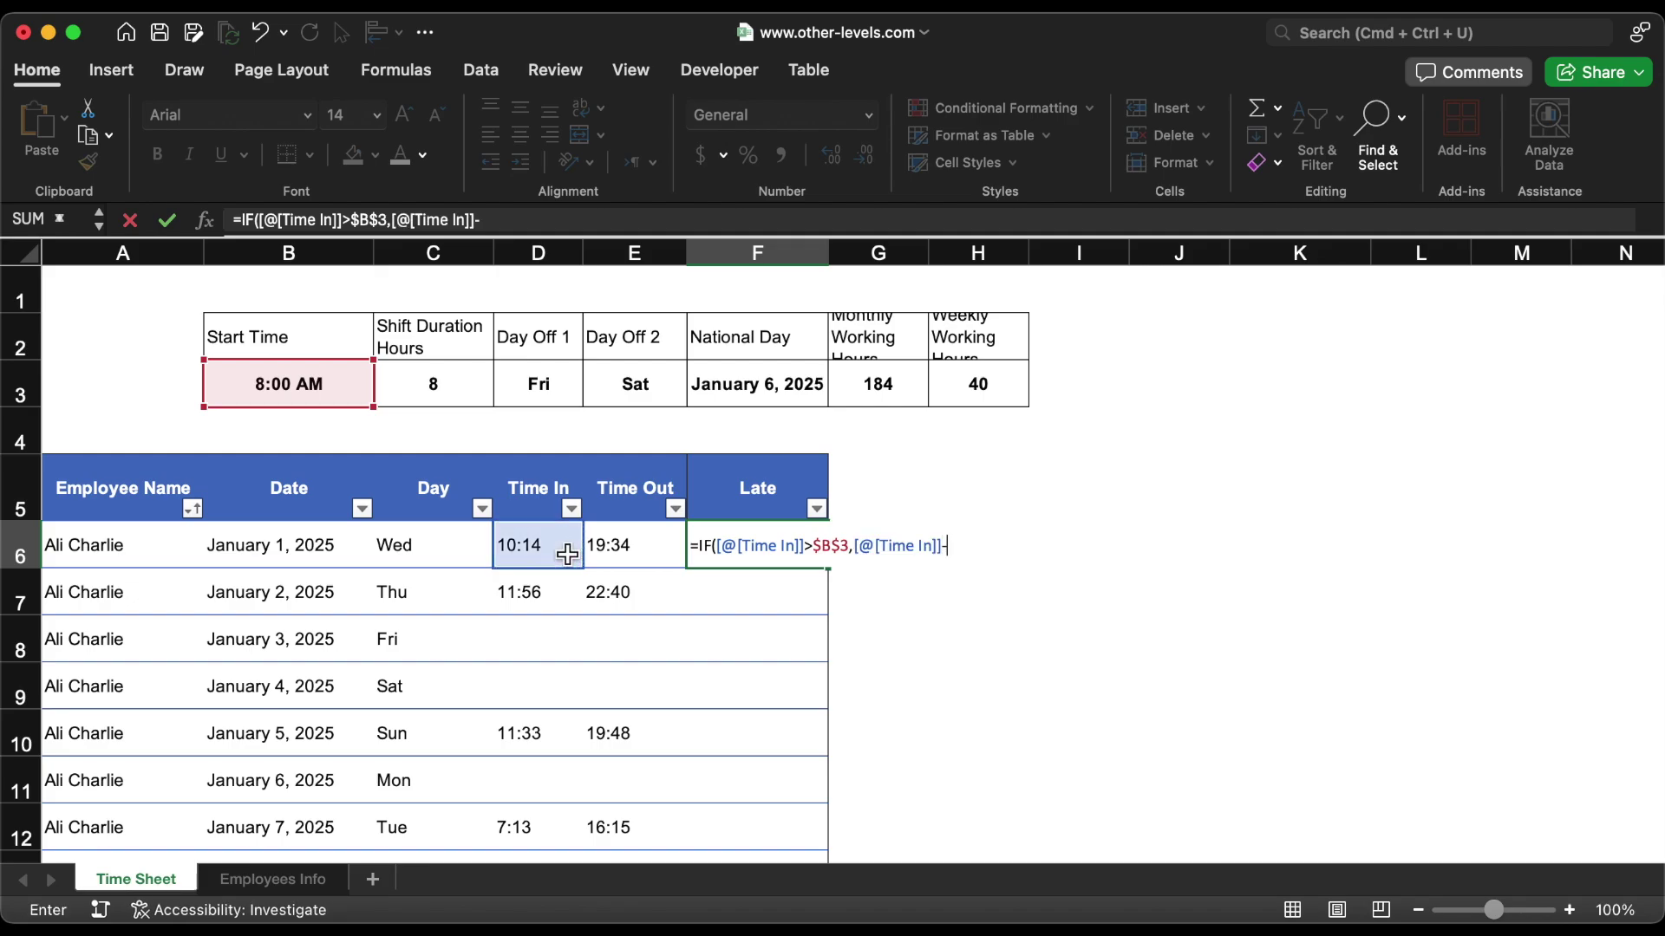
{"action": "left_click", "coordinate": [333, 398]}
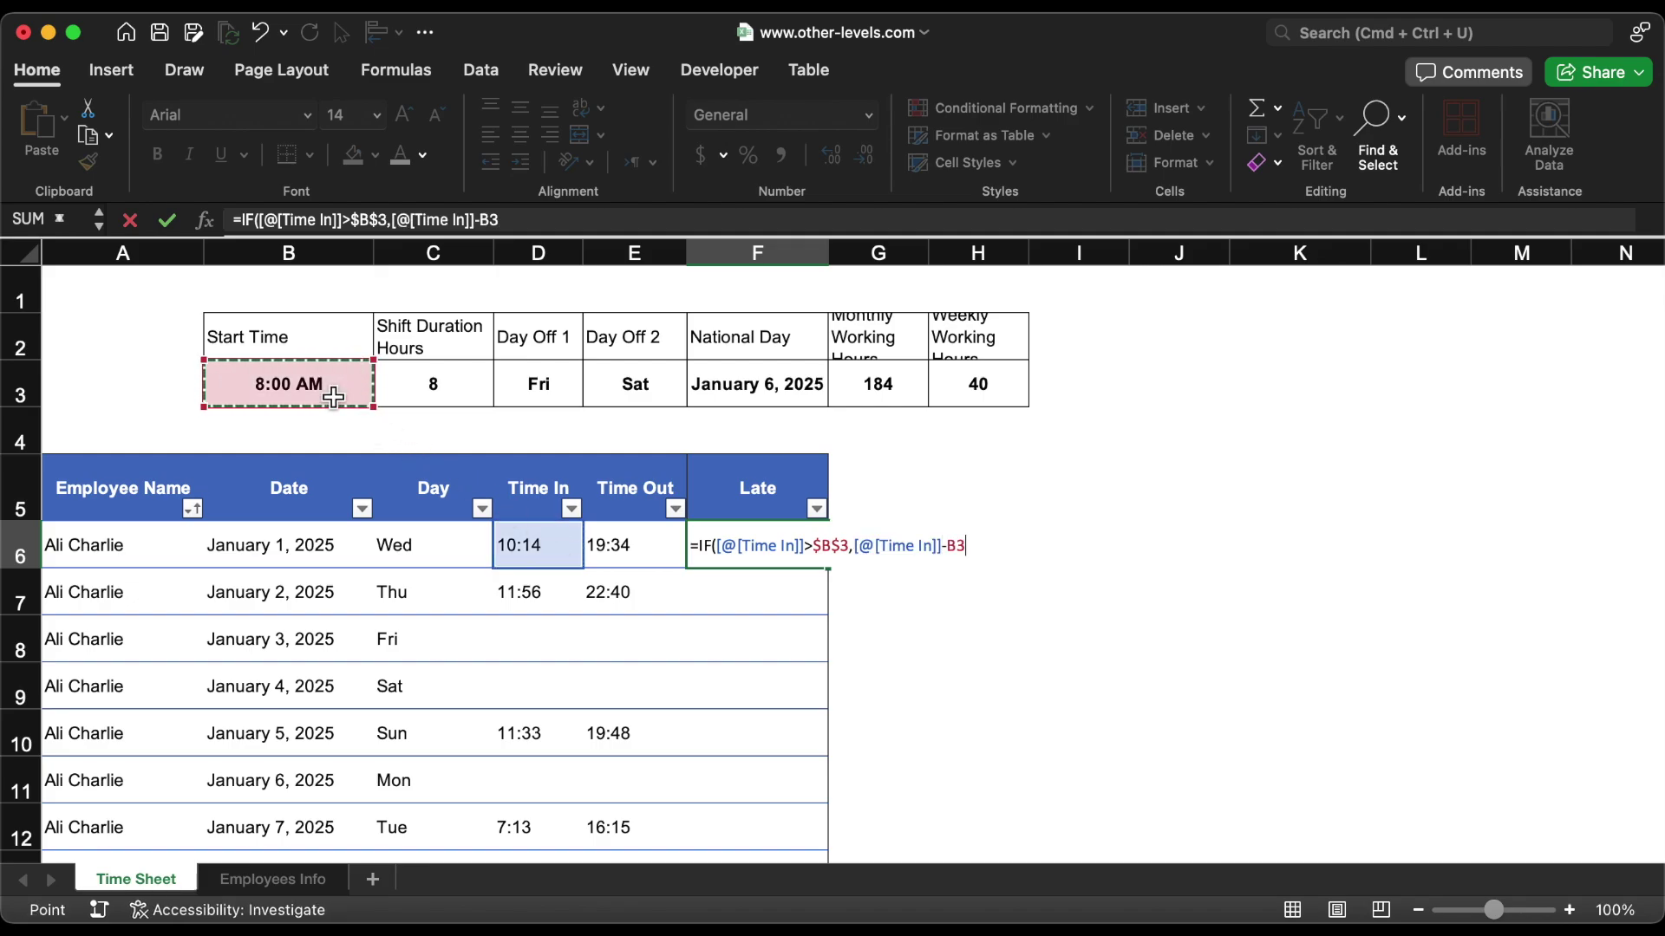
{"action": "type", "text": ",0"}
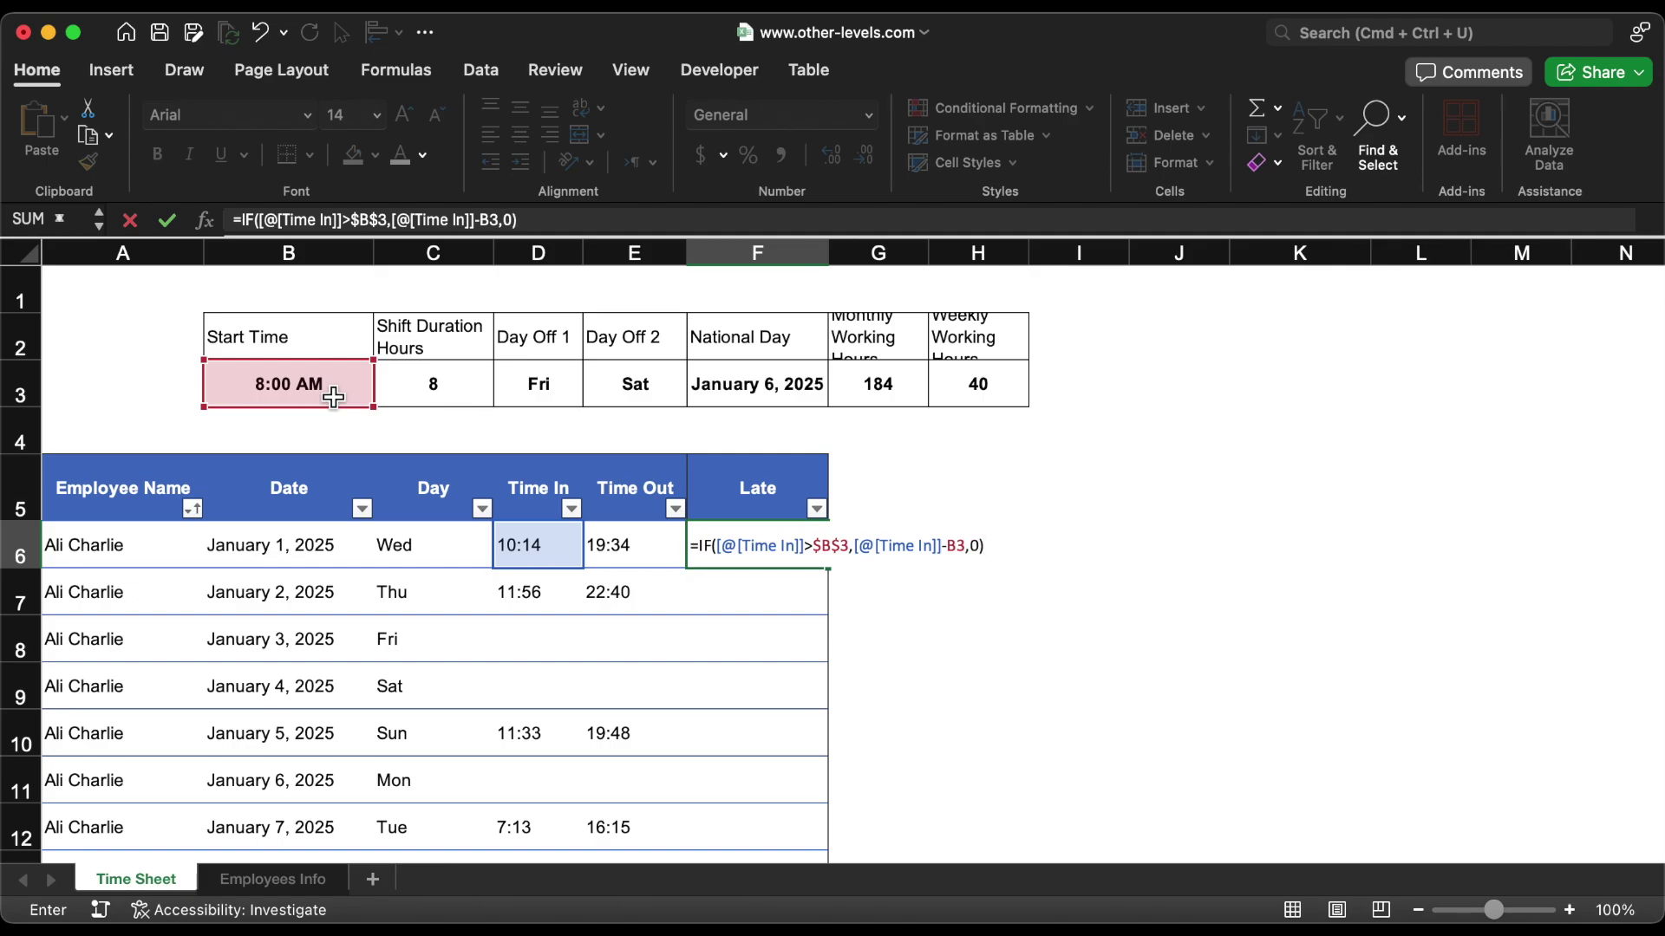
{"action": "key", "text": "Return"}
Step: Format the Late column's values with the 13:30 time type and centre them
{"action": "left_click", "coordinate": [750, 471]}
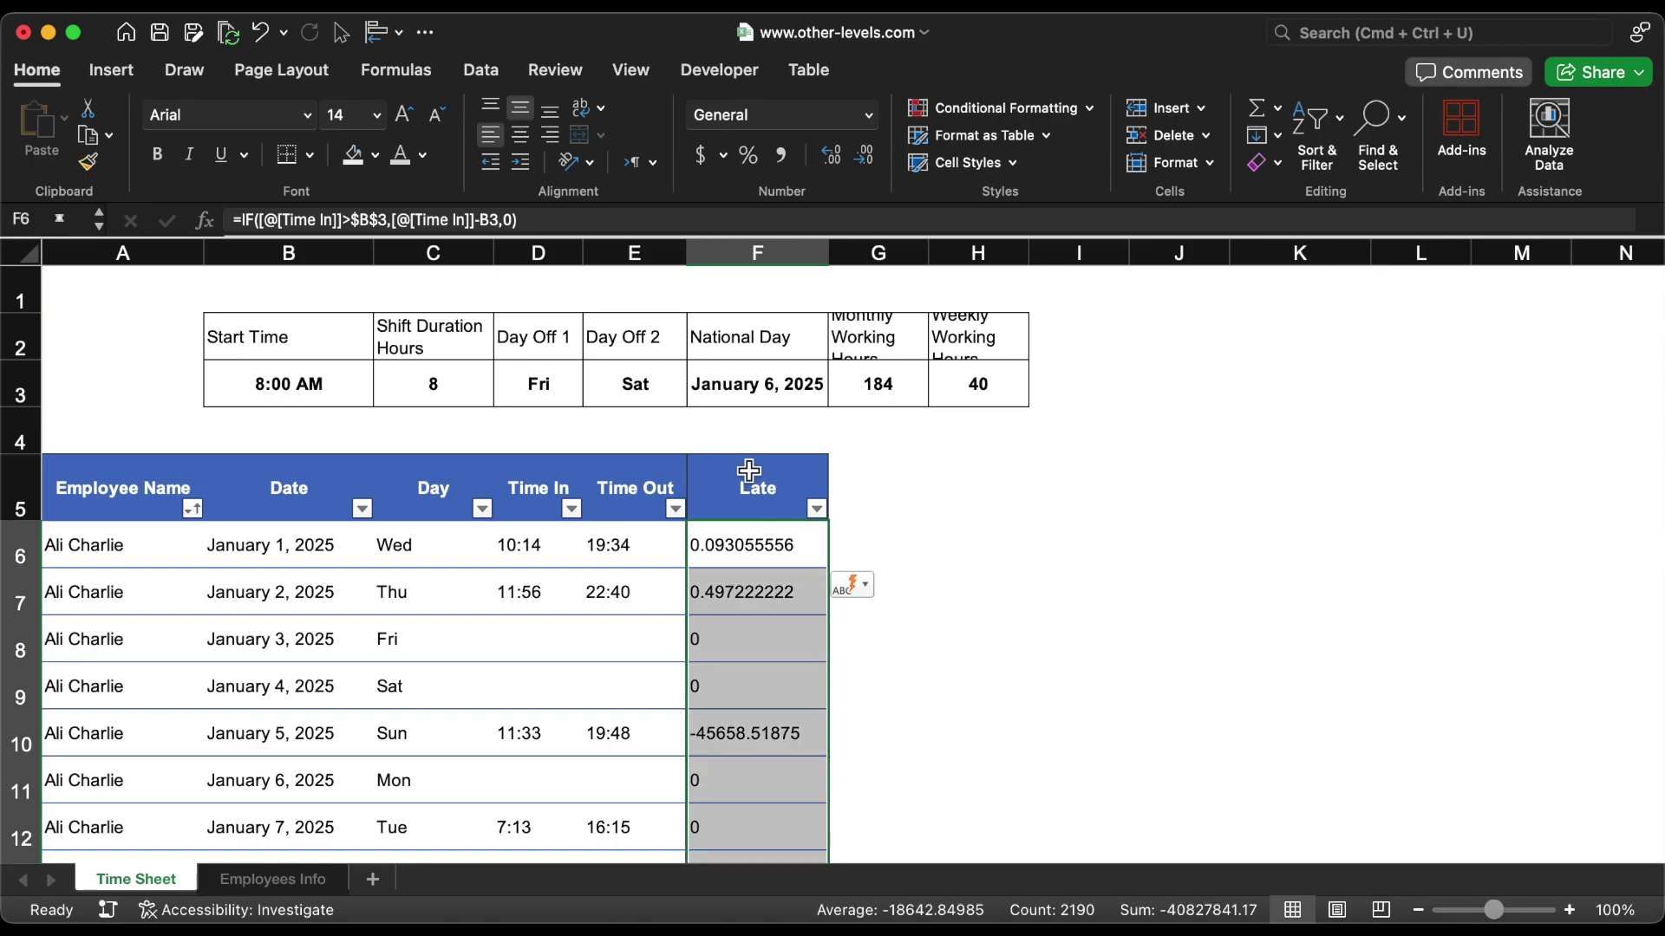
{"action": "left_click", "coordinate": [868, 114]}
{"action": "left_click", "coordinate": [813, 673]}
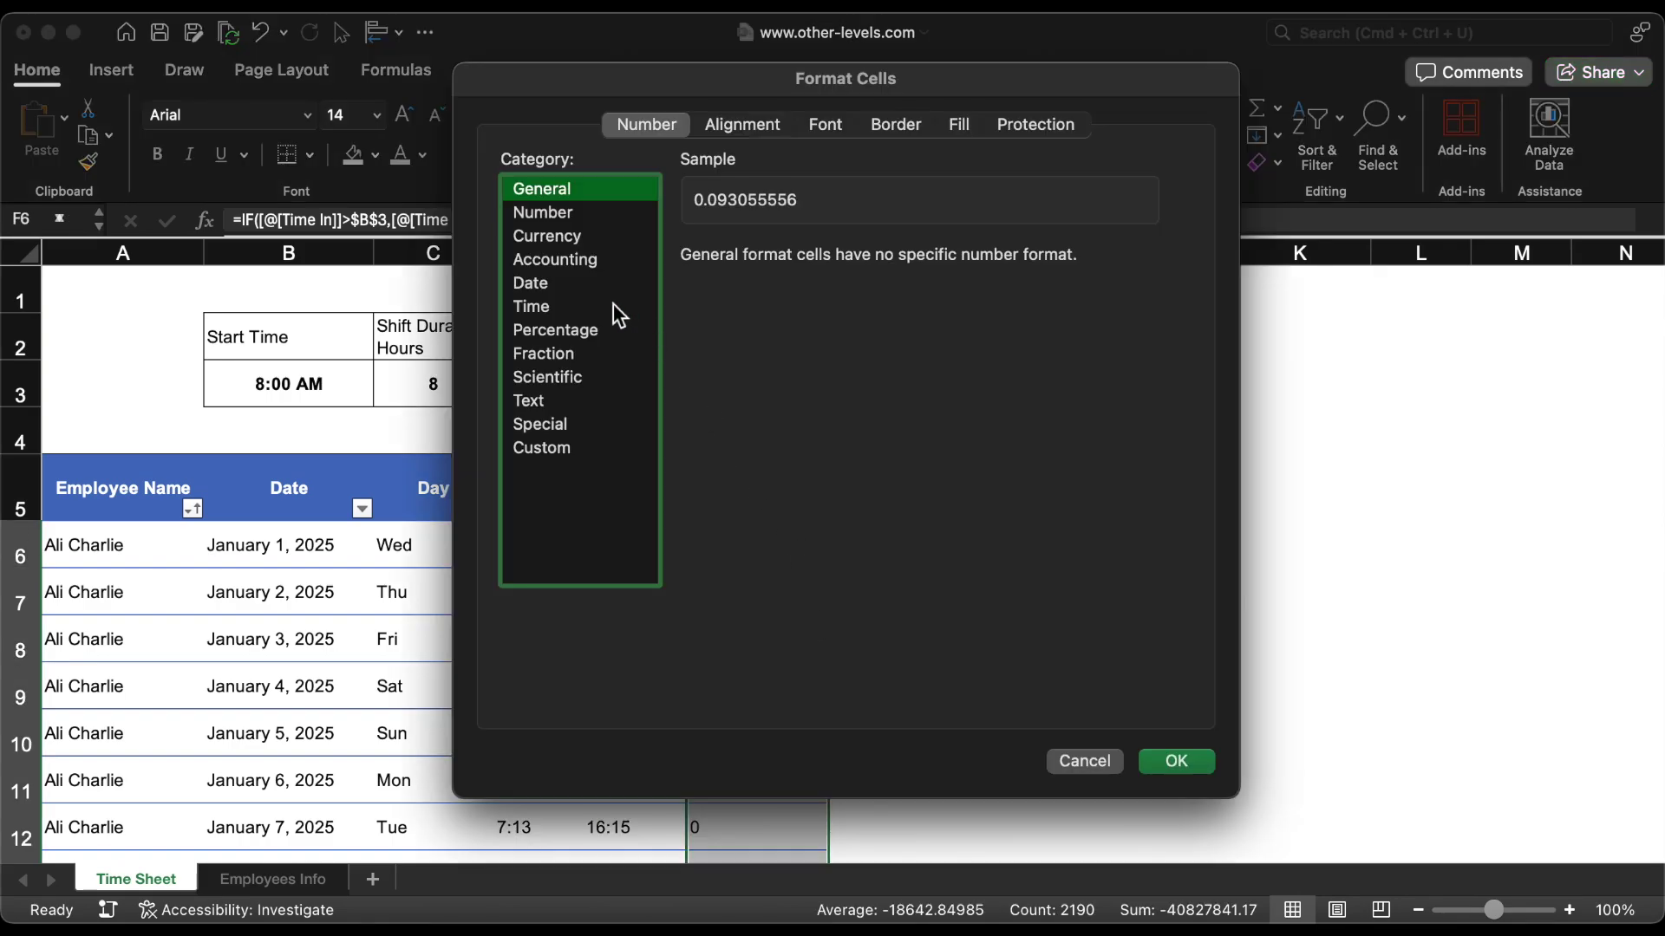
{"action": "left_click", "coordinate": [538, 307]}
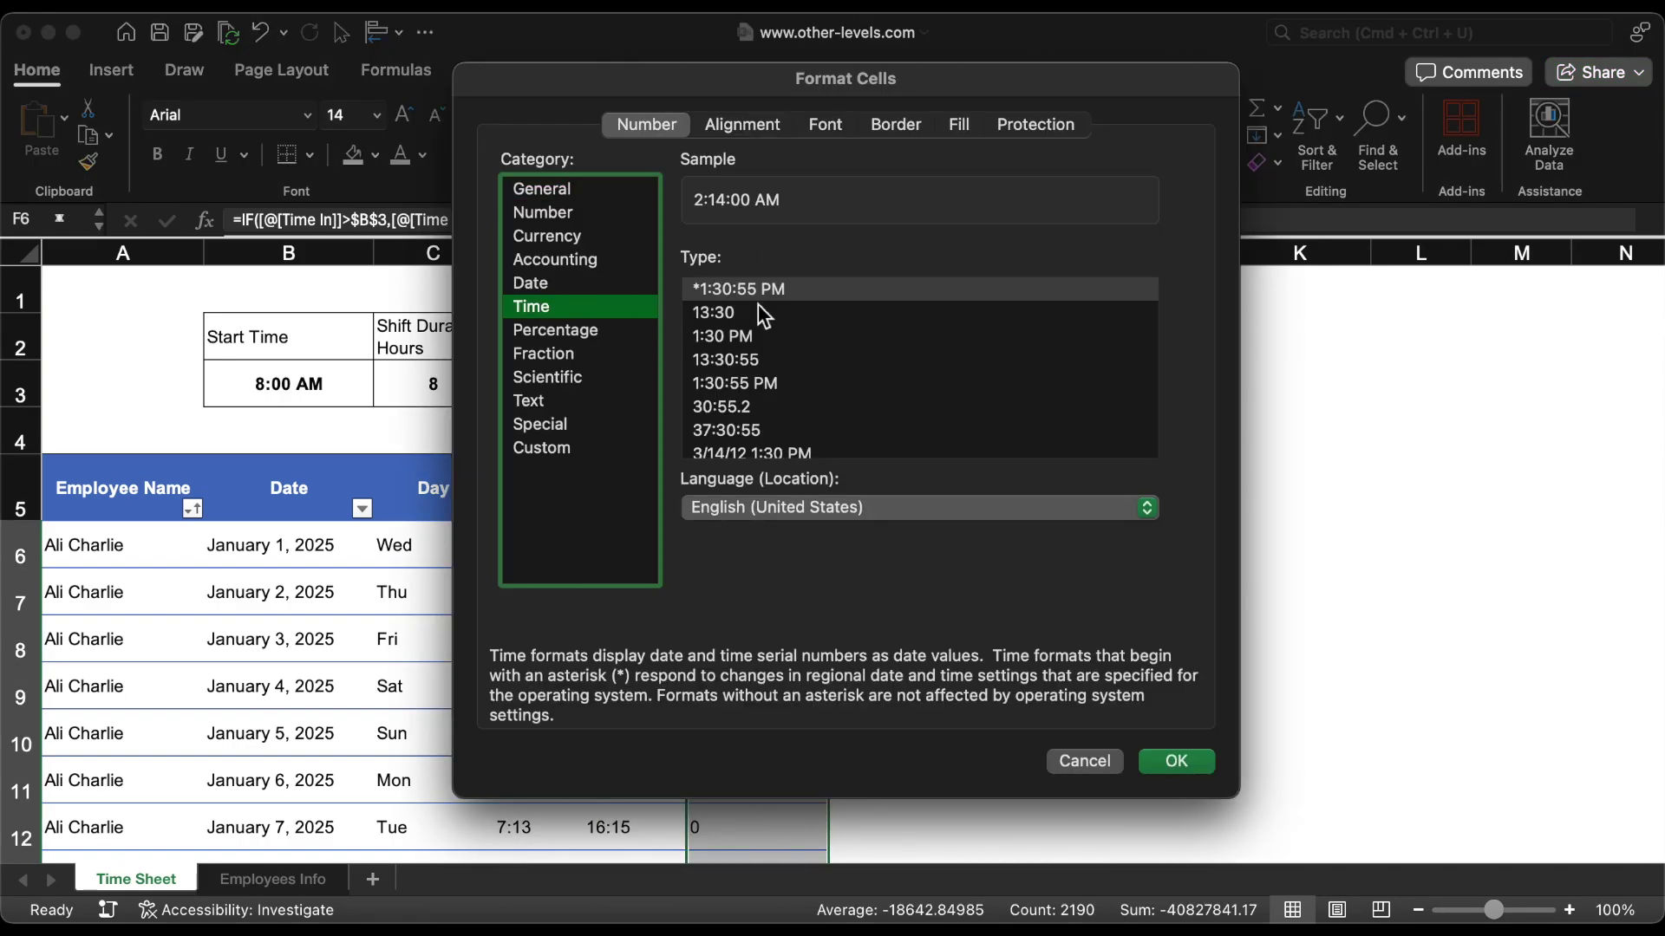
{"action": "left_click", "coordinate": [727, 312]}
{"action": "left_click", "coordinate": [1177, 761]}
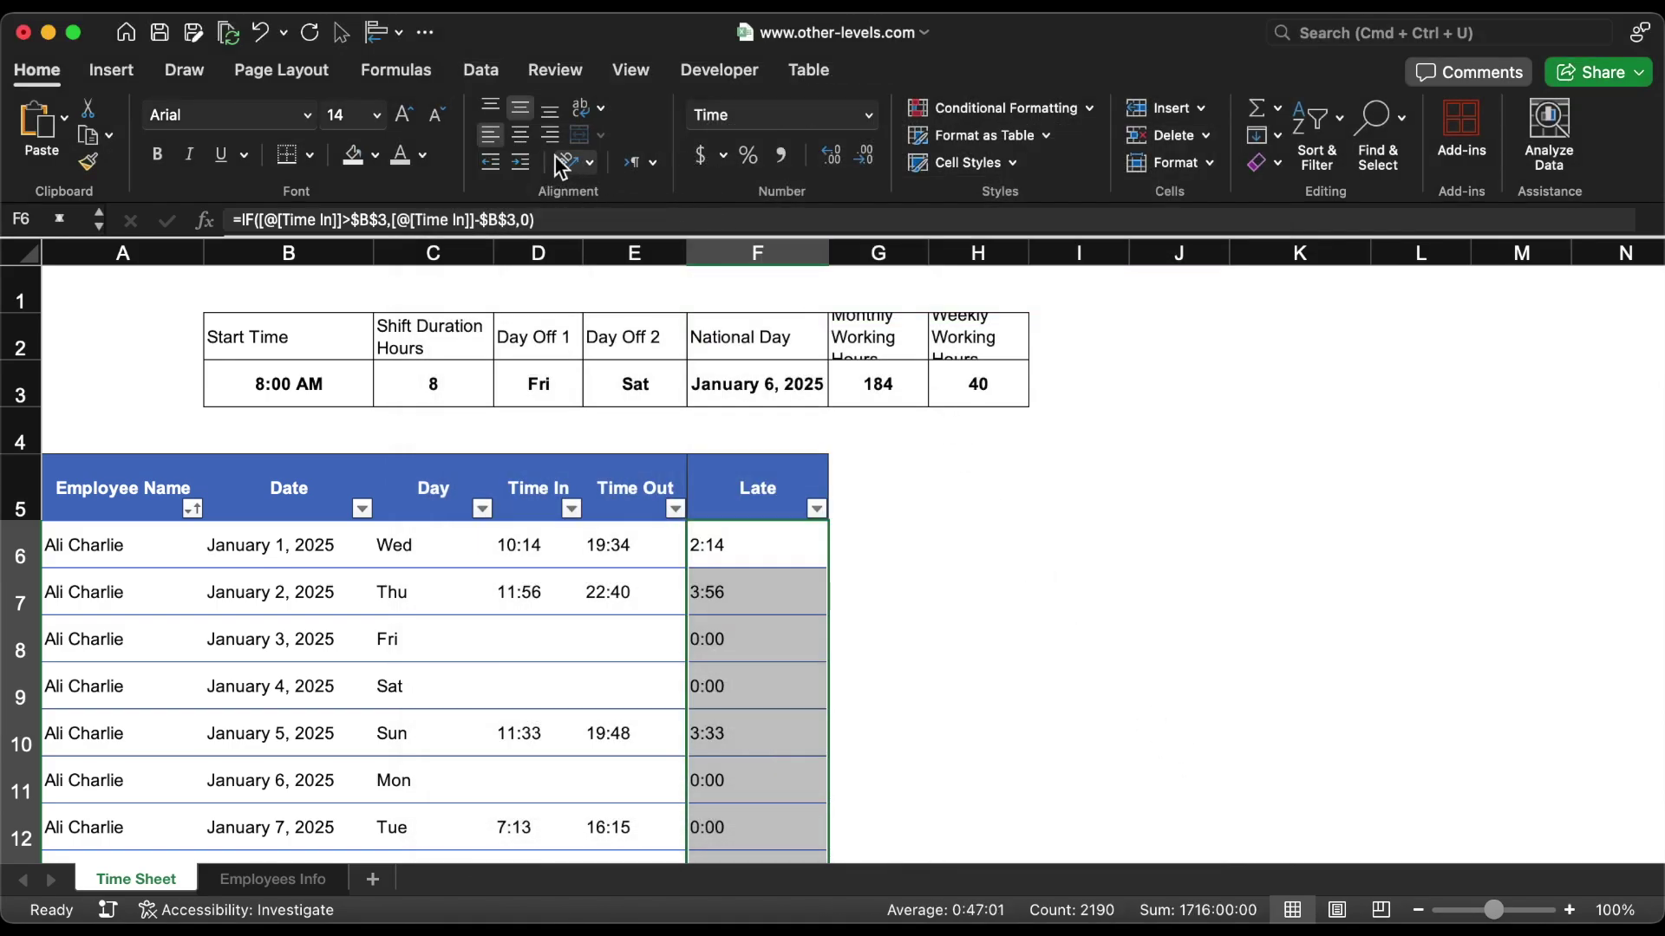
{"action": "left_click", "coordinate": [521, 135]}
Step: Add a table column headed "Working Hours" in G5, beside Late
{"action": "left_click", "coordinate": [886, 503]}
{"action": "type", "text": "Worki"}
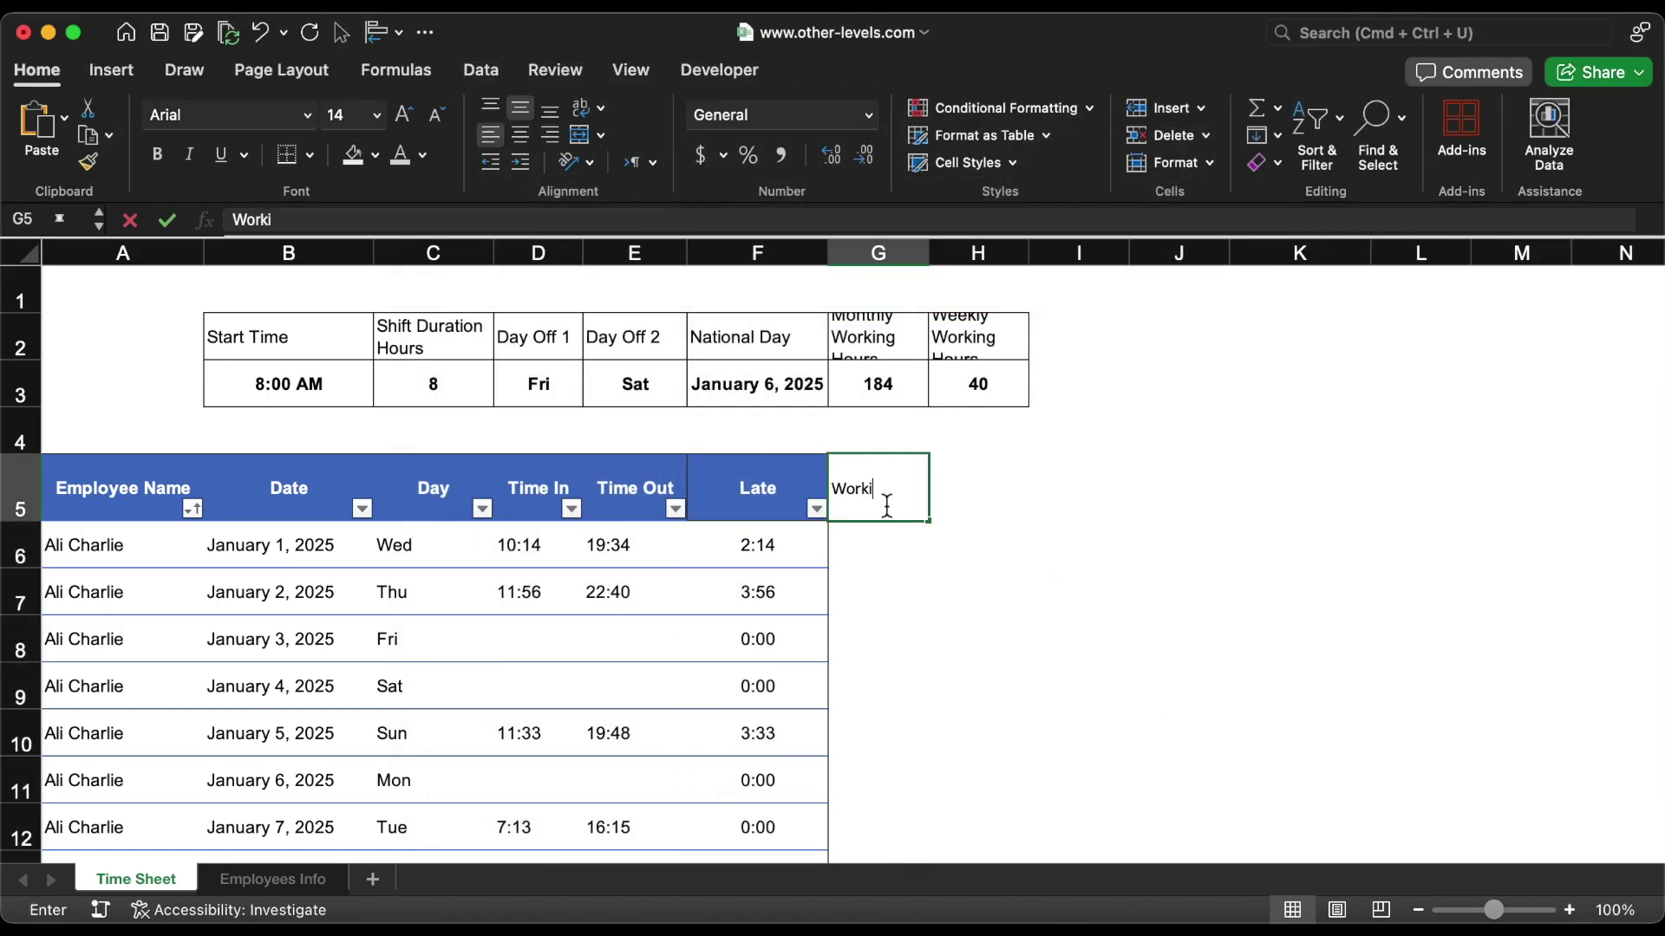
{"action": "type", "text": "ng Hours"}
{"action": "key", "text": "Return"}
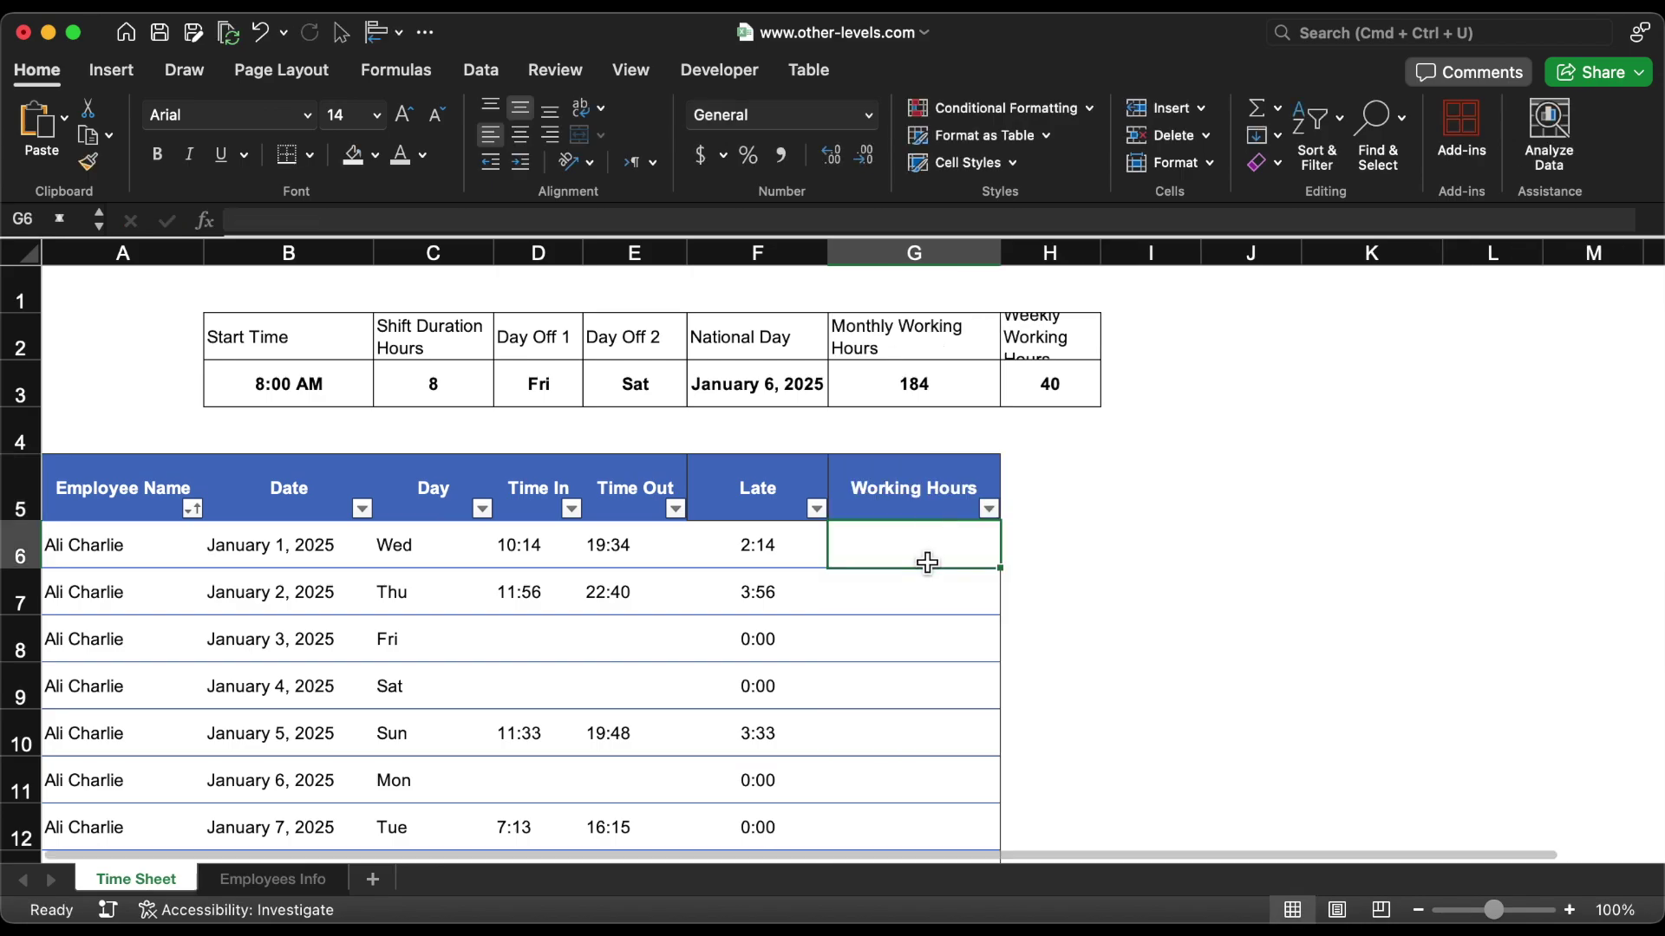
Step: Calculate the Working Hours column as Time Out minus Time In
{"action": "type", "text": "="}
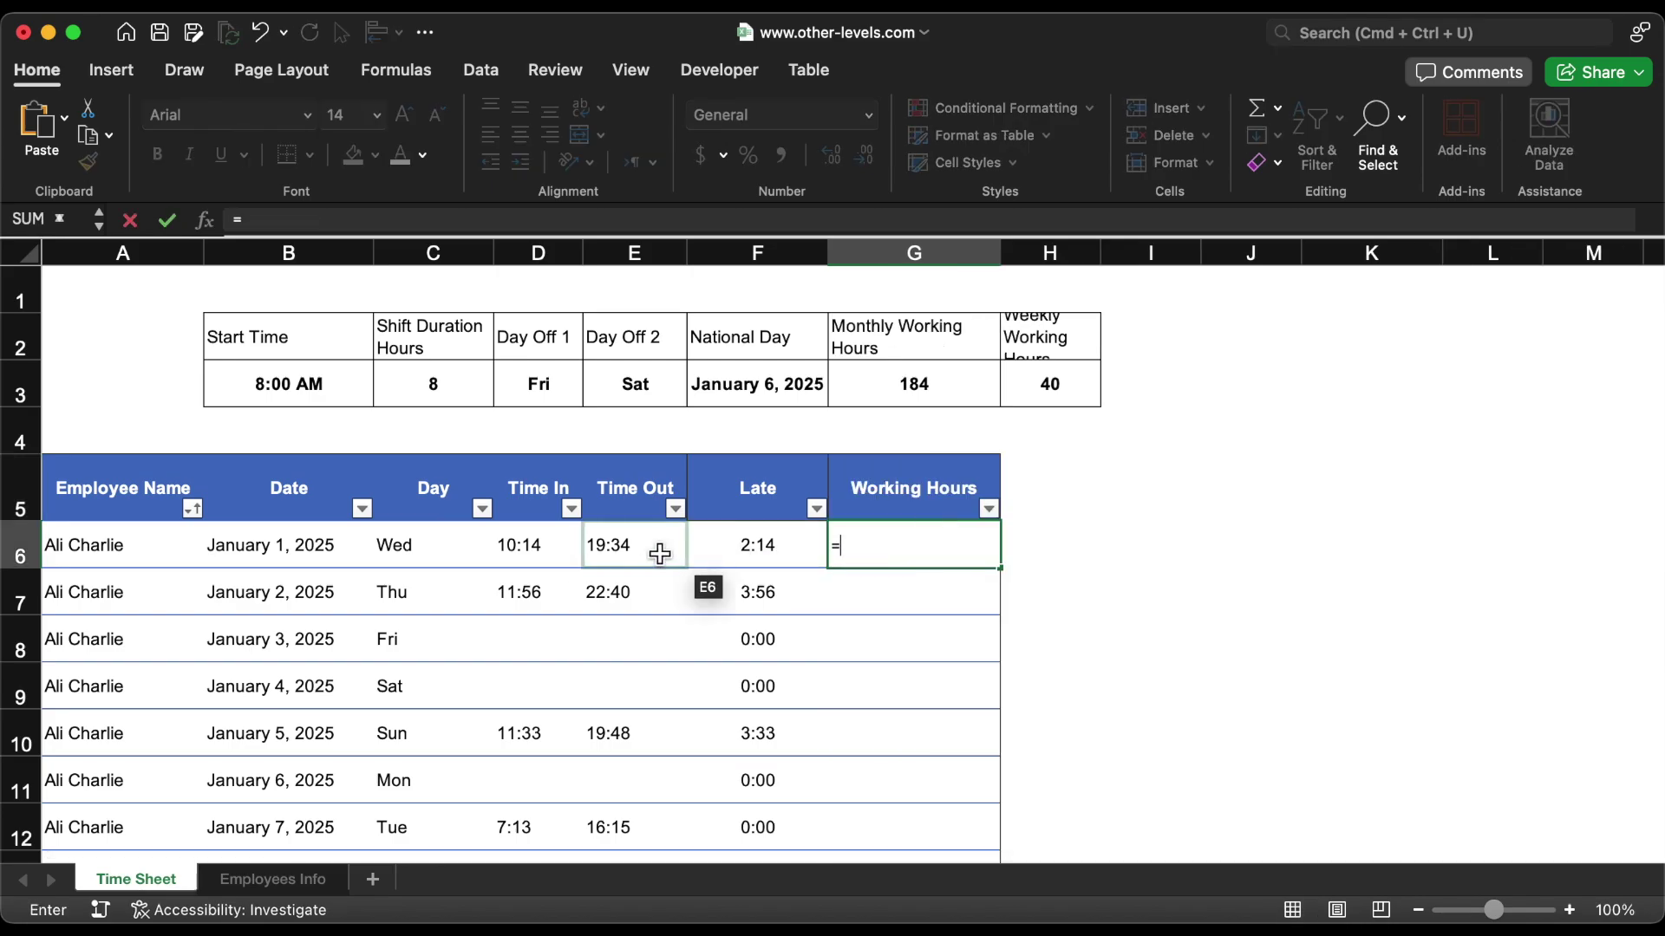
{"action": "left_click", "coordinate": [632, 553]}
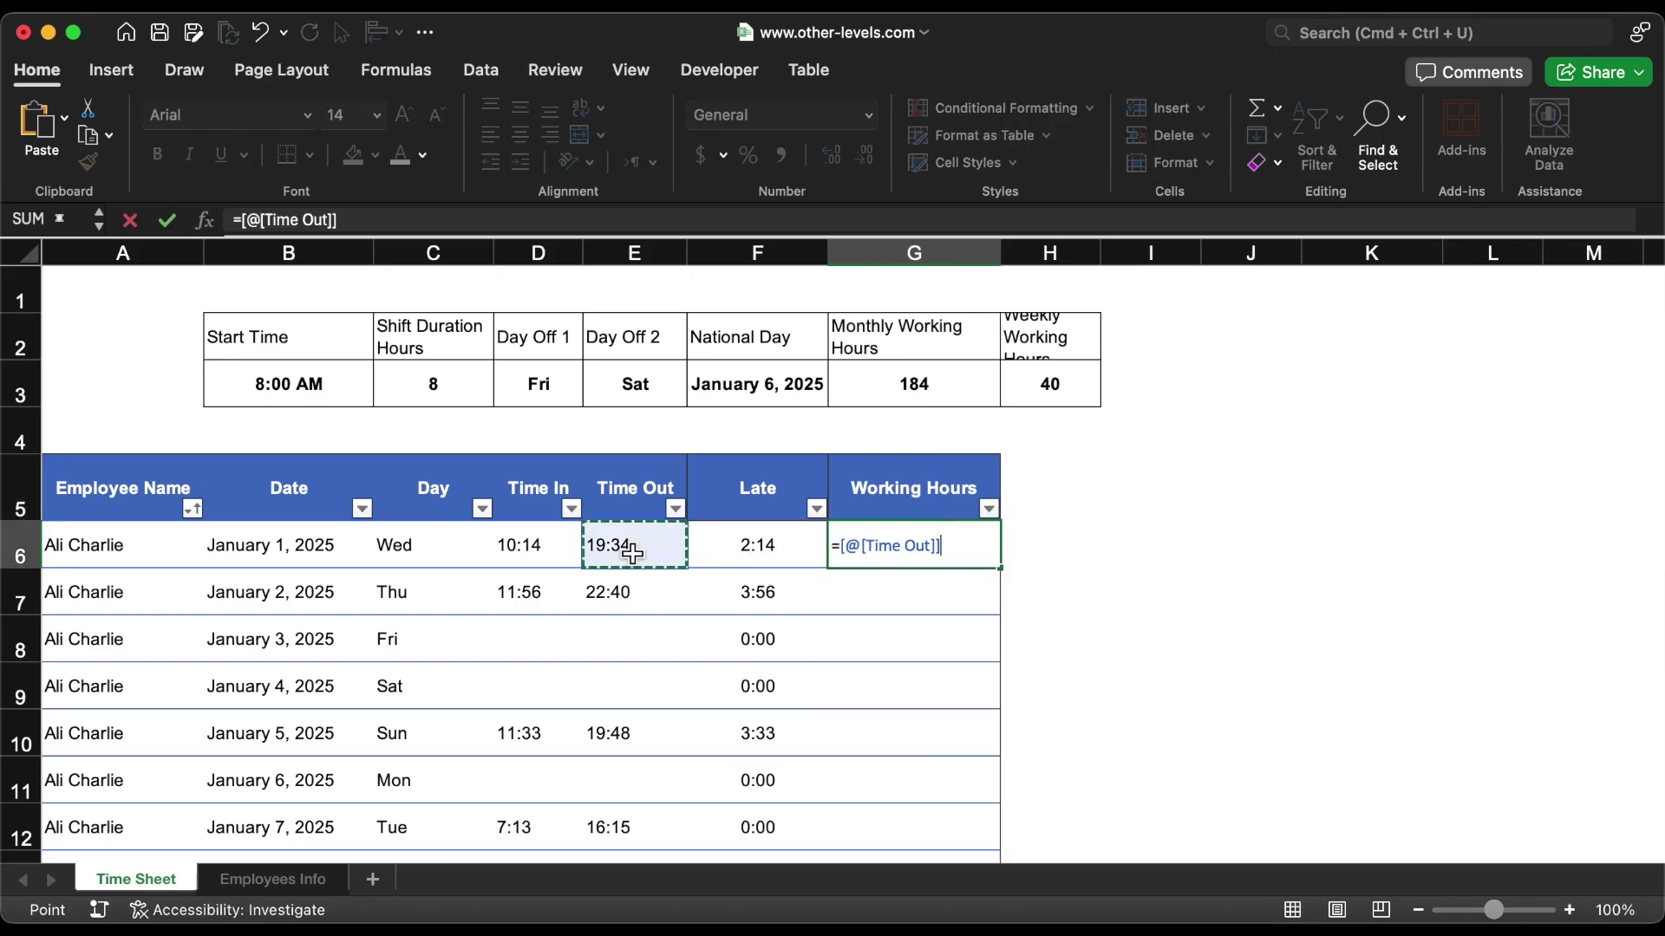
{"action": "type", "text": "-"}
{"action": "left_click", "coordinate": [531, 555]}
{"action": "key", "text": "Return"}
Step: Add a table column headed "Short" in H5, beside Working Hours
{"action": "left_click", "coordinate": [1053, 493]}
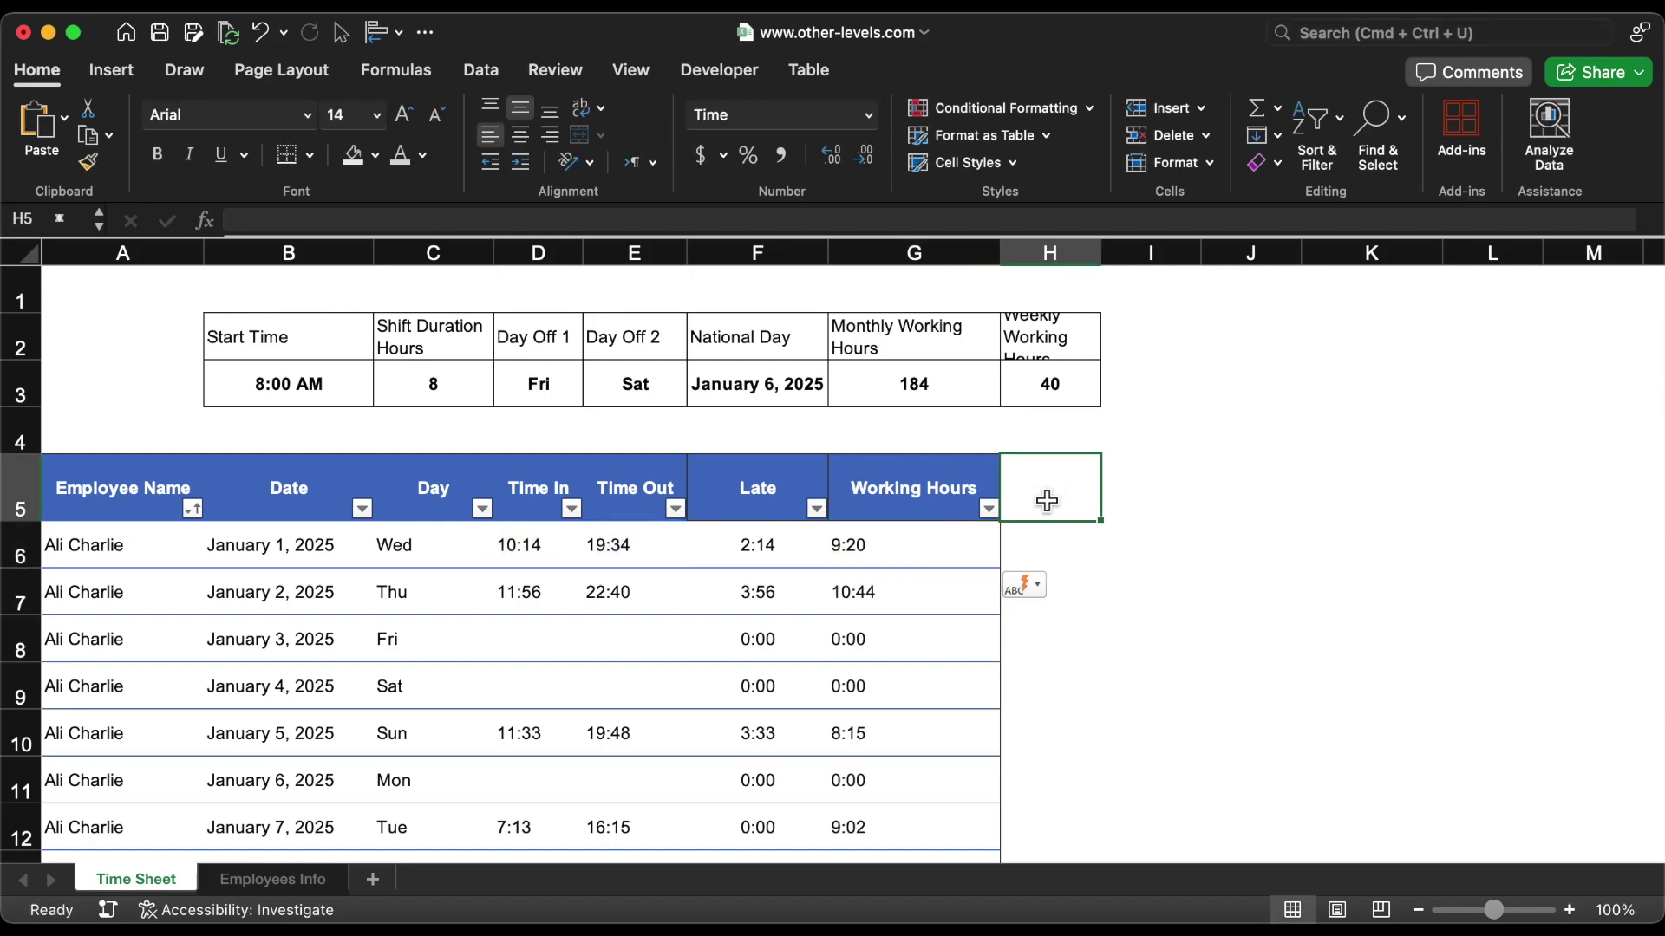
{"action": "type", "text": "Short"}
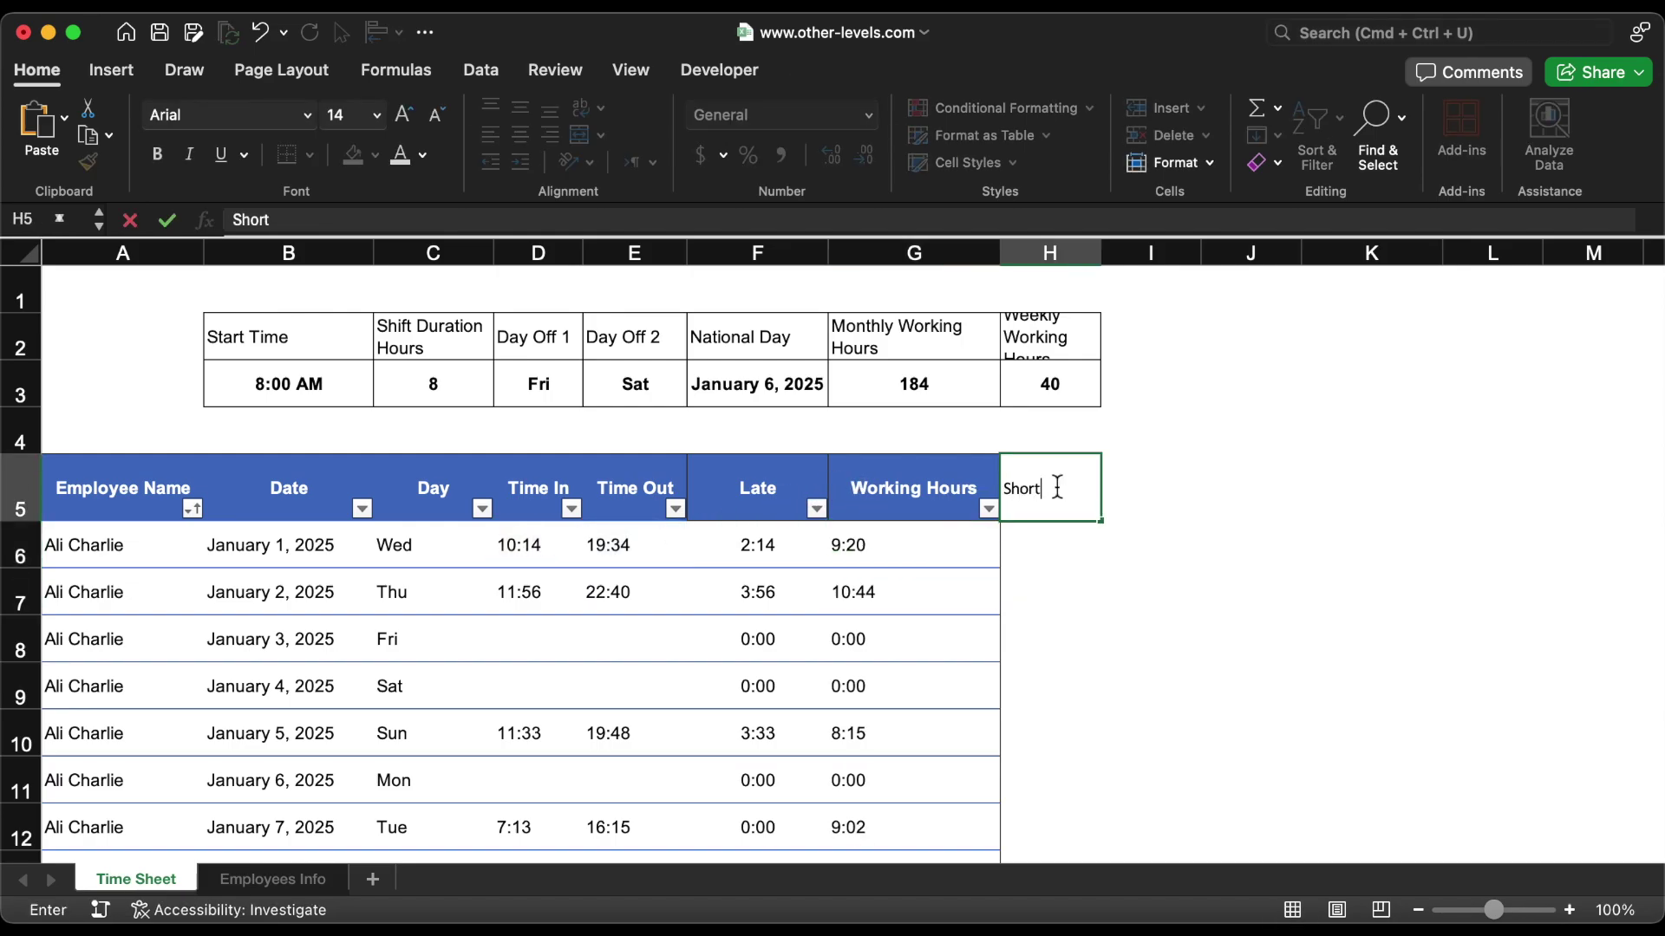
{"action": "key", "text": "Return"}
Step: Calculate the Short column as shift duration $C$3 minus Working Hours when $C$3 is greater than Working Hours, otherwise 0
{"action": "type", "text": "=if"}
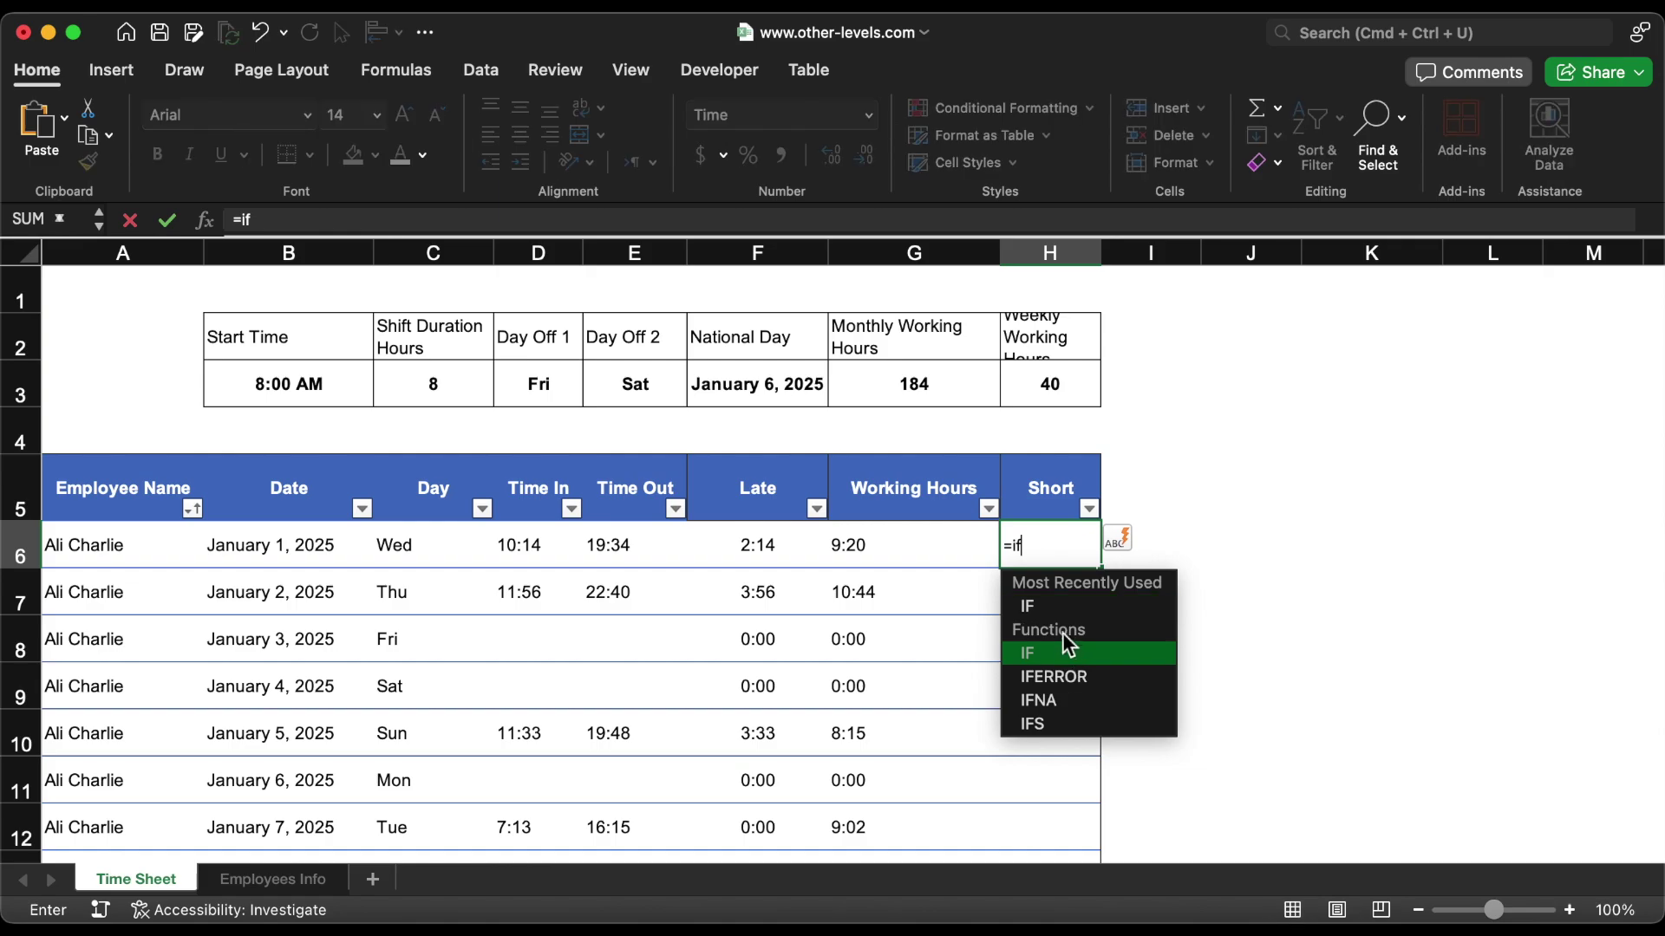
{"action": "double_click", "coordinate": [1058, 607]}
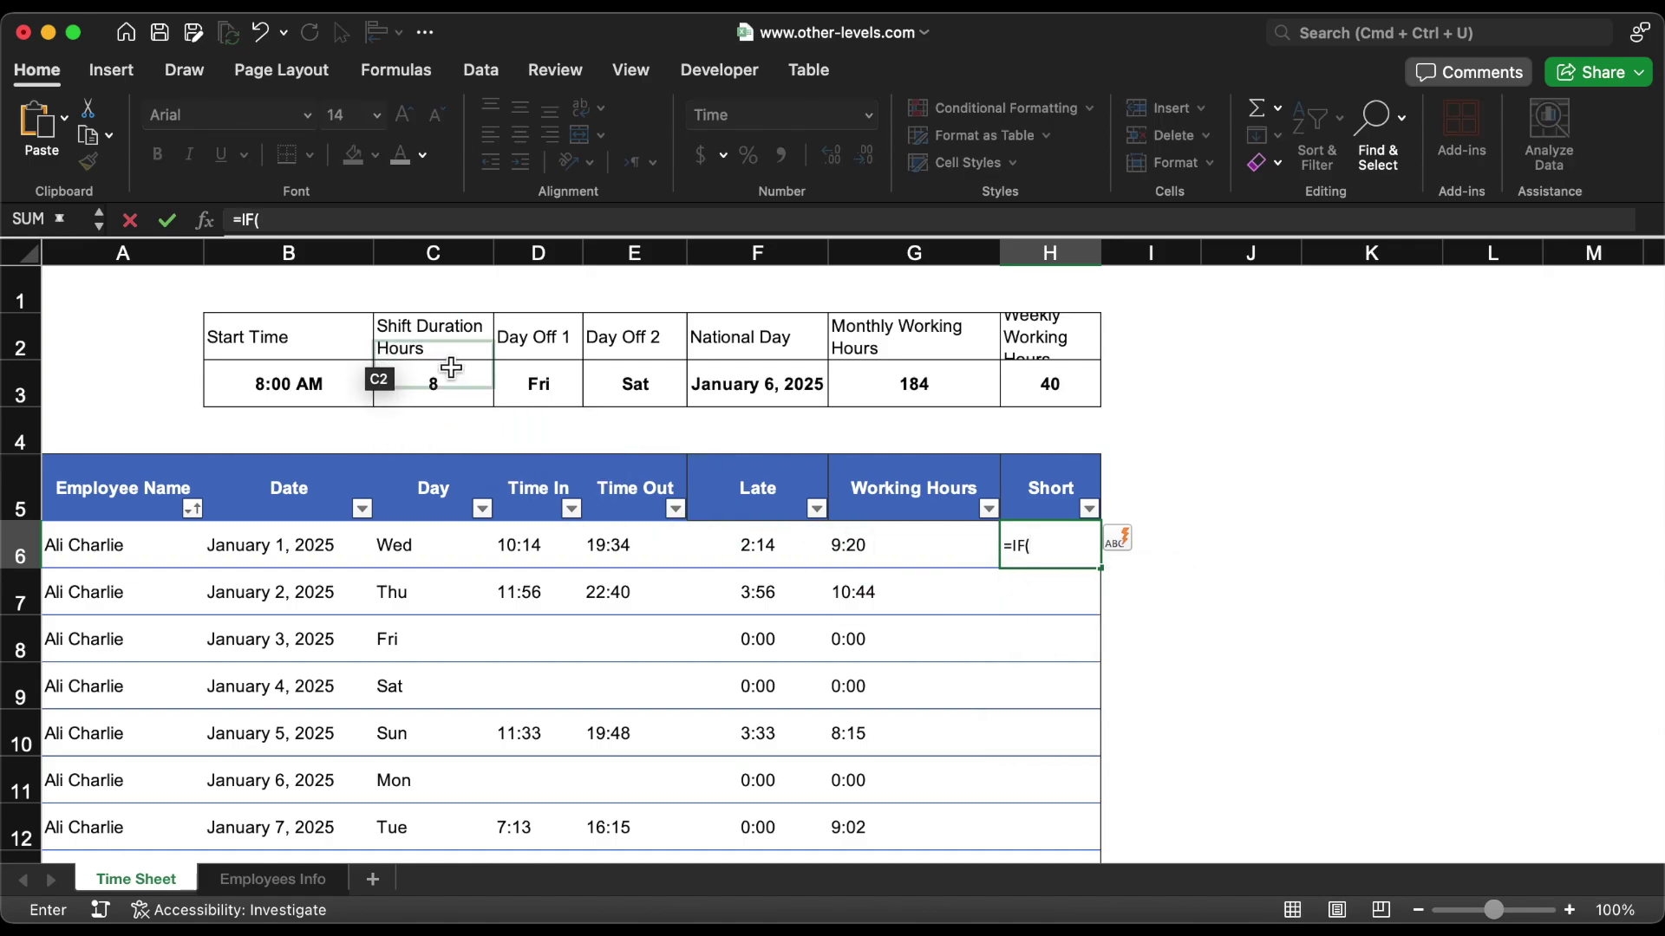
{"action": "left_click", "coordinate": [467, 395]}
{"action": "key", "text": "F4"}
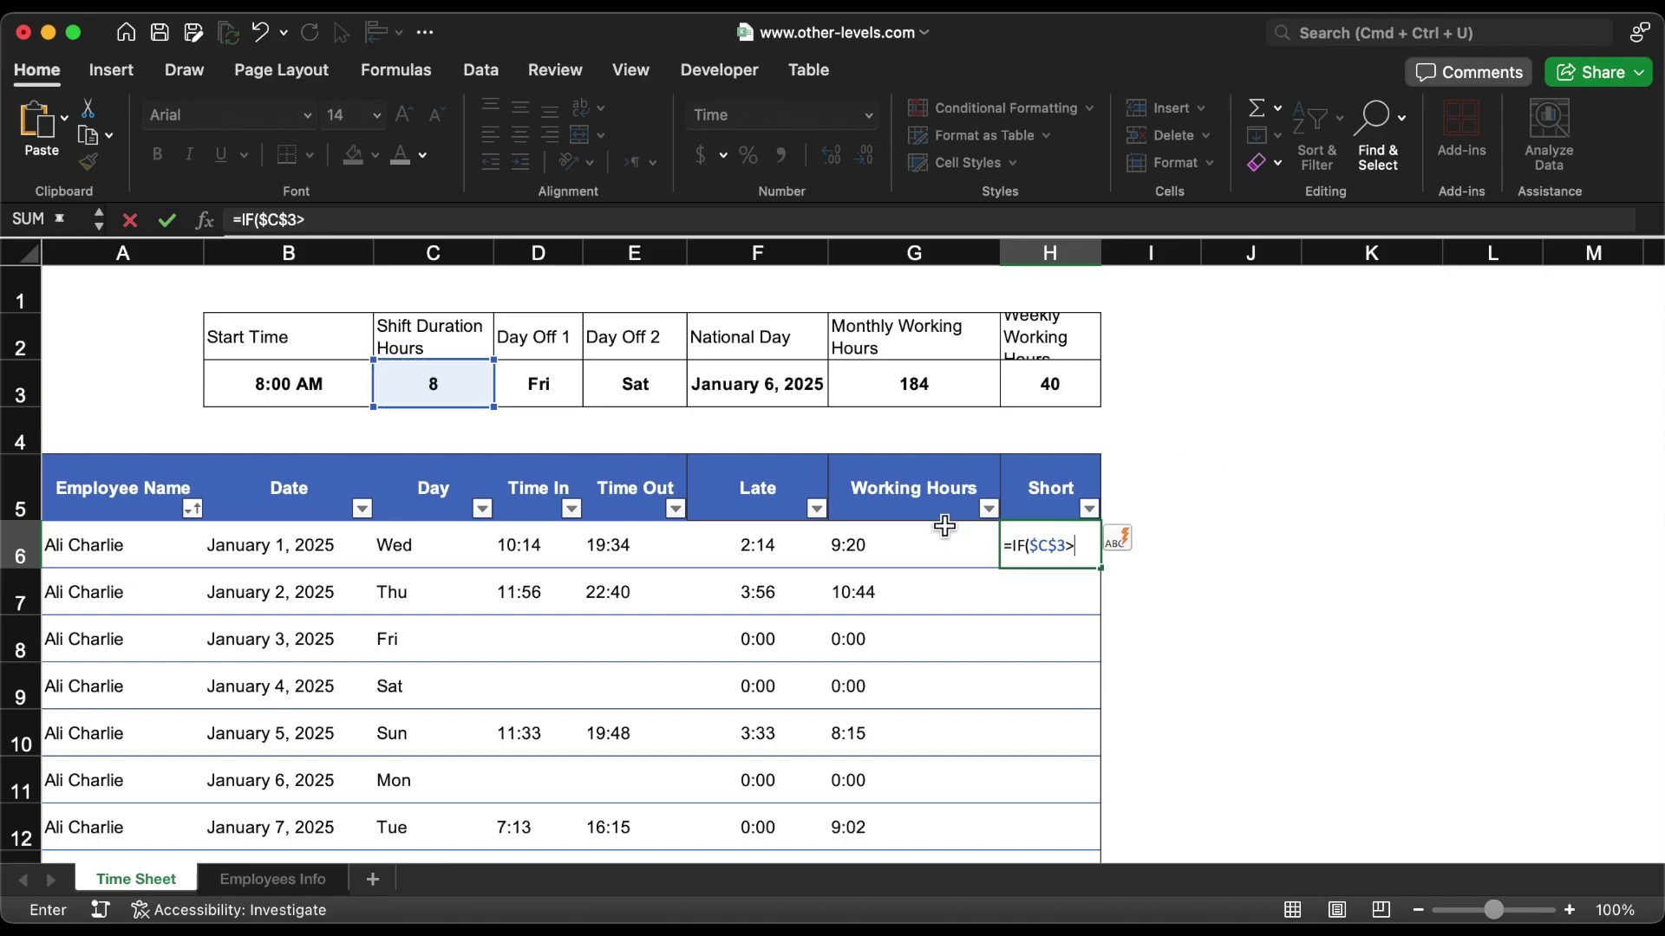
{"action": "type", "text": ">"}
{"action": "left_click", "coordinate": [911, 547]}
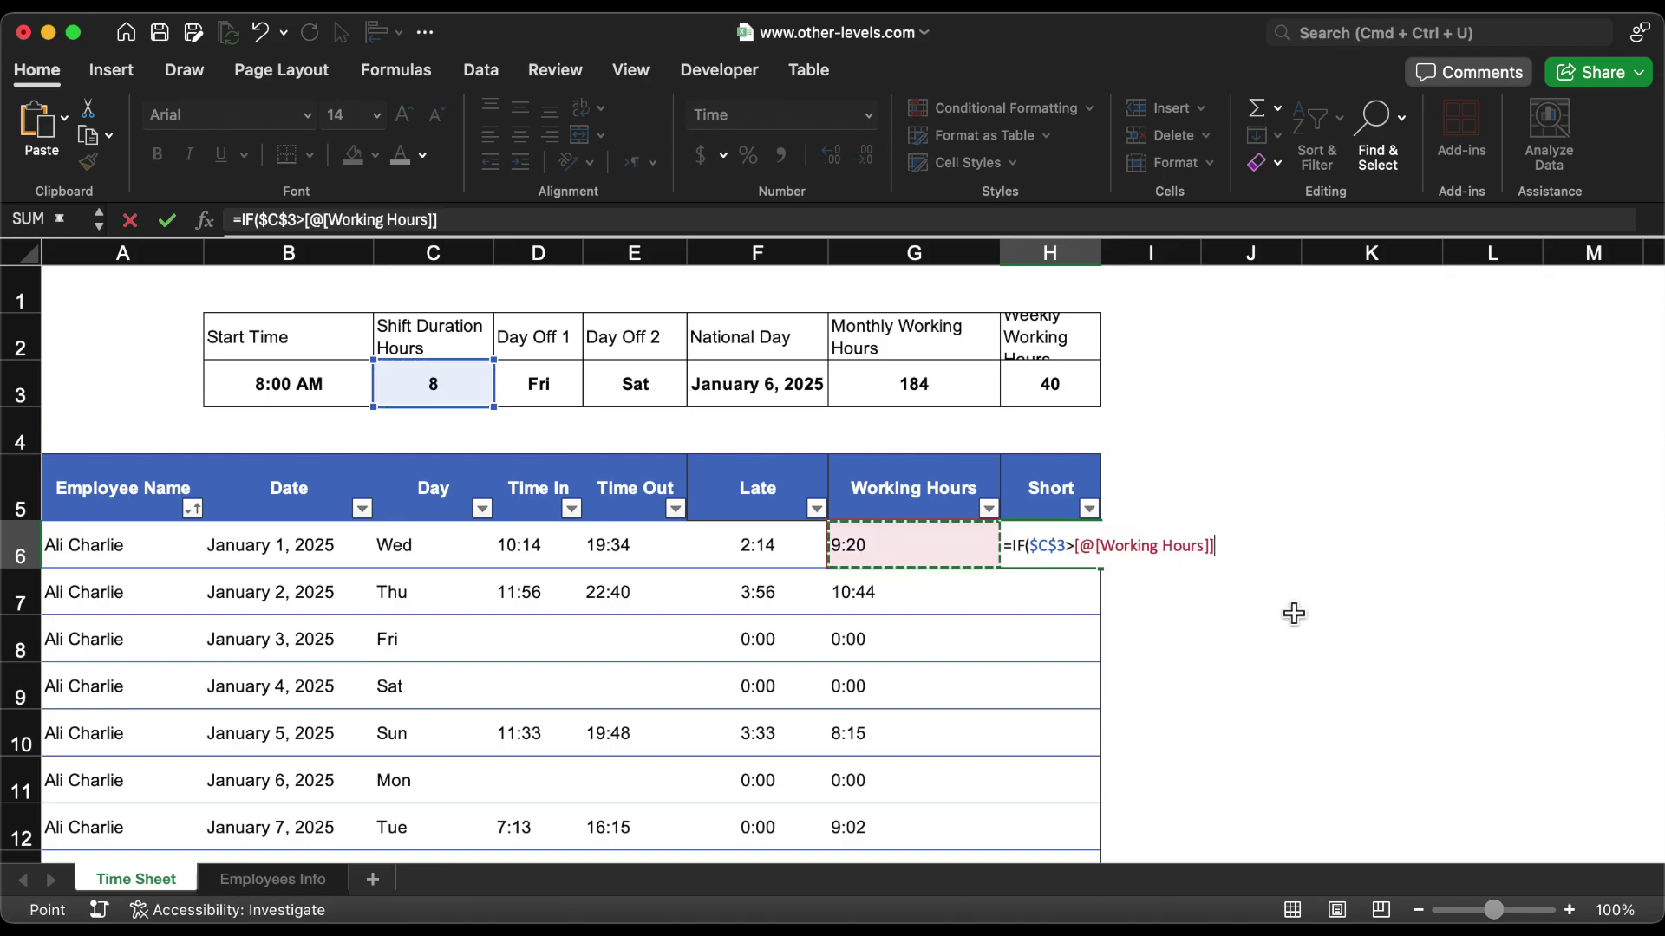
{"action": "type", "text": ","}
{"action": "left_click", "coordinate": [475, 387]}
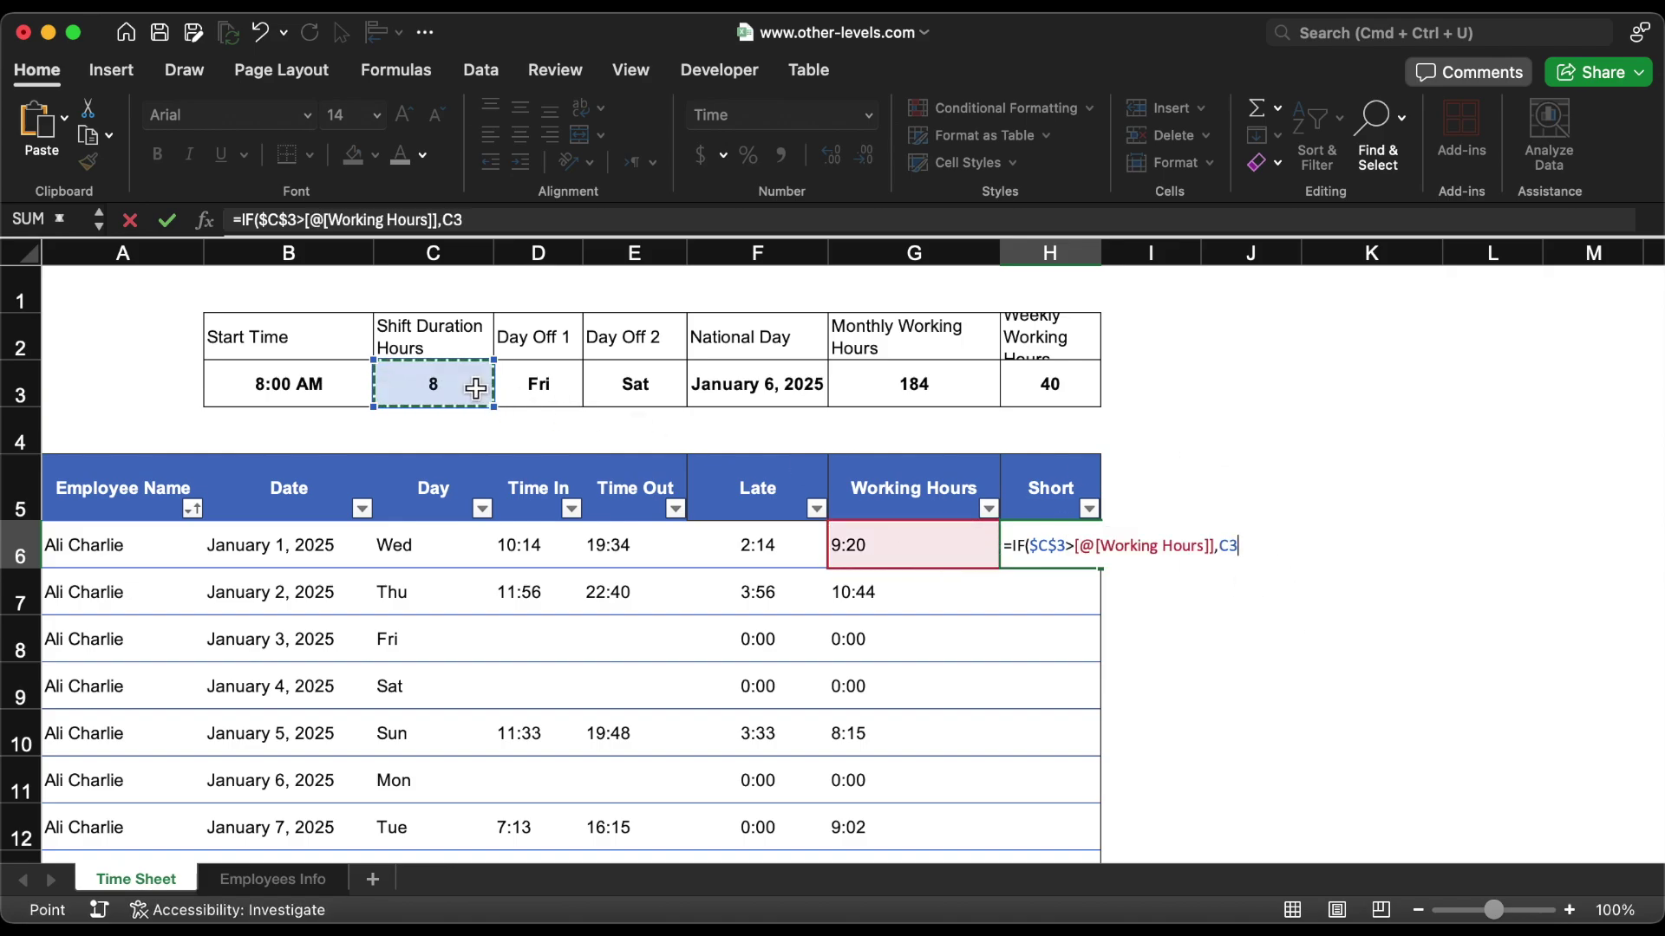
{"action": "key", "text": "F4"}
{"action": "type", "text": "-"}
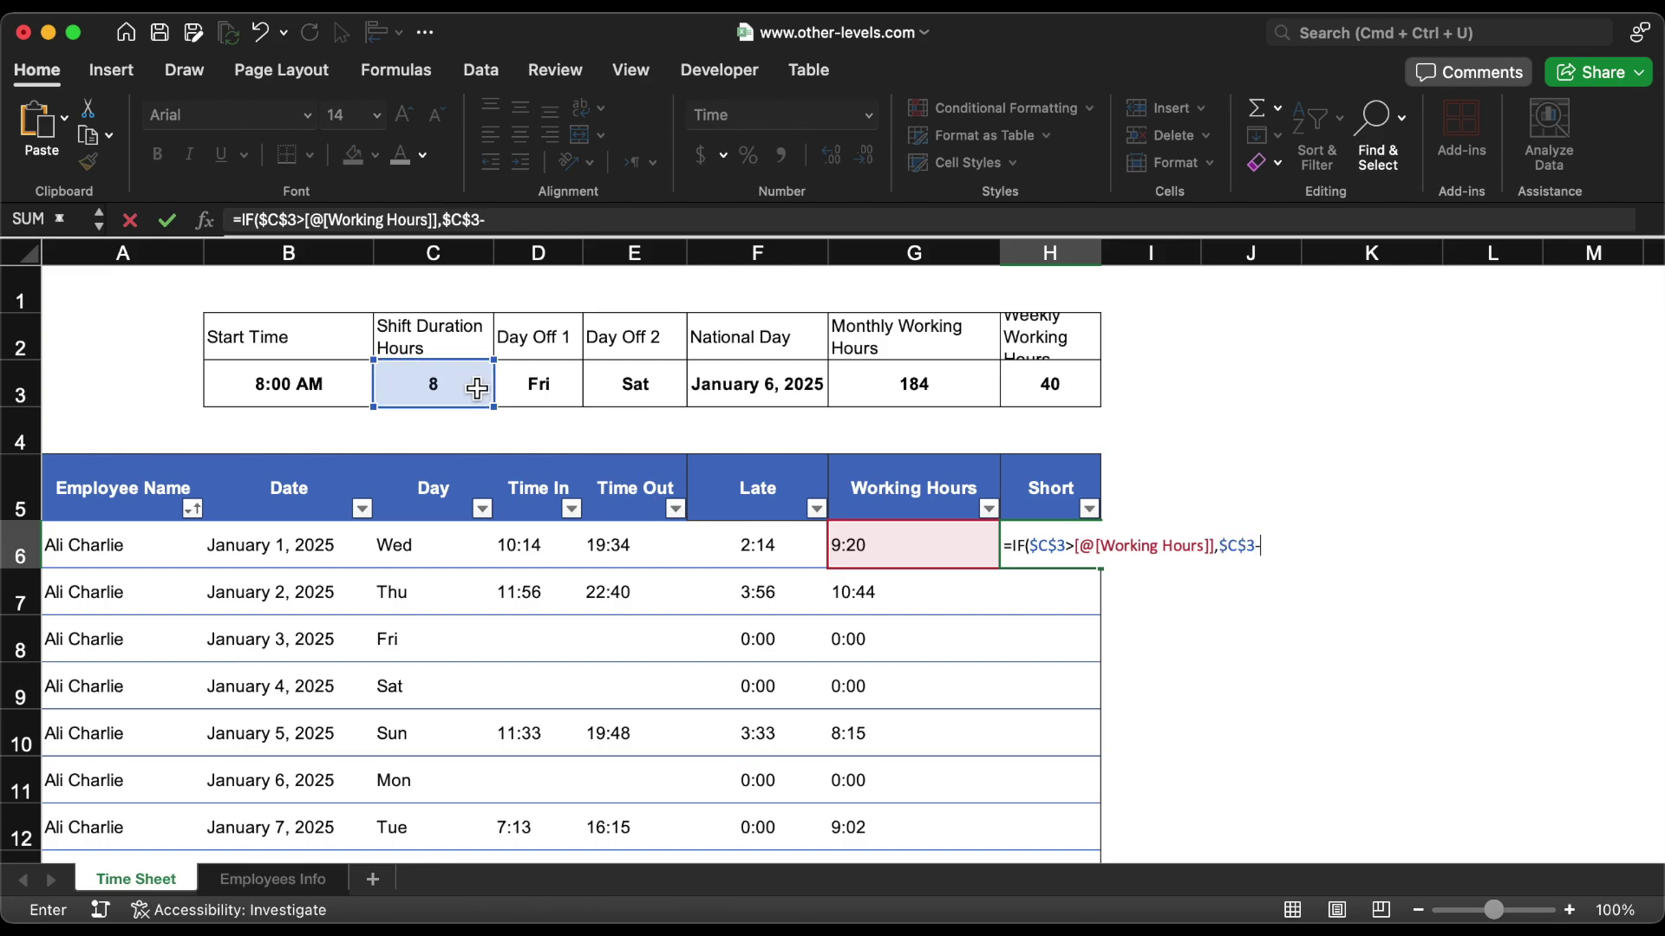
{"action": "left_click", "coordinate": [944, 553]}
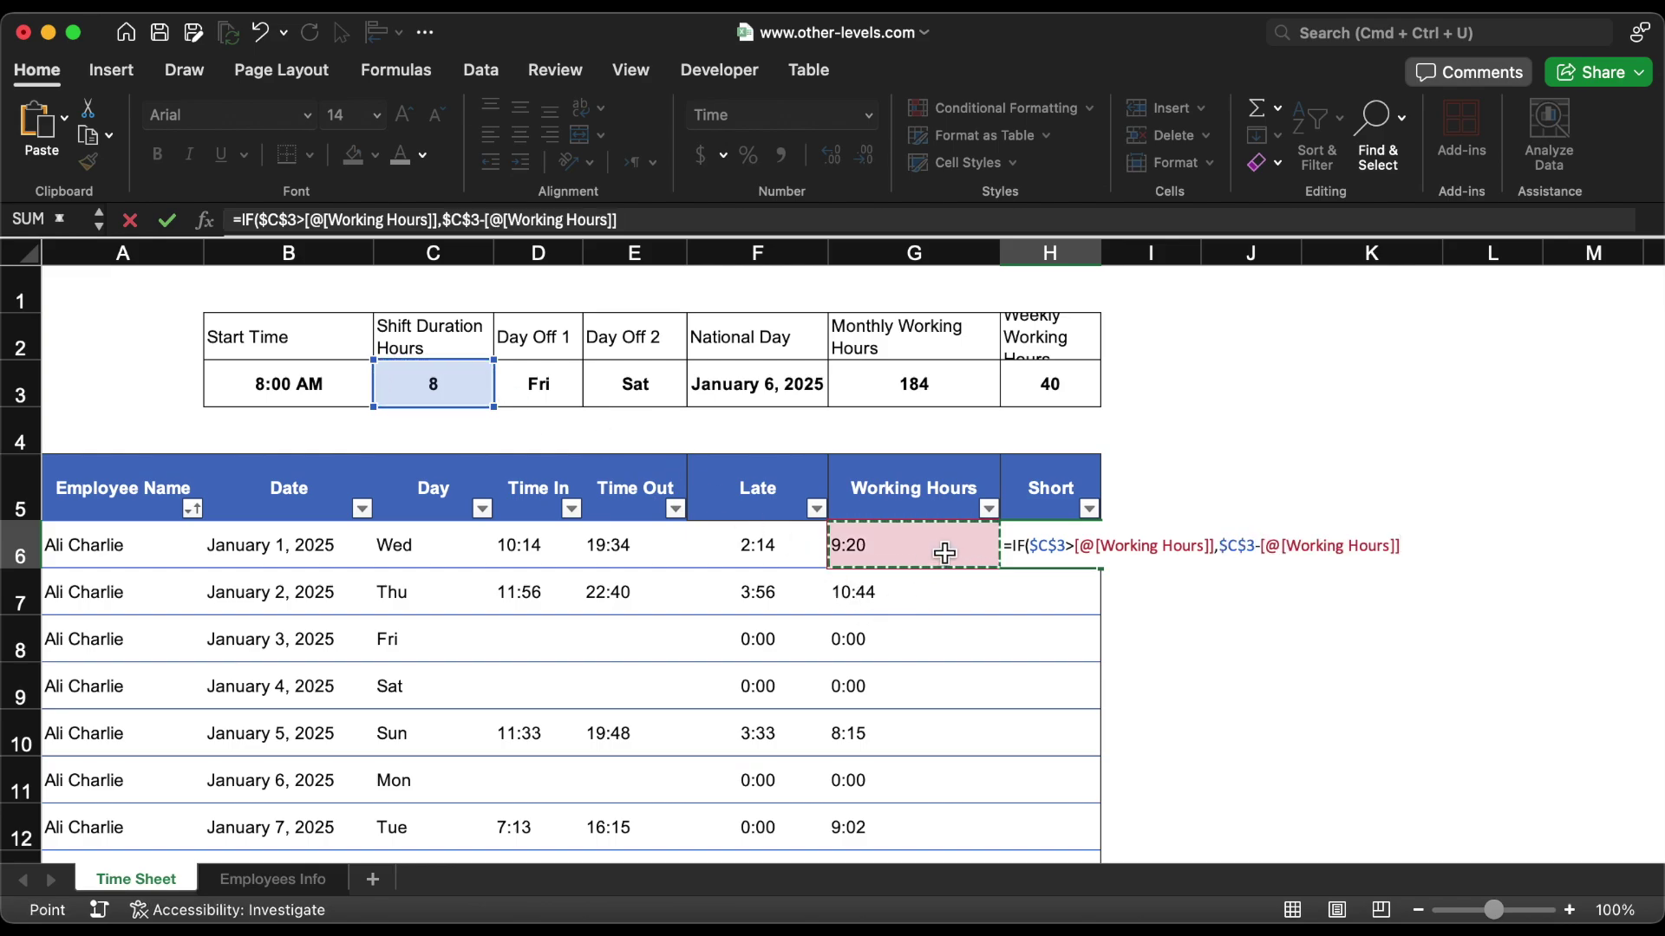
{"action": "type", "text": ",0"}
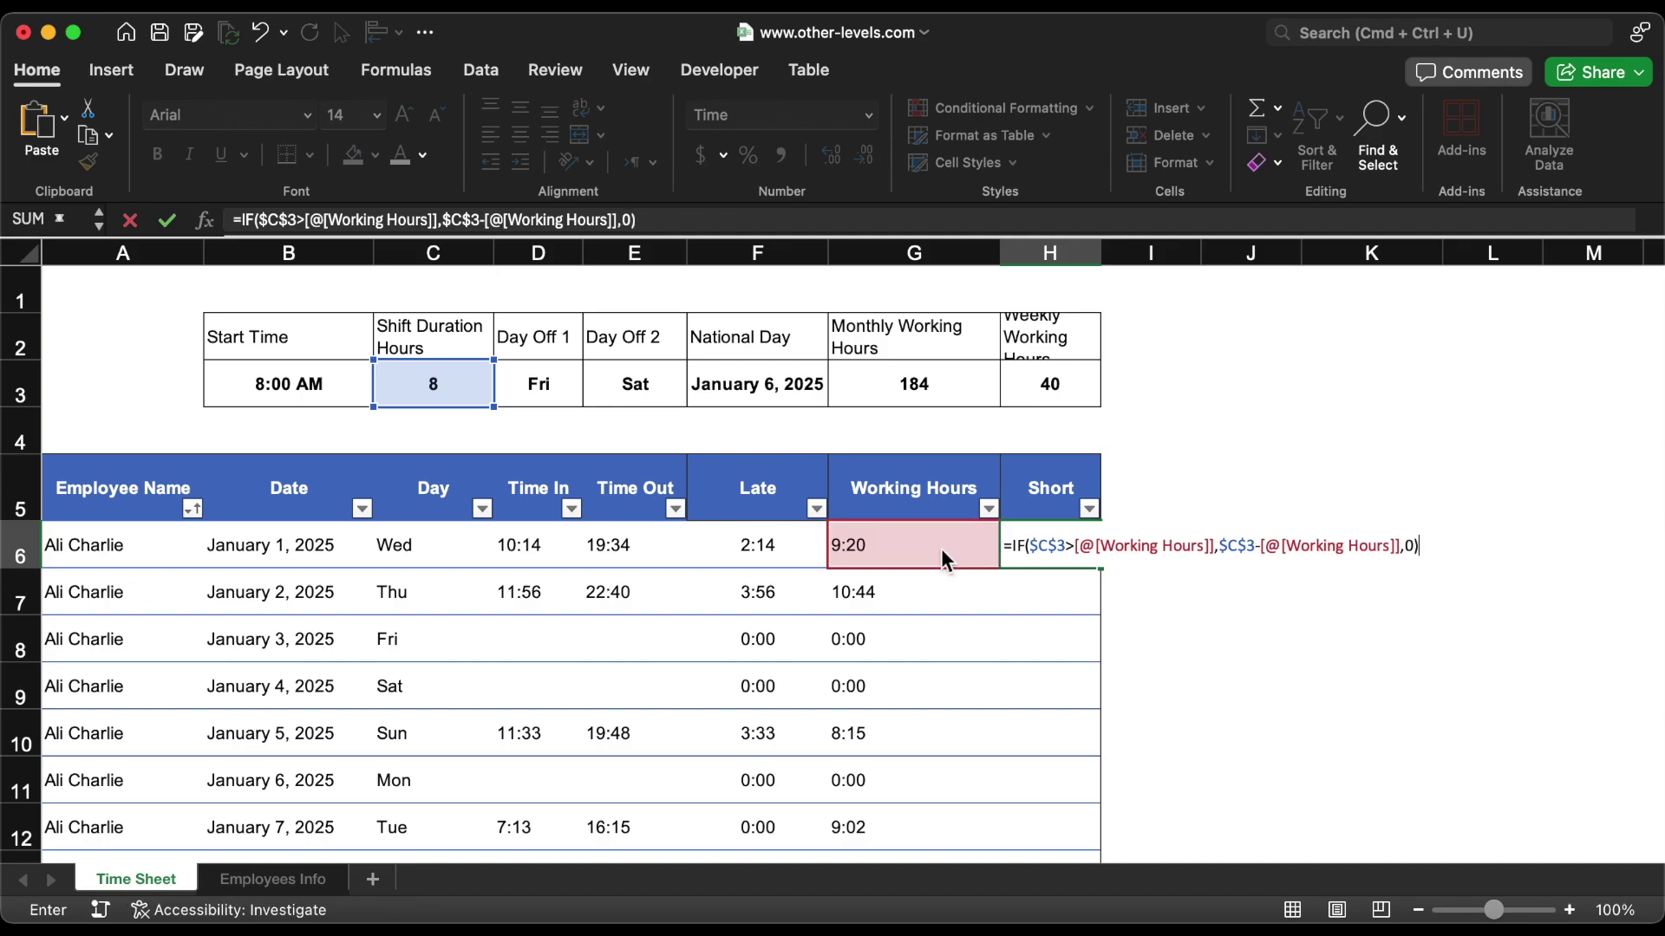
{"action": "key", "text": "Return"}
Step: Centre all the table's values and add a table column headed "Note" in I5, beside Short
{"action": "left_click", "coordinate": [57, 465]}
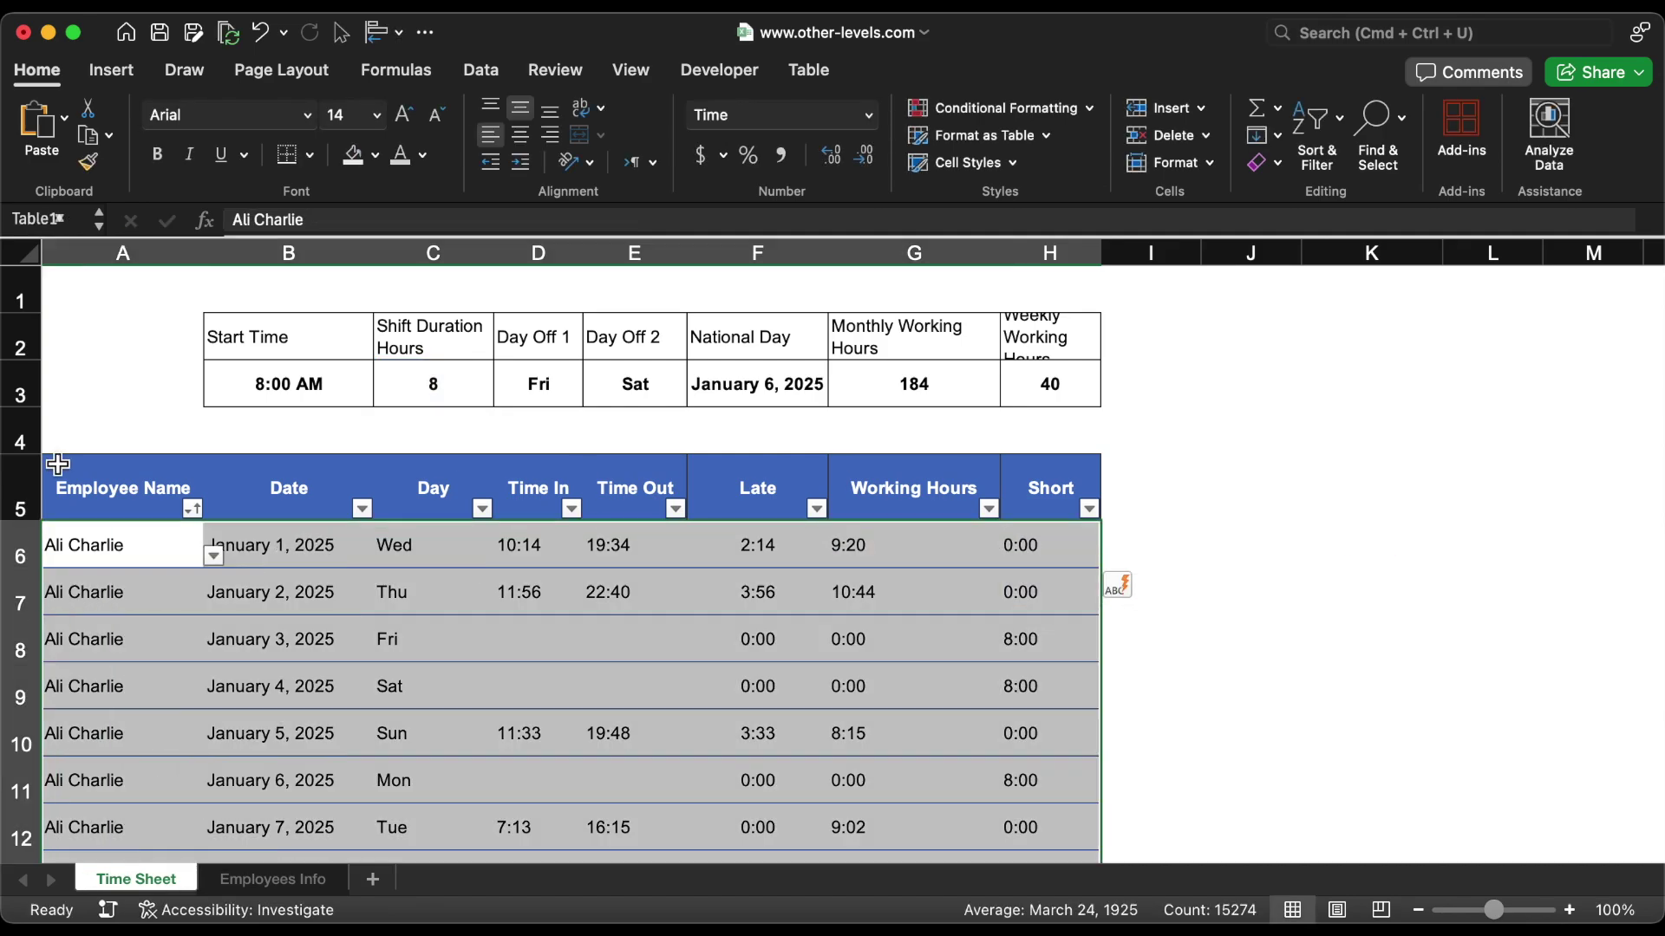
{"action": "left_click", "coordinate": [520, 134]}
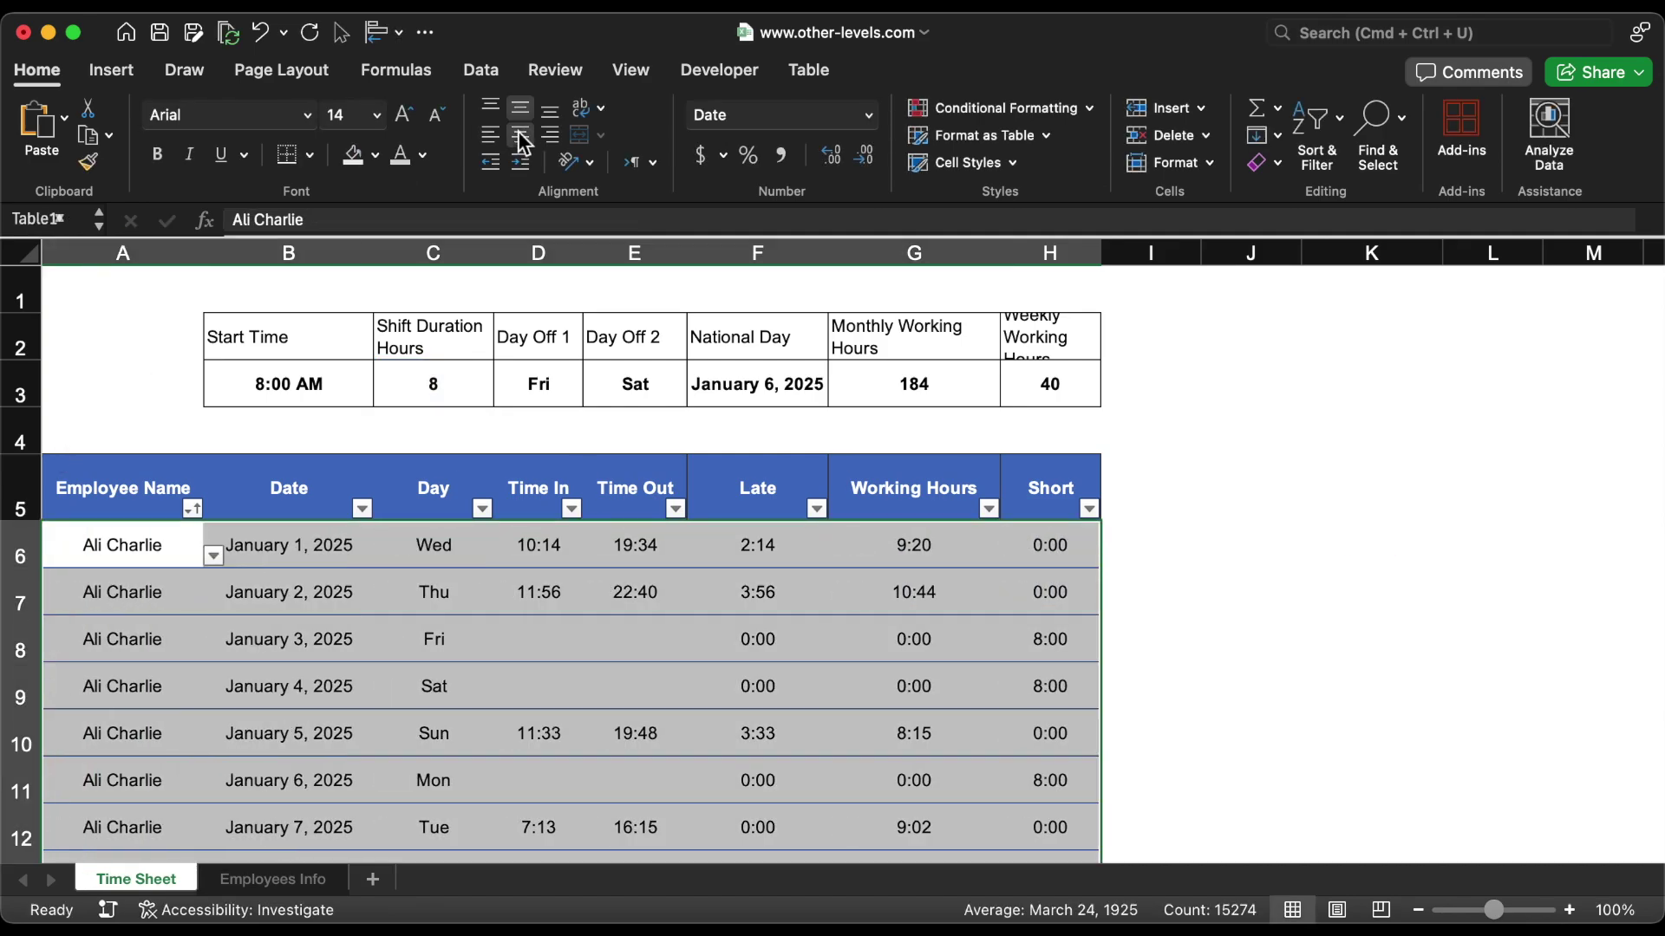
{"action": "left_click", "coordinate": [1135, 475]}
{"action": "type", "text": "Note"}
{"action": "key", "text": "Return"}
Step: Begin the Note formula in I6 with an IF returning "Day Off" when Day equals the Day Off 1 value in D3
{"action": "type", "text": "=i"}
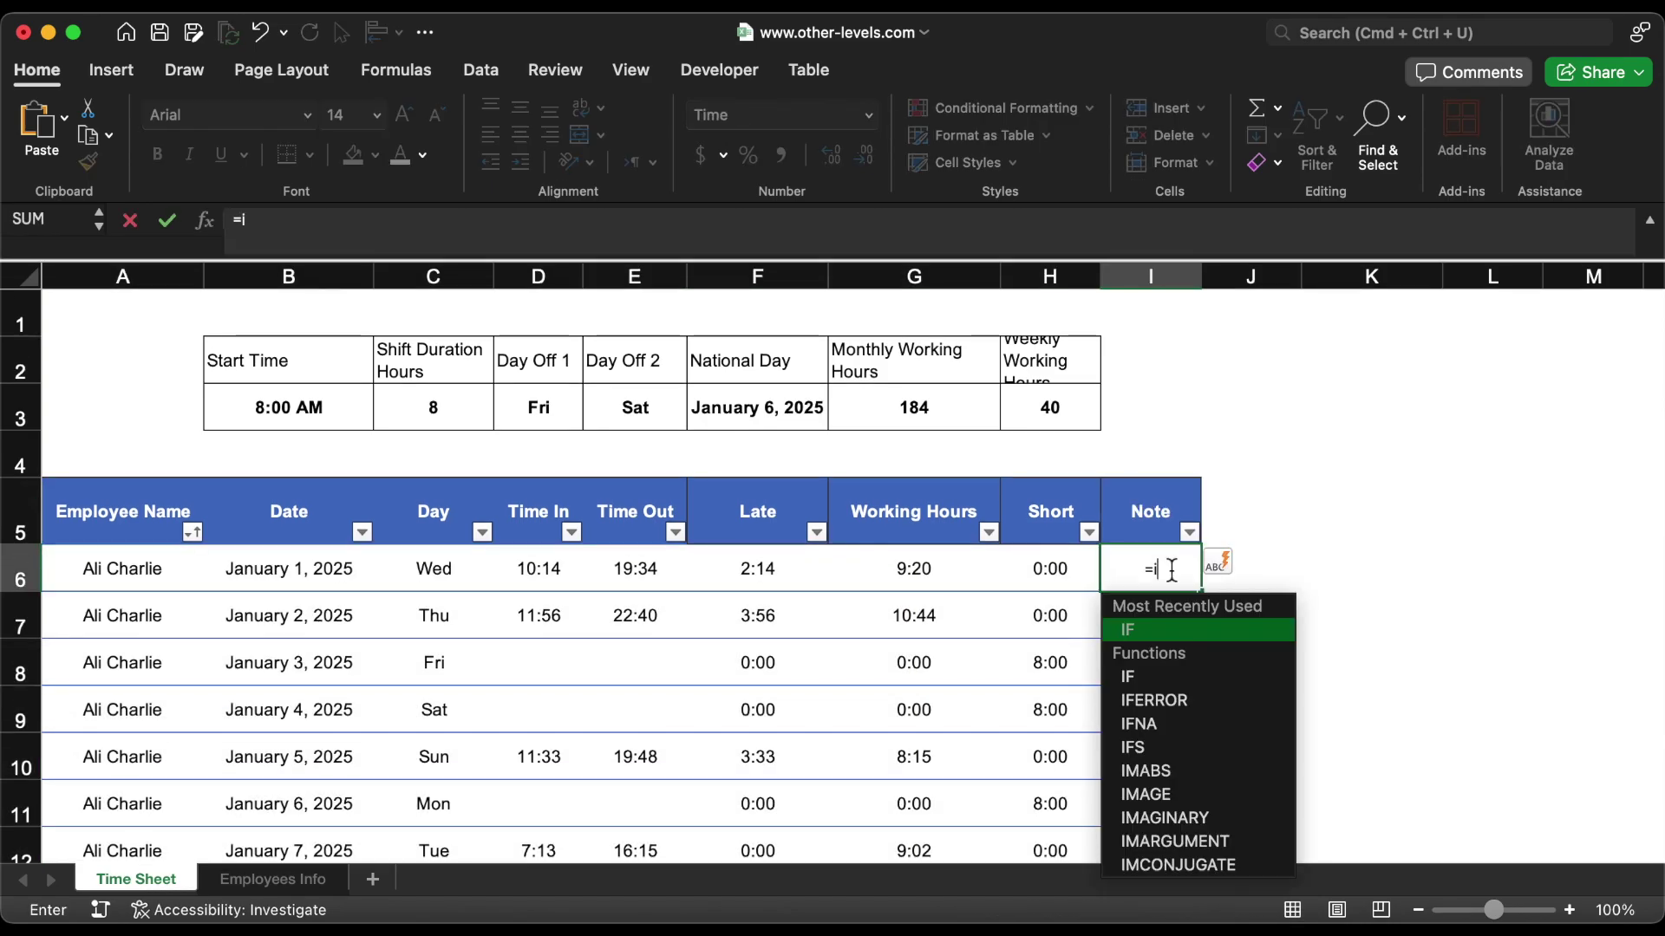
{"action": "type", "text": "f"}
{"action": "double_click", "coordinate": [1233, 626]}
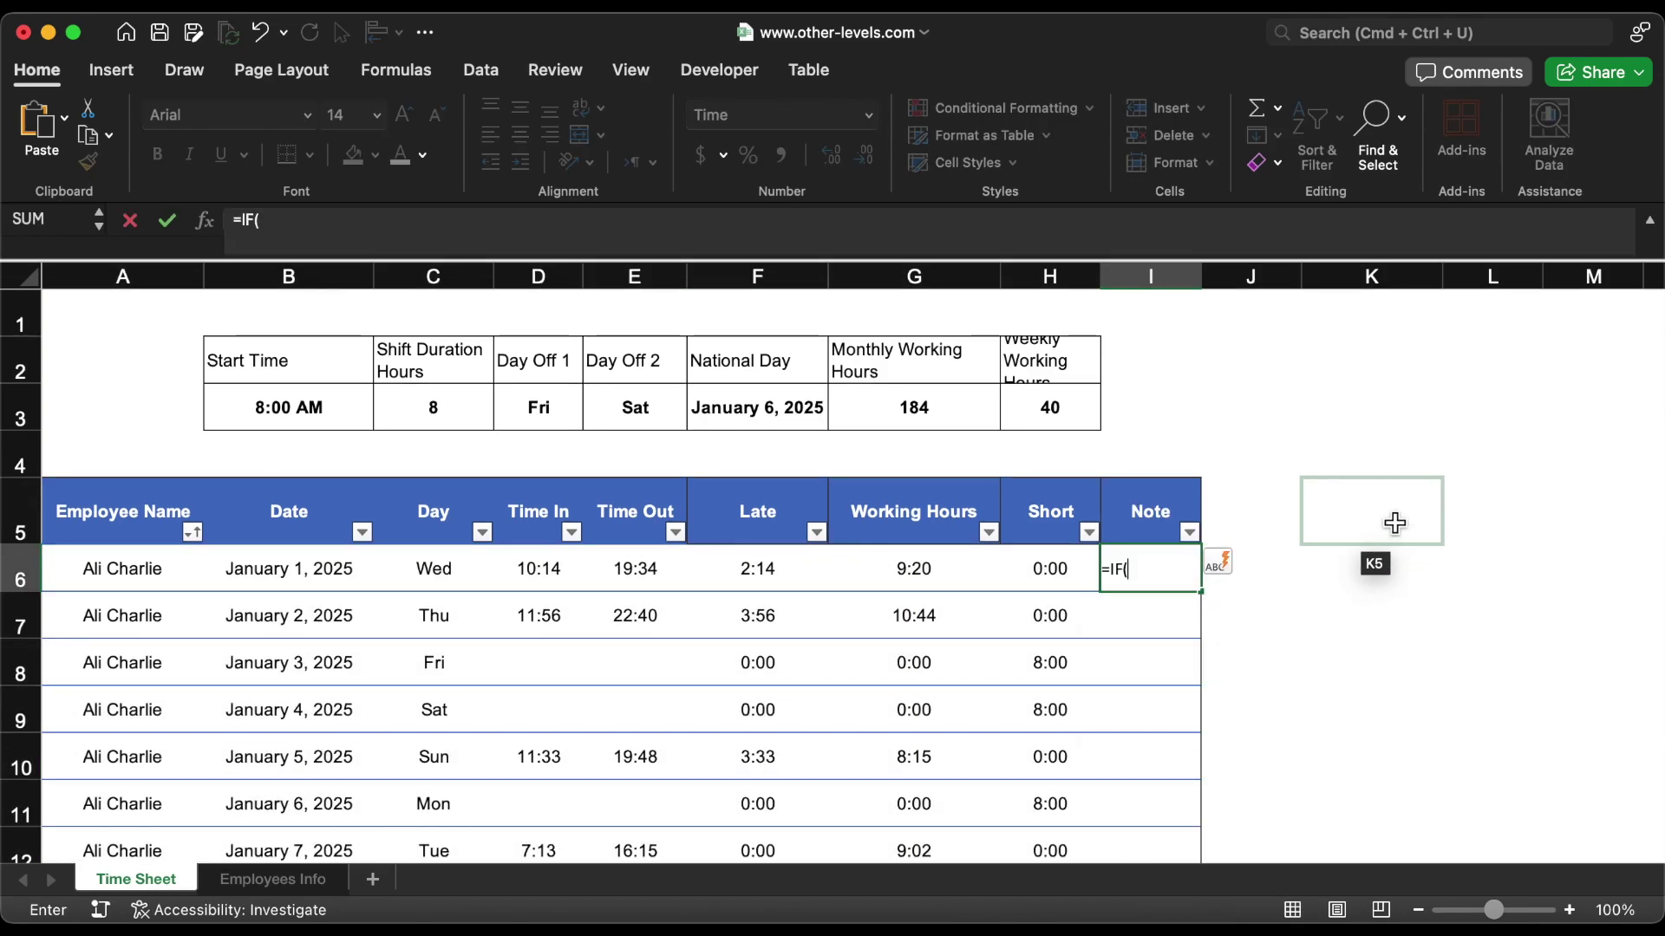
{"action": "left_click", "coordinate": [449, 580]}
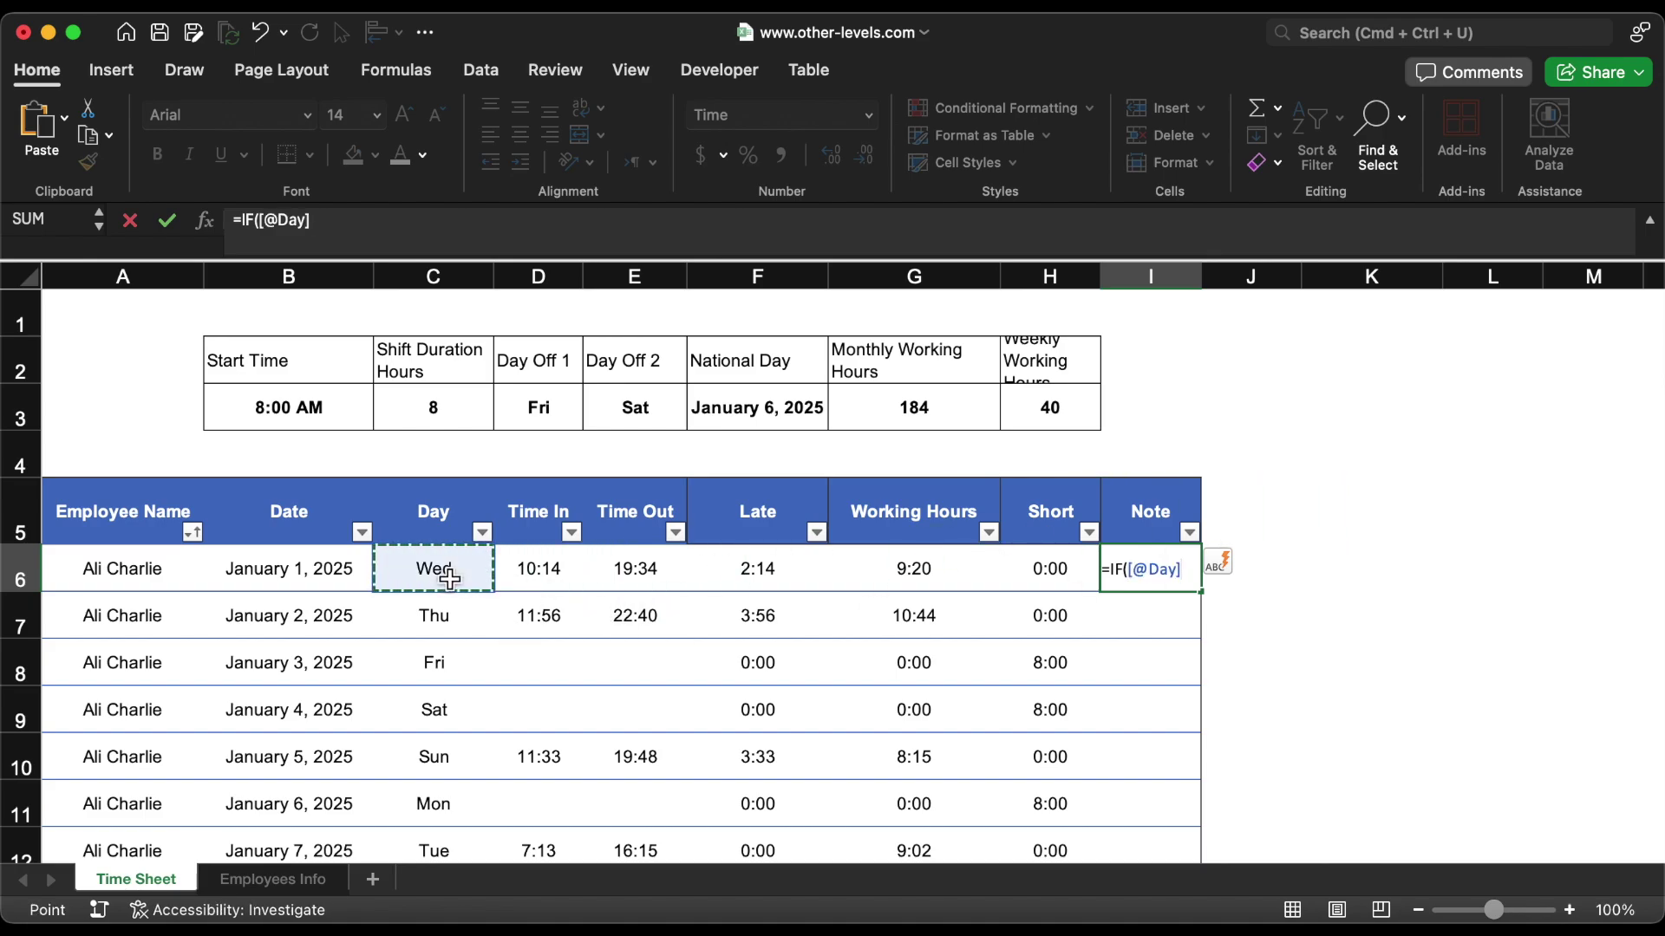
{"action": "type", "text": "="}
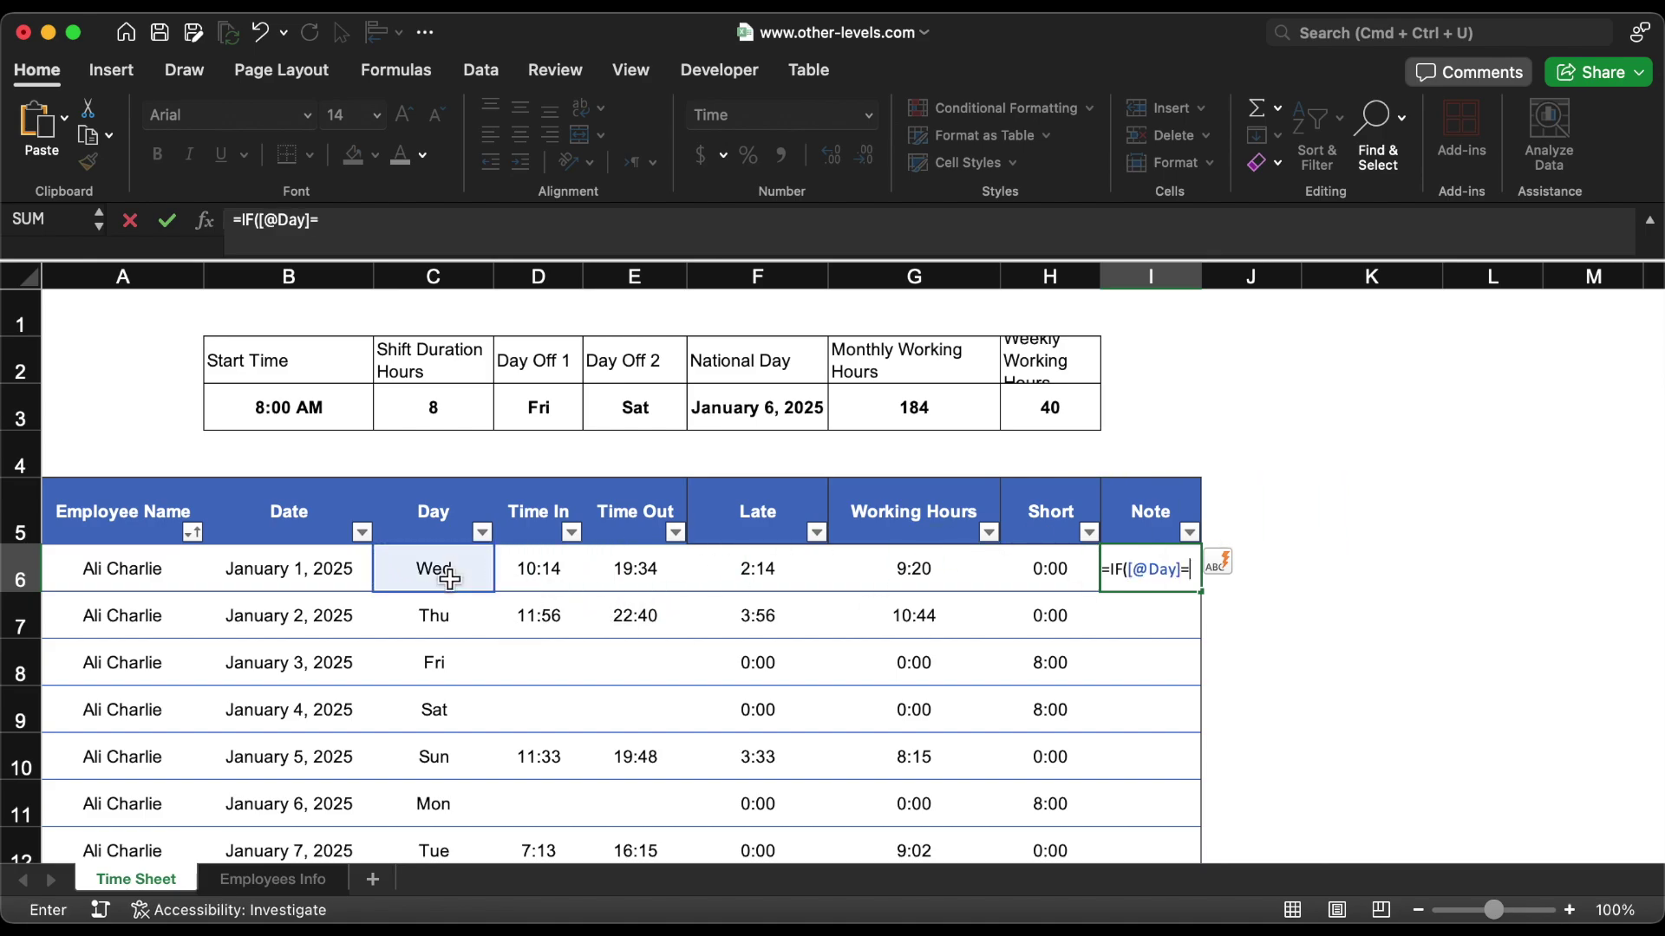
{"action": "left_click", "coordinate": [555, 420]}
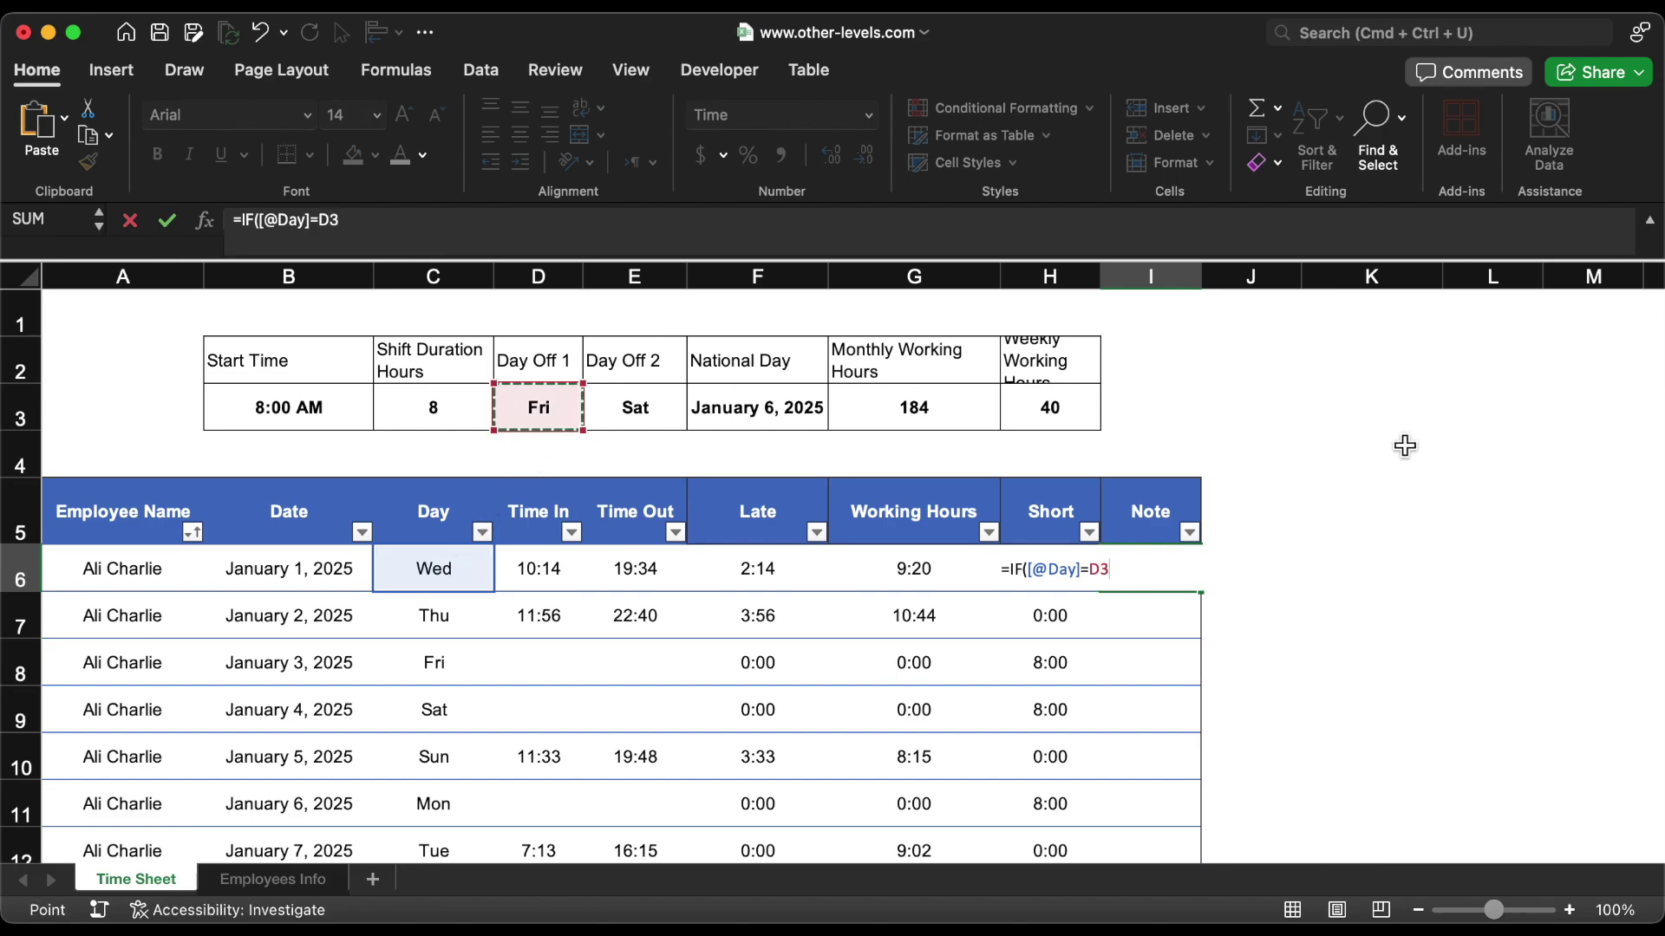
{"action": "type", "text": ",\""}
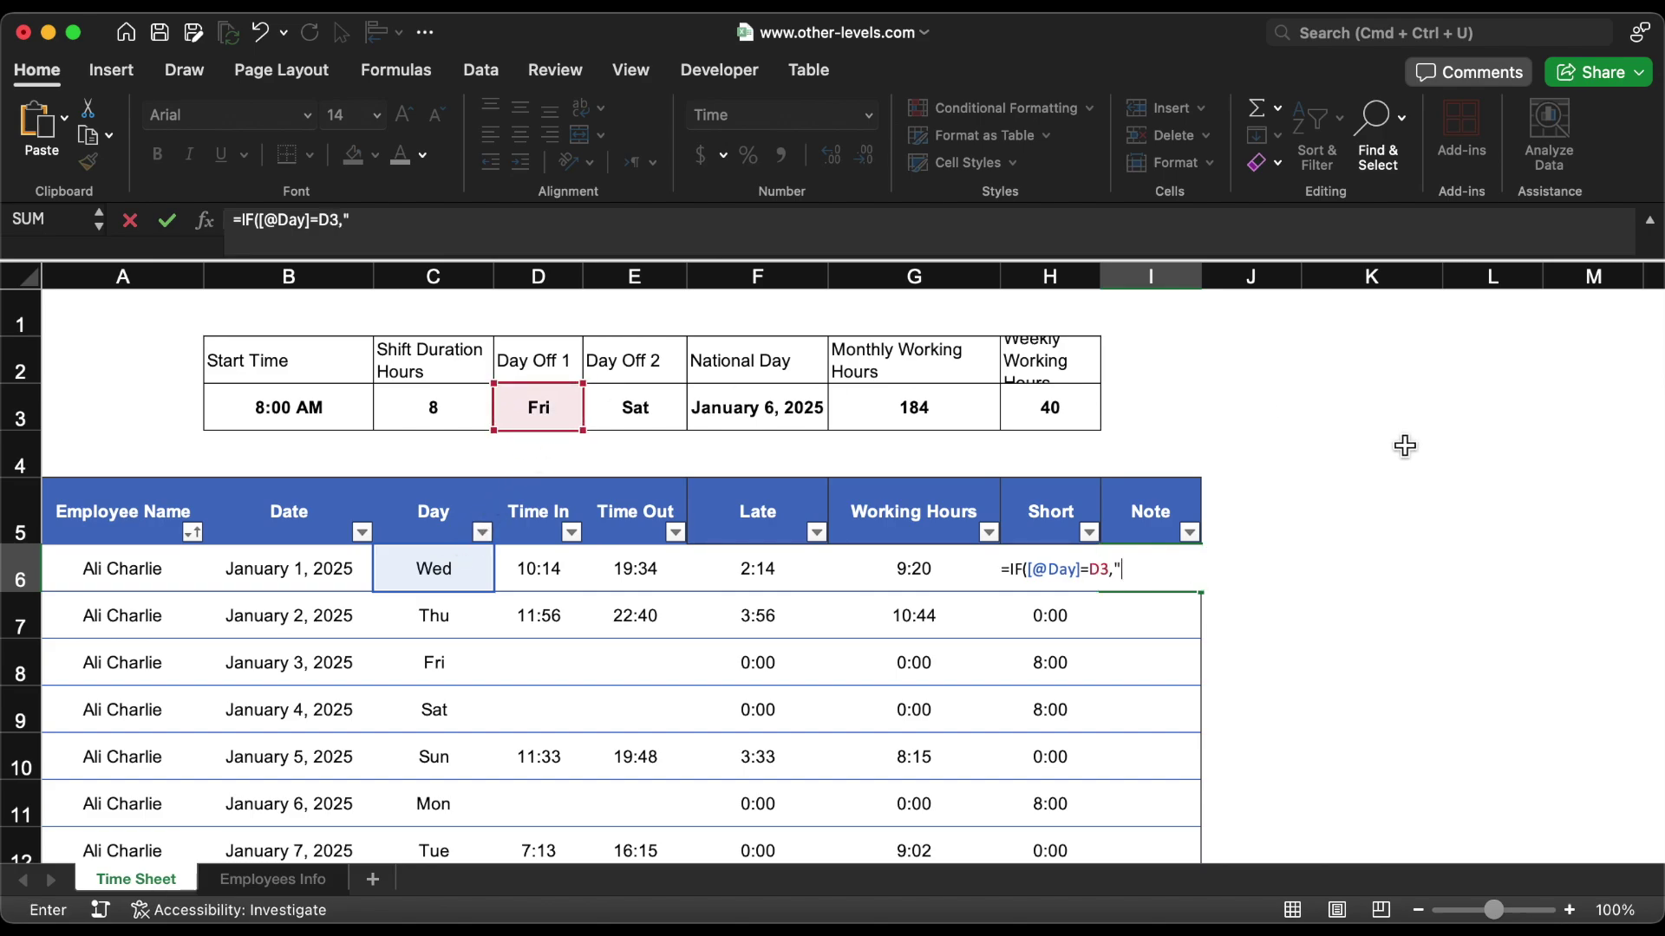
{"action": "type", "text": "Day Off\",if"}
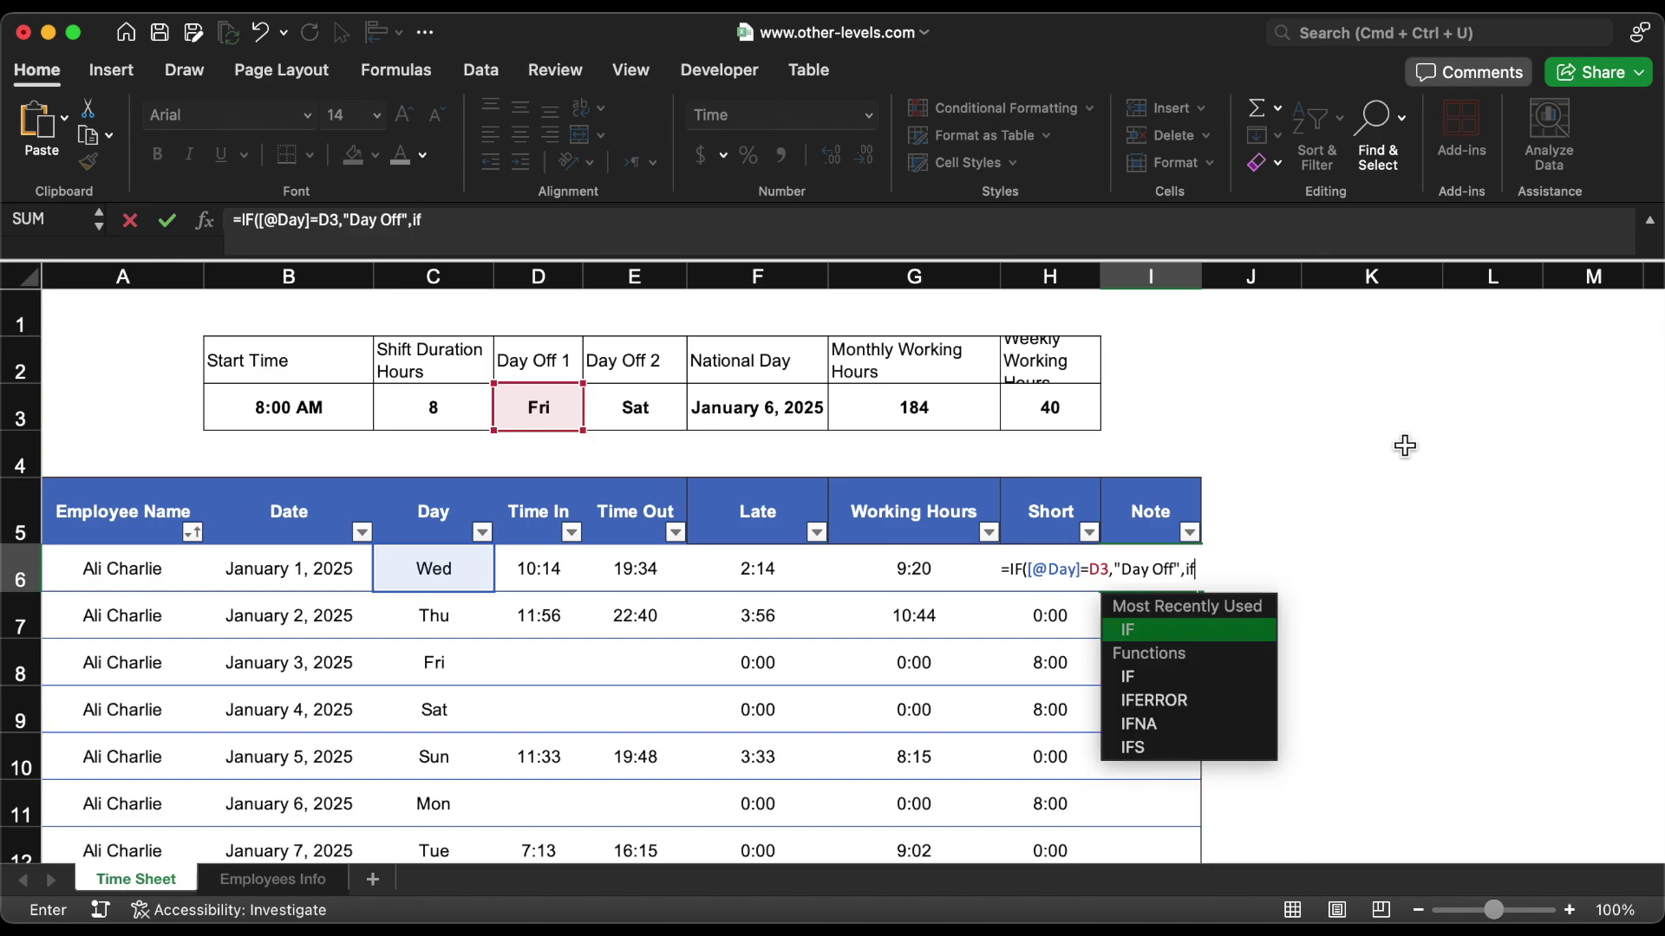
Step: Nest a second IF returning "Day Off" when Day equals $E$3, and make the D3 reference absolute
{"action": "double_click", "coordinate": [1231, 634]}
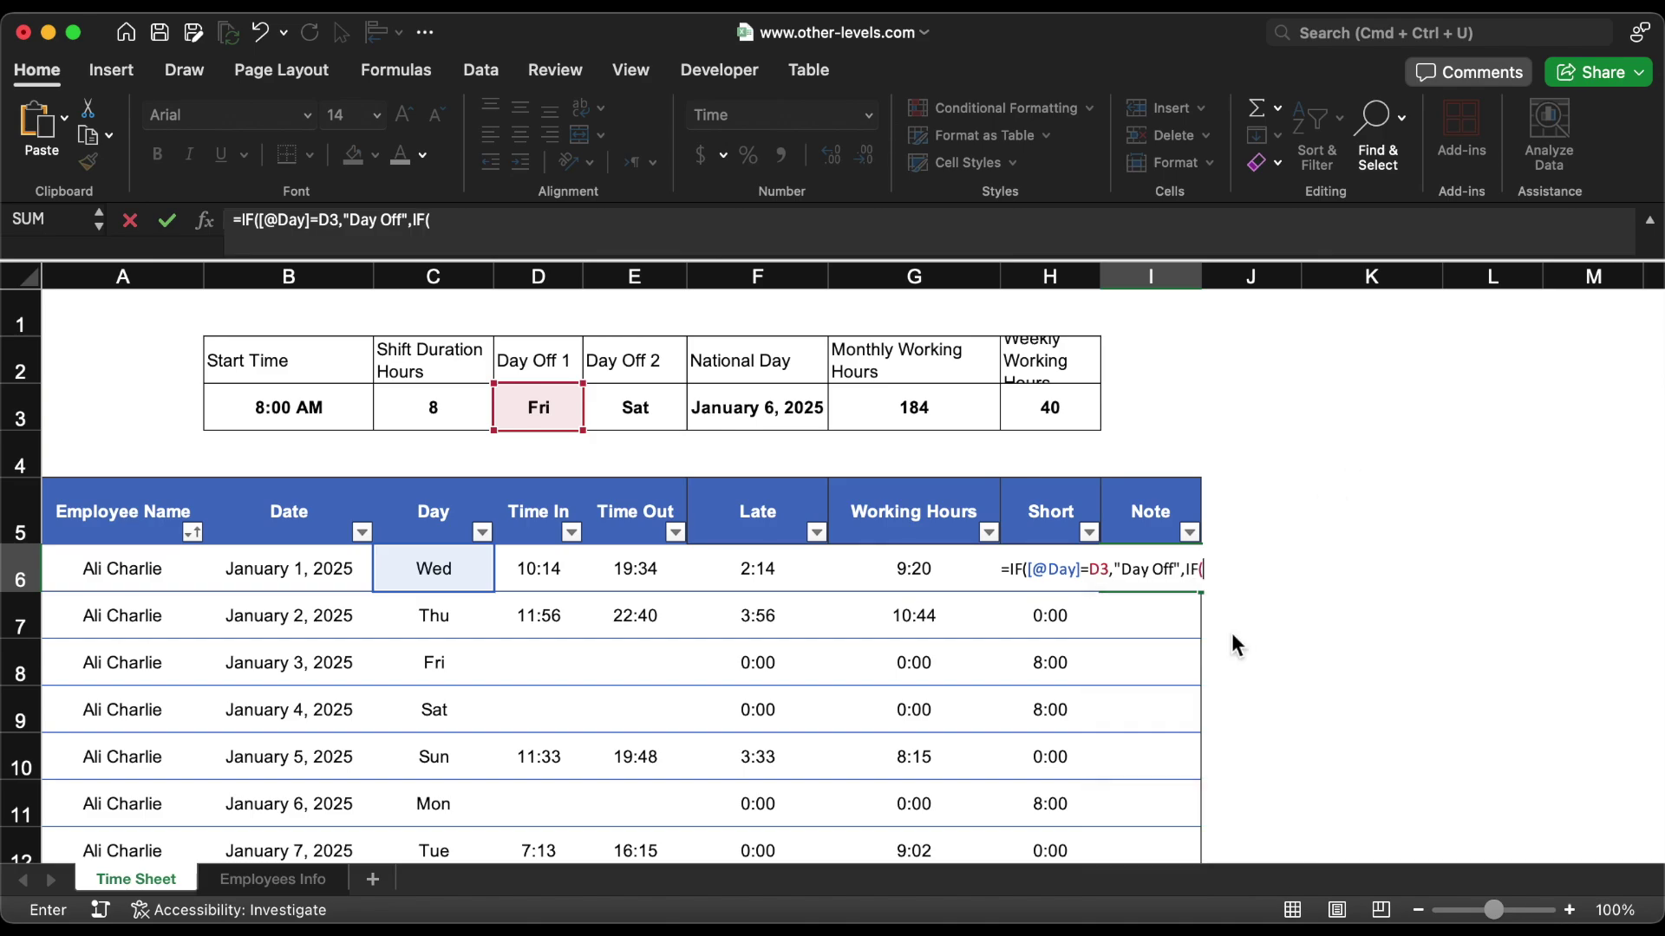
{"action": "left_click", "coordinate": [483, 576]}
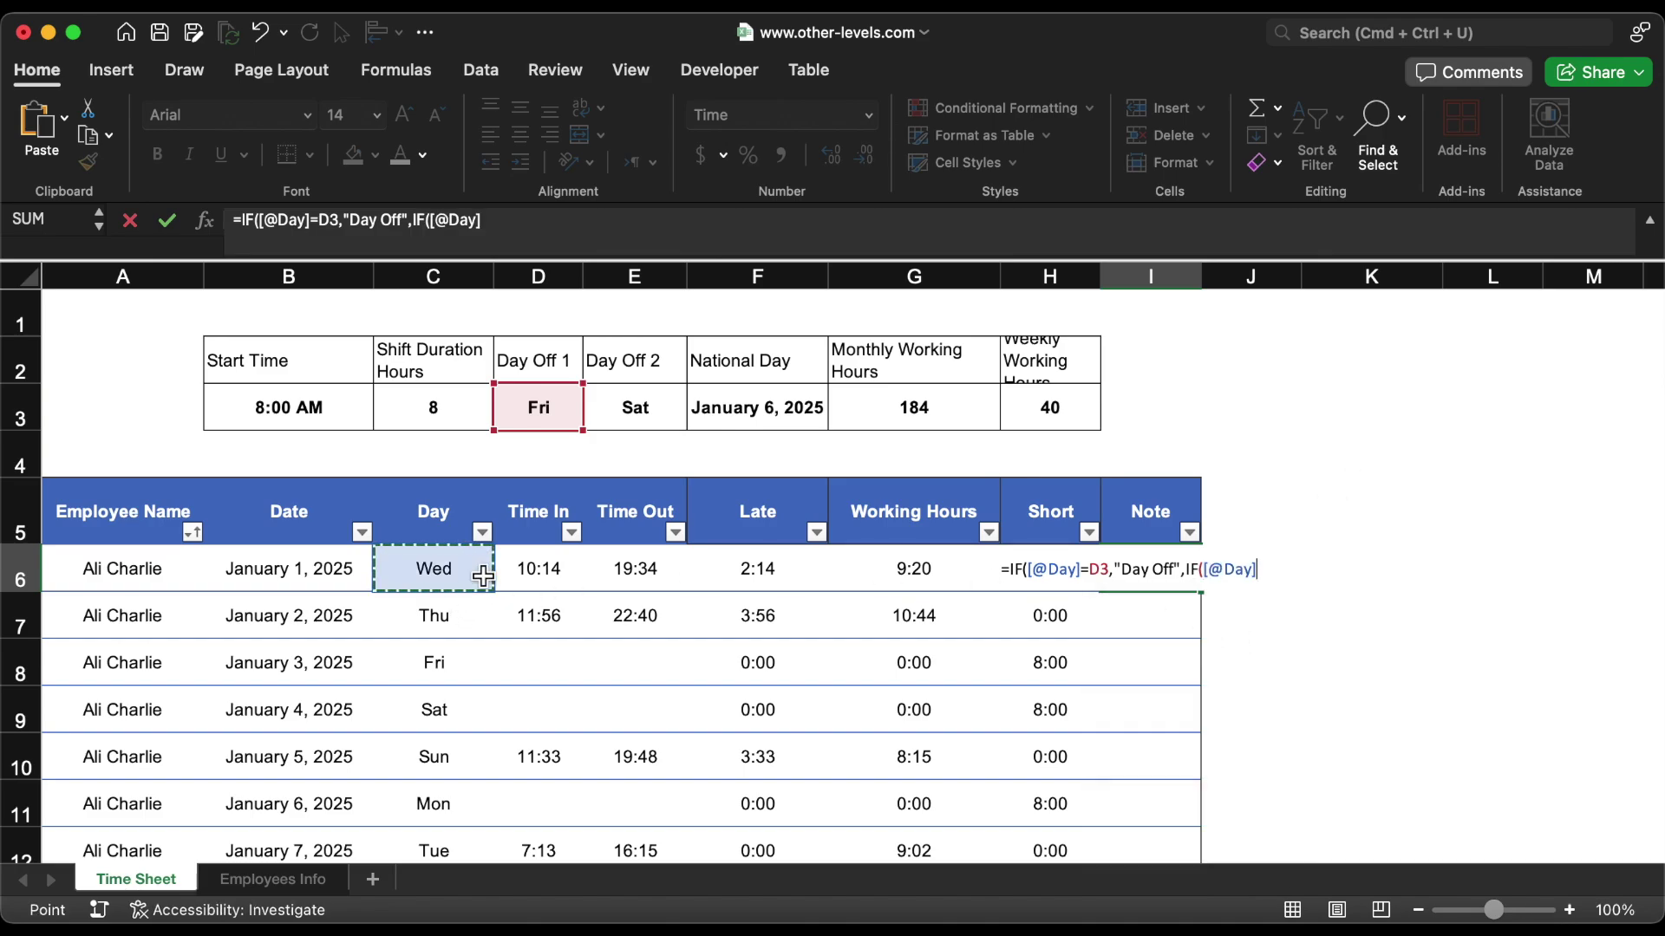
{"action": "type", "text": "="}
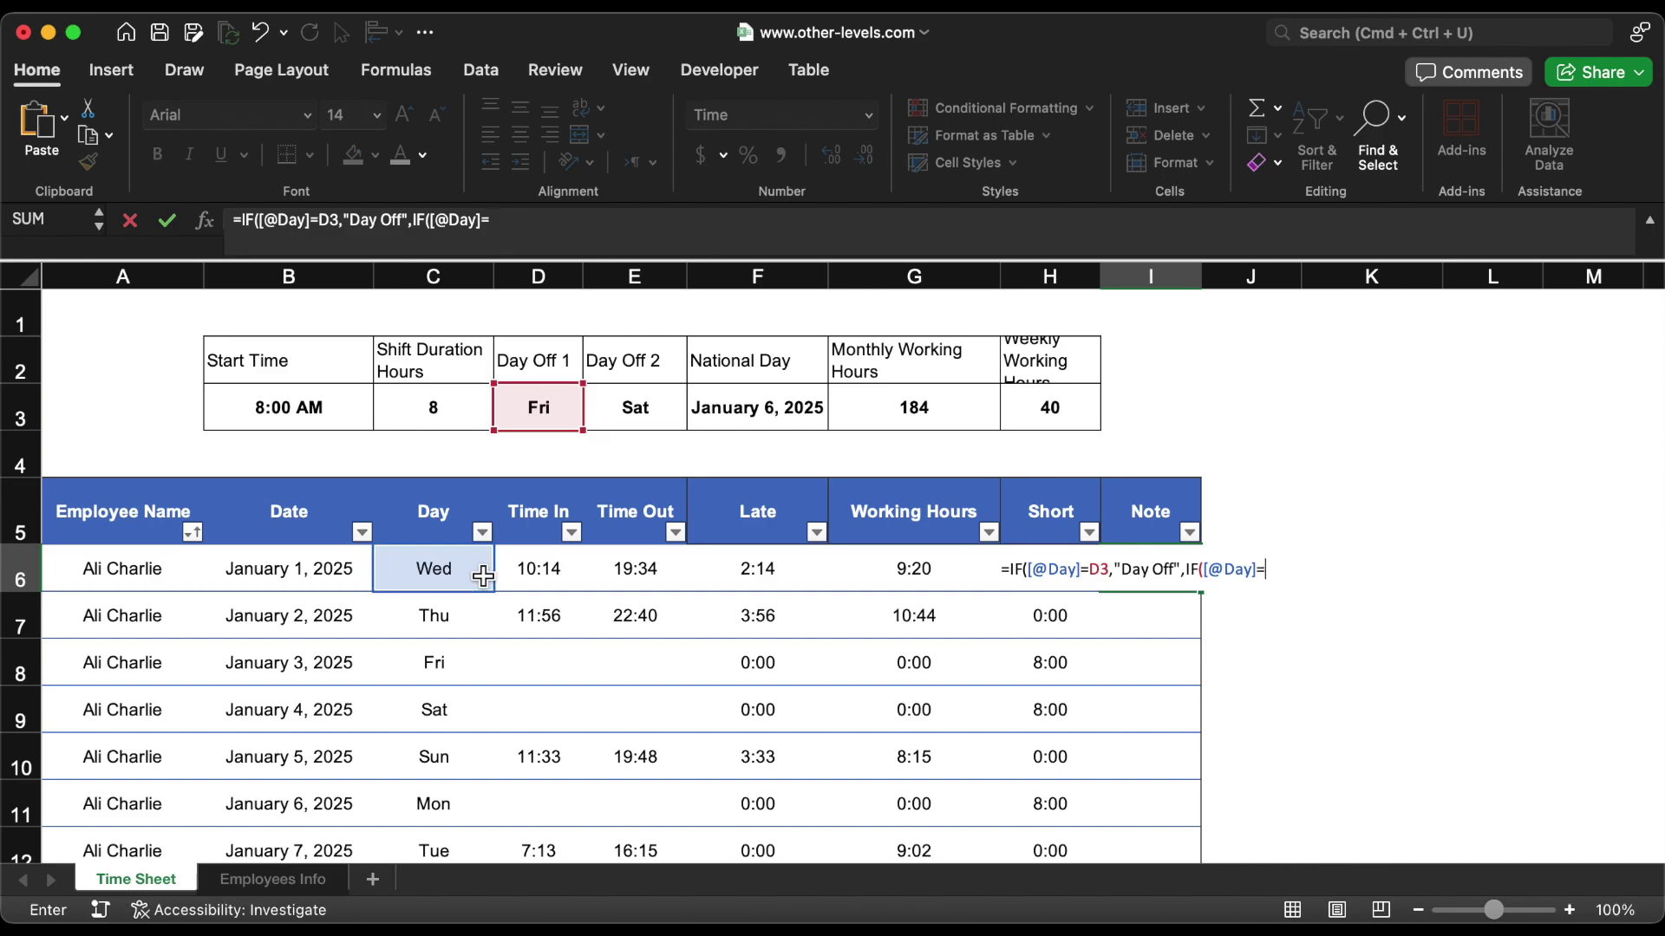
{"action": "left_click", "coordinate": [665, 413]}
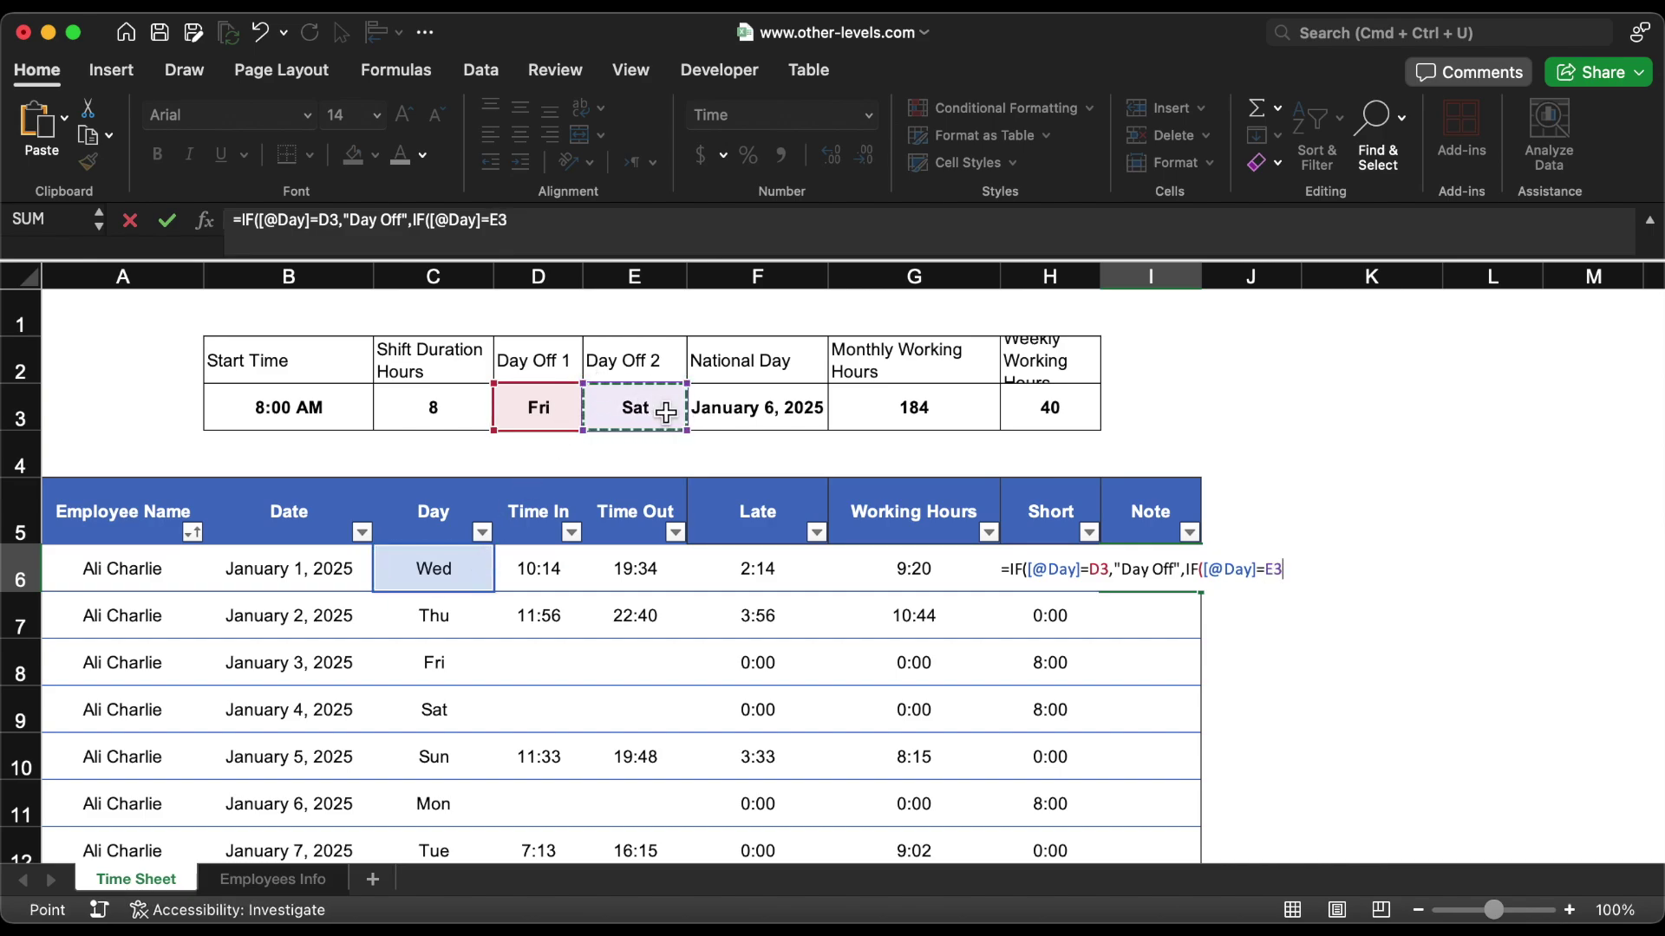
{"action": "key", "text": "F4"}
{"action": "type", "text": ",\"Day Off\""}
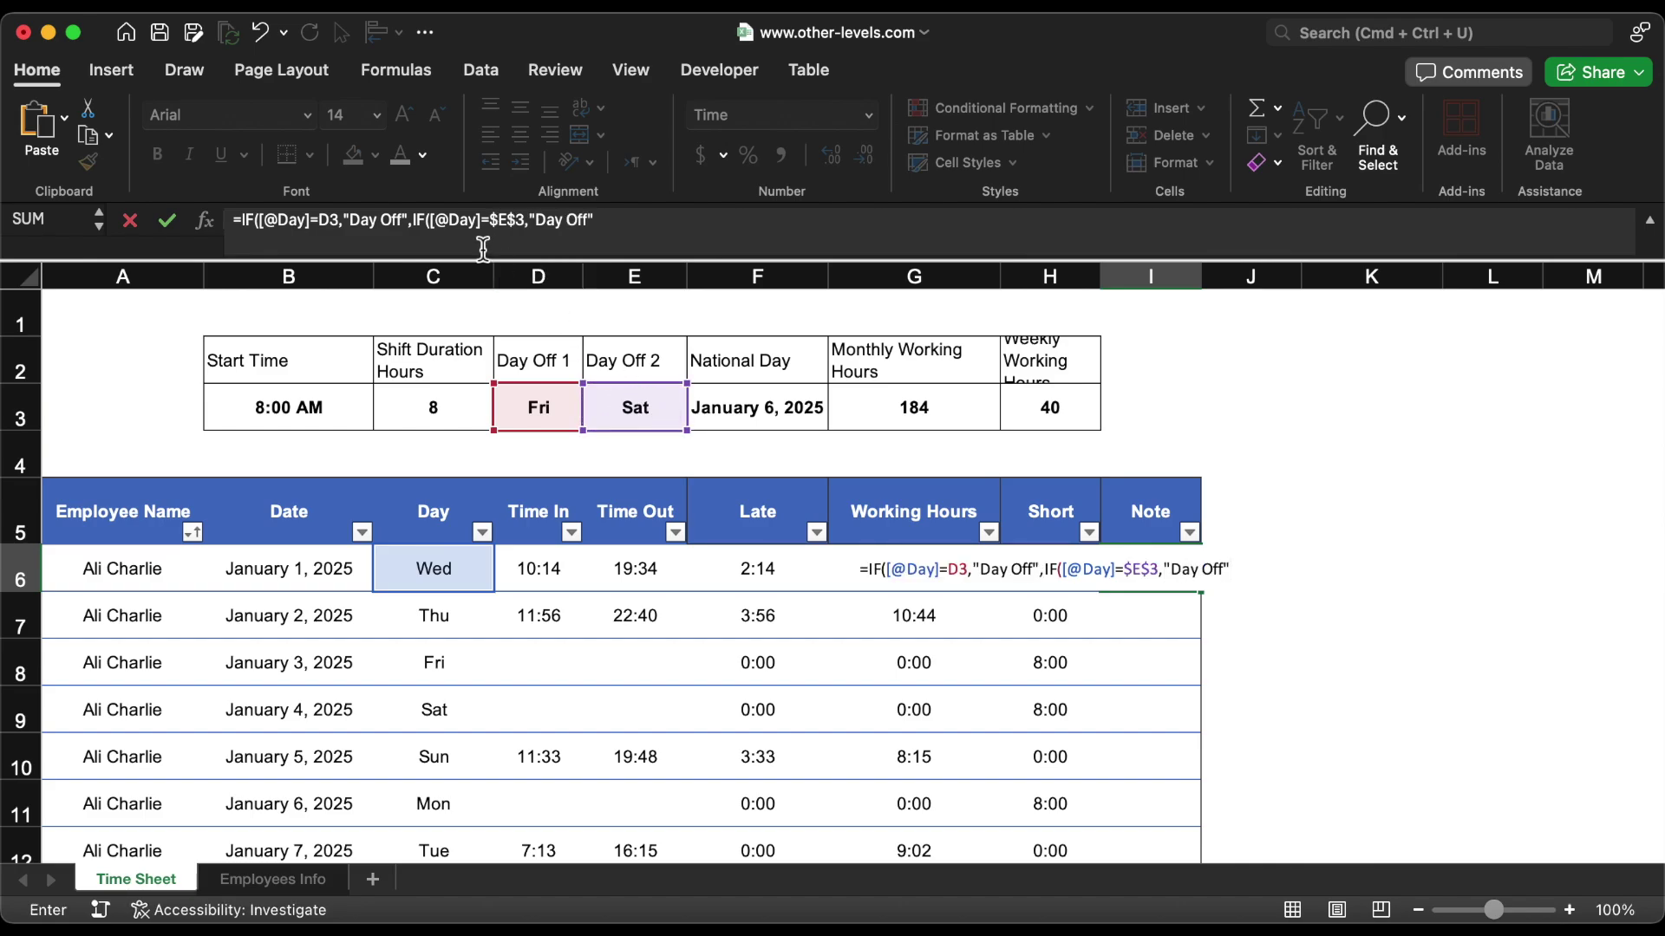
{"action": "double_click", "coordinate": [327, 222]}
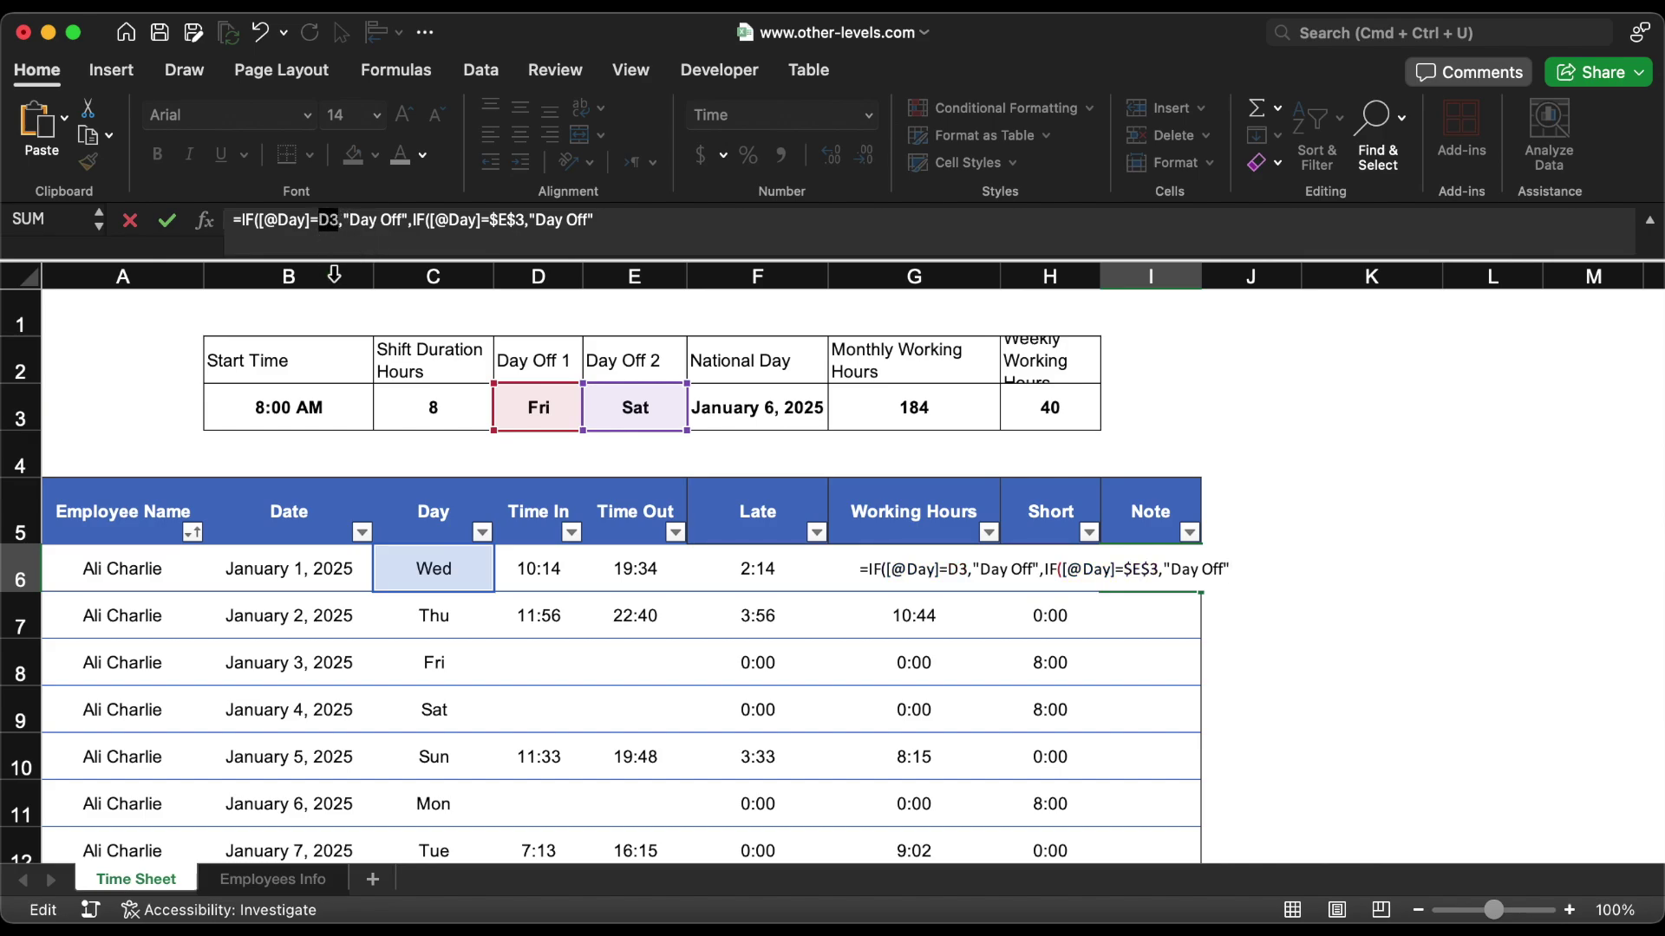
{"action": "key", "text": "F4"}
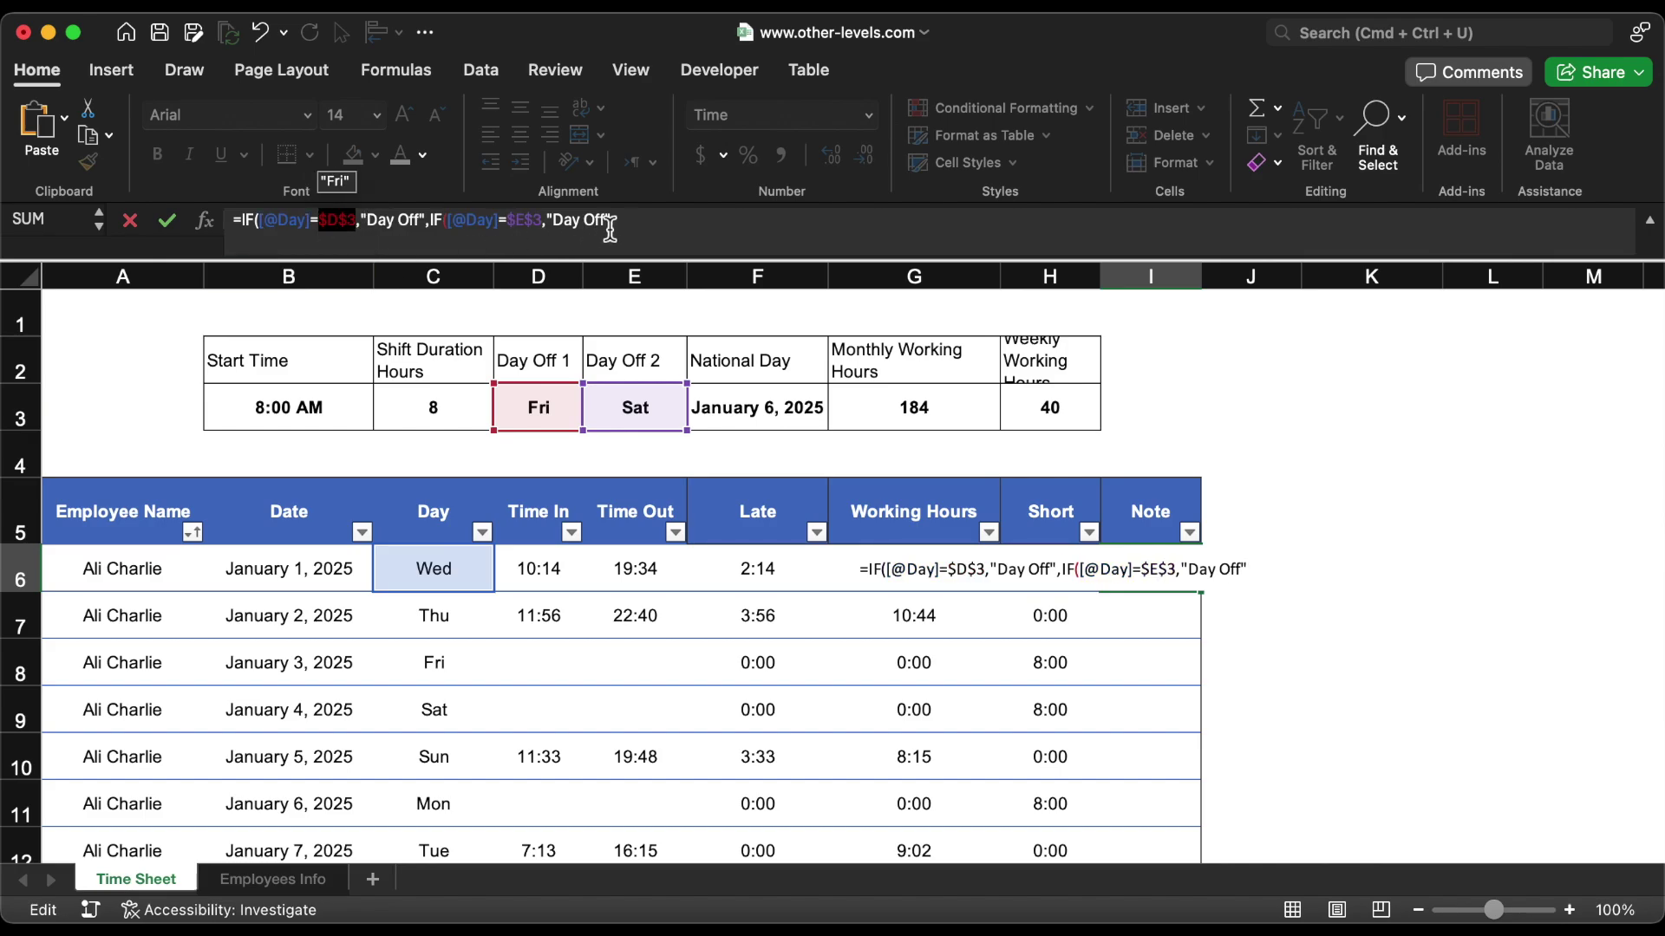
Step: Nest a third IF in the Note formula returning "National Day" when Date equals the National Day in $F$3
{"action": "left_click", "coordinate": [657, 222]}
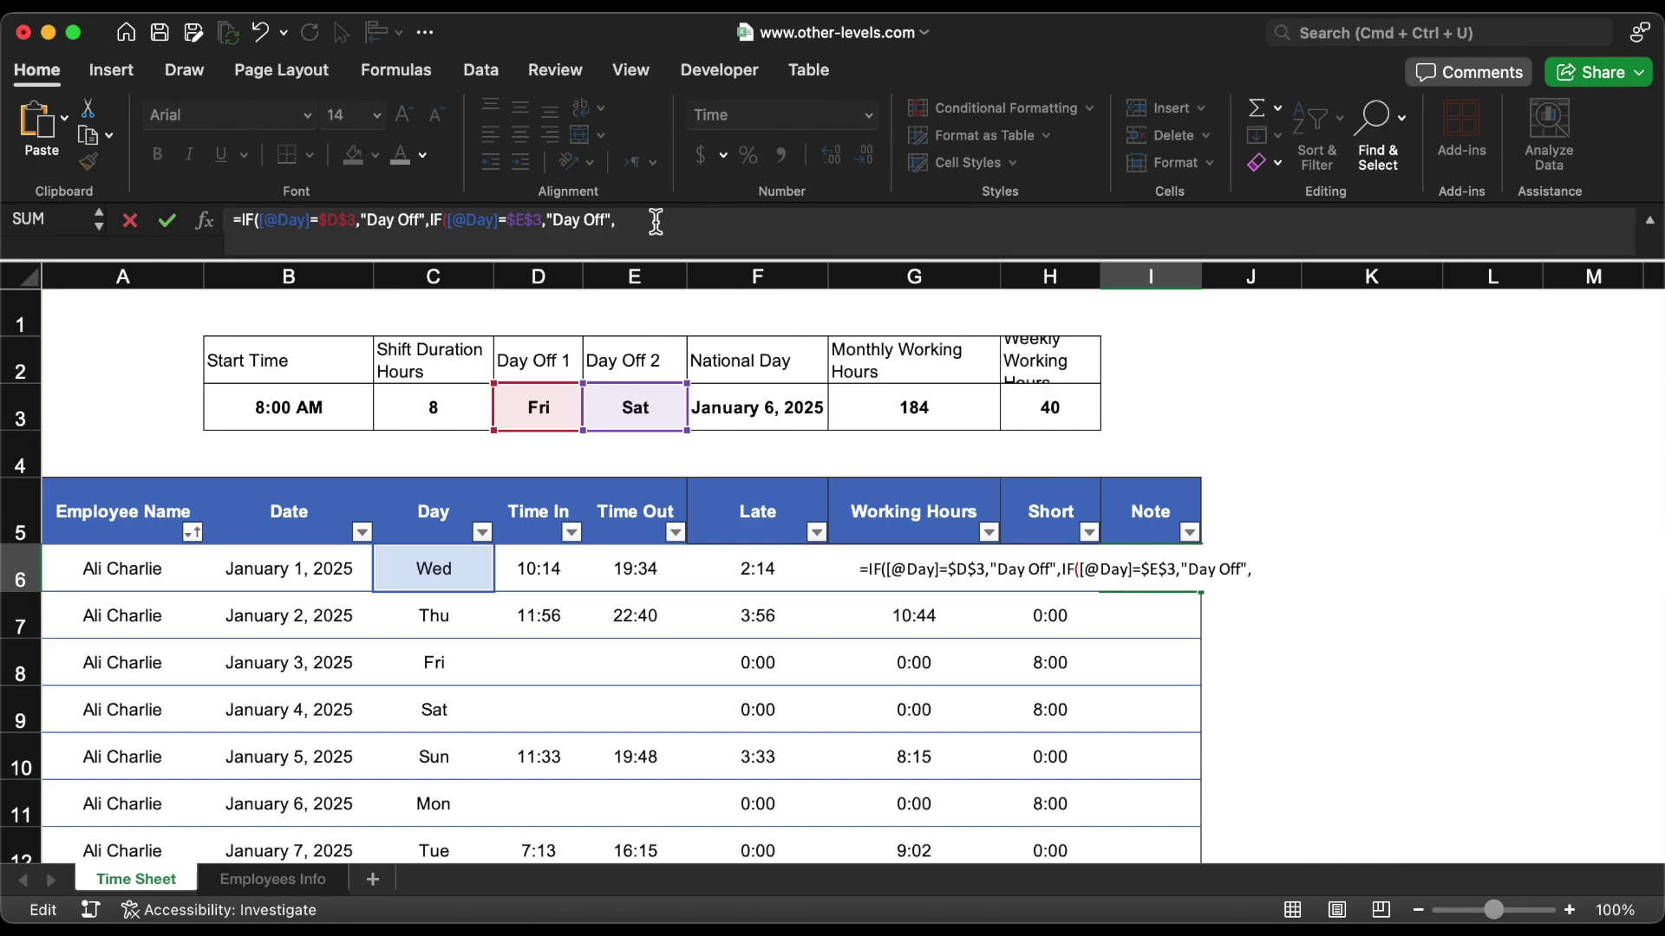
{"action": "type", "text": "IF"}
{"action": "double_click", "coordinate": [320, 290]}
{"action": "left_click", "coordinate": [286, 578]}
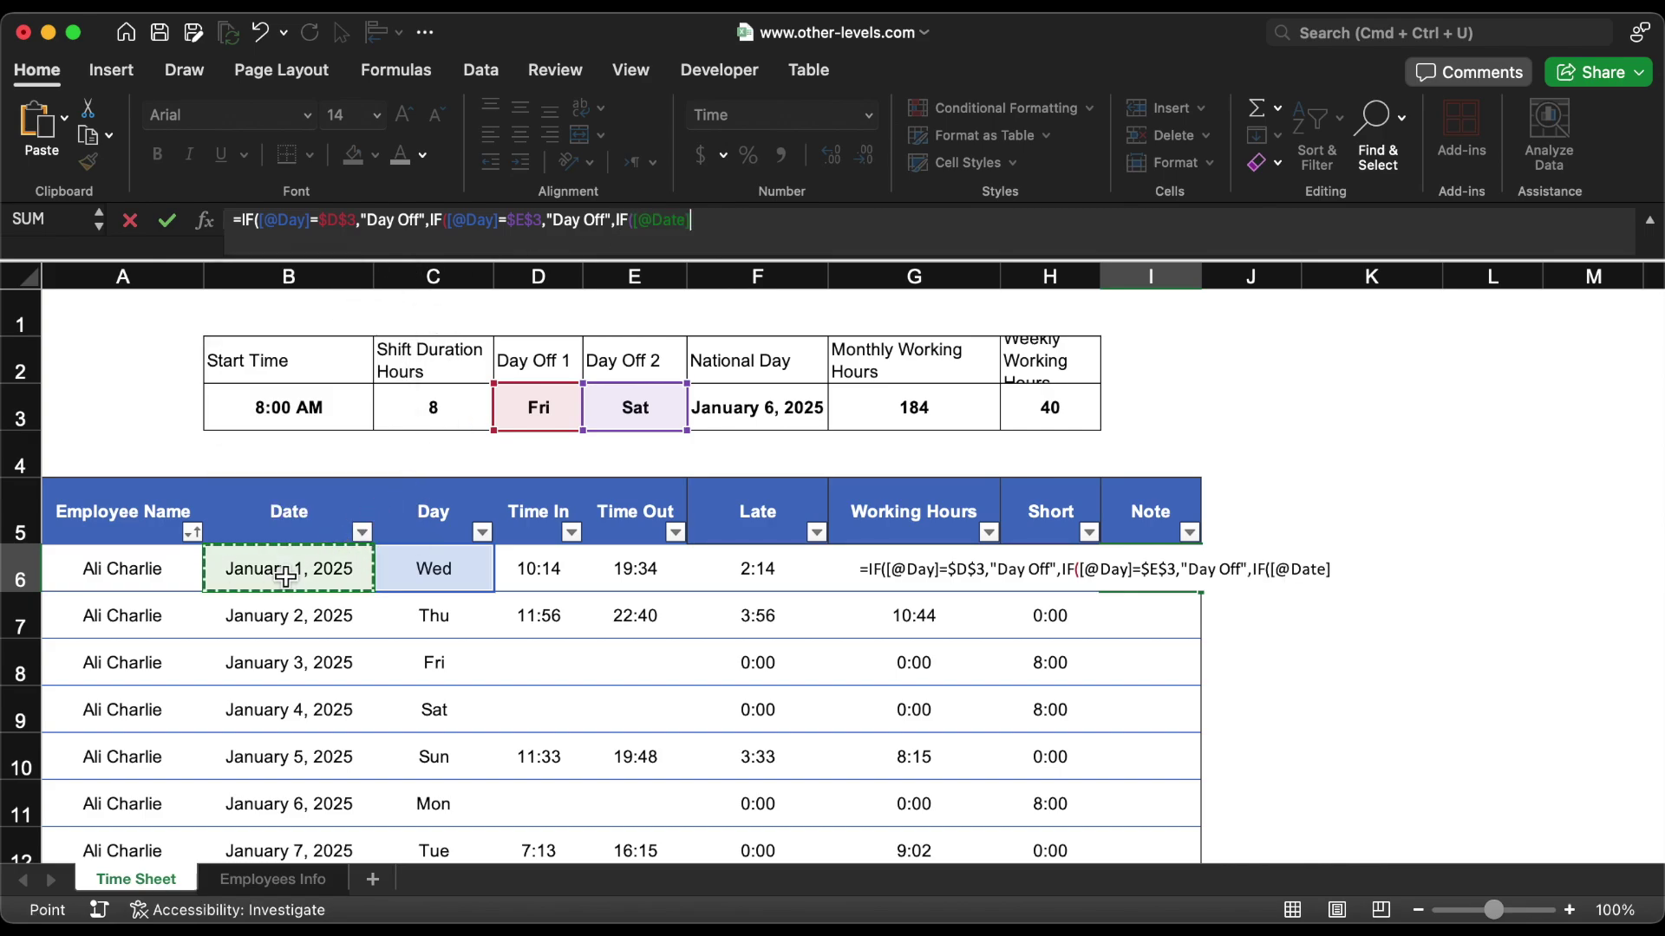
{"action": "type", "text": "="}
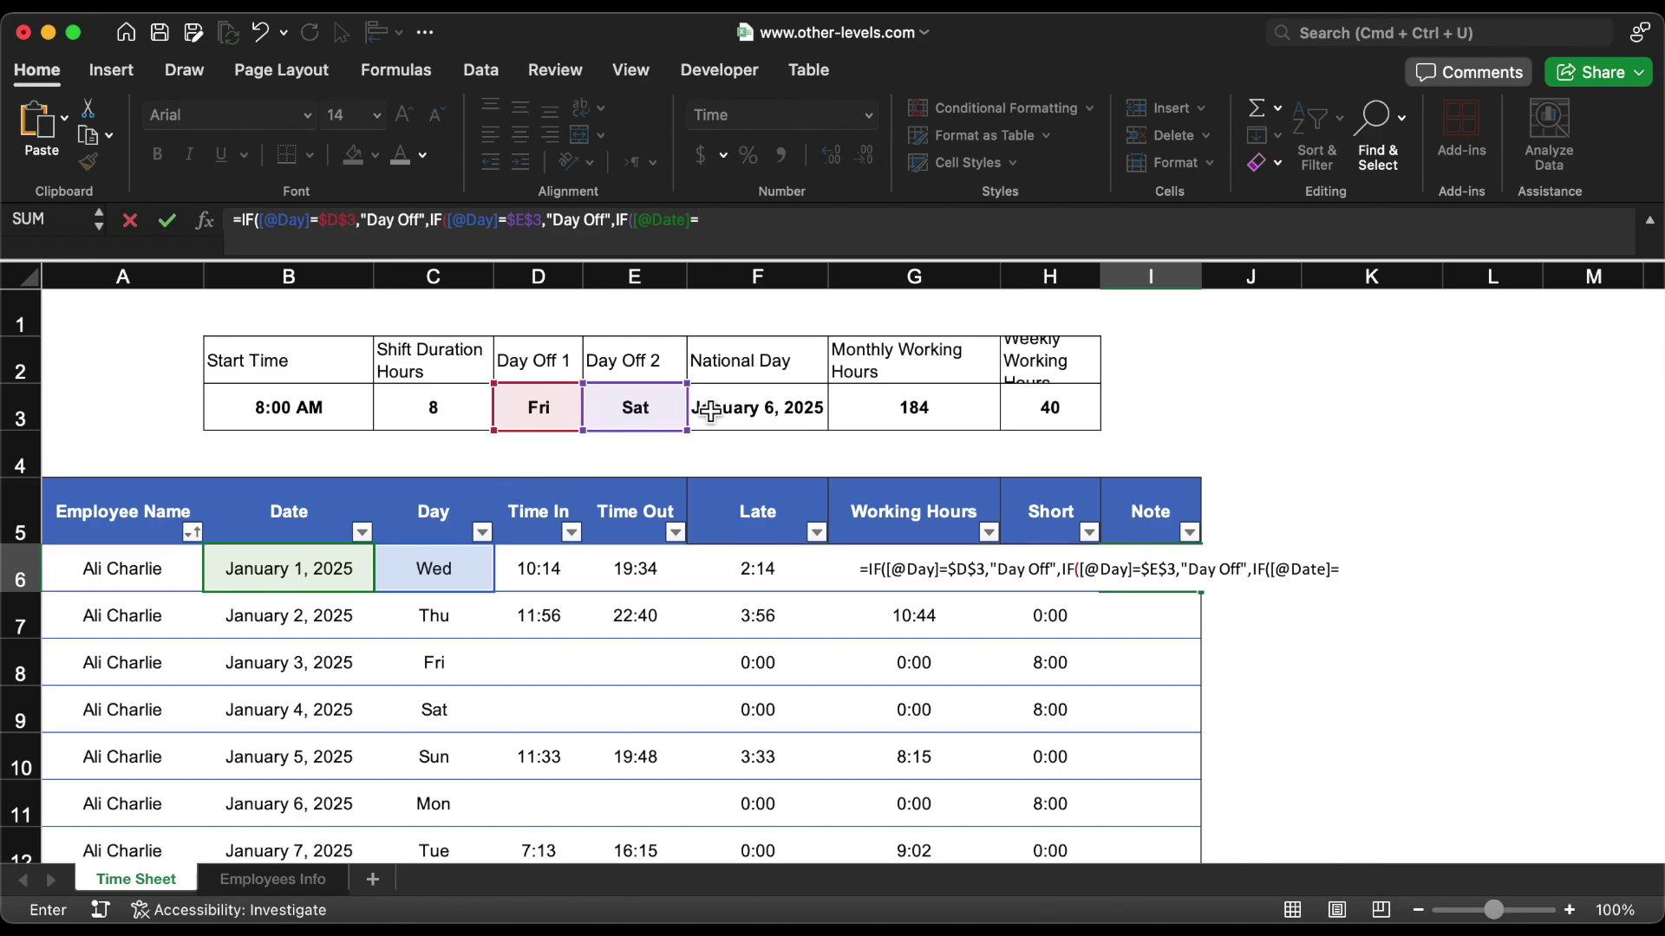
{"action": "left_click", "coordinate": [754, 413]}
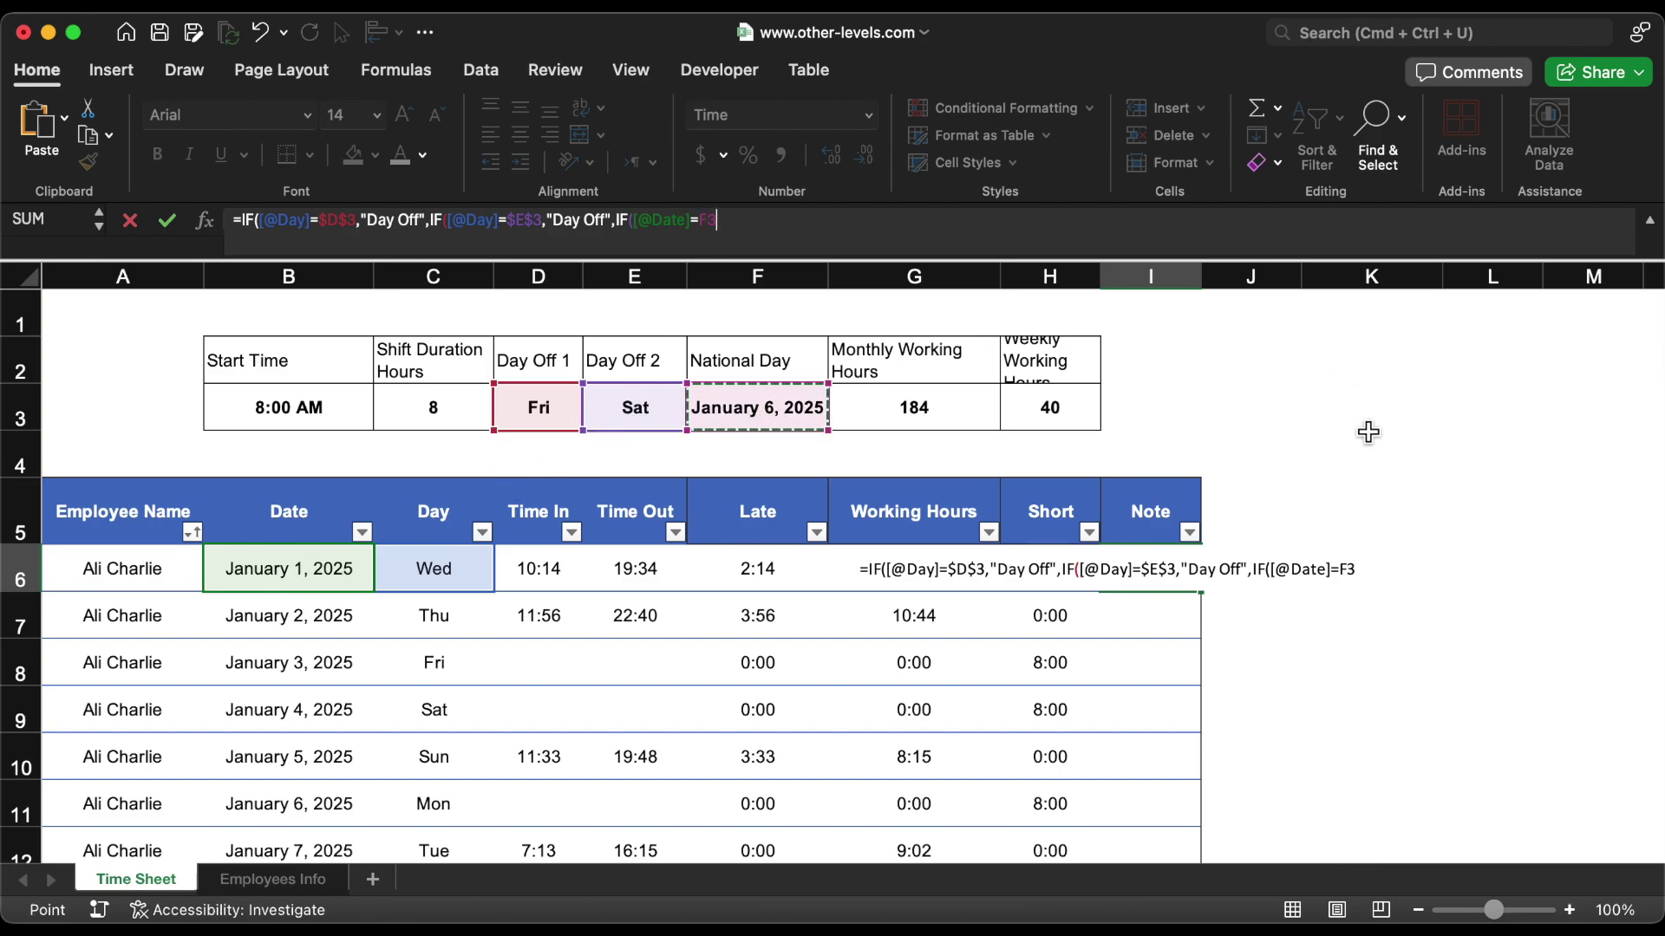
{"action": "key", "text": "F4"}
{"action": "type", "text": ",\"National Day\",[@Short]>="}
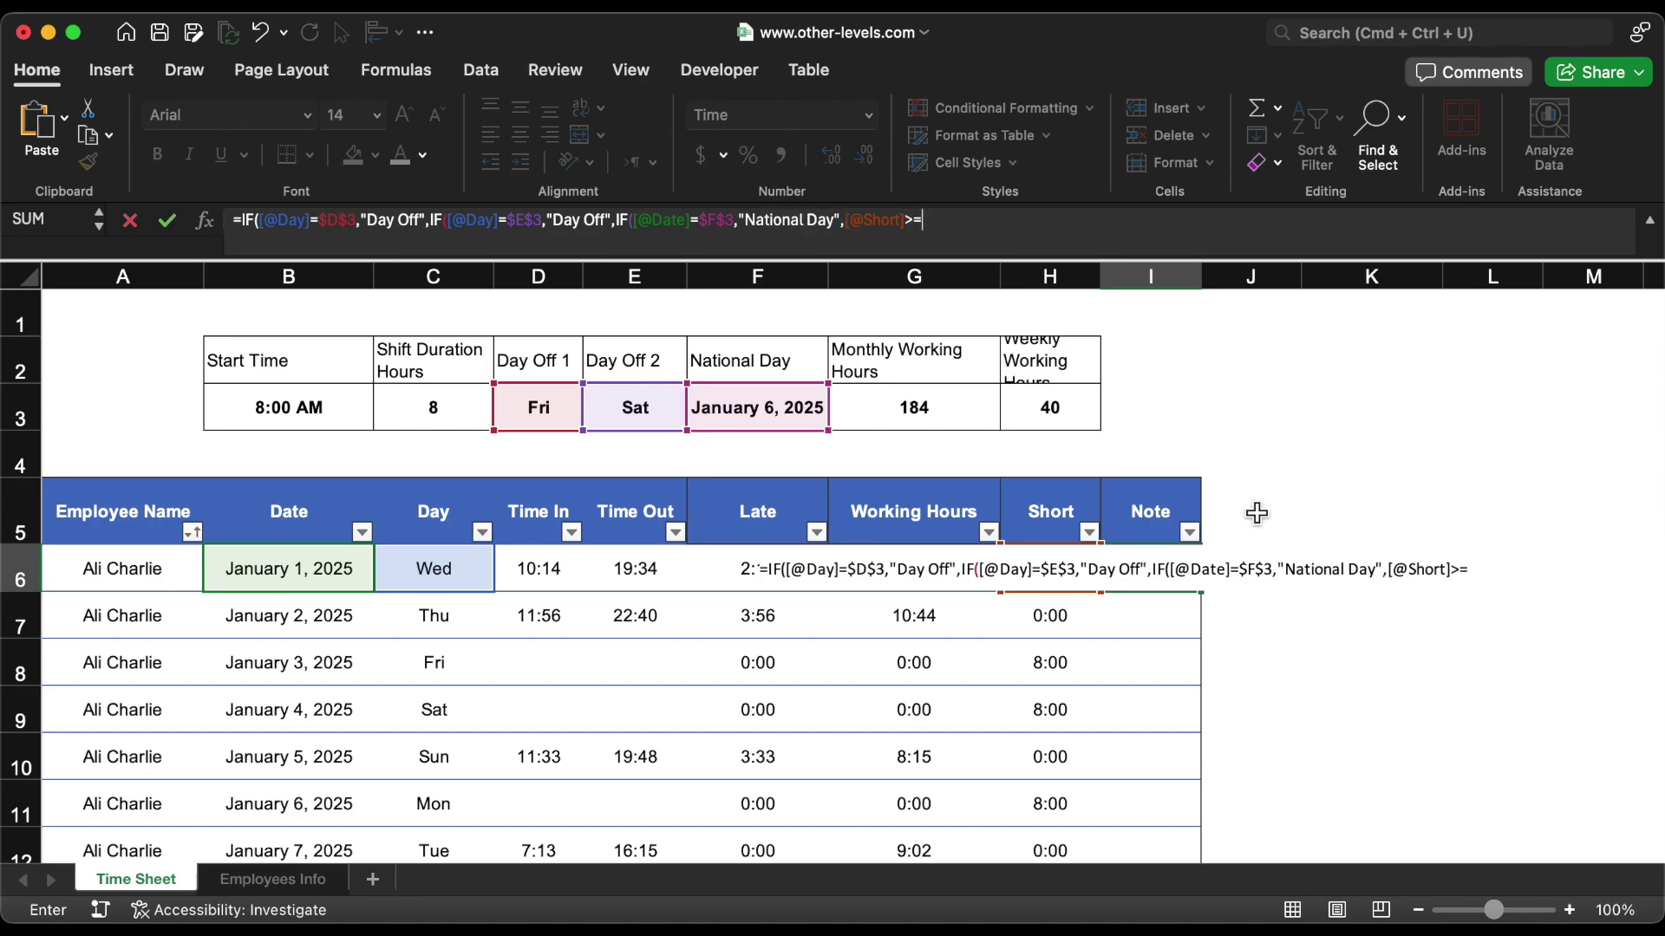
Step: Complete the Note formula to return "ABSENT" when Short is at least the shift duration in $C$3, otherwise an empty text
{"action": "left_click", "coordinate": [466, 416]}
{"action": "key", "text": "super+t"}
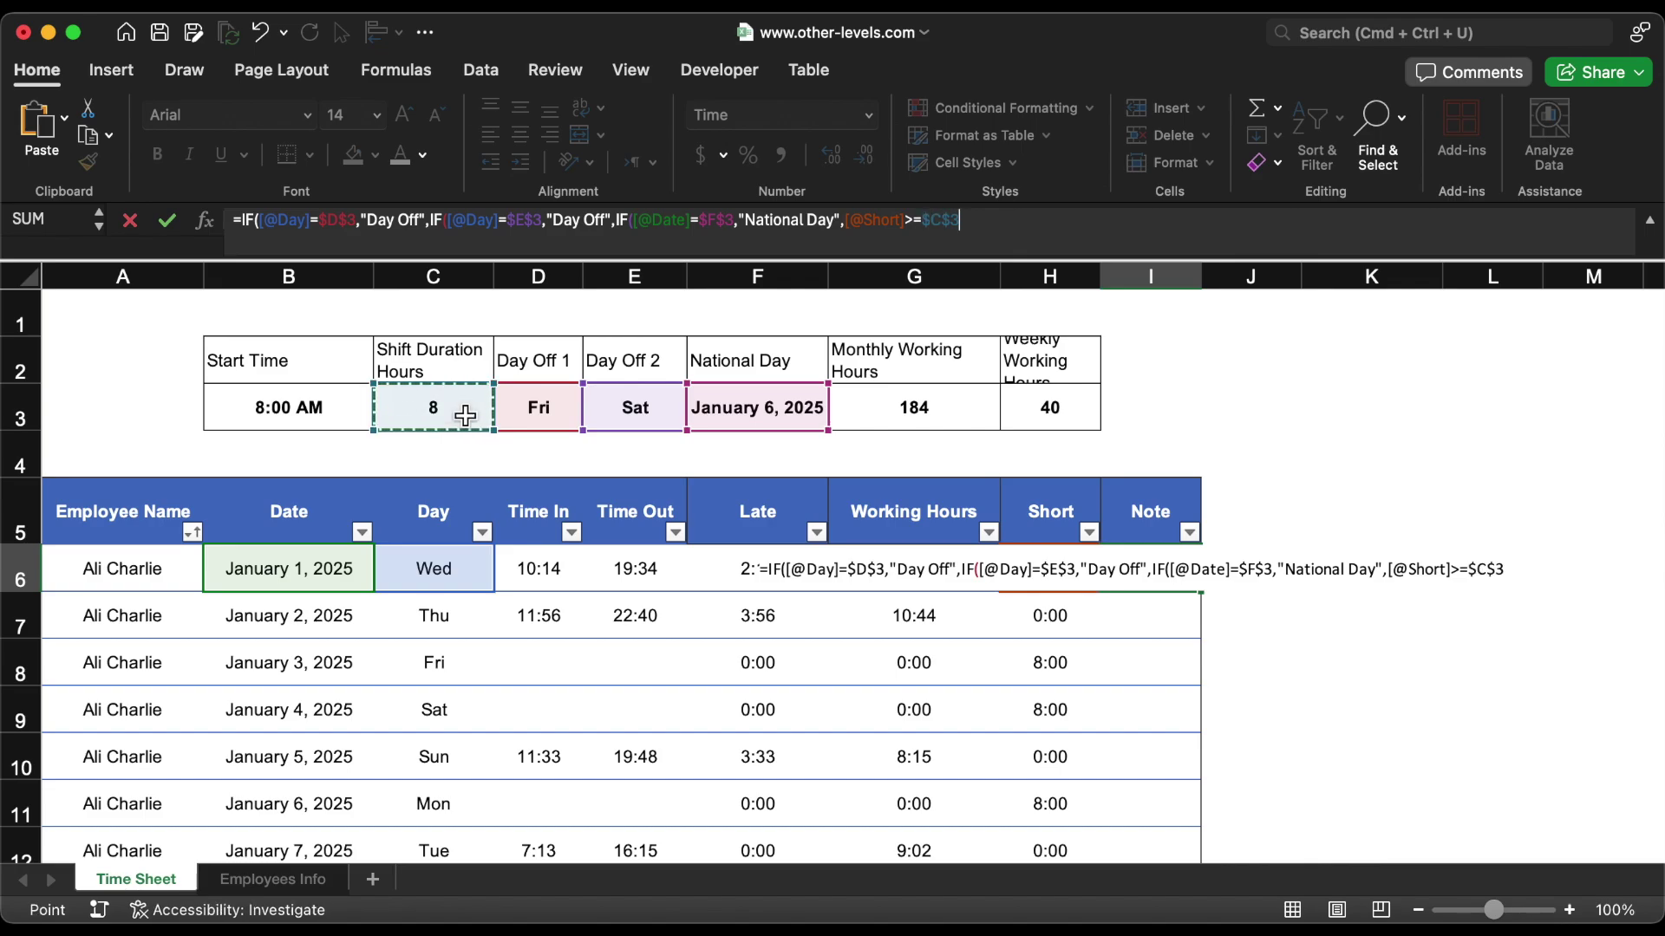
{"action": "type", "text": ",\"ABSENT\""}
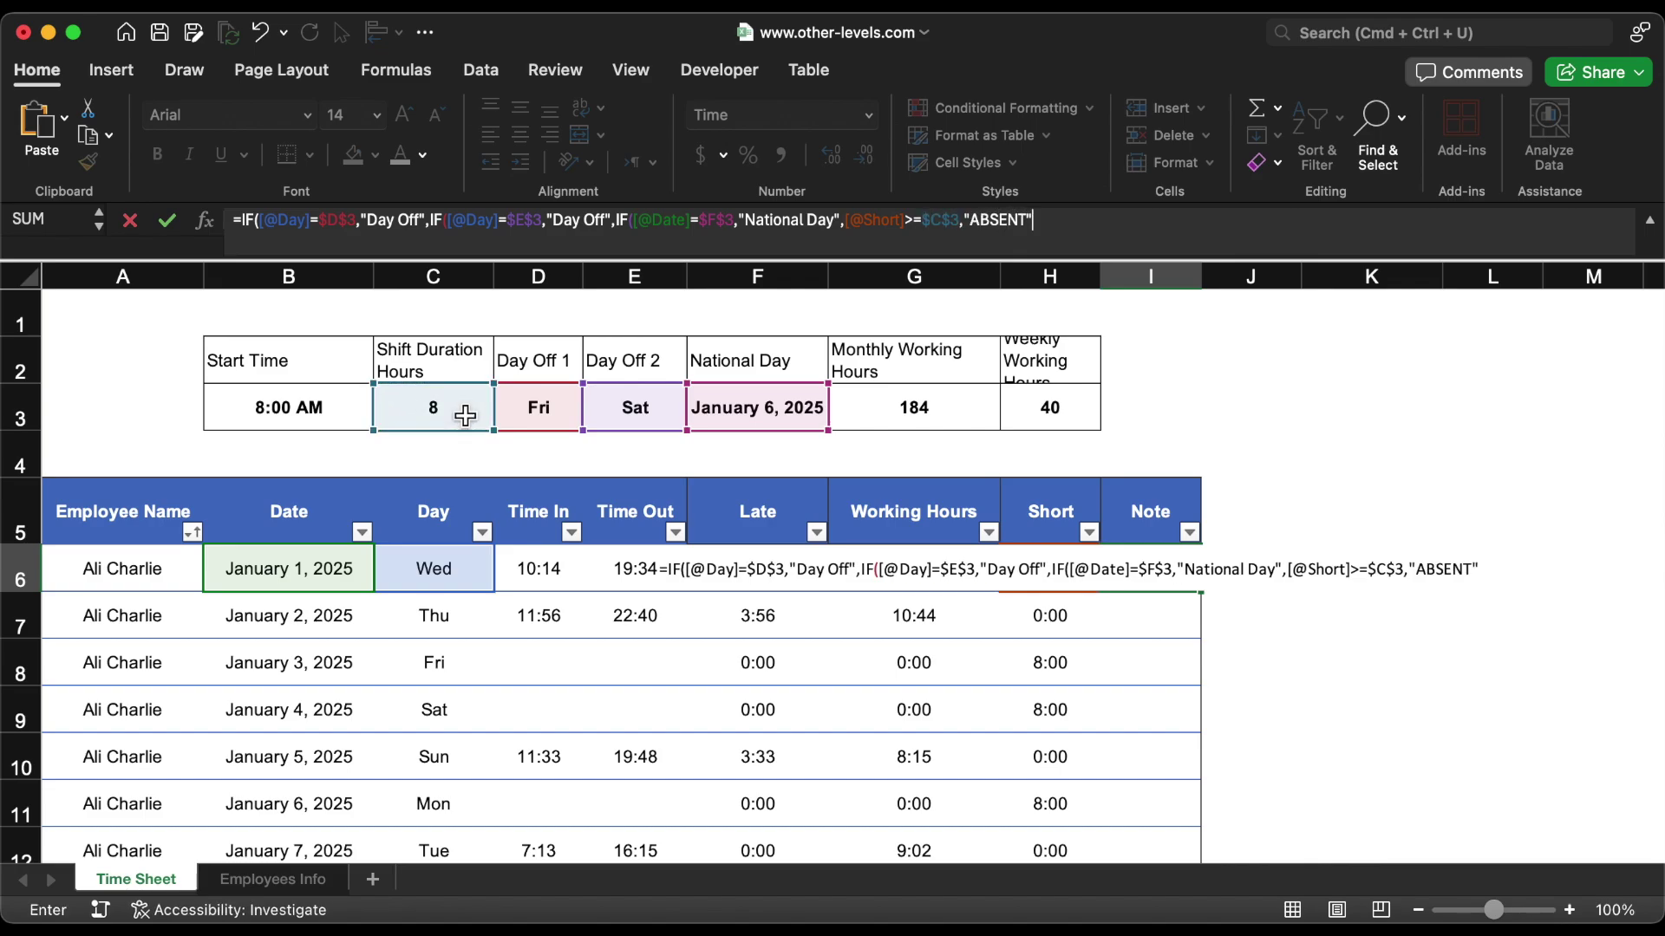
{"action": "type", "text": ",0"}
{"action": "key", "text": "Return"}
{"action": "scroll", "coordinate": [1204, 677], "scroll_direction": "down", "scroll_amount": 10}
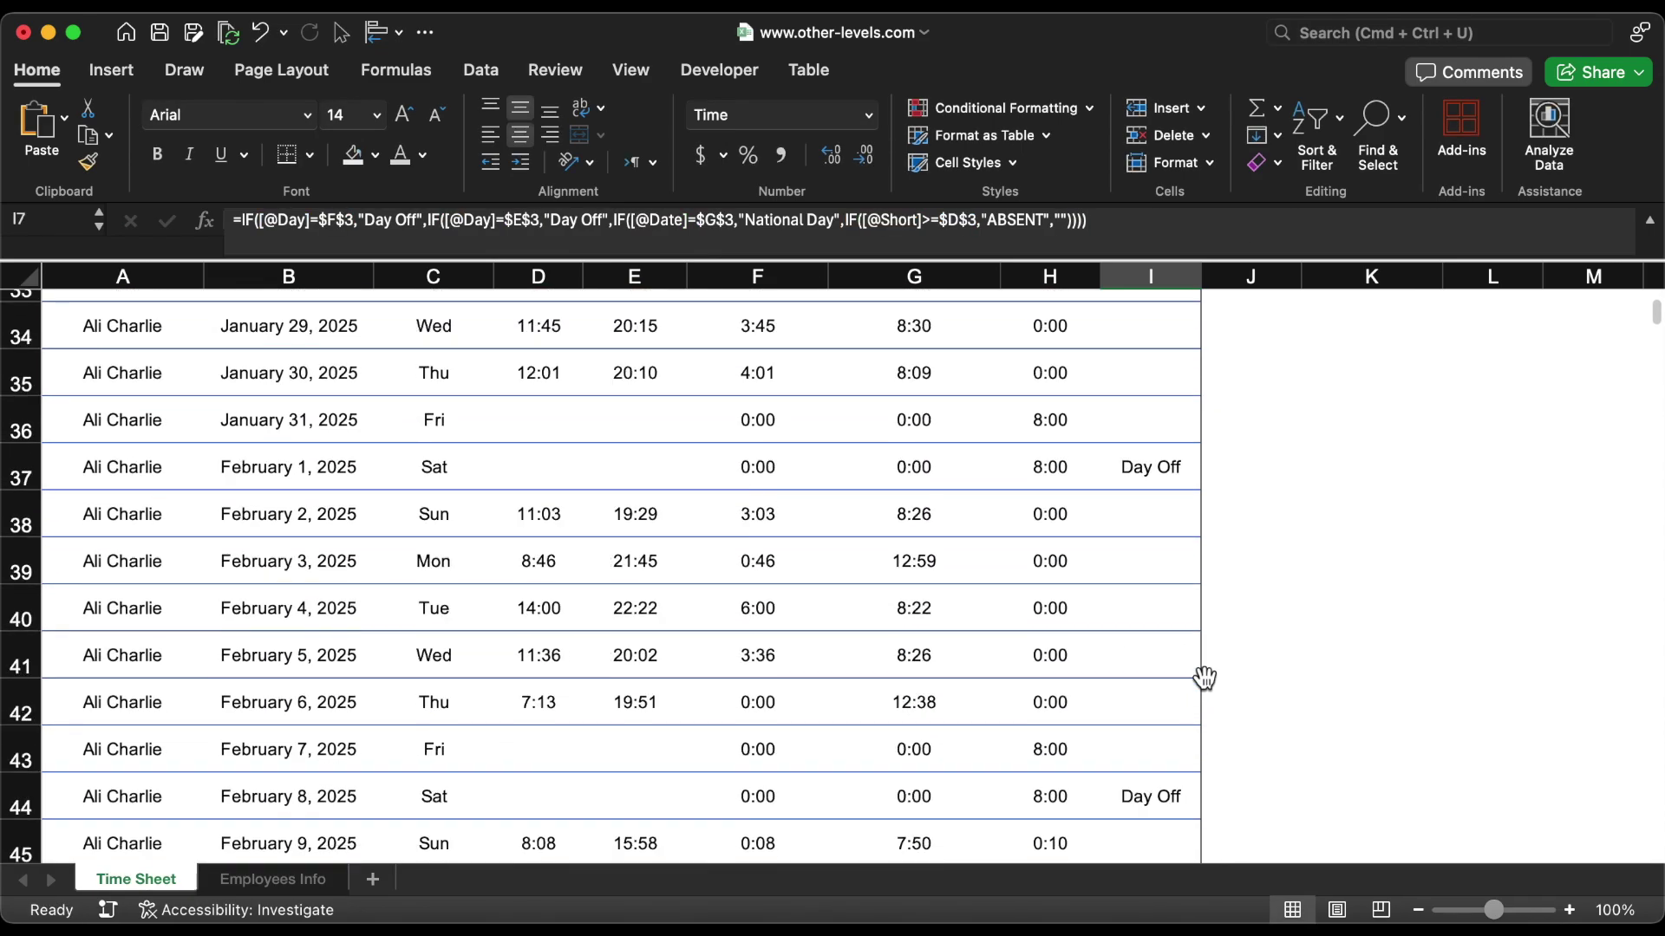
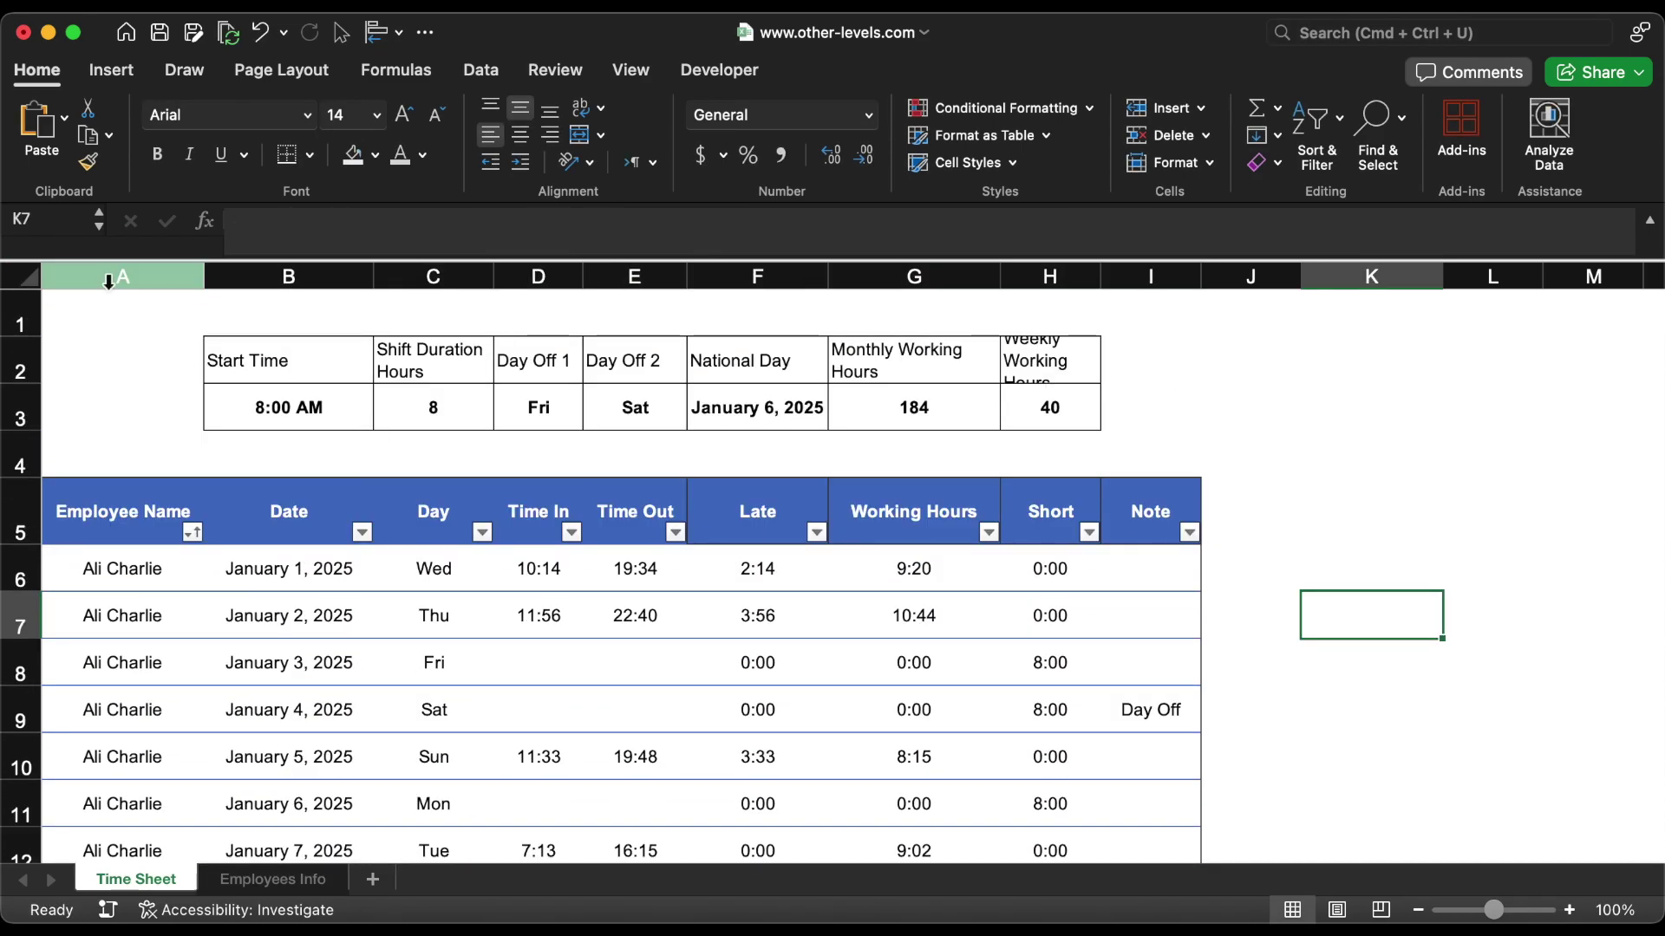
Step: Insert a blank column before the Employee Name column
{"action": "left_click", "coordinate": [1173, 109]}
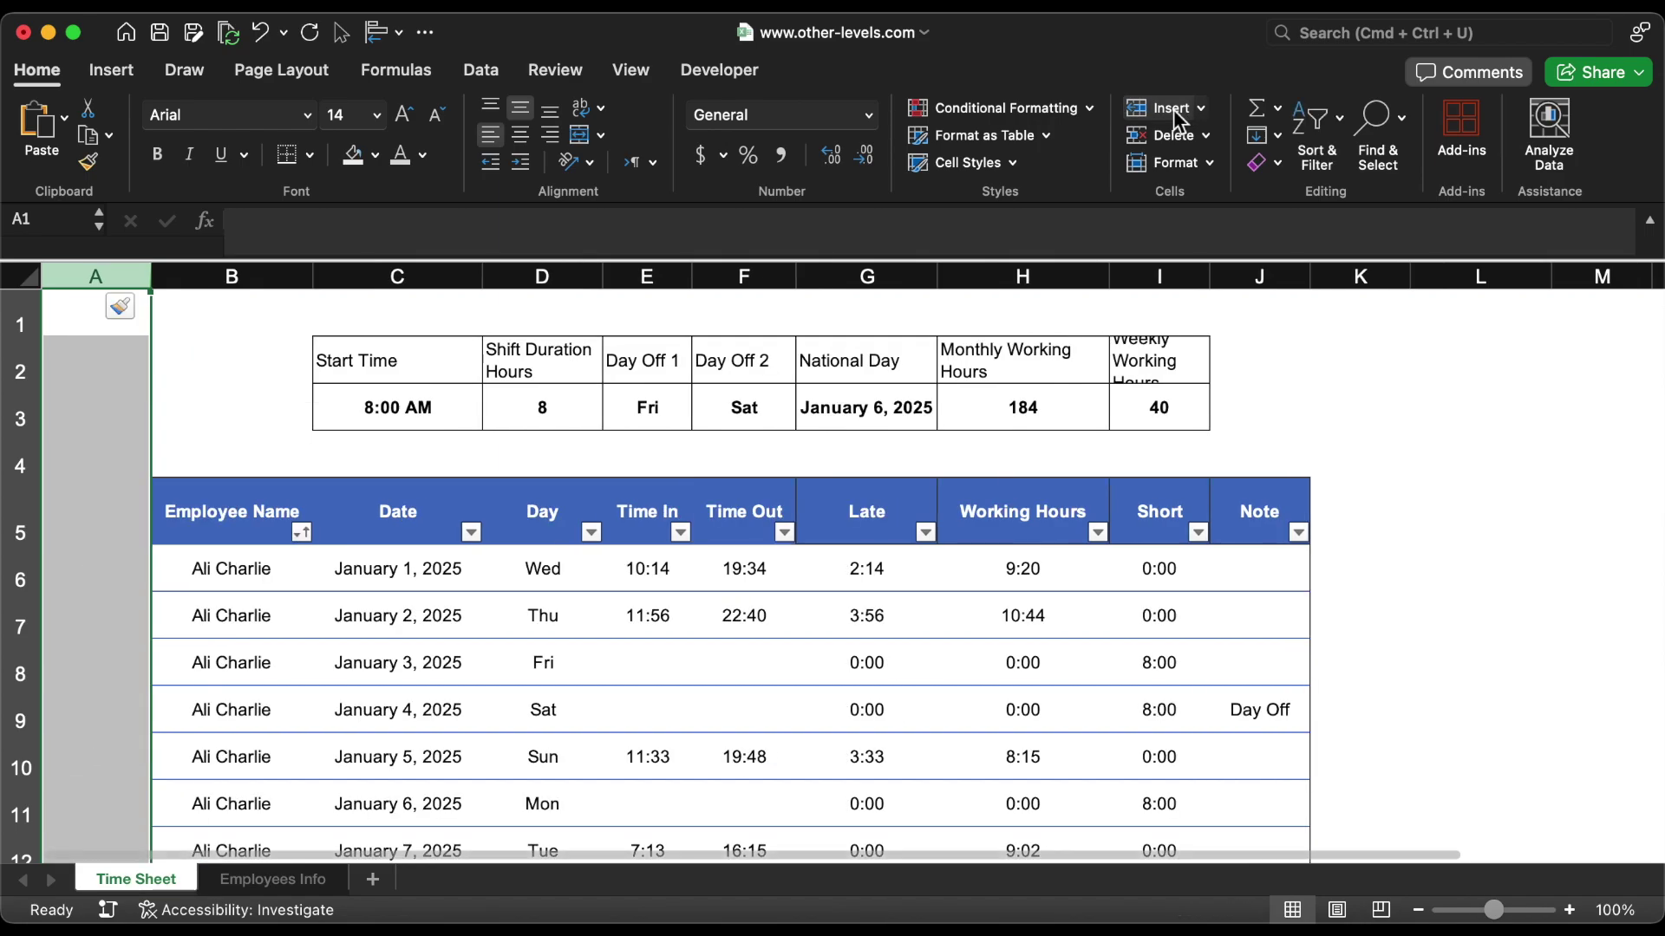
Step: Fill the entire Time Sheet worksheet with black and set its font color to white
{"action": "left_click", "coordinate": [21, 276]}
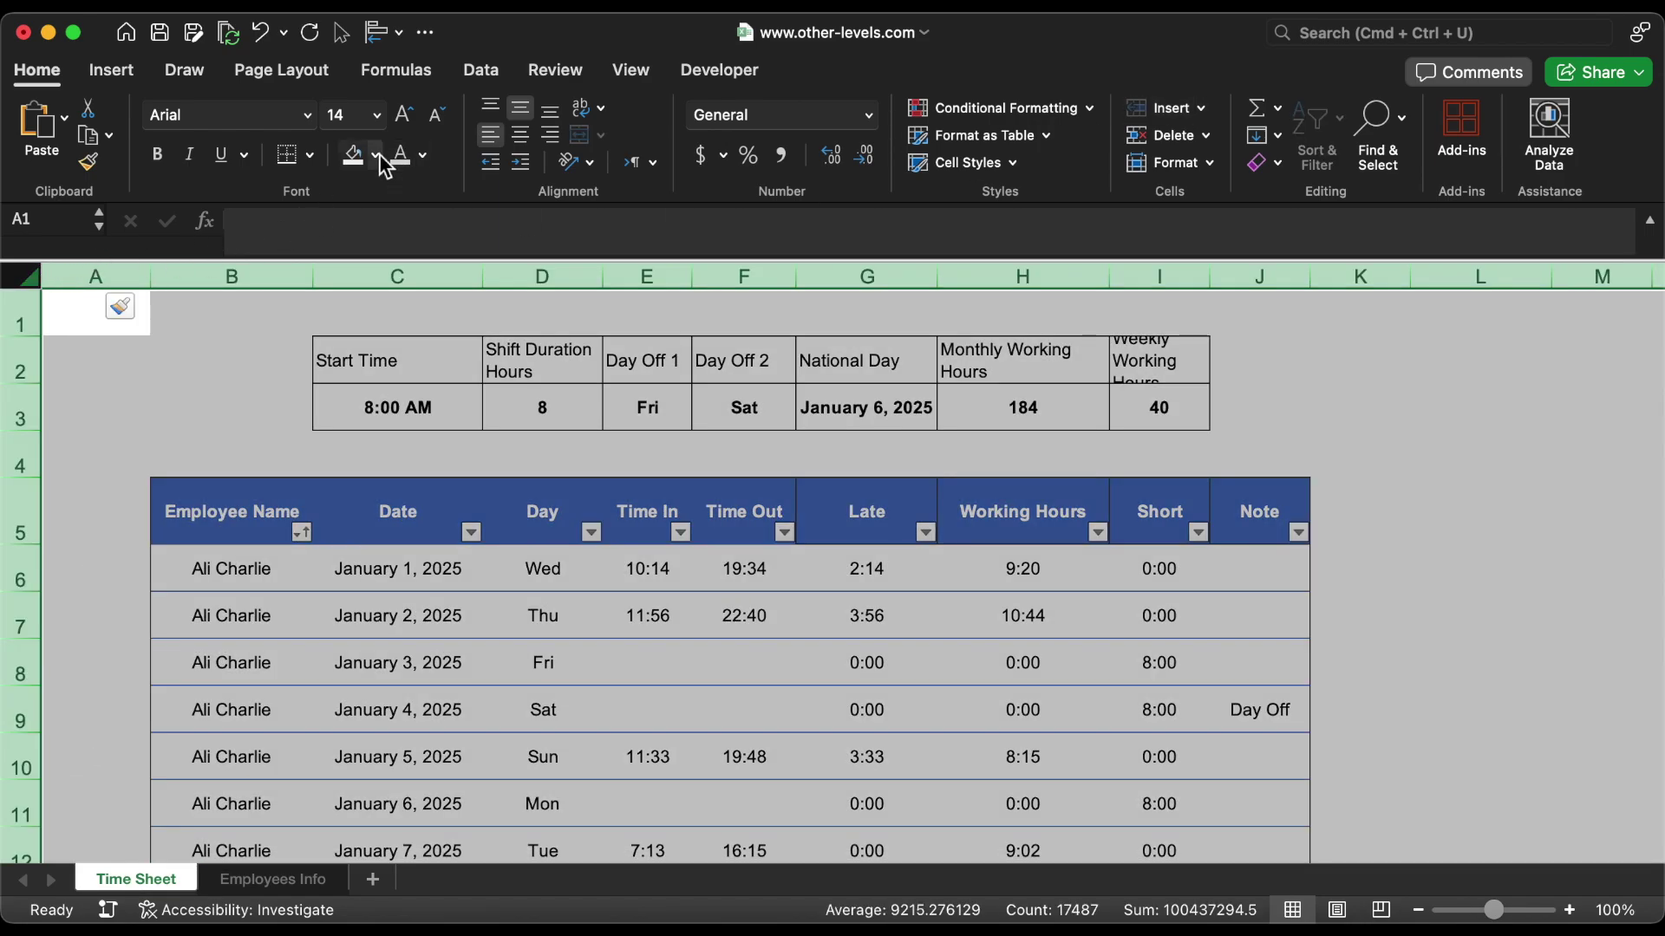
{"action": "left_click", "coordinate": [376, 156]}
{"action": "left_click", "coordinate": [383, 263]}
{"action": "left_click", "coordinate": [422, 156]}
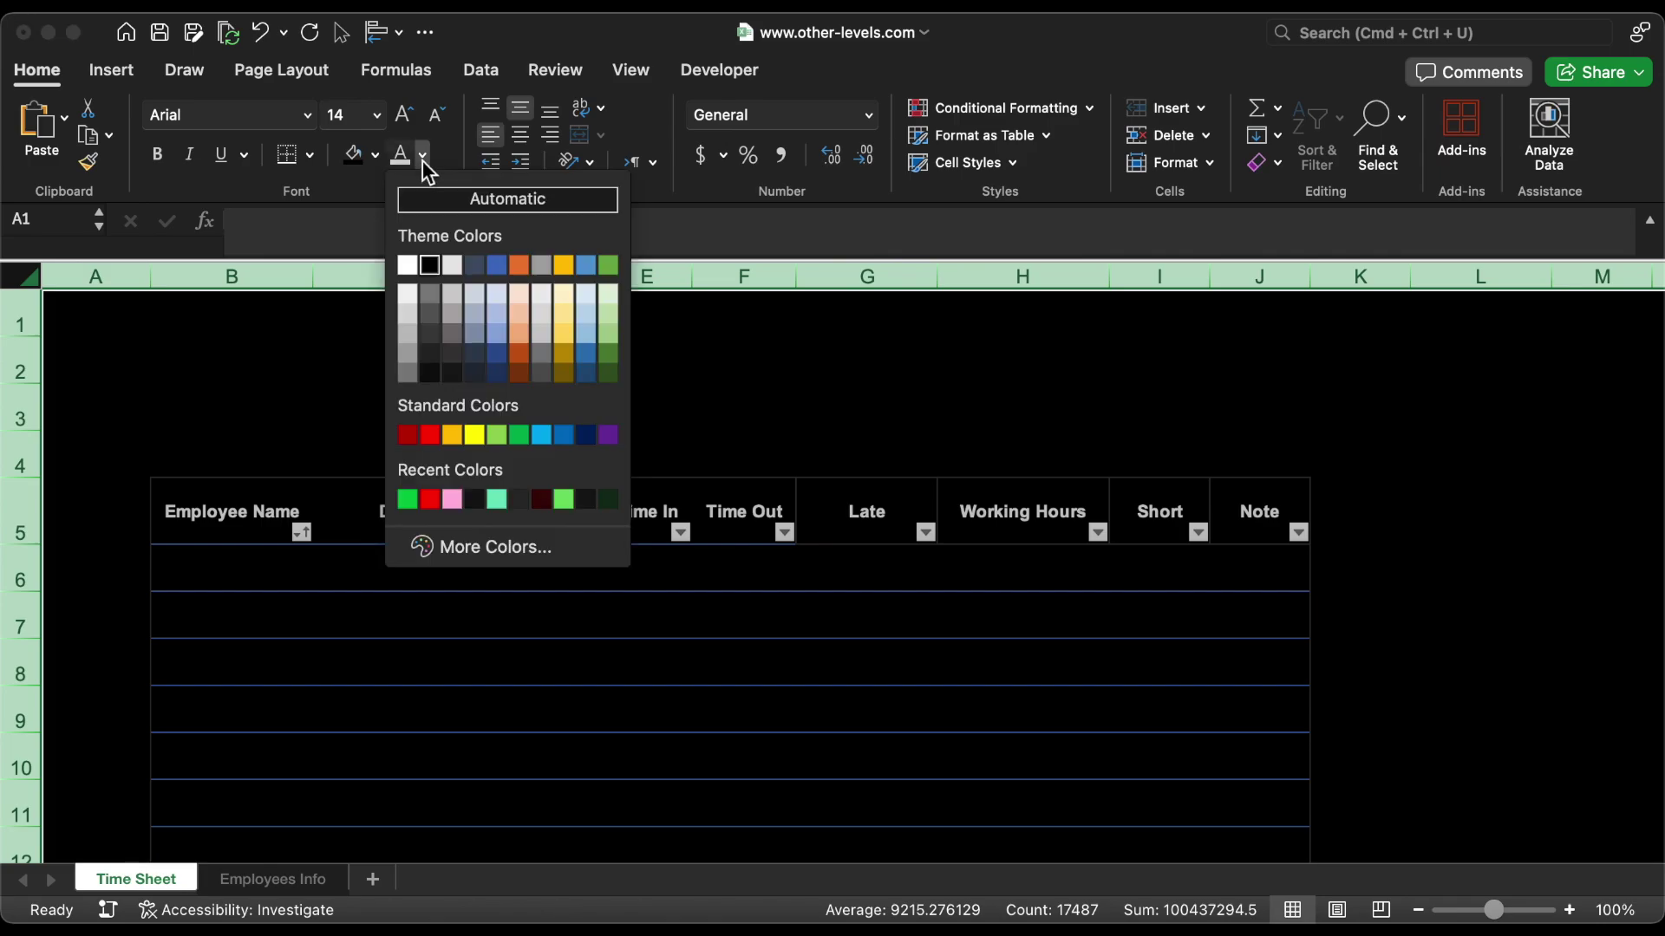
{"action": "left_click", "coordinate": [409, 263]}
Step: Fill the settings labels in C2:I2 and the table header row B5:J5 with dark gray
{"action": "left_click_drag", "start_coordinate": [364, 360], "coordinate": [1153, 360]}
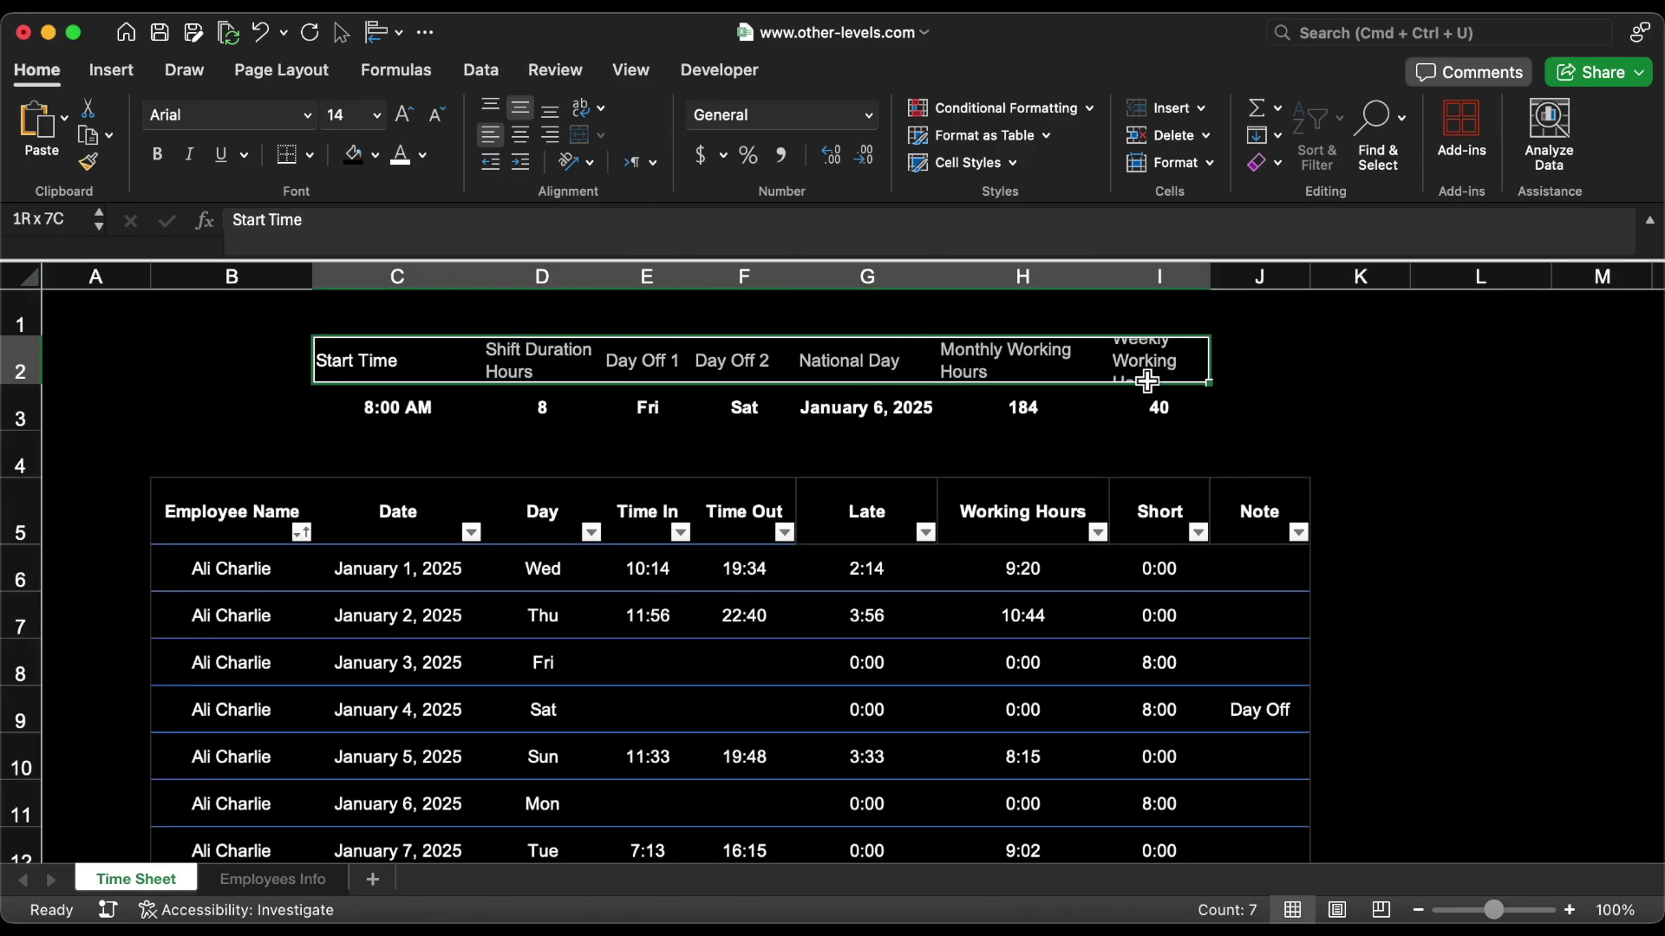
{"action": "left_click", "coordinate": [1259, 509], "text": "super"}
{"action": "left_click_drag", "start_coordinate": [1258, 509], "coordinate": [203, 522]}
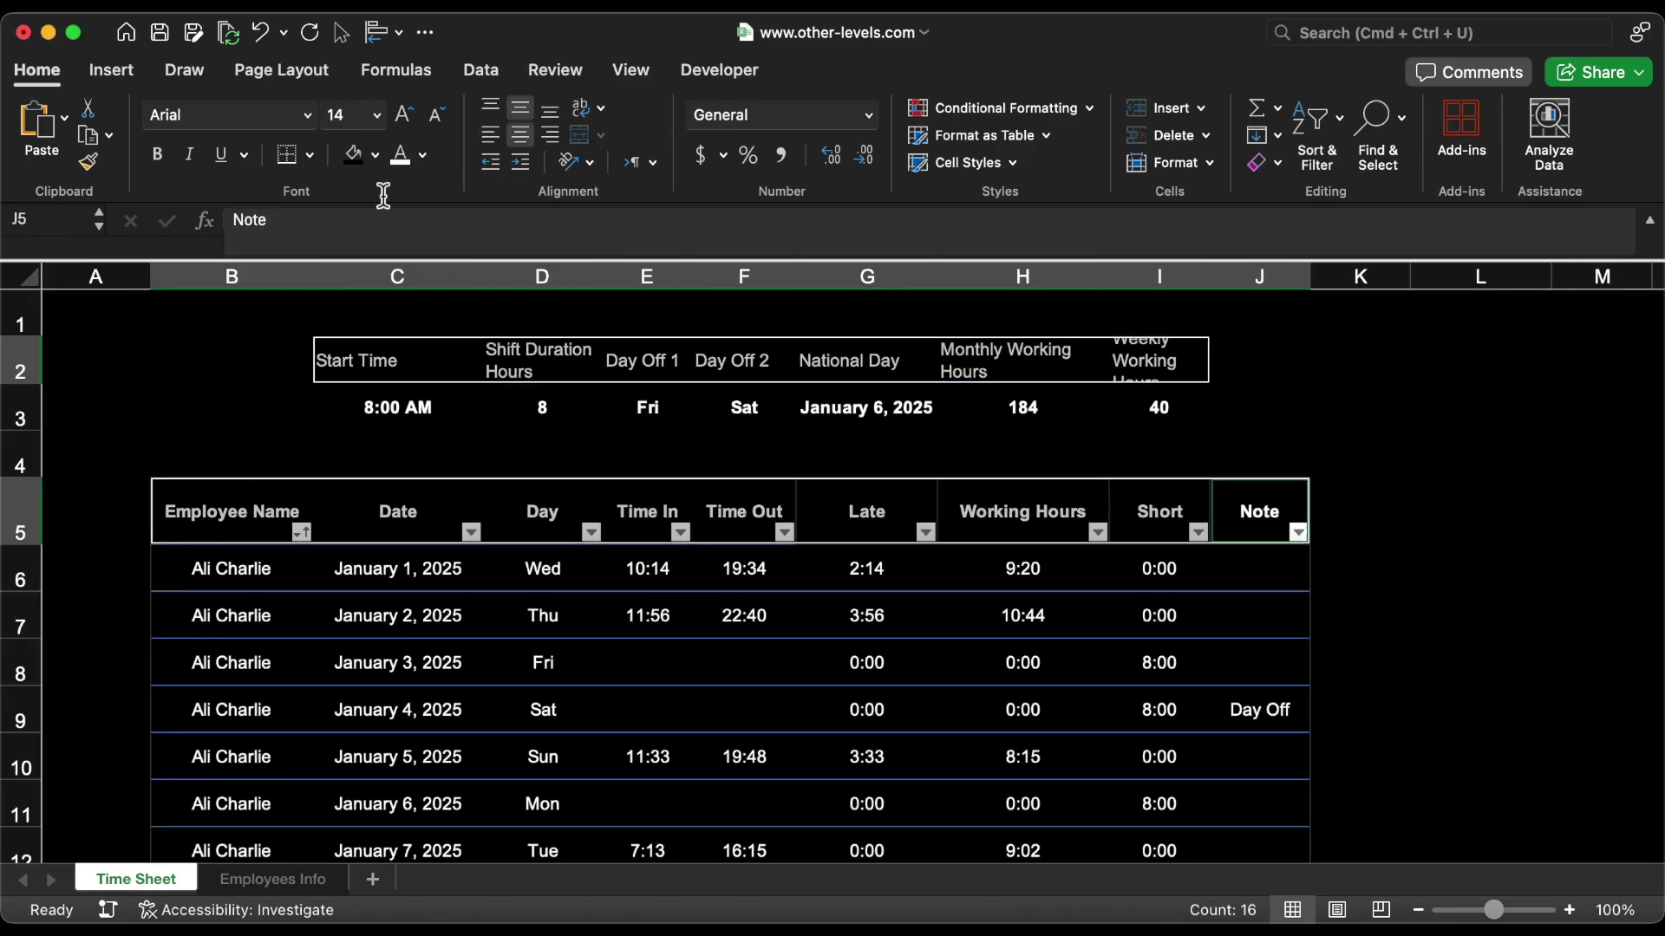
{"action": "left_click", "coordinate": [374, 155]}
{"action": "left_click", "coordinate": [391, 364]}
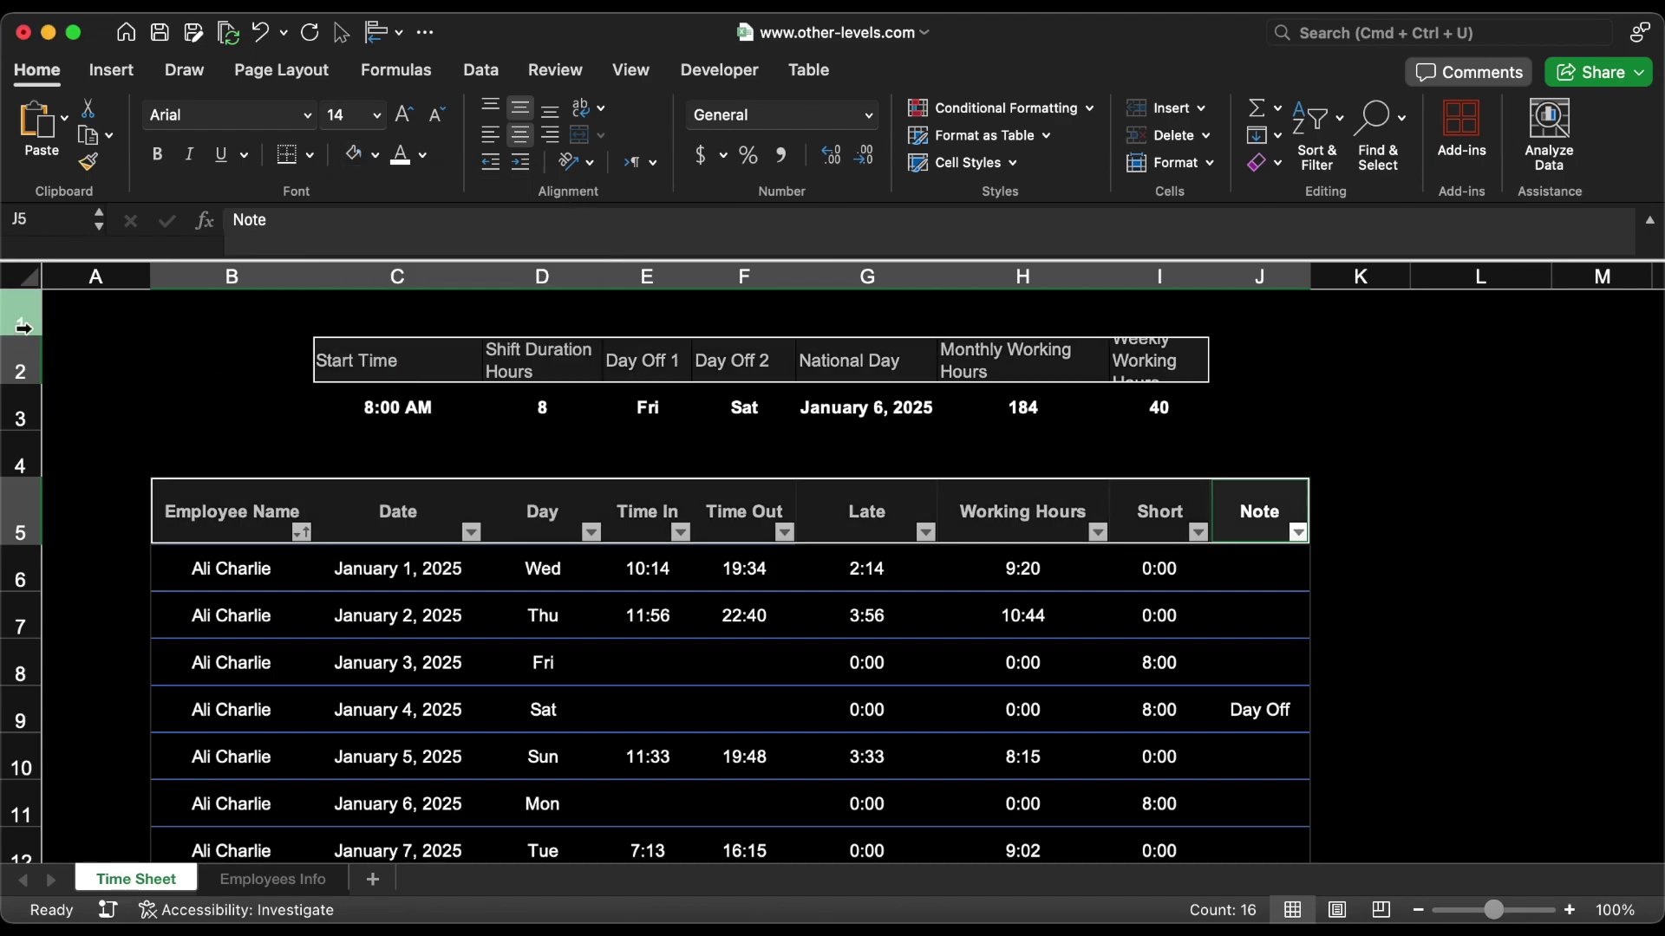
Step: Set the font size of the entire Time Sheet worksheet to 12 and center its contents horizontally
{"action": "left_click", "coordinate": [24, 277]}
{"action": "left_click", "coordinate": [378, 114]}
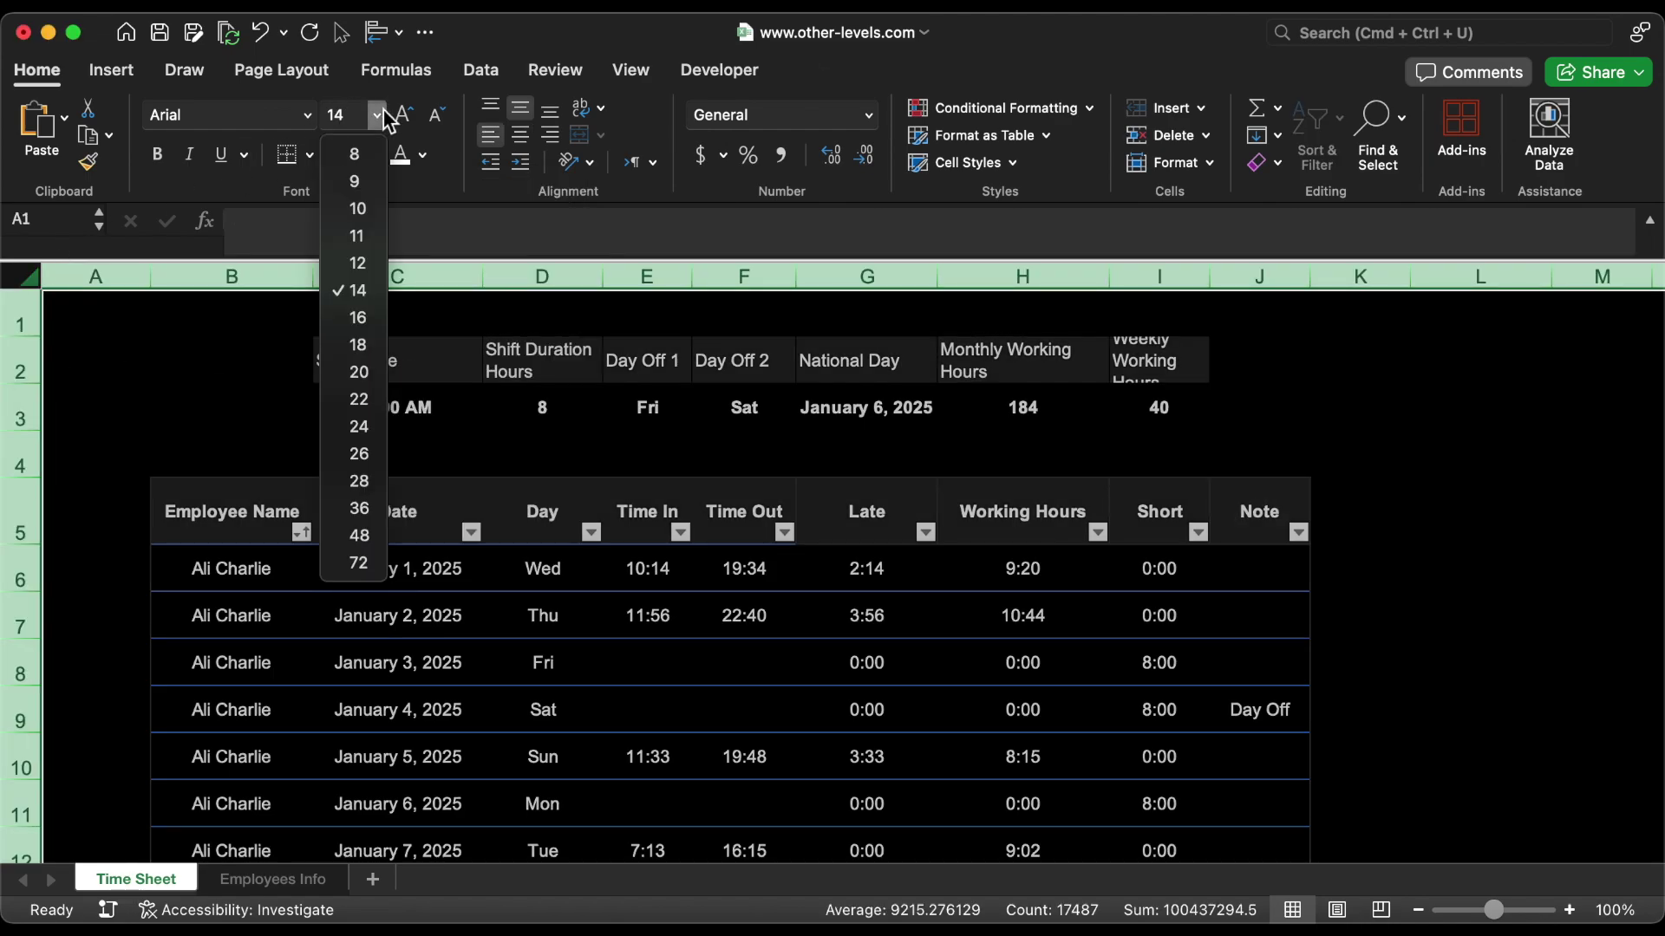
{"action": "left_click", "coordinate": [368, 264]}
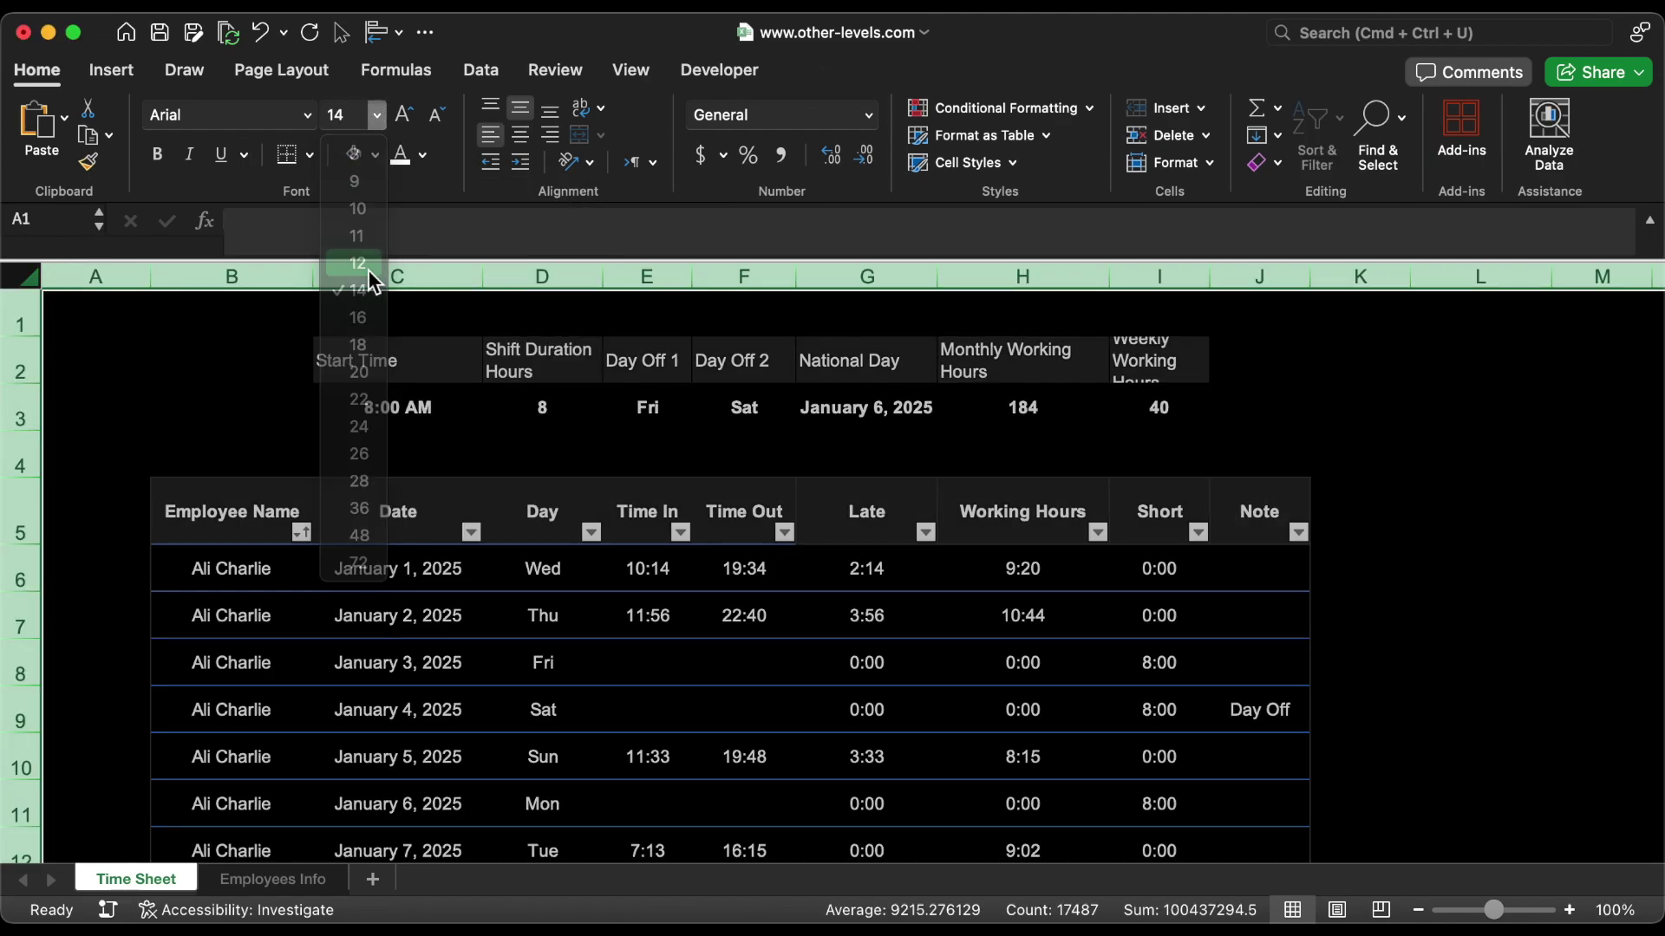
{"action": "left_click", "coordinate": [521, 139]}
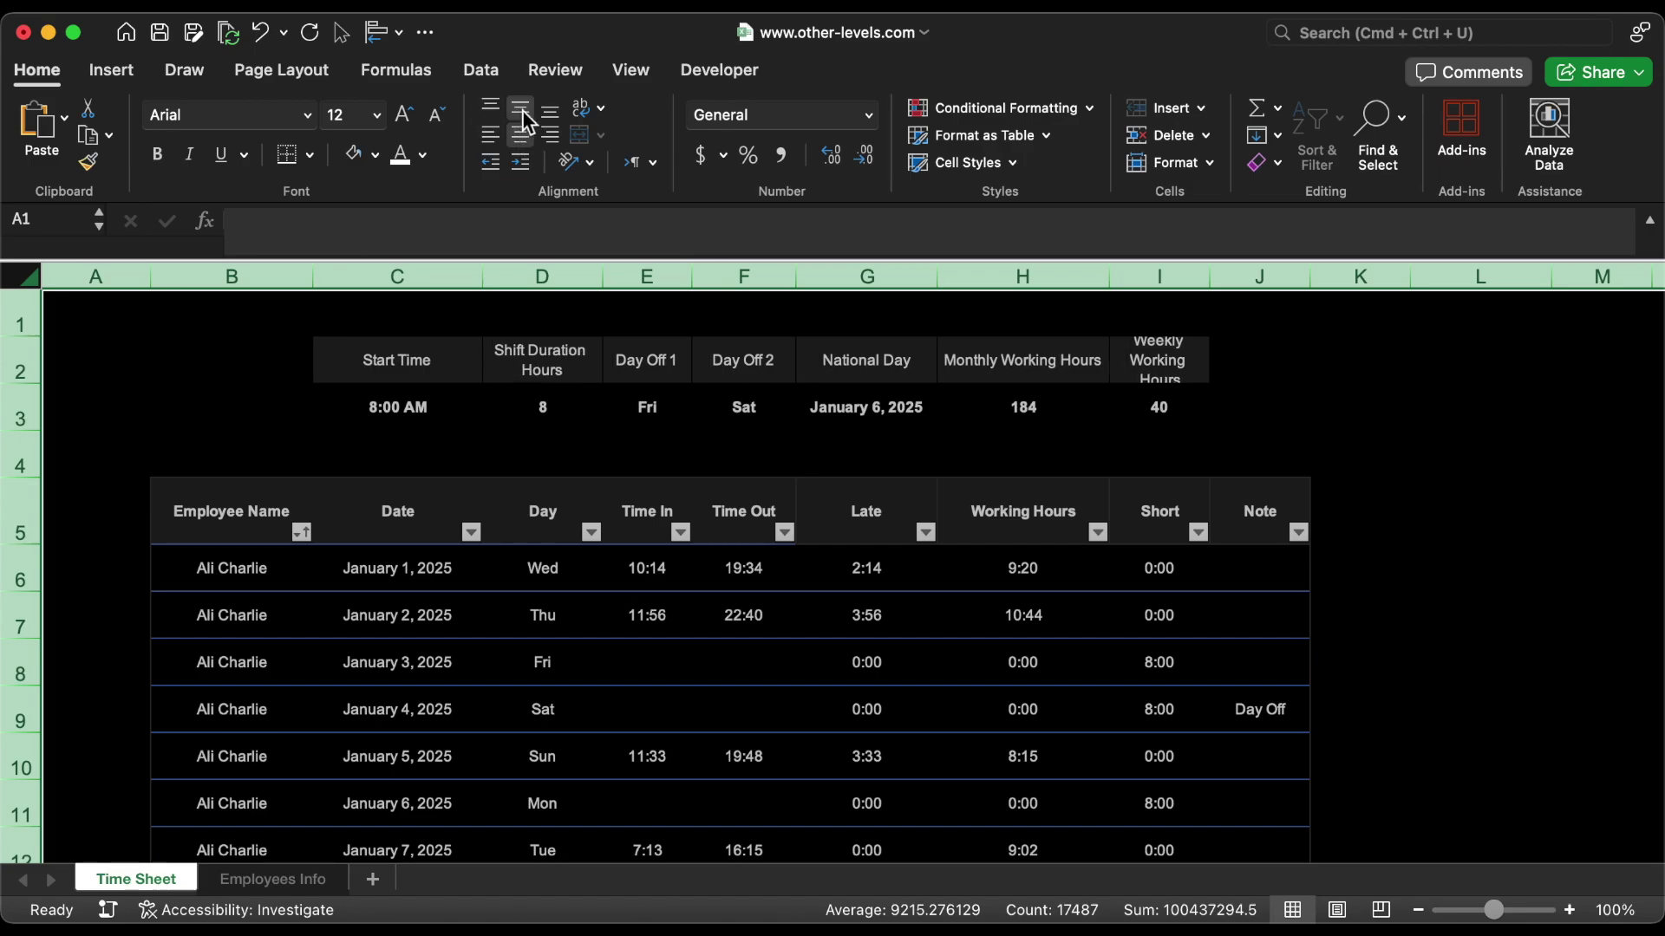
Step: Select the Time Sheet table's data and replace its blue table style with the plain colorless light style
{"action": "left_click", "coordinate": [156, 486]}
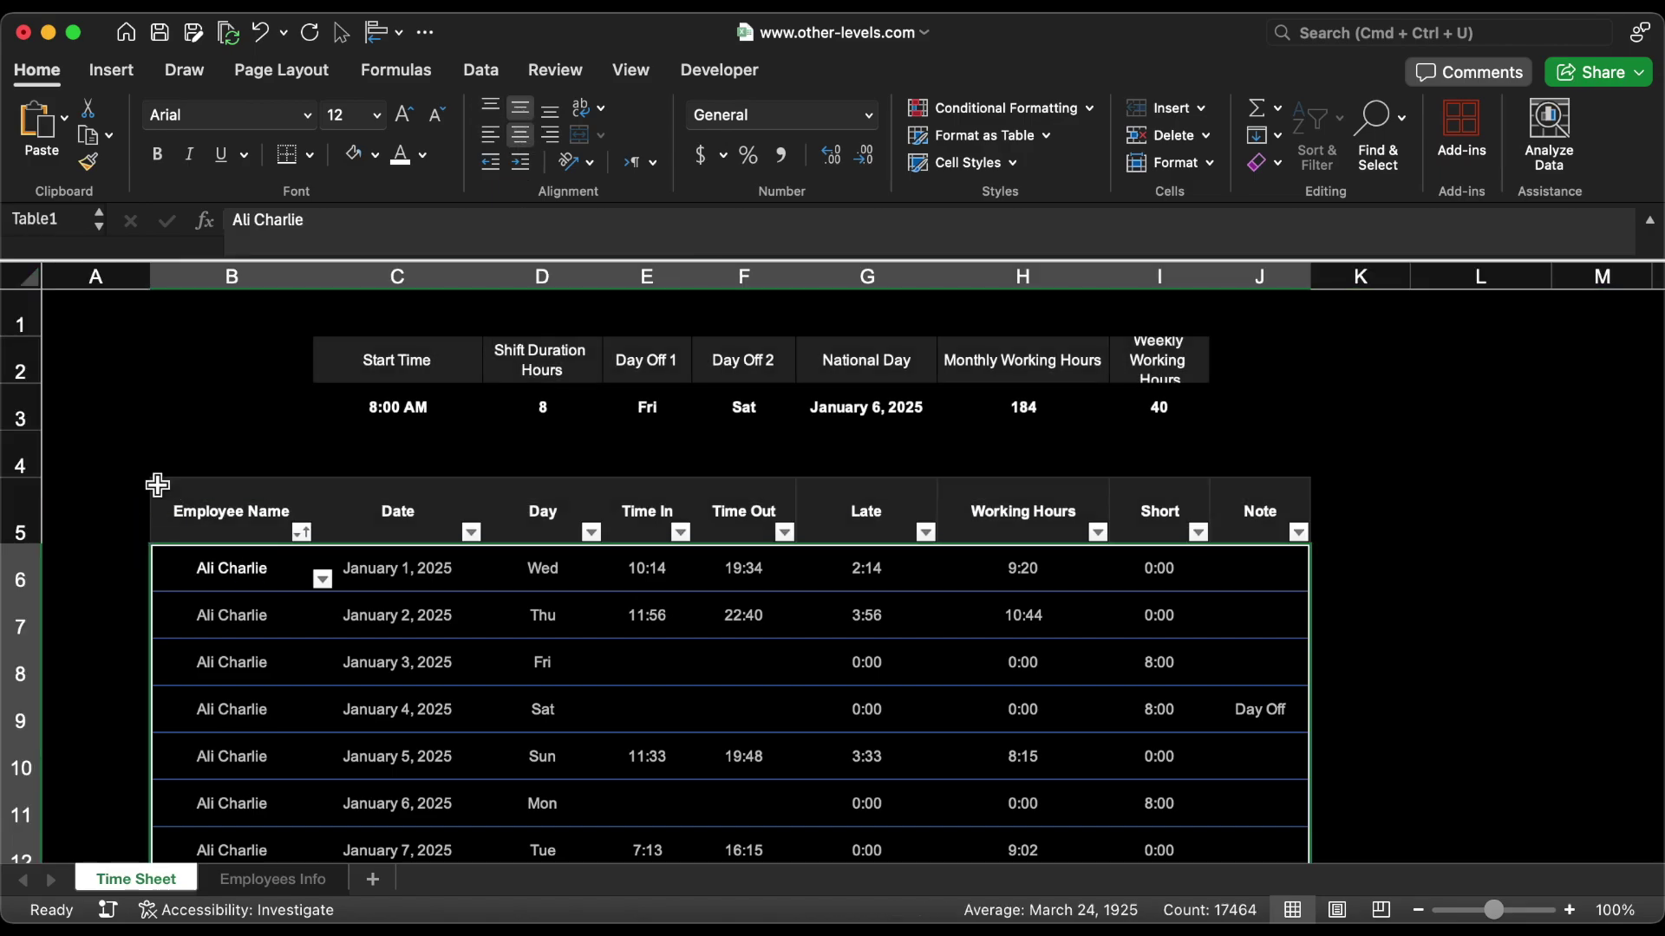
{"action": "left_click", "coordinate": [813, 80]}
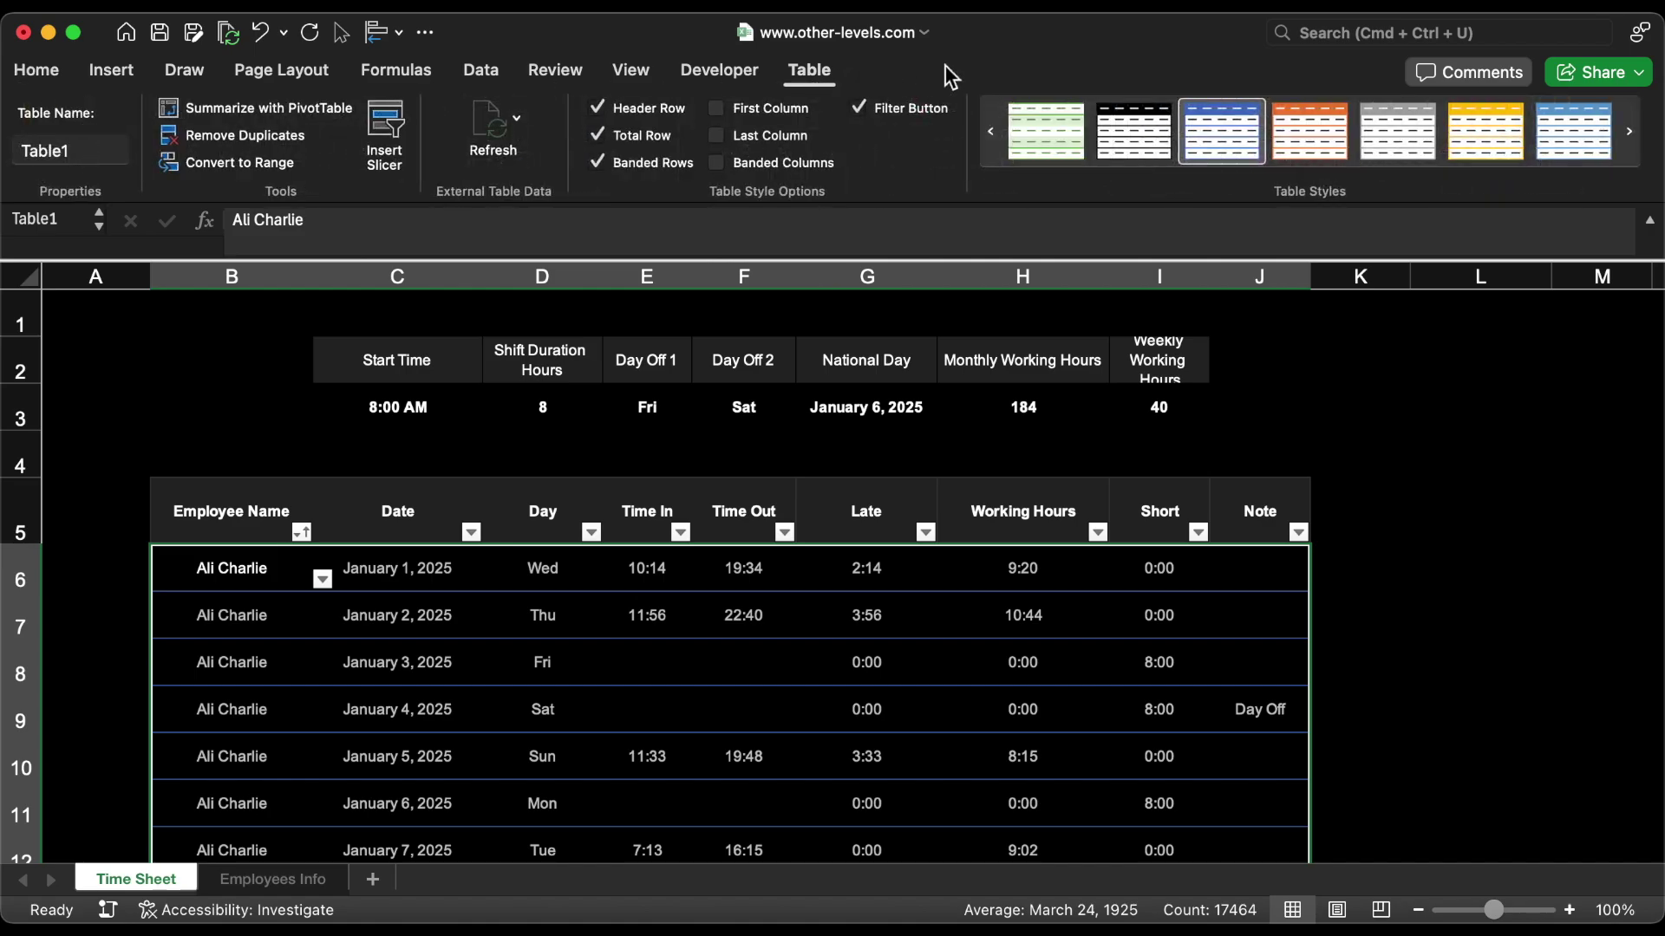
{"action": "left_click", "coordinate": [1310, 174]}
{"action": "left_click", "coordinate": [1037, 271]}
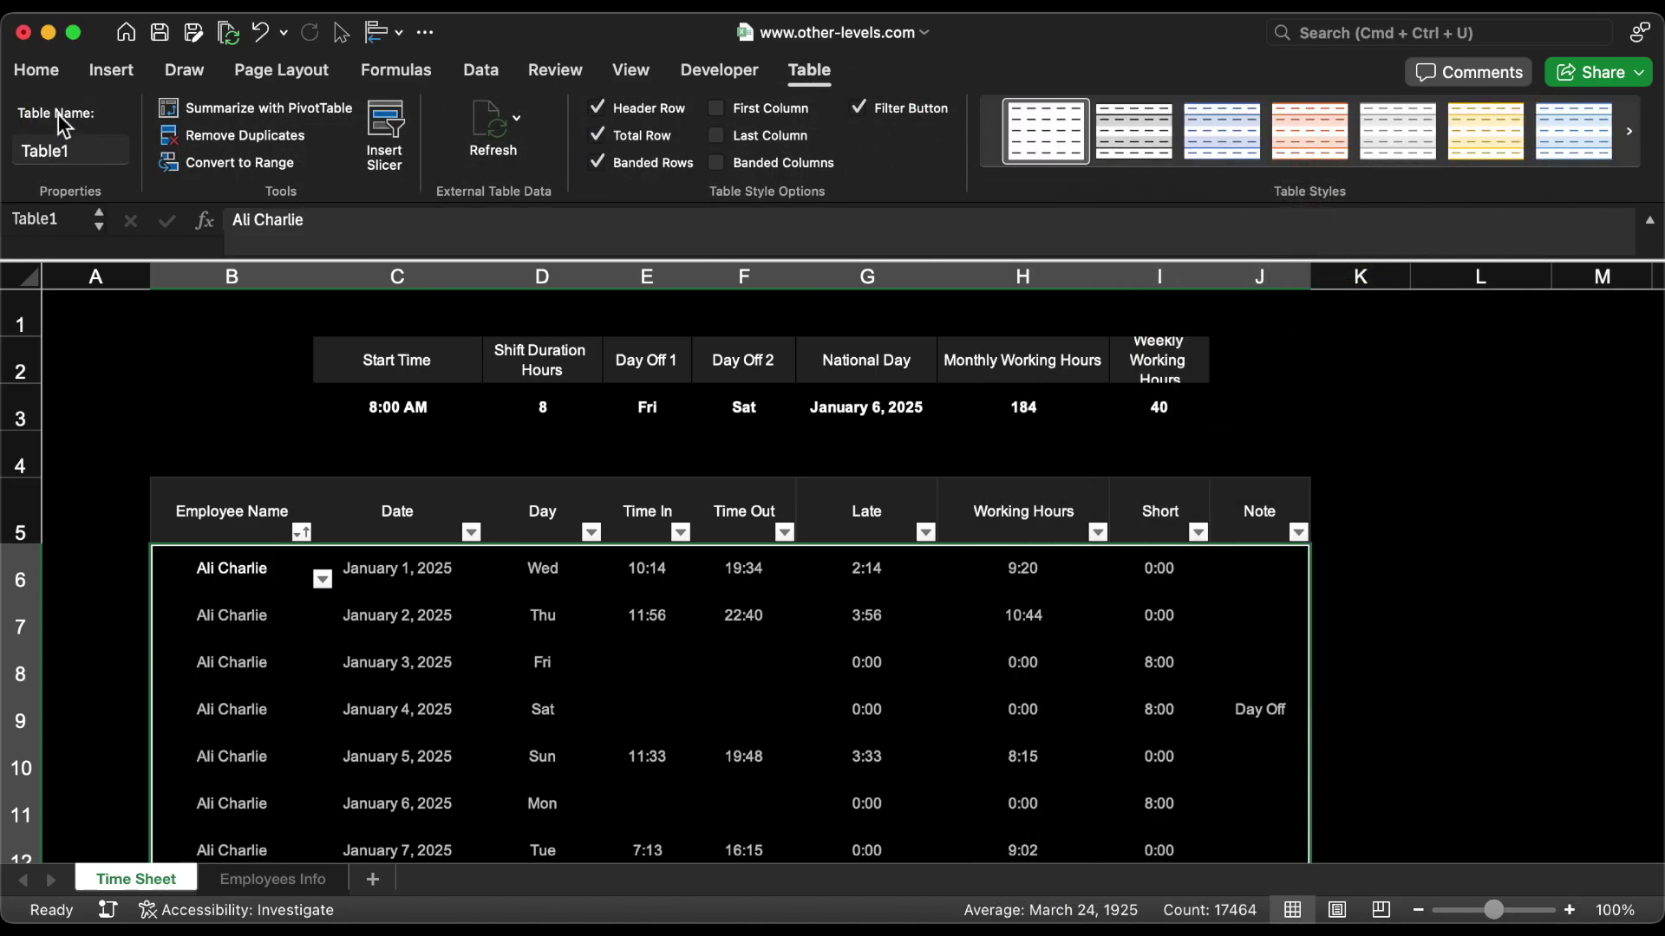
Step: Apply all borders with a dark gray line color to the Time Sheet table's data and the settings block C2:I3
{"action": "left_click", "coordinate": [39, 74]}
{"action": "left_click", "coordinate": [310, 159]}
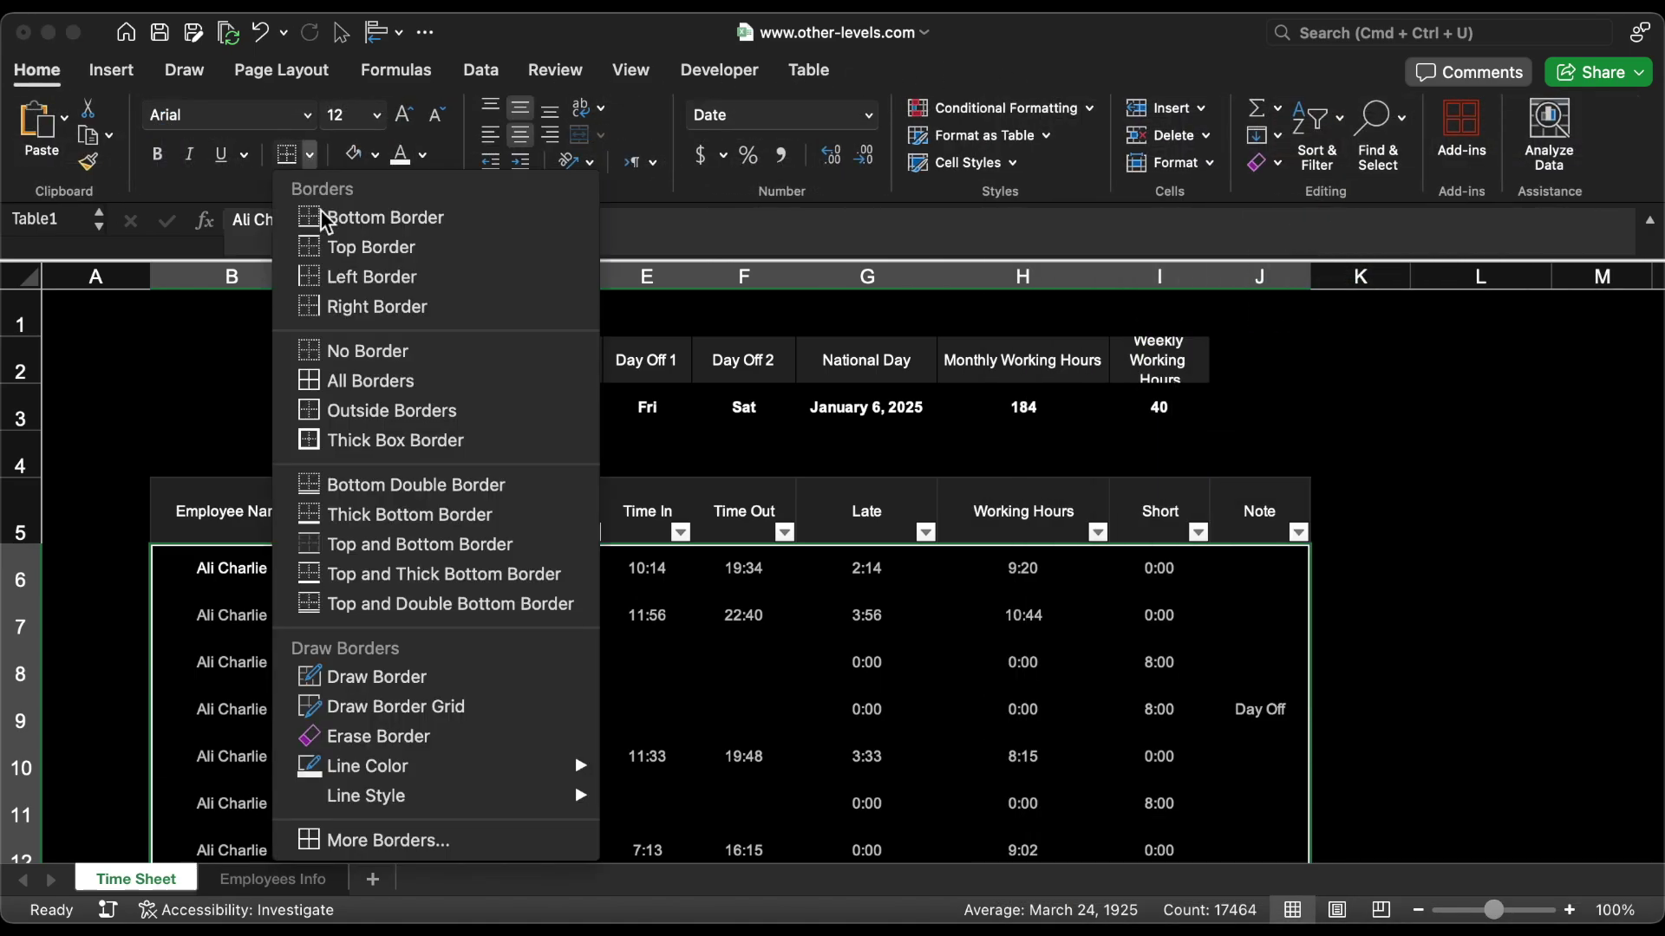
{"action": "mouse_move", "coordinate": [405, 769]}
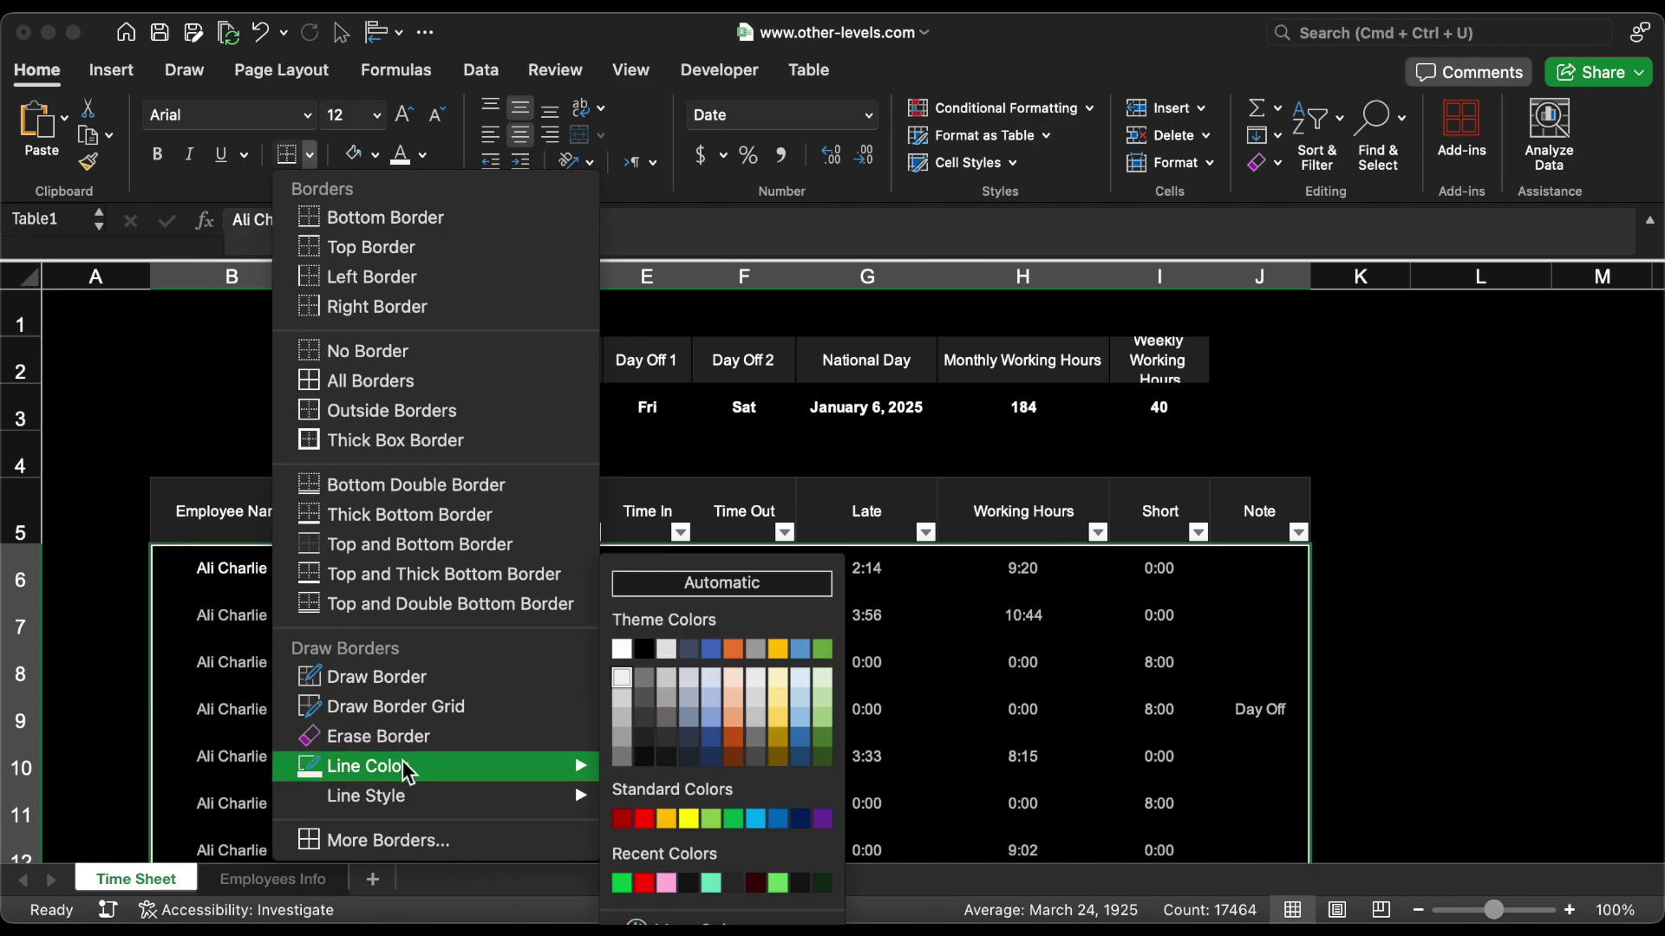
{"action": "left_click", "coordinate": [646, 735]}
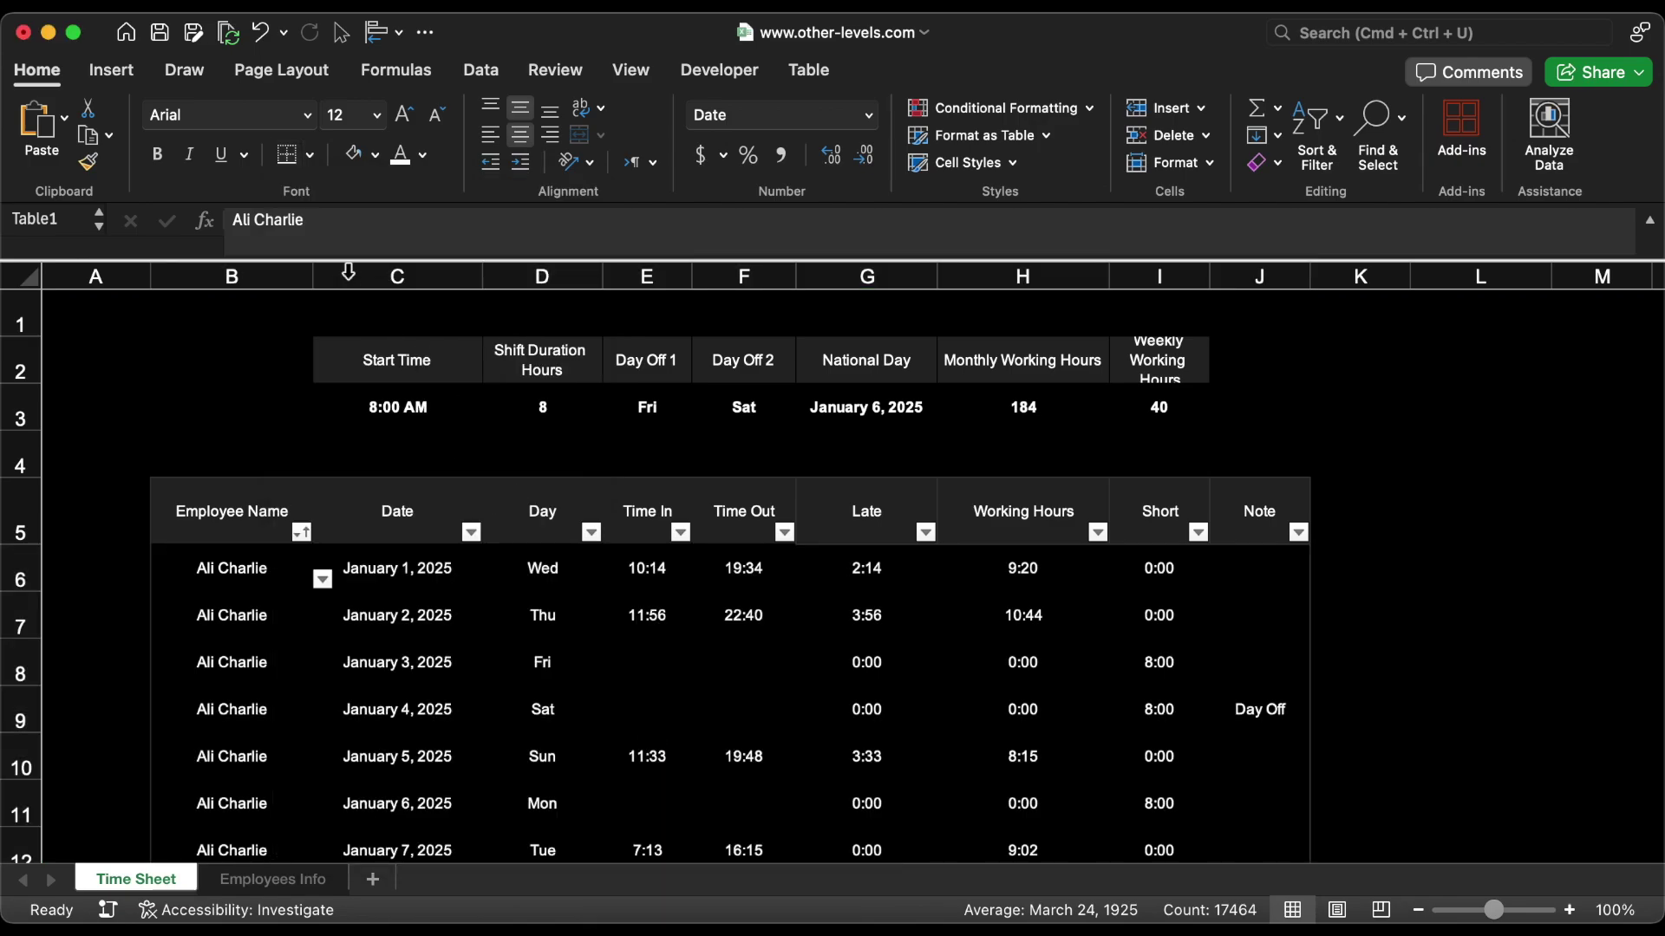
{"action": "left_click", "coordinate": [310, 156]}
{"action": "left_click", "coordinate": [375, 378]}
{"action": "left_click", "coordinate": [382, 371]}
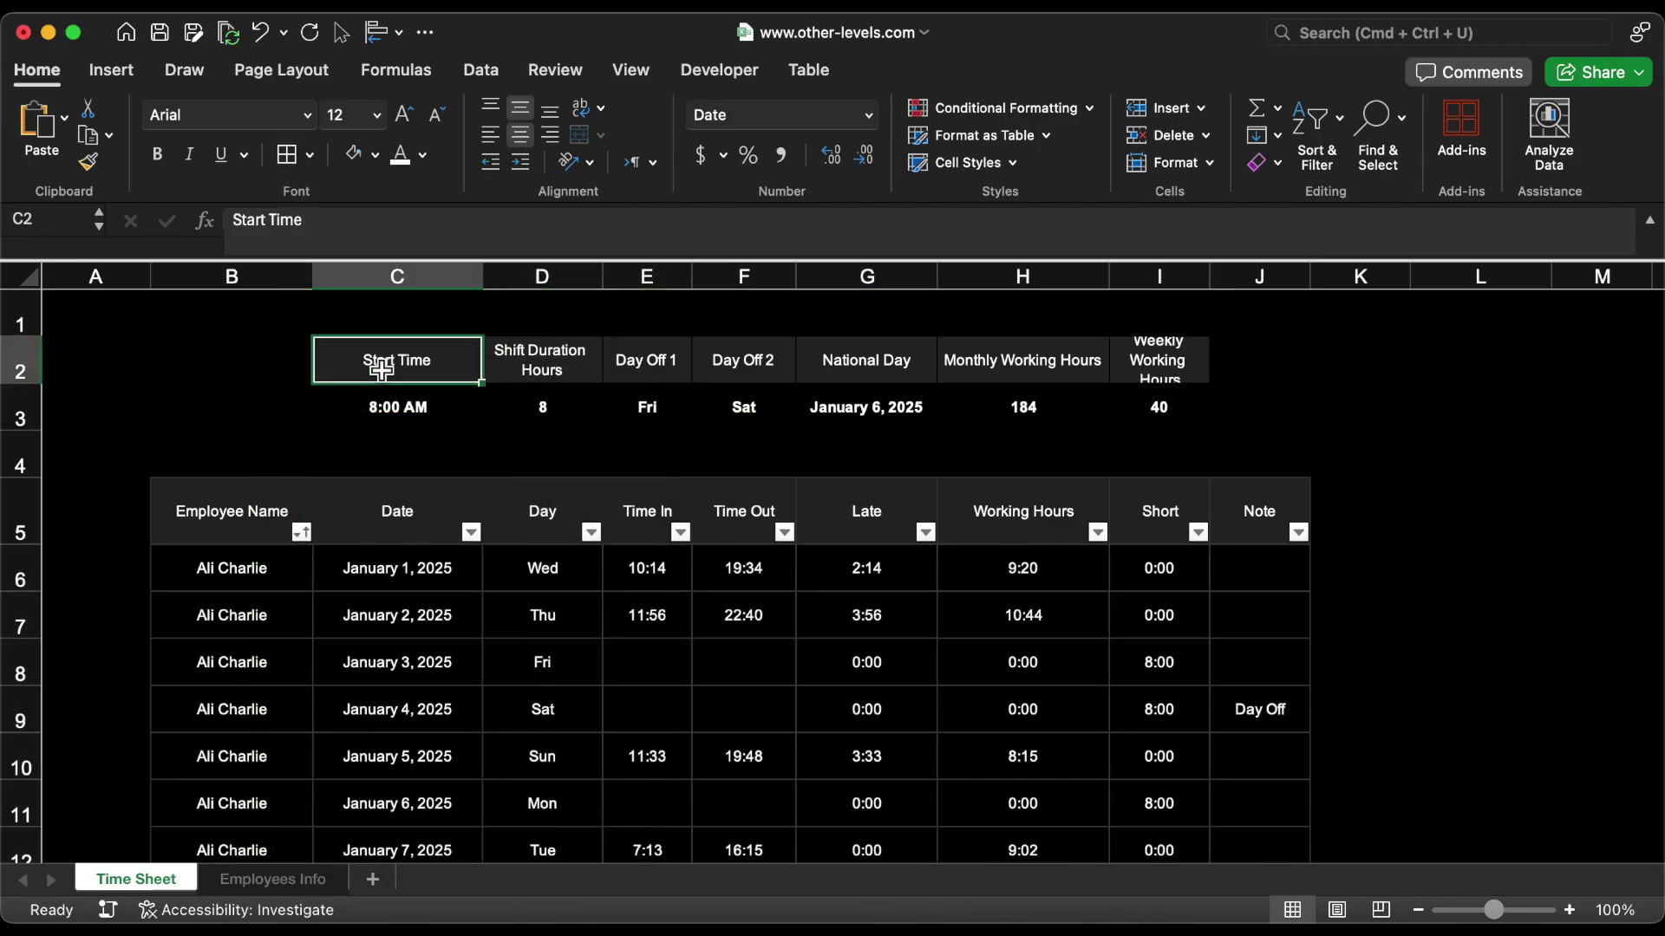
{"action": "key", "text": "super+a"}
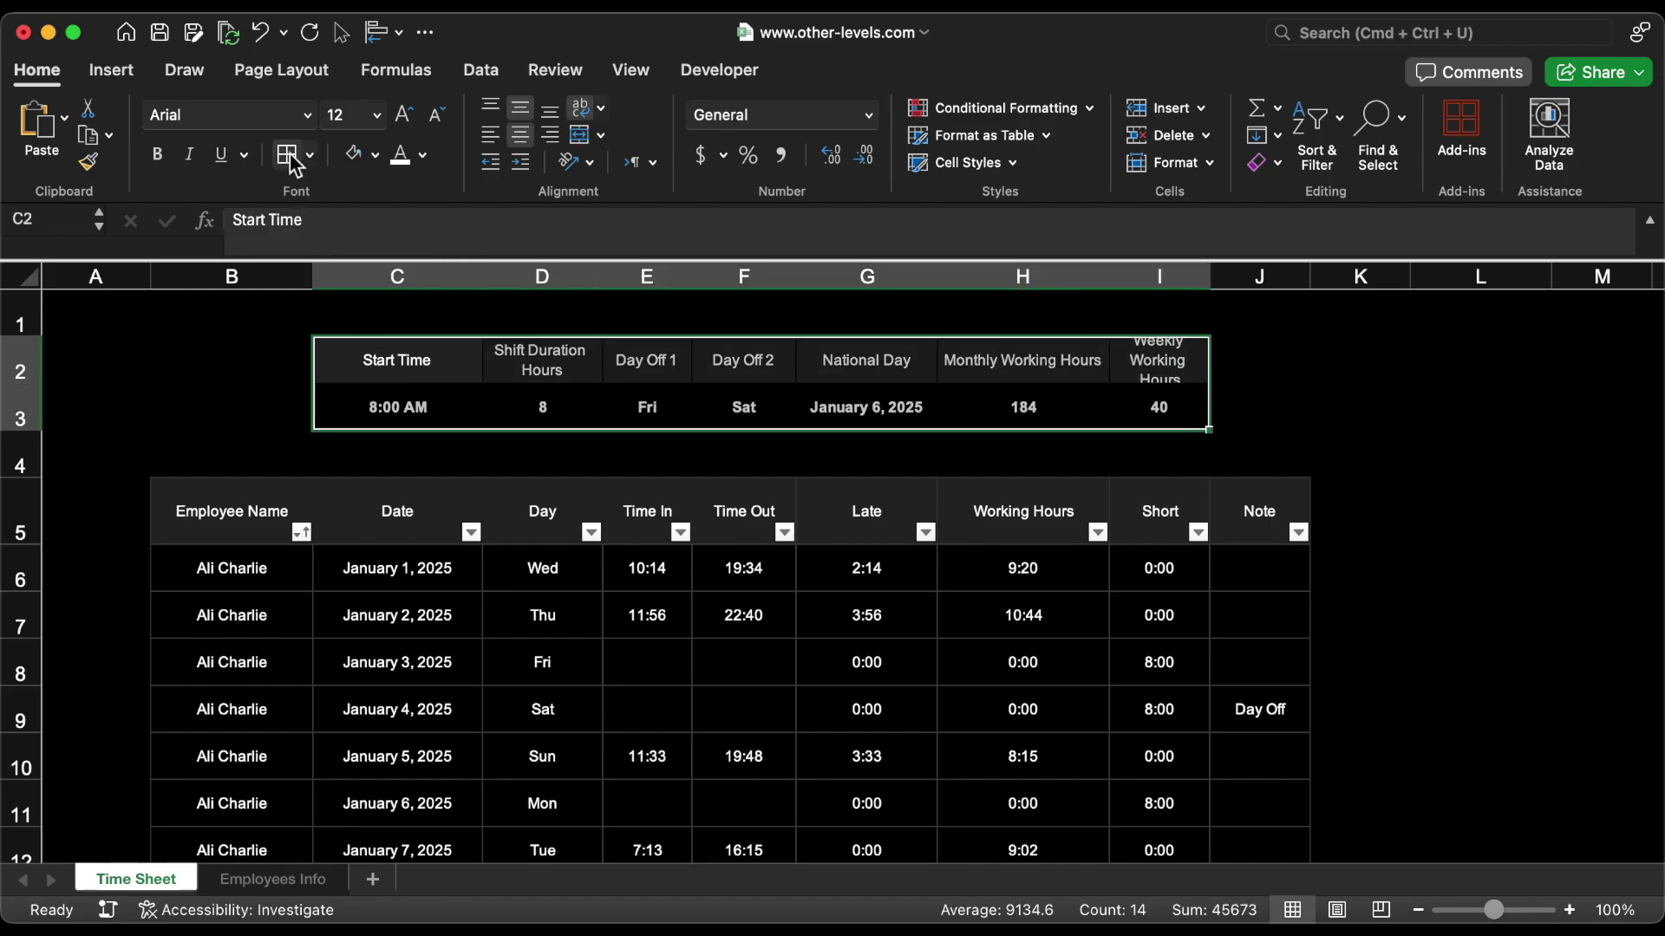
Step: Reduce the height of all rows uniformly and give columns B through J one equal width
{"action": "left_click", "coordinate": [36, 286]}
{"action": "left_click_drag", "start_coordinate": [26, 347], "coordinate": [30, 340]}
{"action": "left_click", "coordinate": [193, 284]}
{"action": "left_click_drag", "start_coordinate": [192, 285], "coordinate": [1301, 350]}
{"action": "left_click_drag", "start_coordinate": [318, 284], "coordinate": [307, 283]}
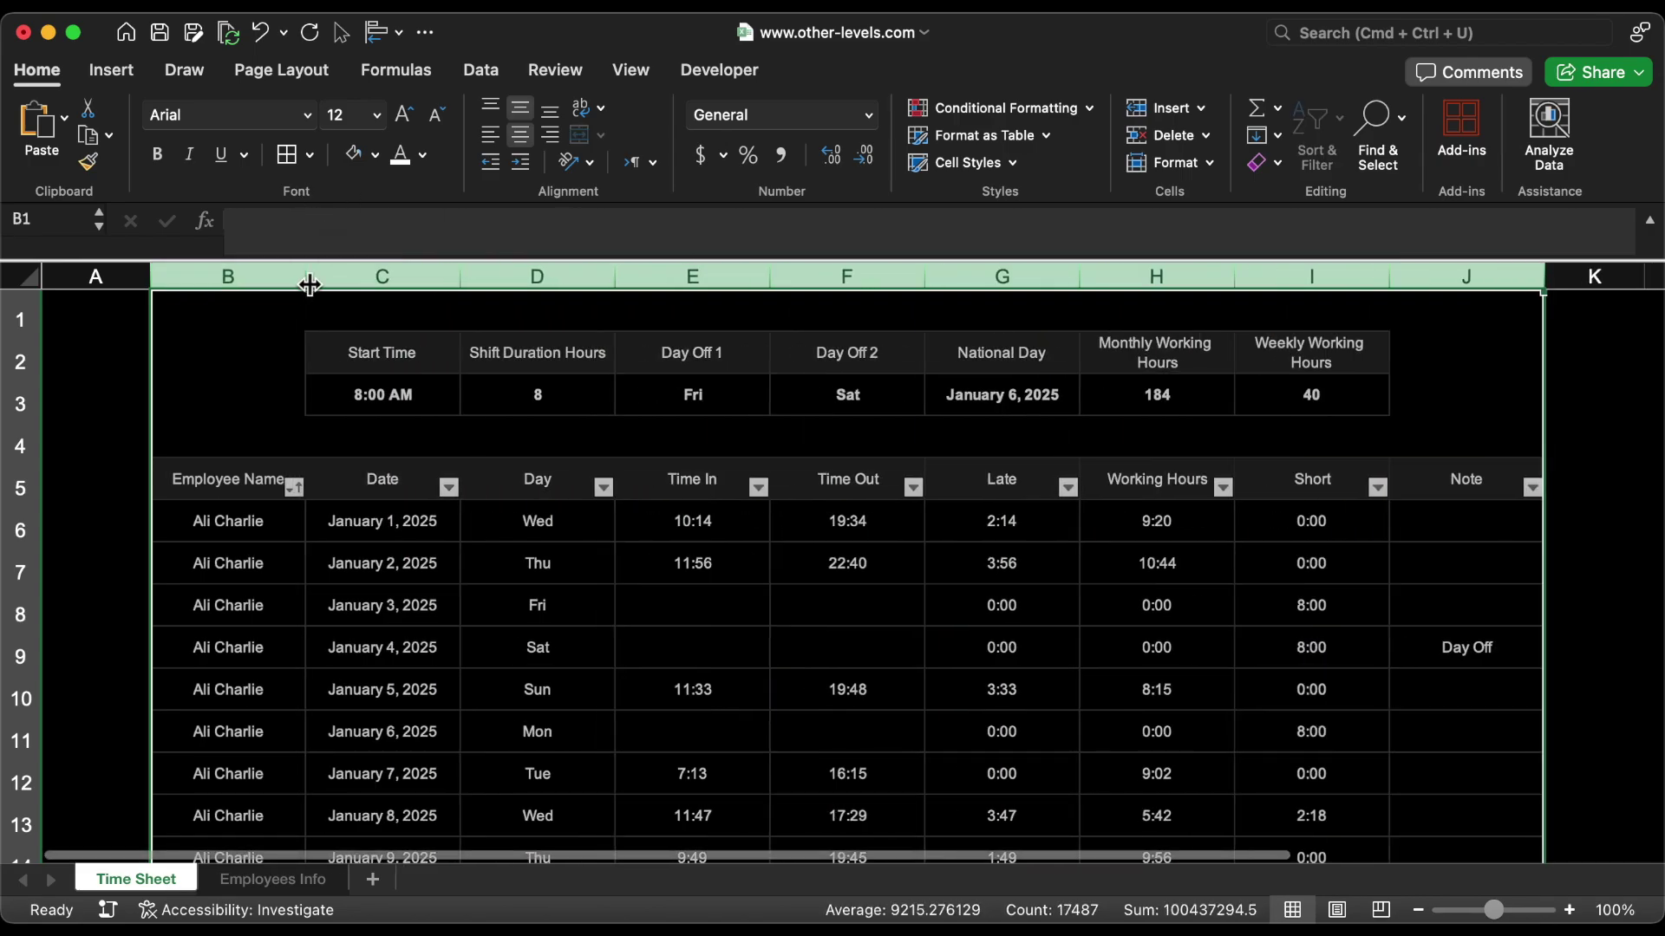
Step: Insert a text box beside the settings block, over columns A and B, containing "TIME SHEET"
{"action": "left_click", "coordinate": [119, 321]}
{"action": "left_click", "coordinate": [113, 70]}
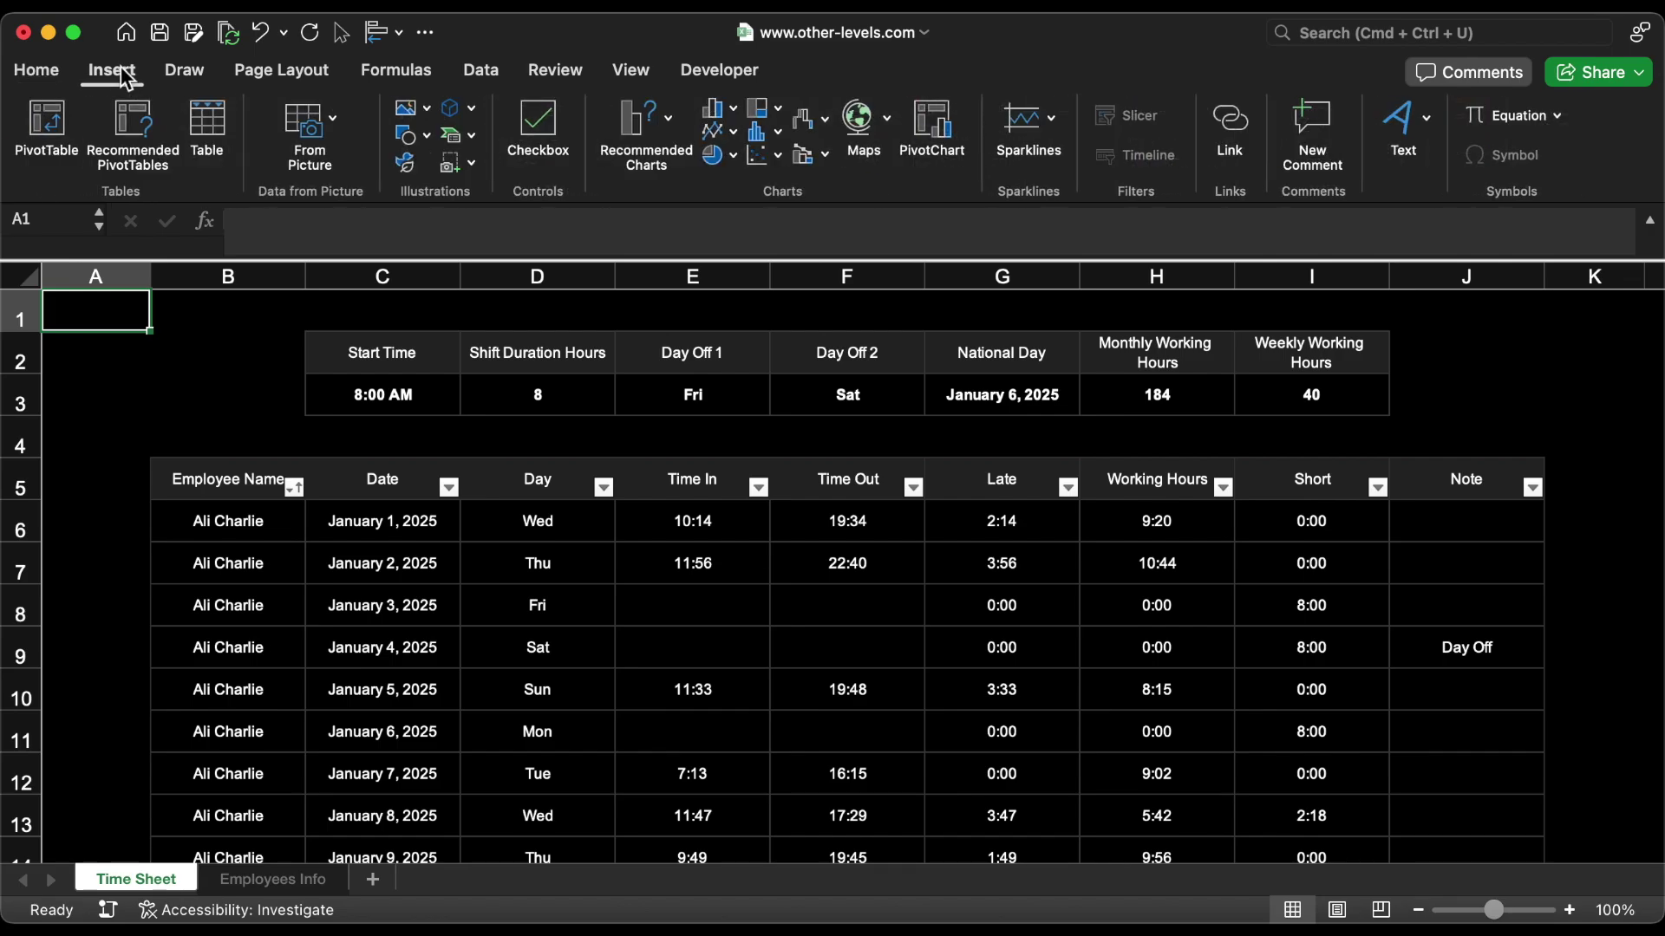
{"action": "left_click", "coordinate": [423, 132]}
{"action": "left_click", "coordinate": [416, 207]}
{"action": "left_click_drag", "start_coordinate": [110, 325], "coordinate": [243, 397]}
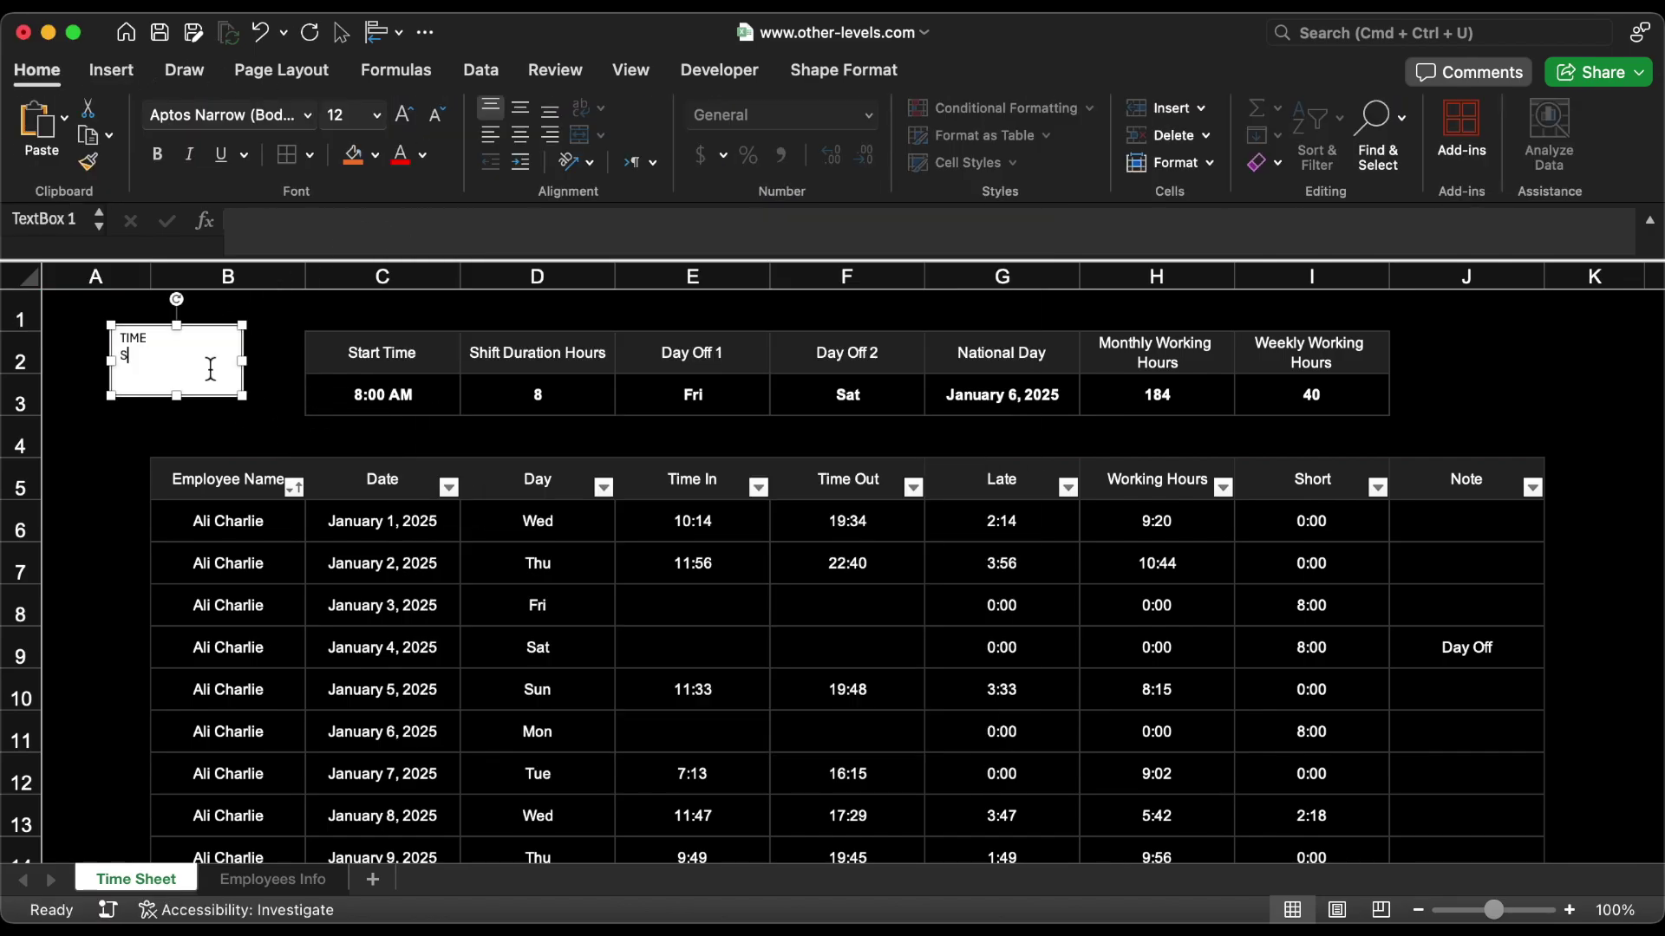
Step: Format the TIME SHEET title as bold Arial, size 32, and enlarge its text box to about 2.5 by 1.58 inches
{"action": "left_click", "coordinate": [309, 115]}
{"action": "key", "text": "Escape"}
{"action": "left_click", "coordinate": [157, 156]}
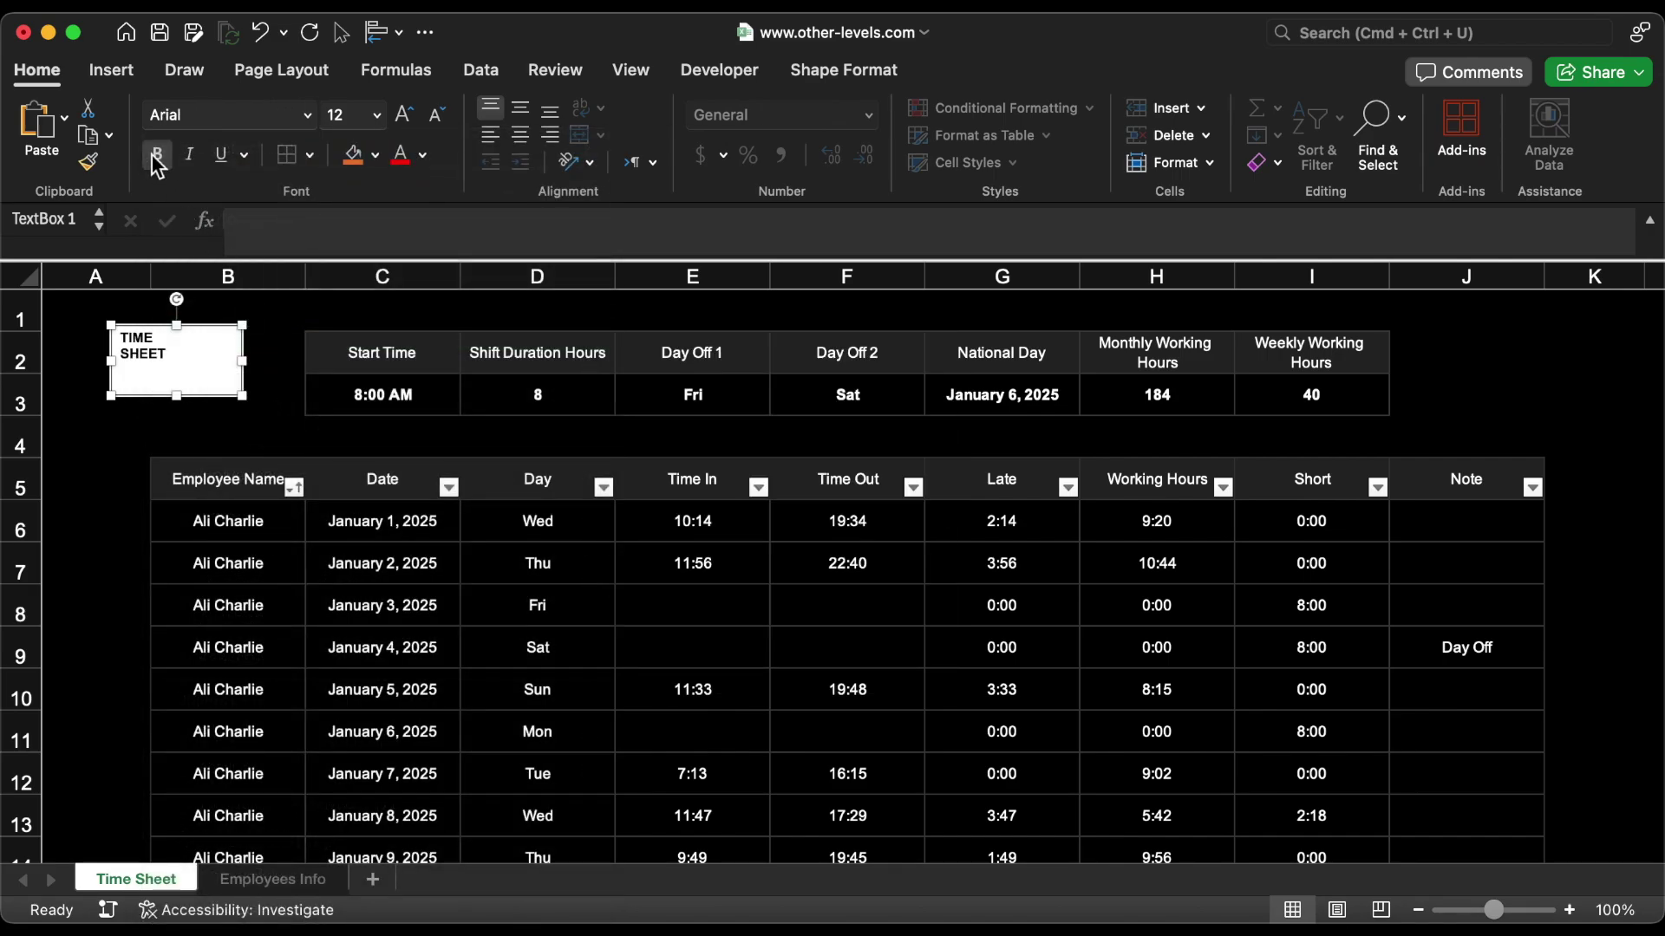
{"action": "left_click", "coordinate": [377, 116]}
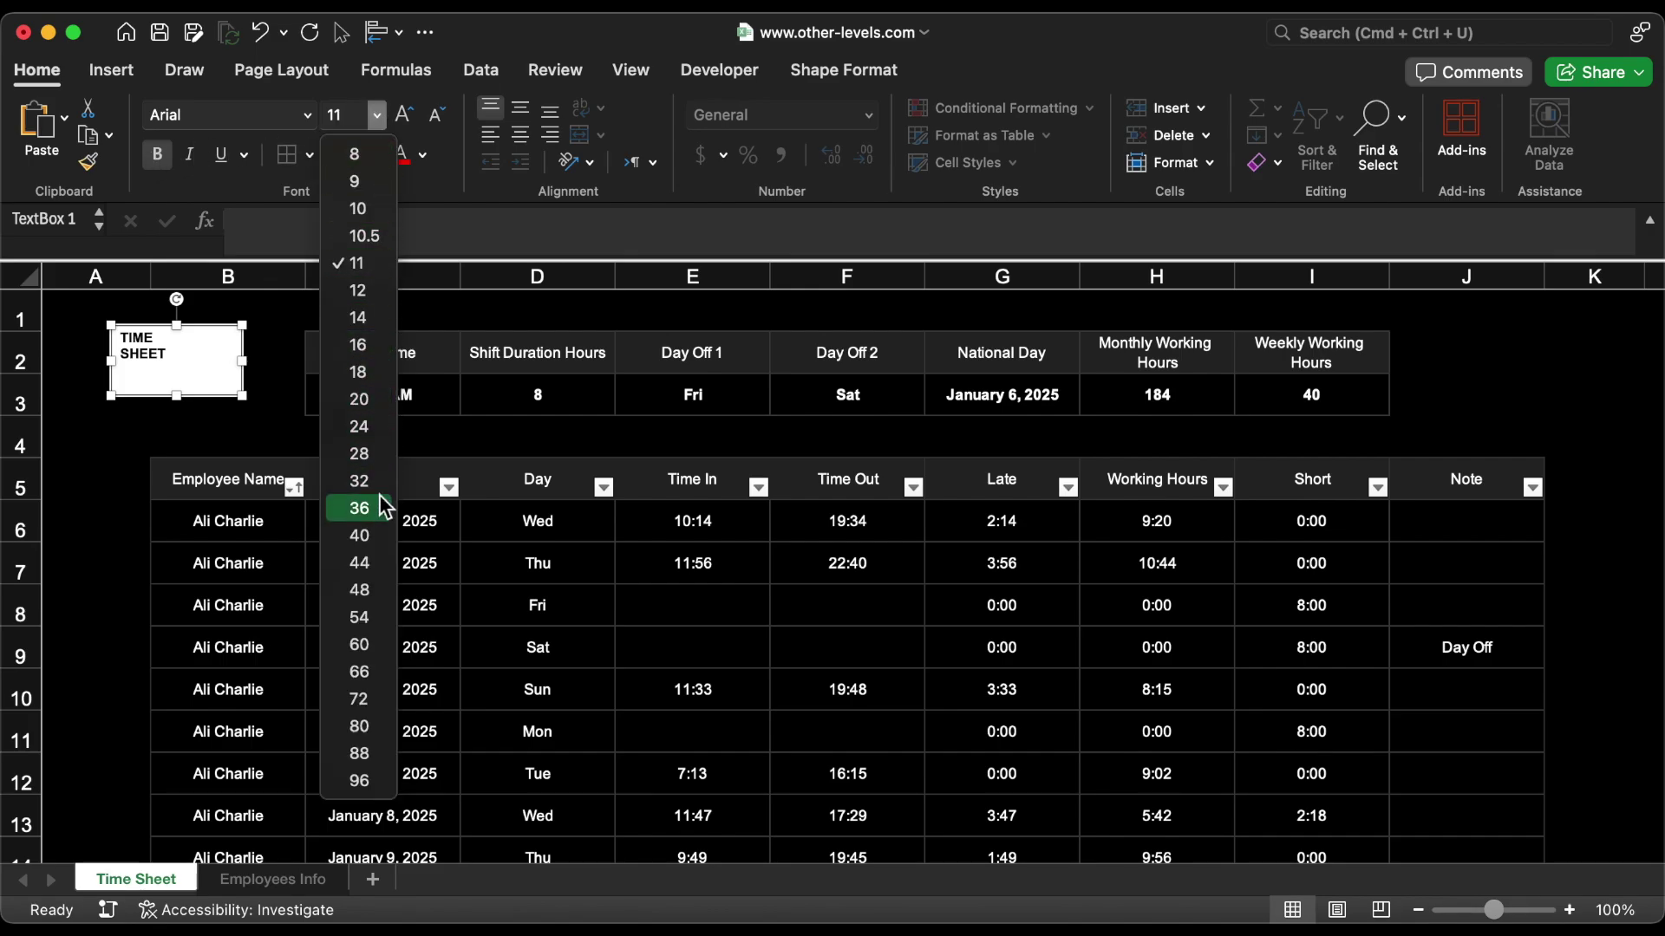
{"action": "left_click", "coordinate": [376, 482]}
{"action": "mouse_move", "coordinate": [261, 416]}
{"action": "left_mouse_down"}
{"action": "mouse_move", "coordinate": [339, 491]}
{"action": "mouse_move", "coordinate": [289, 427]}
{"action": "left_mouse_up"}
Step: Give the TIME SHEET text box a black fill, white text and no outline
{"action": "left_click", "coordinate": [374, 155]}
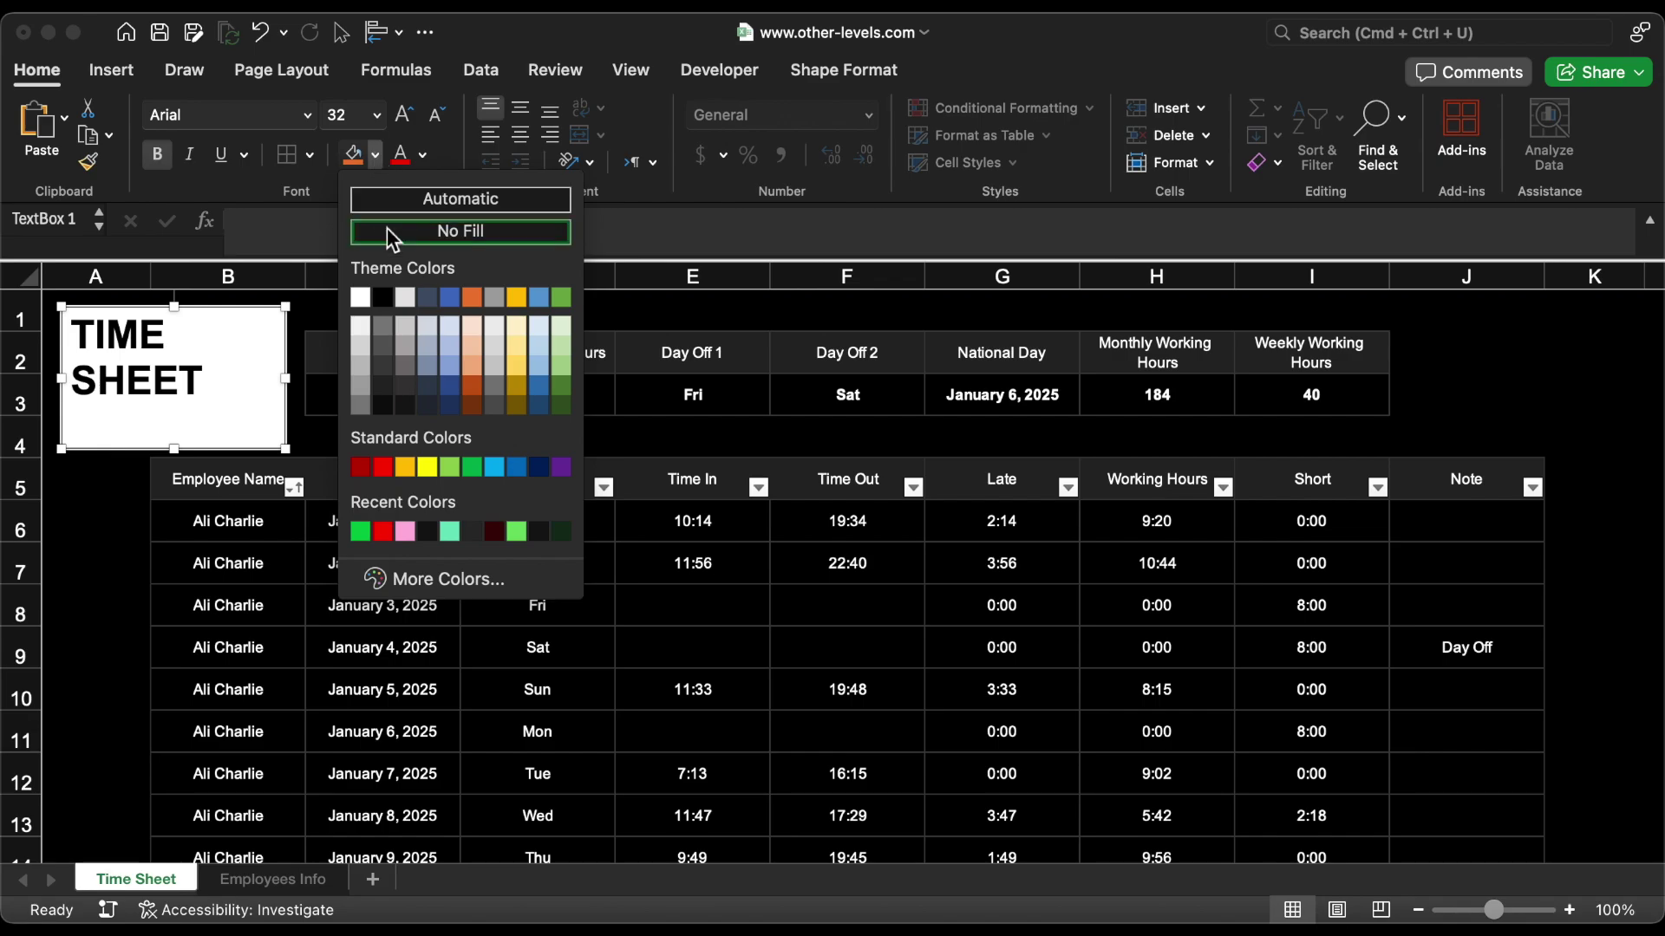
{"action": "left_click", "coordinate": [383, 297]}
{"action": "left_click", "coordinate": [423, 155]}
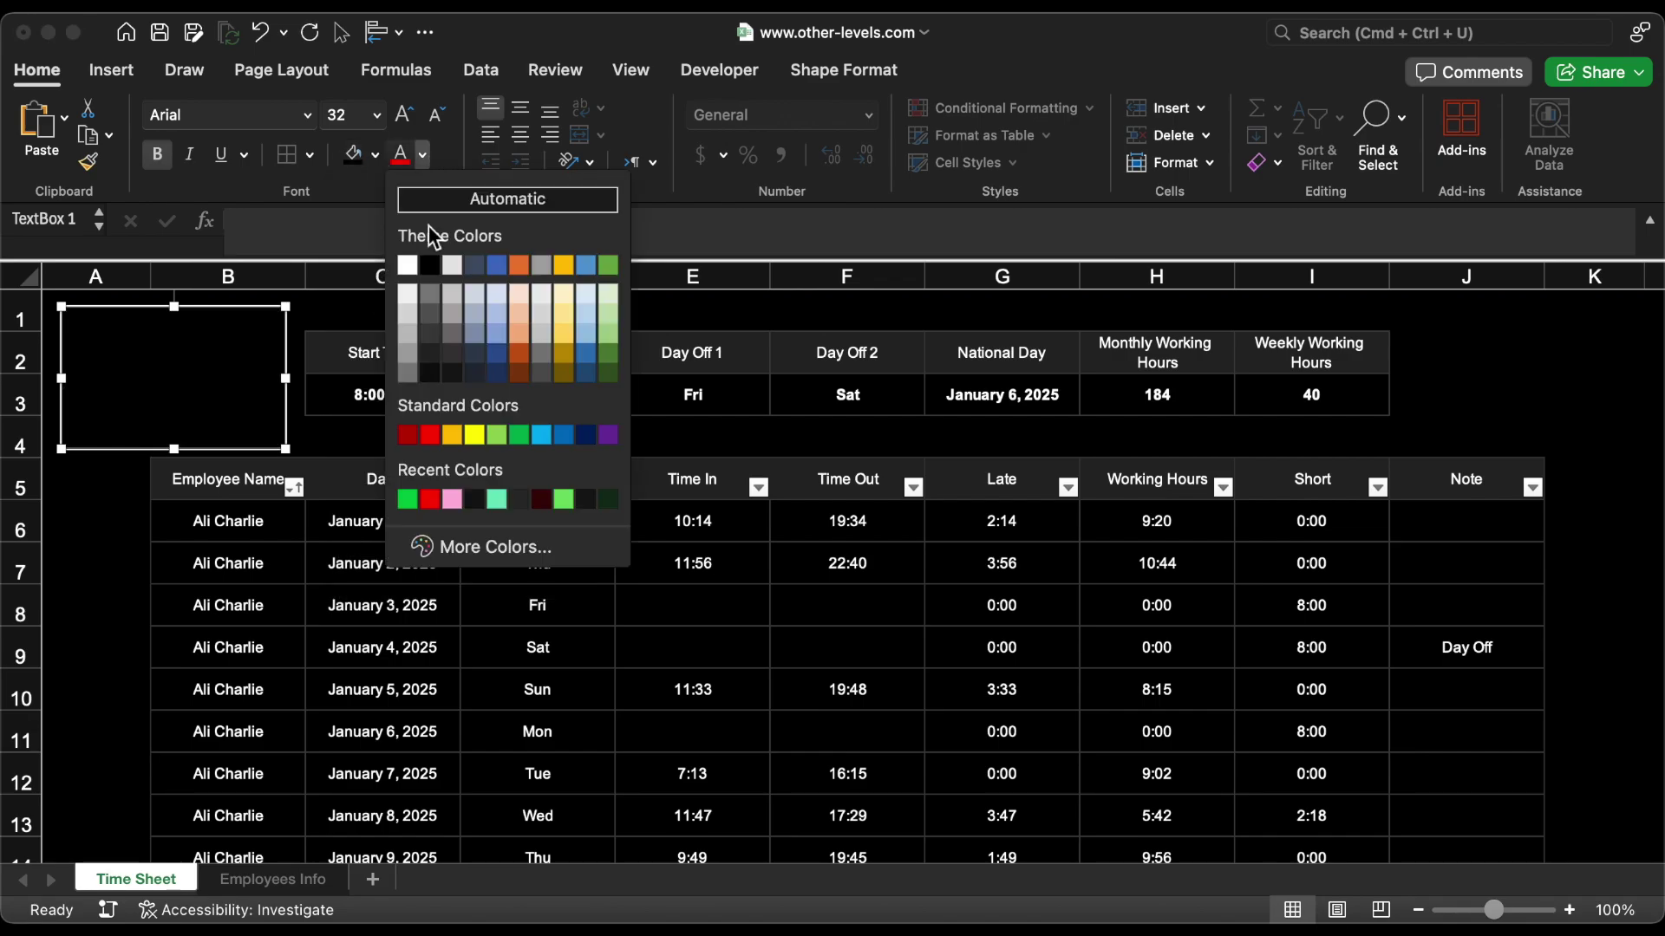
{"action": "left_click", "coordinate": [407, 264]}
{"action": "left_click", "coordinate": [832, 72]}
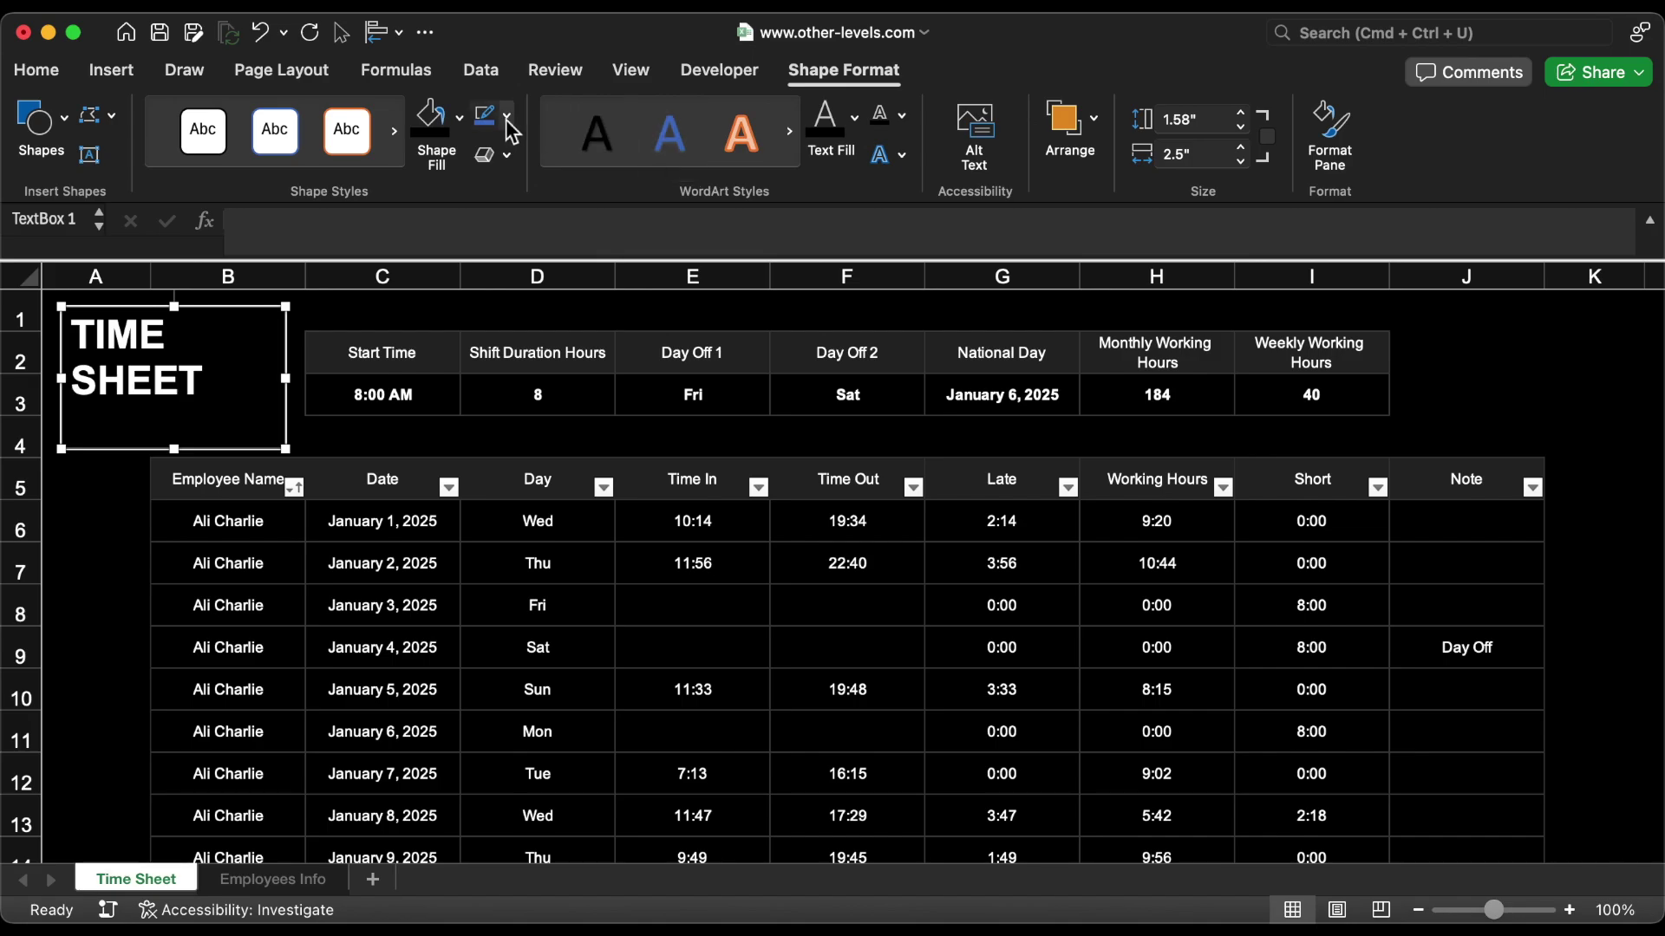
{"action": "left_click", "coordinate": [507, 116]}
{"action": "left_click", "coordinate": [532, 188]}
Step: Slightly increase the heights of table header row 5 and settings label row 2
{"action": "left_click", "coordinate": [86, 481]}
{"action": "left_click_drag", "start_coordinate": [21, 500], "coordinate": [29, 502]}
{"action": "left_click_drag", "start_coordinate": [23, 373], "coordinate": [32, 379]}
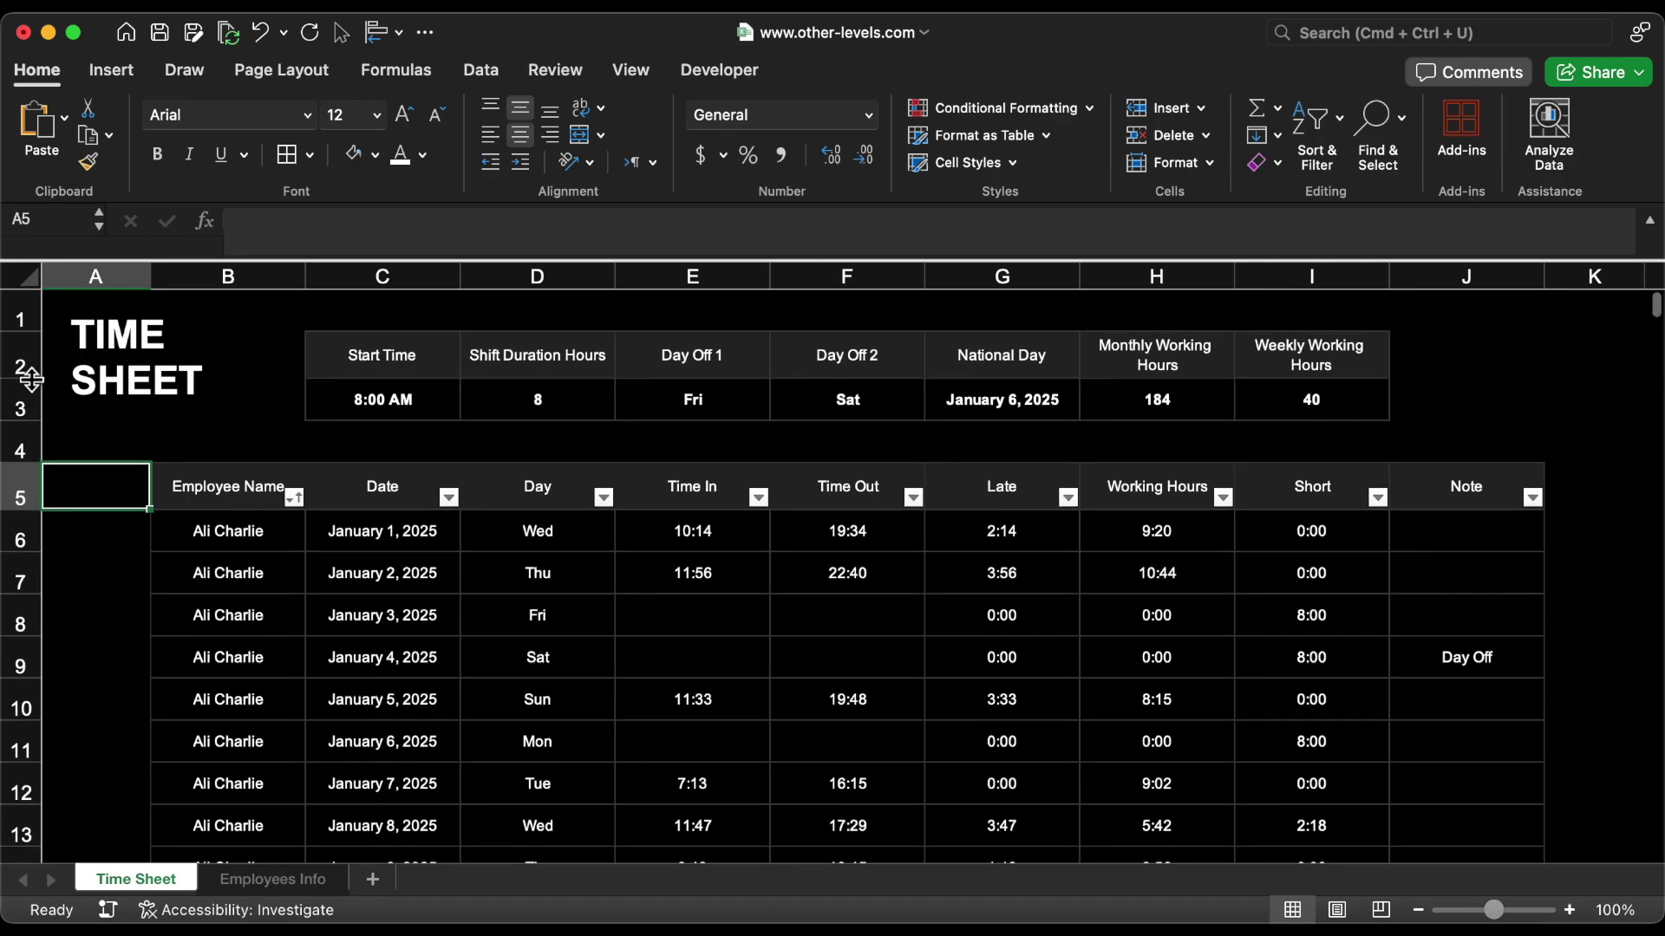
Step: On the Employees Info sheet, insert a blank column before Name and a blank row above the table headers
{"action": "left_click", "coordinate": [253, 881]}
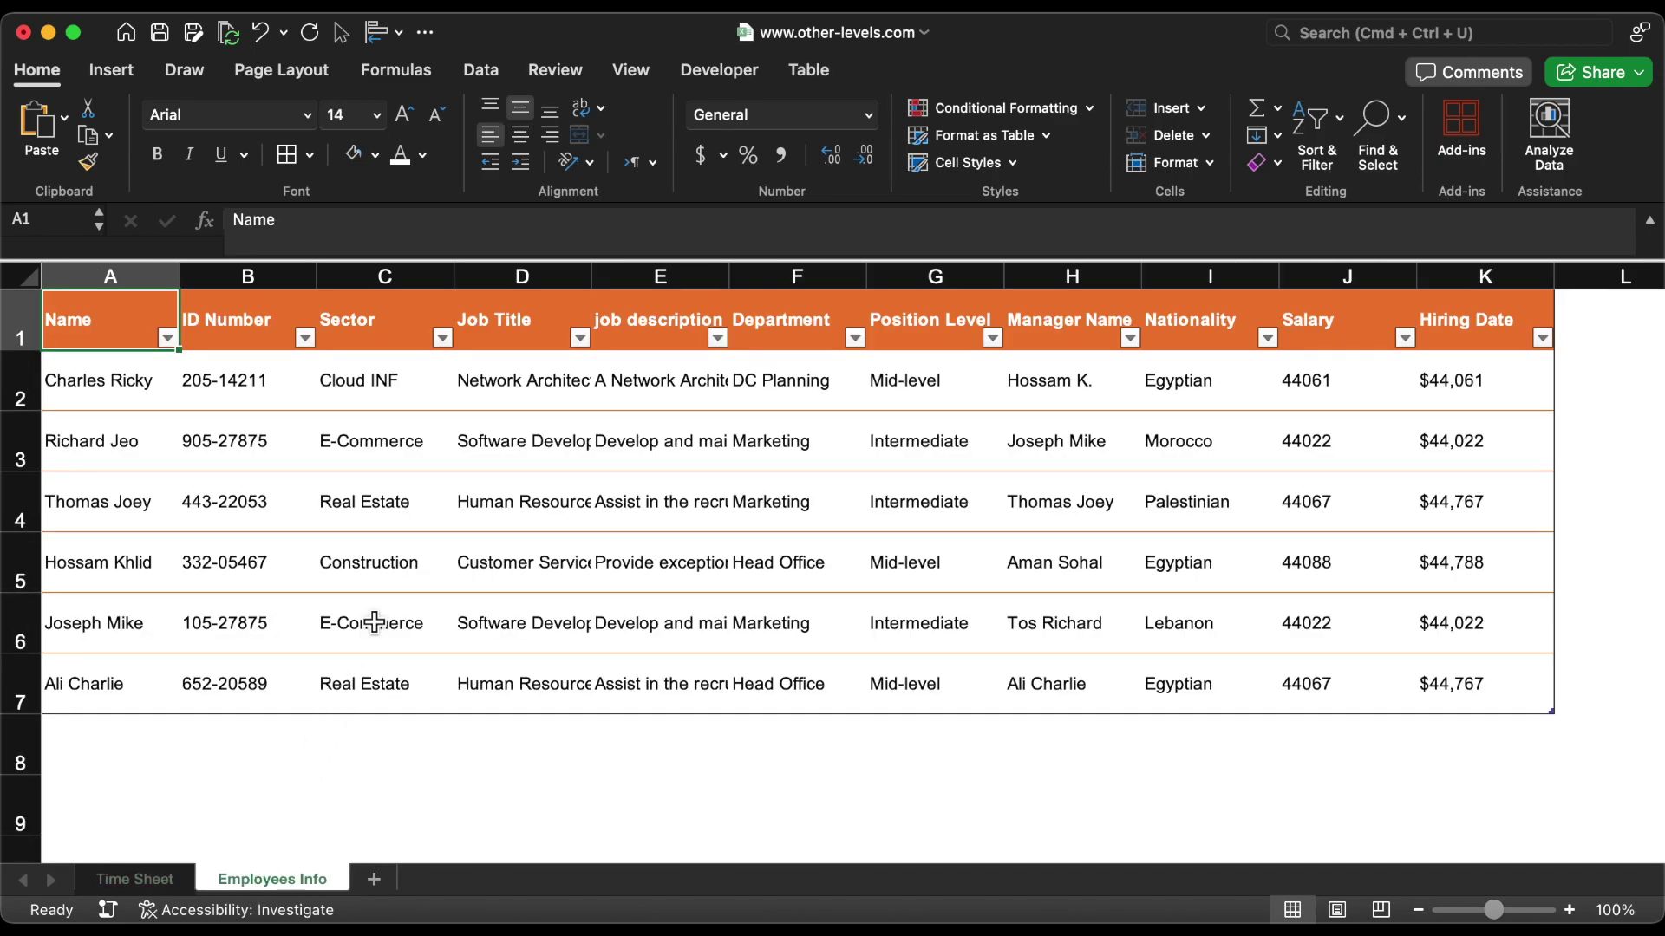
{"action": "left_click", "coordinate": [111, 275]}
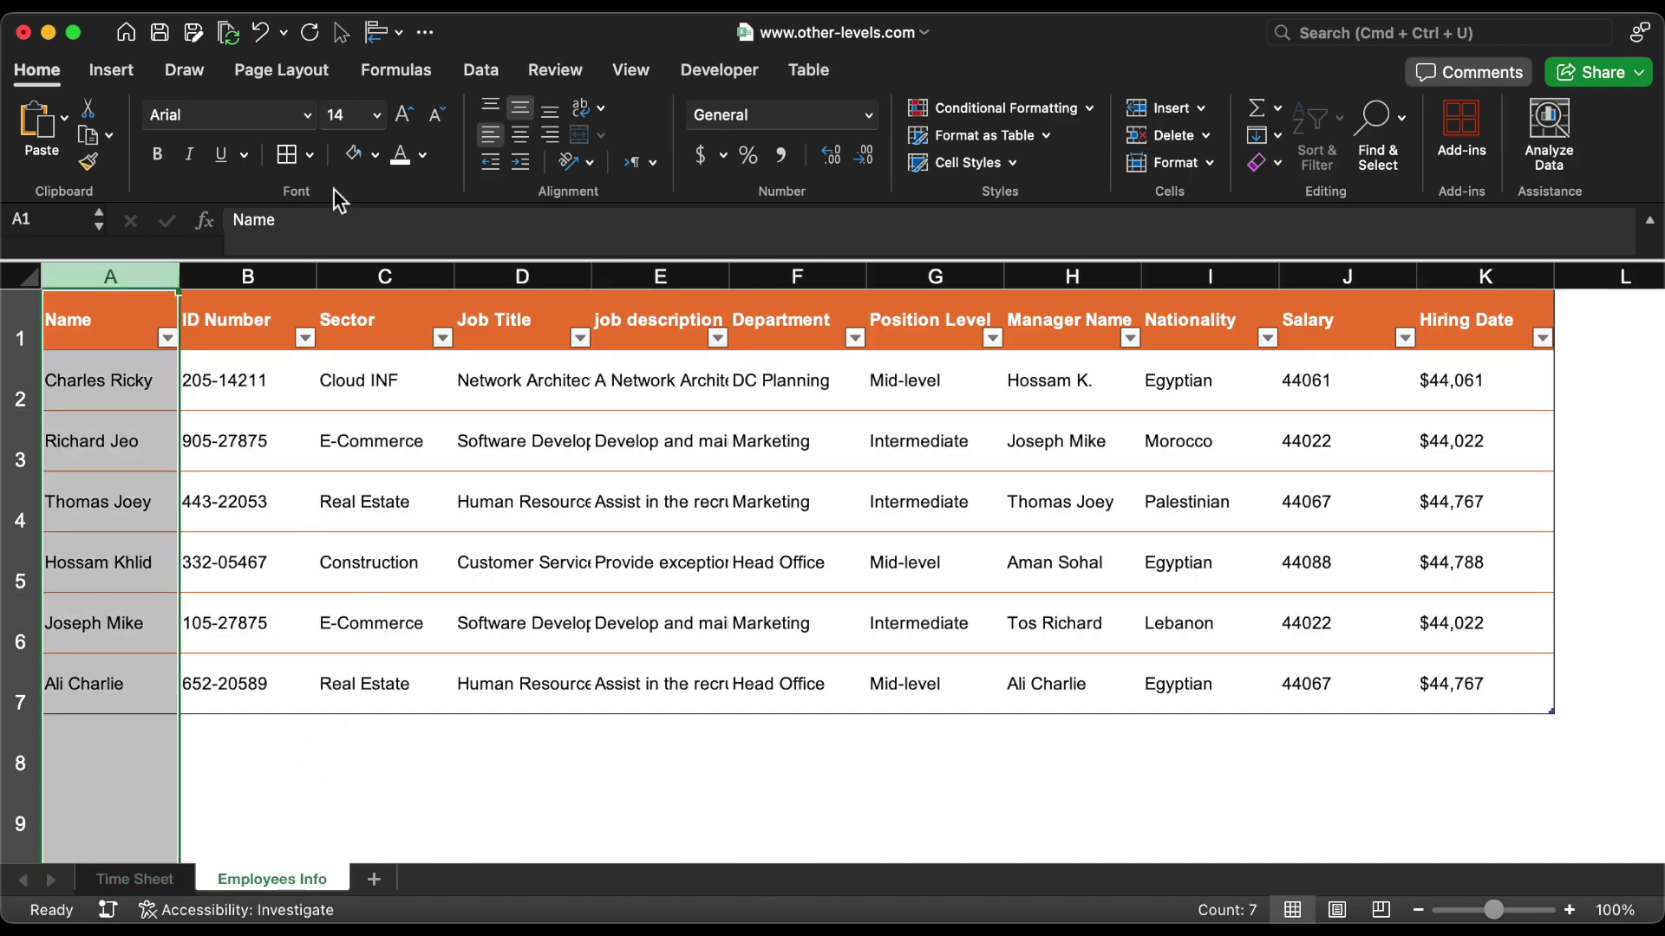
{"action": "left_click", "coordinate": [1134, 115]}
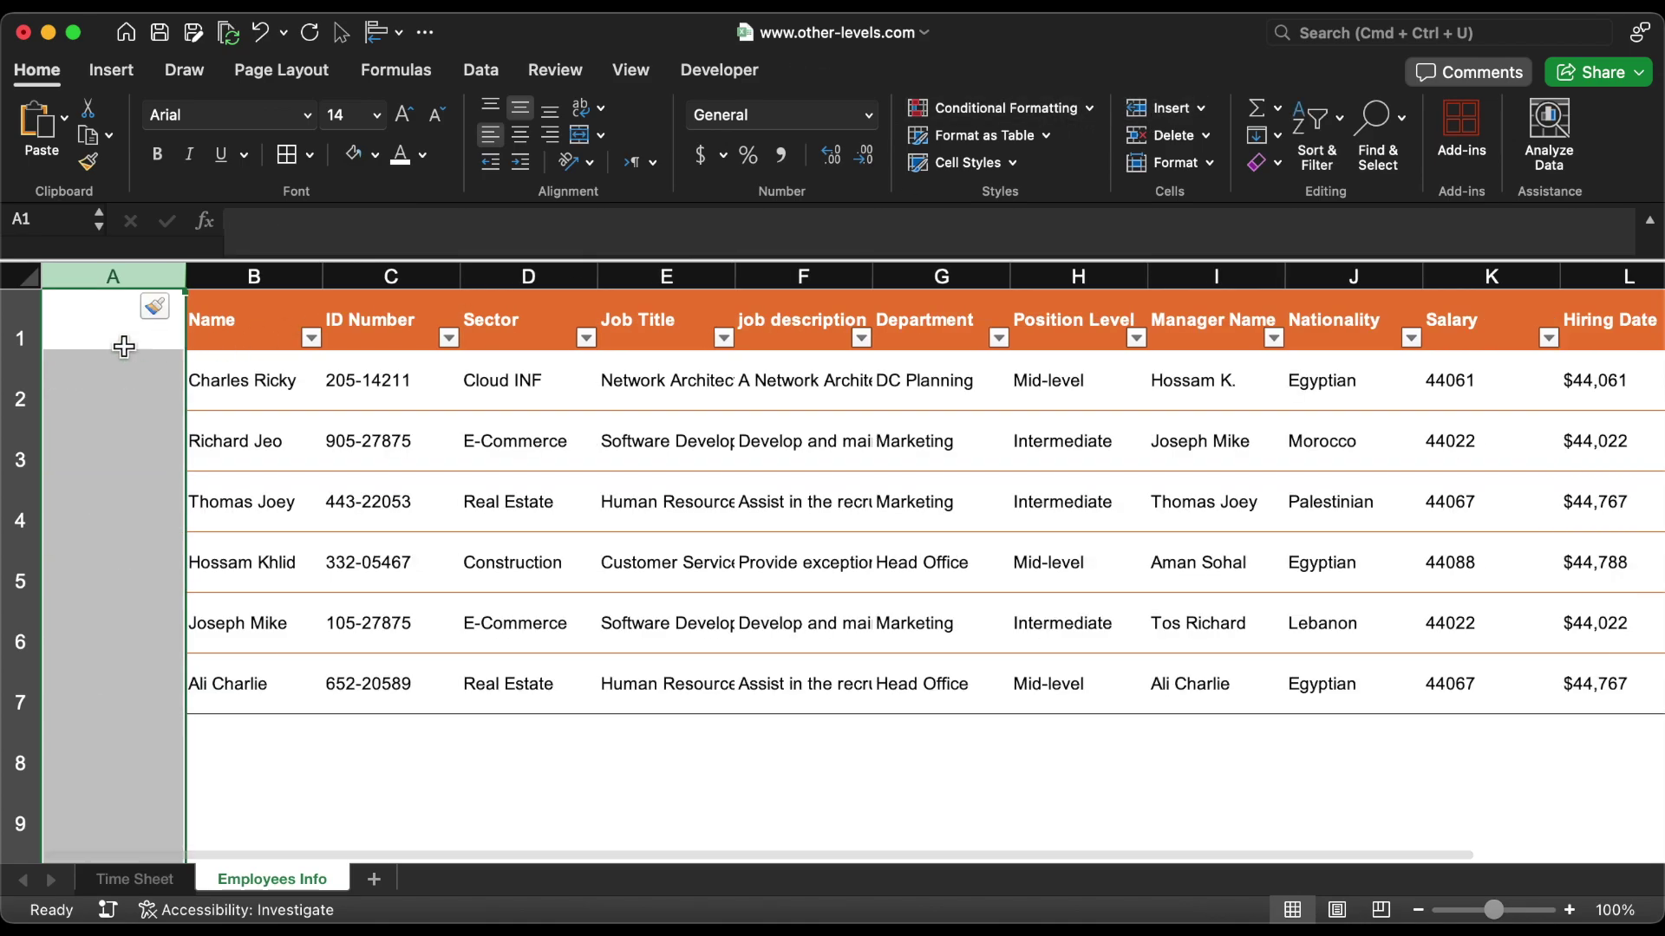
{"action": "left_click", "coordinate": [37, 322]}
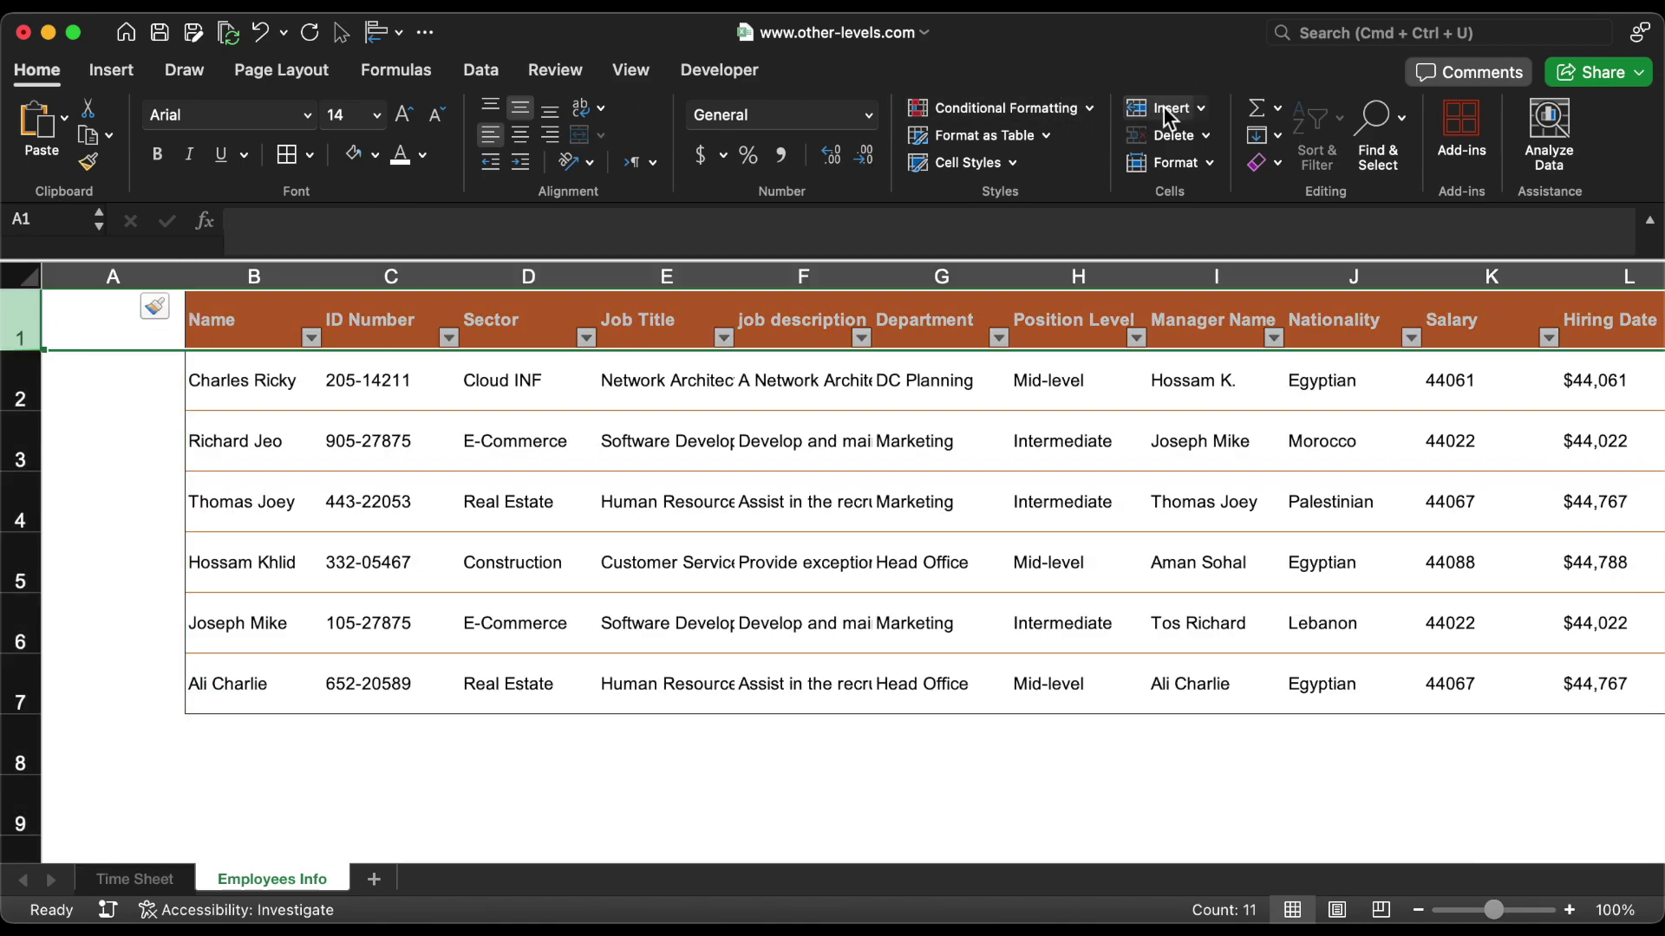
{"action": "left_click", "coordinate": [1164, 107]}
Step: Center the contents of the entire Employees Info sheet horizontally and set the font size to 12
{"action": "key", "text": "super+a"}
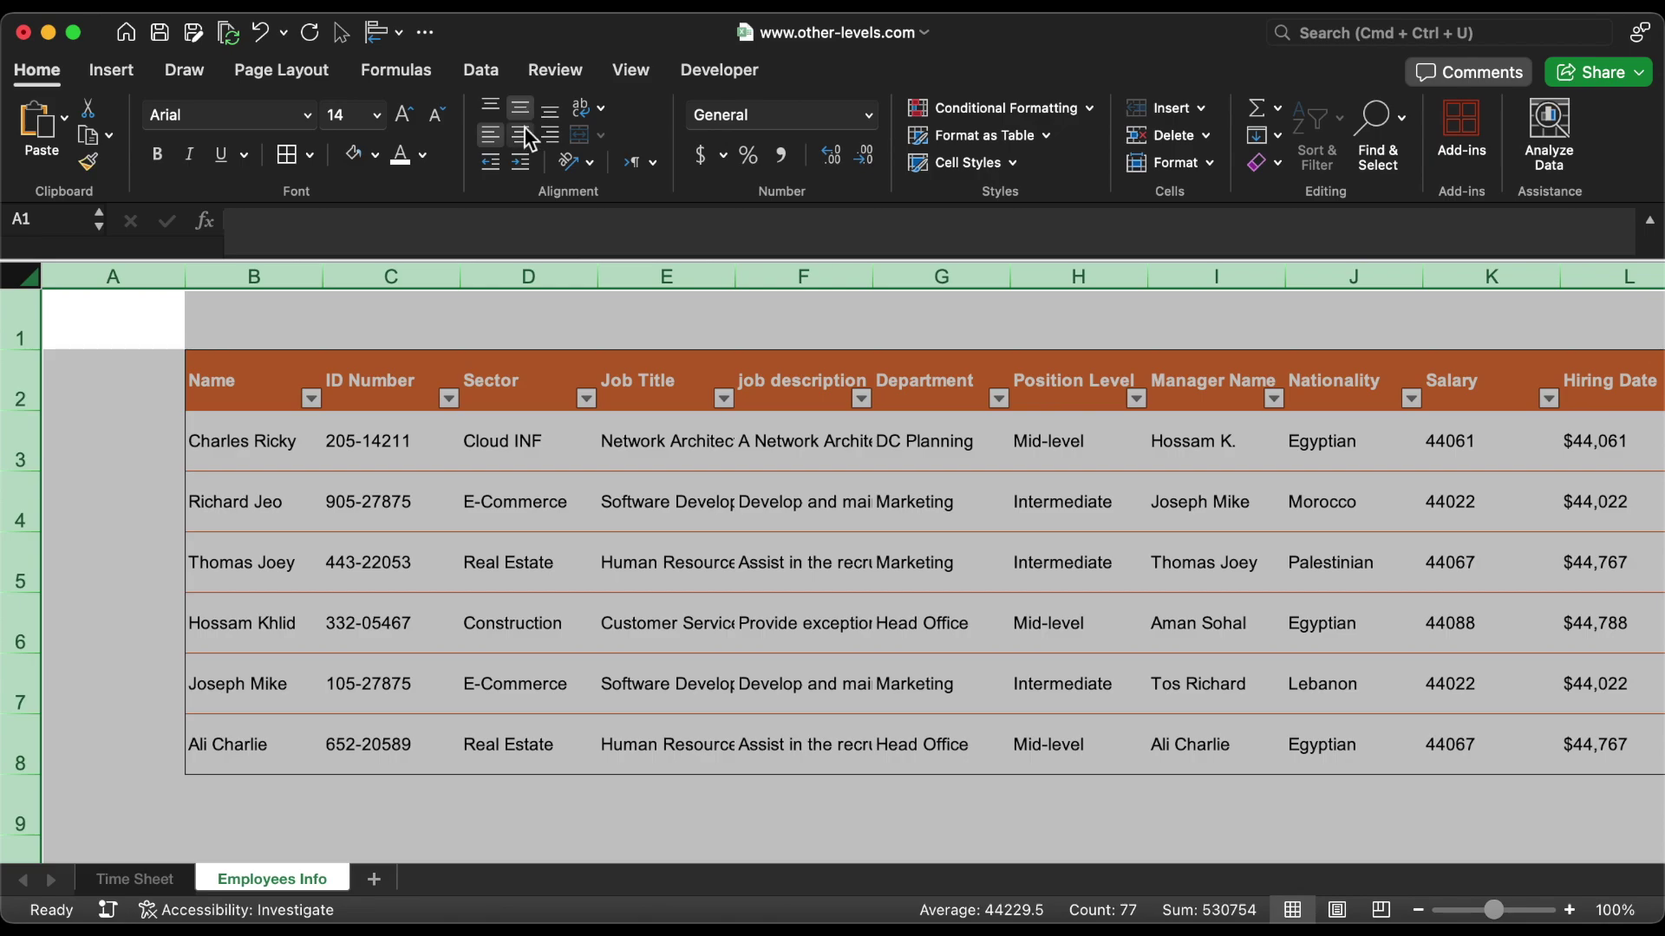
{"action": "left_click", "coordinate": [523, 135]}
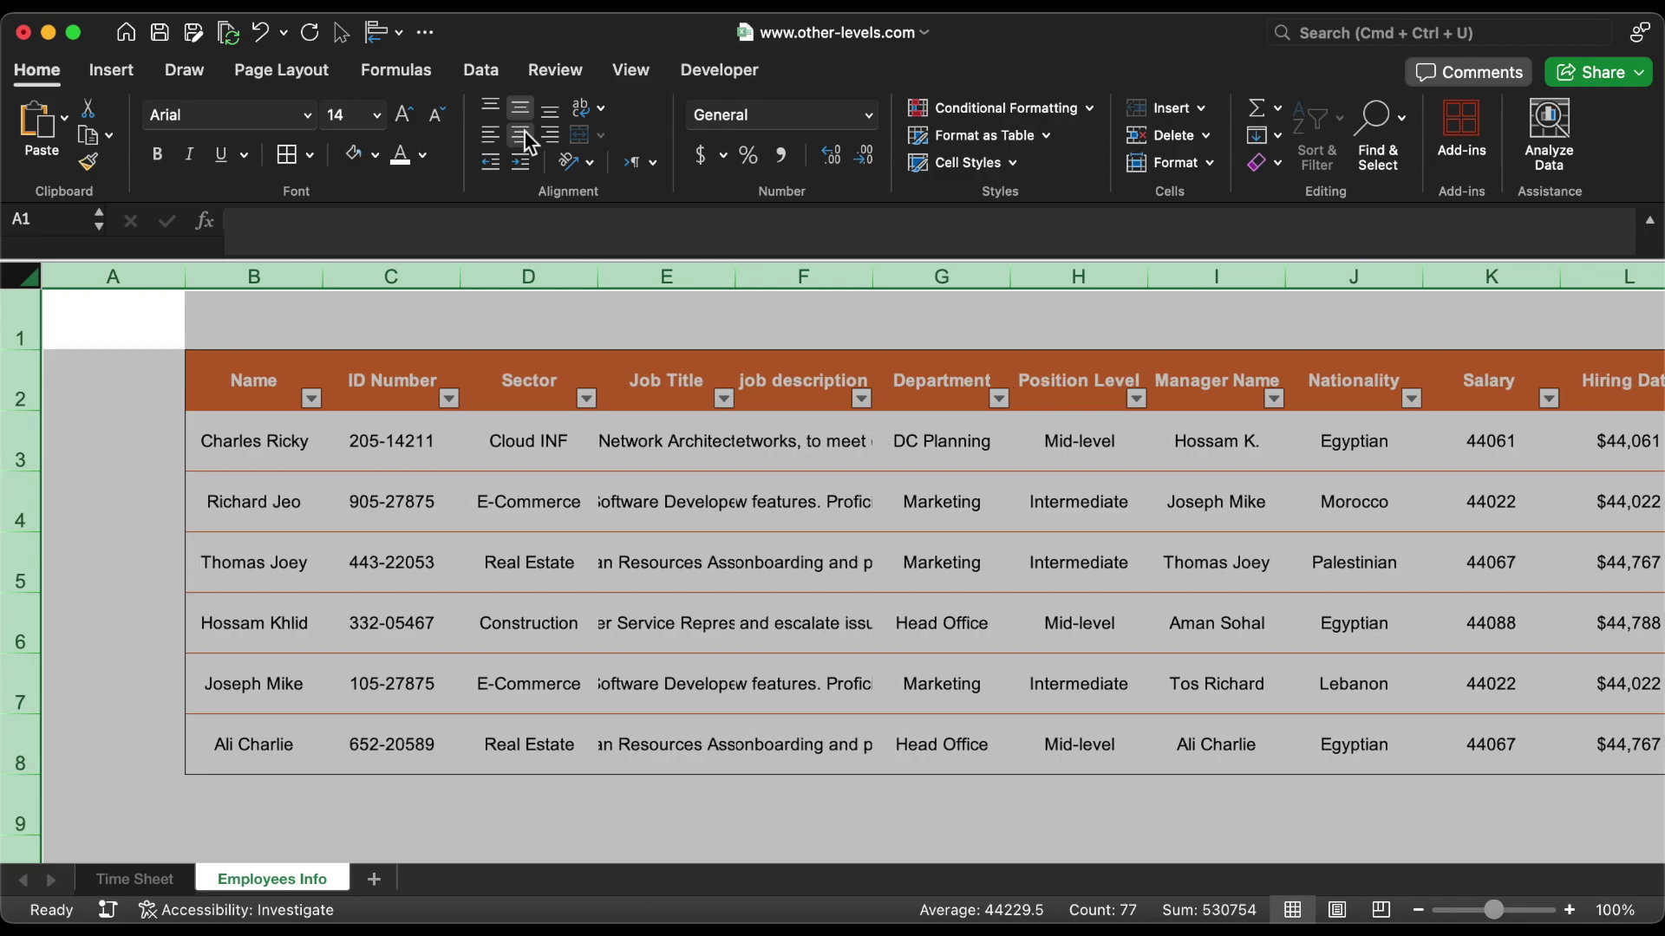
{"action": "left_click", "coordinate": [376, 114]}
{"action": "left_click", "coordinate": [373, 269]}
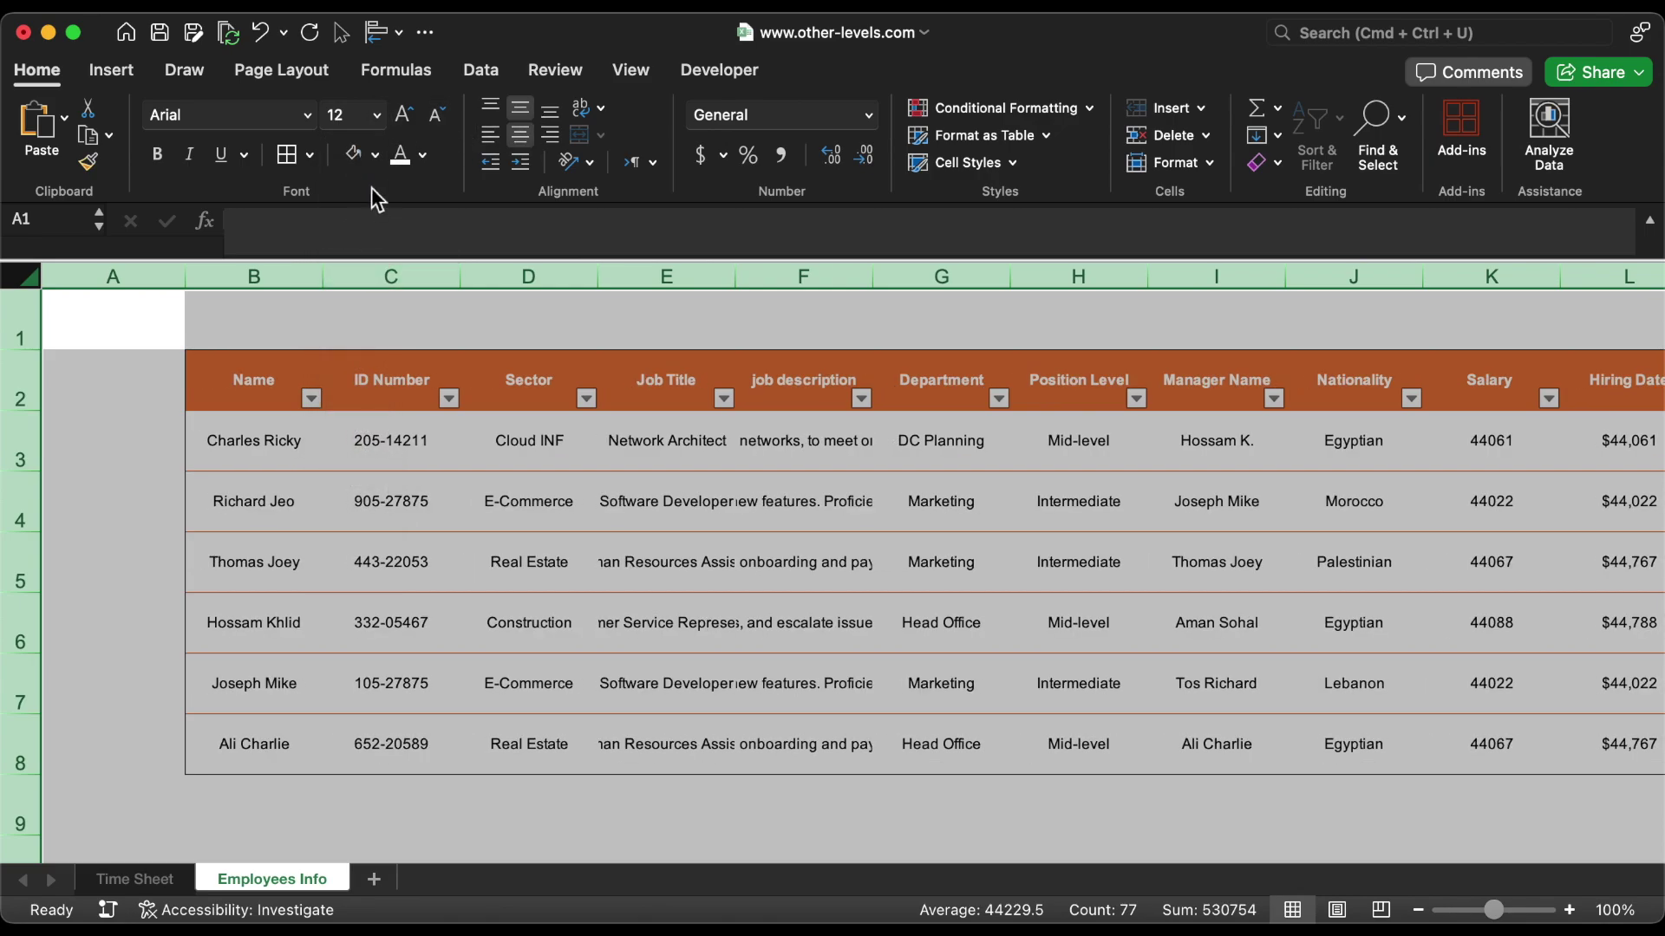
Step: Fill the entire Employees Info sheet with black and make its text white
{"action": "left_click", "coordinate": [375, 155]}
{"action": "left_click", "coordinate": [383, 264]}
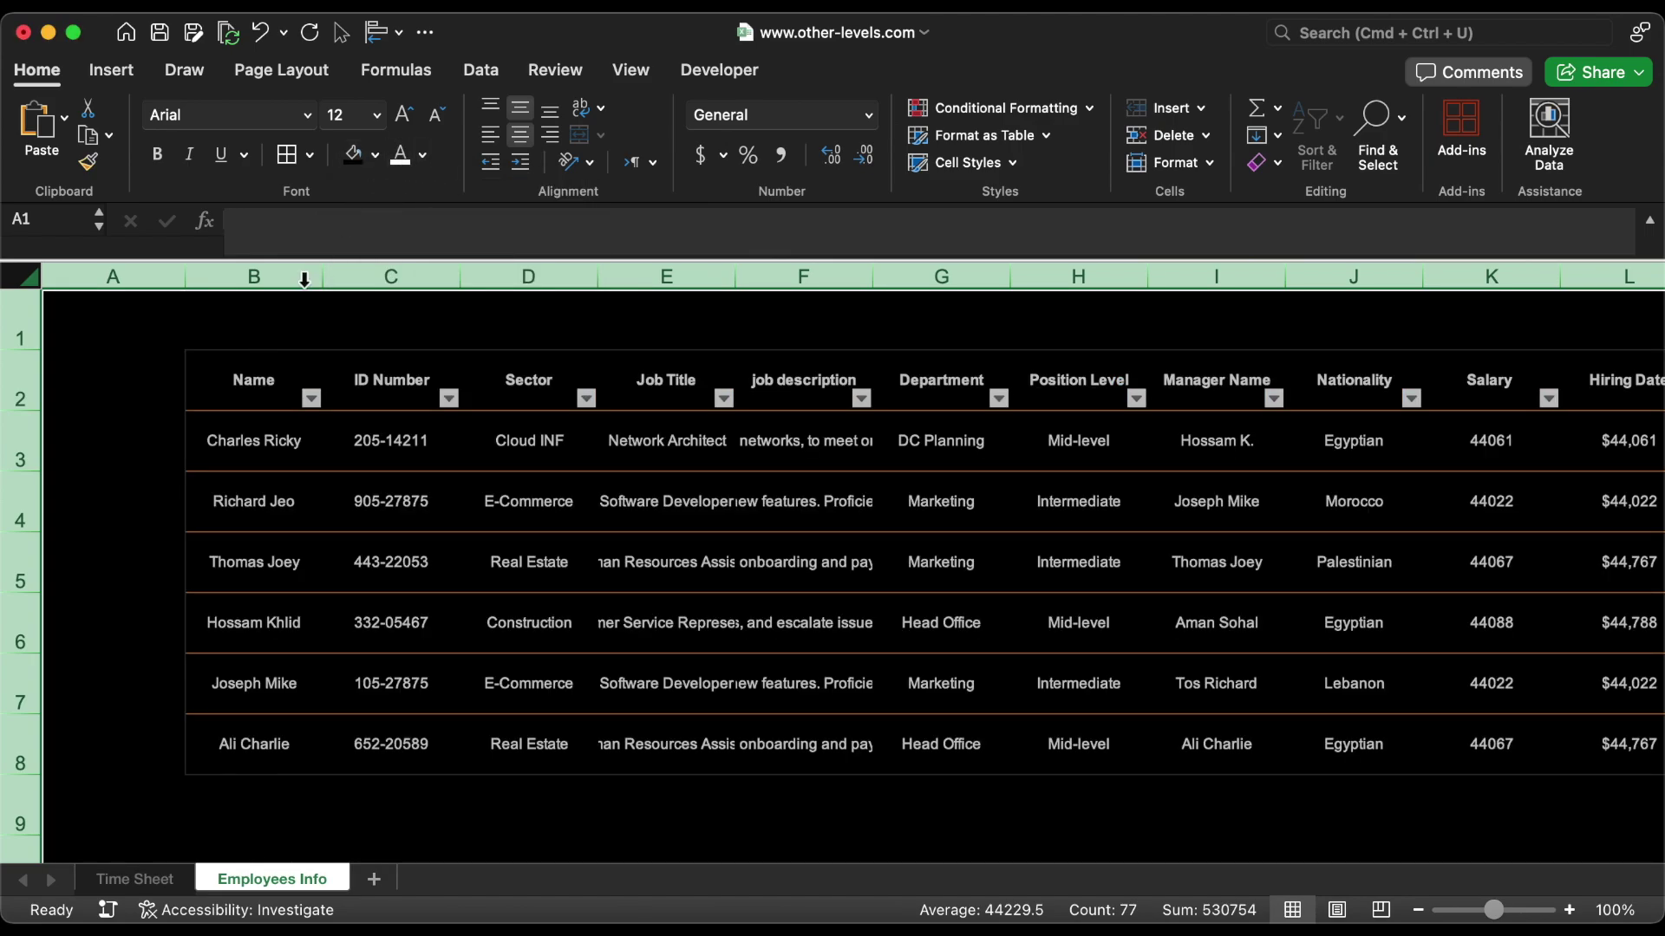
Step: Restyle the Employees Info table with the plain uncolored Light table style
{"action": "left_click", "coordinate": [211, 363]}
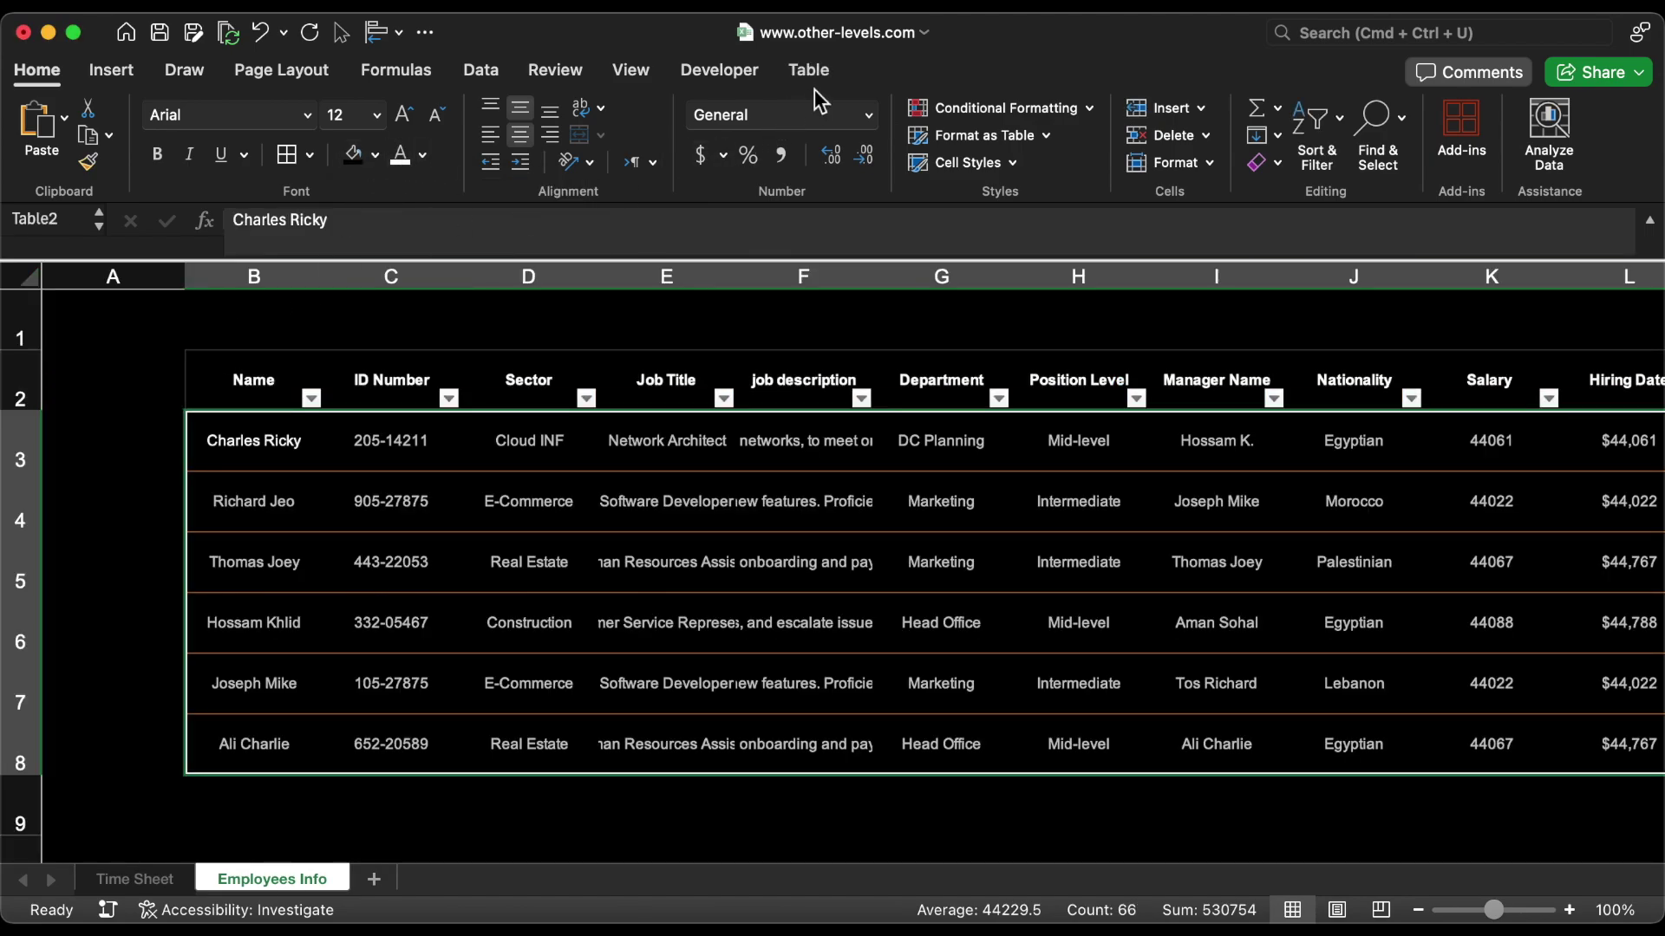
{"action": "left_click", "coordinate": [809, 71]}
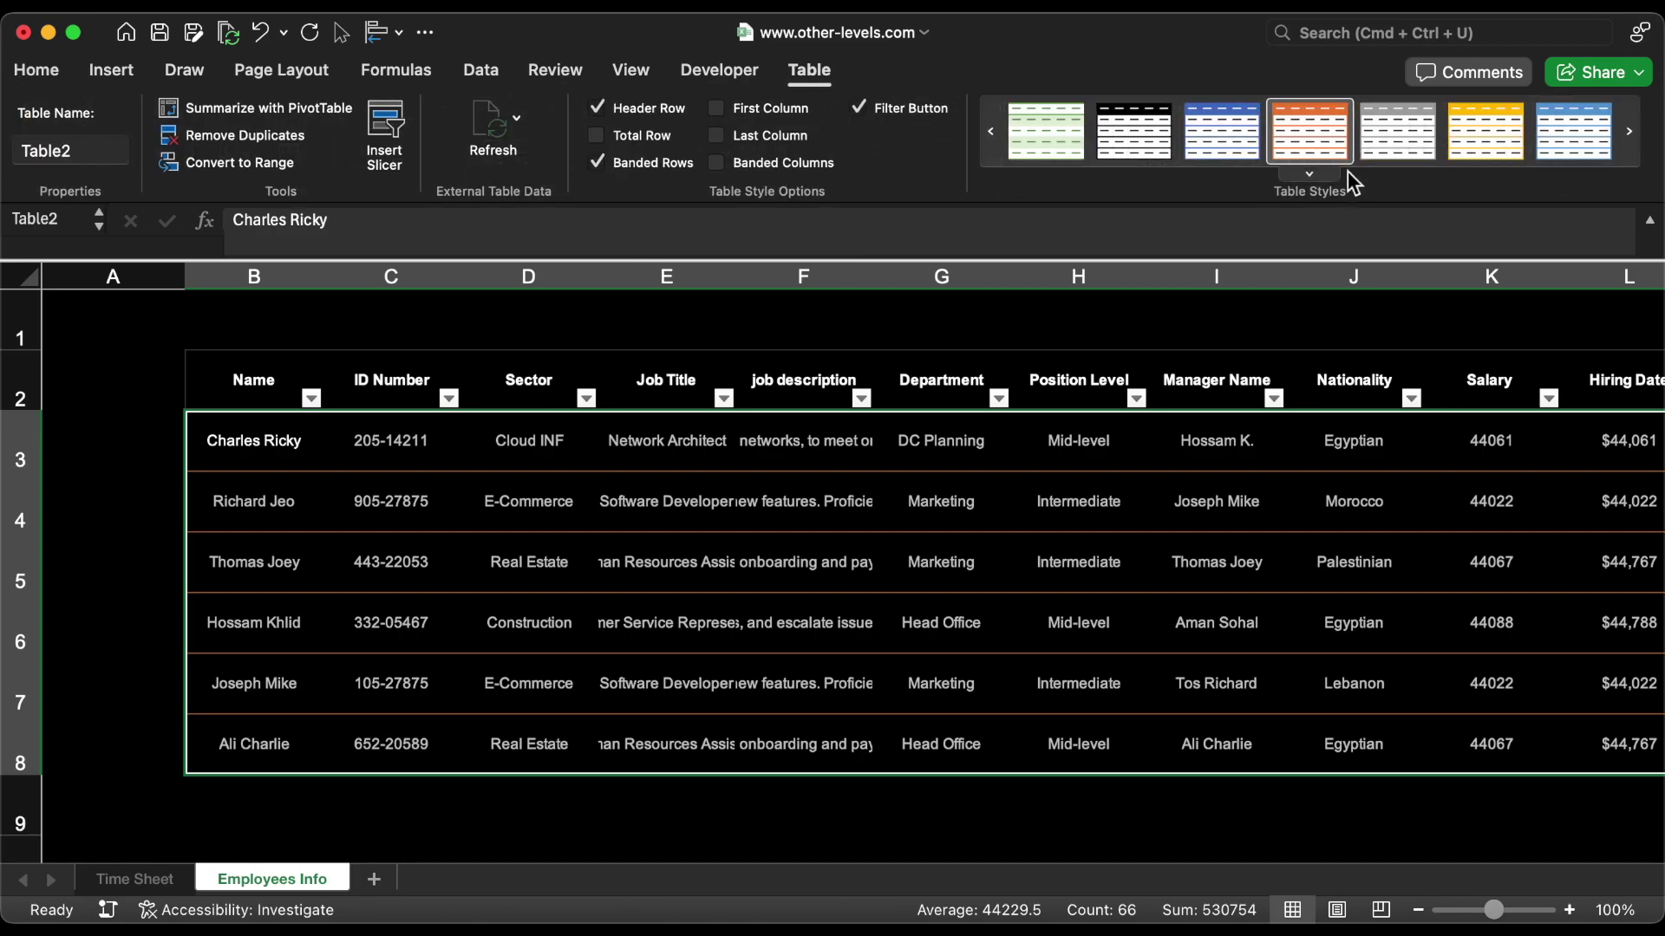
{"action": "left_click", "coordinate": [1311, 173]}
{"action": "left_click", "coordinate": [1046, 269]}
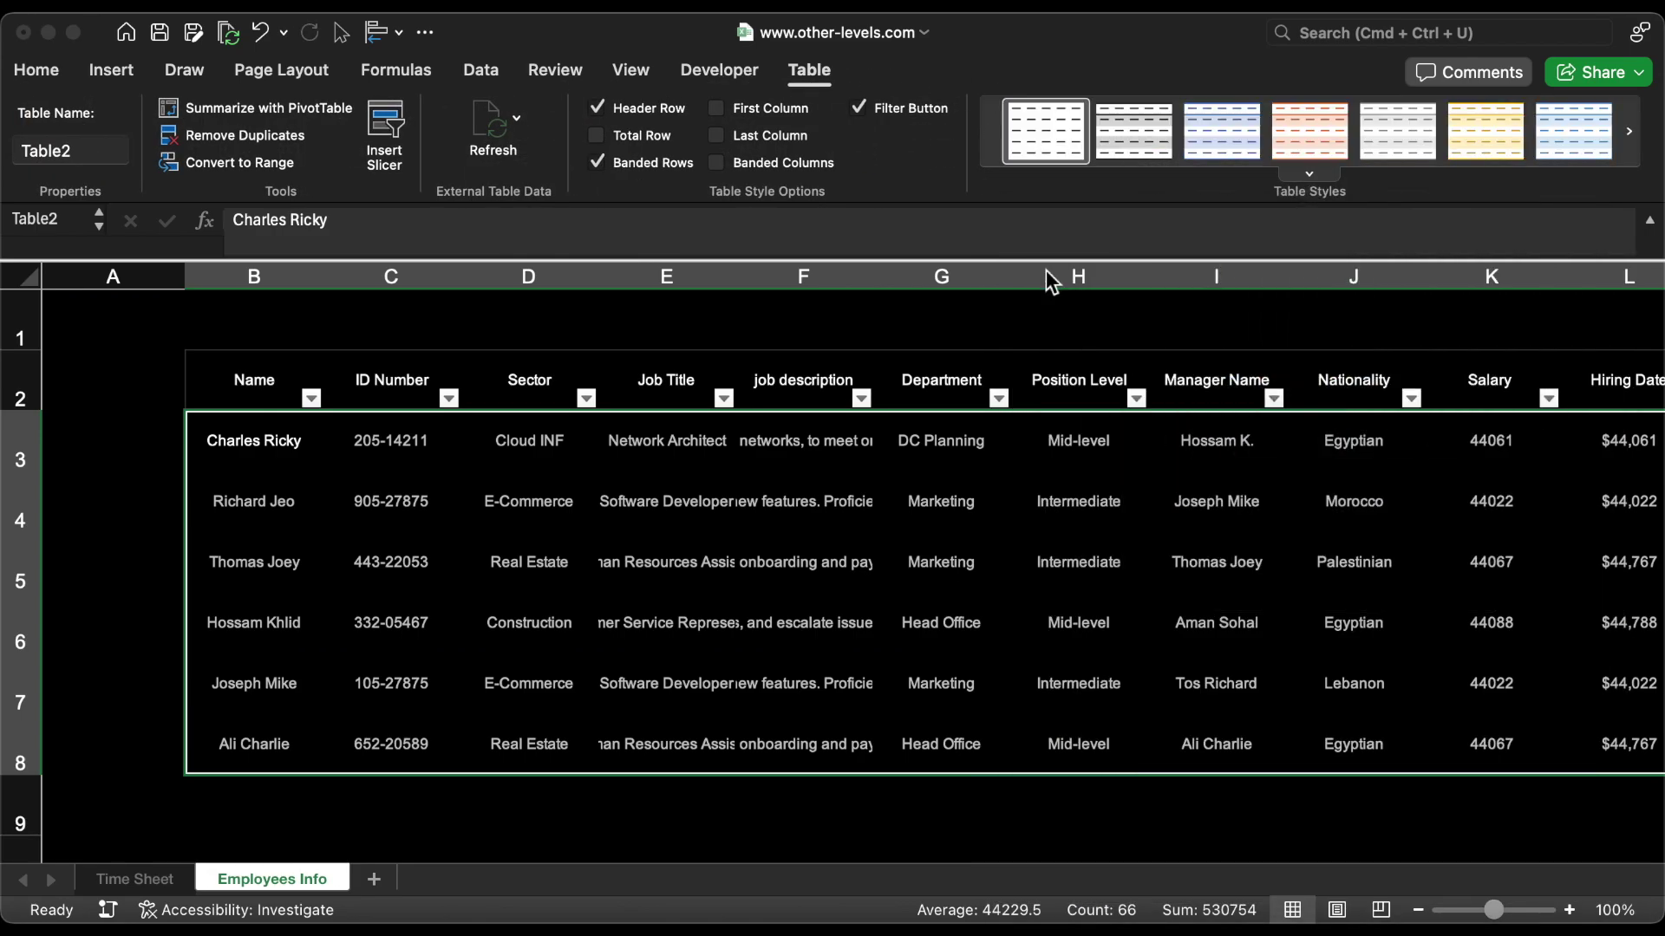
Step: Apply cell borders to the employee table's data rows and fill its header row with dark gray
{"action": "left_click", "coordinate": [45, 80]}
{"action": "left_click", "coordinate": [295, 161]}
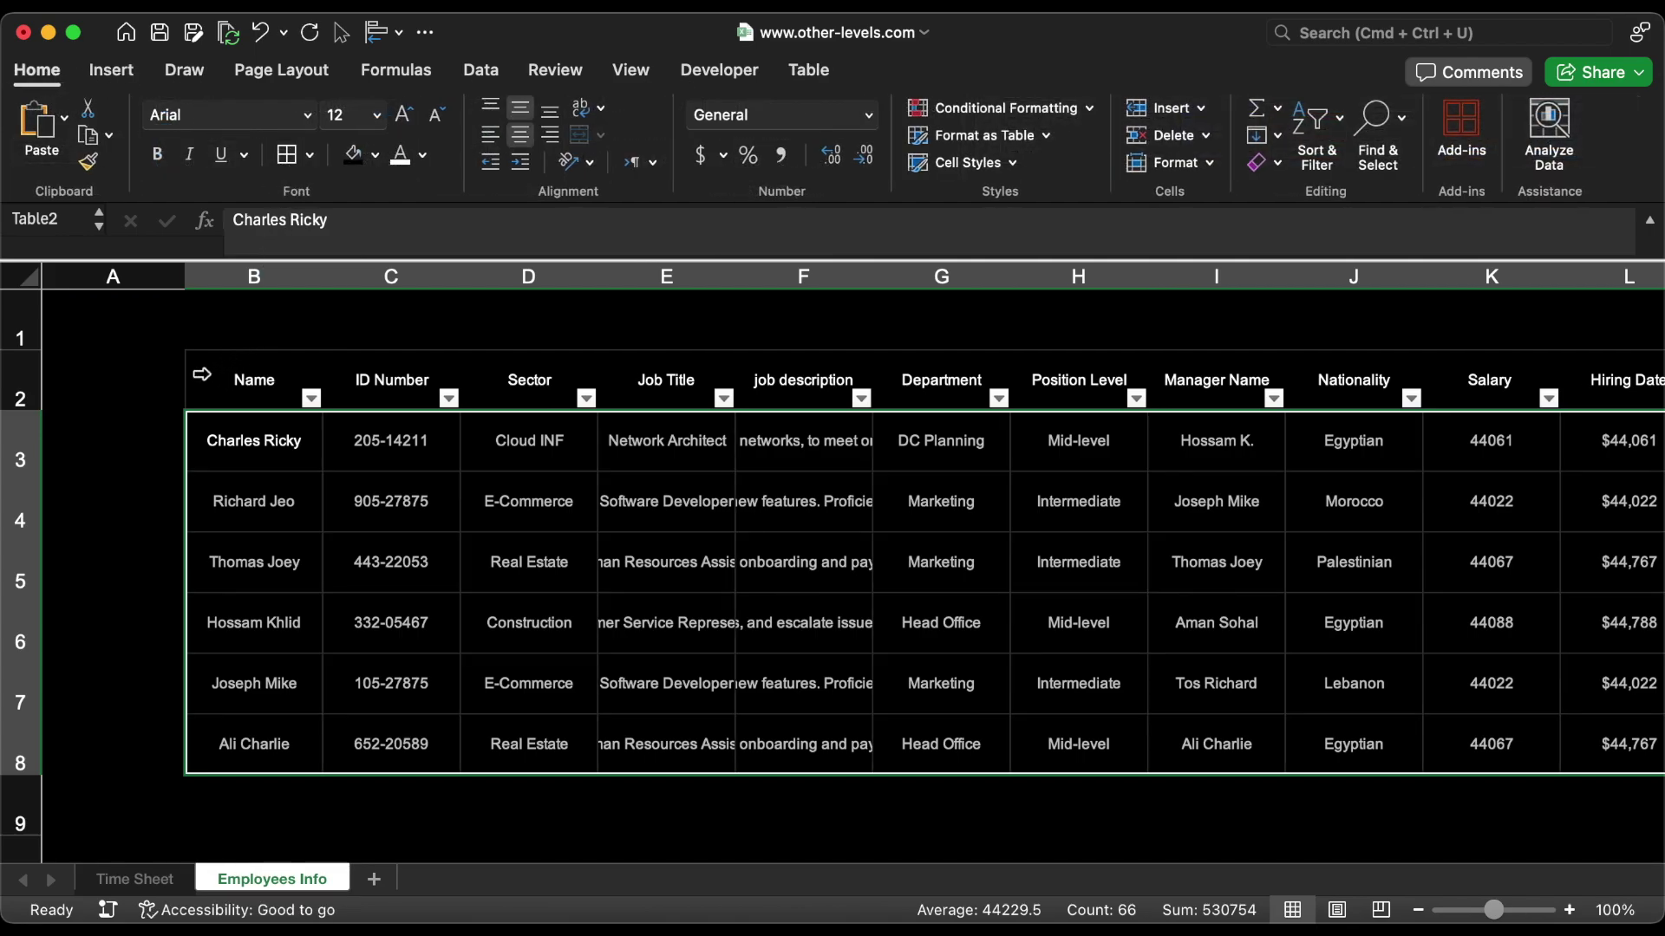
{"action": "left_click", "coordinate": [202, 374]}
{"action": "left_click", "coordinate": [374, 154]}
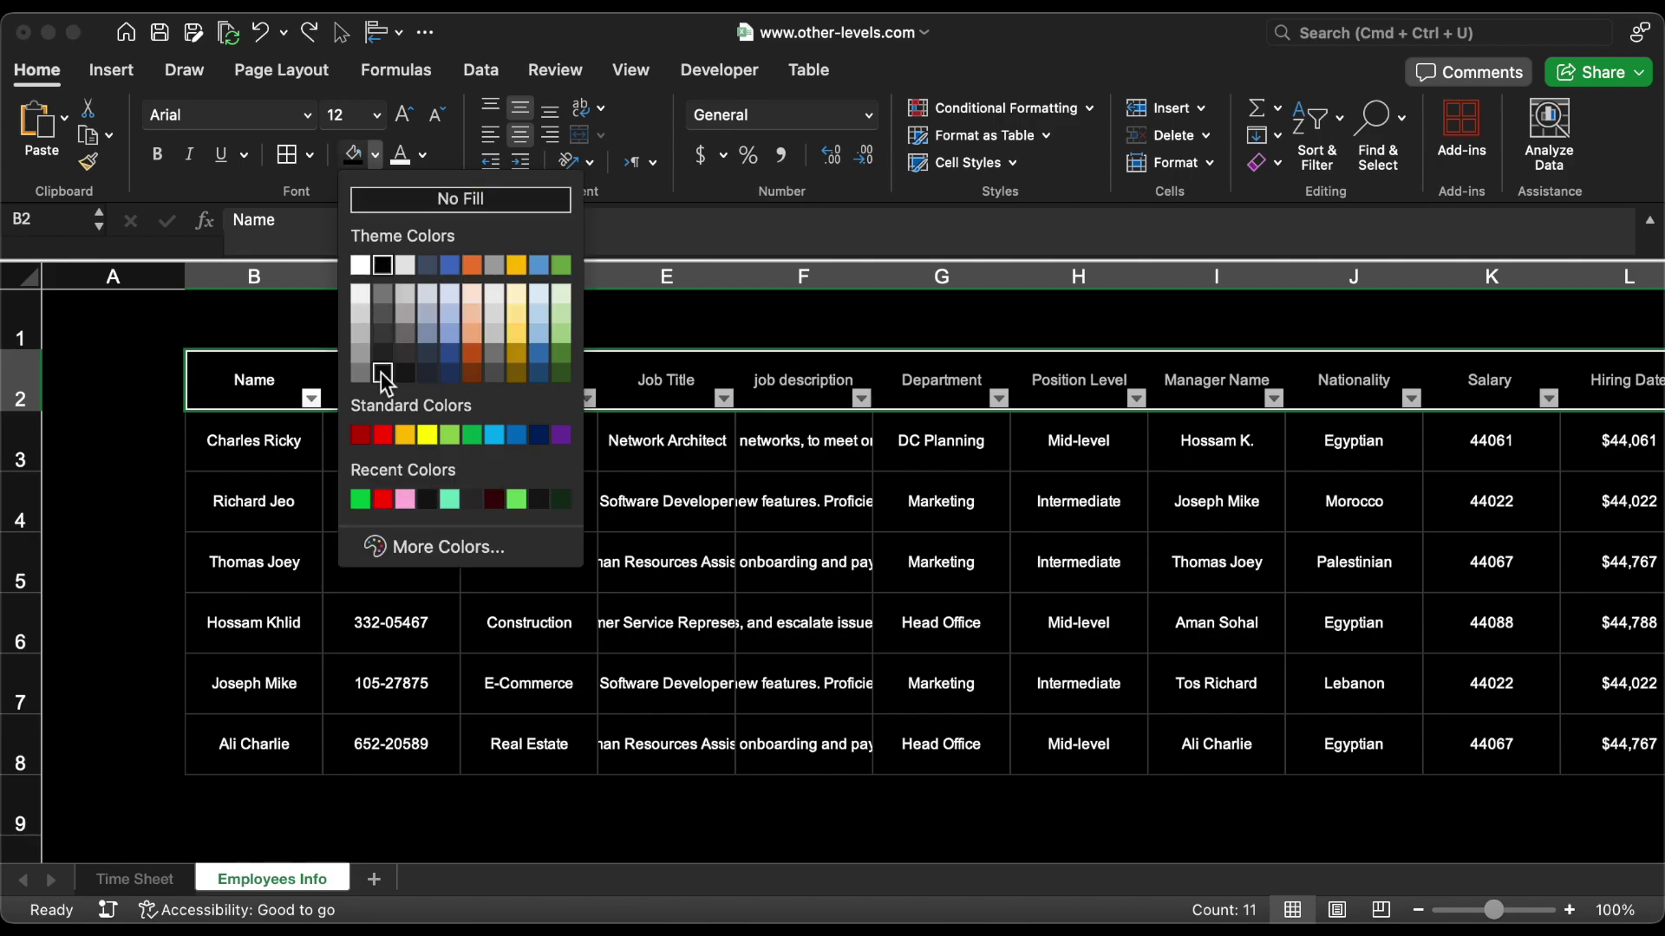
{"action": "left_click", "coordinate": [384, 364]}
Step: Slightly narrow all columns and slightly increase all row heights across the Employees Info sheet
{"action": "left_click", "coordinate": [29, 275]}
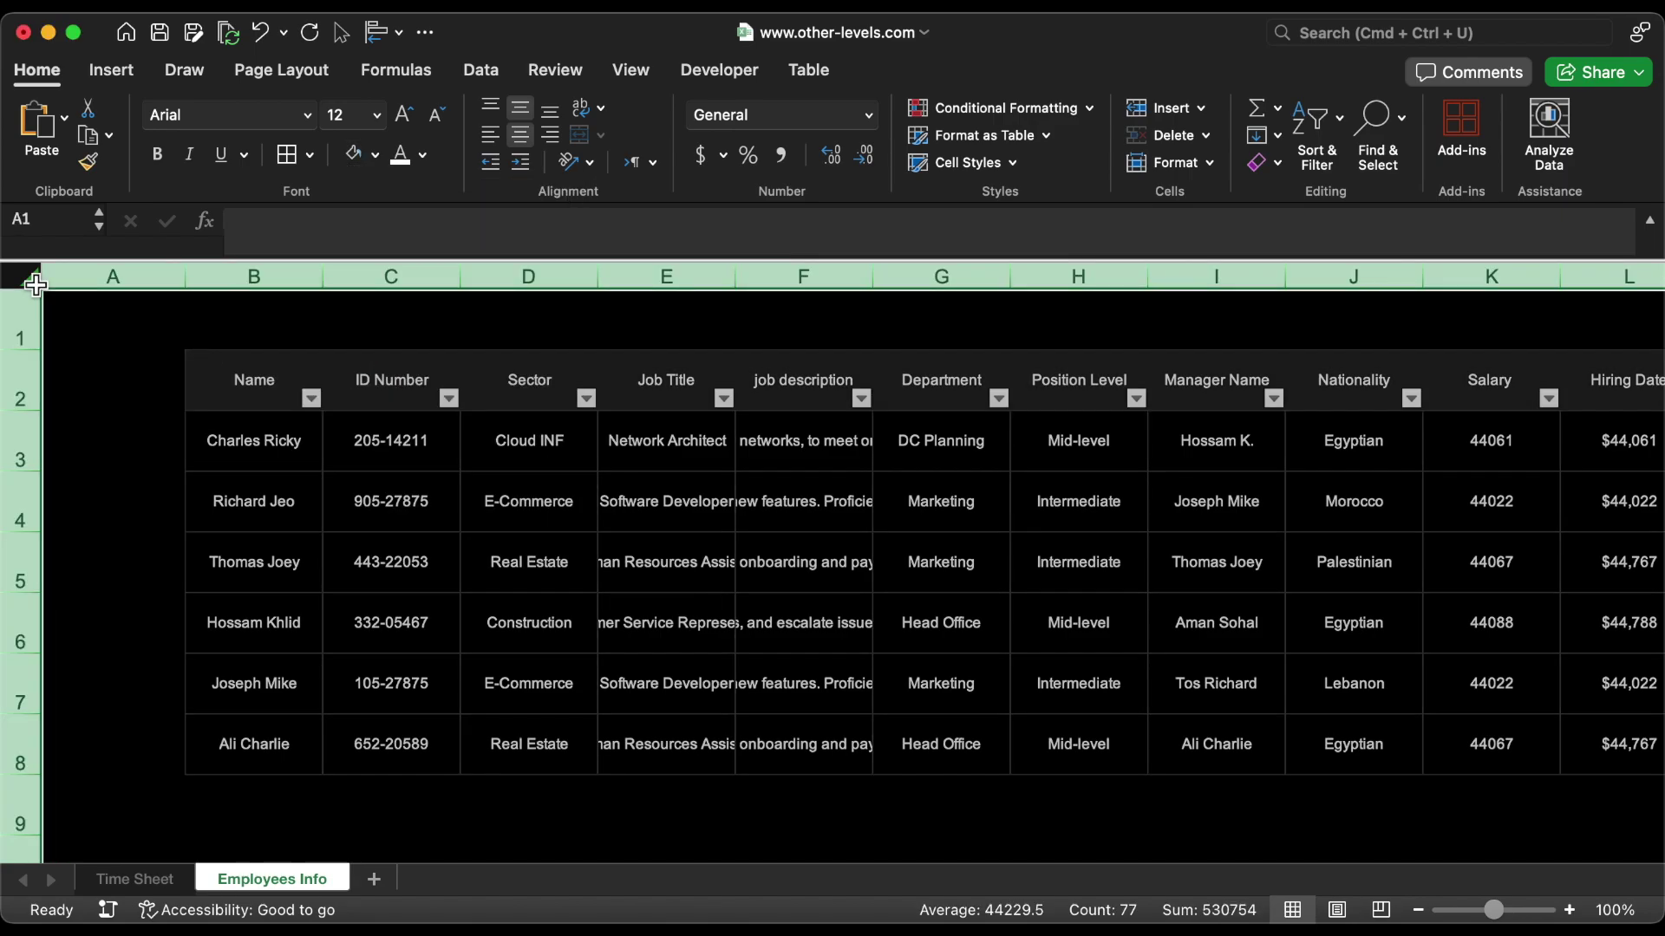
{"action": "left_click_drag", "start_coordinate": [184, 275], "coordinate": [174, 276]}
{"action": "left_click_drag", "start_coordinate": [39, 350], "coordinate": [34, 351]}
Step: Insert two blank rows above the employee table for a sheet title
{"action": "left_click", "coordinate": [21, 325]}
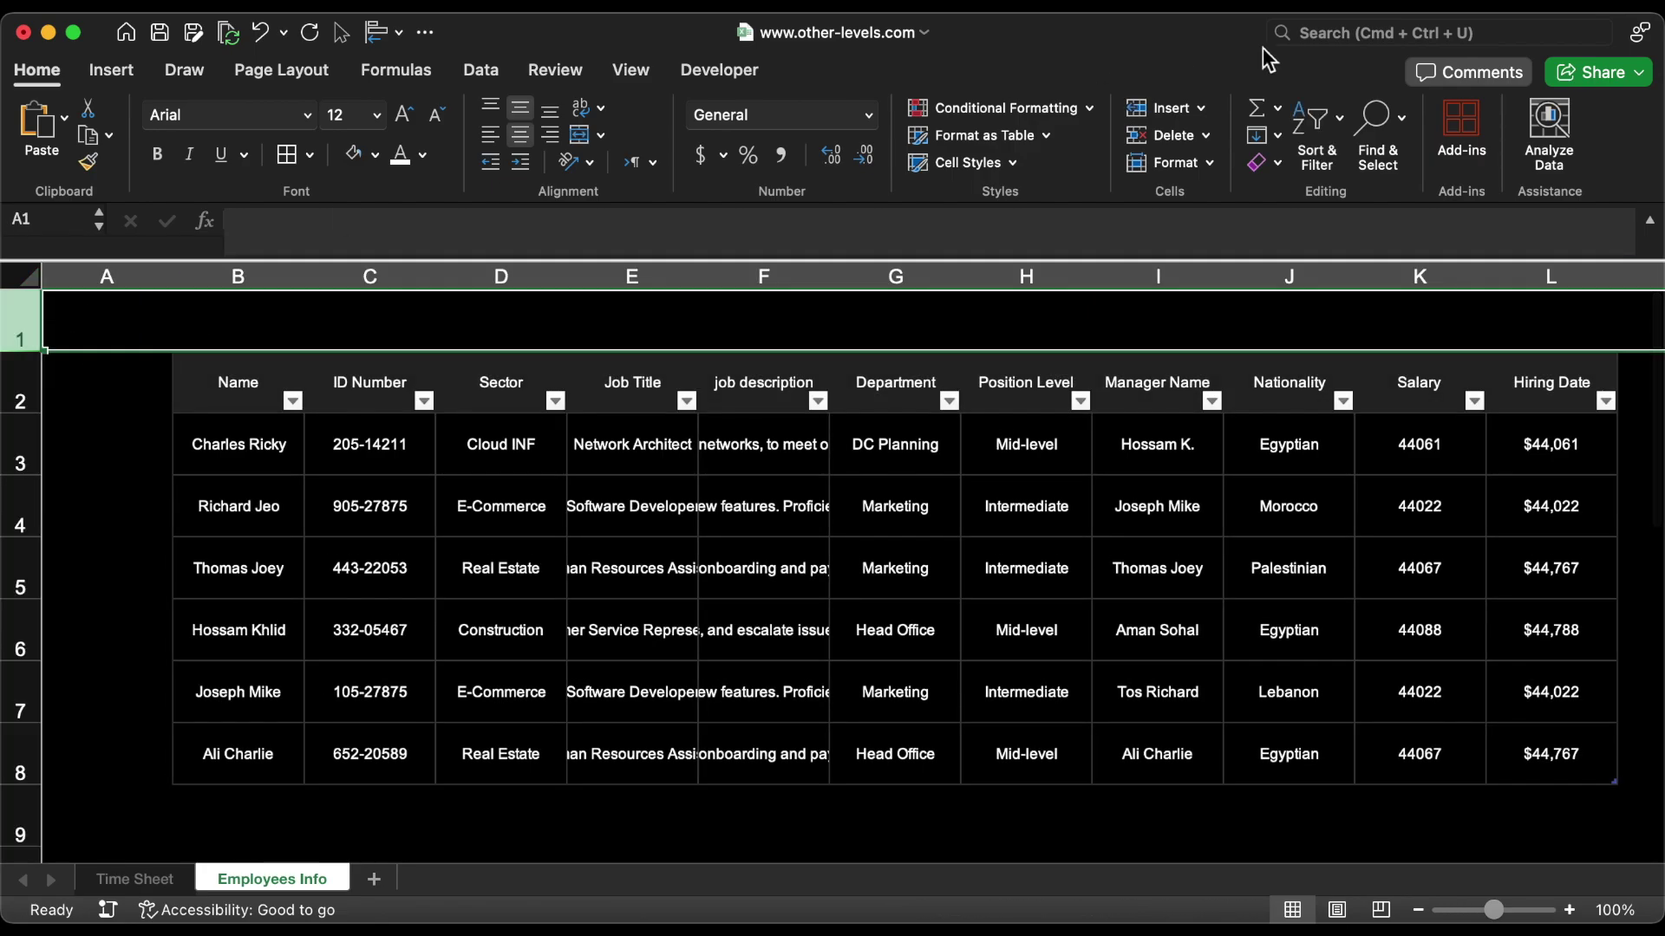
{"action": "left_click", "coordinate": [1162, 109]}
{"action": "left_click", "coordinate": [1162, 109]}
Step: Add the large sheet title "Employees Info." above the table and make the table's header row bold
{"action": "key", "text": "super+v"}
{"action": "type", "text": "Employees Info."}
{"action": "left_click", "coordinate": [260, 520]}
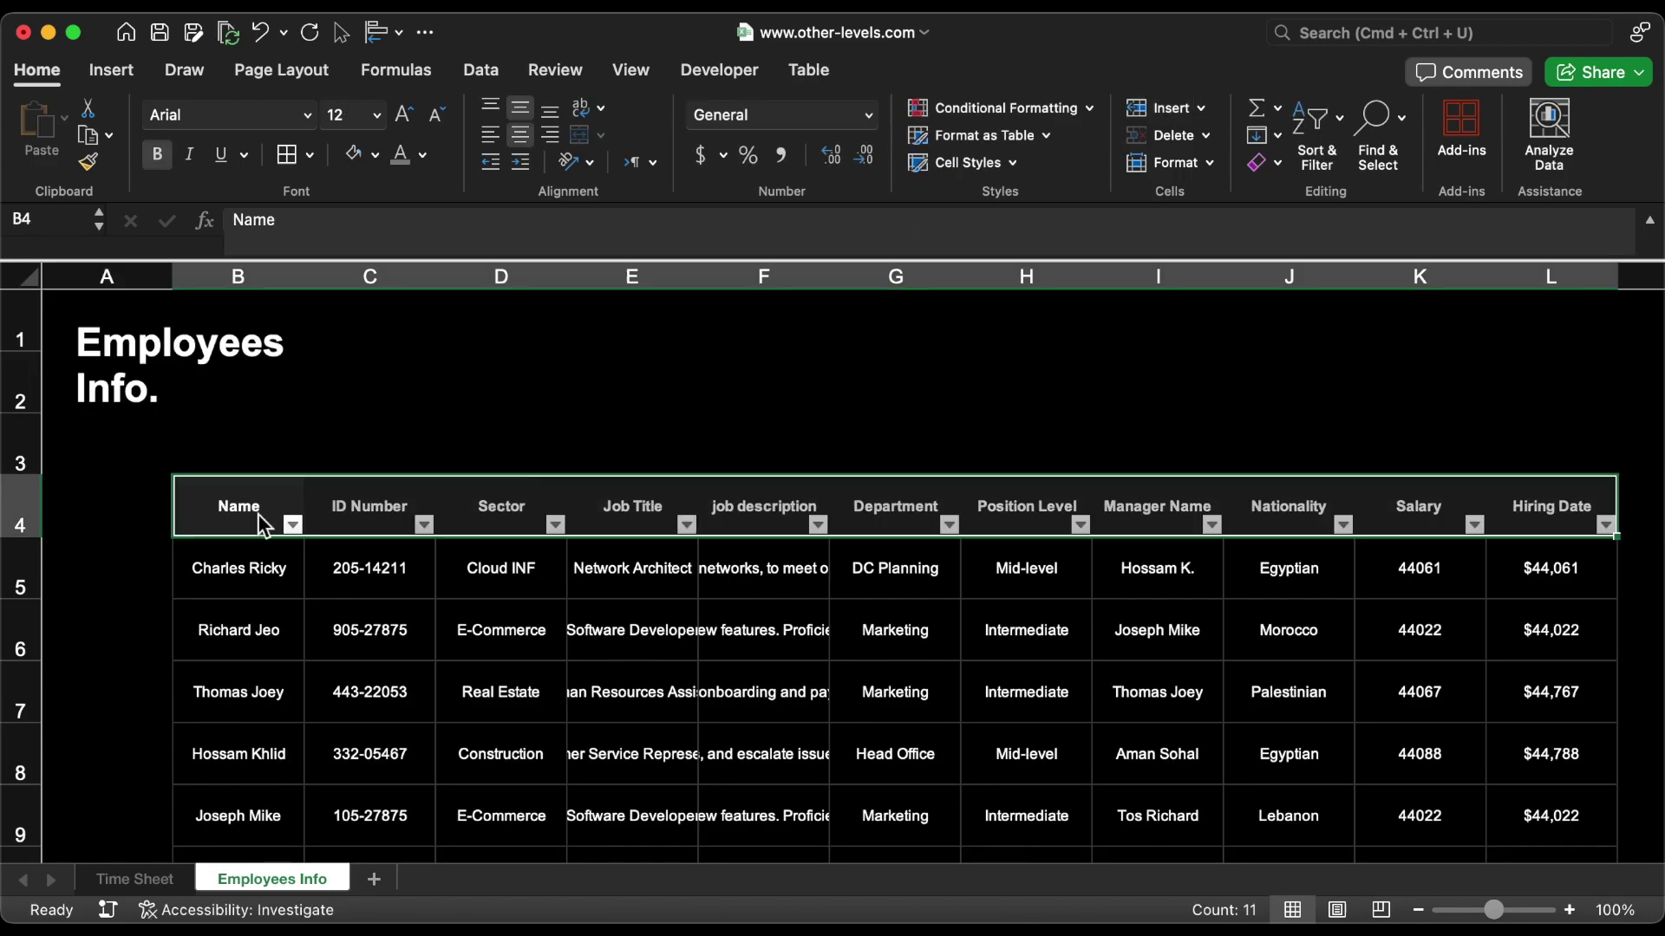
Step: Add a new worksheet after Employees Info and name it "Pivottables"
{"action": "left_click", "coordinate": [376, 879]}
{"action": "right_click", "coordinate": [426, 881]}
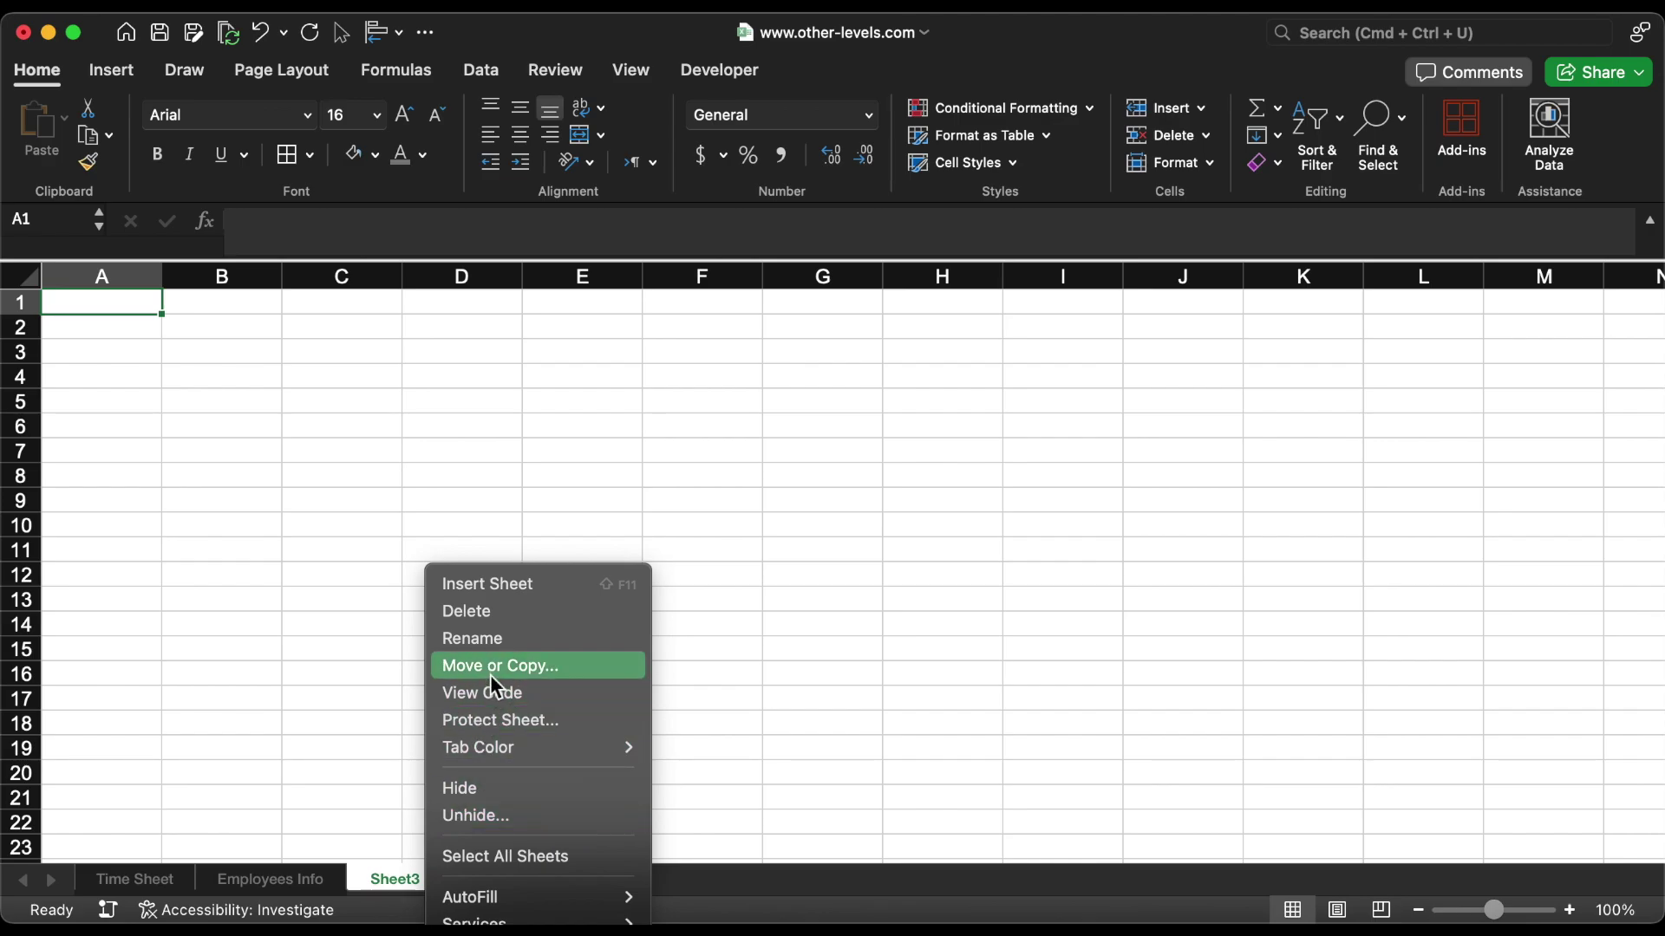
{"action": "left_click", "coordinate": [499, 641]}
{"action": "type", "text": "Pivottables"}
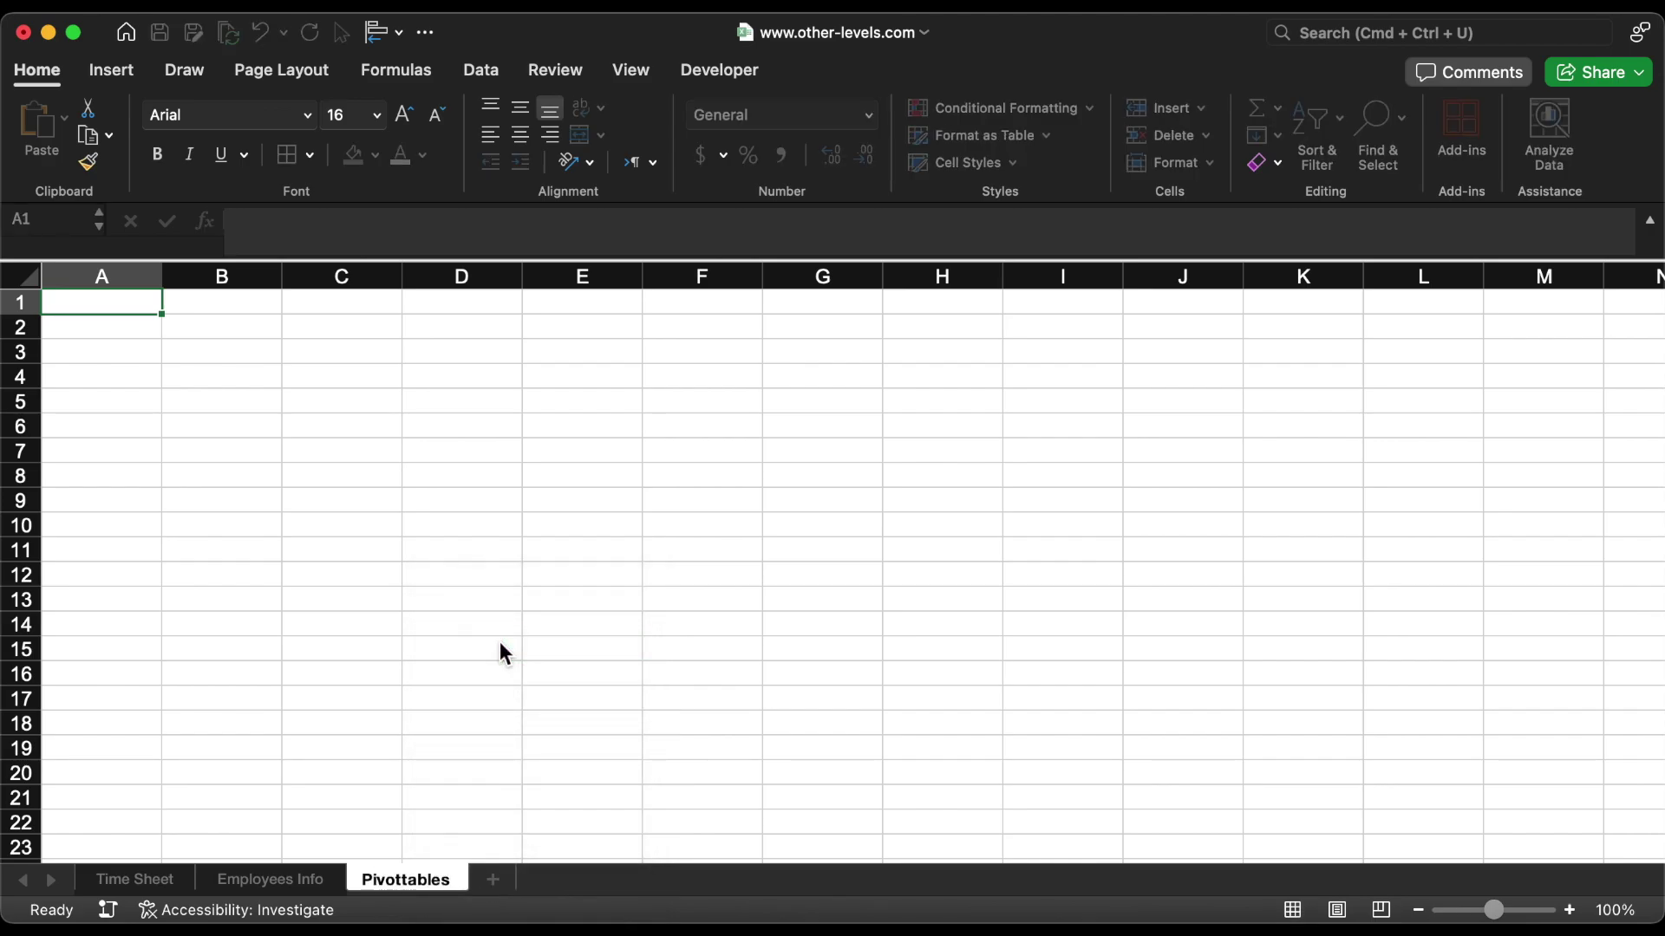
{"action": "key", "text": "Return"}
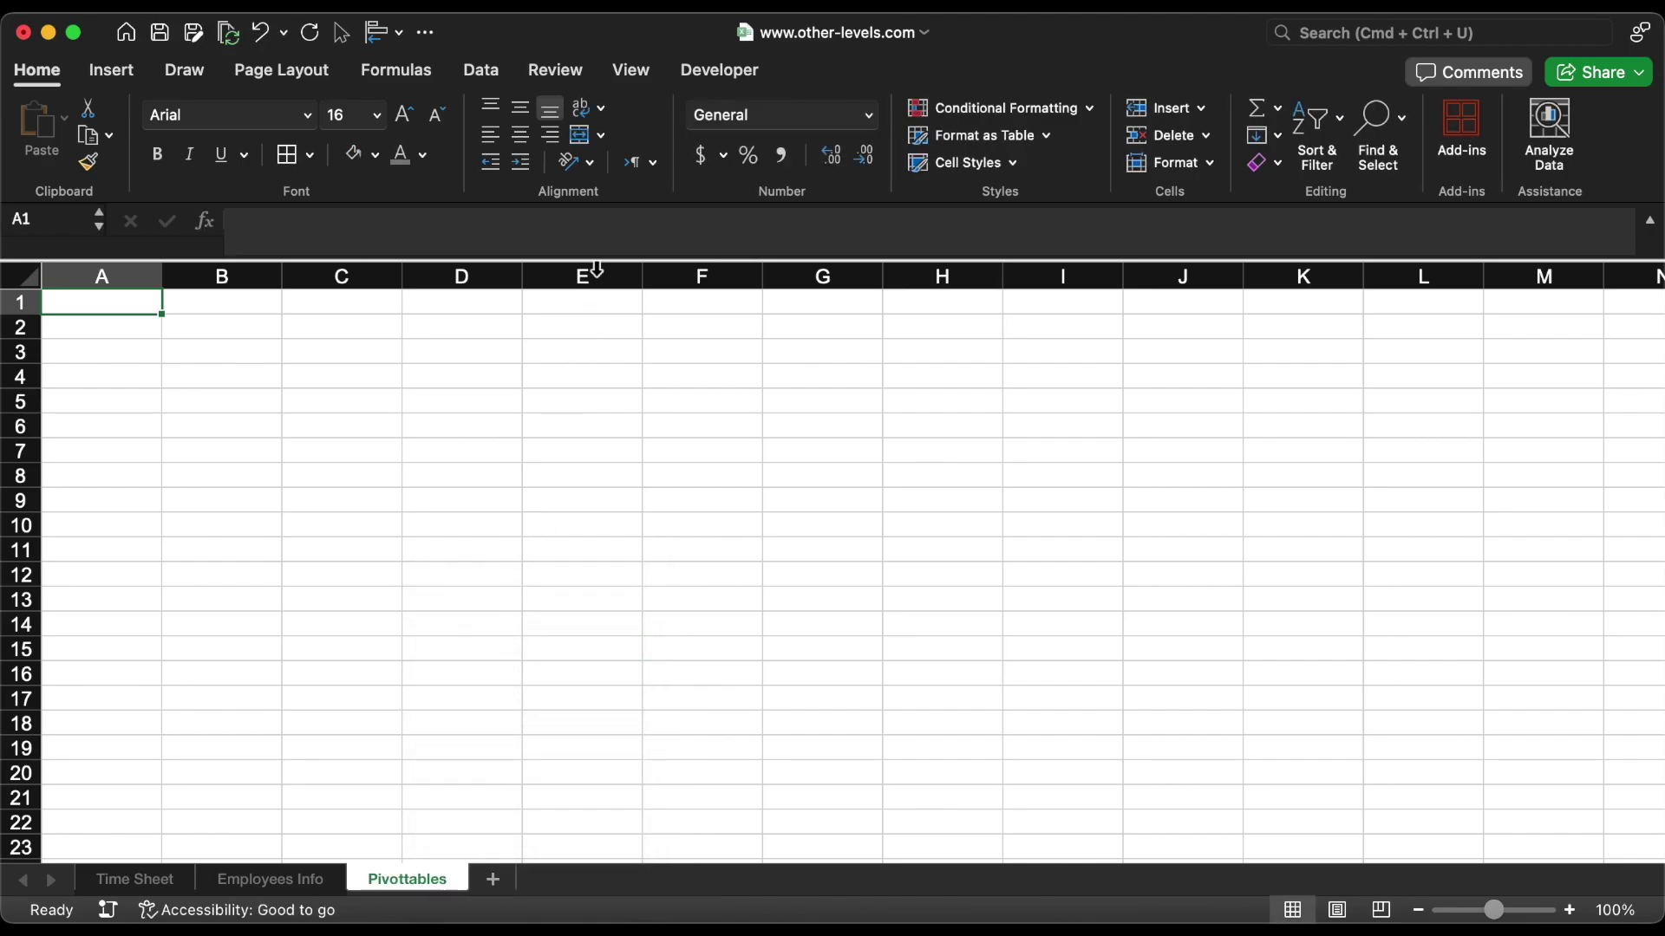
Step: Hide the gridlines on the Pivottables sheet
{"action": "left_click", "coordinate": [633, 75]}
{"action": "left_click", "coordinate": [625, 138]}
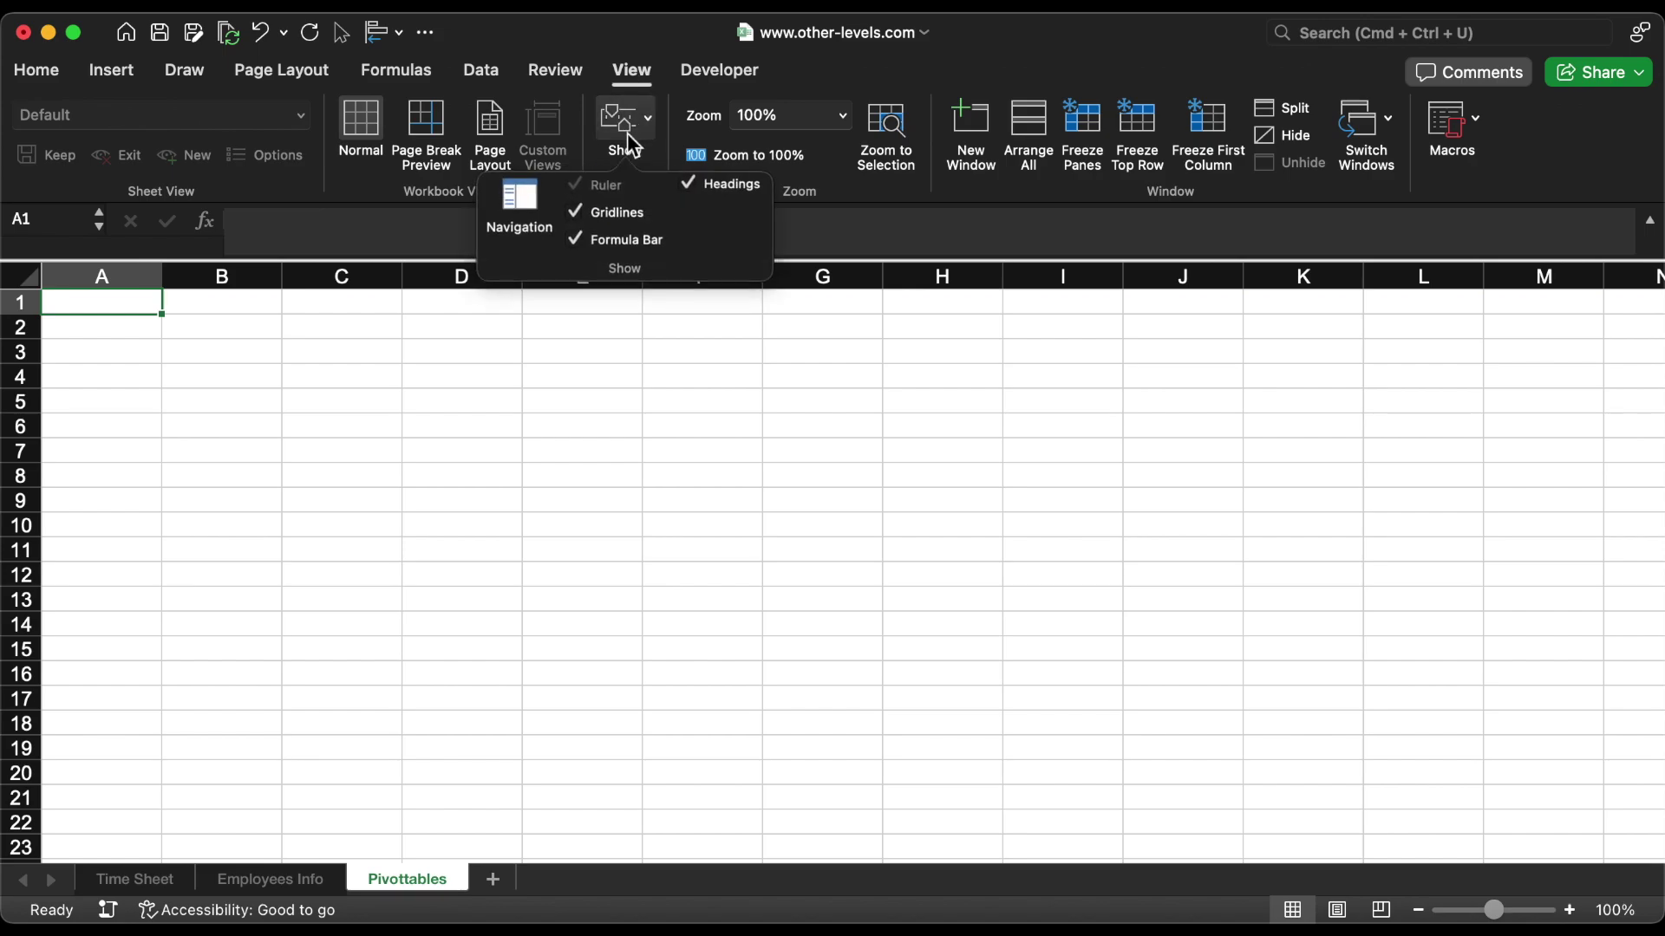
{"action": "left_click", "coordinate": [634, 216]}
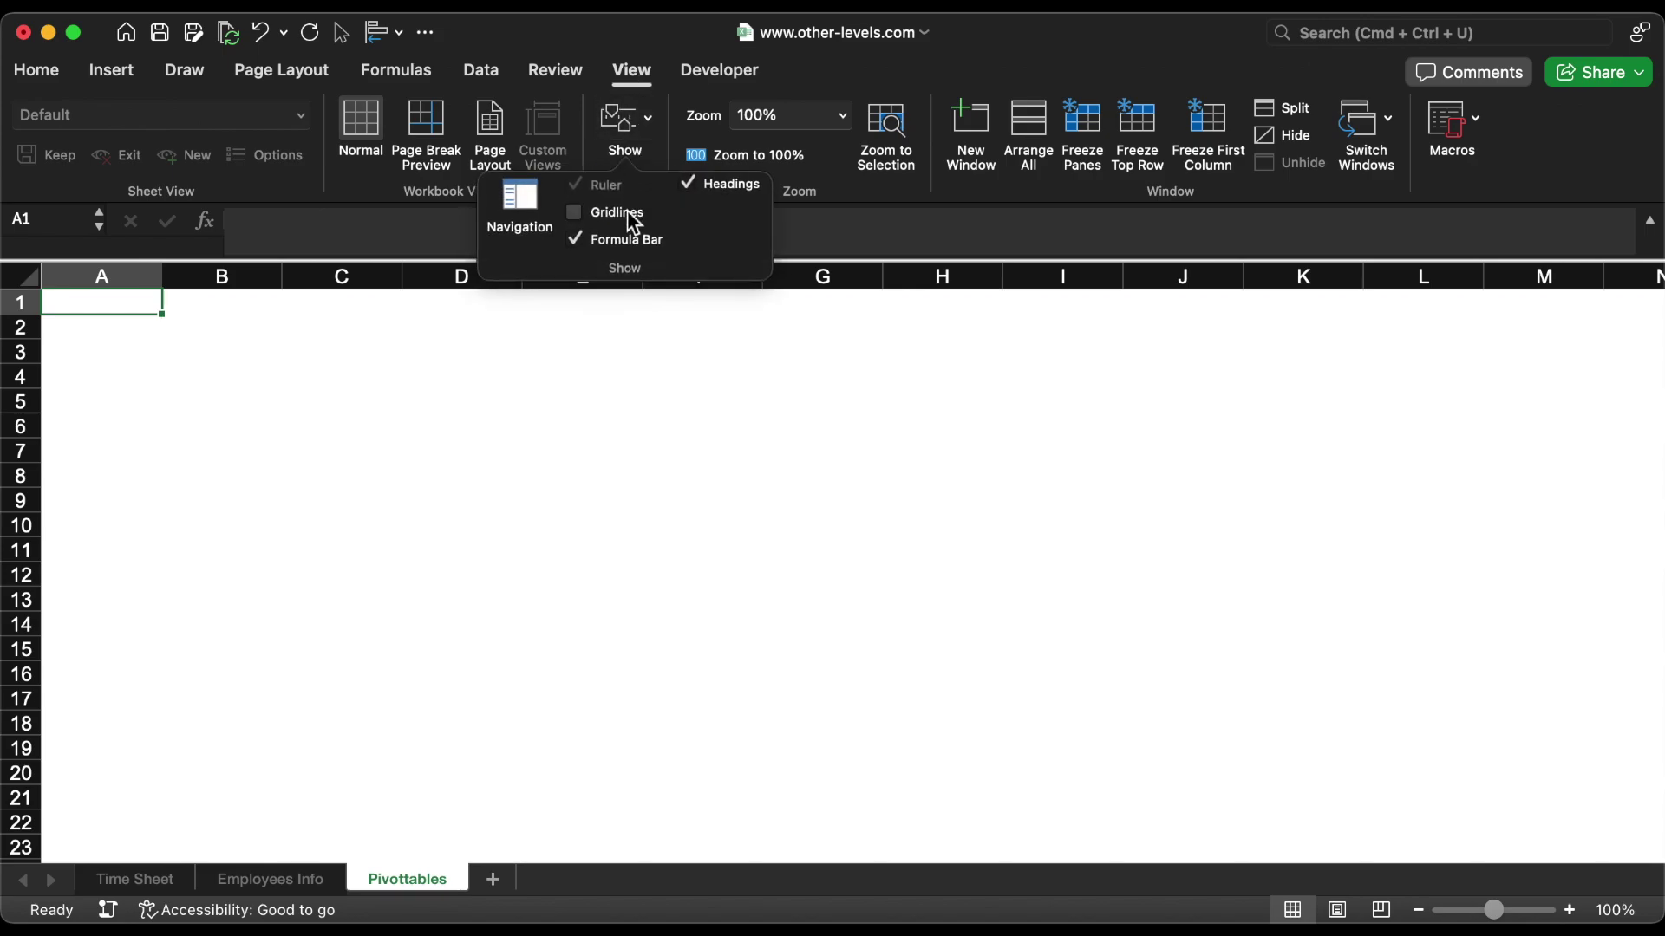
{"action": "left_click", "coordinate": [214, 346]}
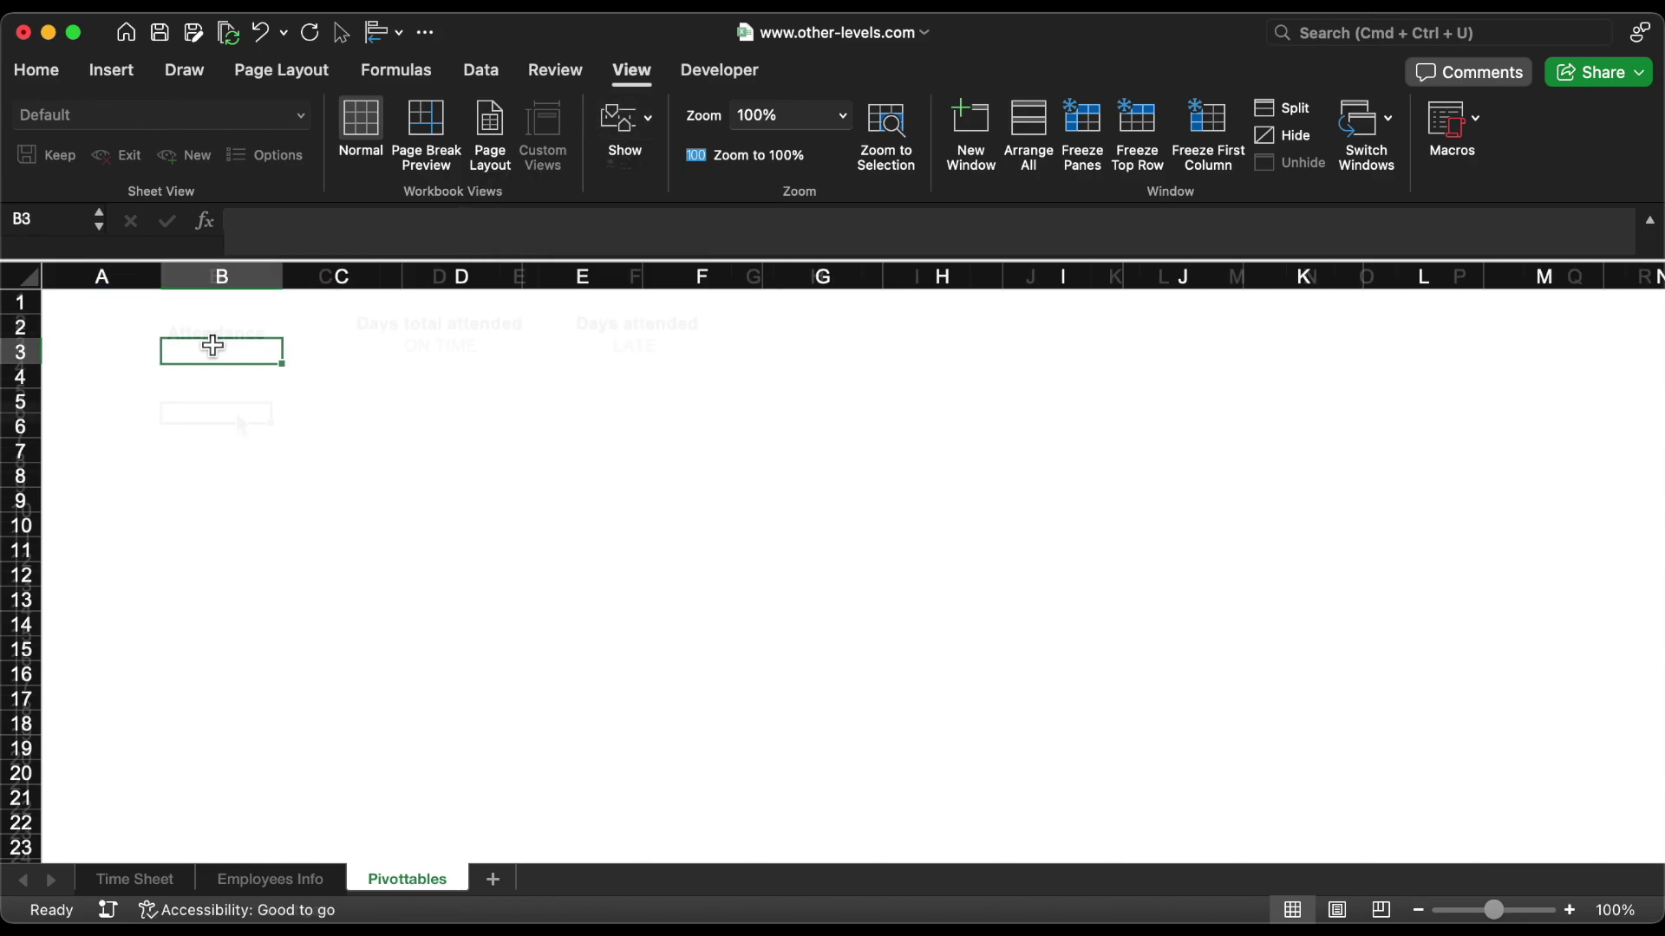
Step: Create a PivotTable from the Time Sheet table (Table1), placed at cell B6 of the existing Pivottables sheet
{"action": "left_click", "coordinate": [158, 882]}
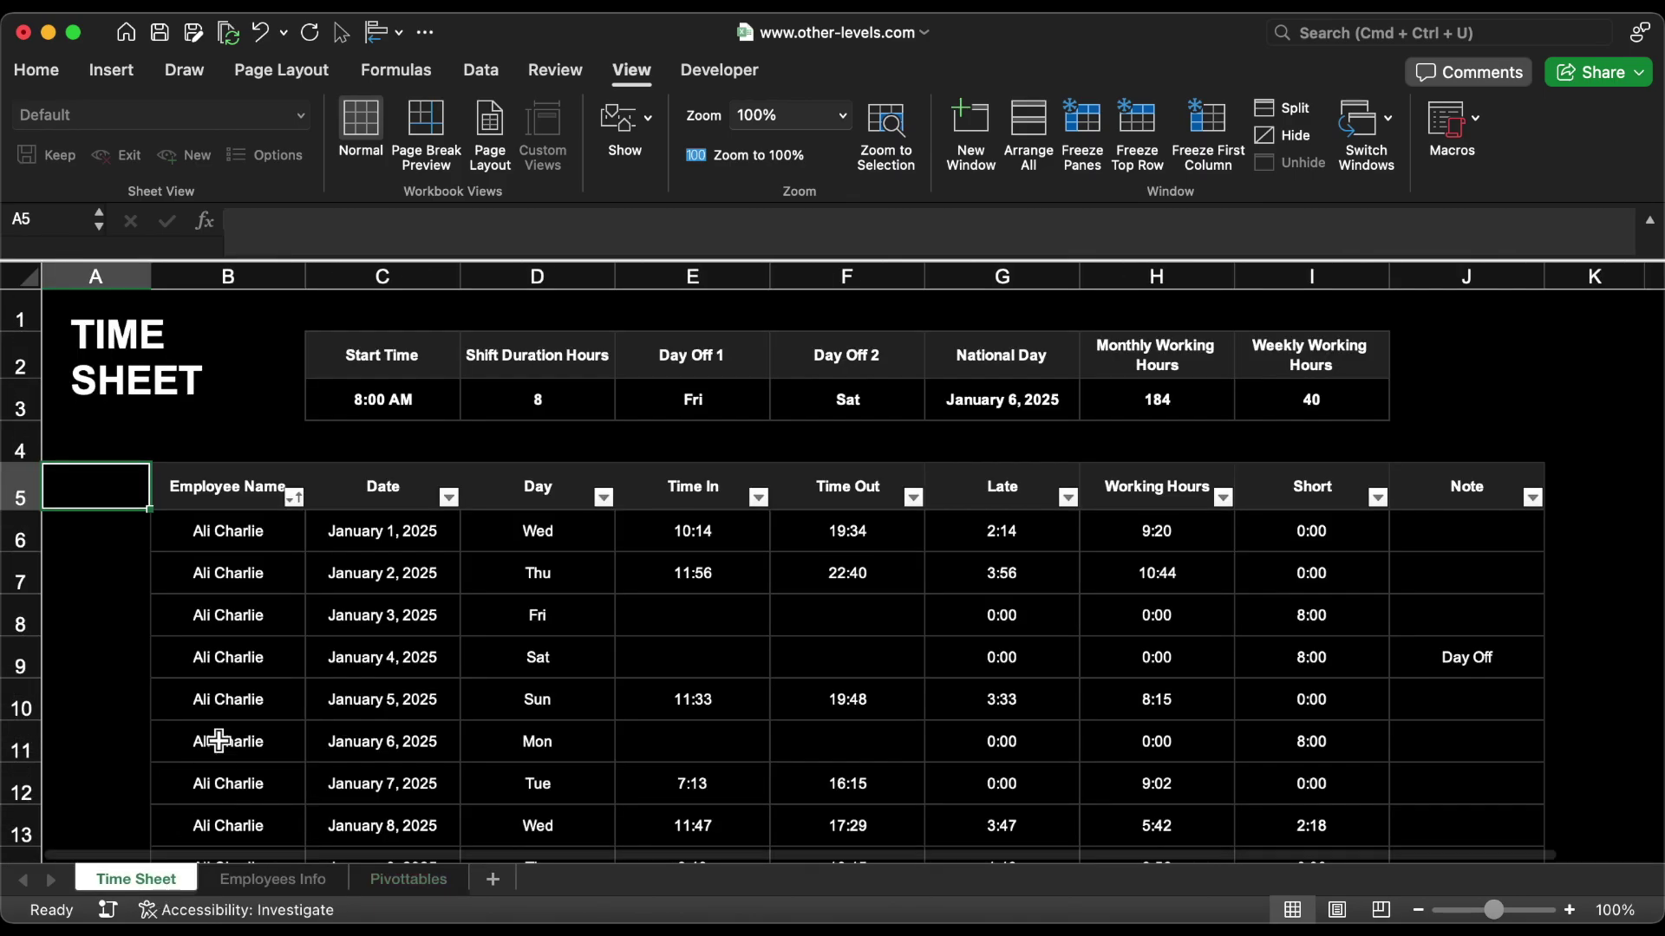
{"action": "left_click", "coordinate": [211, 490]}
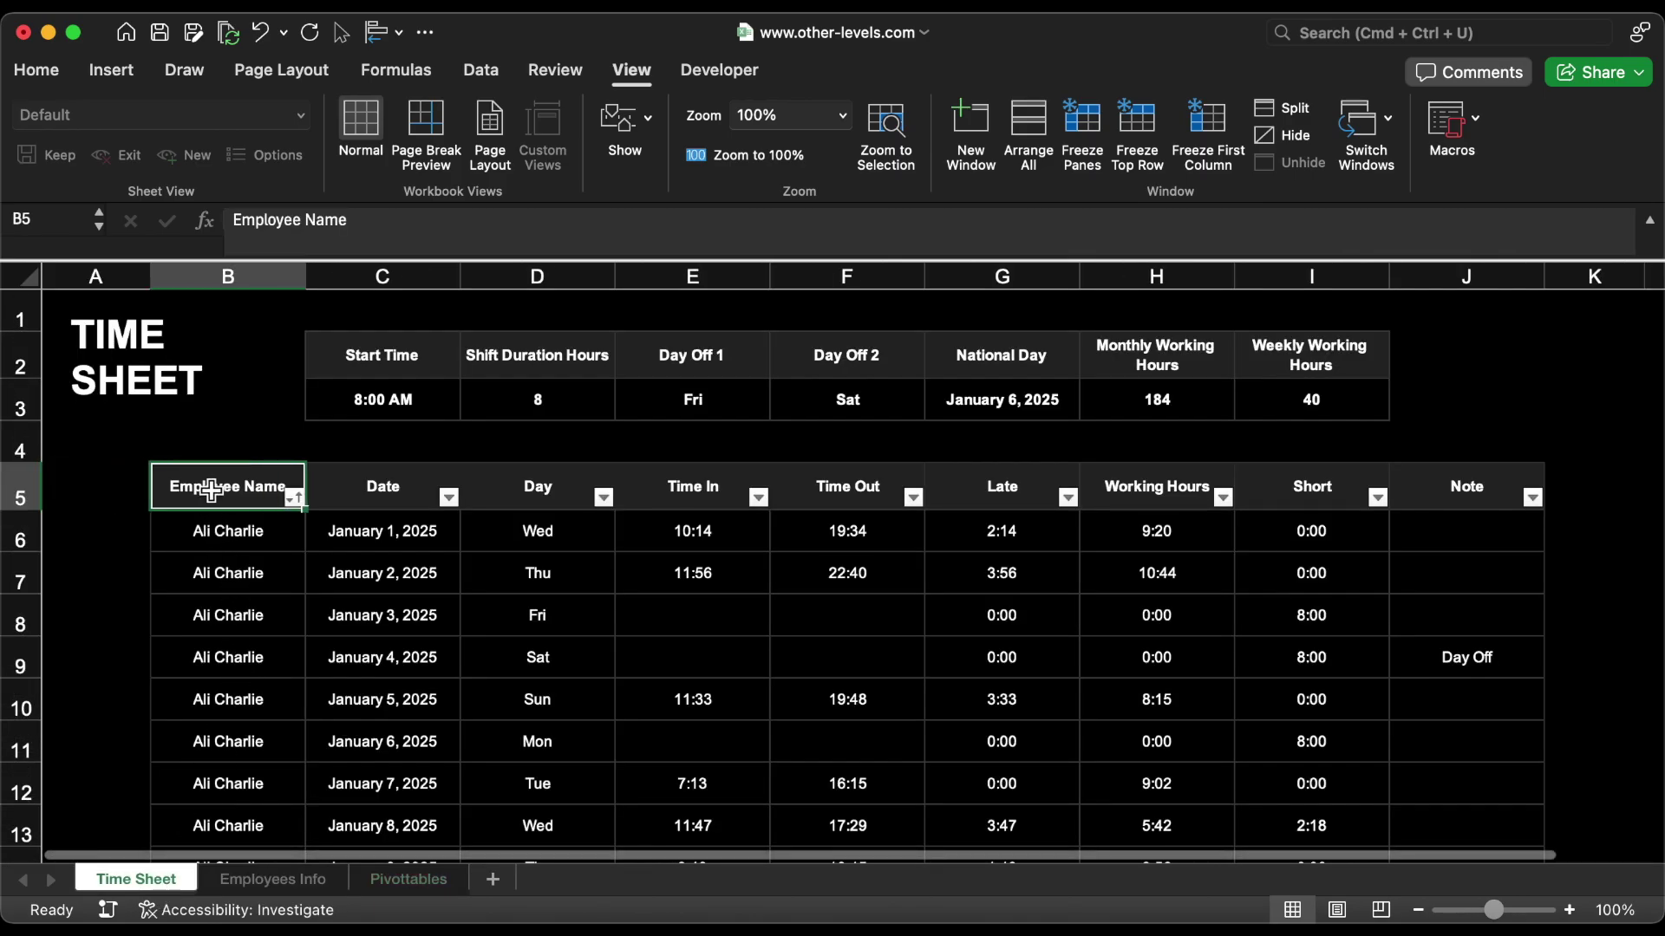
{"action": "left_click", "coordinate": [112, 78]}
{"action": "left_click", "coordinate": [46, 122]}
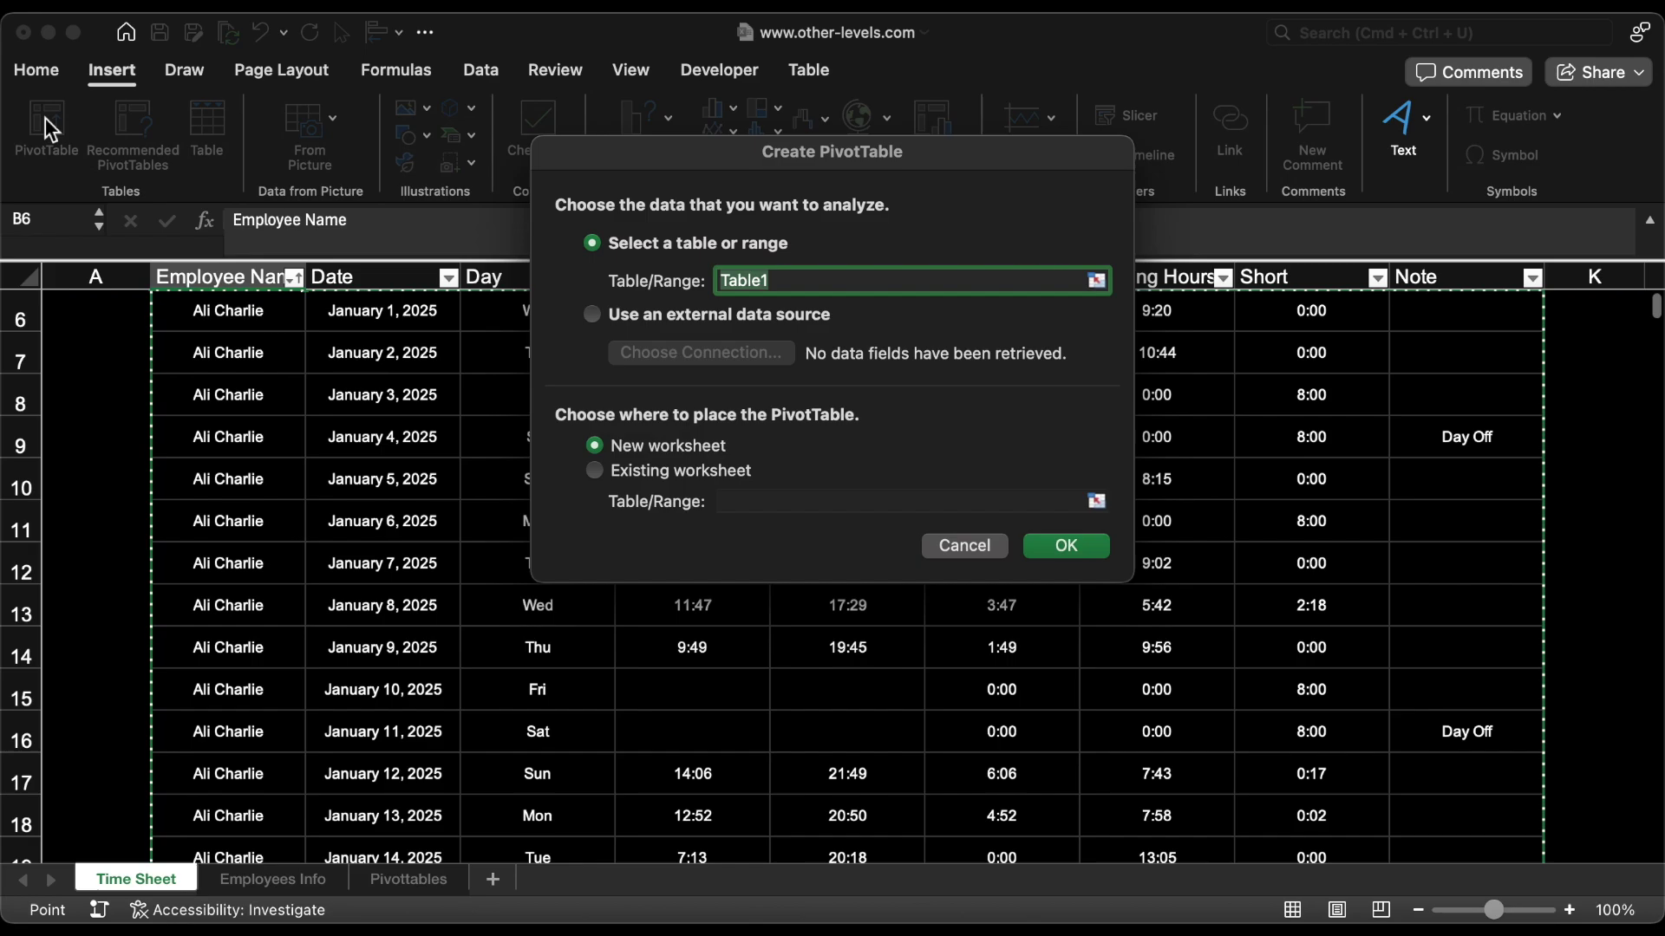
{"action": "left_click", "coordinate": [637, 471]}
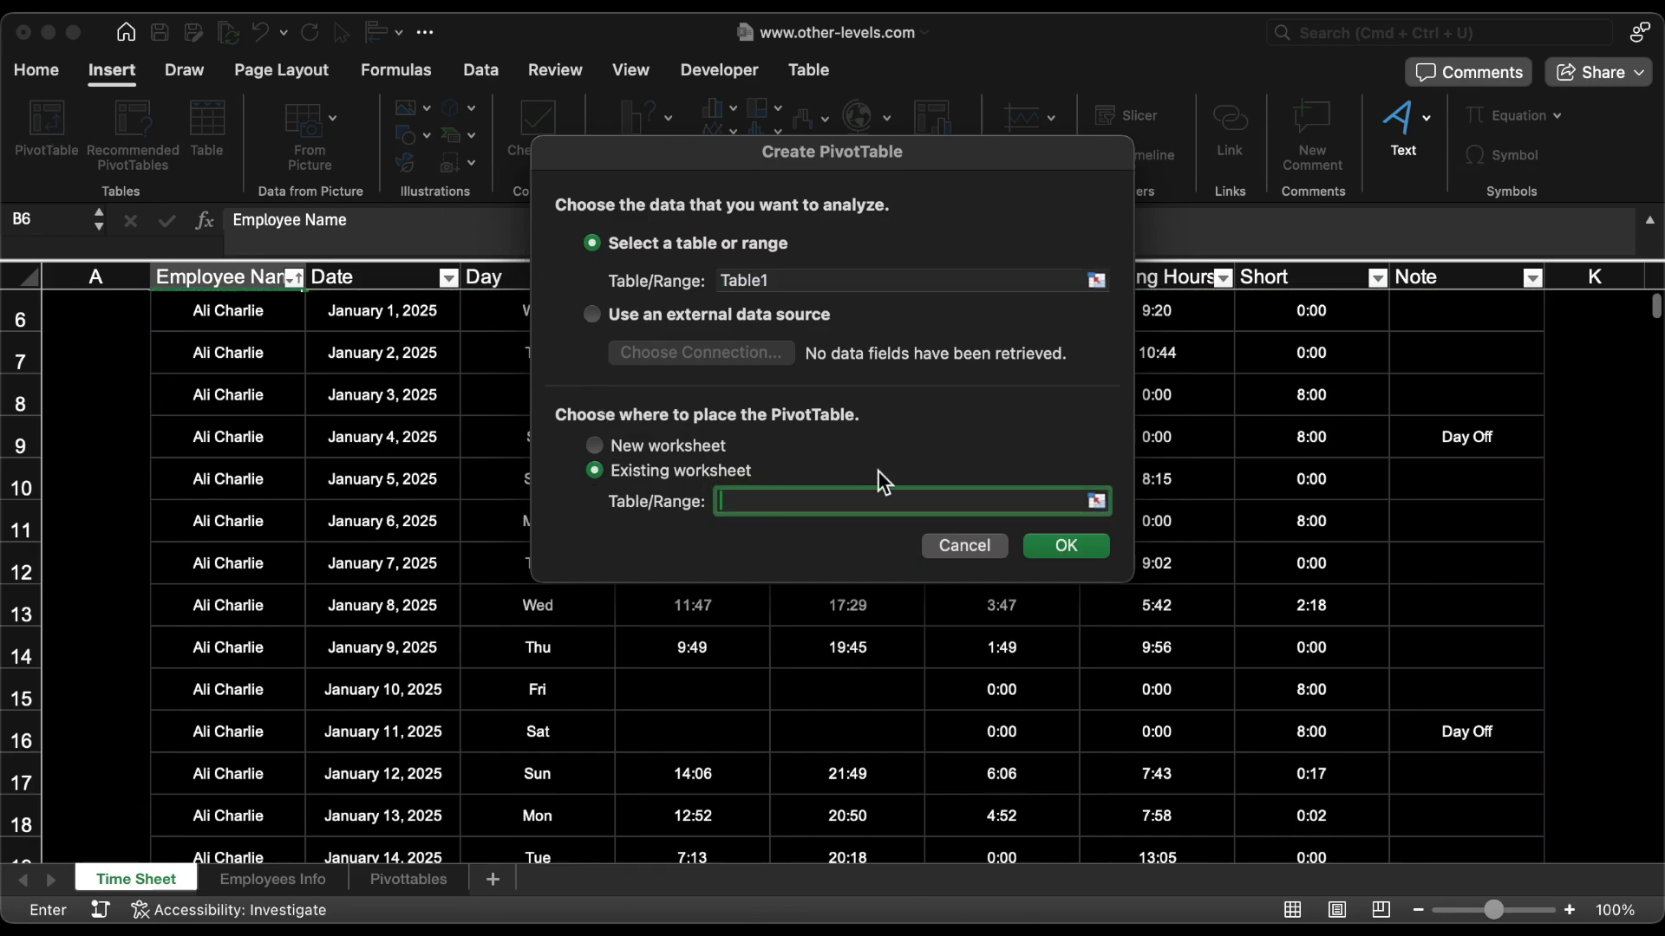
{"action": "left_click", "coordinate": [1095, 502]}
{"action": "left_click", "coordinate": [420, 878]}
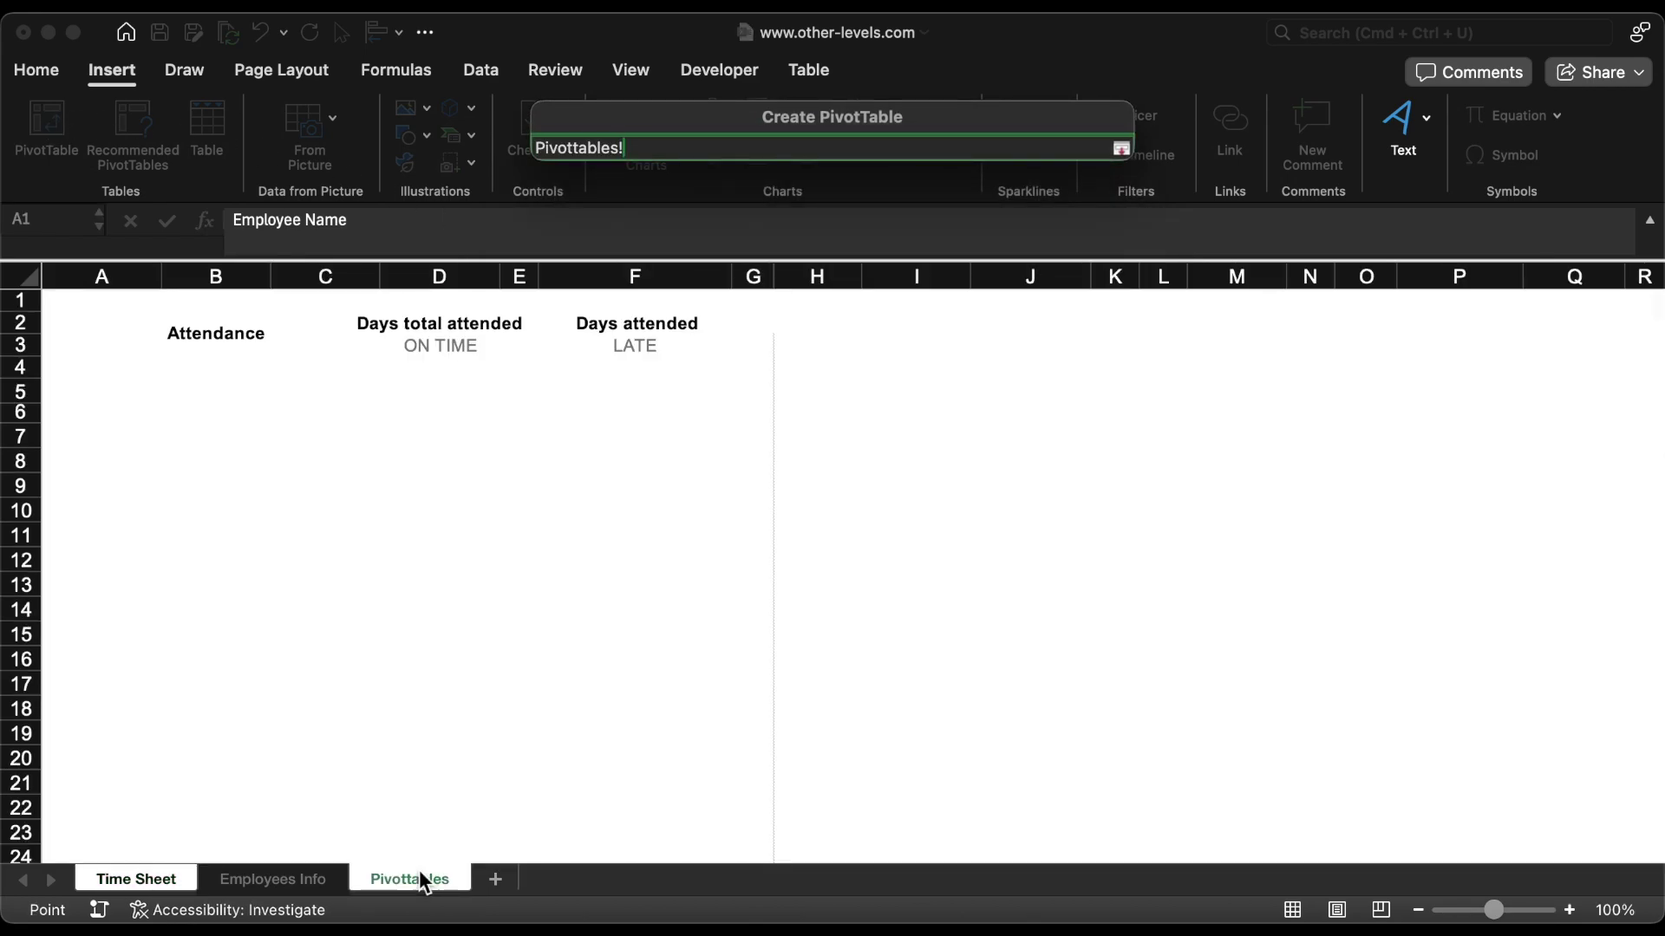
{"action": "left_click", "coordinate": [230, 412]}
{"action": "key", "text": "Return"}
{"action": "key", "text": "Return"}
Step: Set up the PivotTable with only Days (Date) as rows and Time In as values
{"action": "left_click_drag", "start_coordinate": [1352, 398], "coordinate": [1186, 718]}
{"action": "left_click_drag", "start_coordinate": [1361, 755], "coordinate": [1215, 728]}
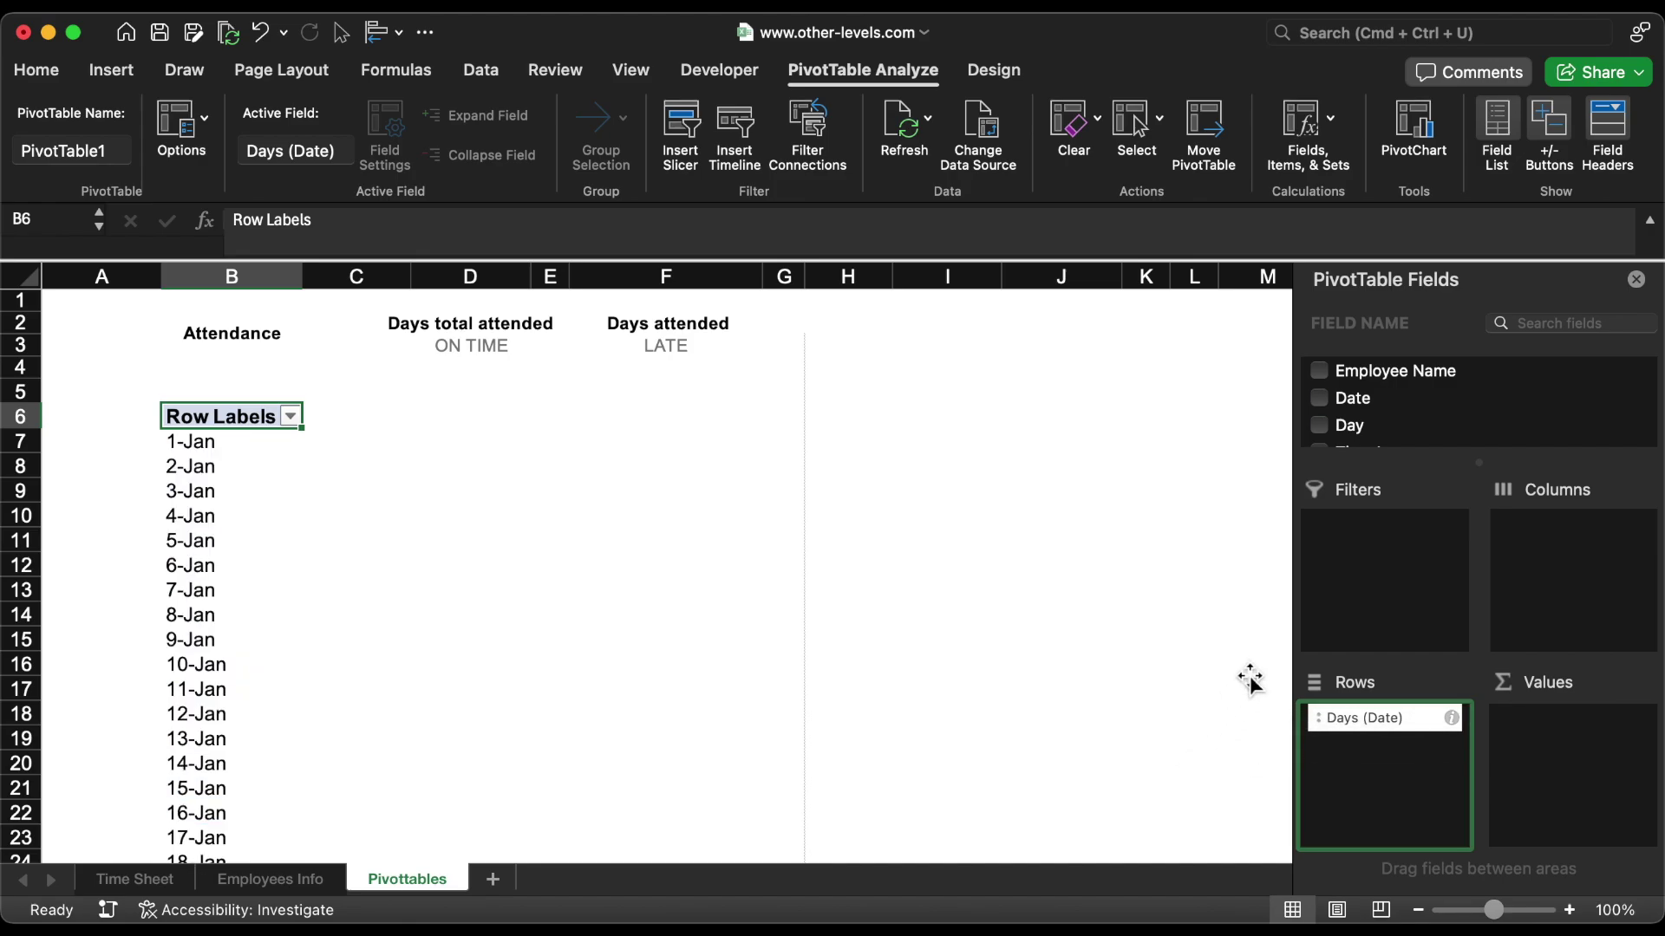
{"action": "scroll", "coordinate": [1464, 428], "scroll_direction": "down", "scroll_amount": 3}
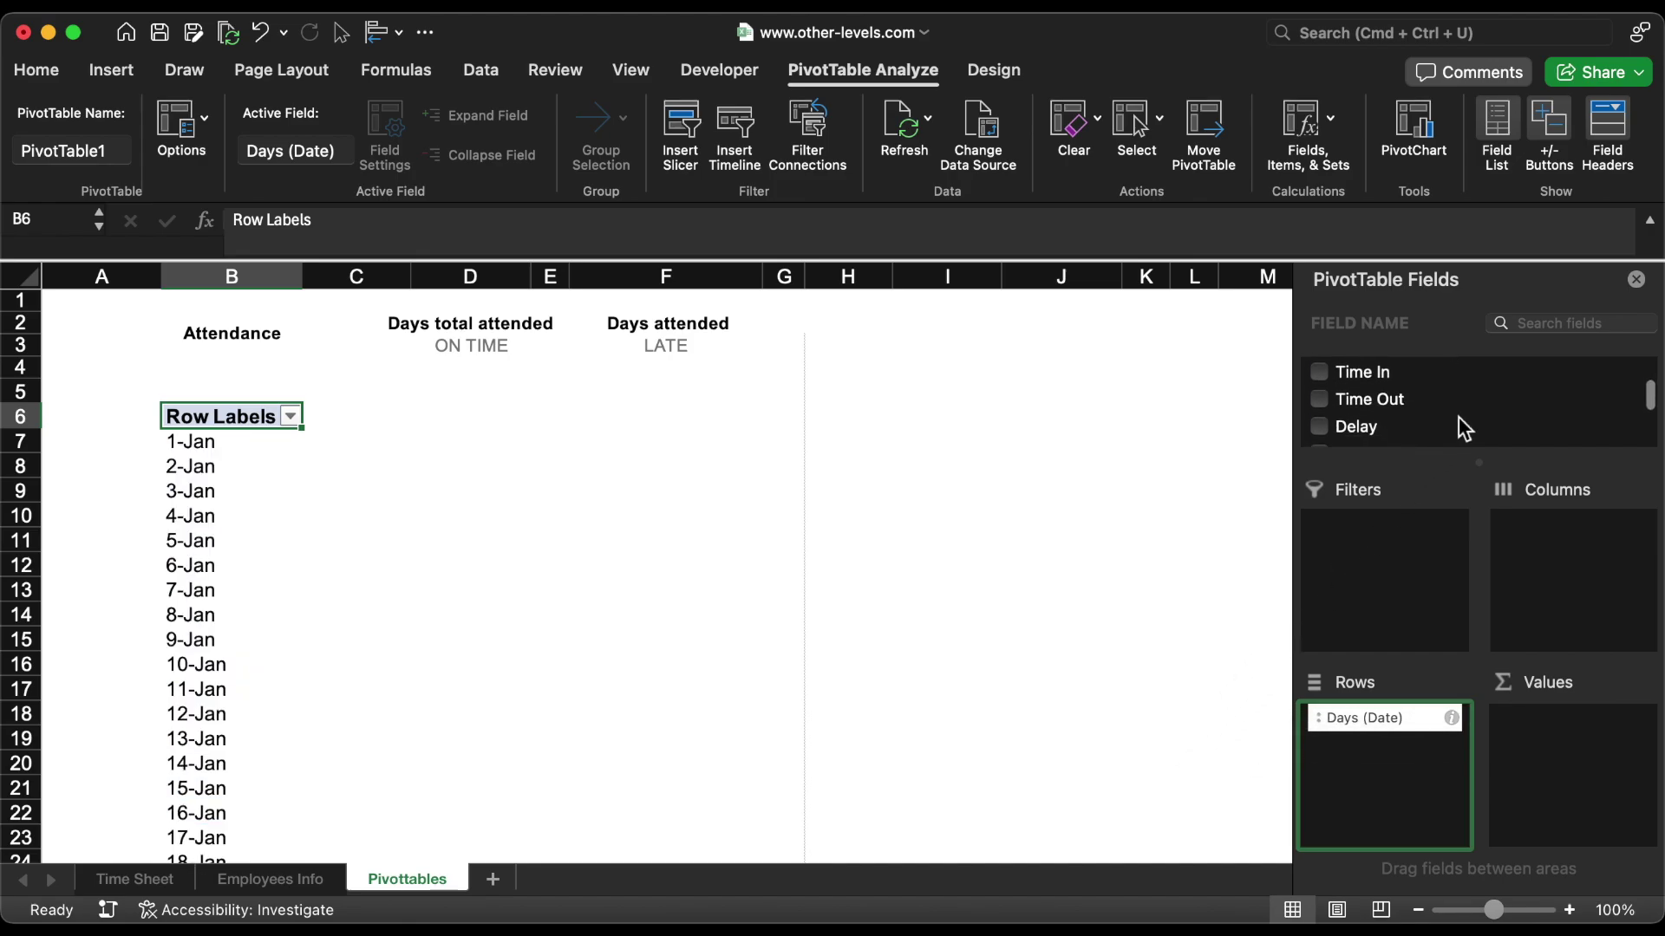
{"action": "left_click_drag", "start_coordinate": [1372, 395], "coordinate": [1570, 767]}
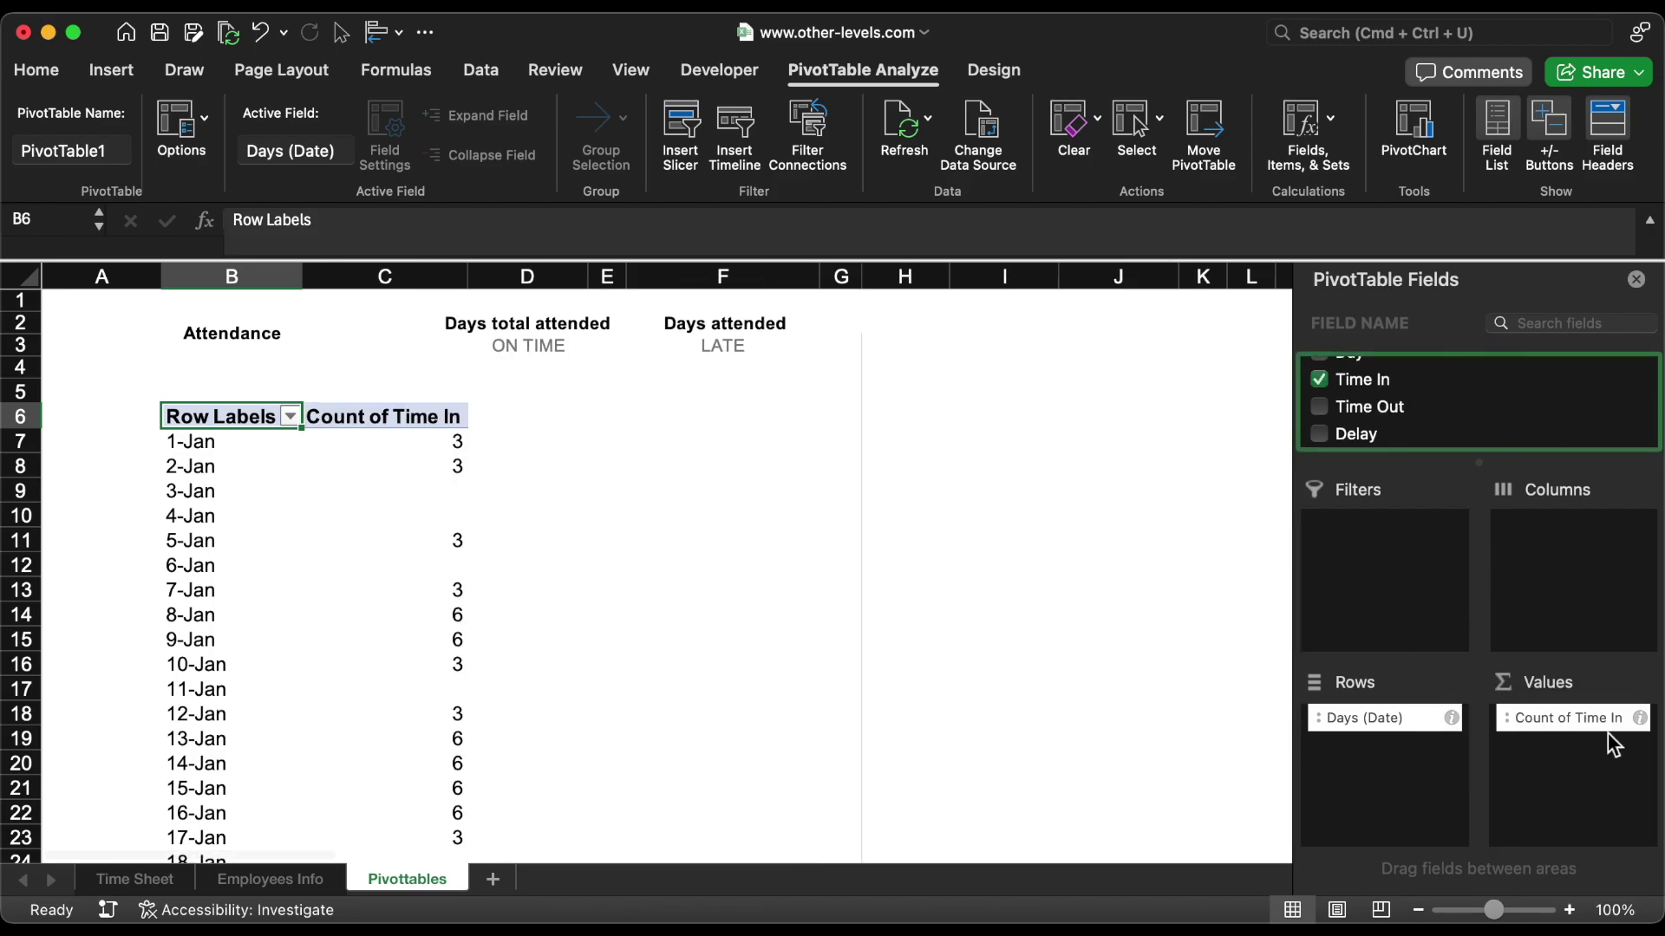
Step: Summarize the PivotTable's Time In values by Sum and format them with the 13:30 time type
{"action": "left_click", "coordinate": [1639, 718]}
{"action": "left_click", "coordinate": [781, 320]}
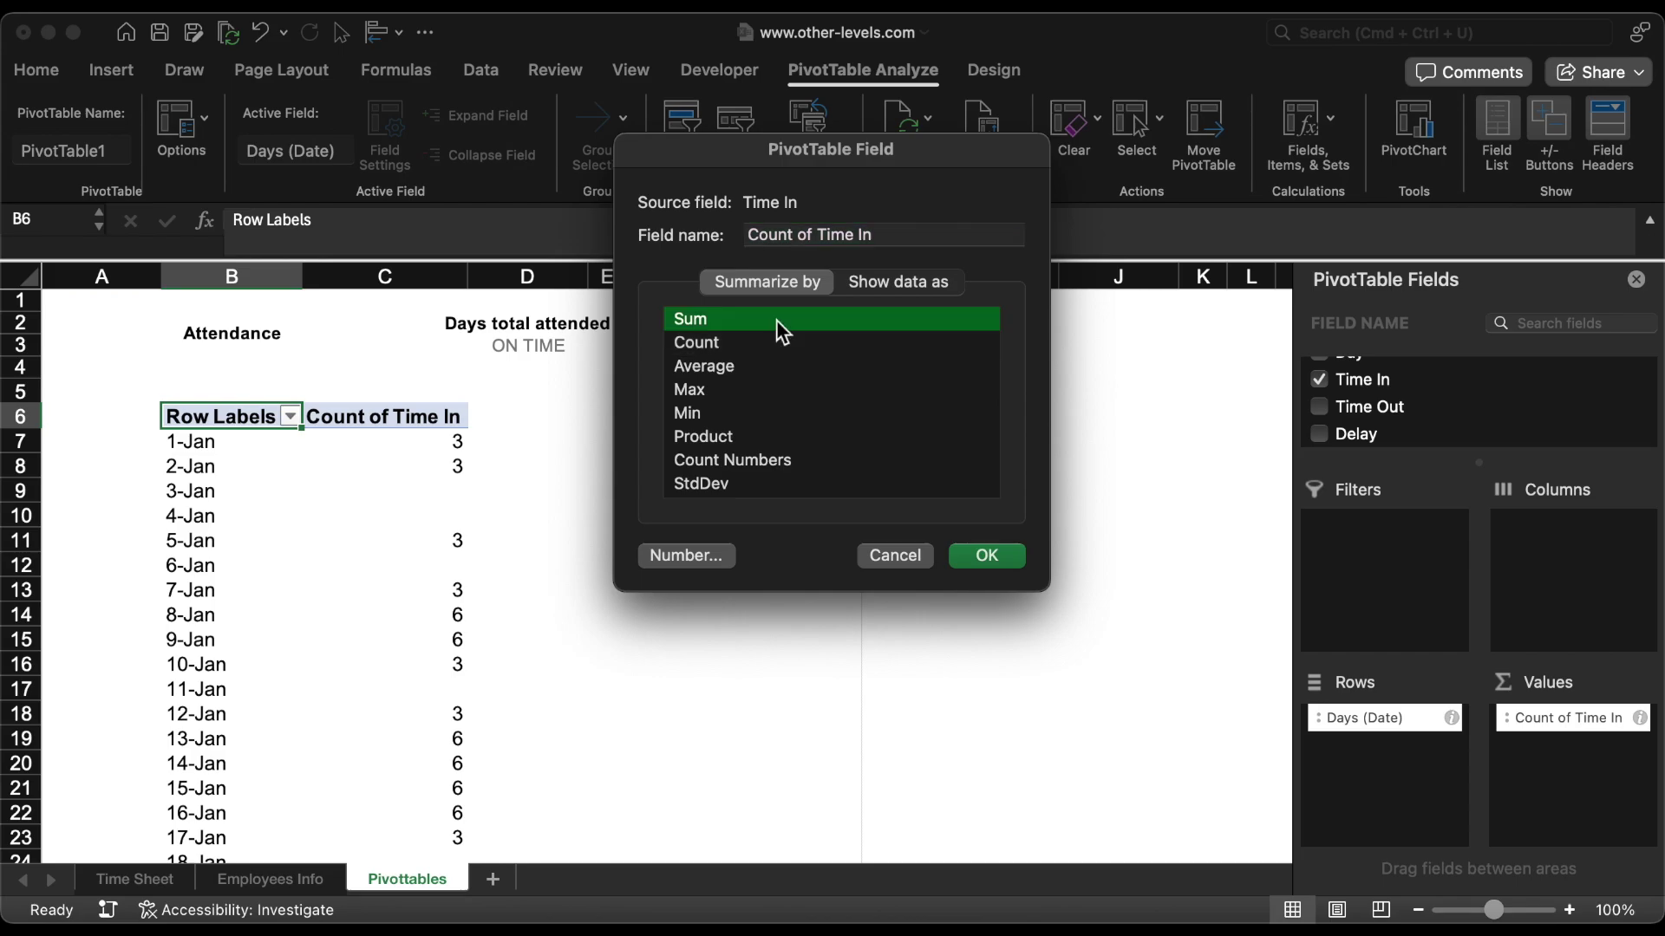
{"action": "left_click", "coordinate": [673, 559]}
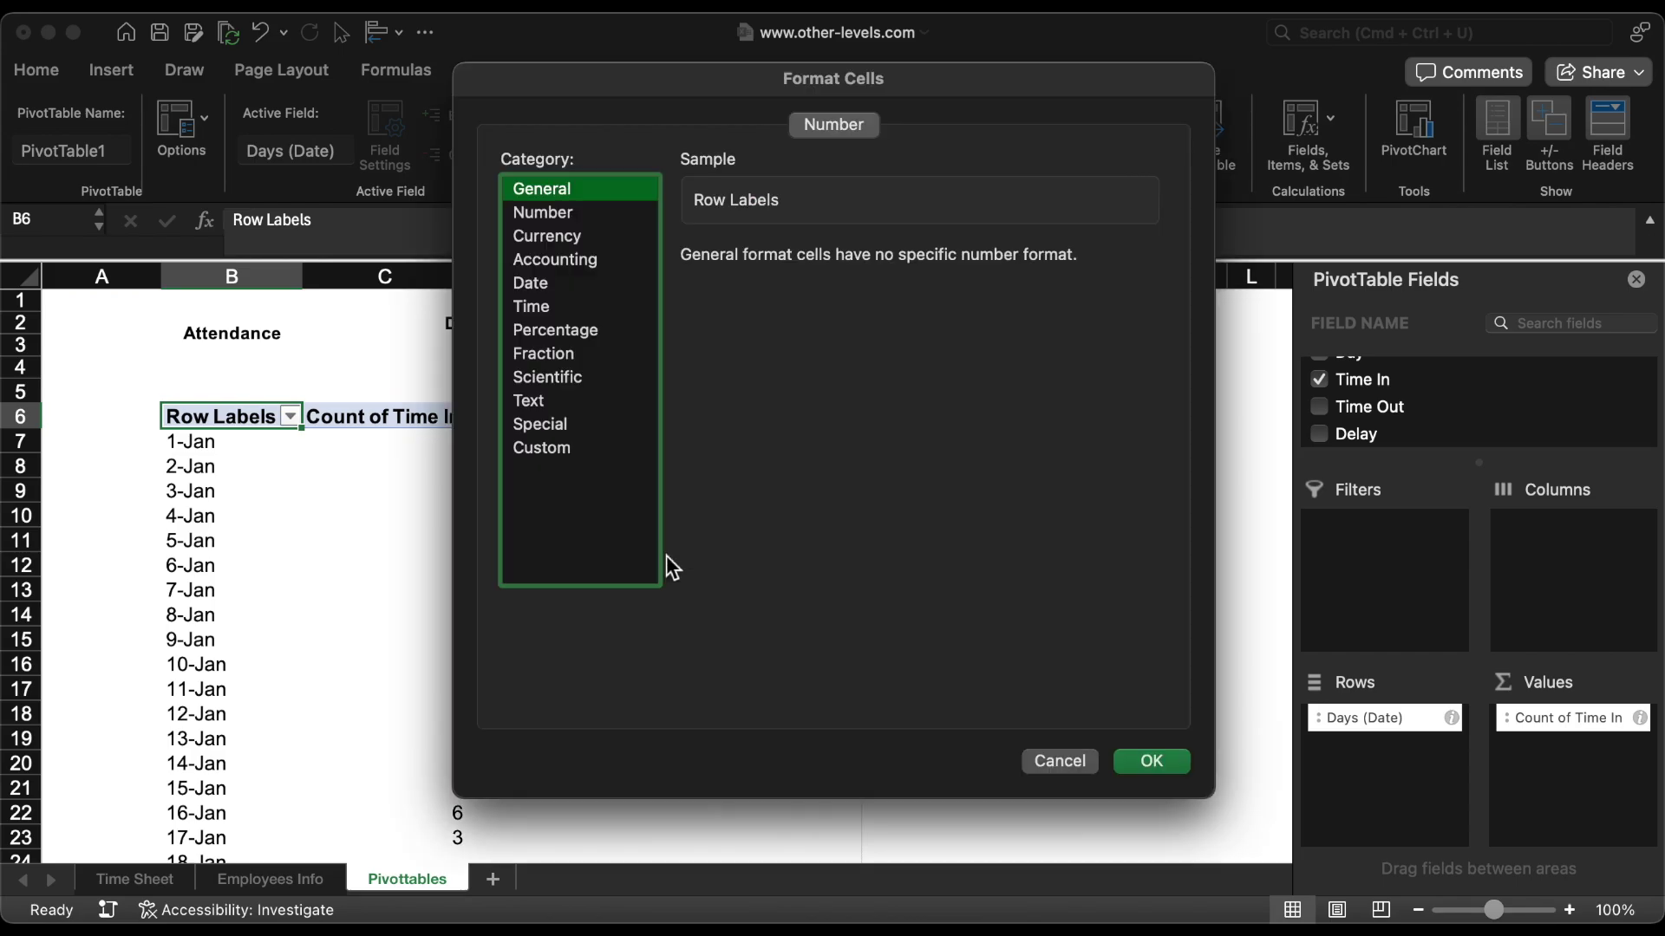
{"action": "left_click", "coordinate": [533, 305]}
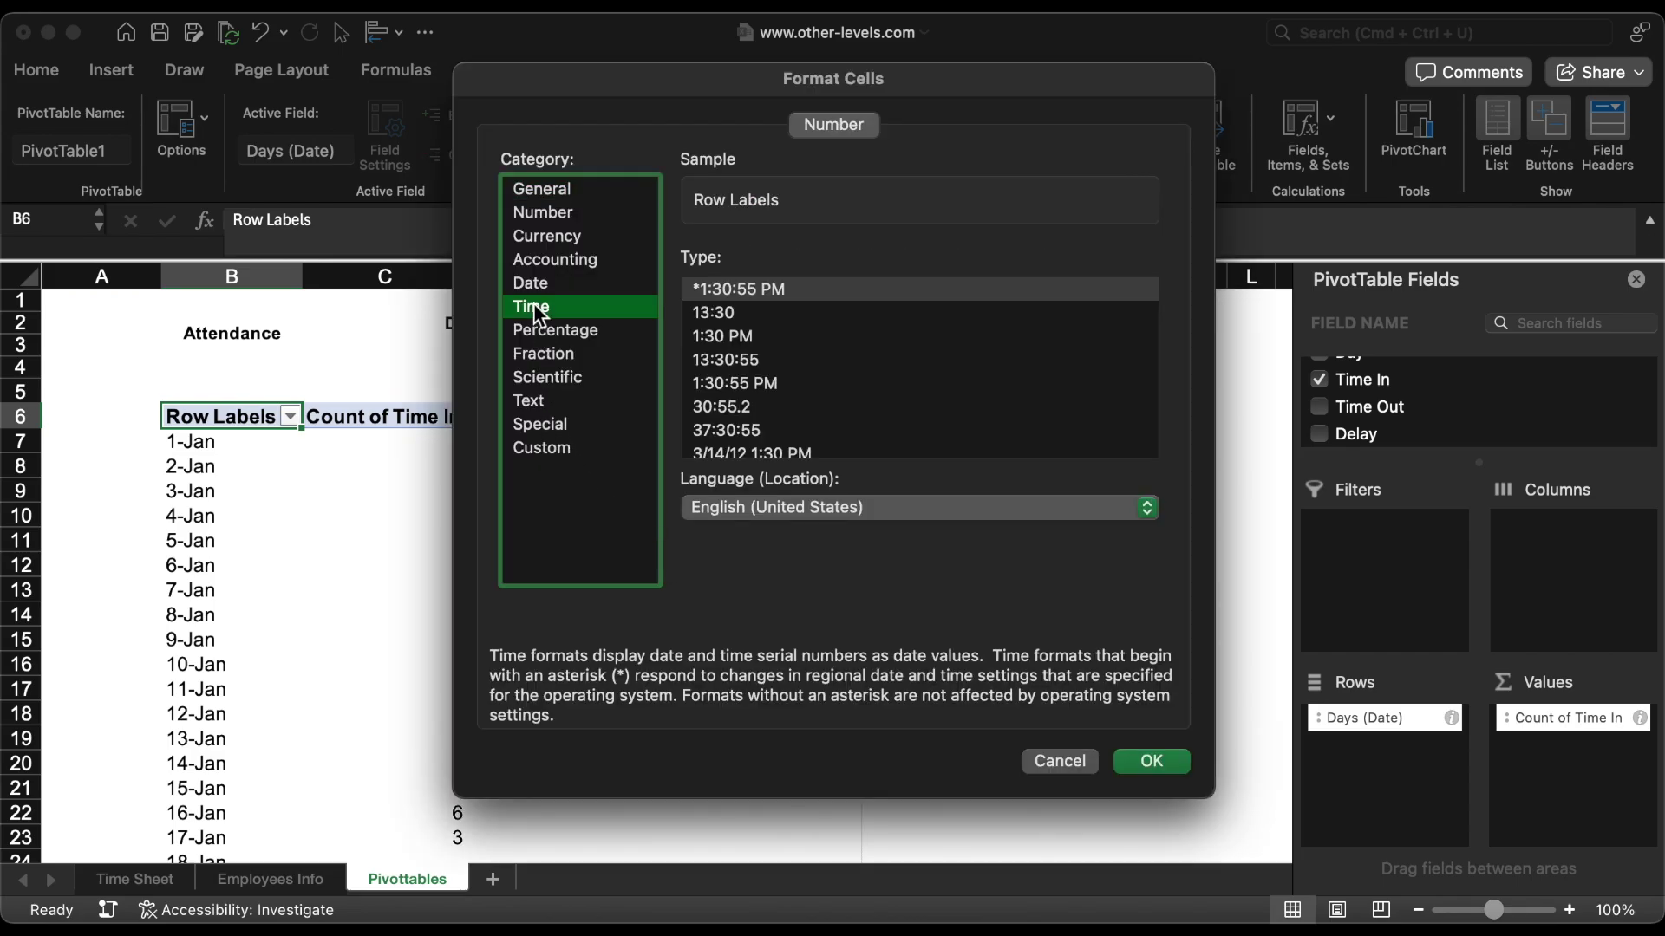
{"action": "left_click", "coordinate": [718, 321]}
{"action": "left_click", "coordinate": [1152, 761]}
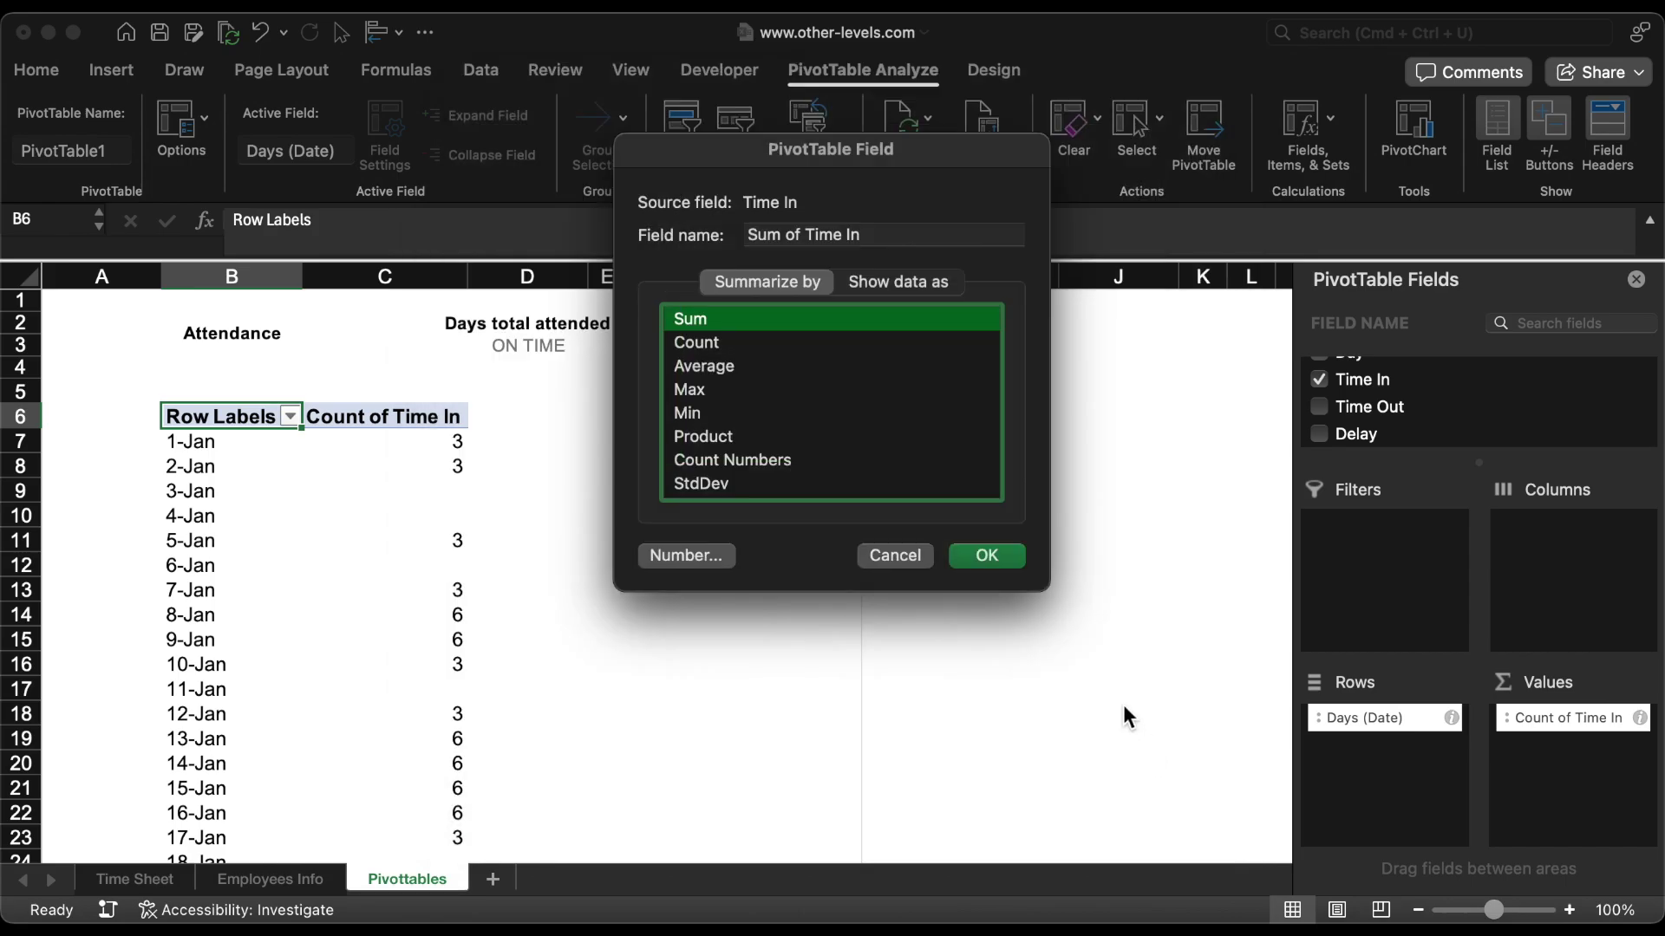
{"action": "left_click", "coordinate": [987, 555]}
Step: Apply the blue Medium PivotTable style with a solid blue header to the attendance PivotTable
{"action": "left_click", "coordinate": [994, 69]}
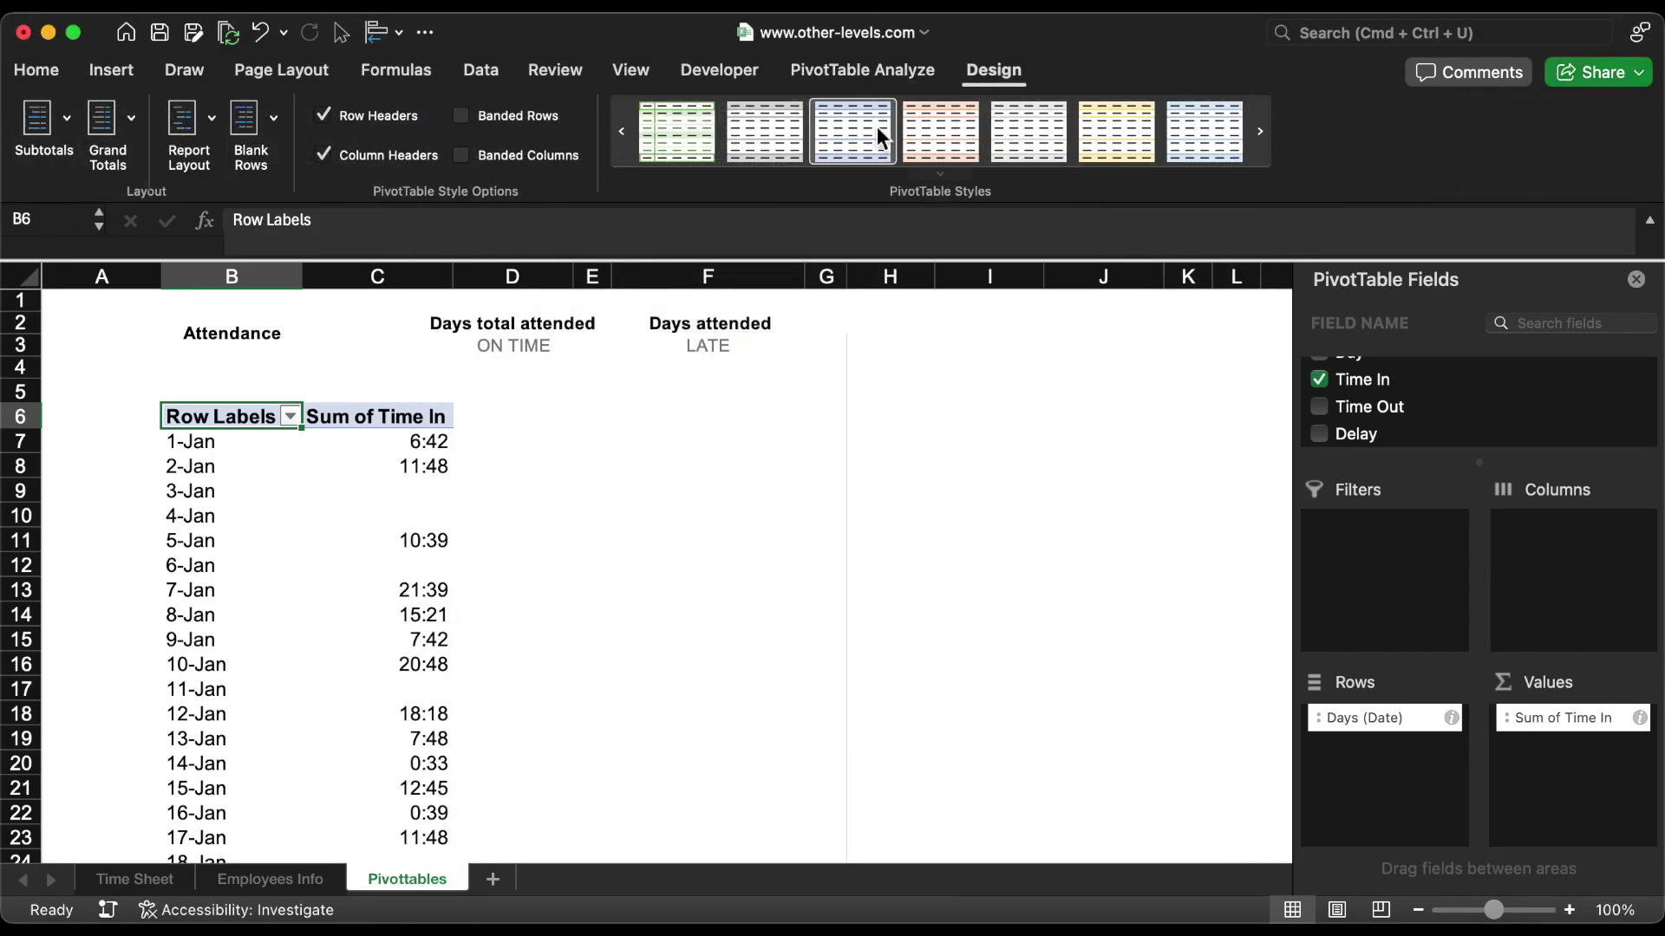
{"action": "left_click", "coordinate": [929, 169]}
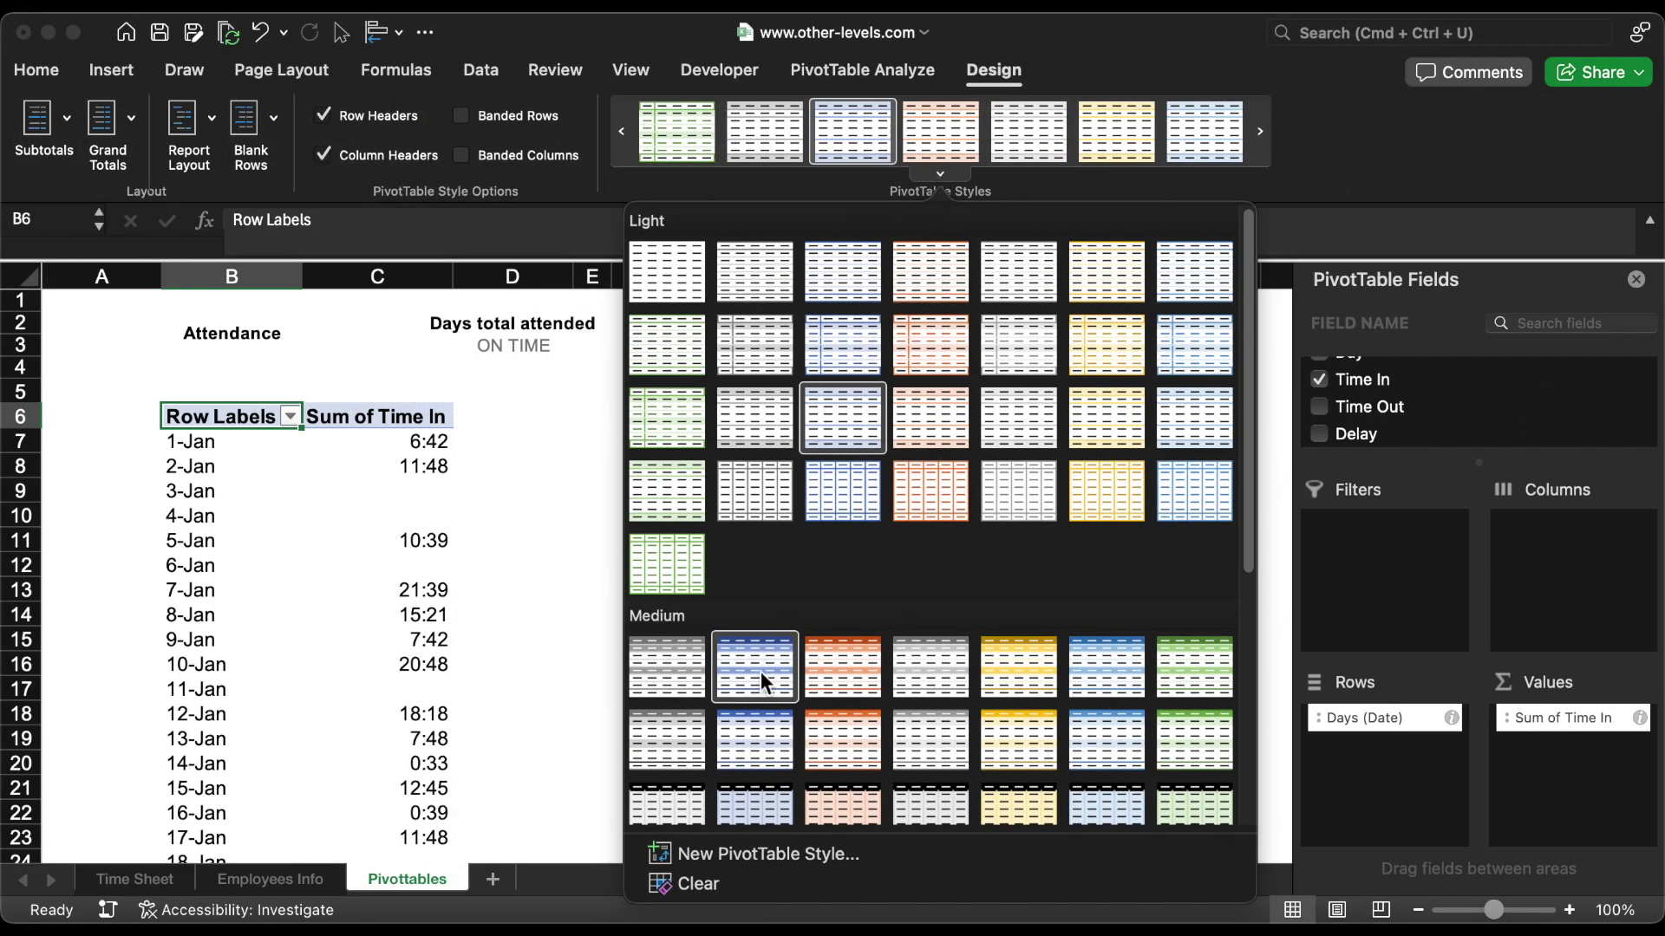
{"action": "left_click", "coordinate": [762, 671]}
Step: Set the entire PivotTable to font size 12 and center its contents vertically and horizontally
{"action": "key", "text": "super+a"}
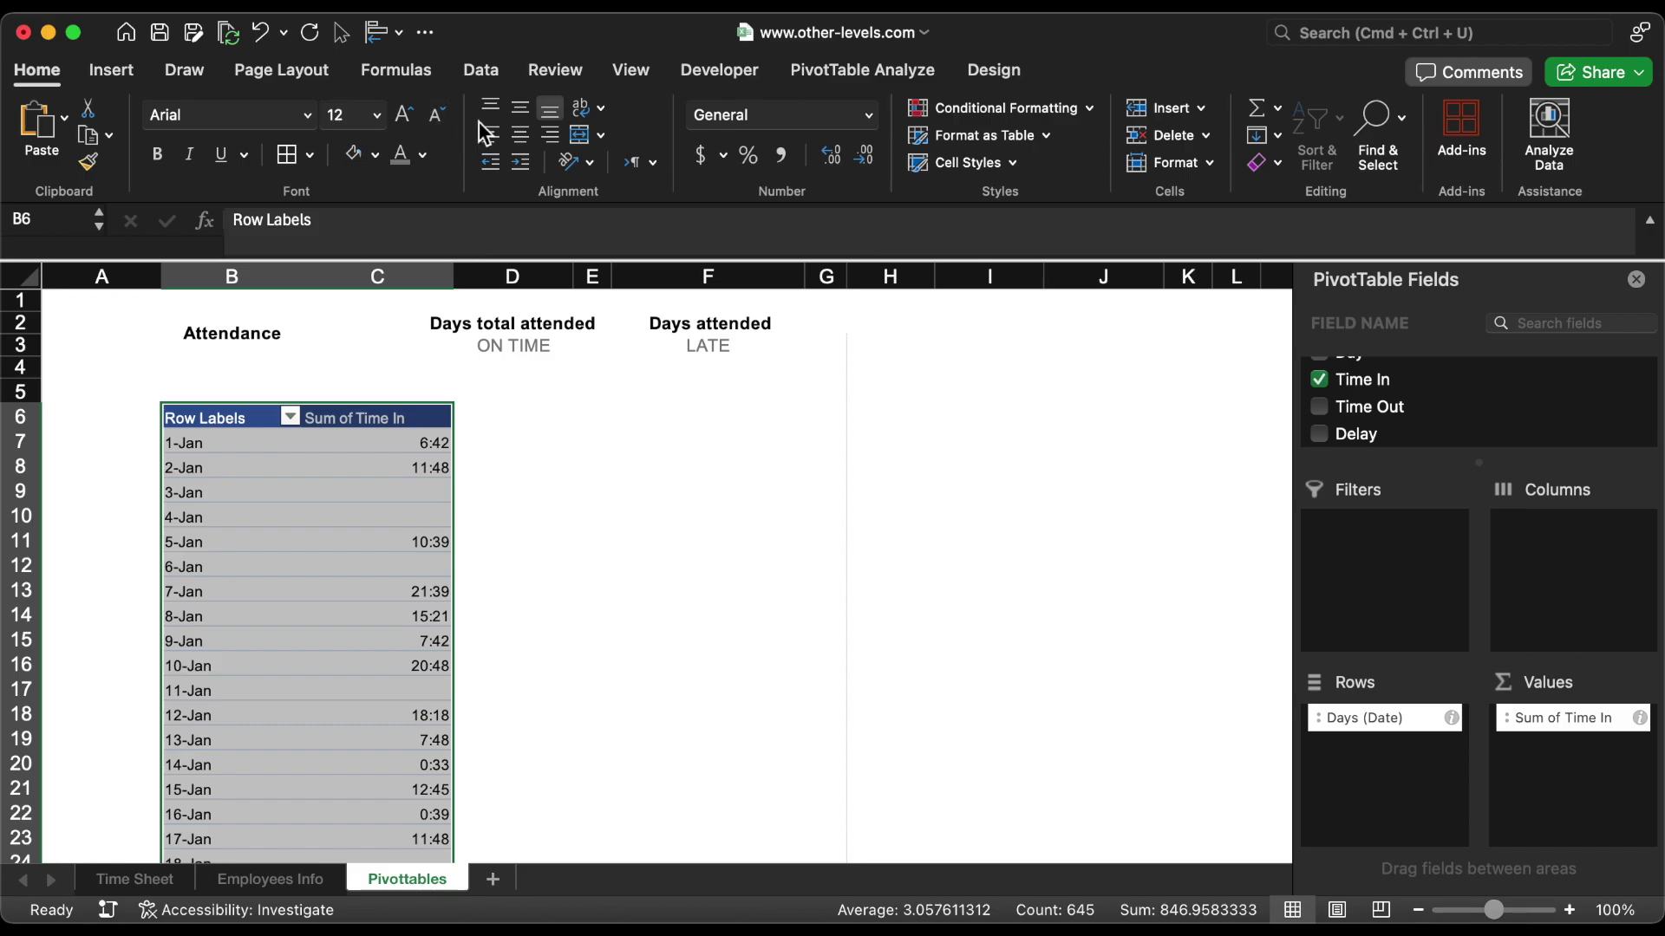
{"action": "left_click", "coordinate": [521, 107]}
{"action": "left_click", "coordinate": [520, 134]}
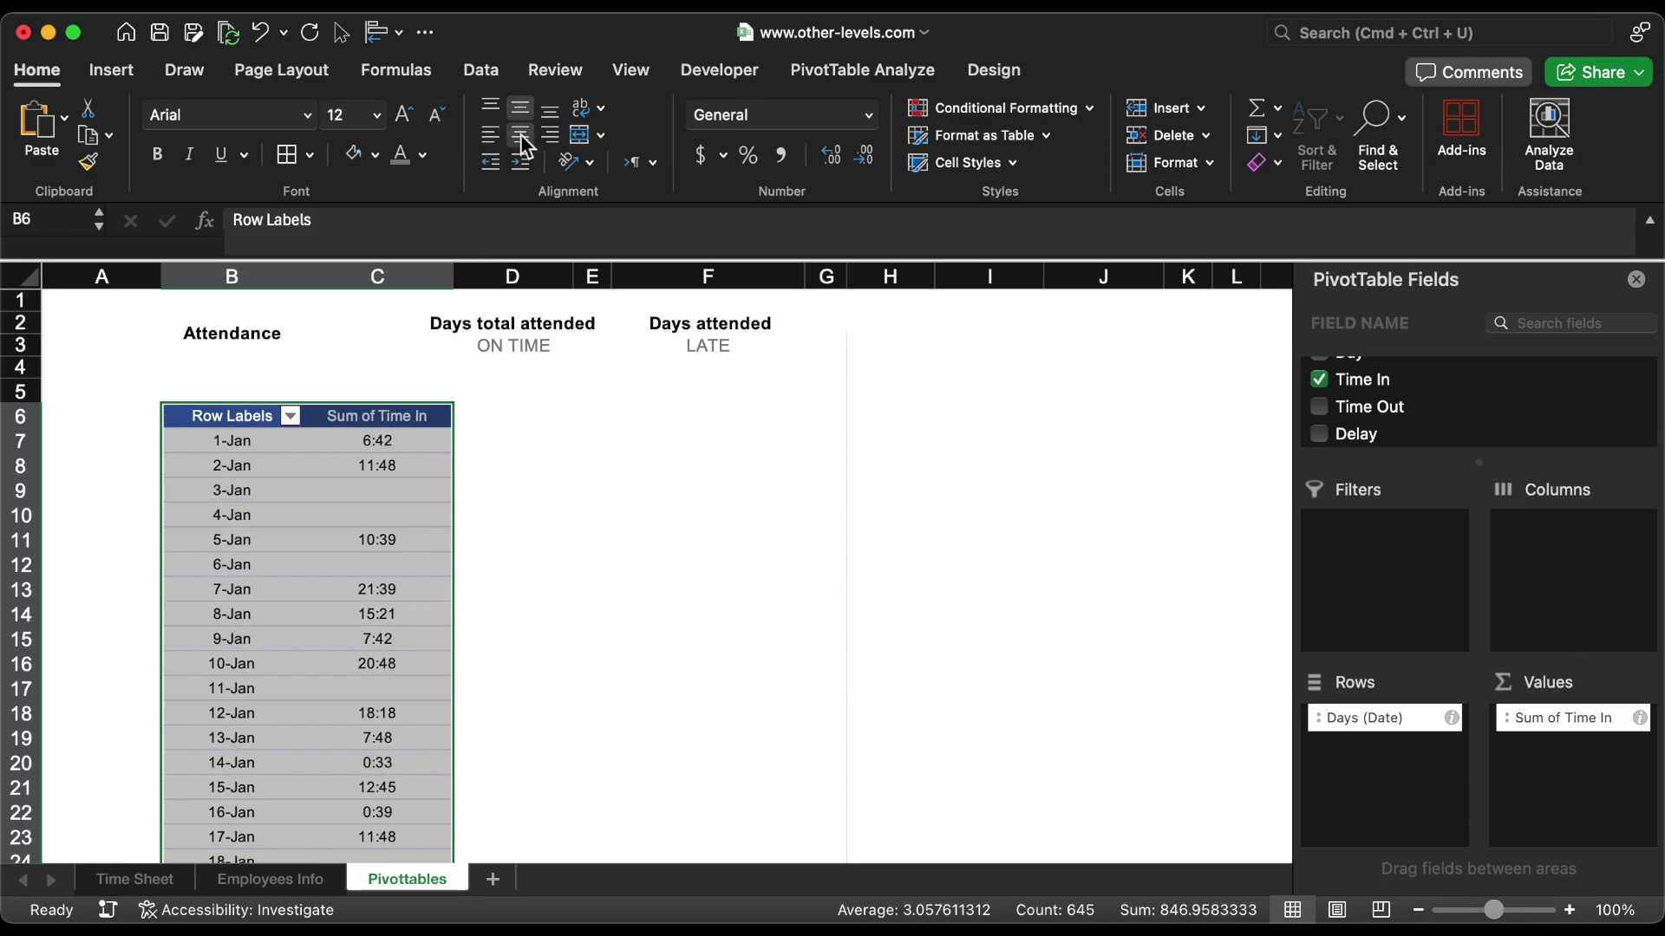
Step: Count all attended days under Attendance in cell B4 with =COUNTIF(C:C,">"&TIME(0,0,0))
{"action": "left_click", "coordinate": [260, 342]}
{"action": "left_click", "coordinate": [260, 368]}
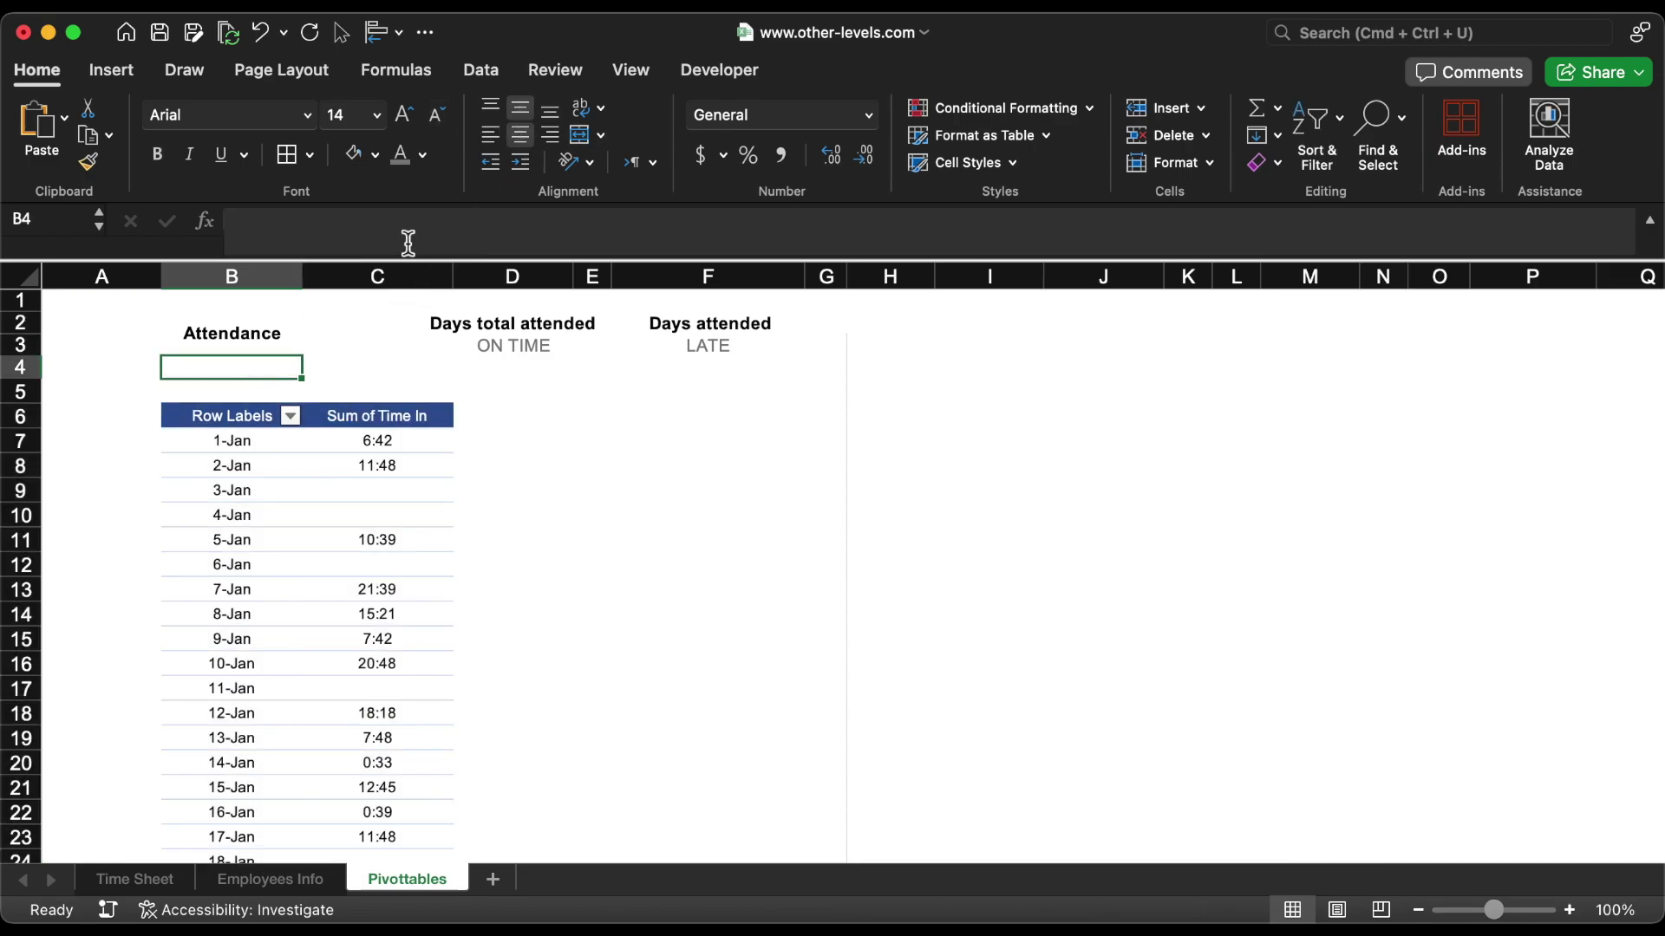
{"action": "type", "text": "=coun"}
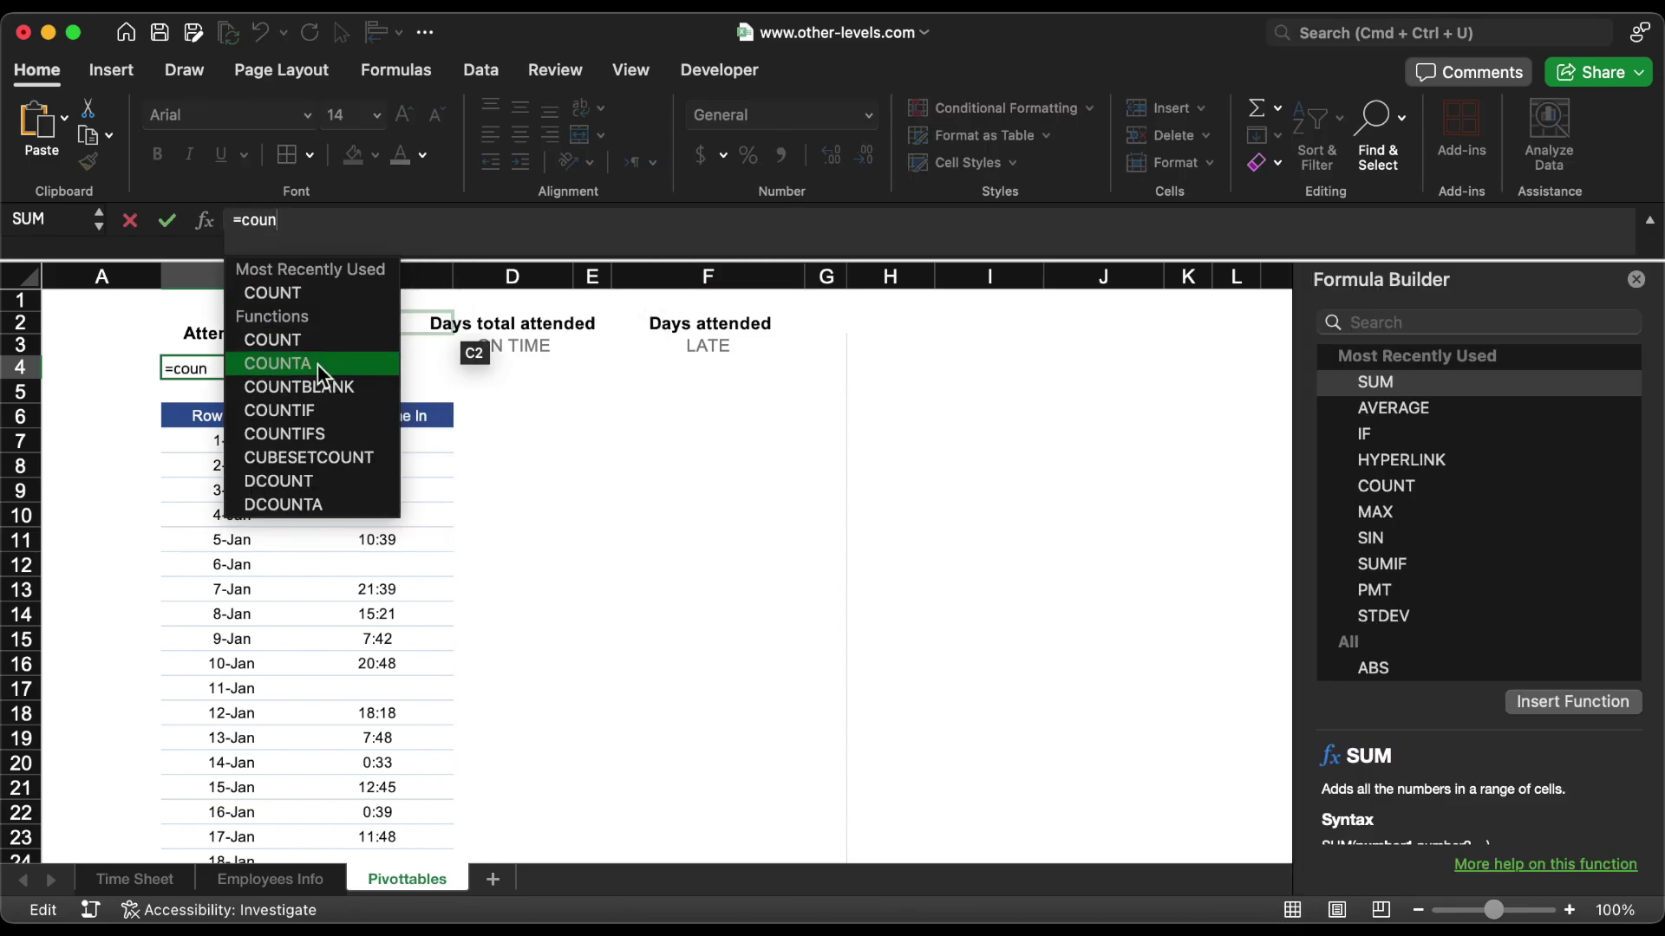
{"action": "double_click", "coordinate": [315, 409]}
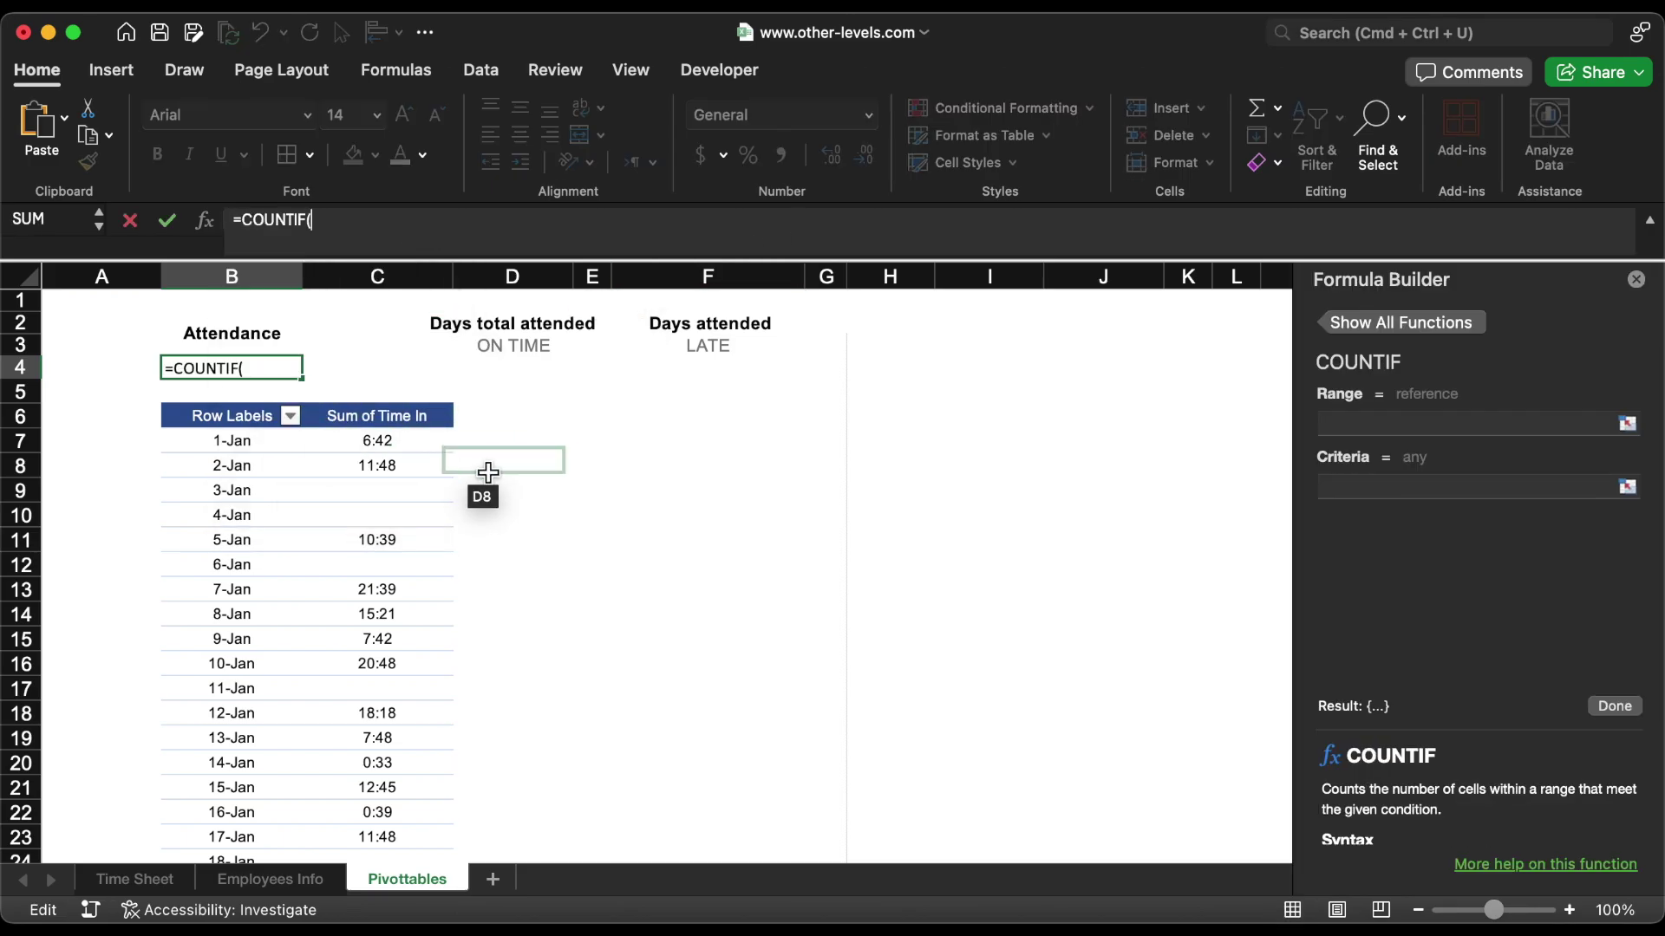
{"action": "left_click", "coordinate": [409, 284]}
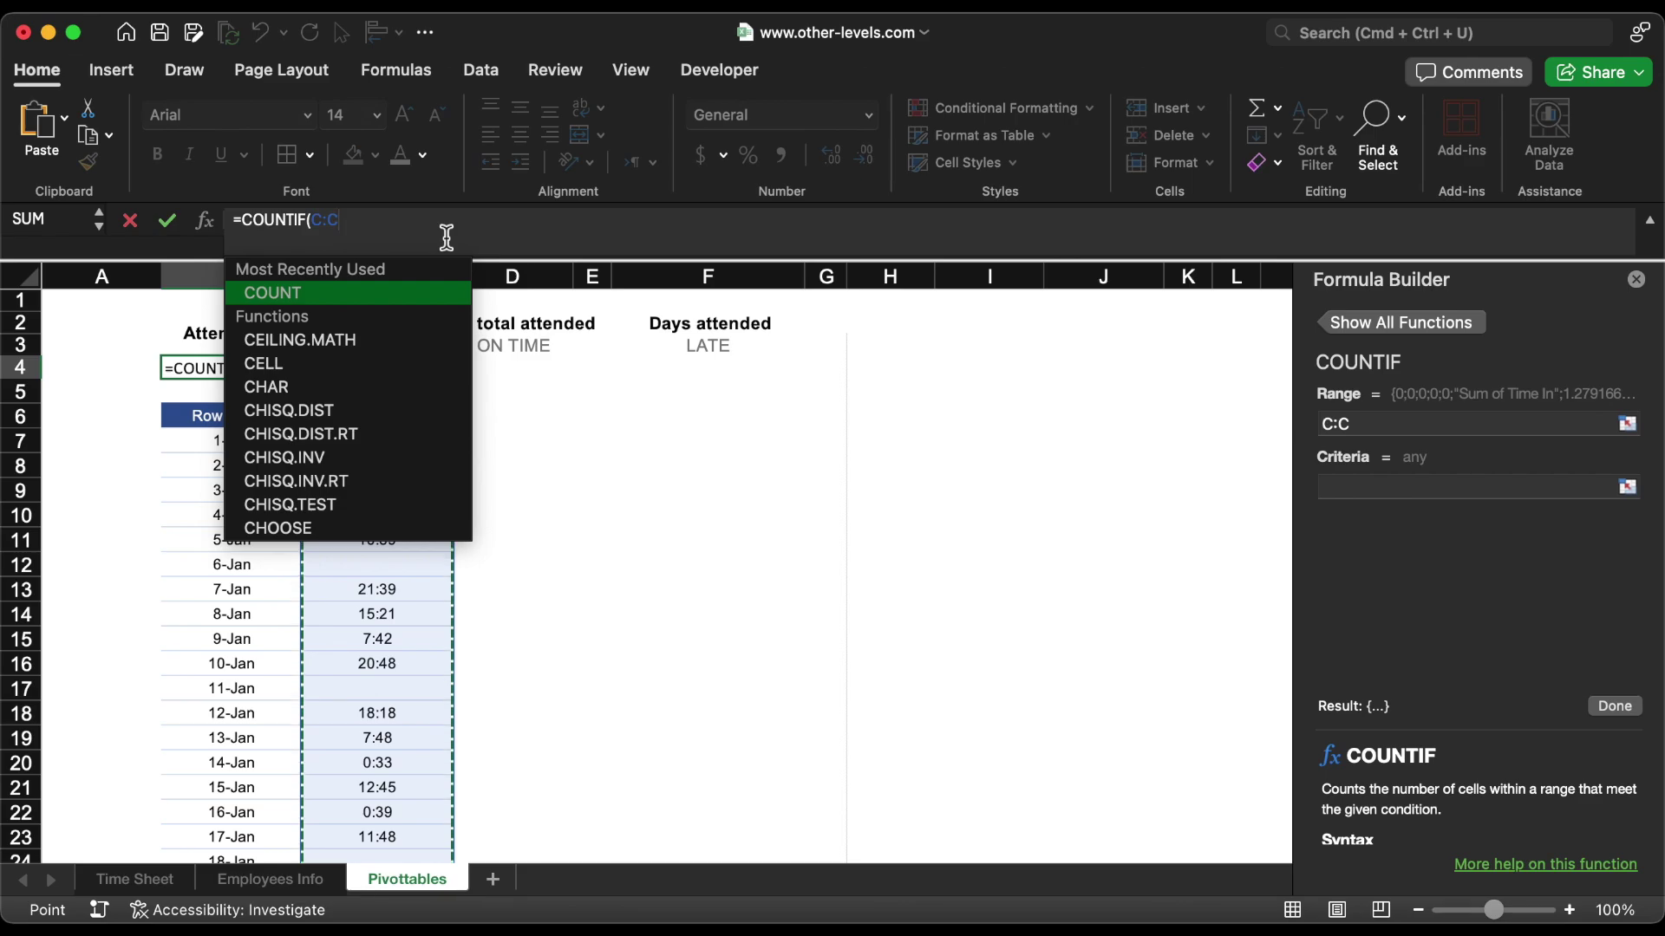
{"action": "type", "text": ",\""}
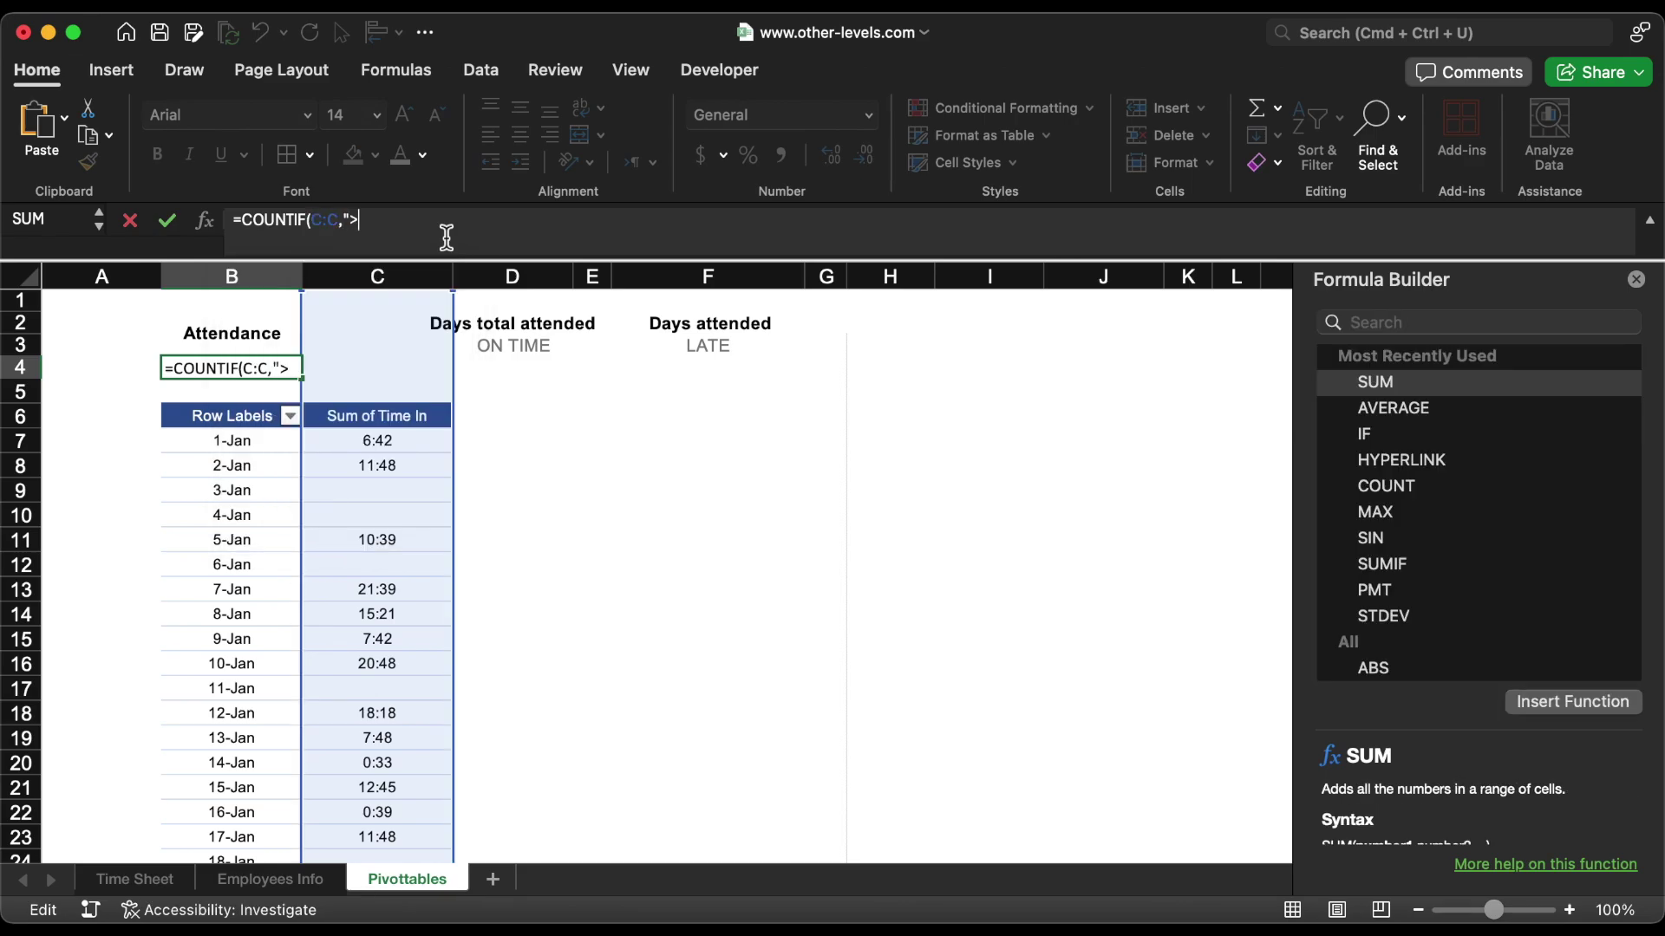
{"action": "type", "text": ">\""}
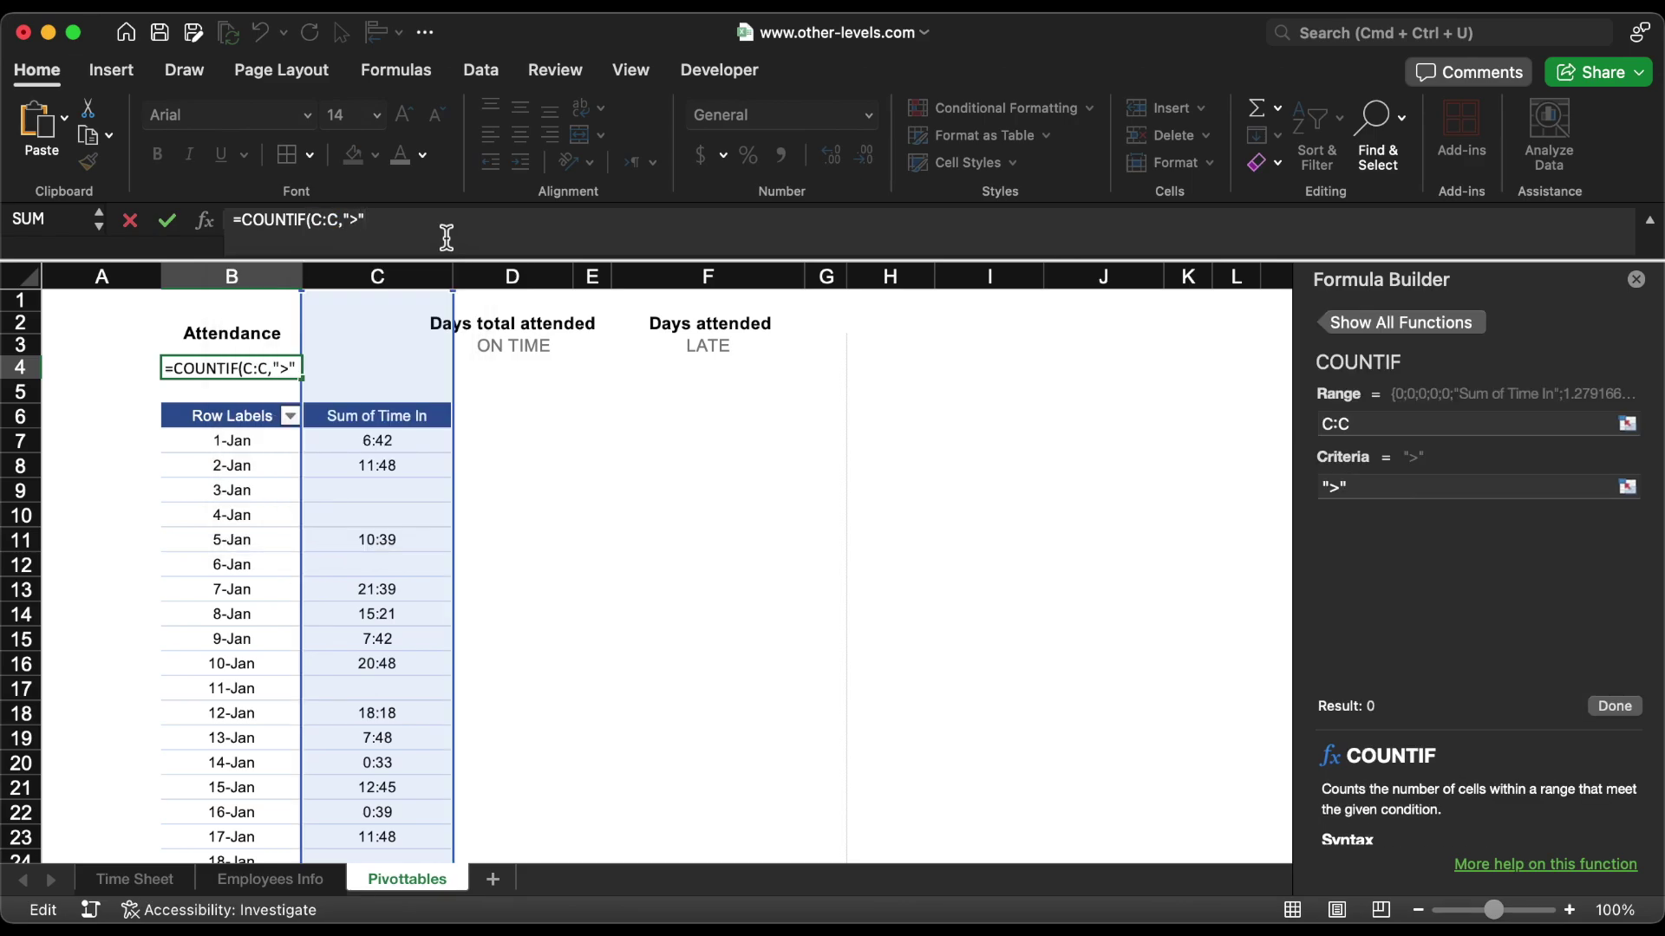
{"action": "type", "text": "&"}
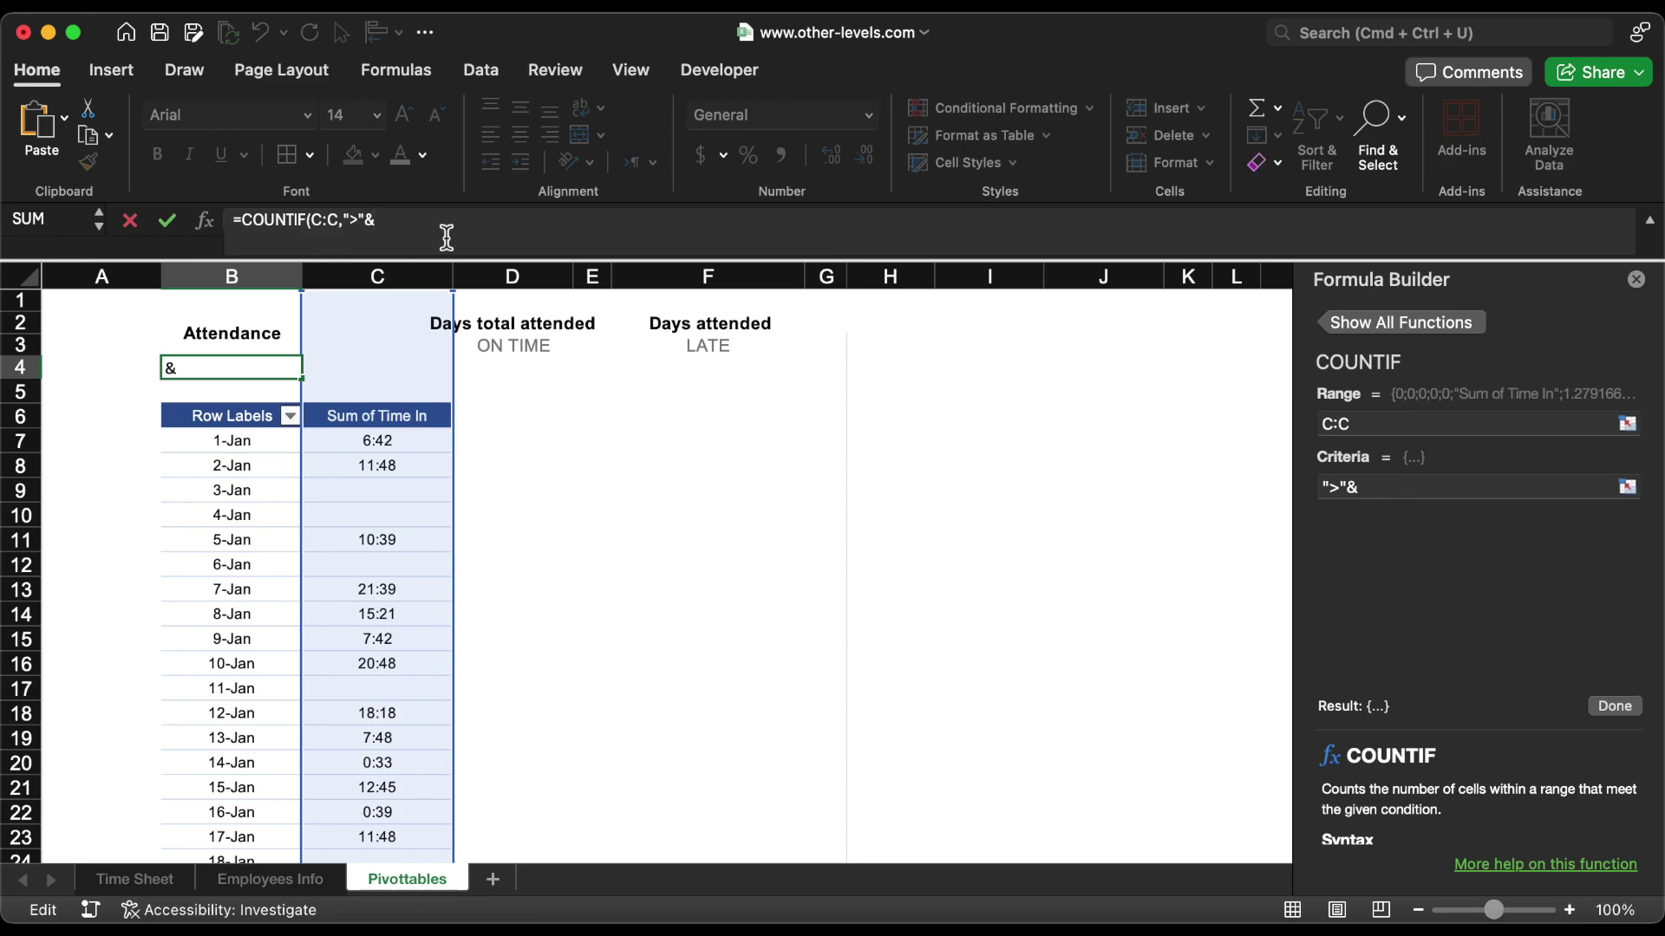
{"action": "type", "text": "Ti"}
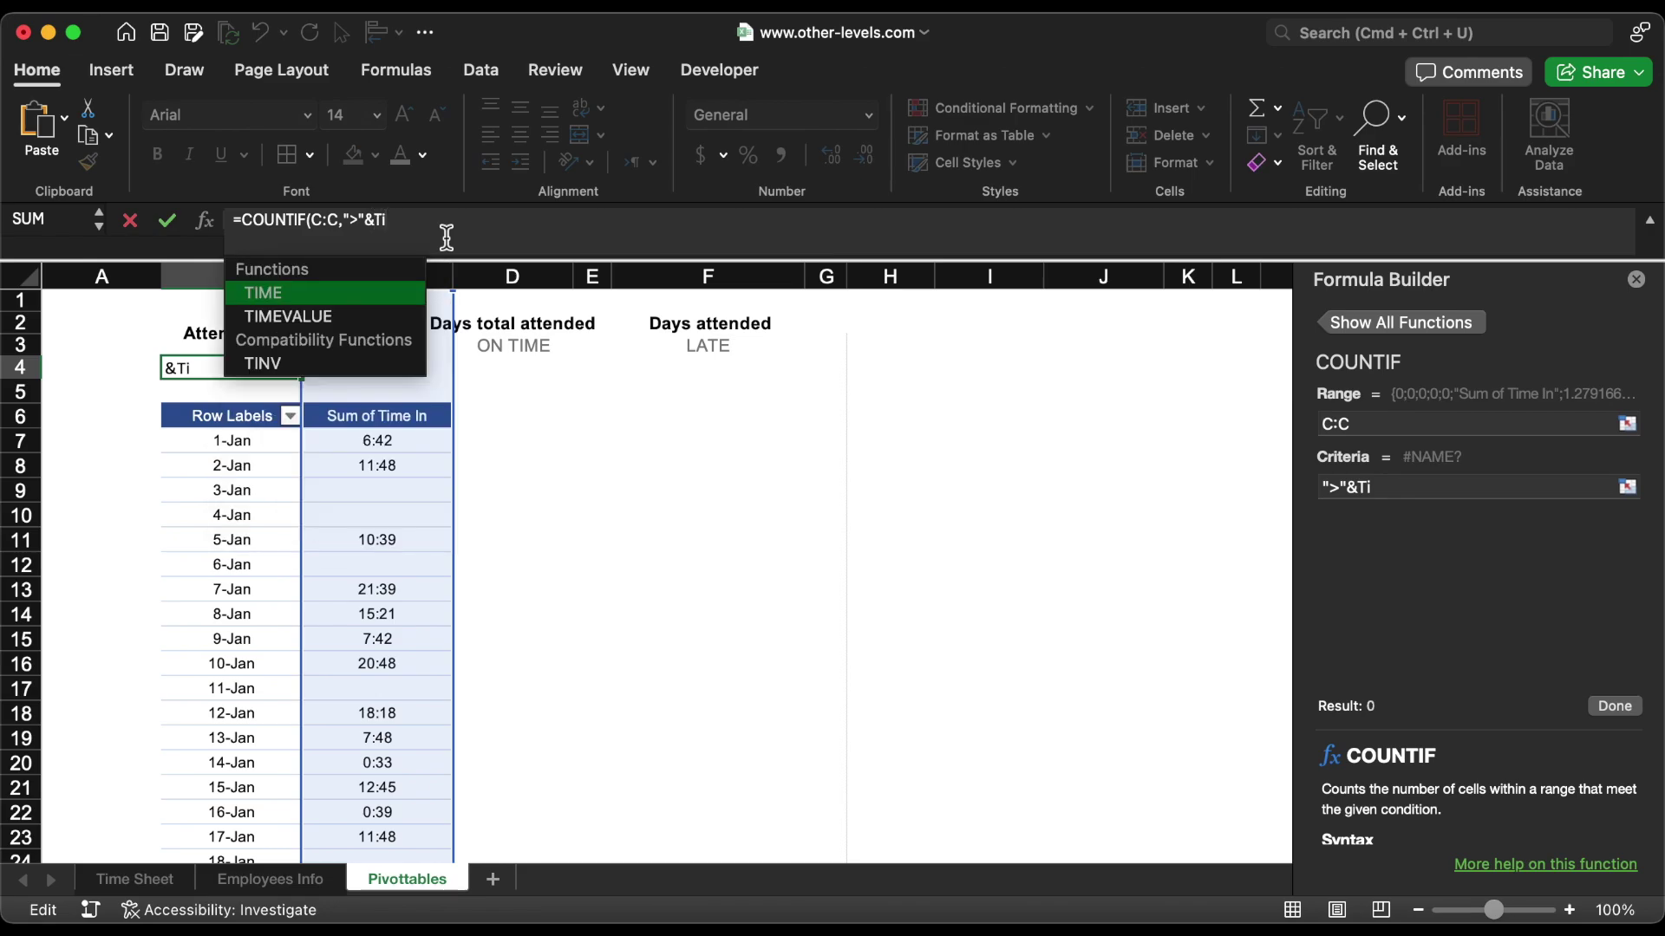
{"action": "double_click", "coordinate": [305, 291]}
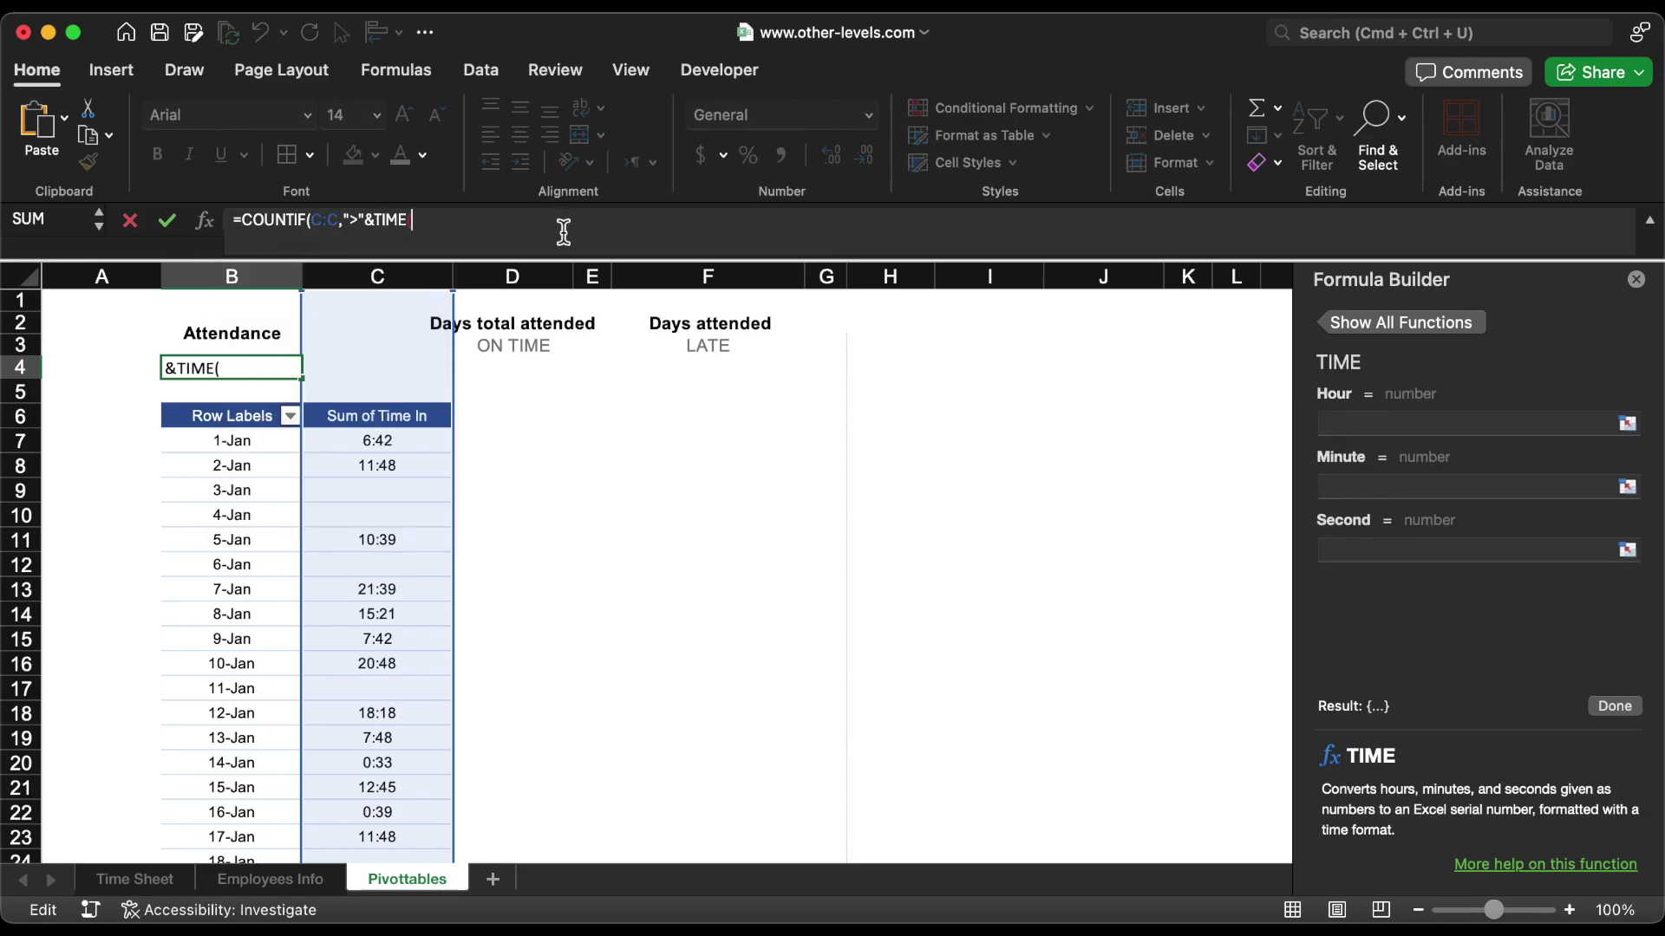
{"action": "type", "text": "0,0,"}
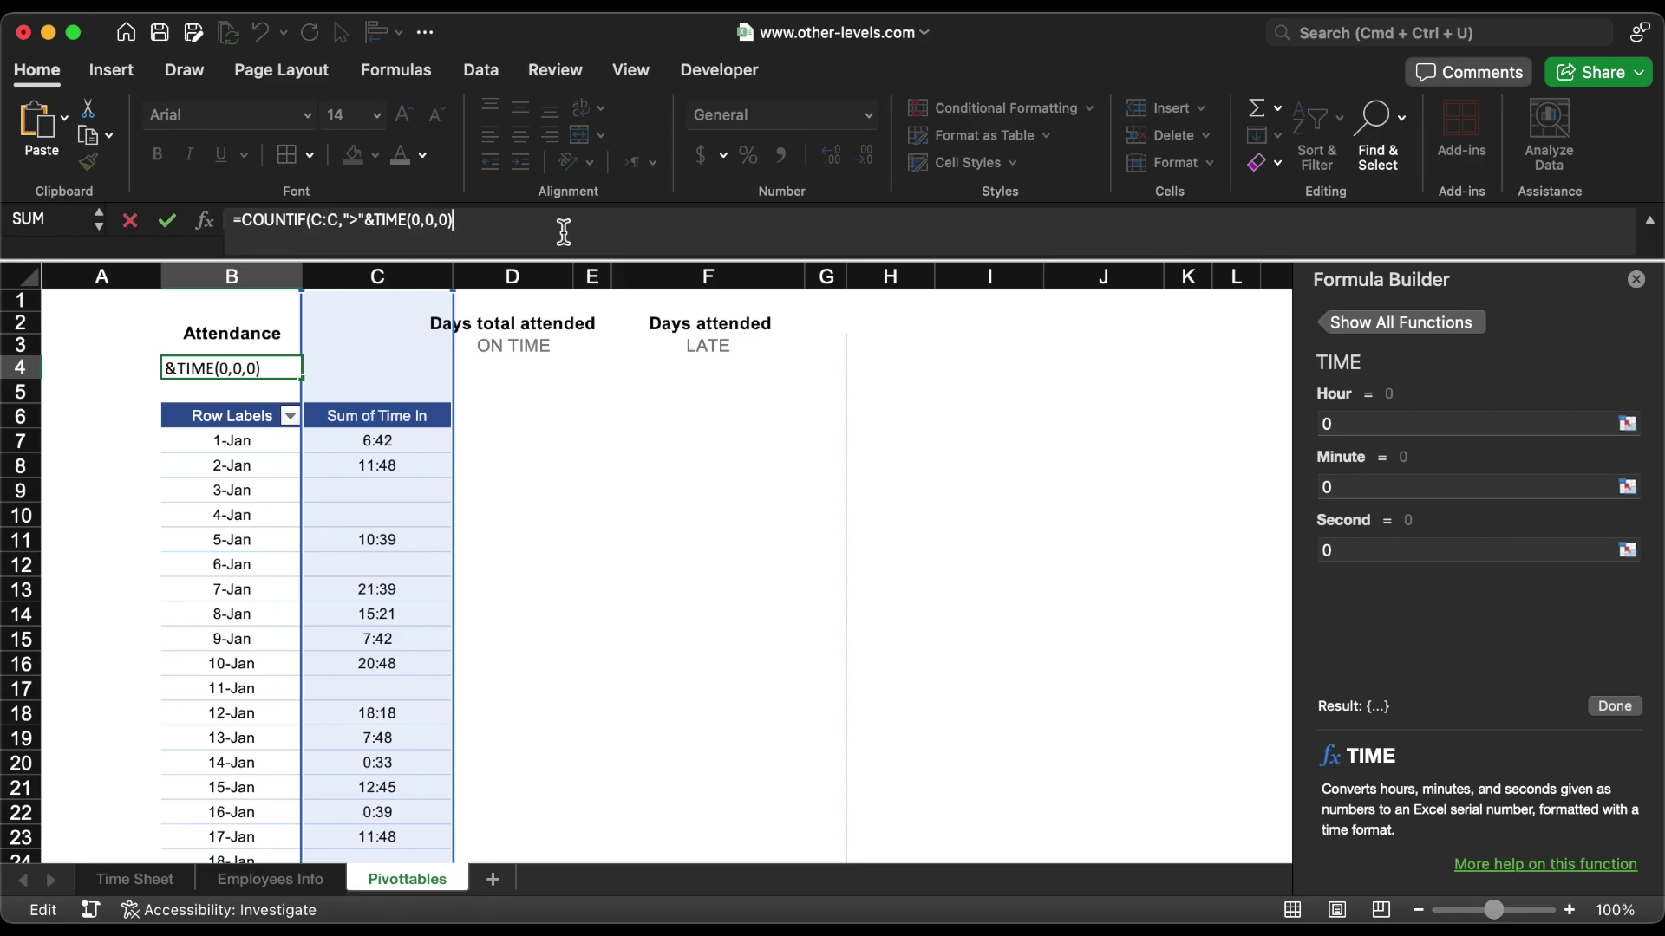
{"action": "type", "text": "0),"}
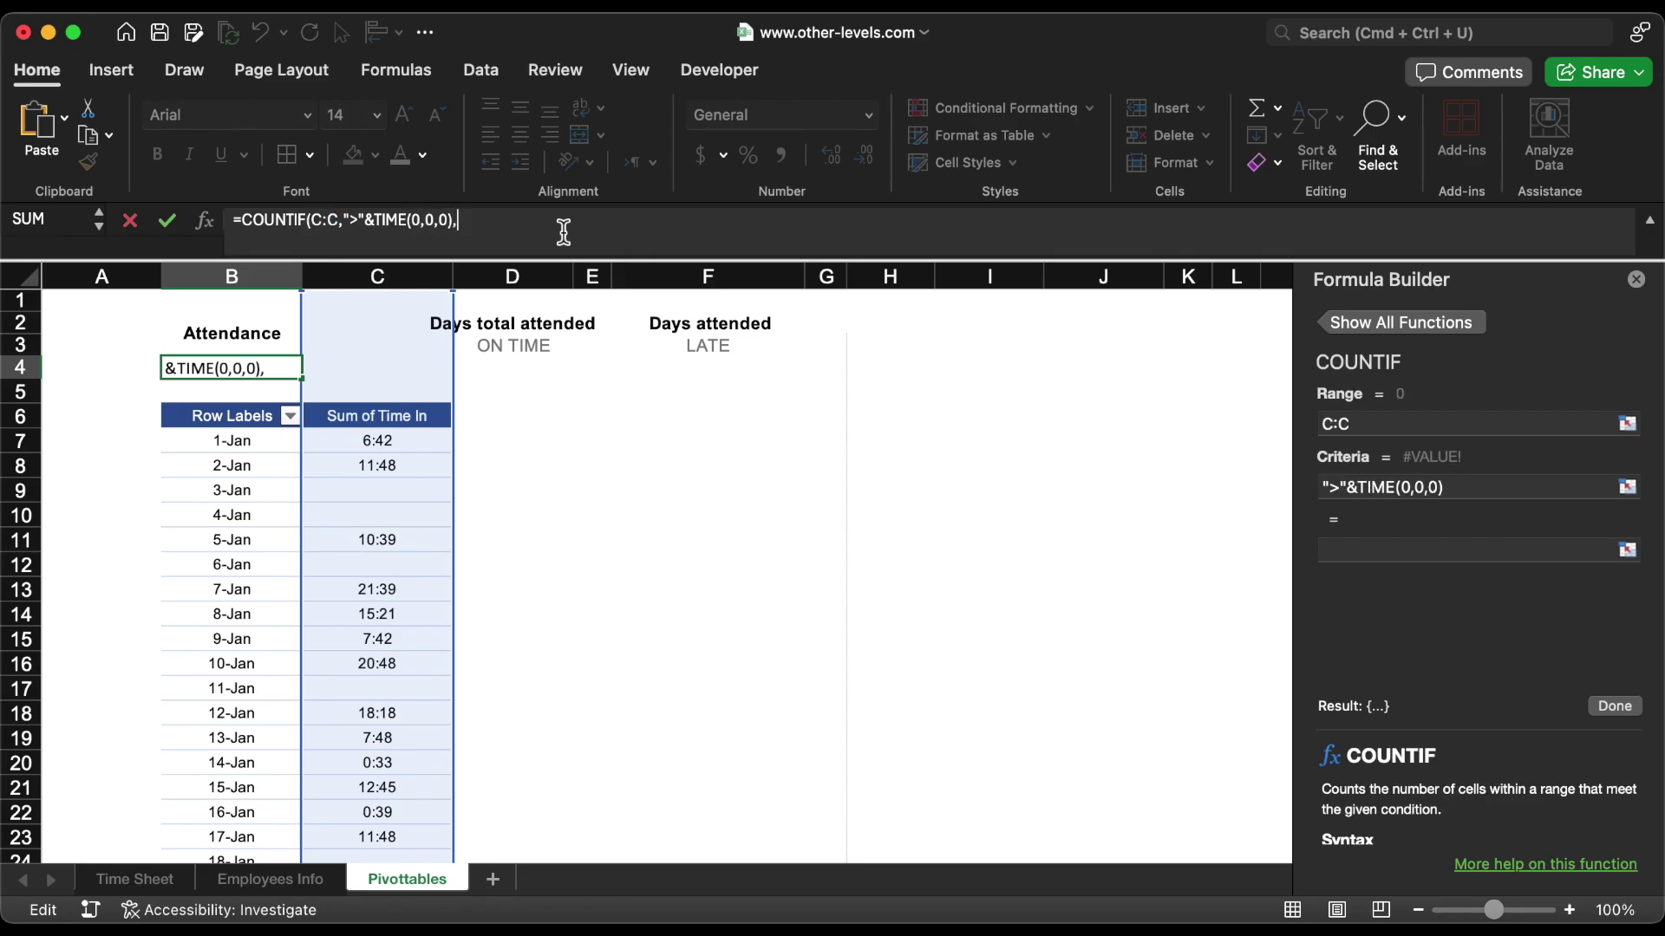
{"action": "type", "text": "0"}
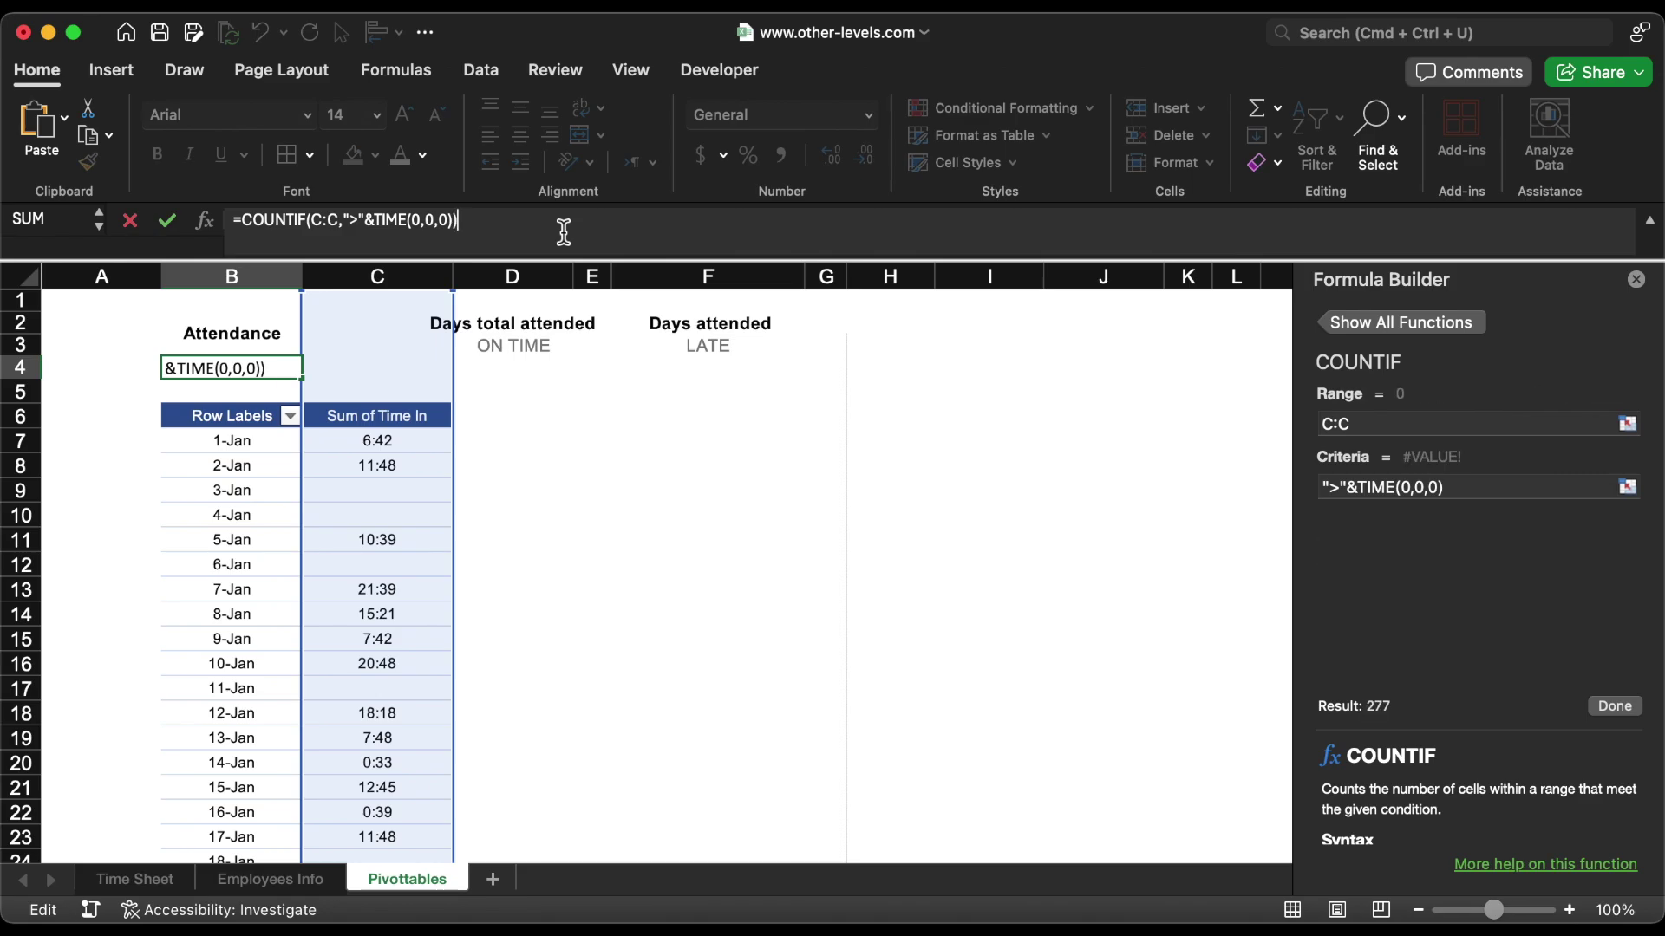
{"action": "key", "text": "Return"}
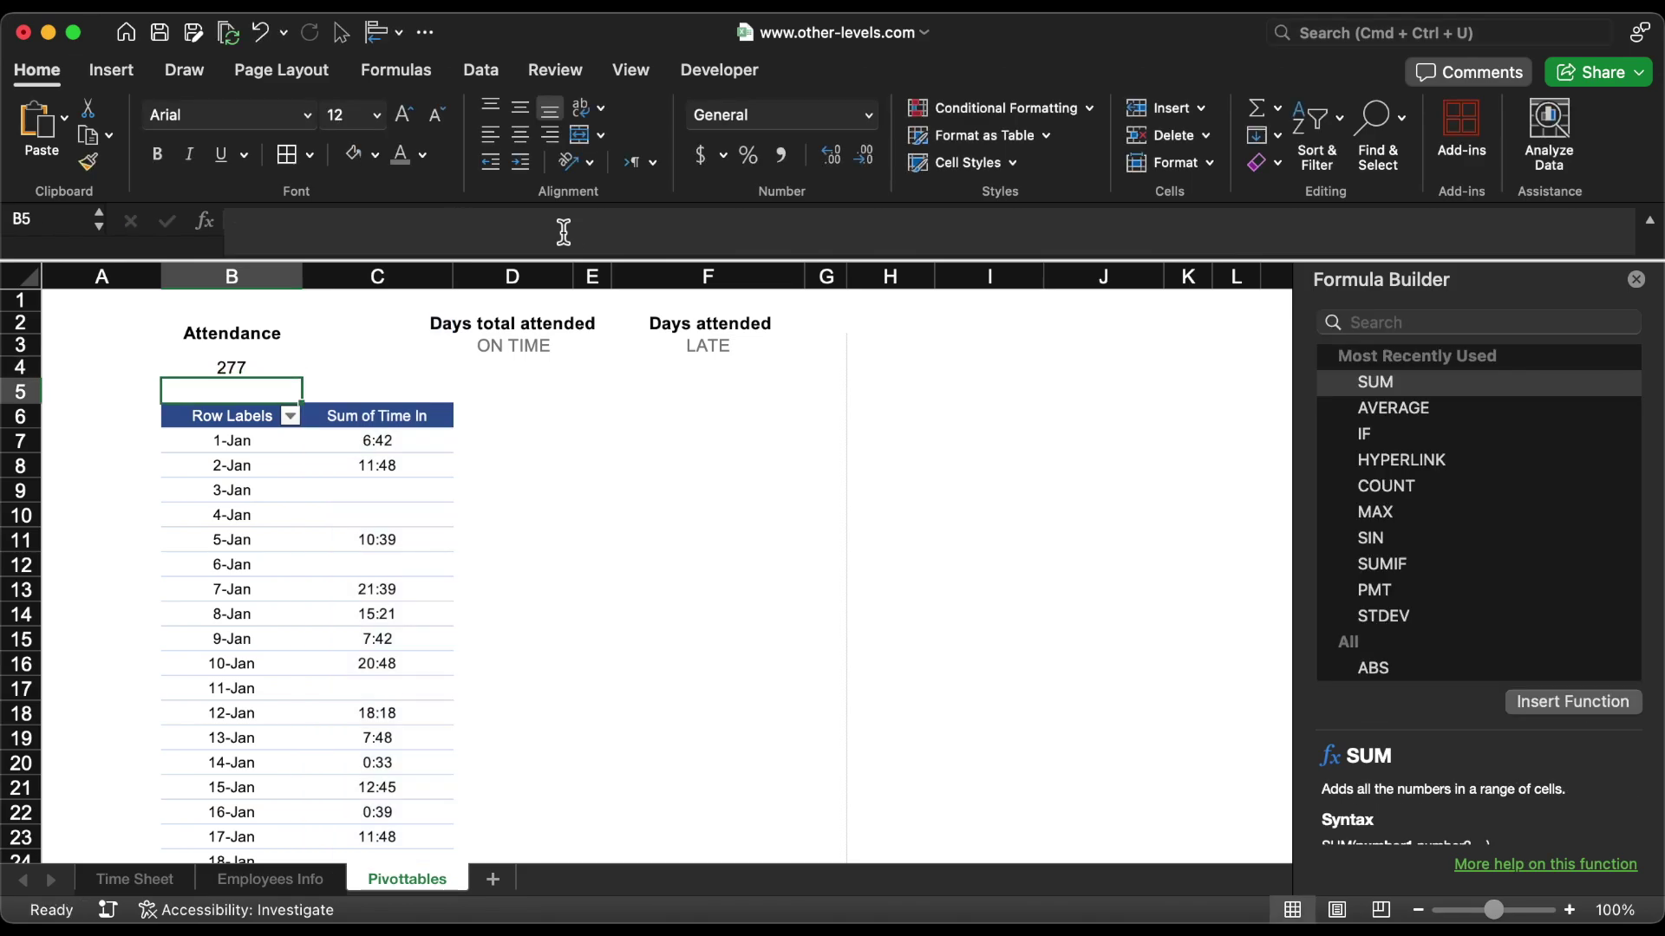
Step: Reuse the attendance formula in F4 to count late days, setting its hour to 8: =COUNTIF(C:C,">"&TIME(8,0,0))
{"action": "left_click", "coordinate": [291, 371]}
{"action": "left_click", "coordinate": [538, 217]}
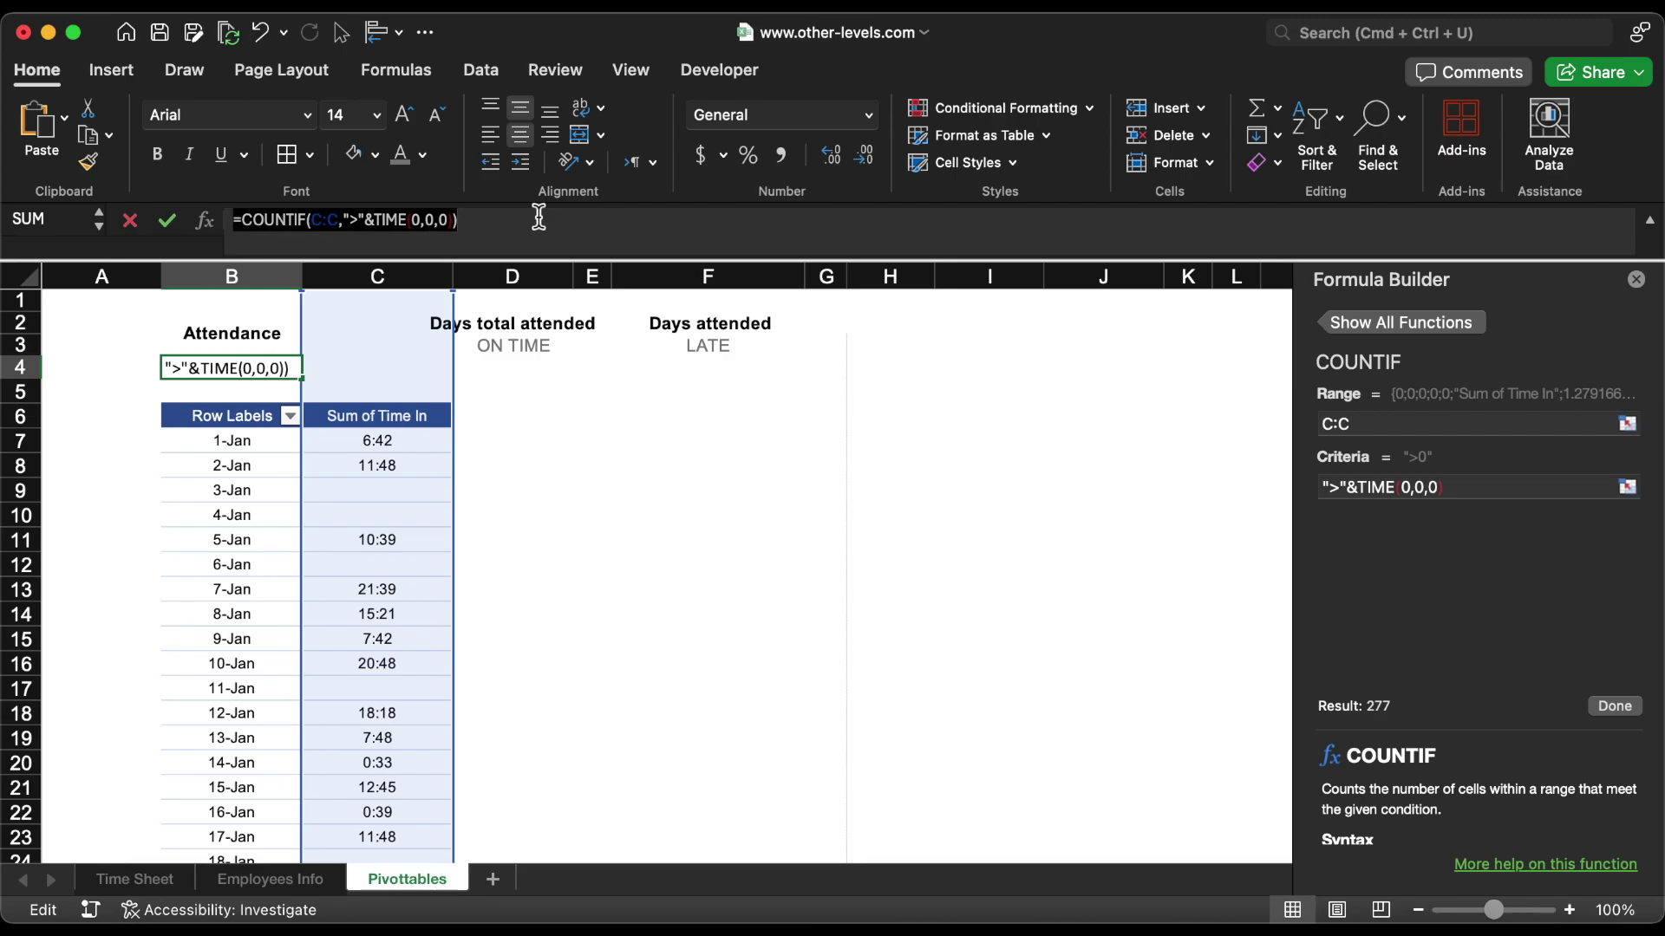
{"action": "key", "text": "Escape"}
{"action": "left_click", "coordinate": [698, 366]}
{"action": "left_click", "coordinate": [627, 234]}
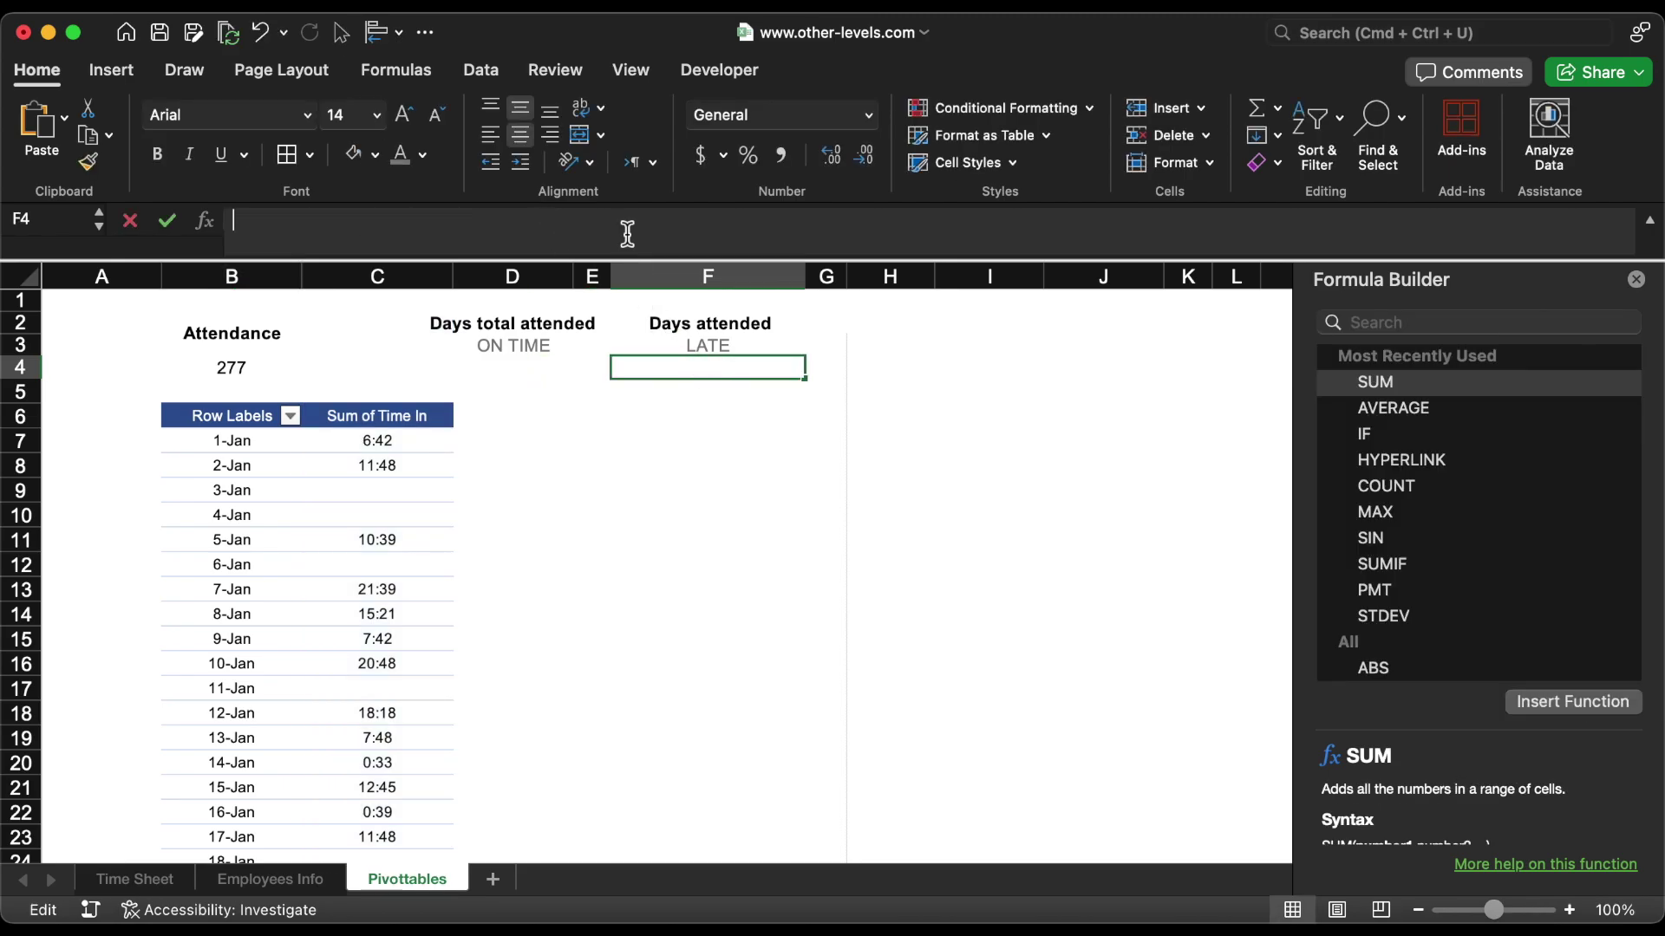
{"action": "type", "text": "=COUNTIF(C:C,\">\"&TIME(0,0,0))"}
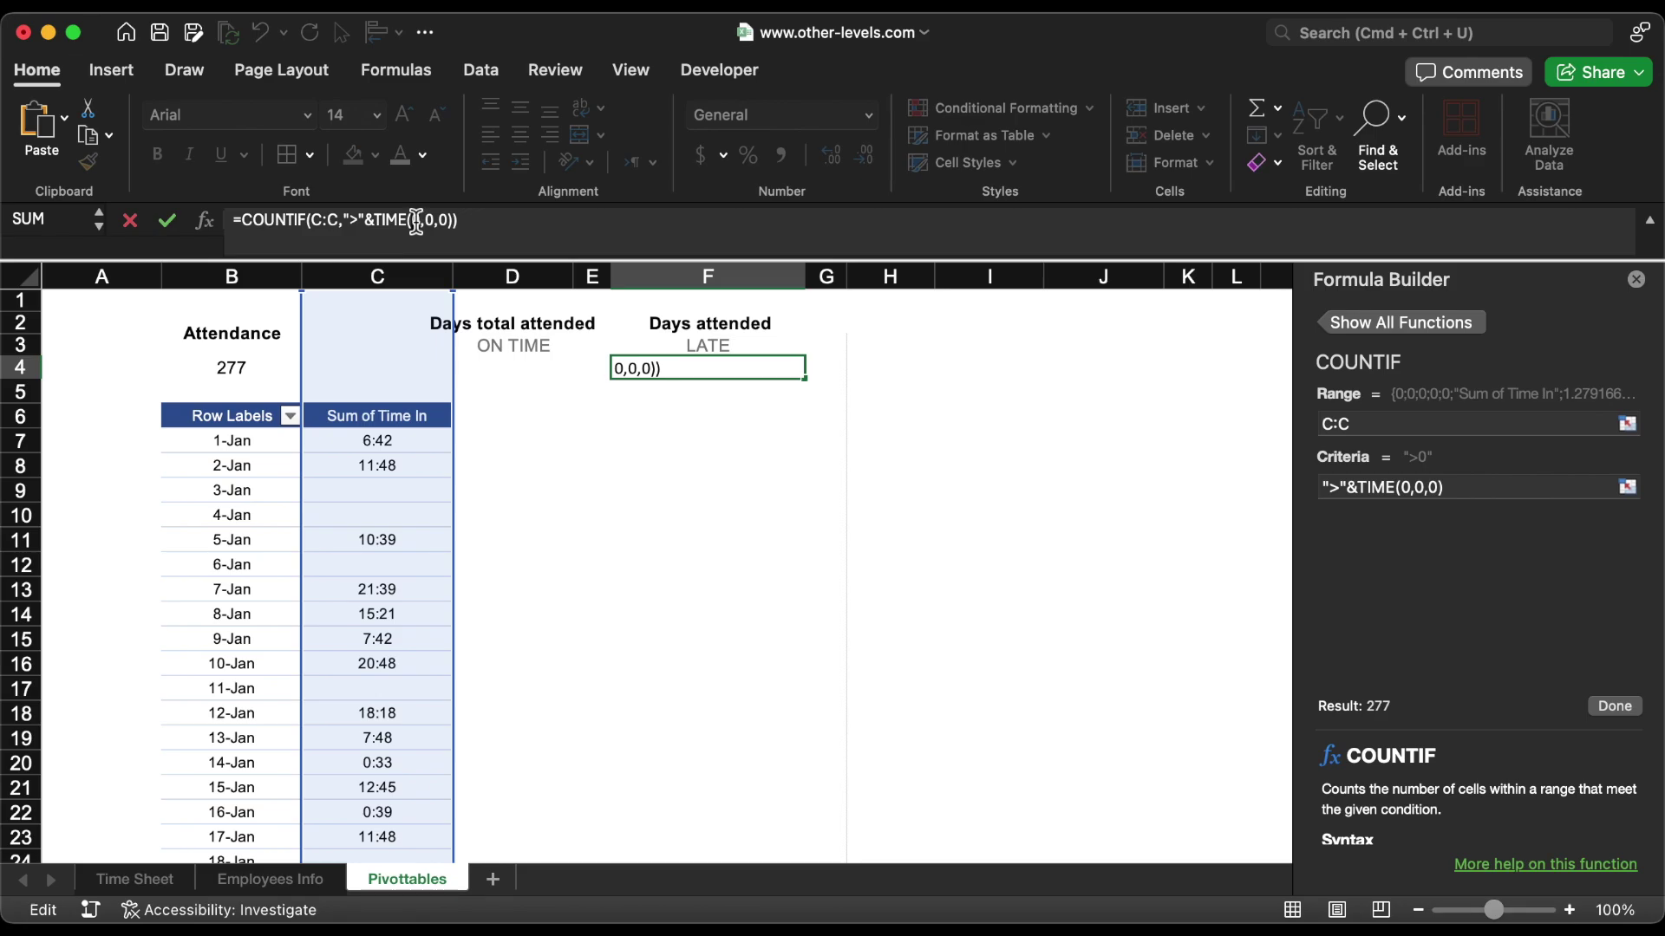
{"action": "type", "text": "8"}
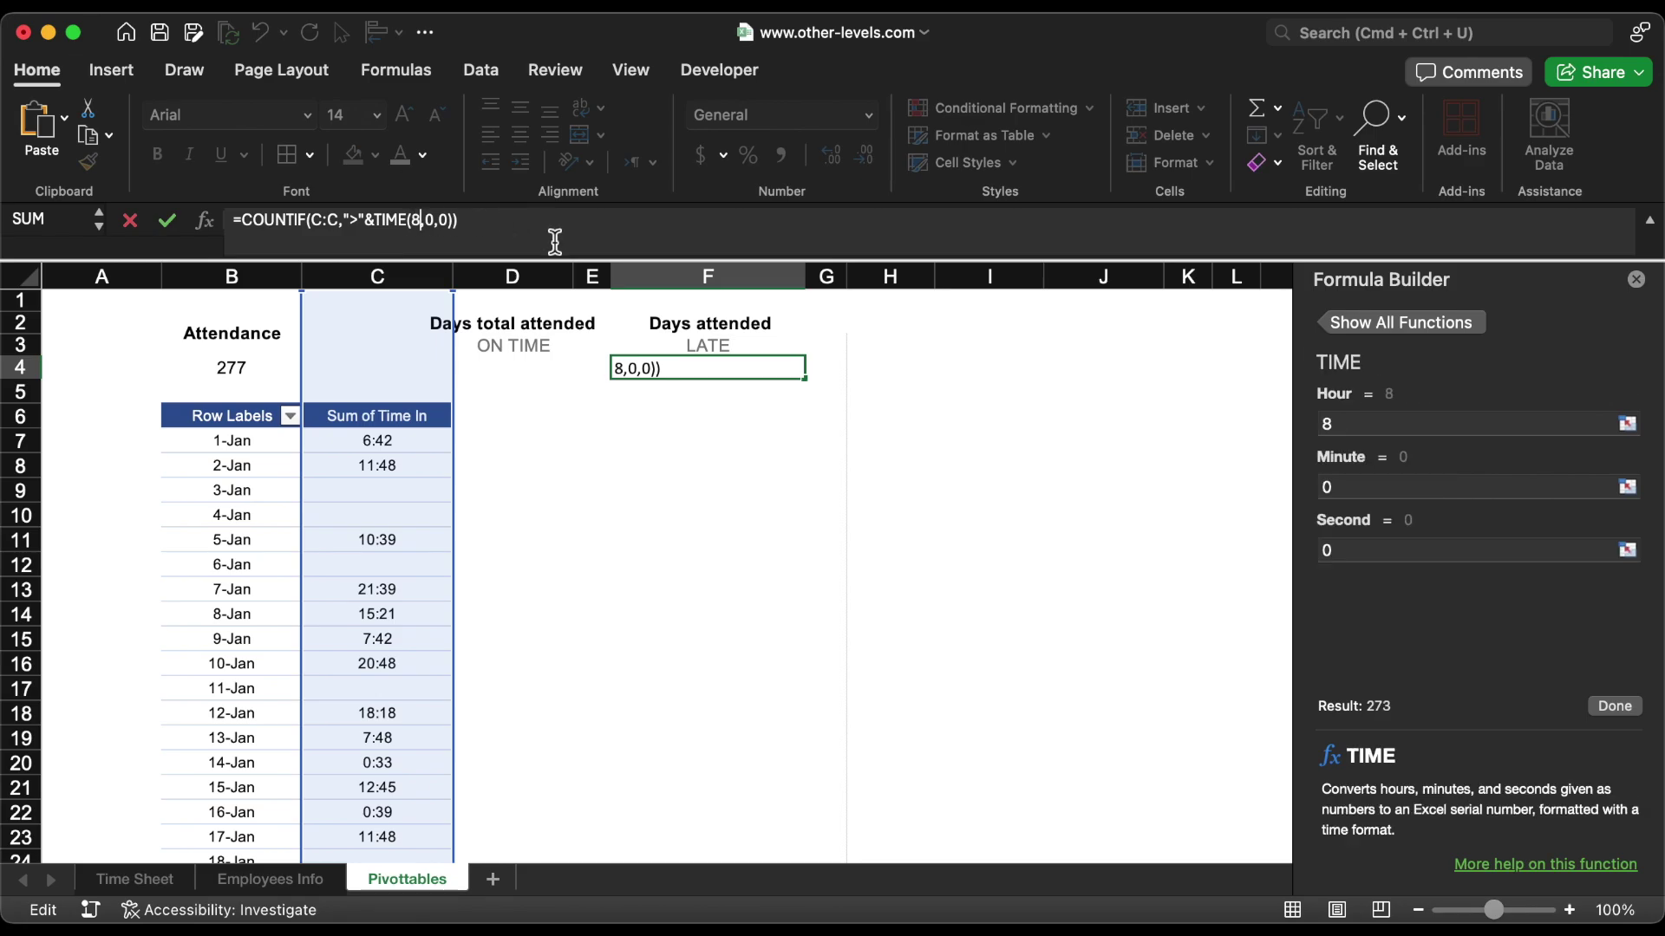
{"action": "key", "text": "Return"}
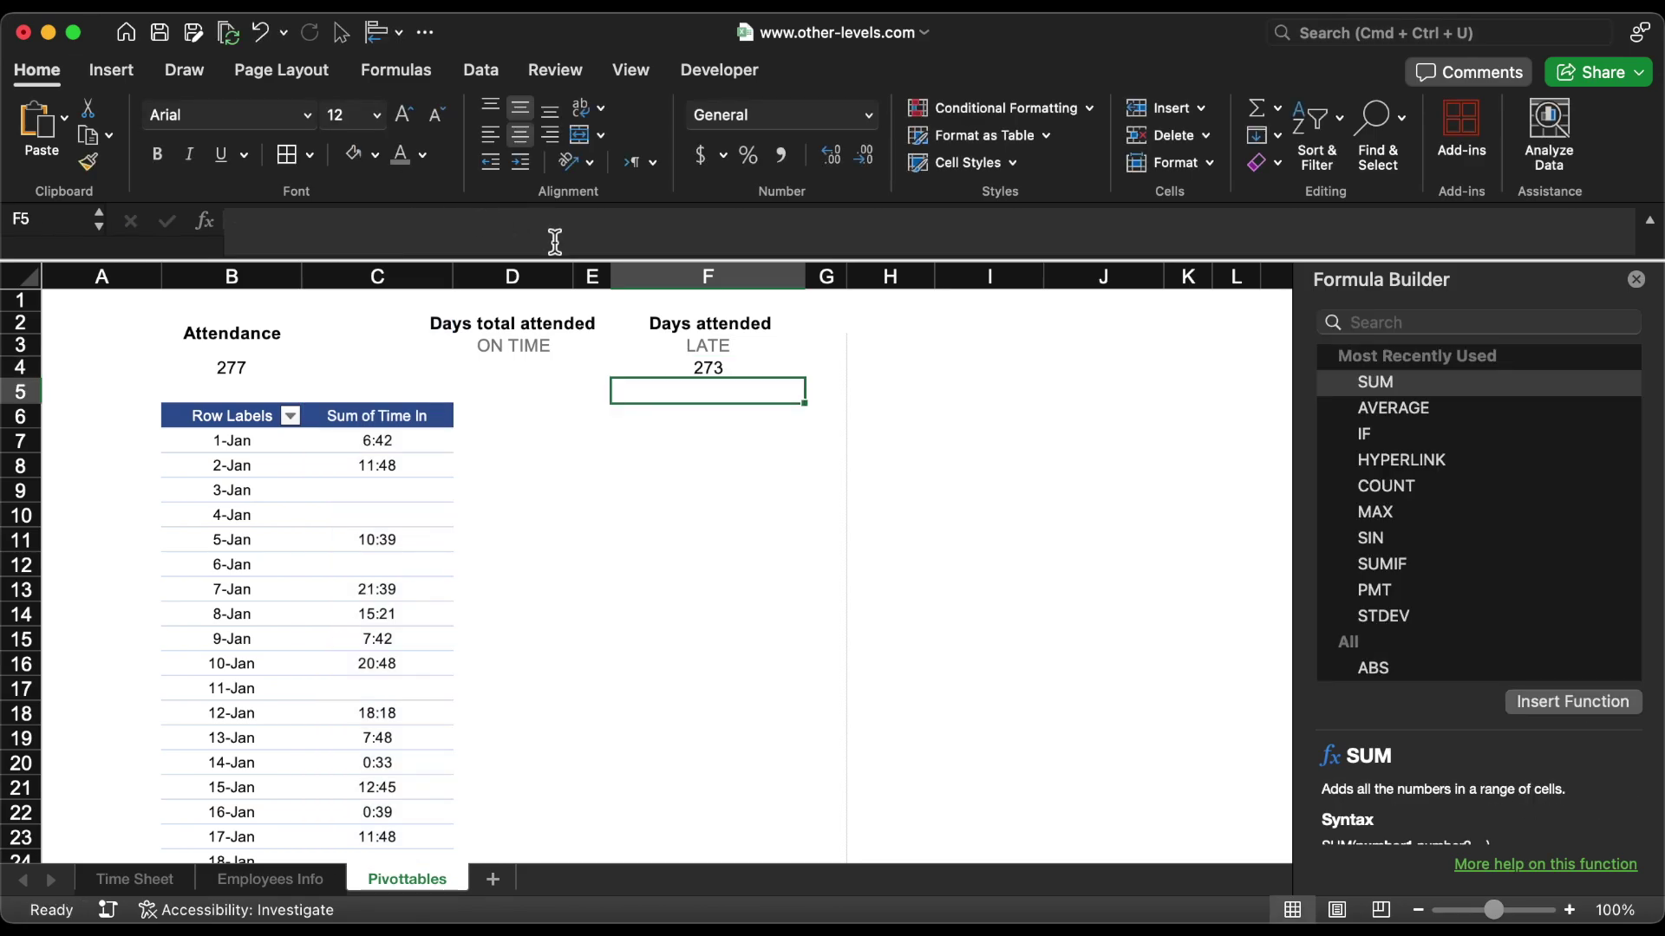
Step: Count on-time days in D4 with the same formula using a less-than-or-equal criterion: =COUNTIF(C:C,"<="&TIME(8,0,0))
{"action": "left_click", "coordinate": [526, 373]}
{"action": "type", "text": "=COUNTIF(C:C,\">\"&TIME(8,0,0))"}
{"action": "key", "text": "BackSpace"}
{"action": "type", "text": "<"}
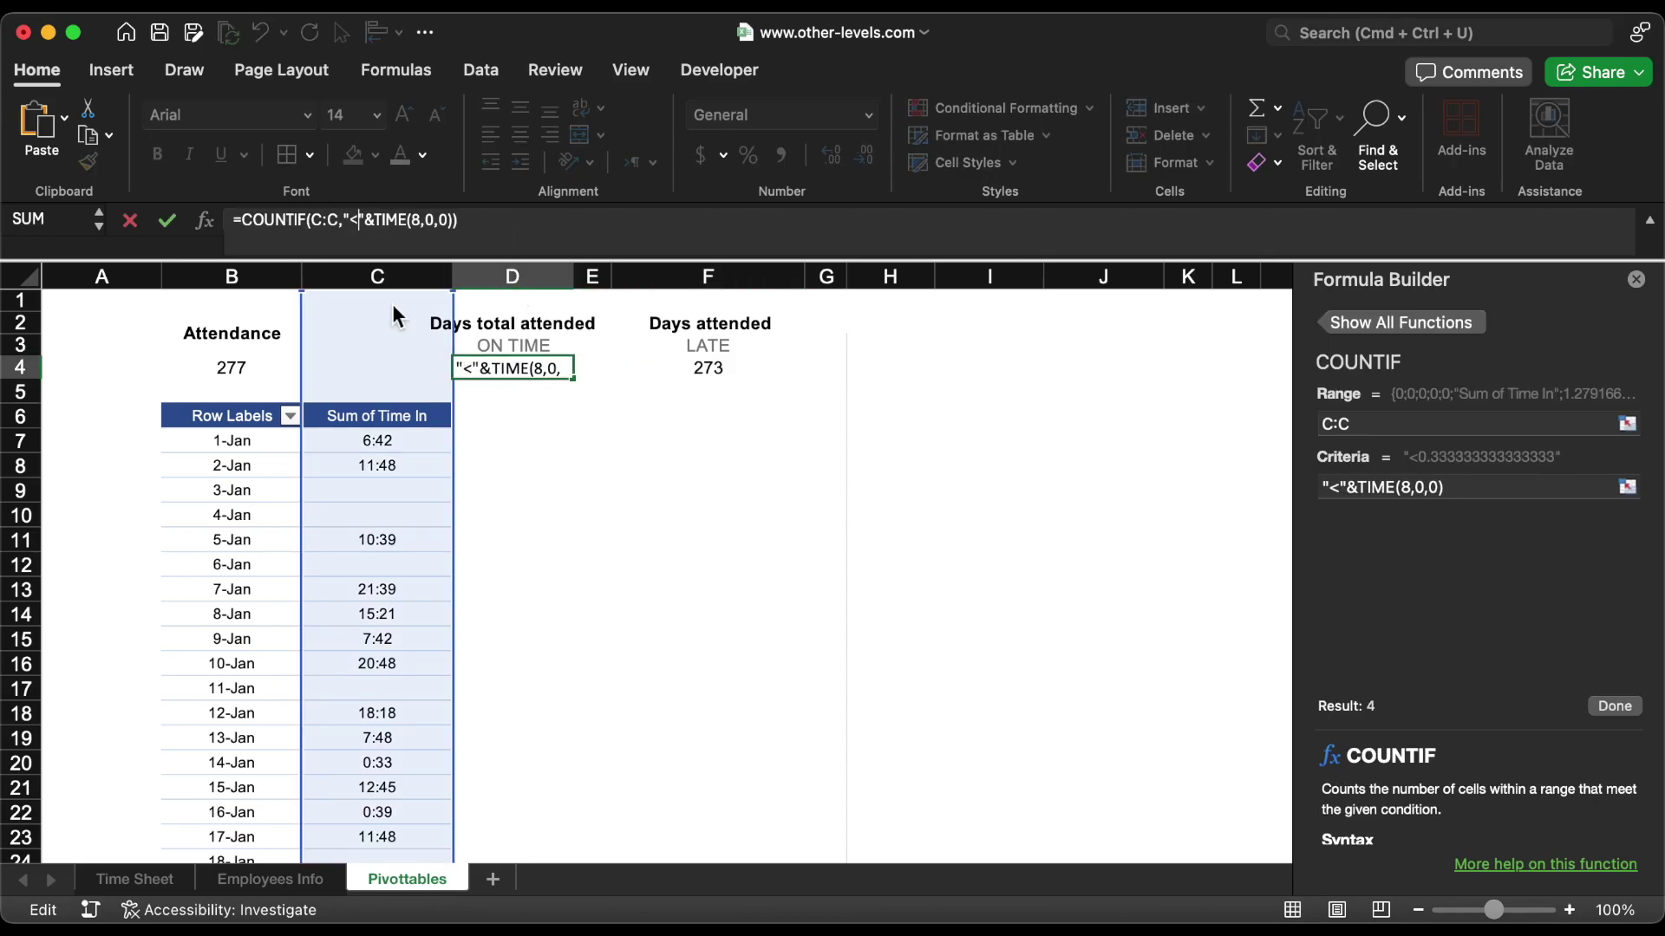
{"action": "type", "text": "="}
{"action": "key", "text": "Return"}
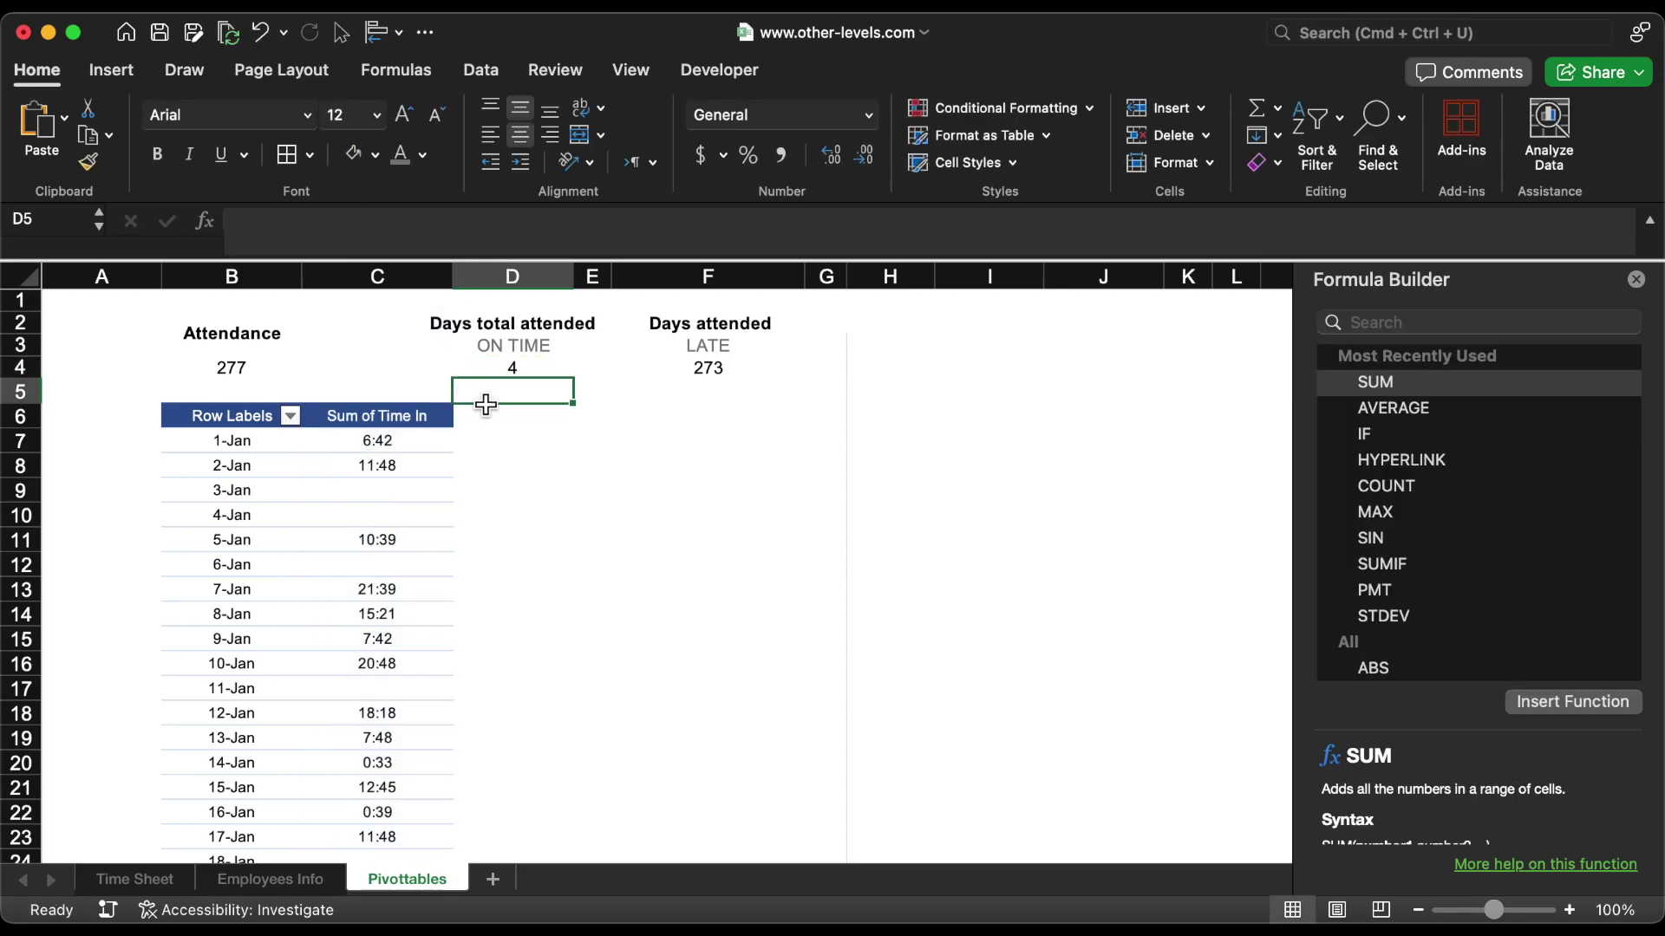
Step: Add a new worksheet after Pivottables and name it Dashboard
{"action": "key", "text": "Left"}
{"action": "key", "text": "Left"}
{"action": "key", "text": "Up"}
{"action": "left_click", "coordinate": [494, 880]}
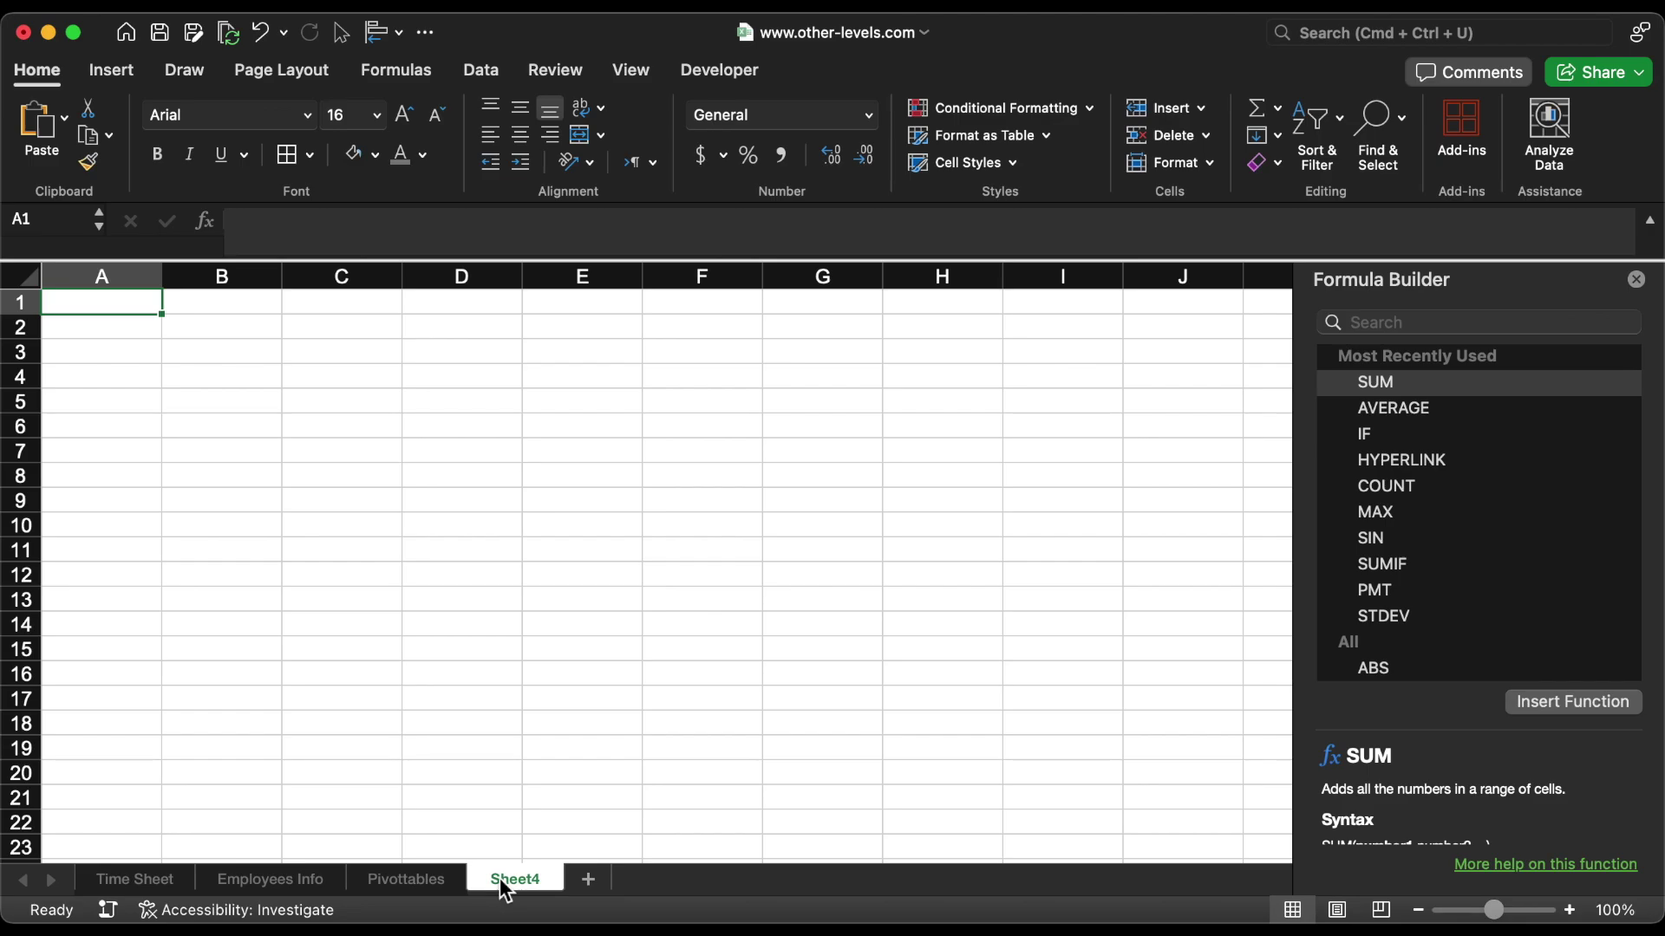
{"action": "right_click", "coordinate": [505, 886]}
{"action": "left_click", "coordinate": [560, 643]}
{"action": "type", "text": "Dashboard"}
{"action": "key", "text": "Return"}
Step: Hide the gridlines on the Dashboard sheet
{"action": "left_click", "coordinate": [636, 71]}
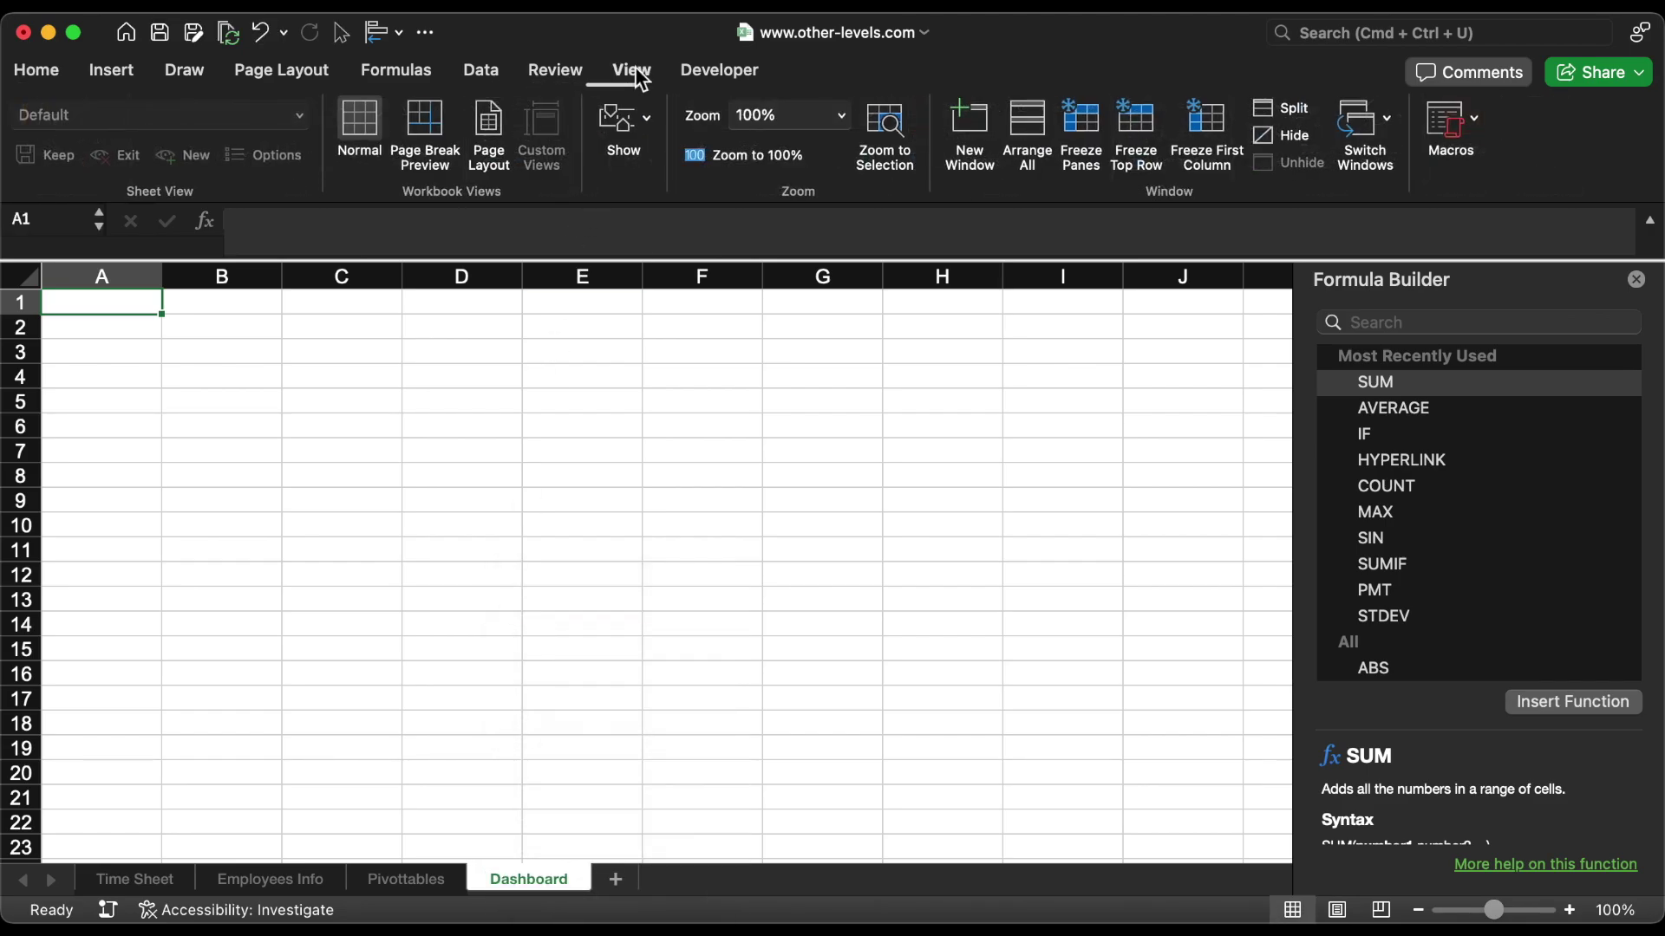
{"action": "left_click", "coordinate": [612, 123]}
{"action": "left_click", "coordinate": [593, 213]}
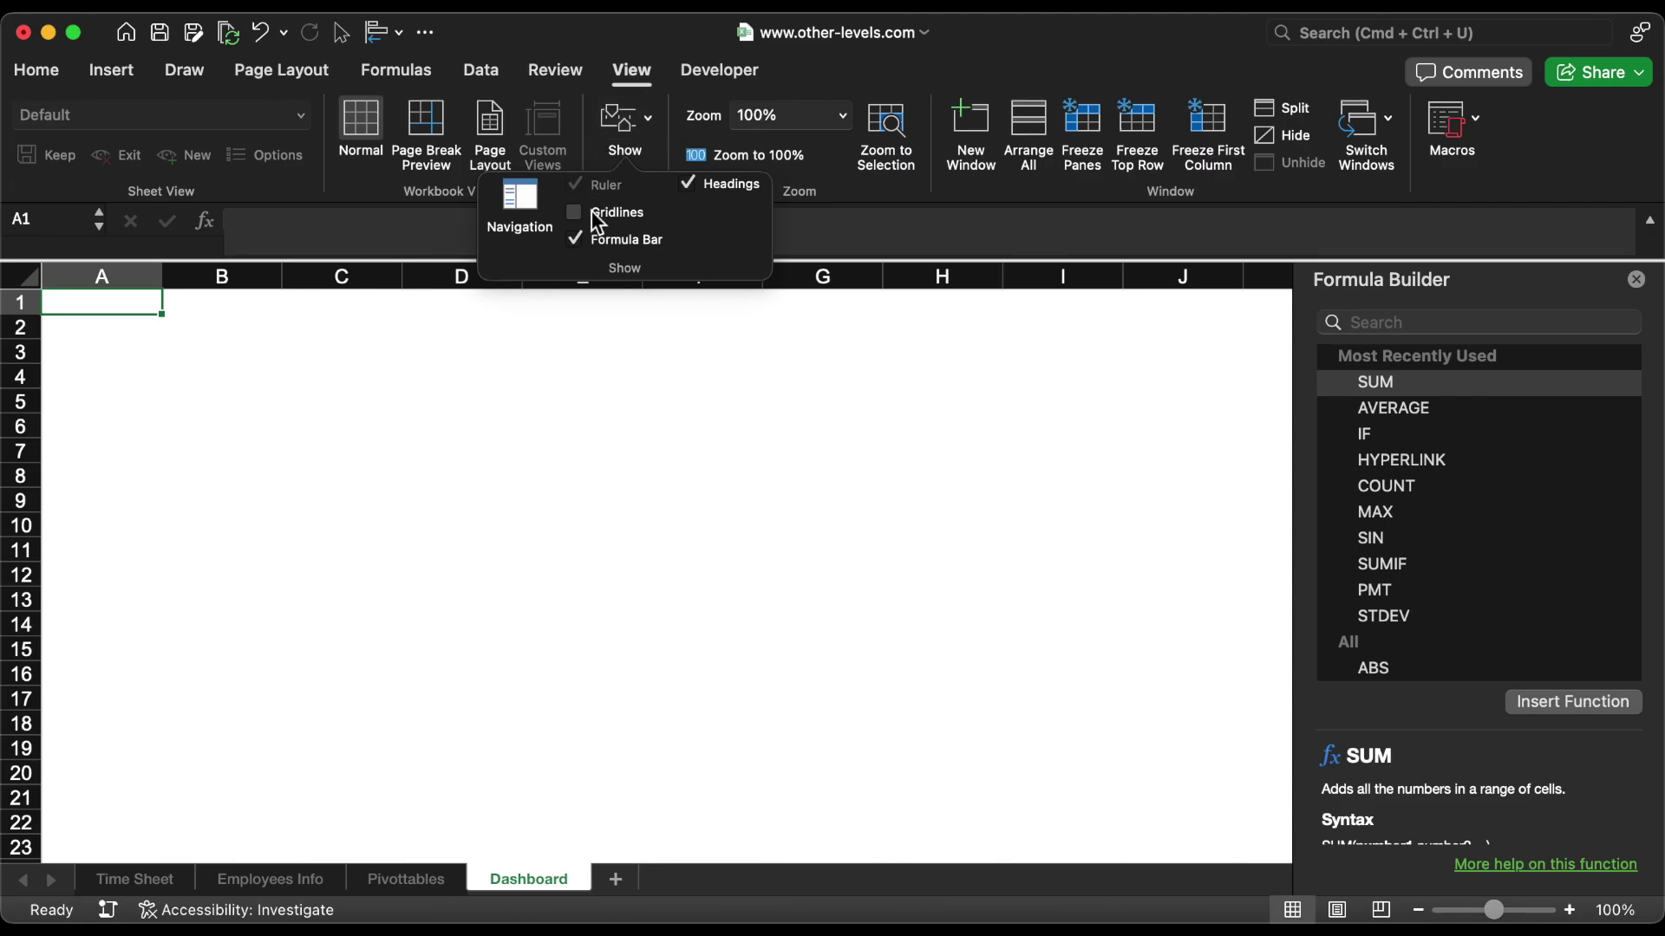
Step: Draw a text box over about B5:C8 on the Dashboard and link it to the attendance count with =Pivottables!B4
{"action": "left_click", "coordinate": [110, 69]}
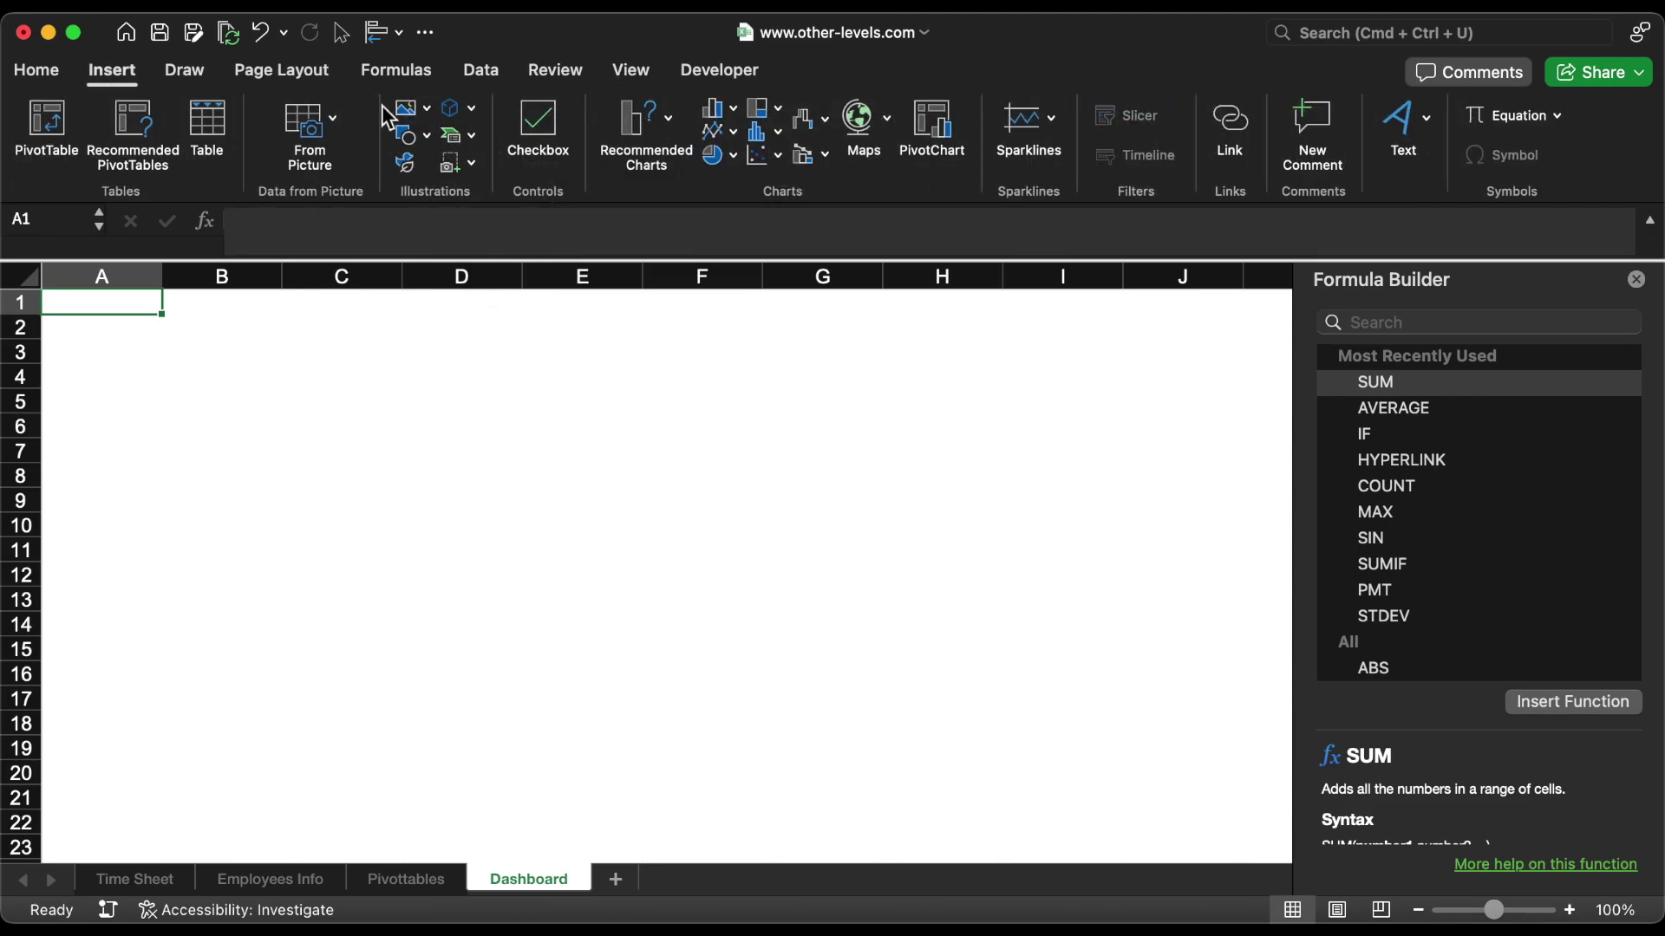
{"action": "left_click", "coordinate": [409, 142]}
{"action": "left_click", "coordinate": [419, 208]}
{"action": "left_click_drag", "start_coordinate": [179, 398], "coordinate": [347, 480]}
{"action": "left_click", "coordinate": [330, 240]}
{"action": "type", "text": "="}
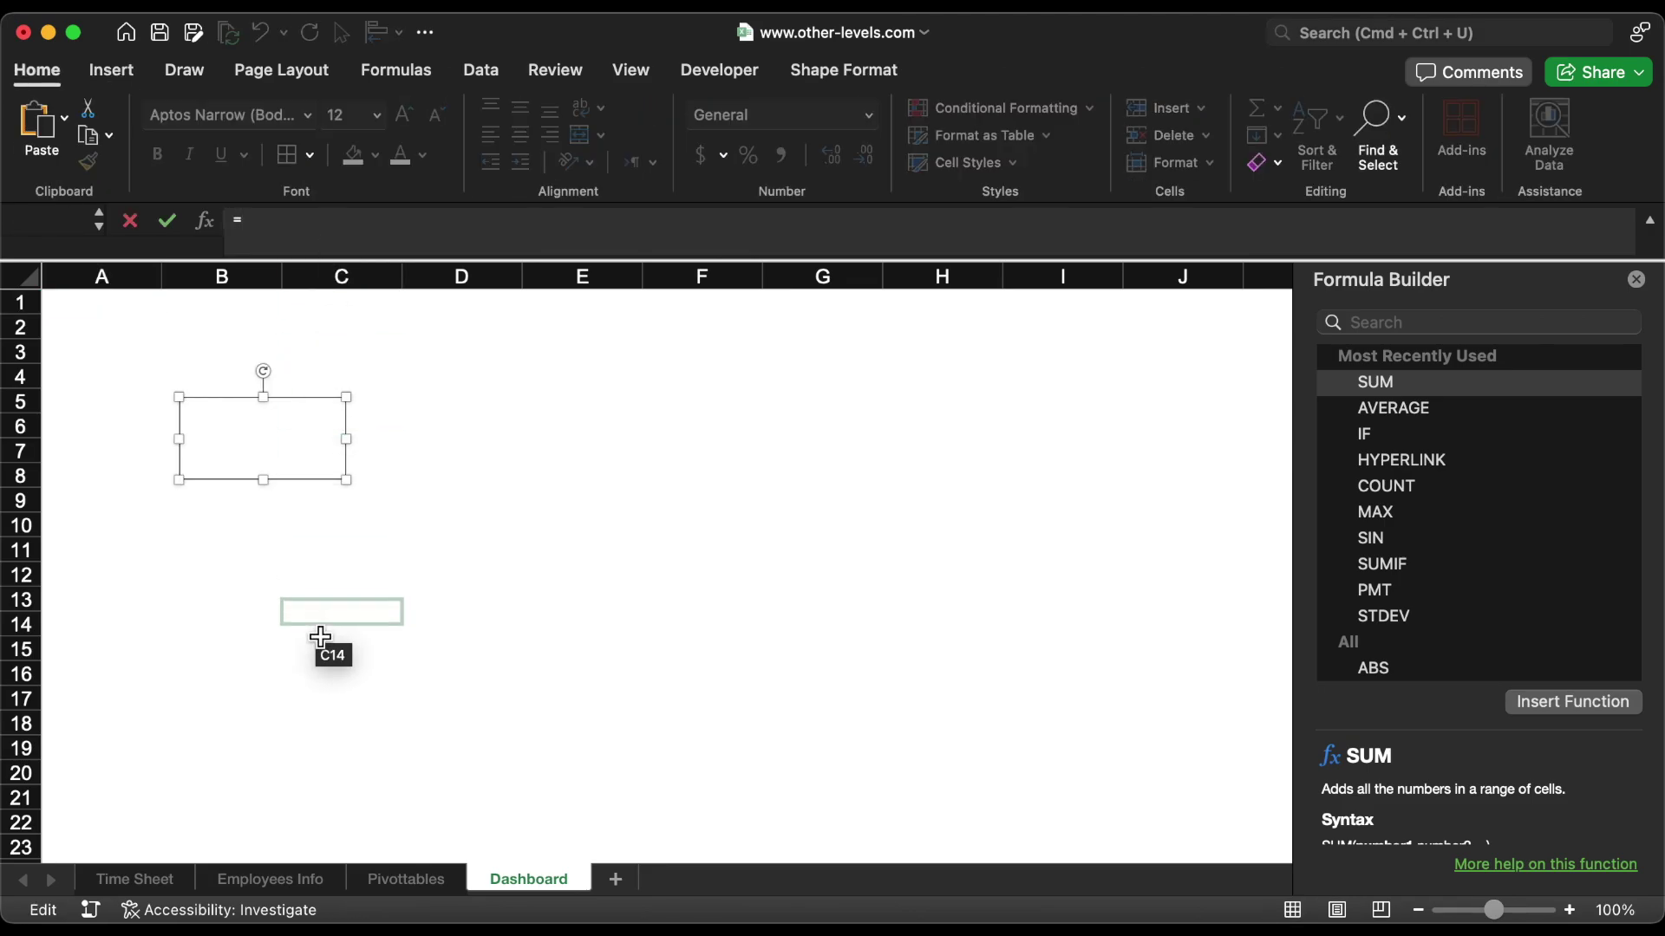
{"action": "left_click", "coordinate": [413, 877]}
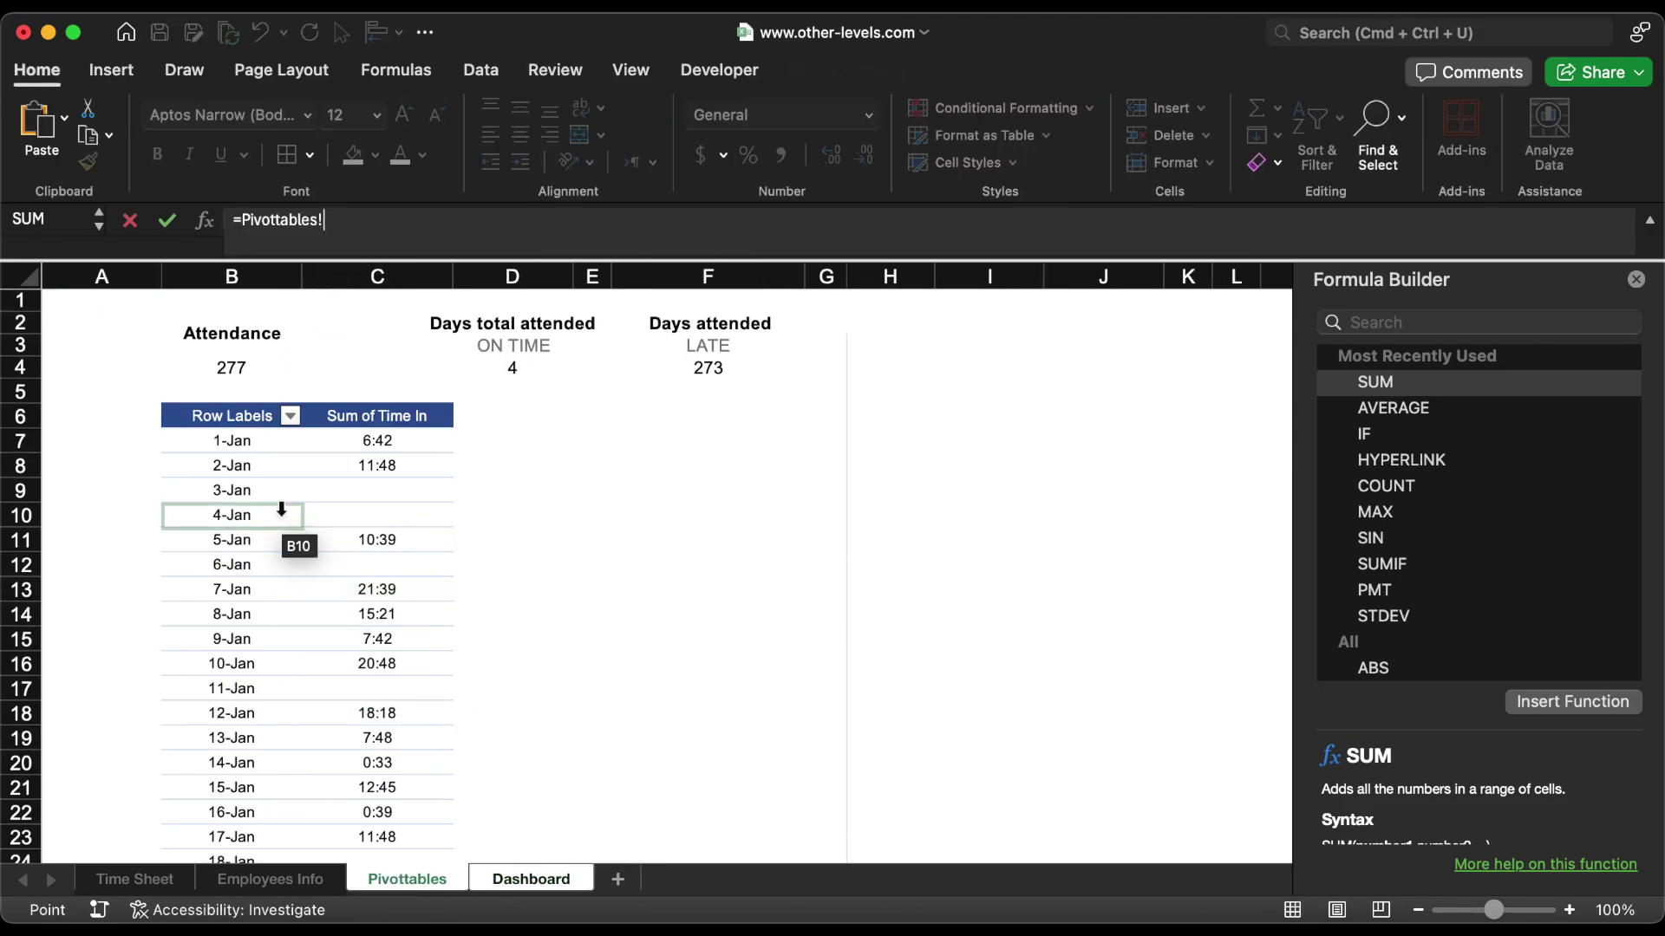
{"action": "left_click", "coordinate": [248, 370]}
{"action": "key", "text": "Return"}
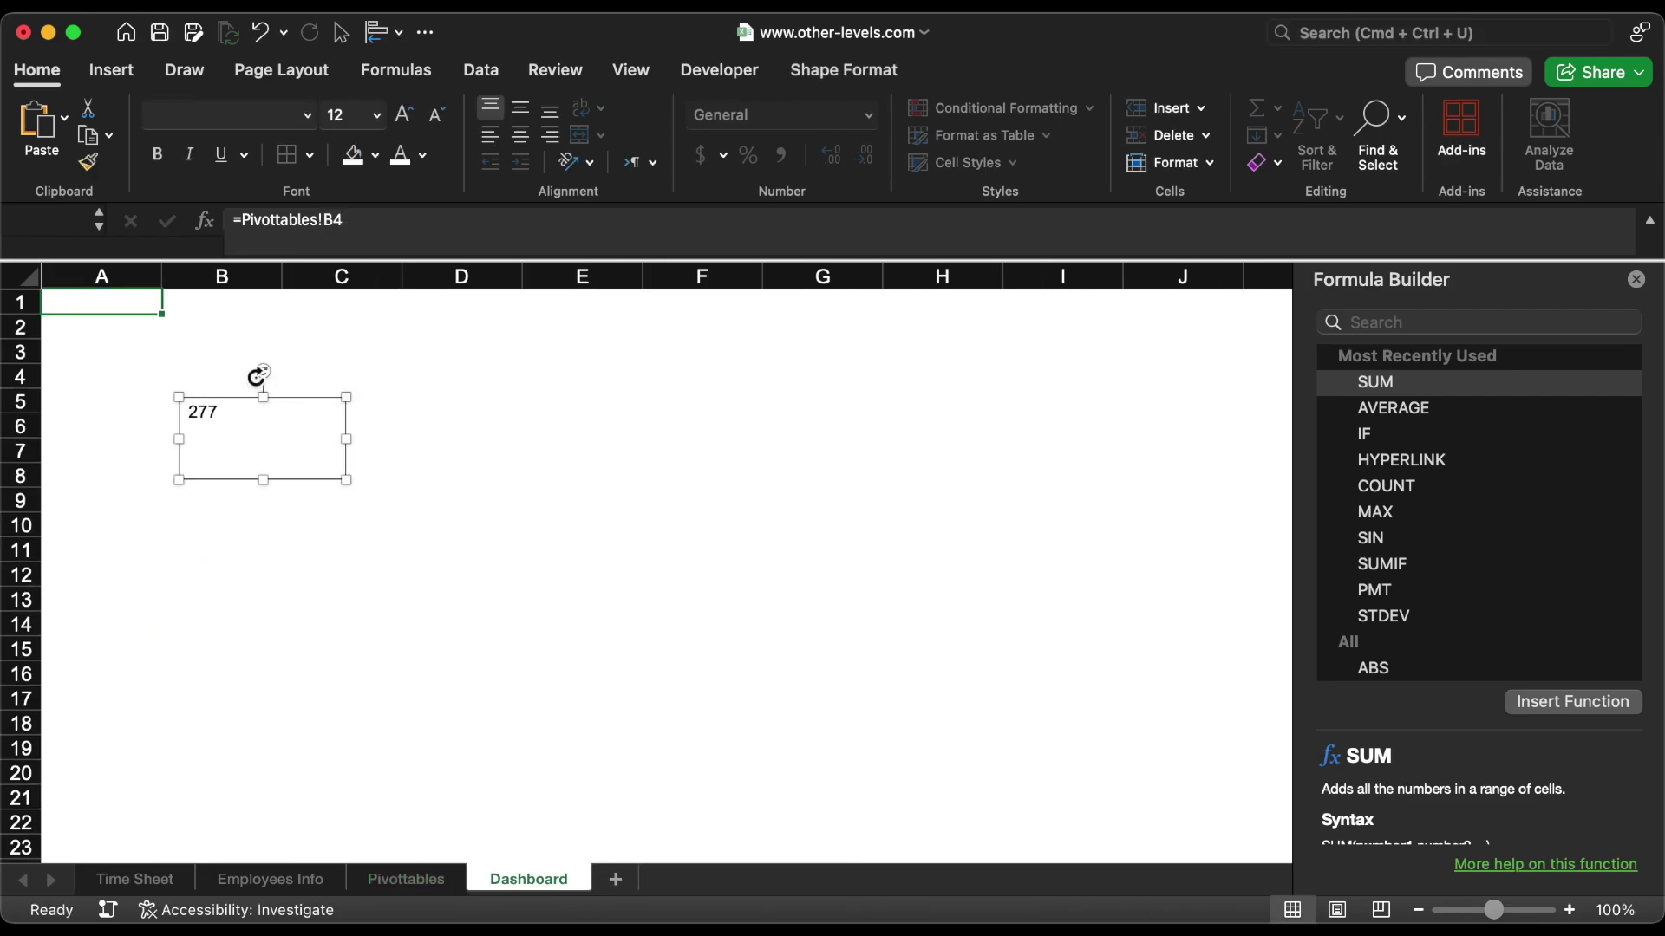
Step: Place a copy of the shortened text box directly above it and link the copy to the Attendance heading with =Pivottables!B2
{"action": "left_click_drag", "start_coordinate": [265, 413], "coordinate": [286, 383]}
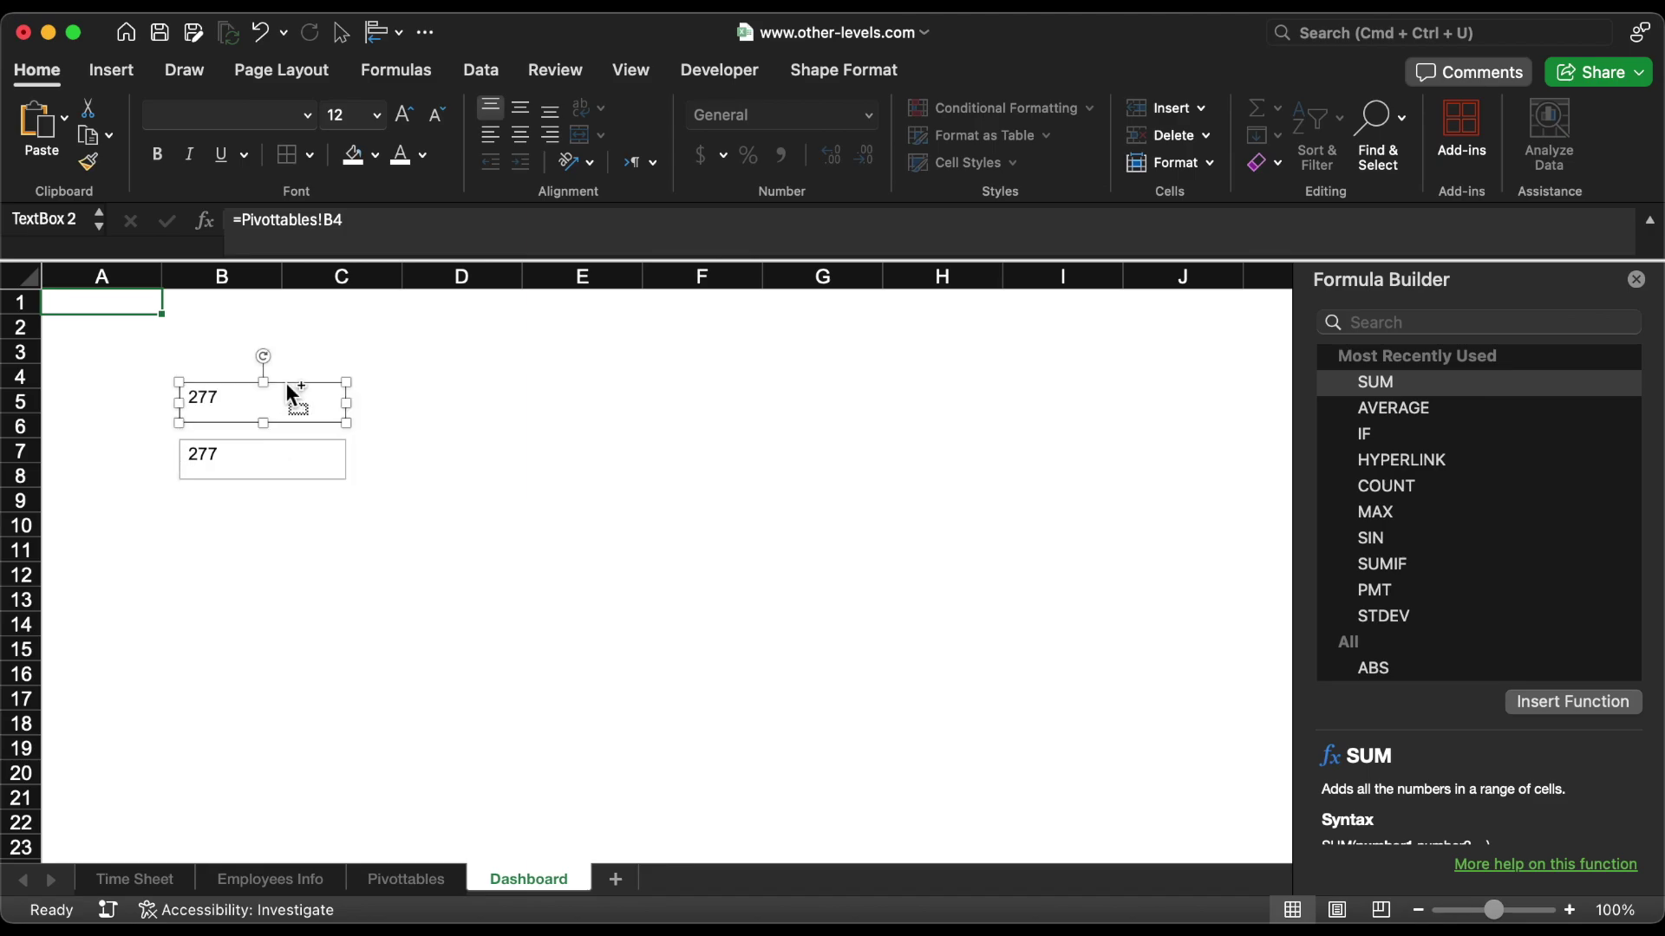
{"action": "triple_click", "coordinate": [357, 228]}
{"action": "type", "text": "="}
{"action": "left_click", "coordinate": [404, 880]}
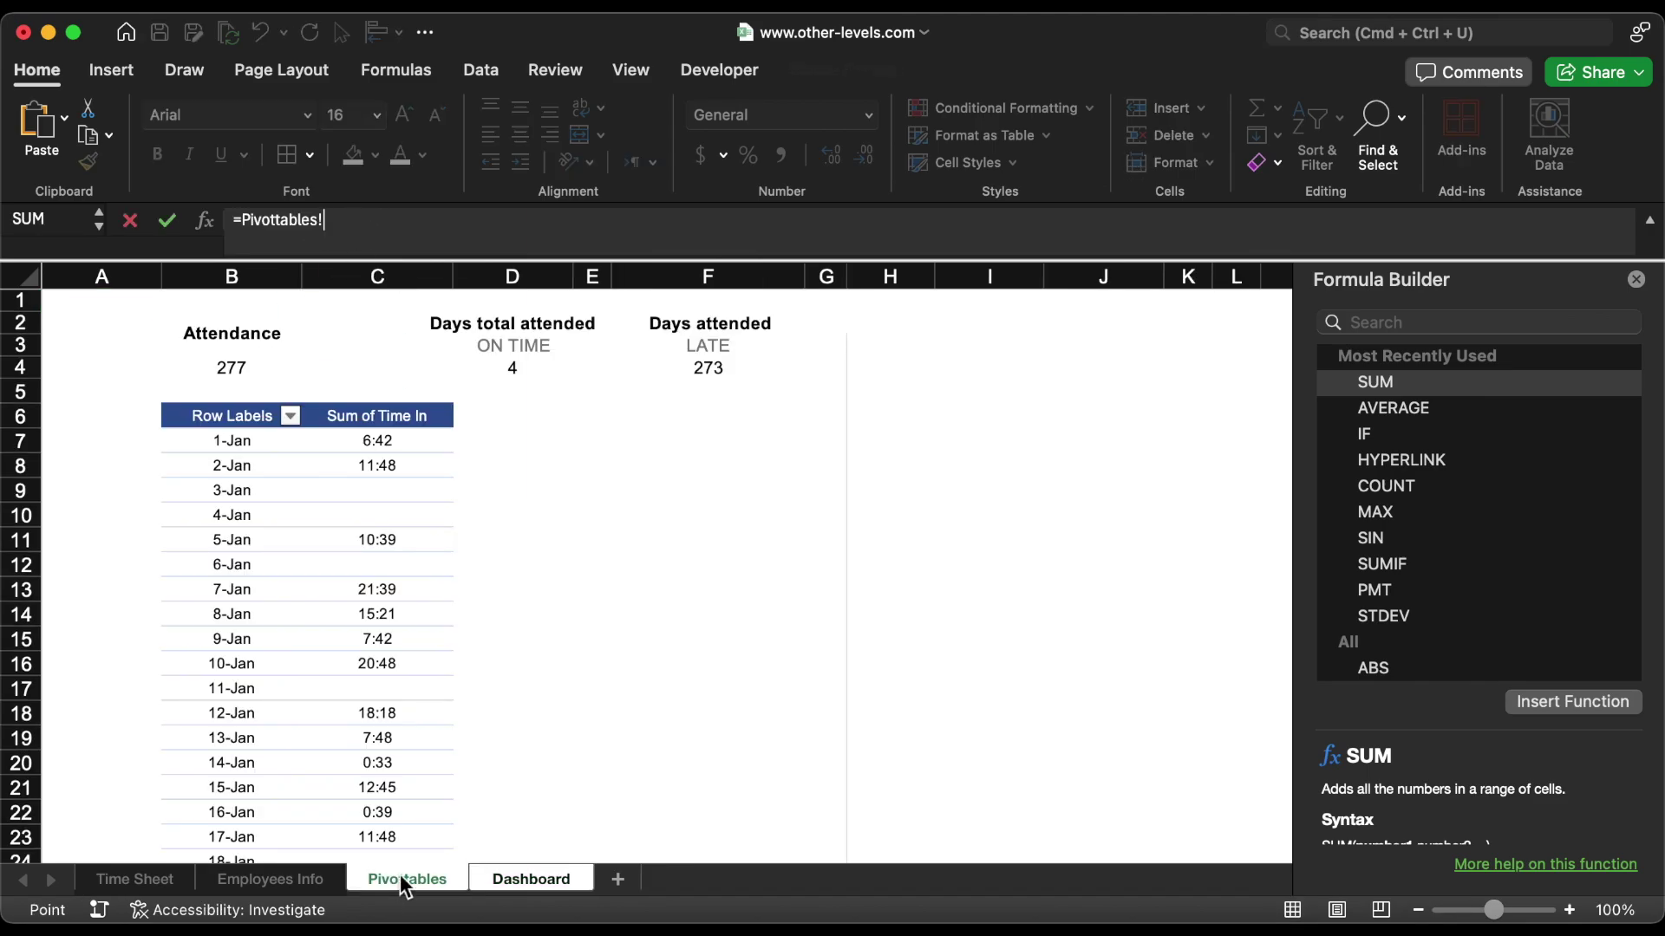
{"action": "left_click", "coordinate": [260, 334]}
{"action": "key", "text": "Return"}
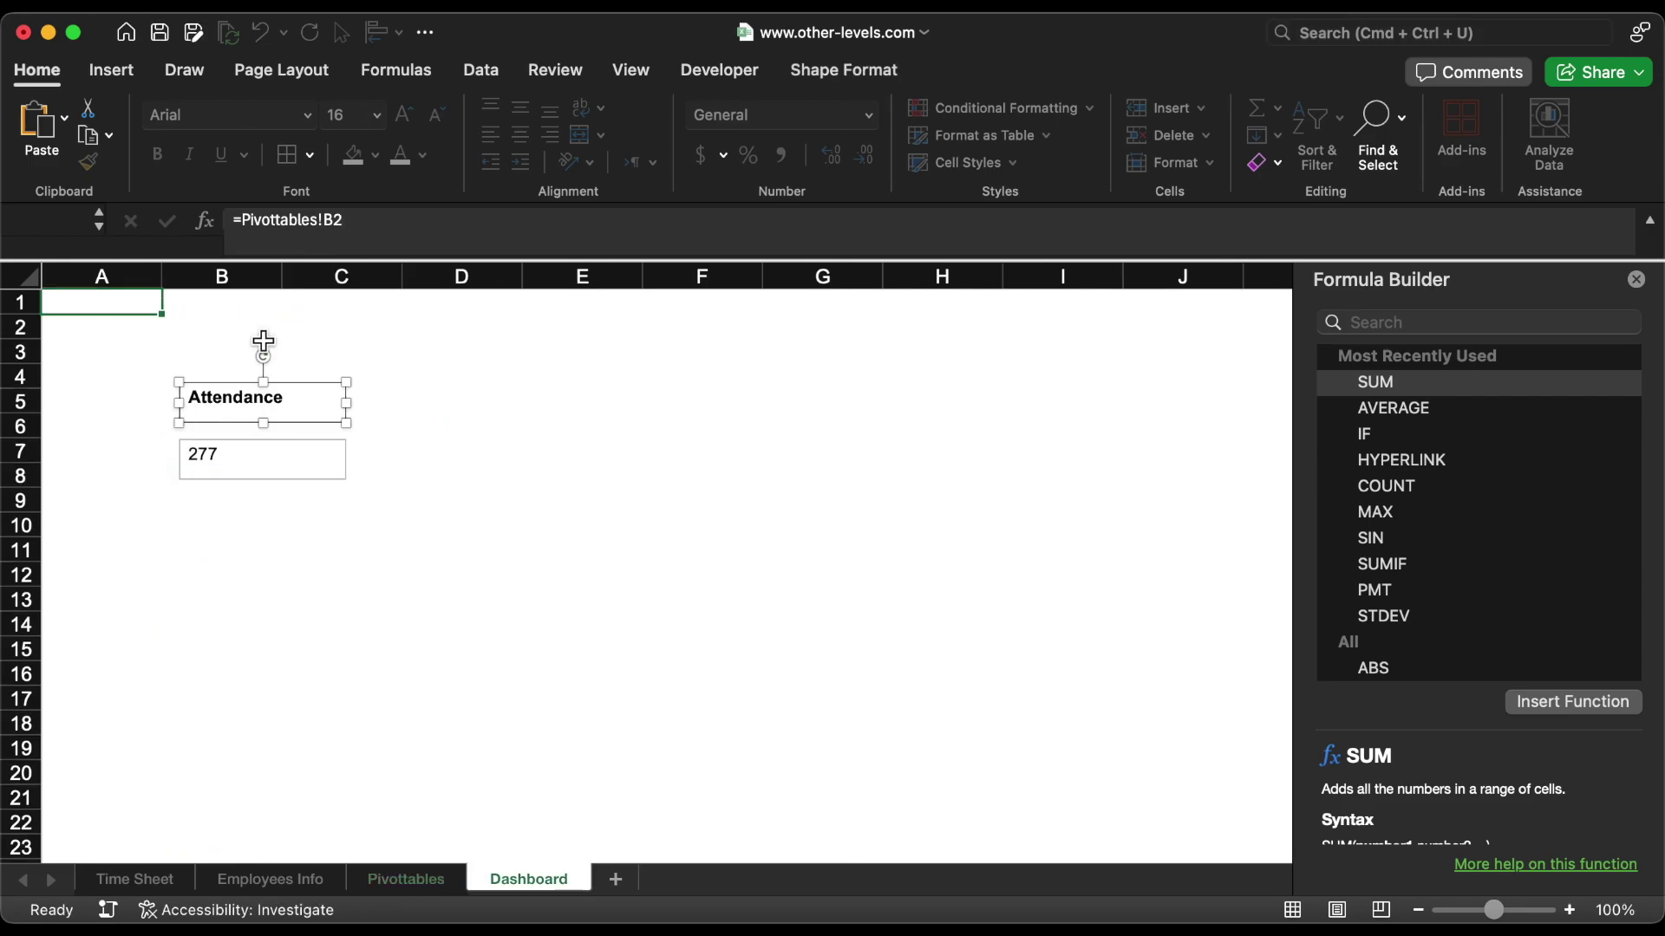
Step: Group the Attendance heading and count text boxes and center their text vertically and horizontally
{"action": "left_click", "coordinate": [302, 466], "text": "shift"}
{"action": "right_click", "coordinate": [304, 468]}
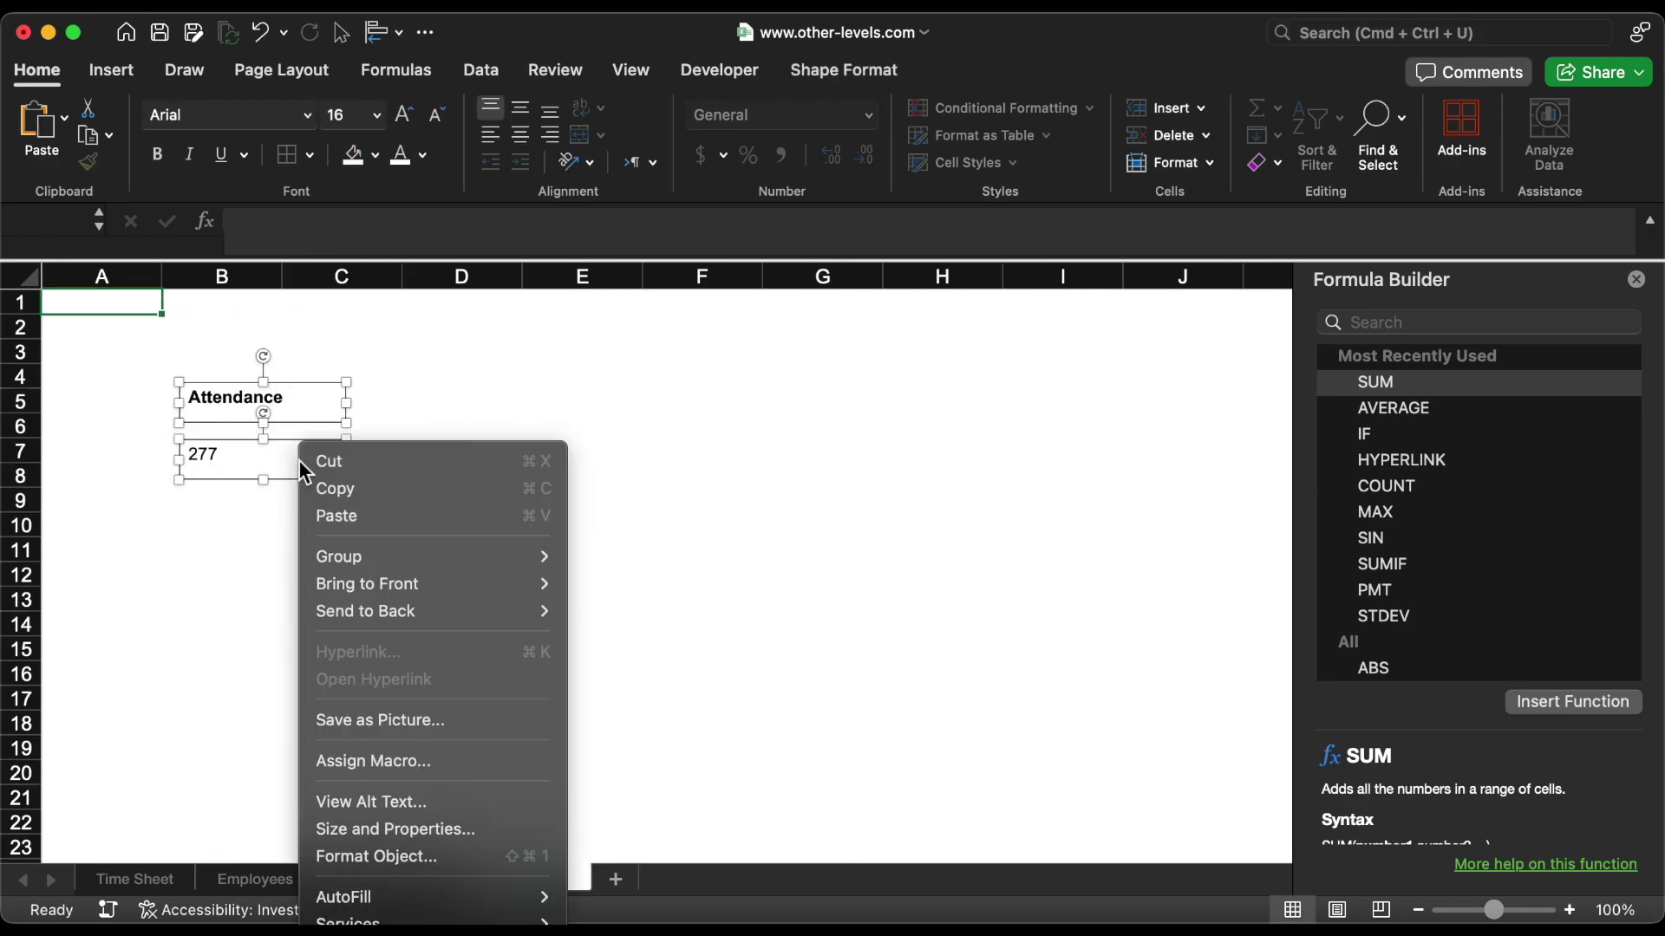
{"action": "mouse_move", "coordinate": [364, 554]}
{"action": "left_click", "coordinate": [612, 560]}
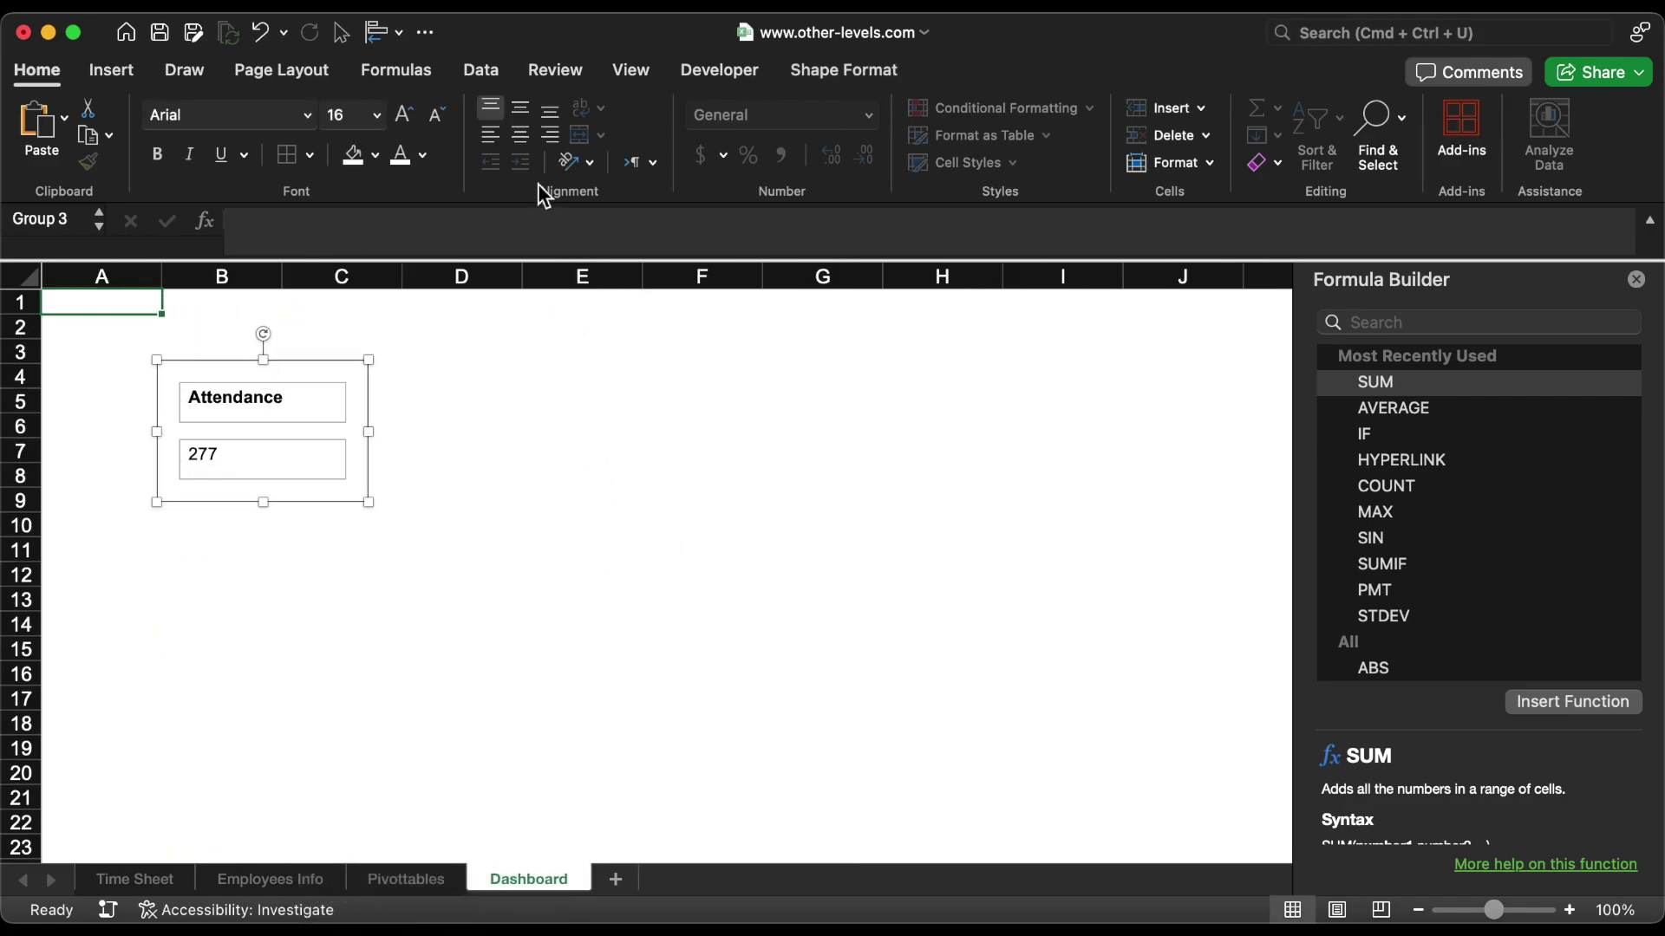
{"action": "left_click", "coordinate": [524, 110]}
{"action": "left_click", "coordinate": [520, 135]}
Step: Duplicate the Attendance group beside the original, over columns D and E, and link the copy's heading box to =Pivottables!D2
{"action": "left_click_drag", "start_coordinate": [339, 371], "coordinate": [602, 371]}
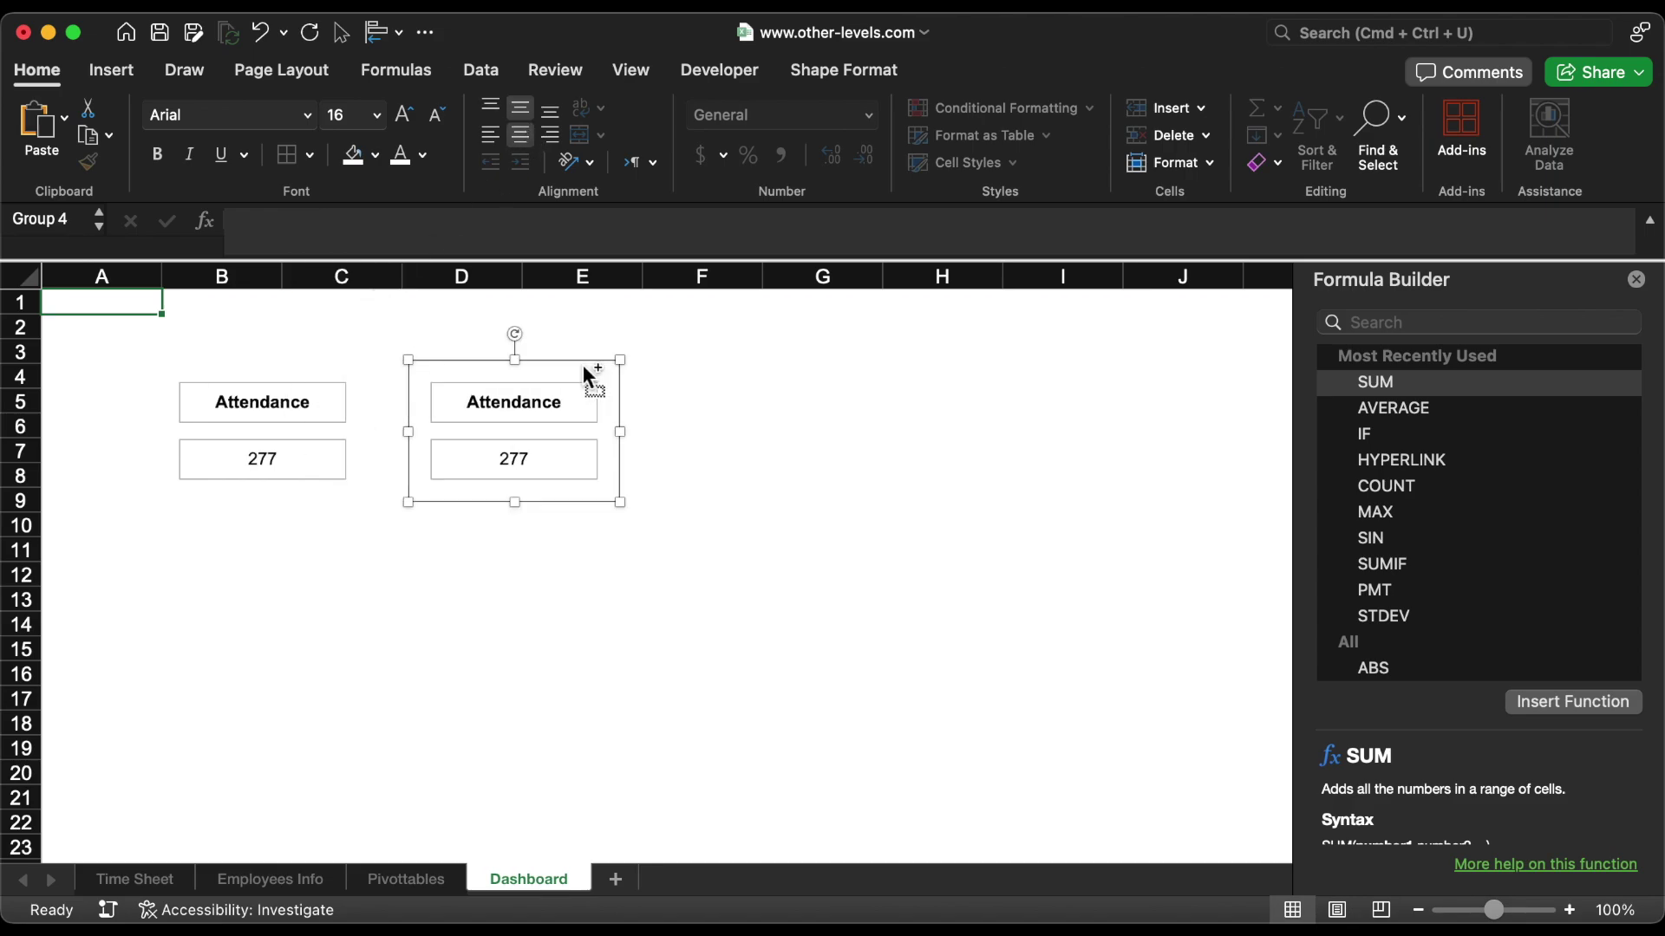
{"action": "left_click", "coordinate": [539, 411]}
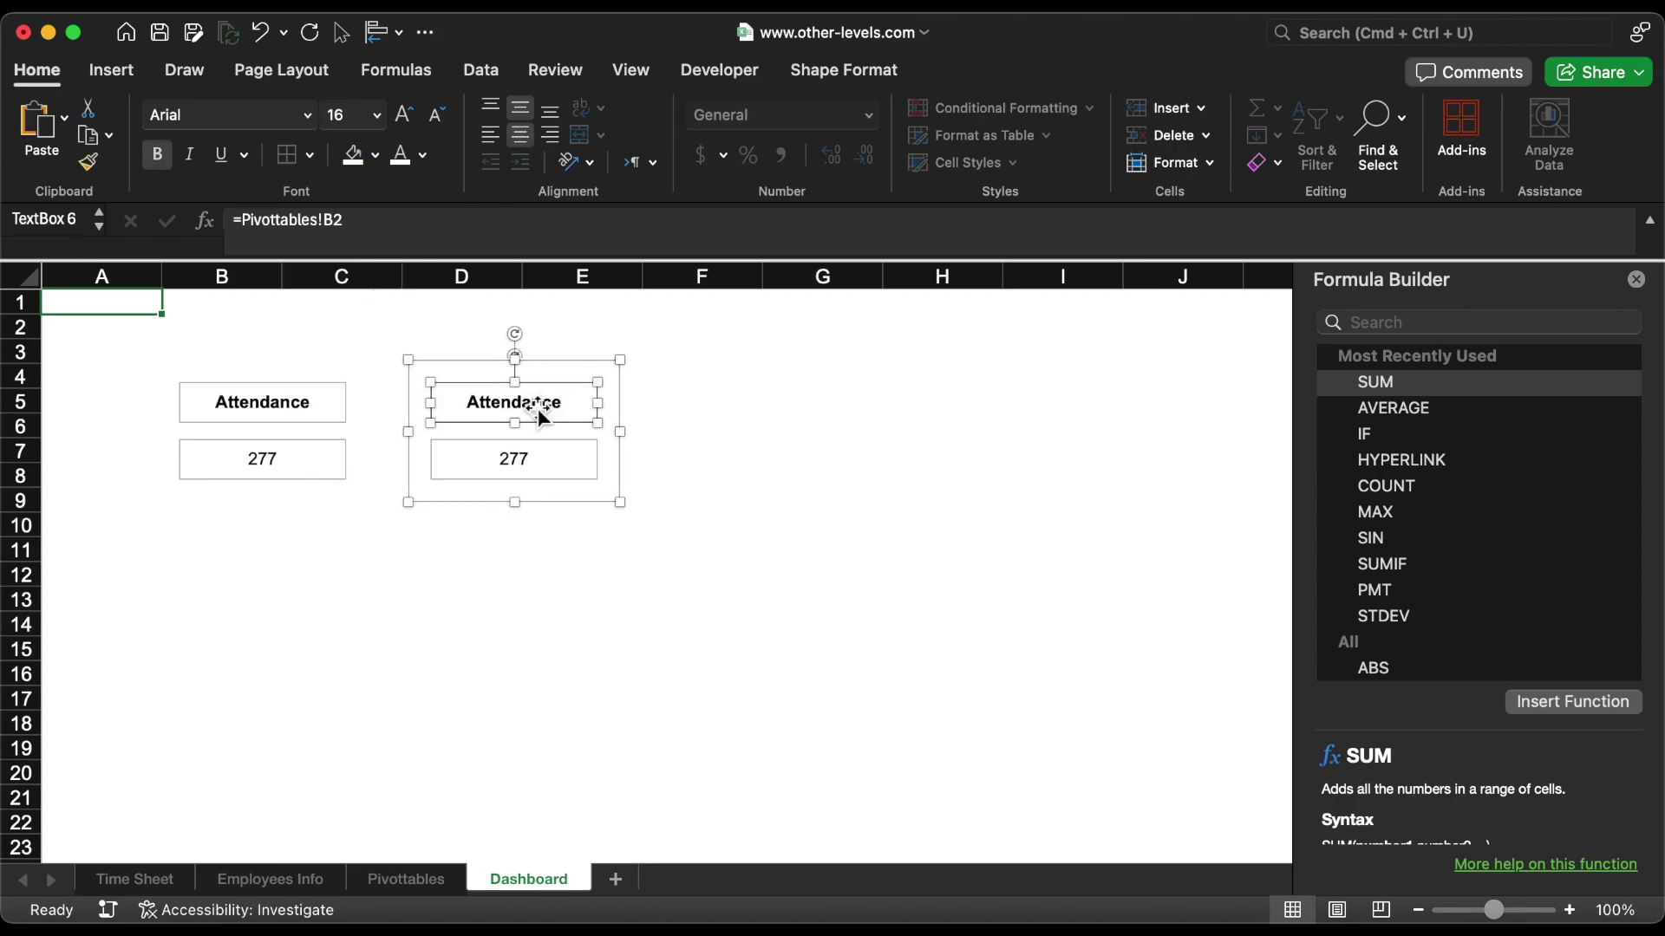
{"action": "left_click", "coordinate": [335, 222]}
{"action": "key", "text": "BackSpace"}
{"action": "key", "text": "BackSpace"}
{"action": "type", "text": "D2"}
{"action": "key", "text": "Return"}
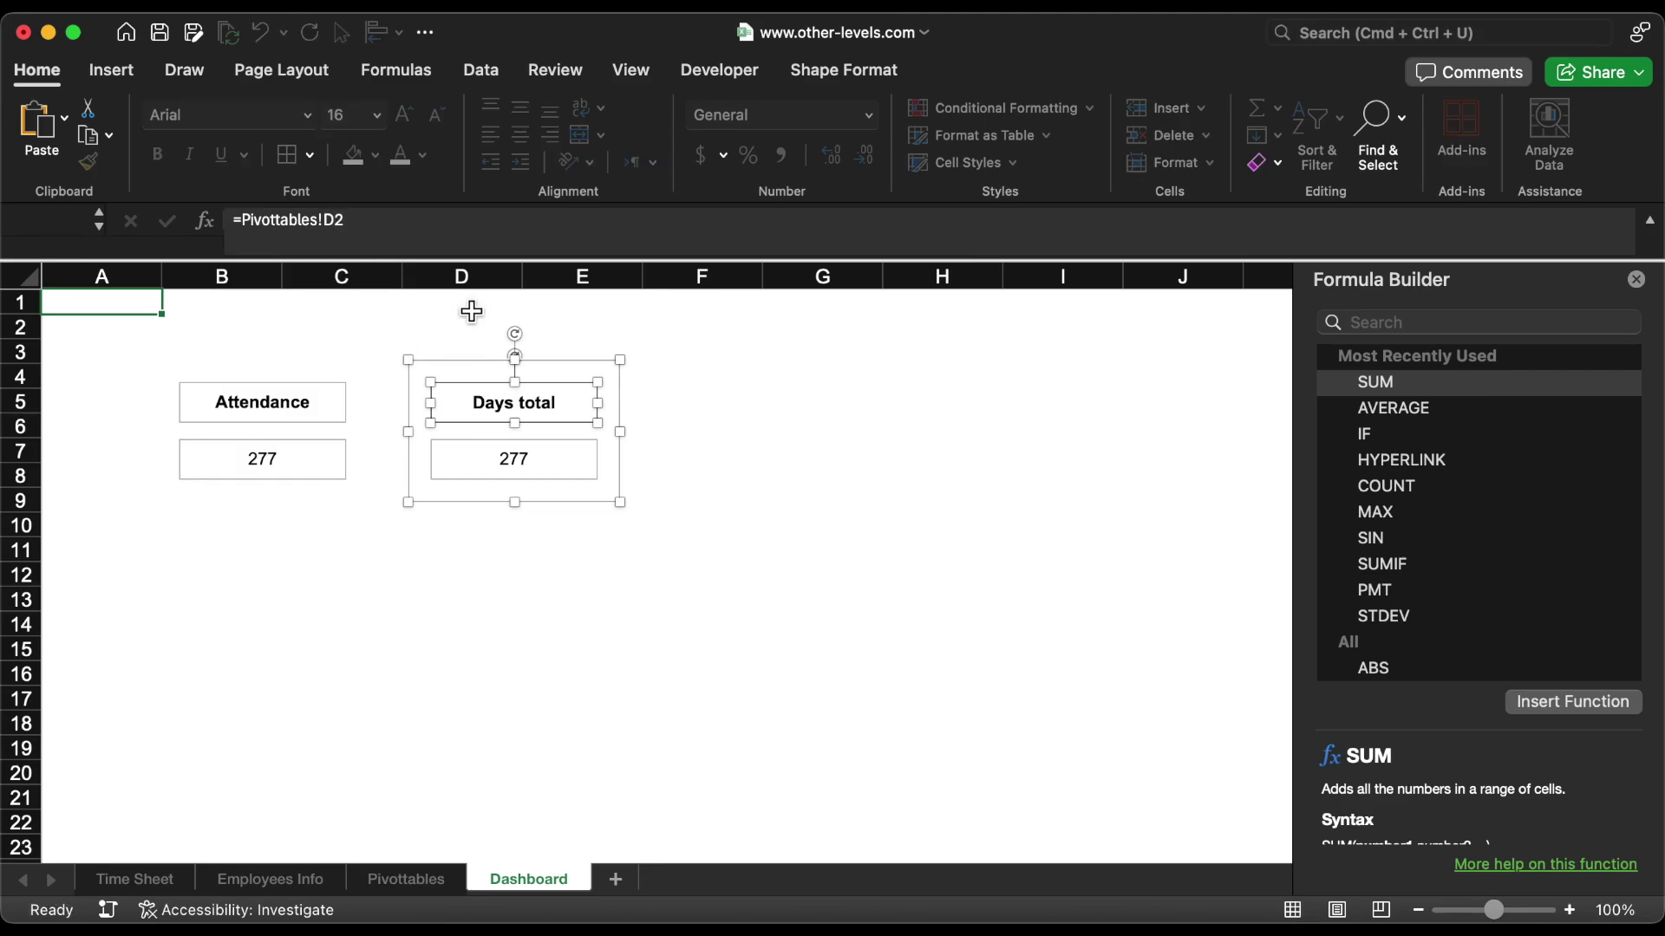
Step: Link the count box below the Days total heading to =Pivottables!D4
{"action": "left_click", "coordinate": [543, 466]}
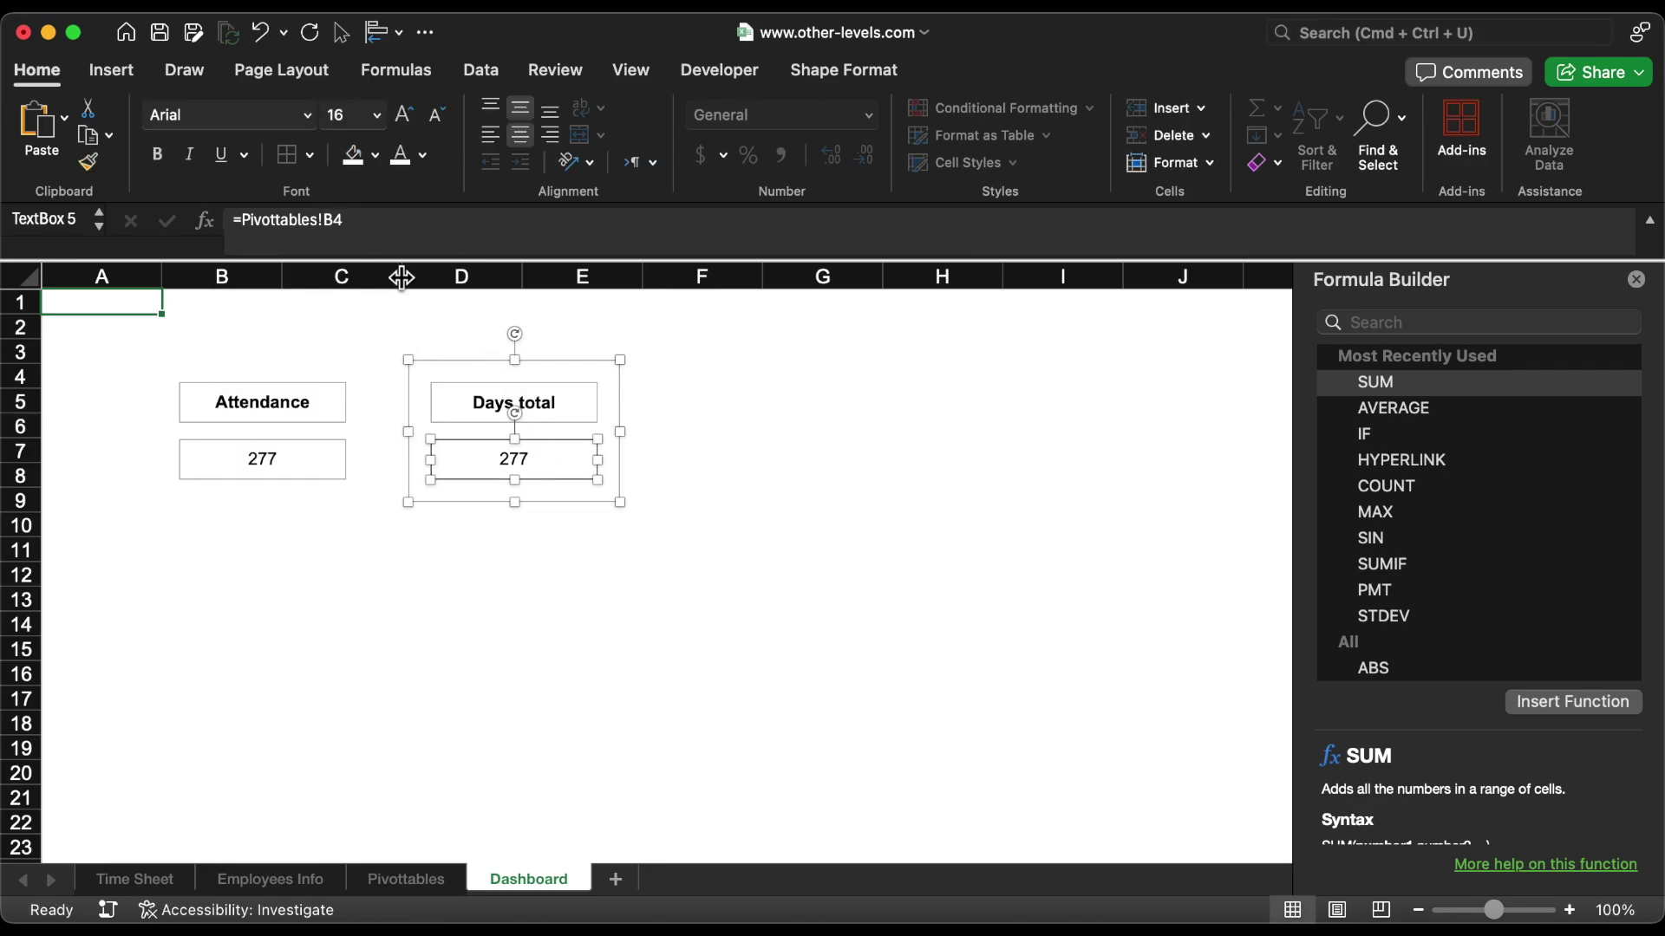
{"action": "left_click", "coordinate": [336, 222]}
{"action": "key", "text": "BackSpace"}
{"action": "type", "text": "D"}
{"action": "key", "text": "Return"}
Step: Duplicate the Days total group beside the original, over columns F and G, and link the copy's heading box to =Pivottables!F2
{"action": "left_click_drag", "start_coordinate": [582, 355], "coordinate": [770, 375]}
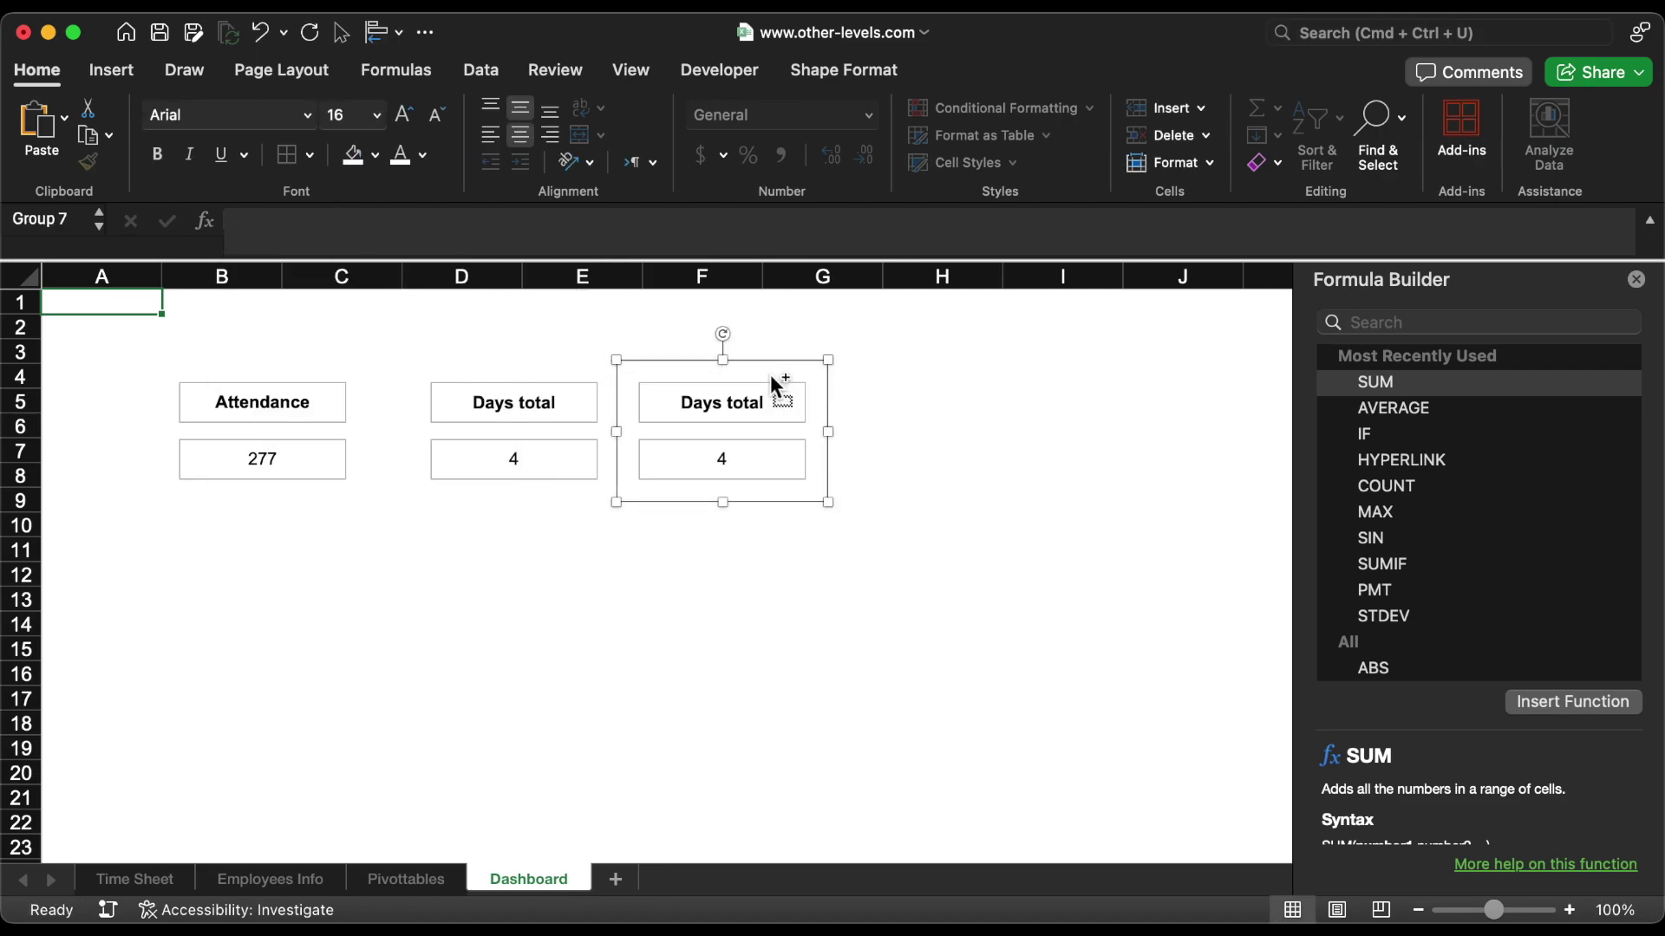
{"action": "left_click", "coordinate": [768, 390]}
{"action": "left_click", "coordinate": [336, 220]}
{"action": "key", "text": "BackSpace"}
{"action": "key", "text": "BackSpace"}
{"action": "type", "text": "F2"}
{"action": "key", "text": "Return"}
Step: Link the count box below the Days attended heading to =Pivottables!F4
{"action": "left_click", "coordinate": [789, 470]}
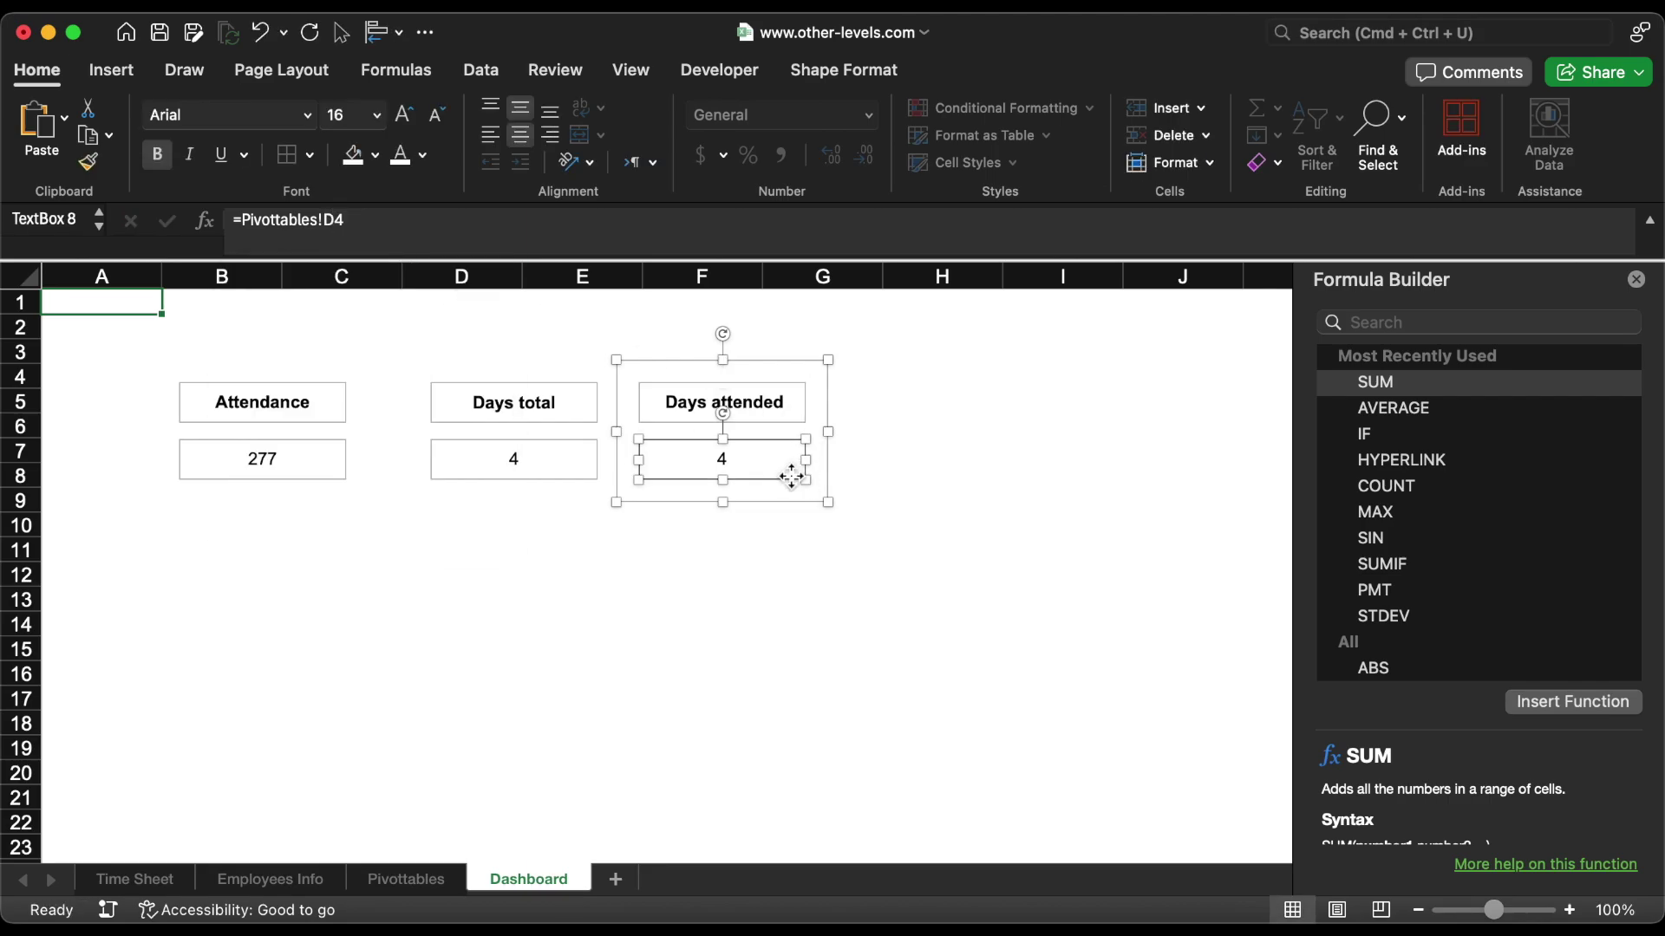
{"action": "left_click", "coordinate": [336, 220]}
{"action": "key", "text": "BackSpace"}
{"action": "key", "text": "BackSpace"}
{"action": "type", "text": "F4"}
{"action": "key", "text": "Return"}
{"action": "left_click", "coordinate": [568, 649]}
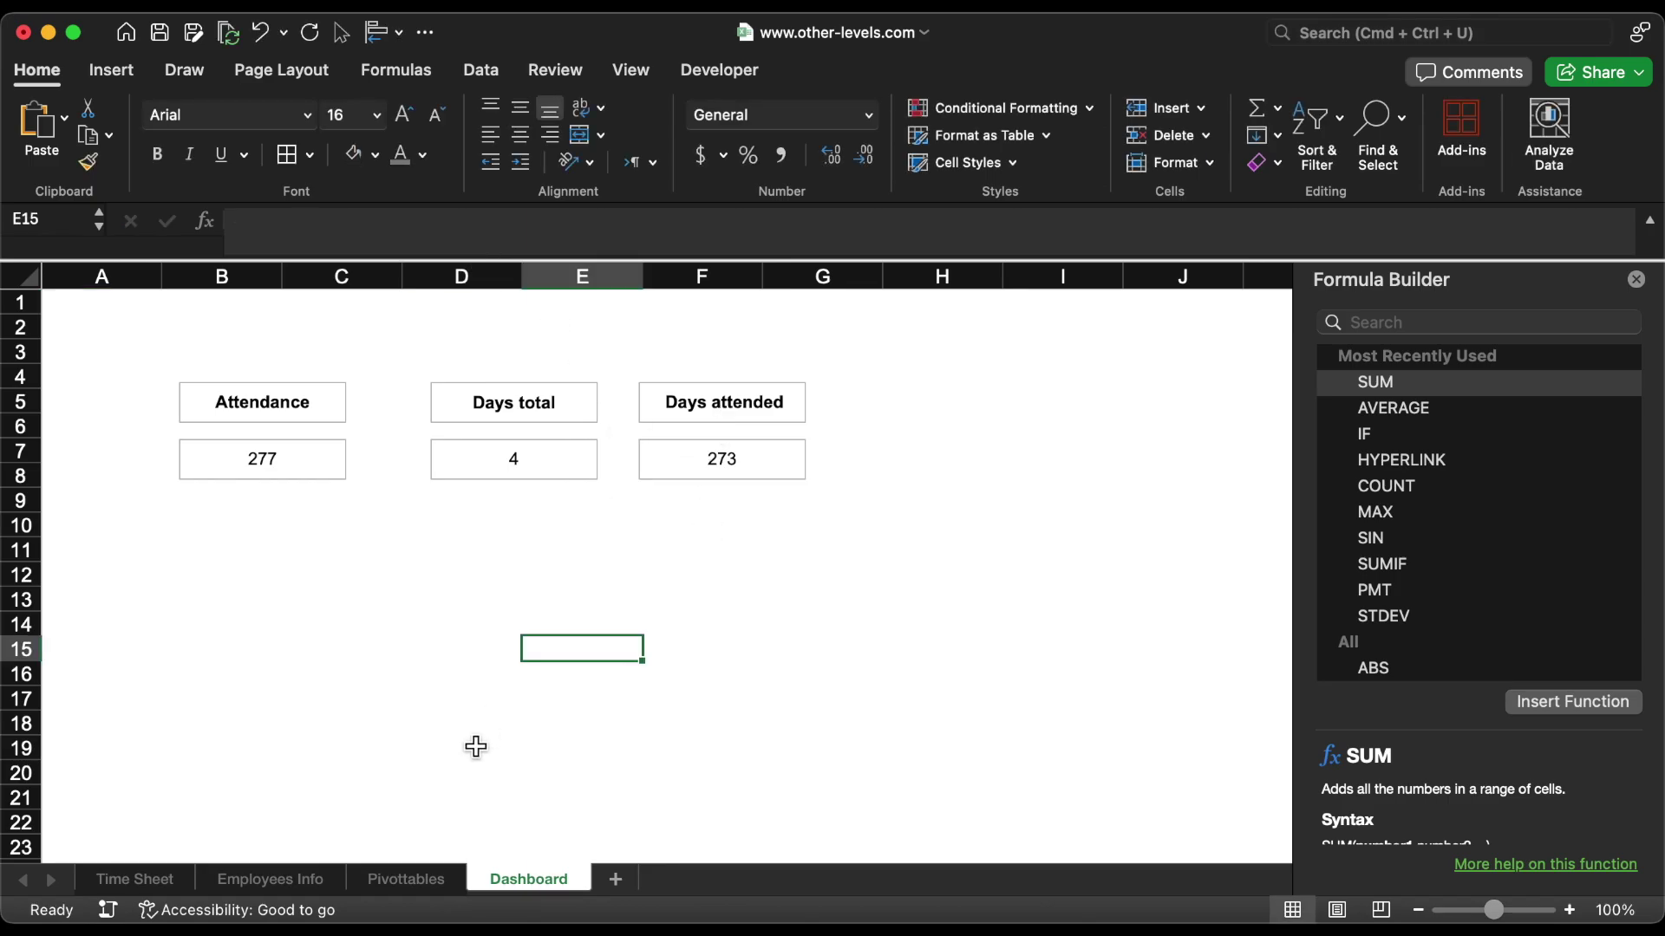
Step: Add the Time In and Time Out fields as values to the empty pivot table under Working Hours on the Pivottables sheet
{"action": "left_click", "coordinate": [407, 879]}
{"action": "scroll", "coordinate": [706, 676], "scroll_direction": "right", "scroll_amount": 5}
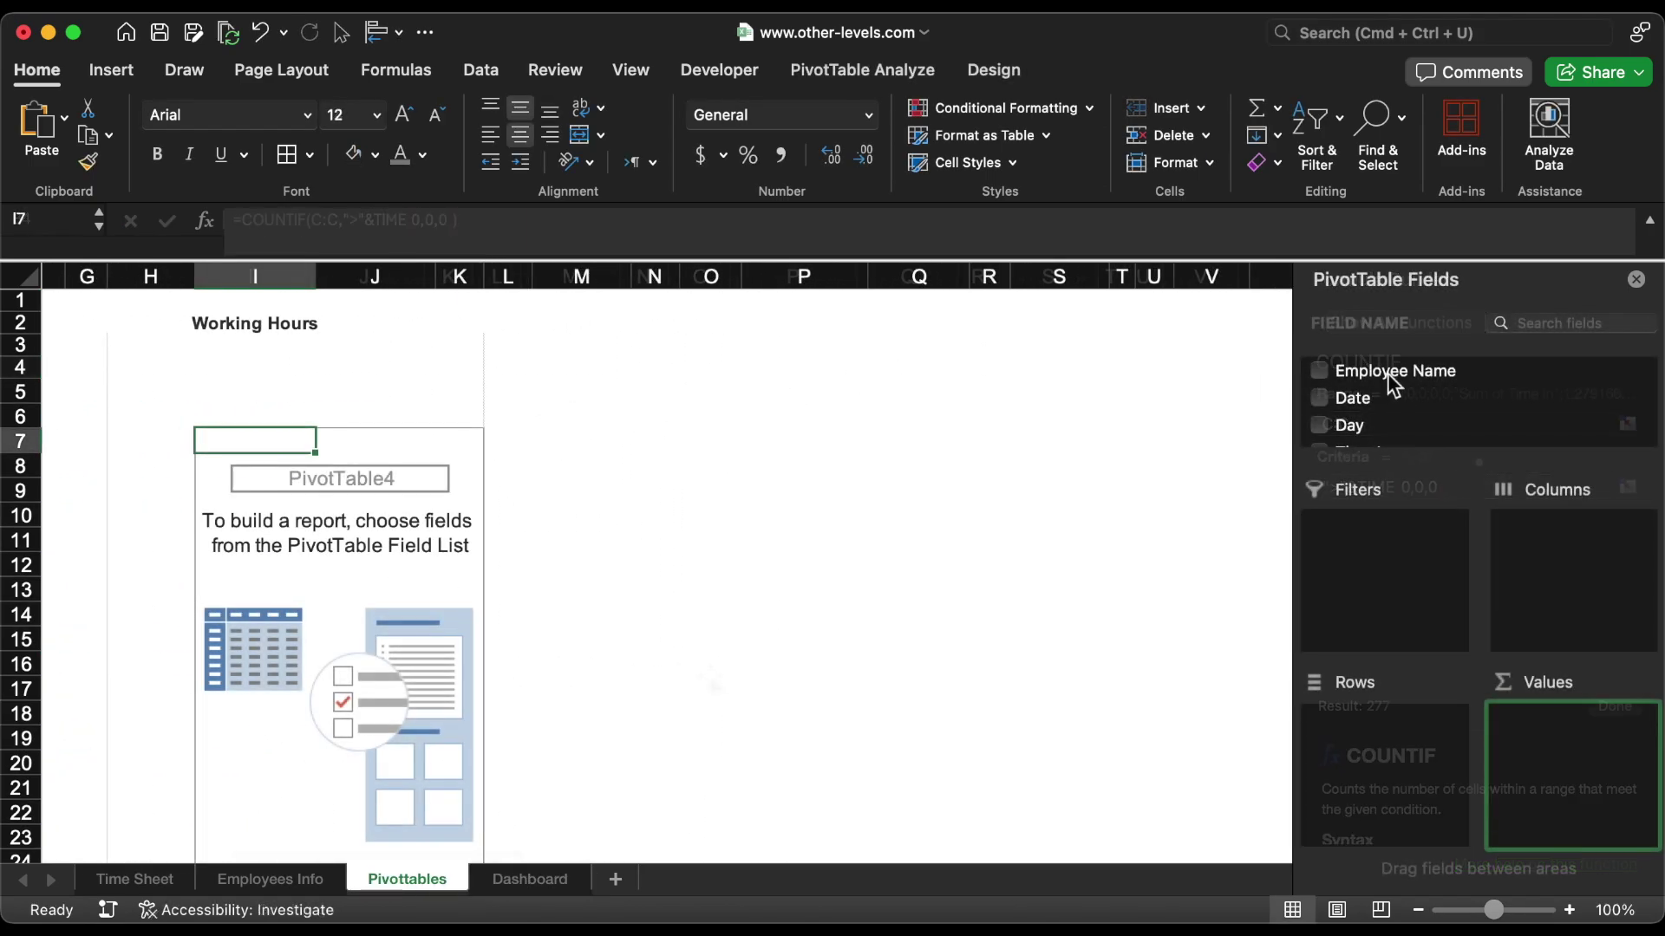
{"action": "scroll", "coordinate": [1404, 387], "scroll_direction": "down", "scroll_amount": 3}
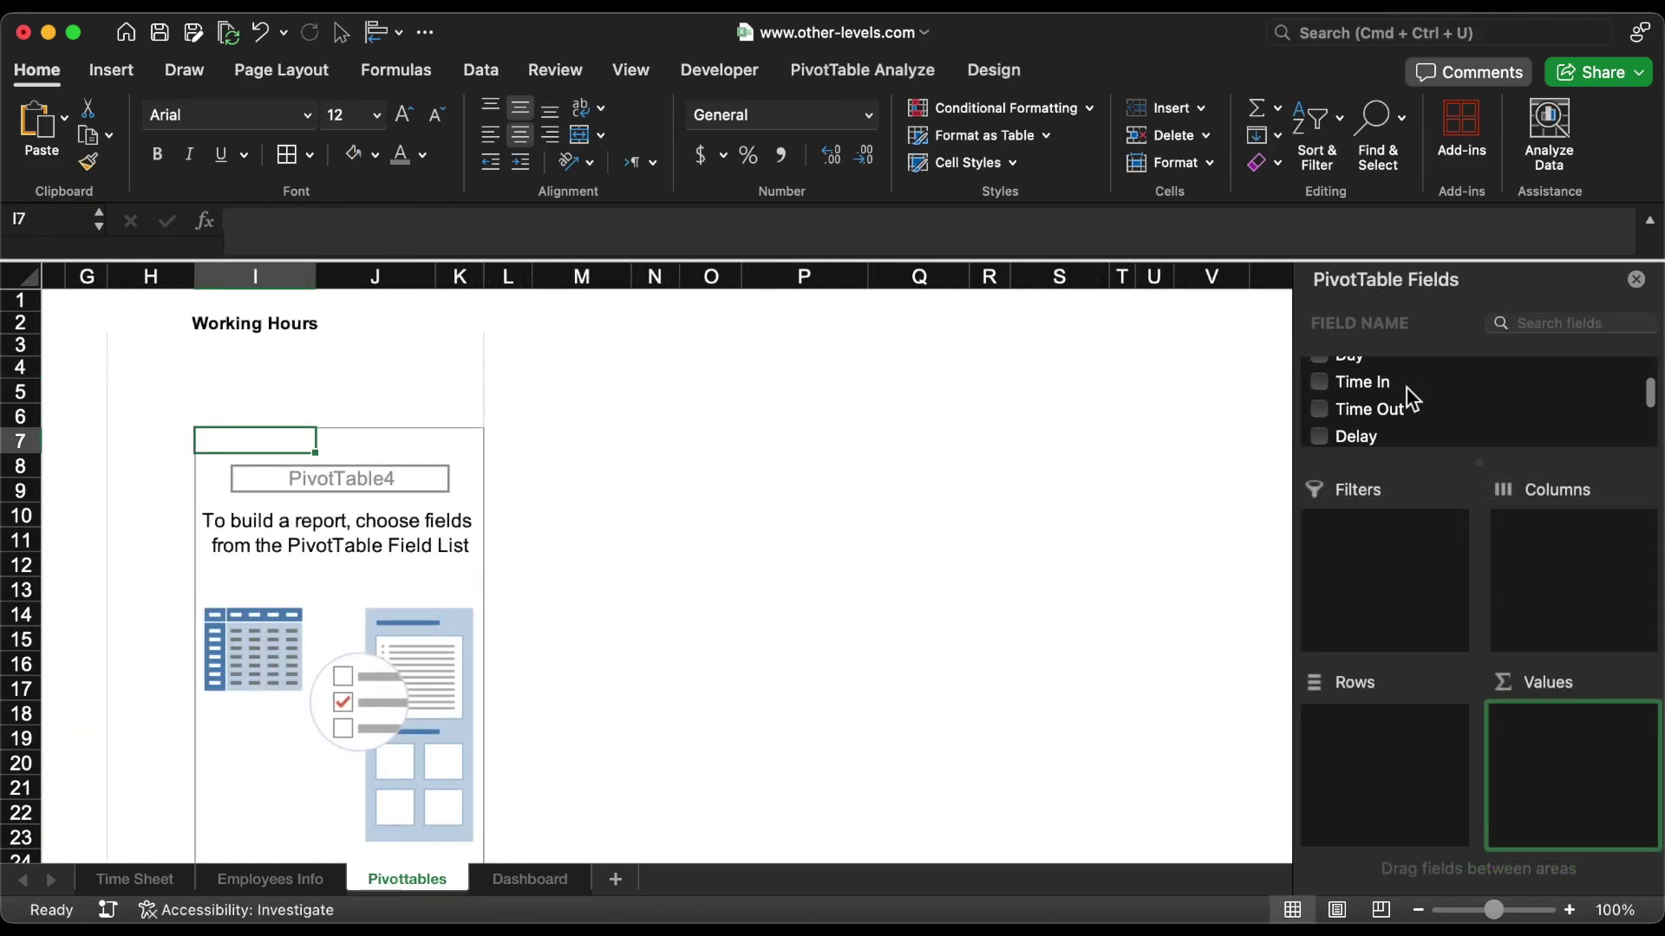
{"action": "left_click_drag", "start_coordinate": [1370, 390], "coordinate": [1552, 746]}
{"action": "left_click_drag", "start_coordinate": [1374, 407], "coordinate": [1583, 771]}
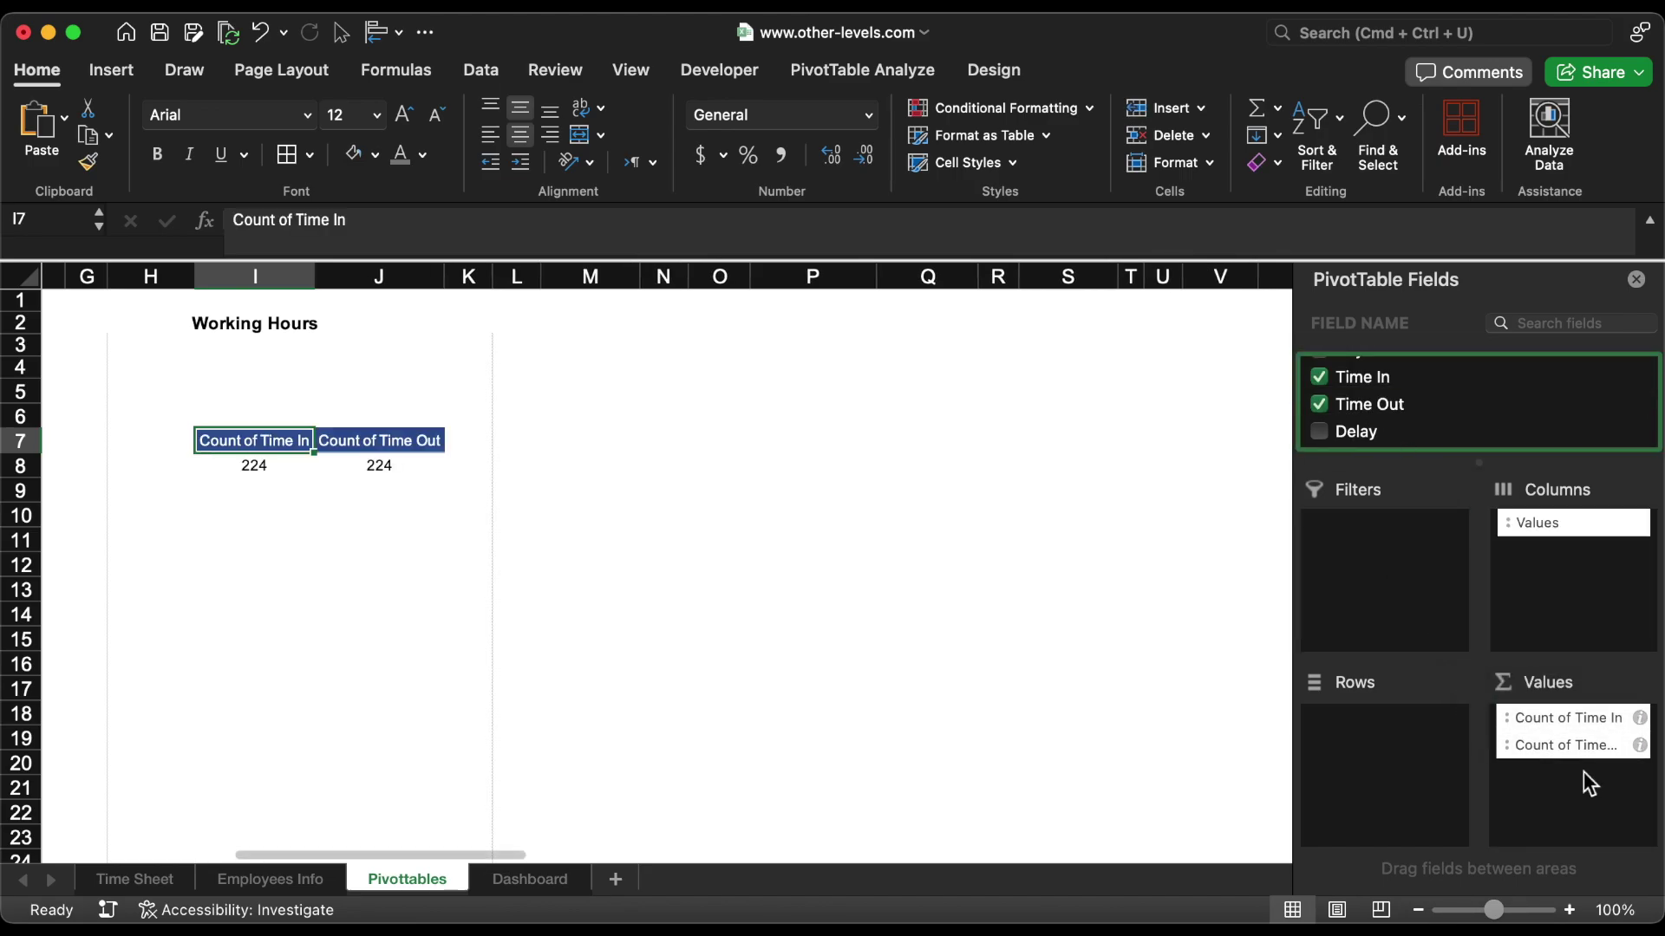
Step: Summarize the Time In values of the Working Hours pivot table by Sum
{"action": "left_click", "coordinate": [1640, 718]}
{"action": "left_click", "coordinate": [761, 319]}
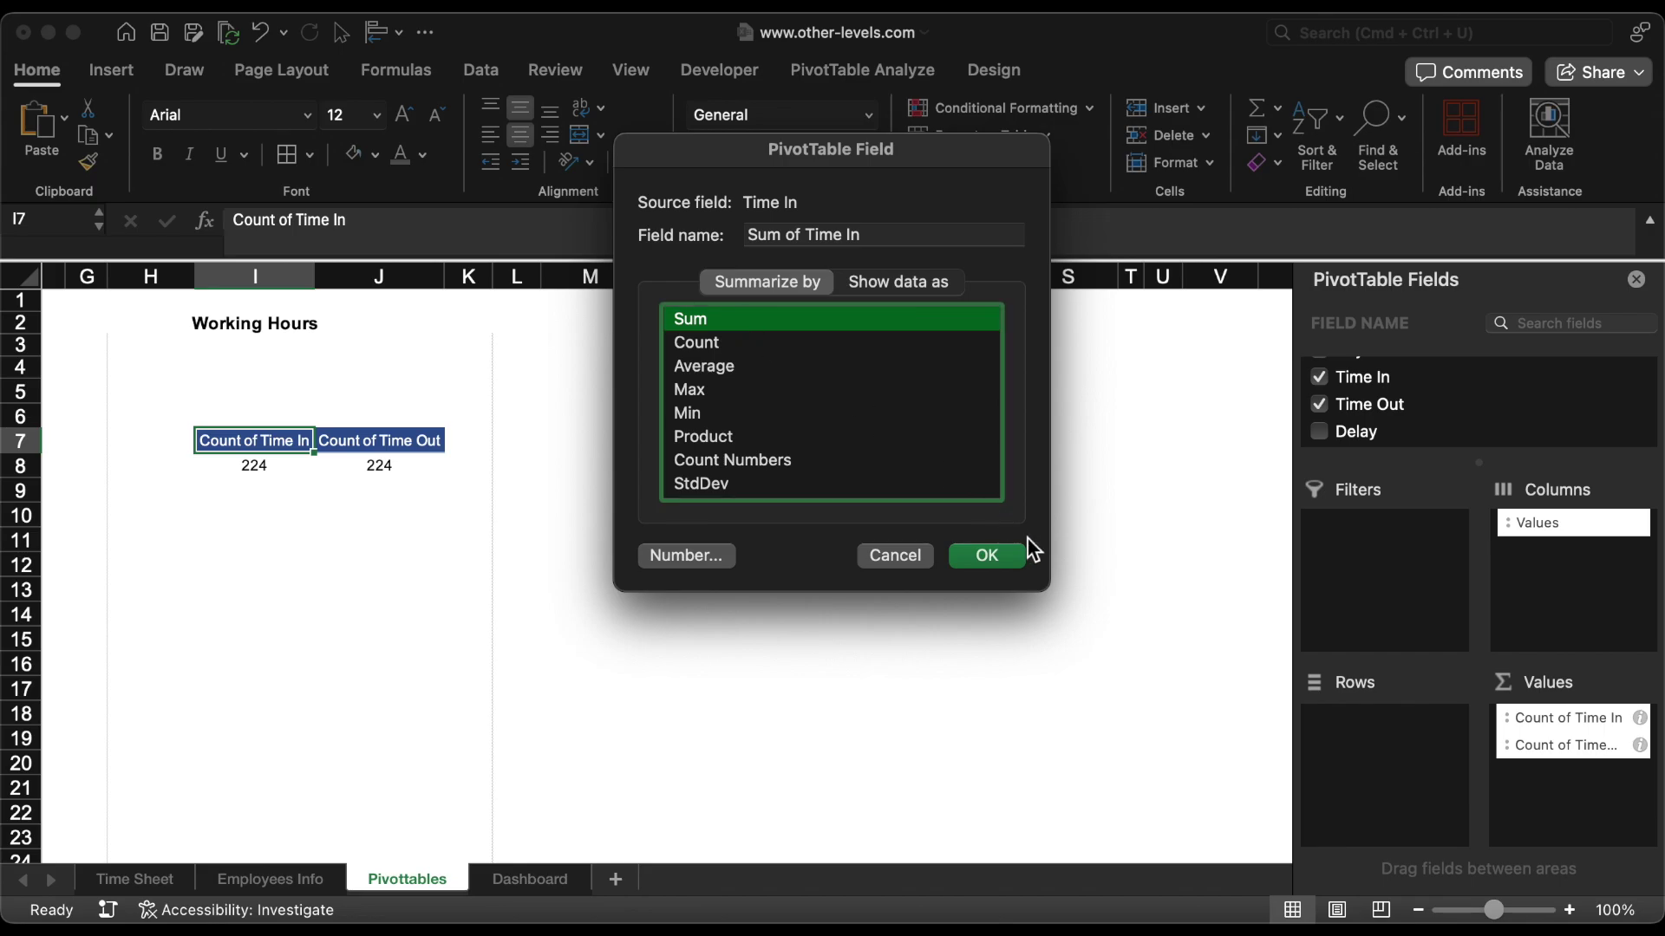
{"action": "left_click", "coordinate": [988, 556]}
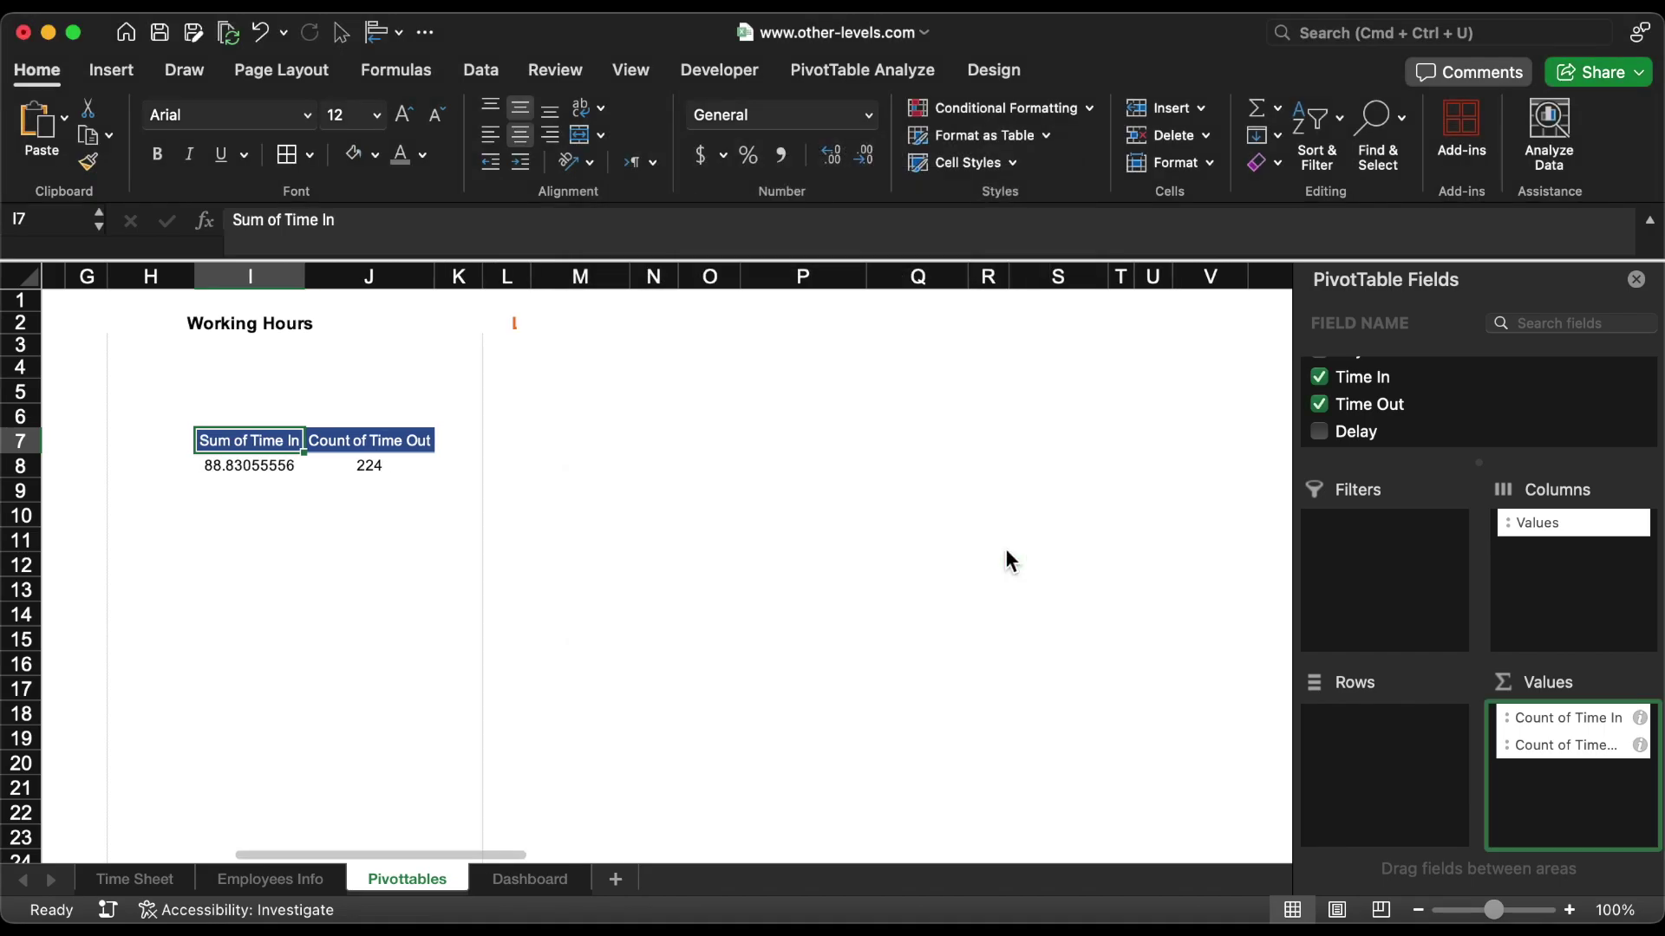
Step: Summarize the Time Out values by Sum and give them the Time number format 13:30
{"action": "left_click", "coordinate": [1640, 746]}
{"action": "left_click", "coordinate": [724, 327]}
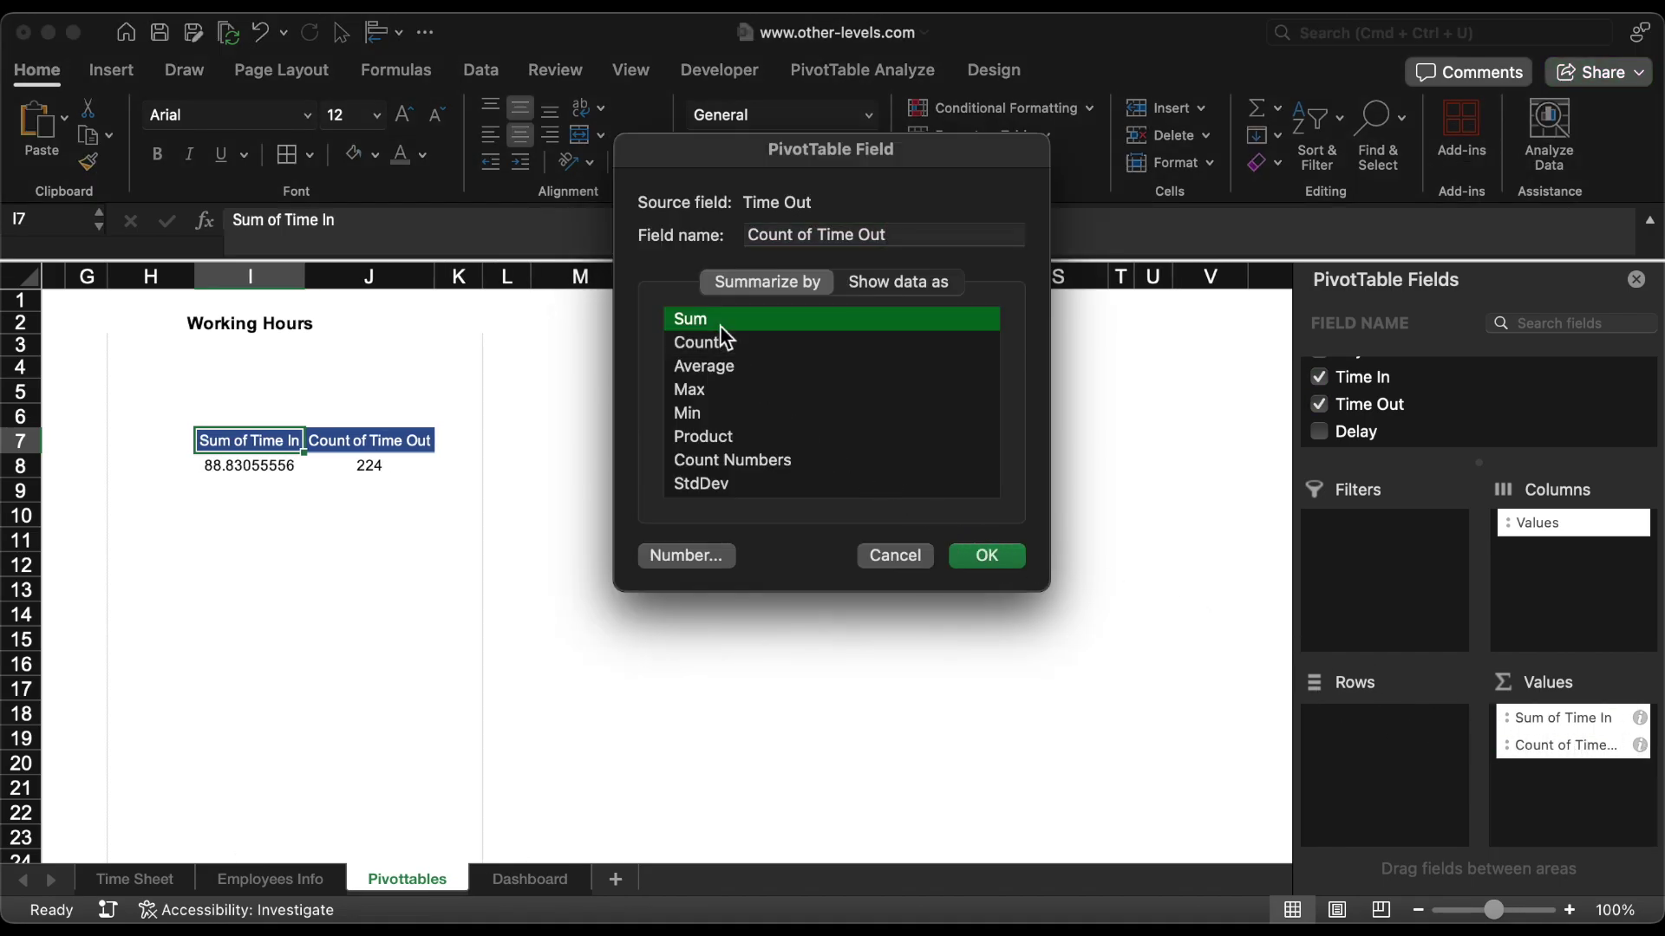
{"action": "left_click", "coordinate": [696, 556]}
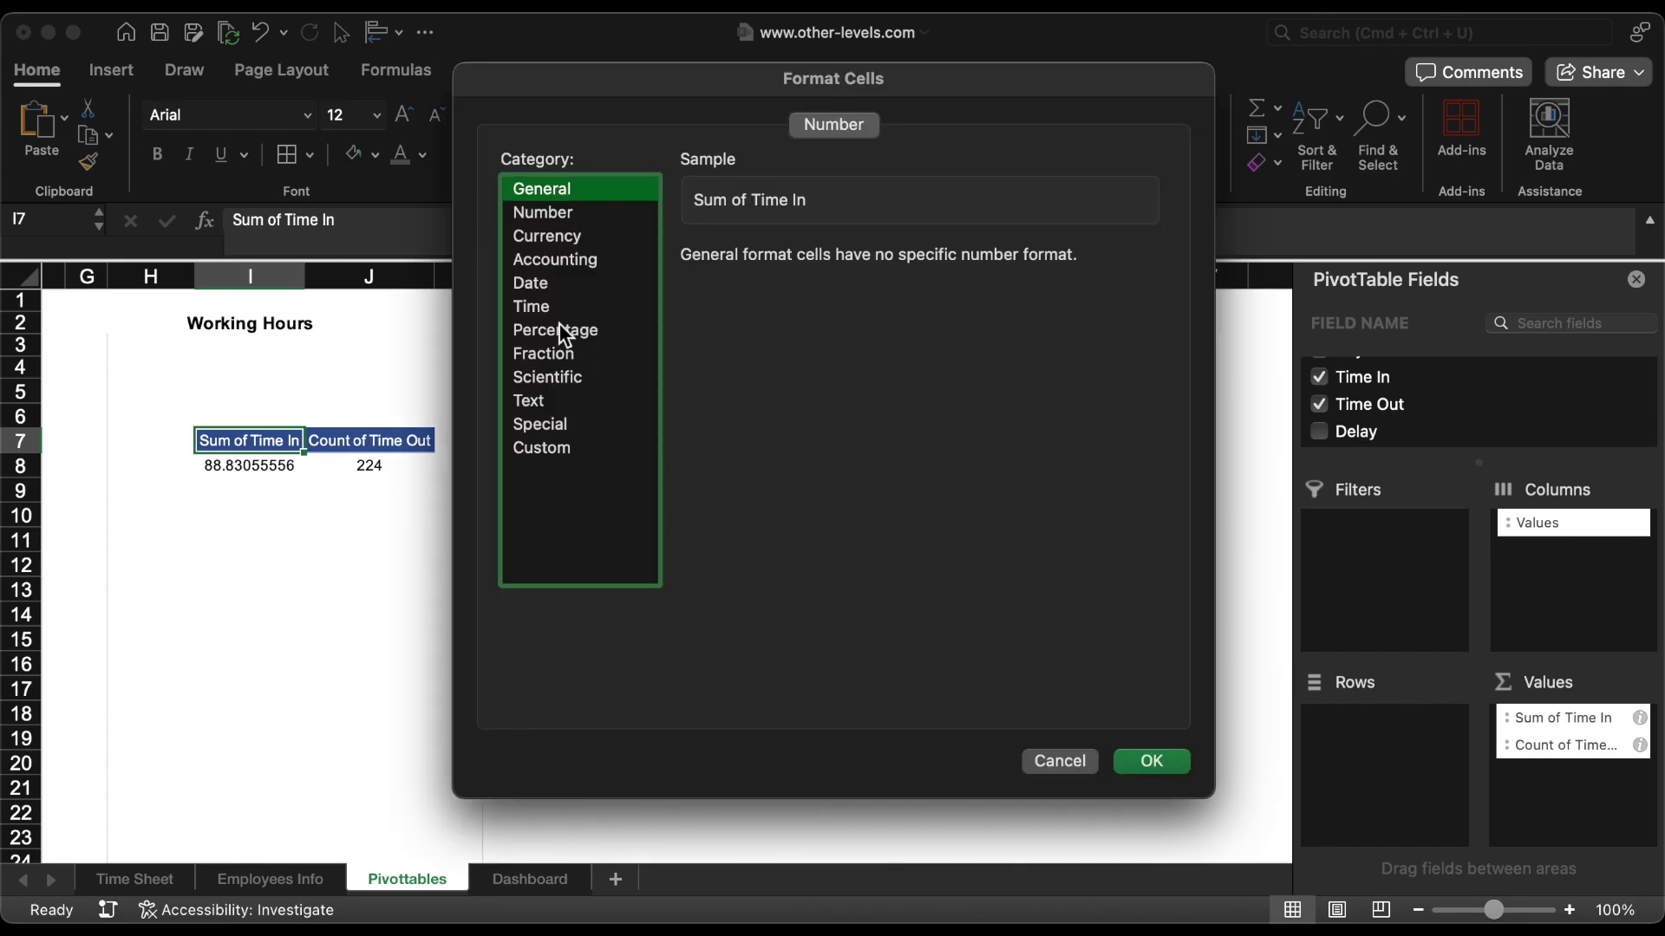
{"action": "left_click", "coordinate": [544, 308]}
{"action": "left_click", "coordinate": [736, 314]}
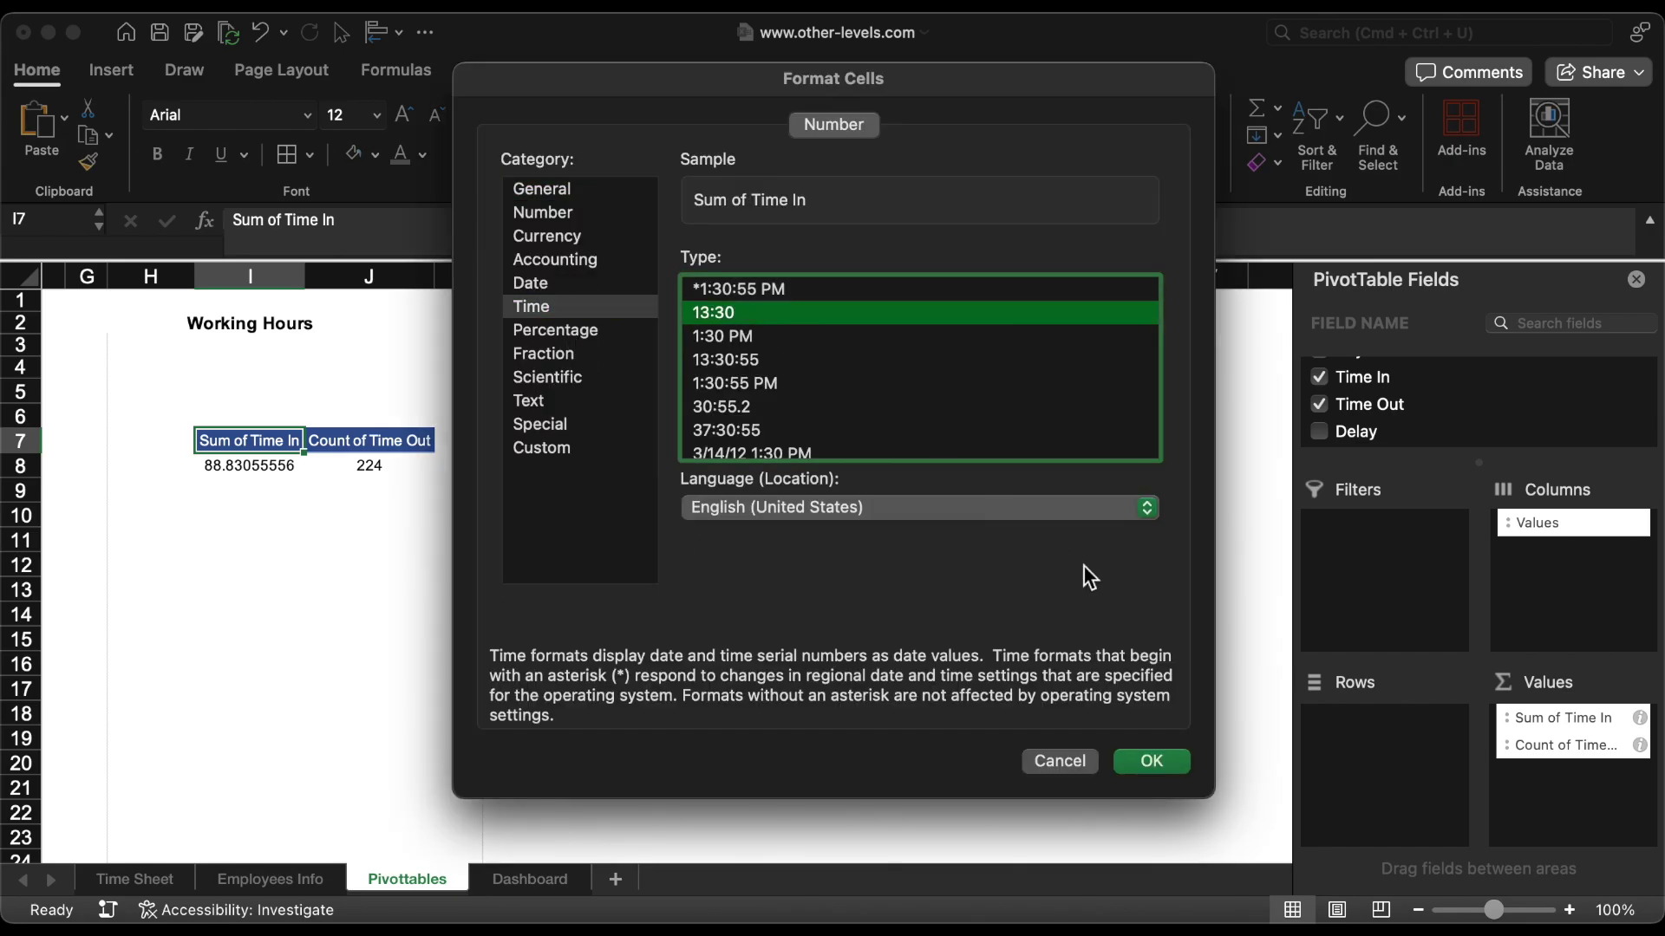
{"action": "left_click", "coordinate": [1151, 761]}
Step: Enter a formula in I3 under Working Hours that subtracts the pivot table's Sum of Time In from its Sum of Time Out
{"action": "left_click", "coordinate": [230, 348]}
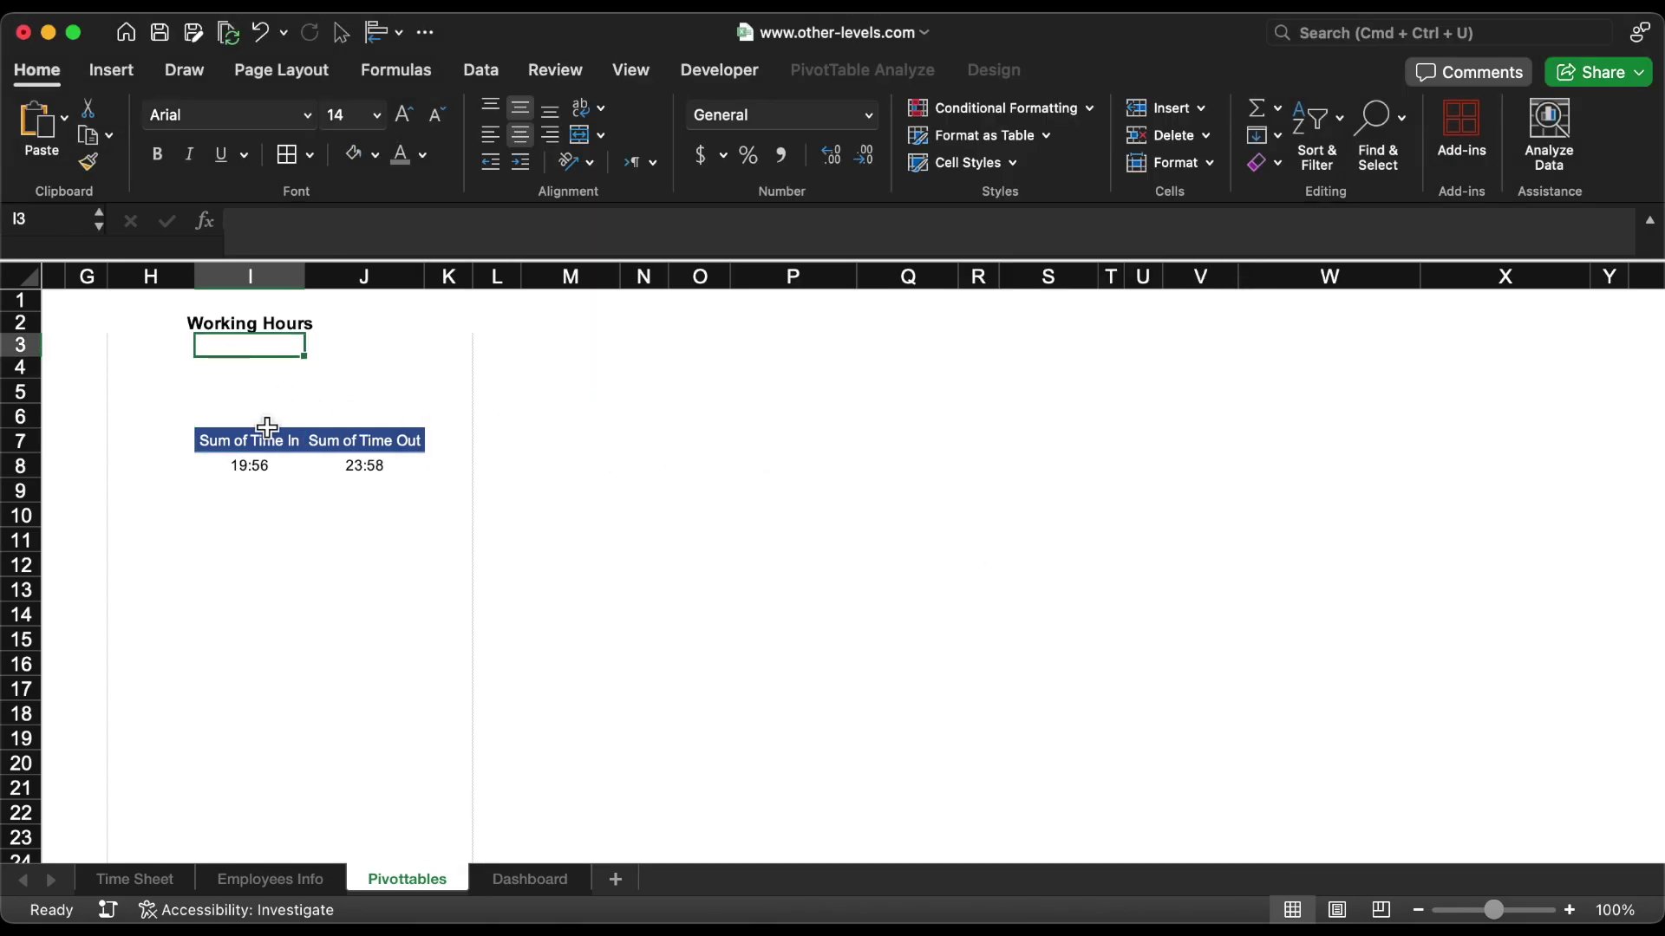
{"action": "type", "text": "="}
{"action": "left_click", "coordinate": [357, 468]}
{"action": "type", "text": "-"}
{"action": "left_click", "coordinate": [260, 468]}
{"action": "key", "text": "Return"}
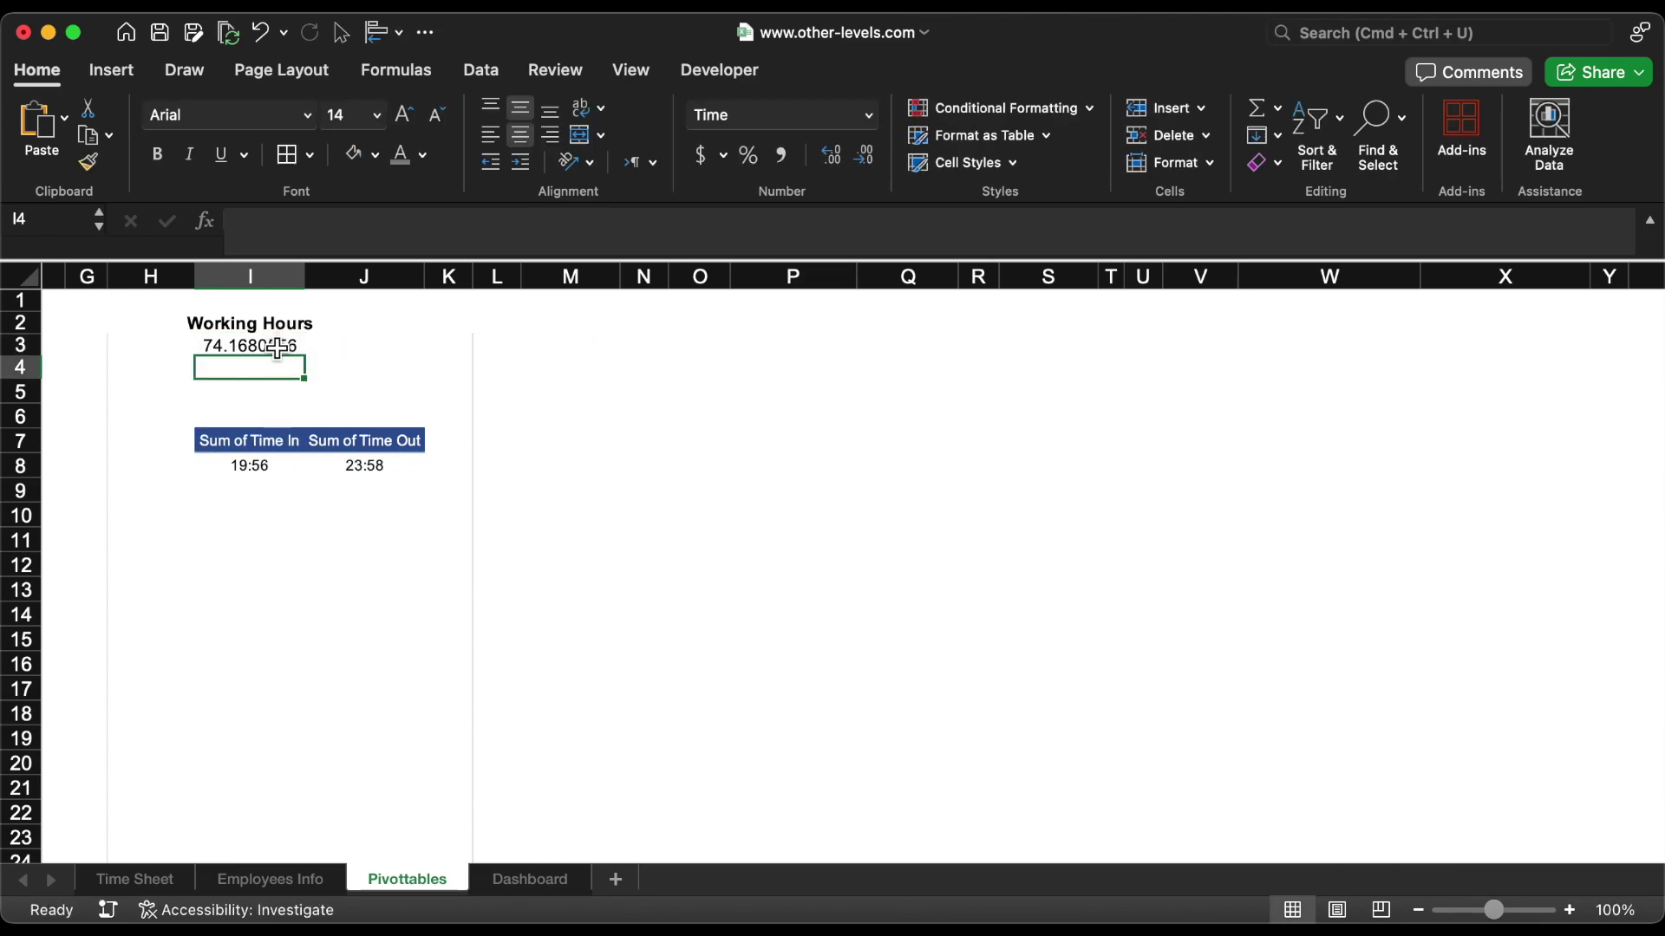
Step: Format the Working Hours result in I3 with the Time number format 13:30
{"action": "left_click", "coordinate": [265, 346]}
{"action": "left_click", "coordinate": [867, 130]}
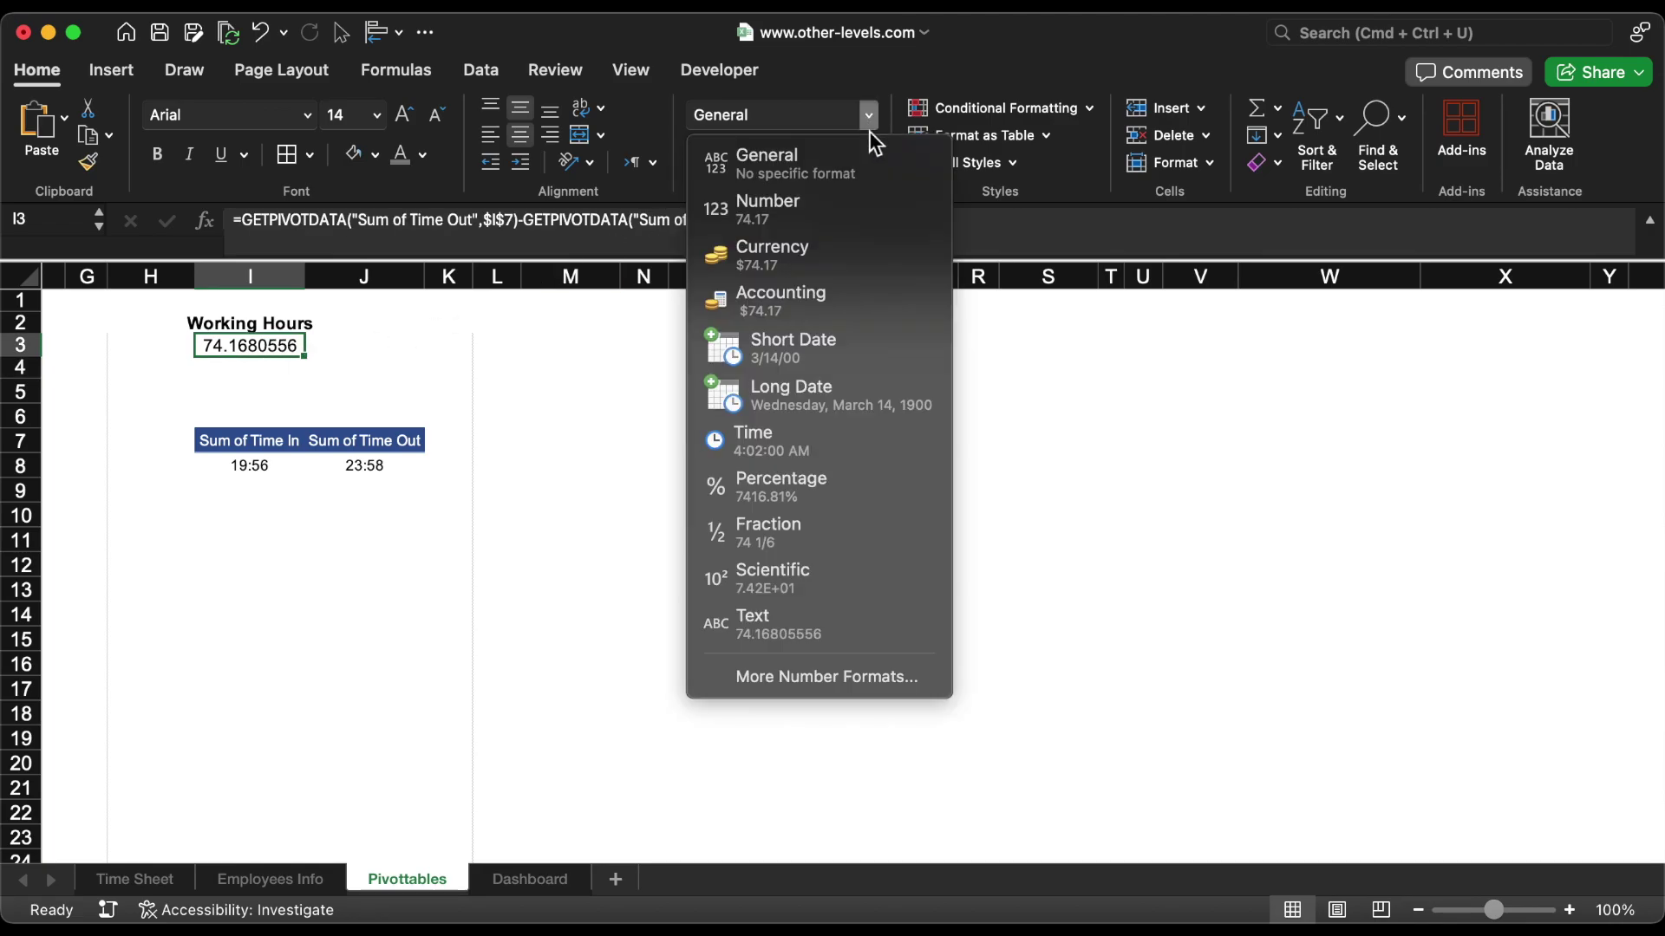
{"action": "left_click", "coordinate": [789, 680]}
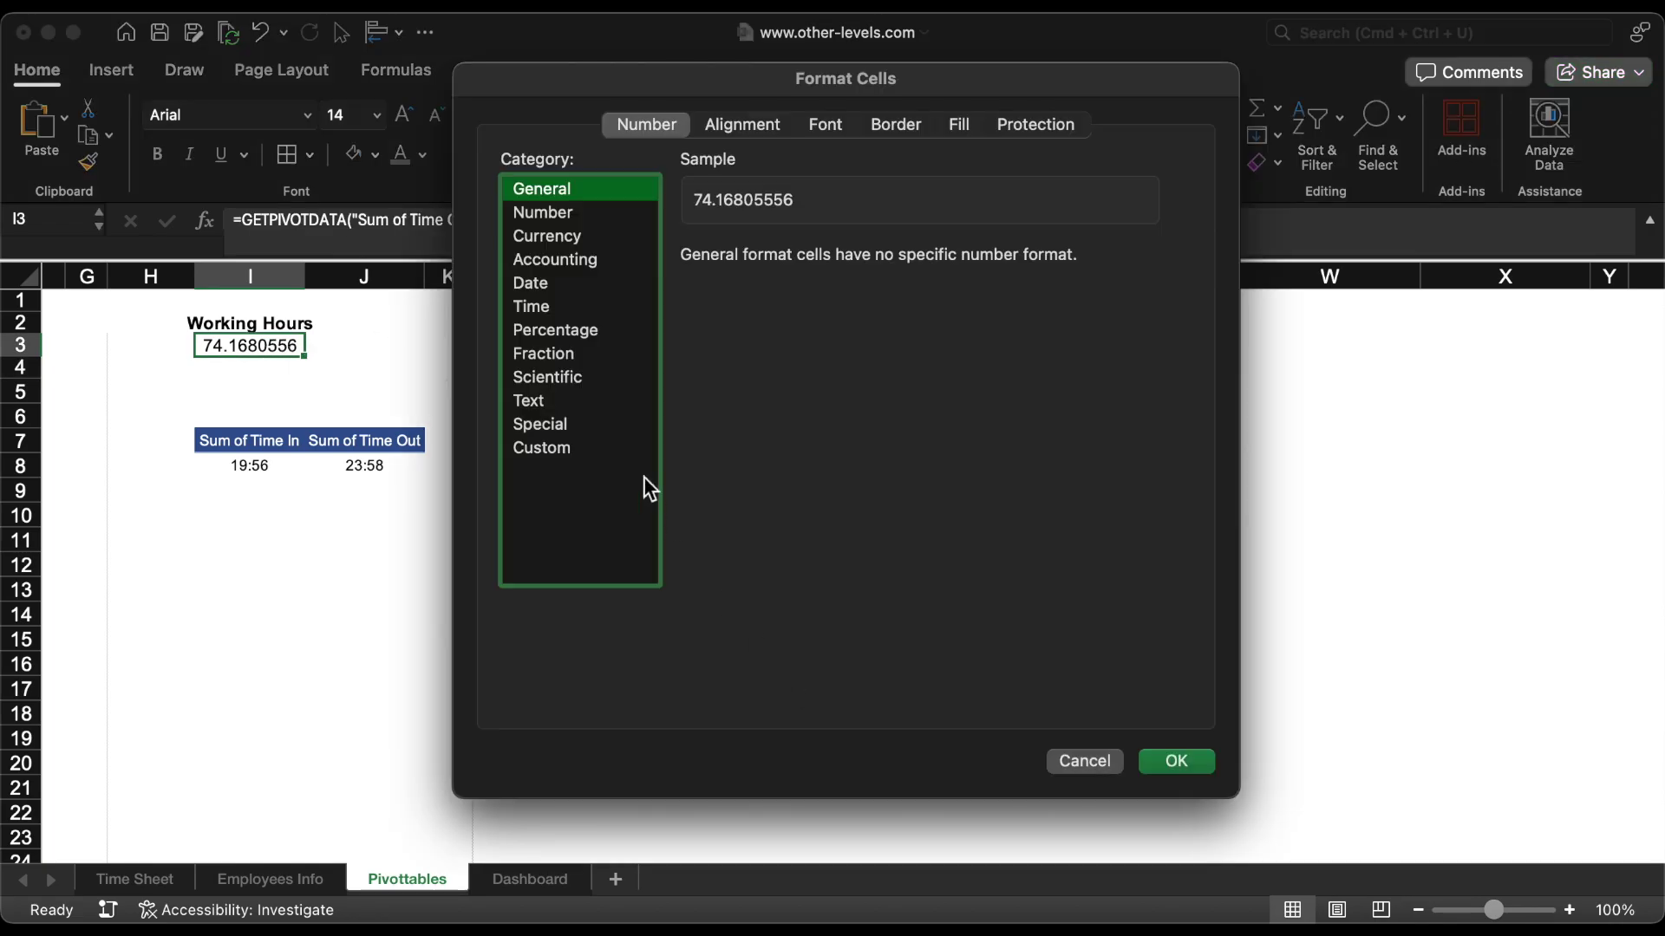
{"action": "left_click", "coordinate": [531, 306]}
{"action": "left_click", "coordinate": [725, 313]}
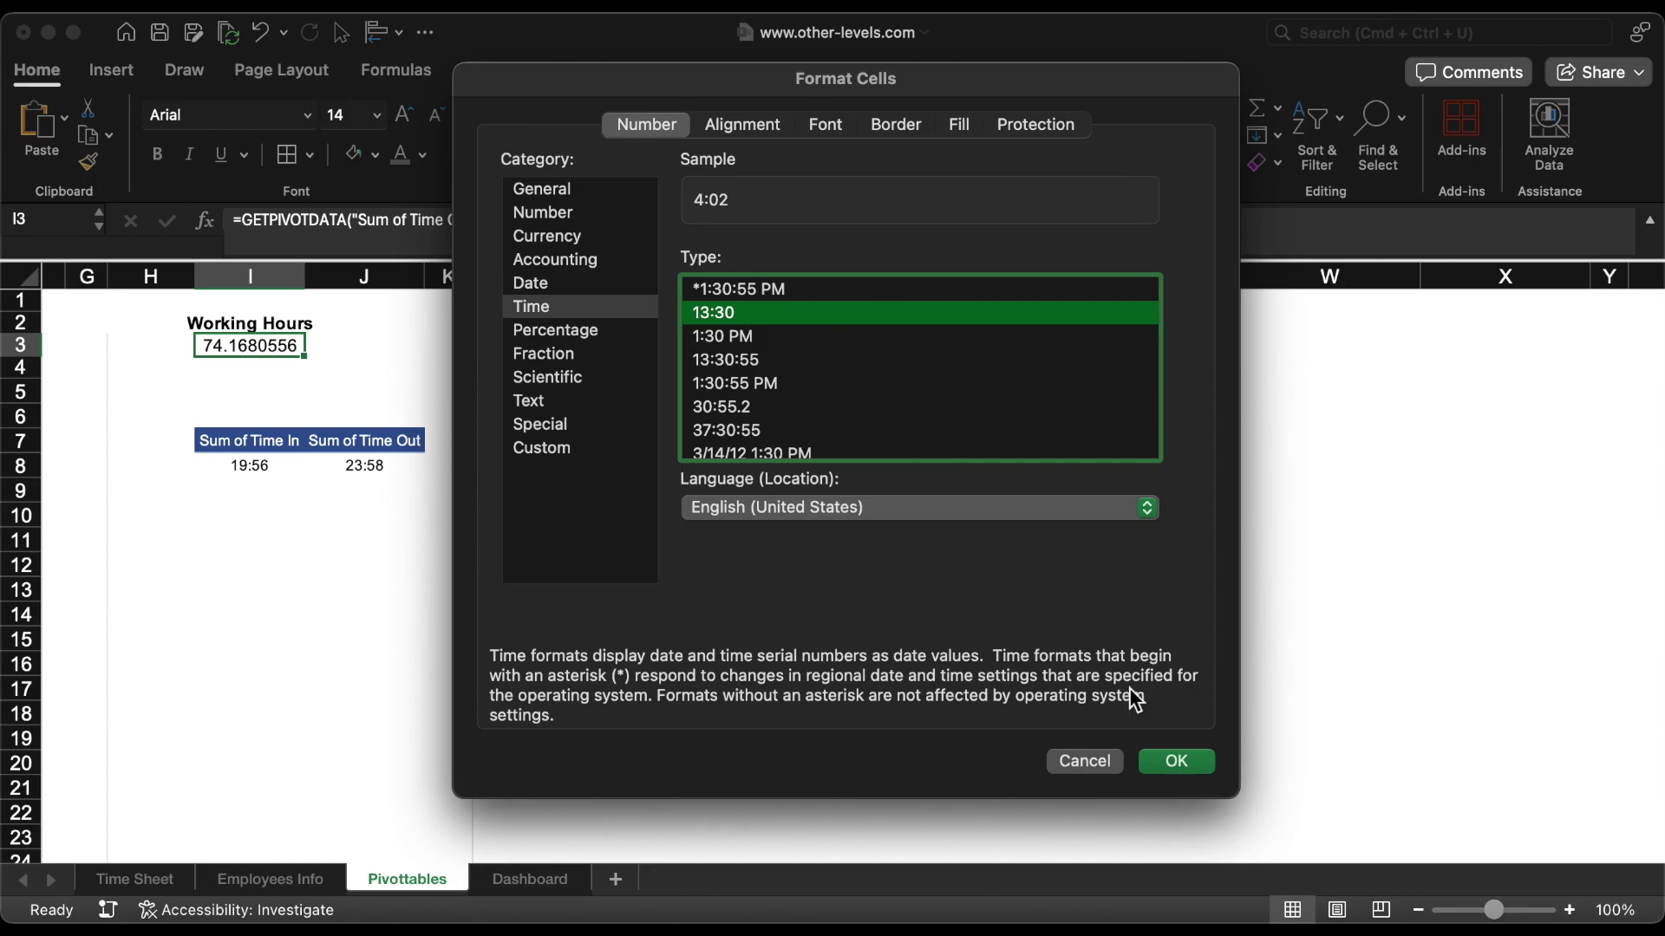
{"action": "left_click", "coordinate": [1177, 765]}
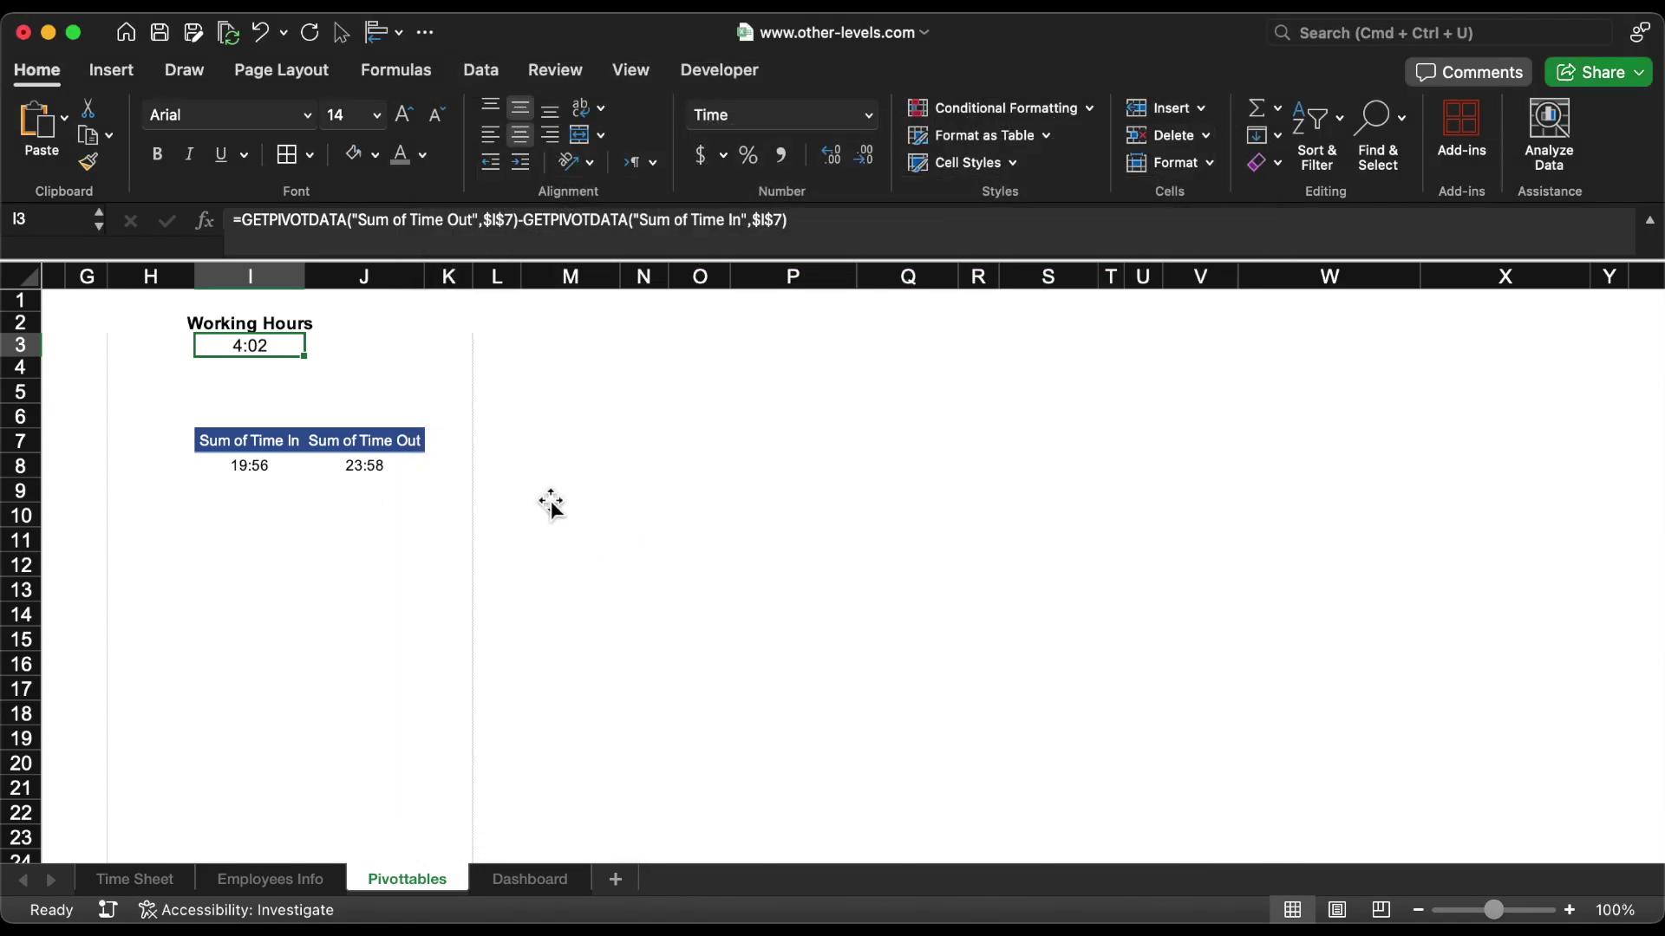
Step: Duplicate the Days attended group on the Dashboard sheet and place the copy below the Attendance card, around rows 9 to 15
{"action": "left_click", "coordinate": [528, 879]}
{"action": "left_click", "coordinate": [691, 407]}
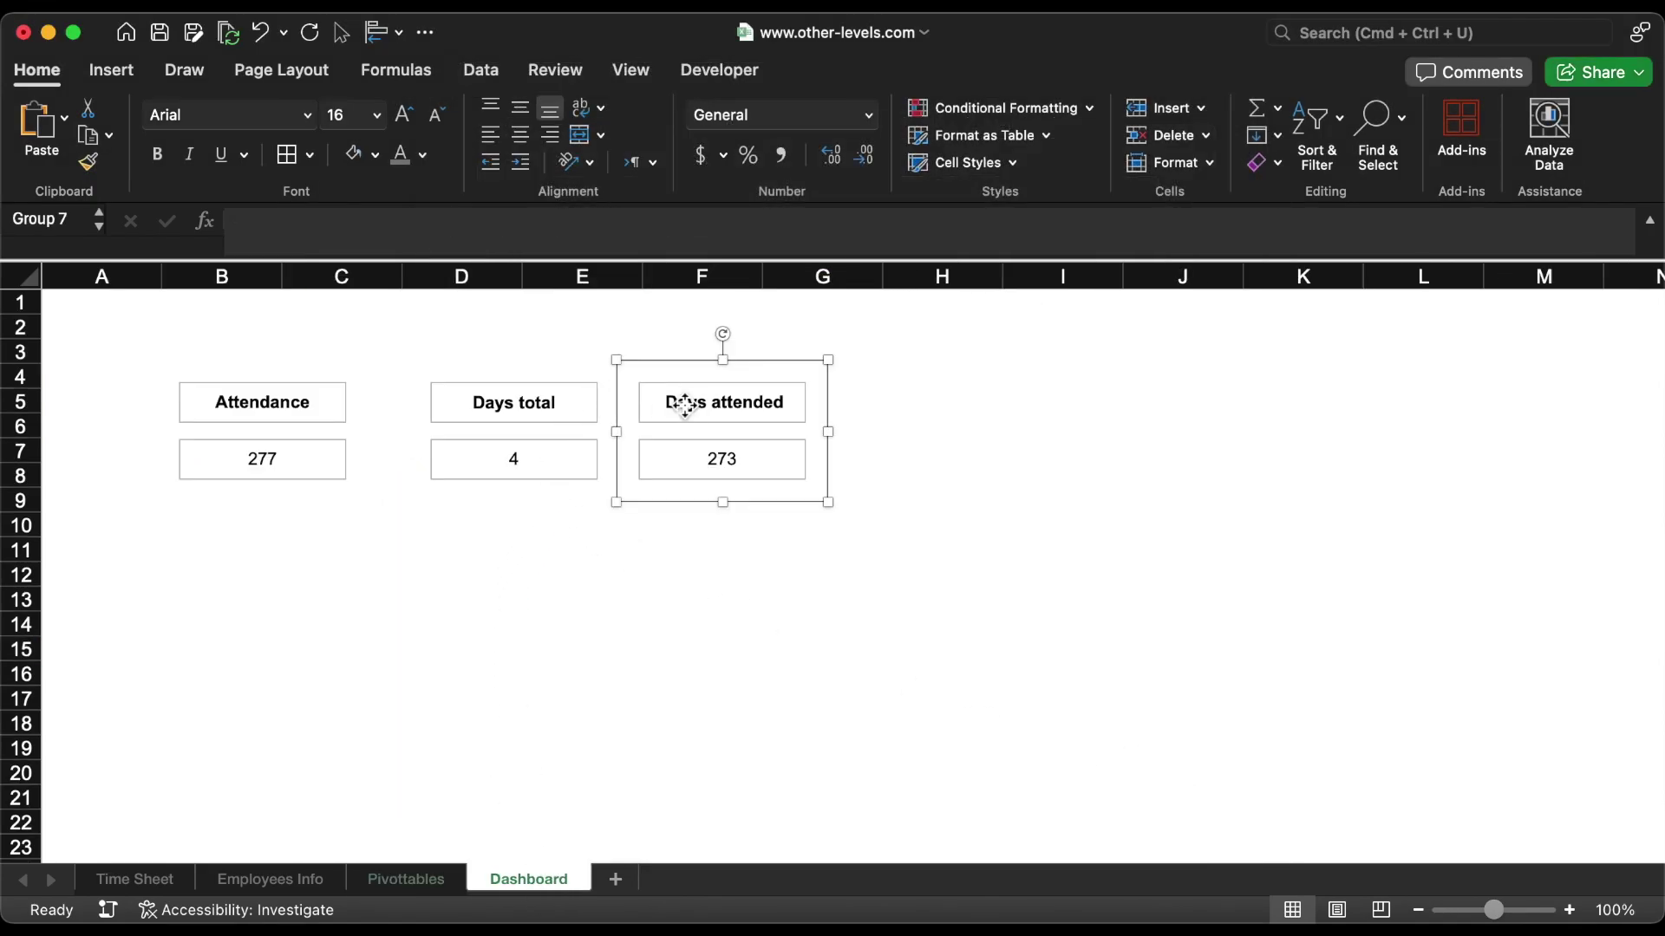
{"action": "key", "text": "super+d"}
{"action": "left_click_drag", "start_coordinate": [763, 382], "coordinate": [298, 509]}
Step: Link the heading box of the card below Attendance to the Working Hours heading with =Pivottables!I2
{"action": "left_click", "coordinate": [295, 548]}
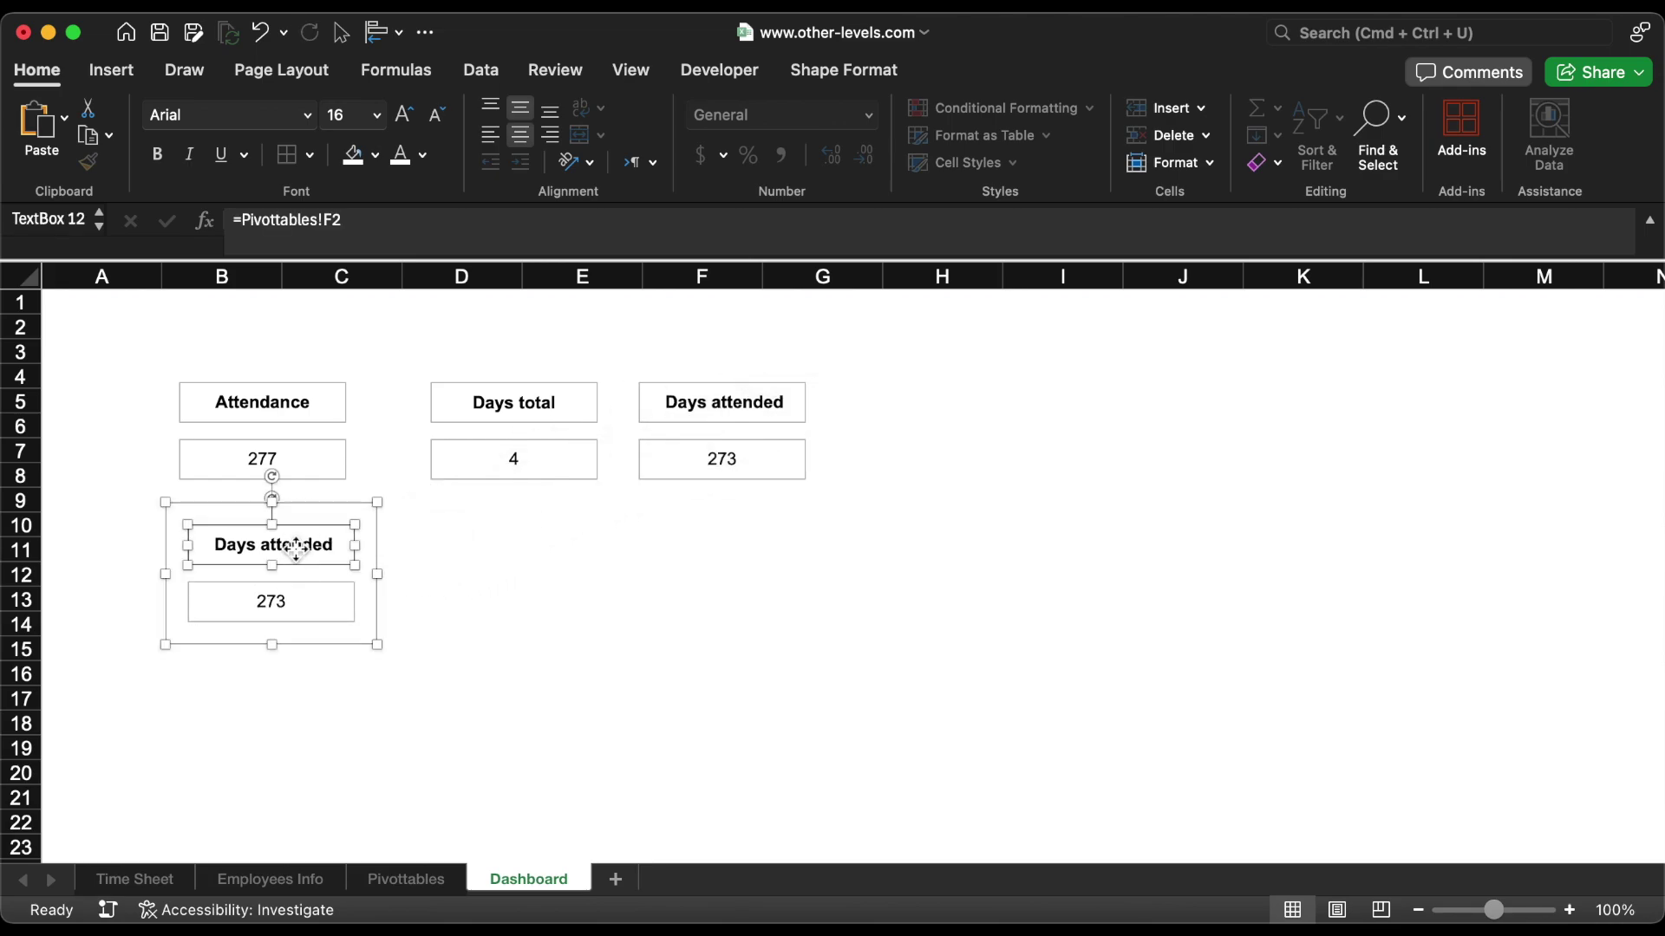
{"action": "left_click", "coordinate": [425, 221]}
{"action": "key", "text": "super+a"}
{"action": "type", "text": "="}
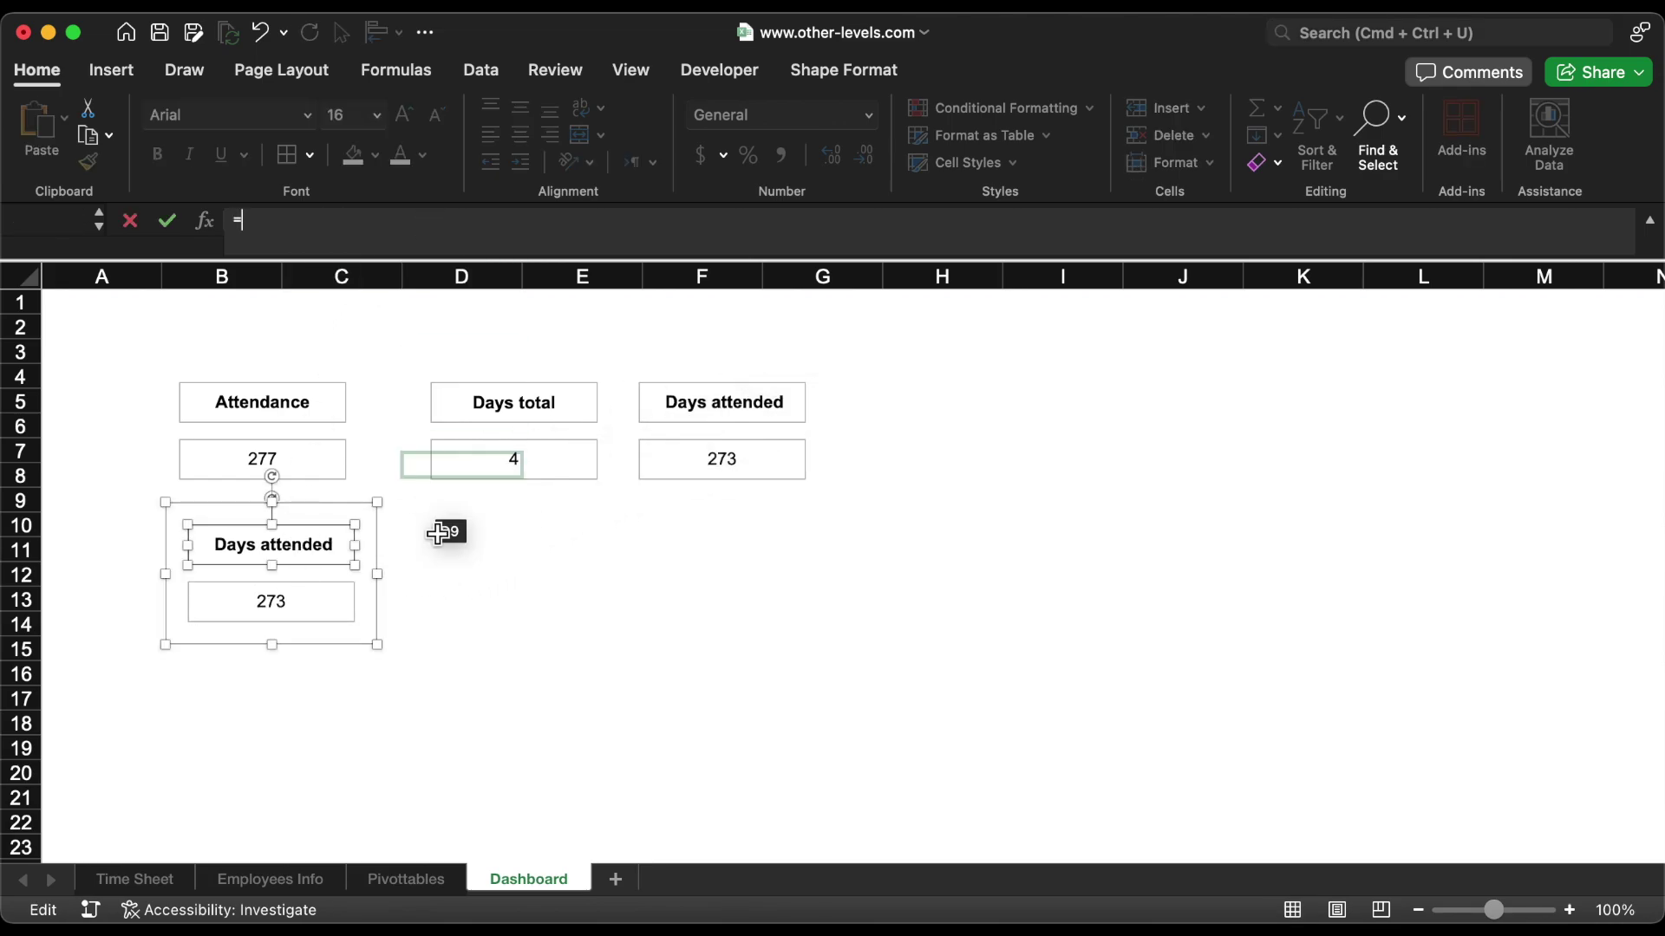
{"action": "left_click", "coordinate": [418, 876]}
{"action": "left_click", "coordinate": [421, 324]}
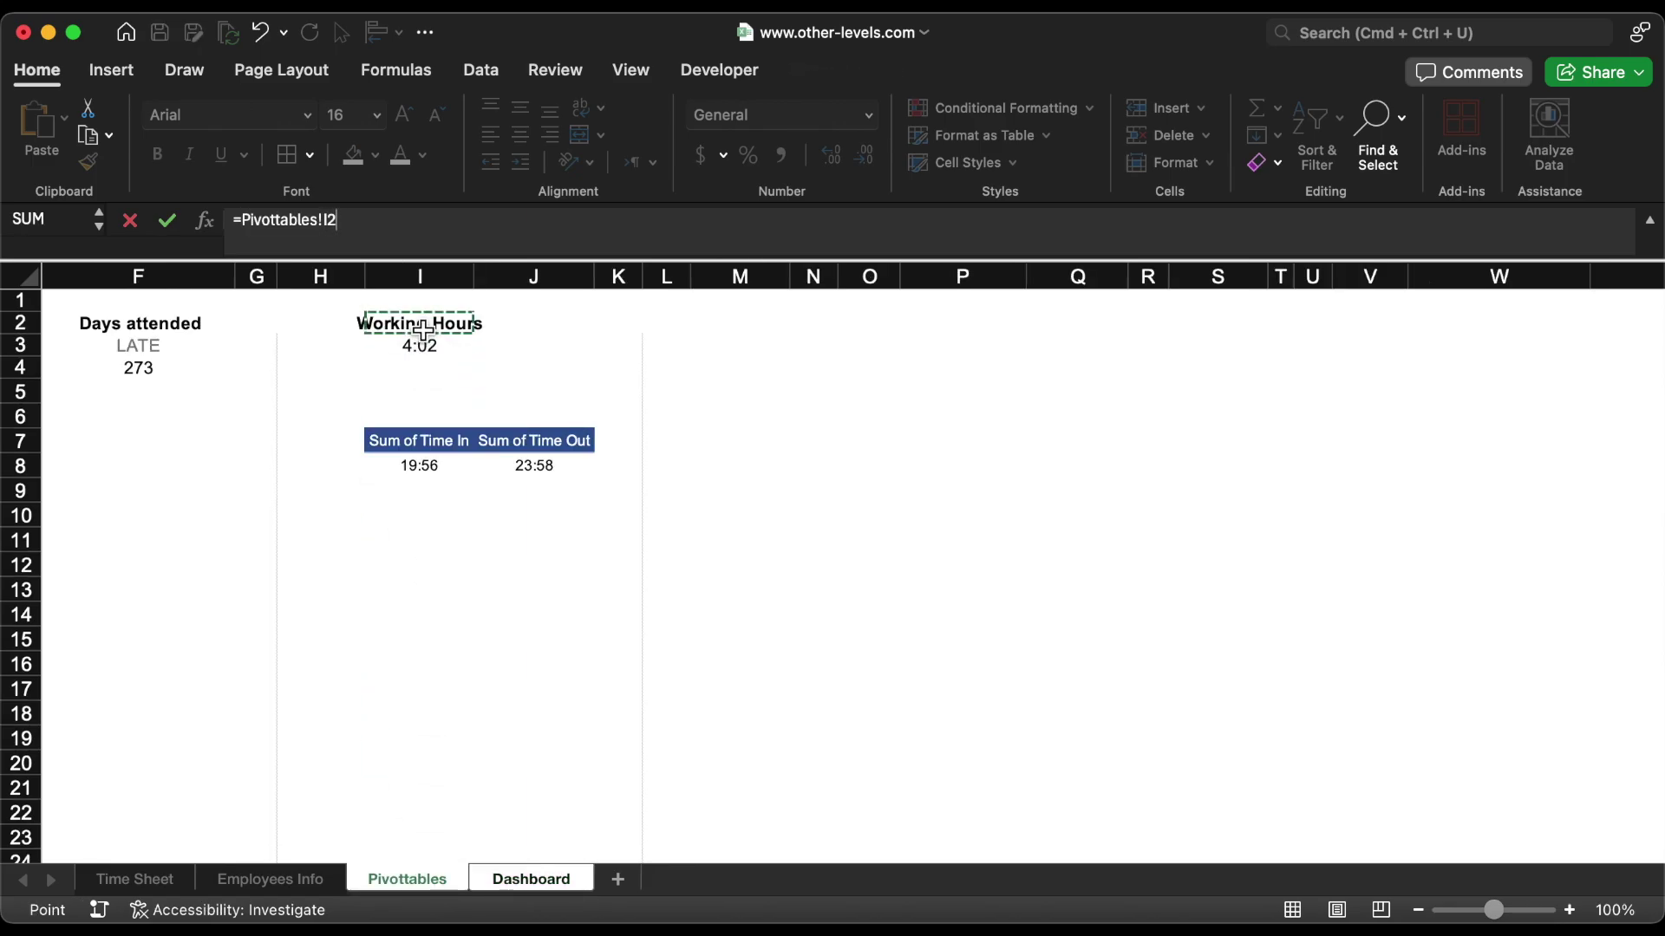
{"action": "key", "text": "Return"}
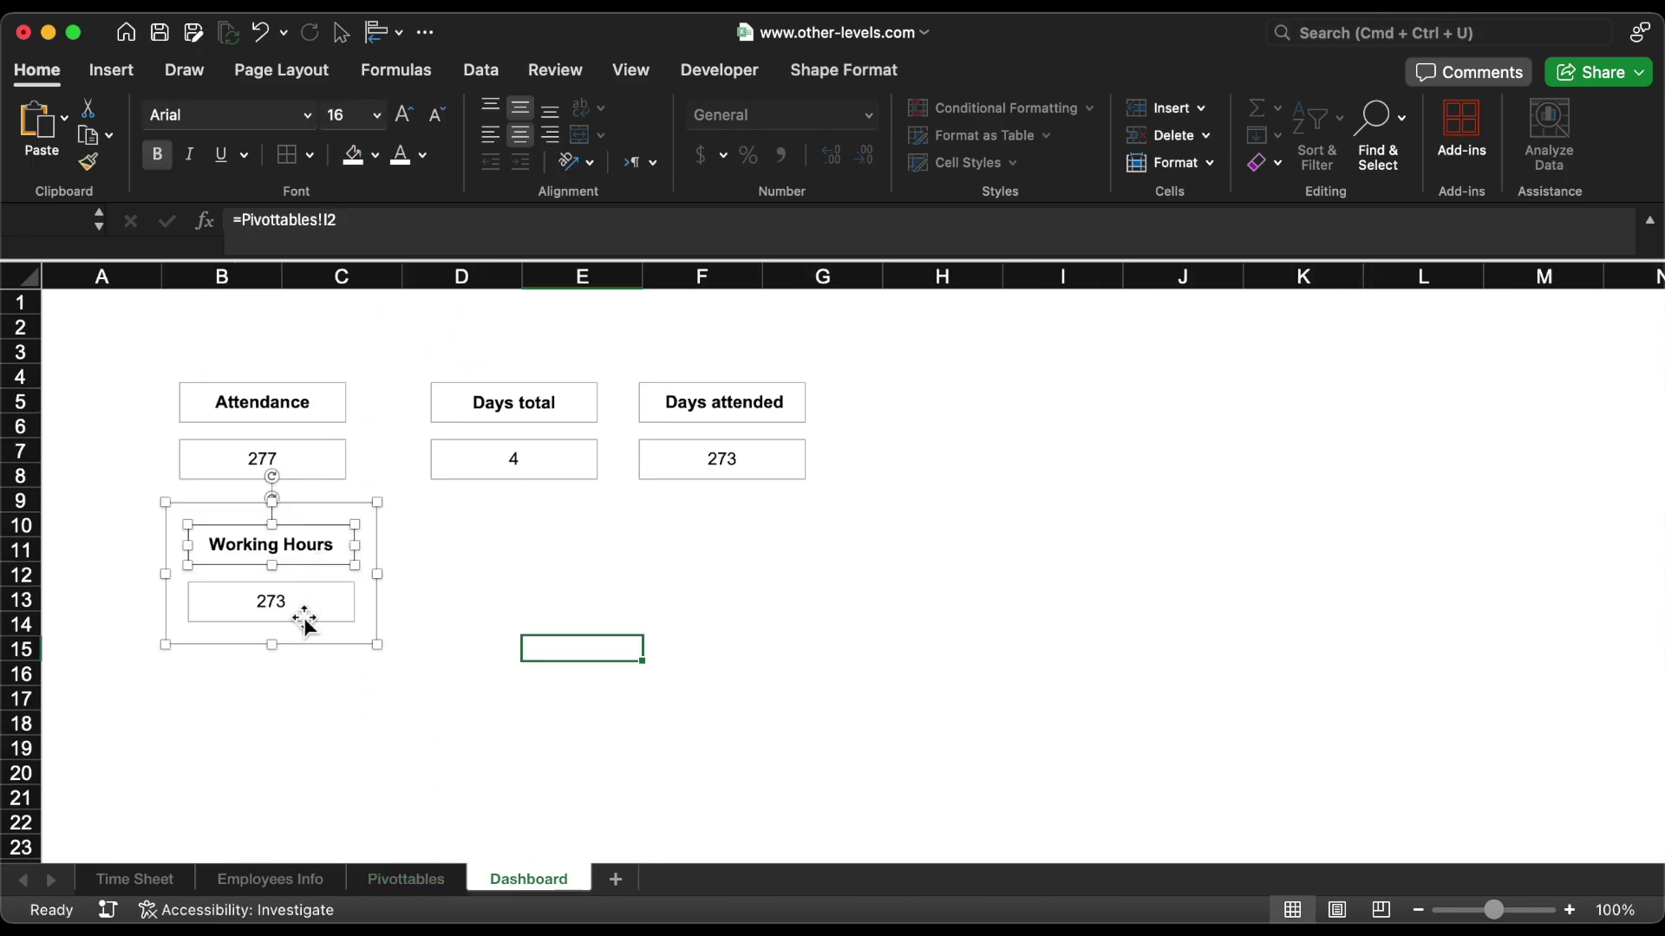
Step: Link the value box below the Working Hours heading to =Pivottables!I3
{"action": "left_click", "coordinate": [305, 619]}
{"action": "left_click", "coordinate": [392, 231]}
{"action": "key", "text": "super+a"}
{"action": "type", "text": "=Pivottables!I2"}
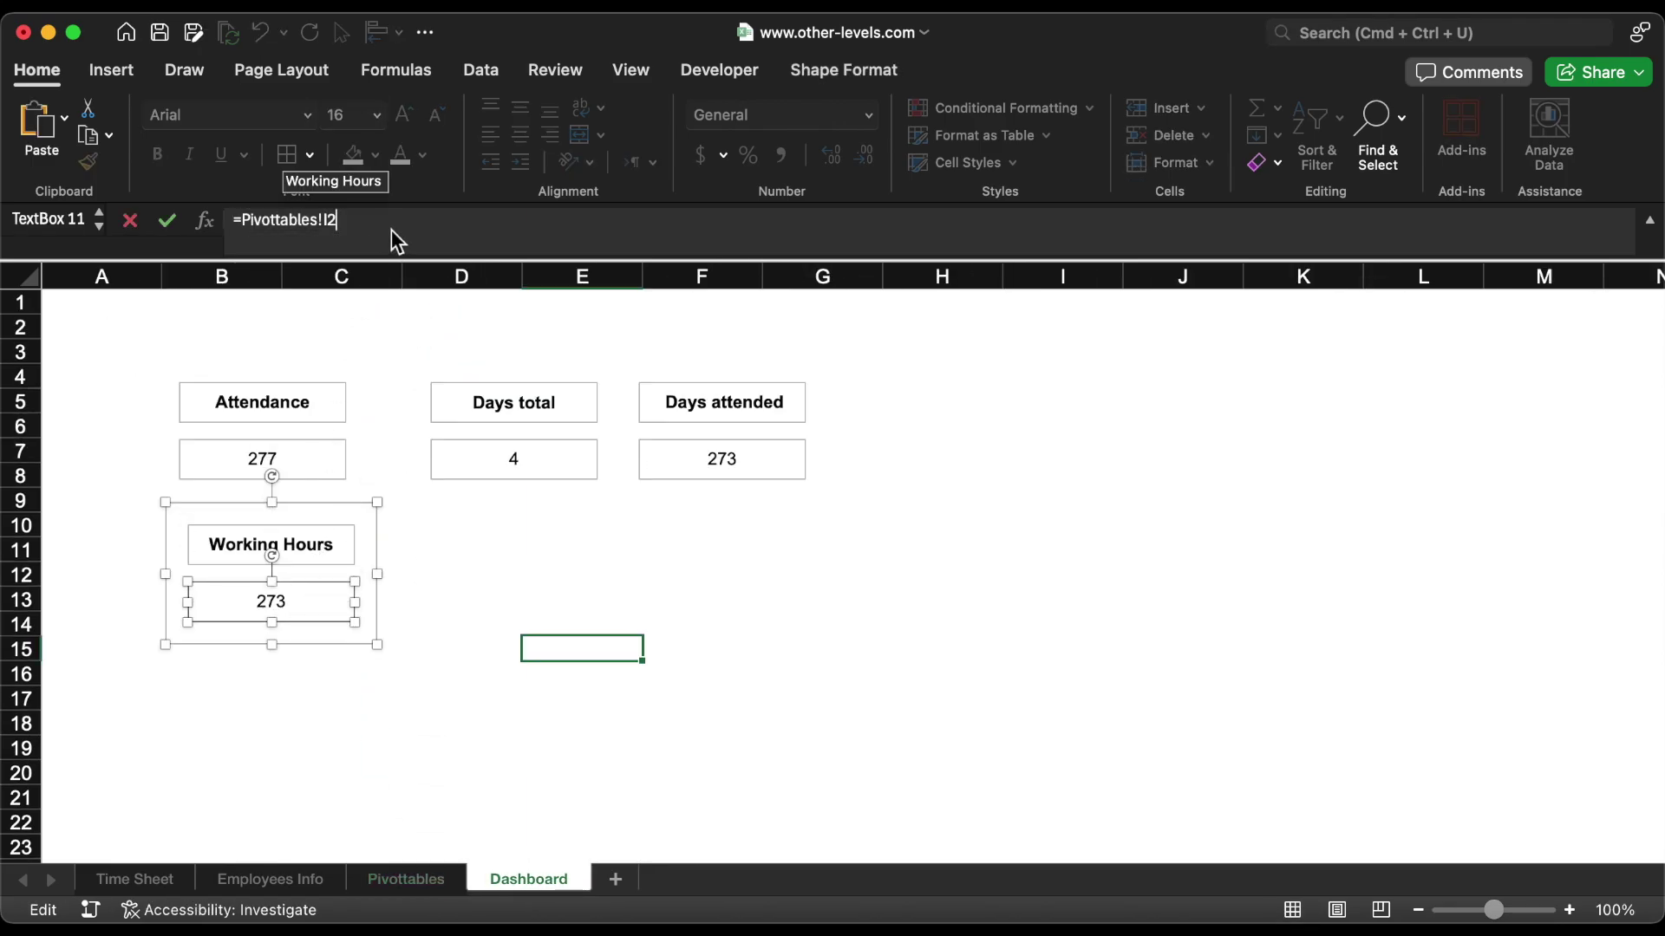
{"action": "key", "text": "BackSpace"}
{"action": "type", "text": "3"}
{"action": "key", "text": "Return"}
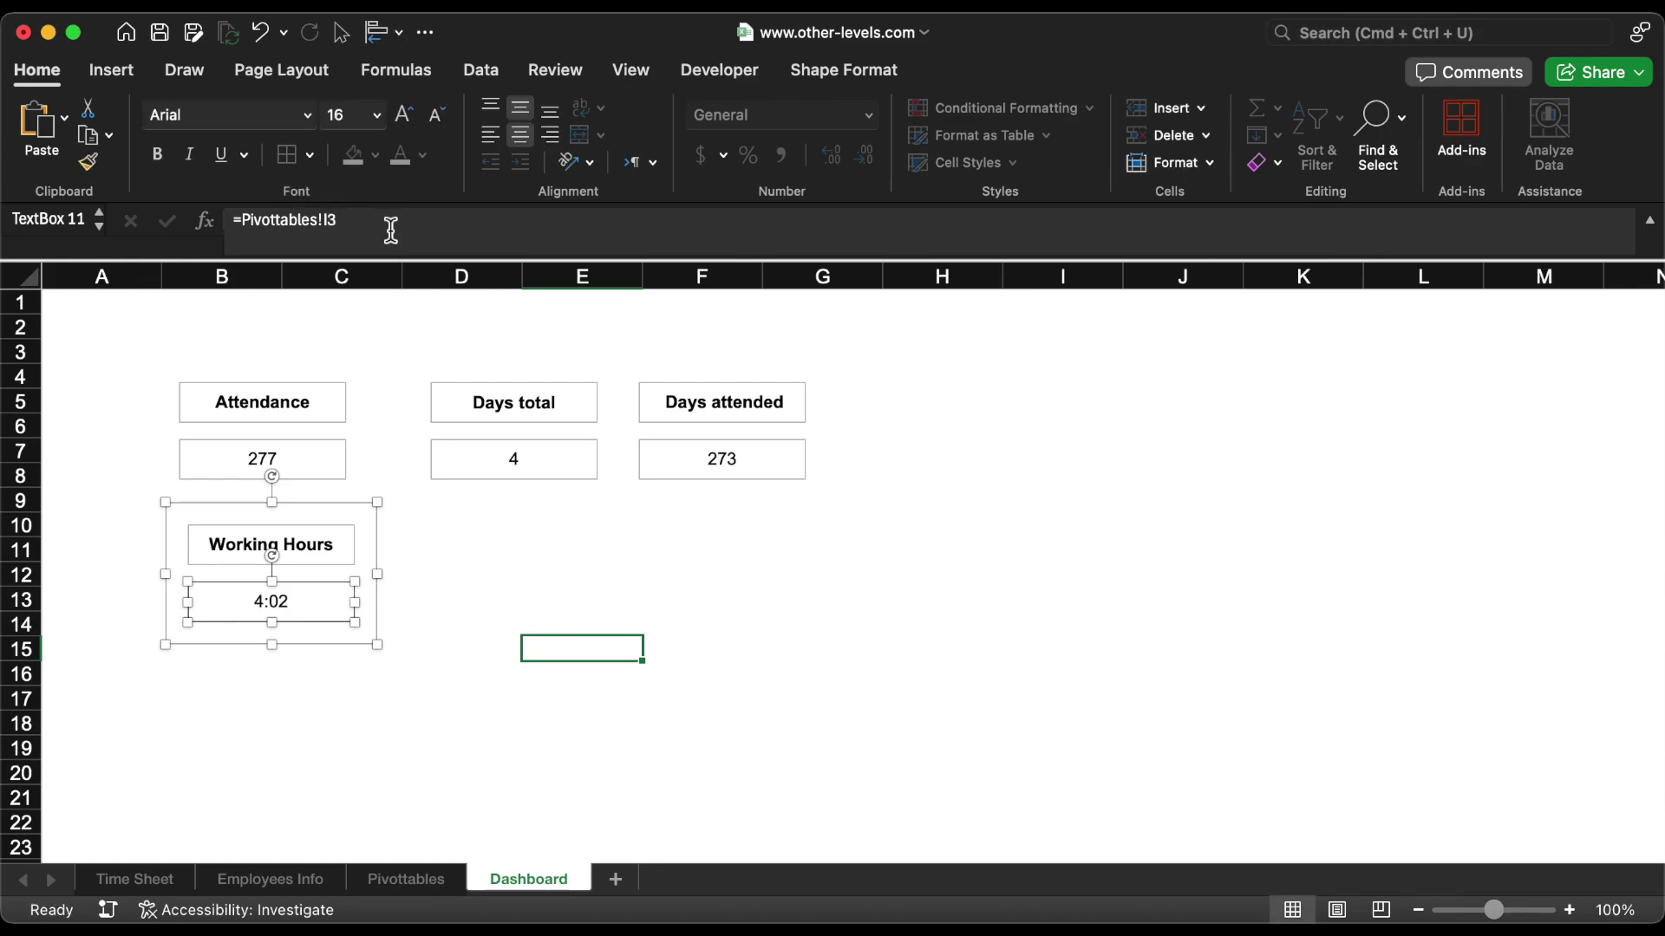
{"action": "left_click", "coordinate": [435, 547]}
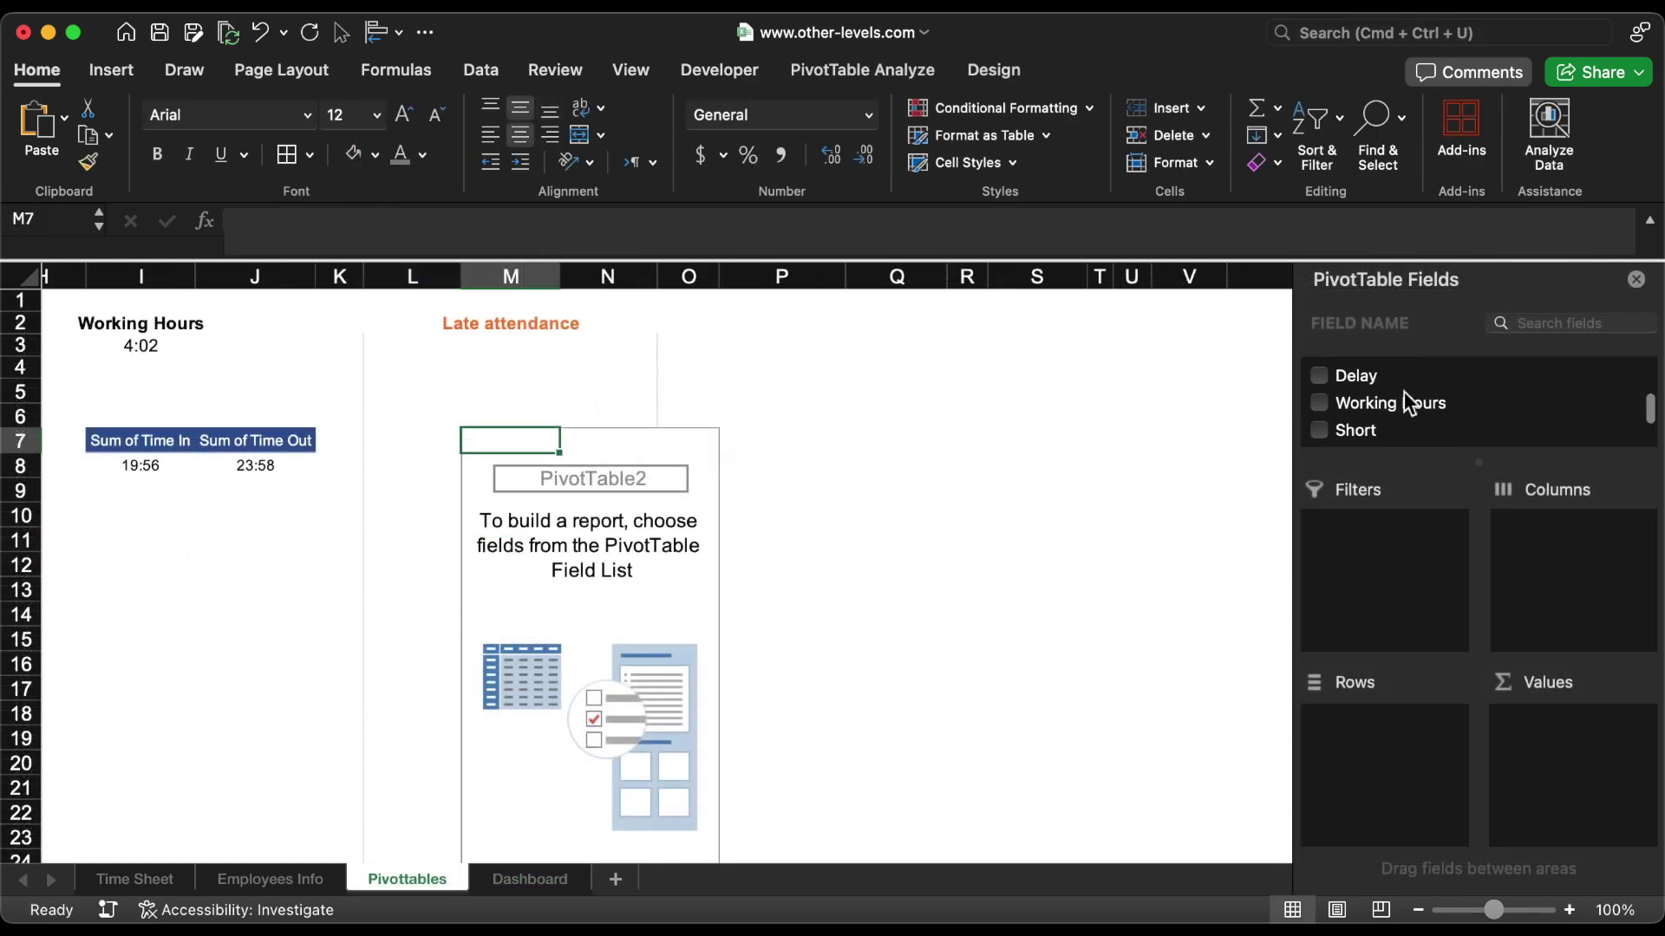
Step: Add the Delay field as a value to the empty pivot table under Late attendance on the Pivottables sheet
{"action": "scroll", "coordinate": [1405, 400], "scroll_direction": "down", "scroll_amount": 1}
{"action": "scroll", "coordinate": [1404, 401], "scroll_direction": "up", "scroll_amount": 1}
{"action": "left_click_drag", "start_coordinate": [1367, 382], "coordinate": [1580, 761]}
Step: Summarize the Delay values by Sum and give them the Time number format 13:30
{"action": "left_click", "coordinate": [1638, 717]}
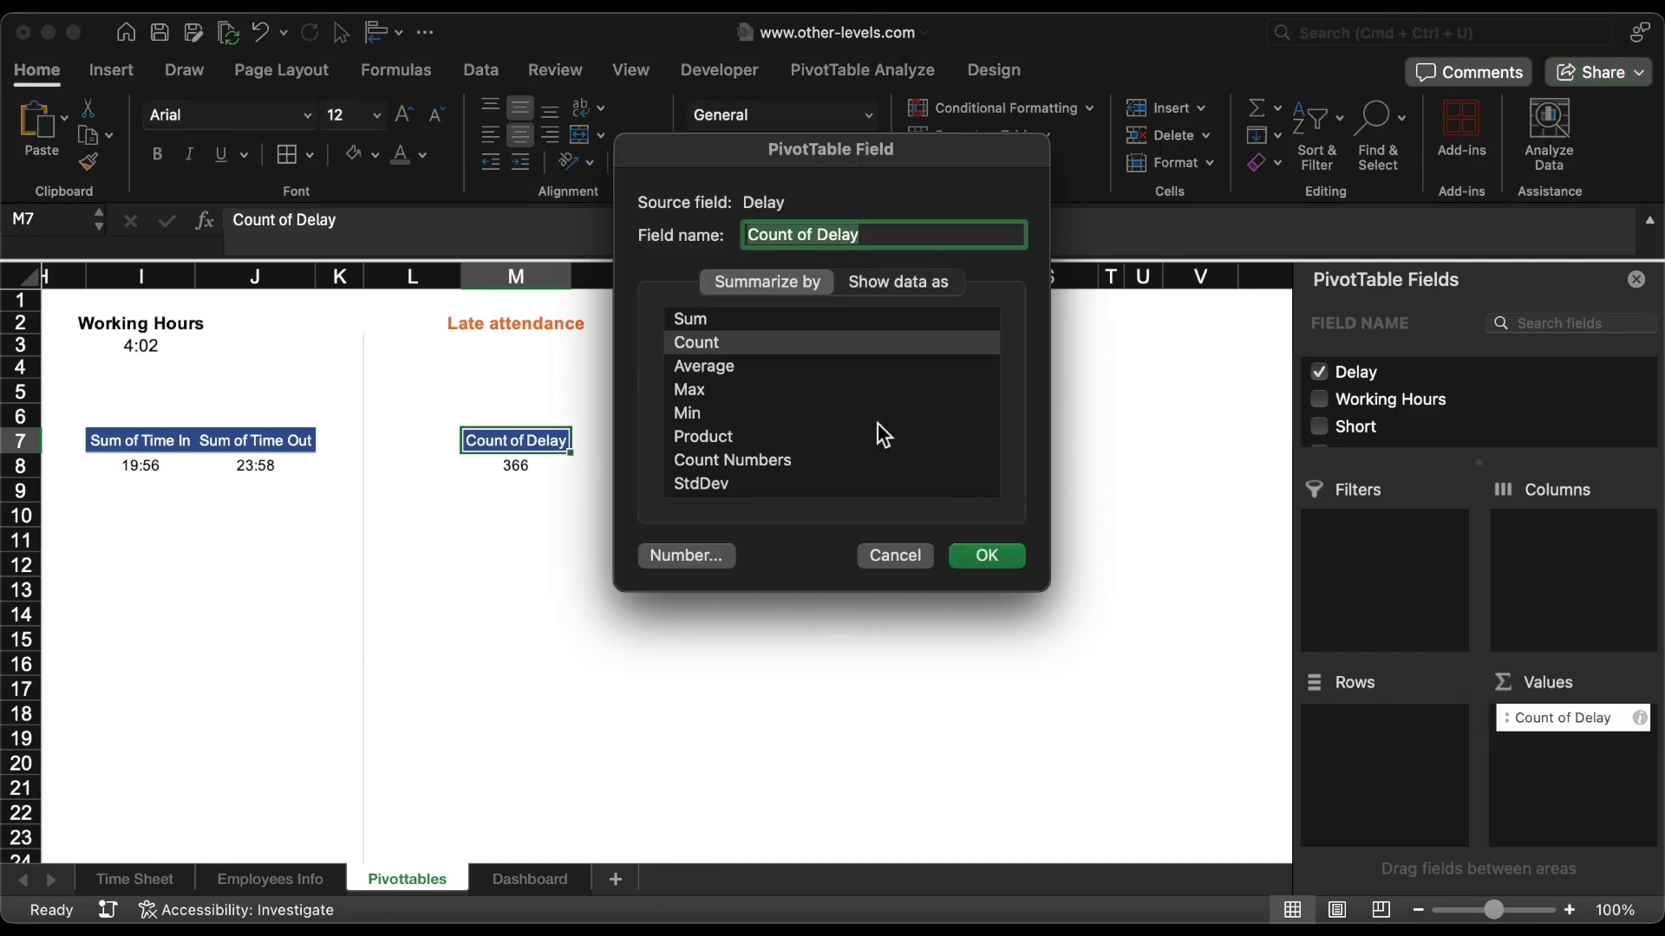
{"action": "left_click", "coordinate": [727, 322]}
{"action": "left_click", "coordinate": [717, 555]}
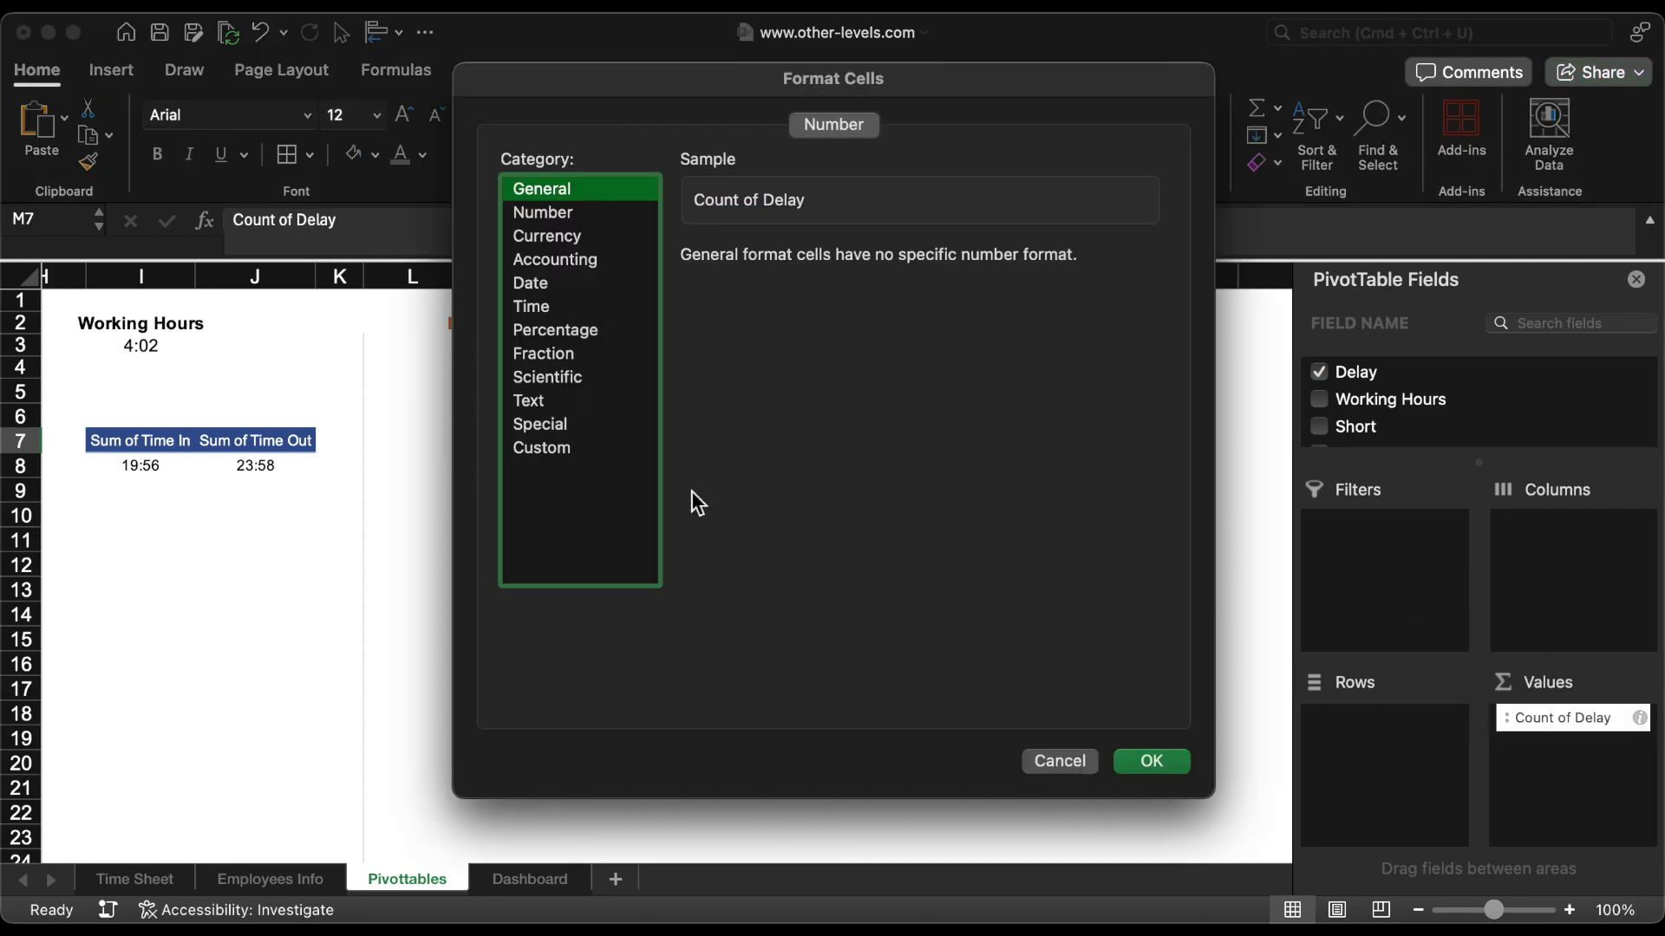
{"action": "left_click", "coordinate": [532, 310]}
{"action": "left_click", "coordinate": [701, 314]}
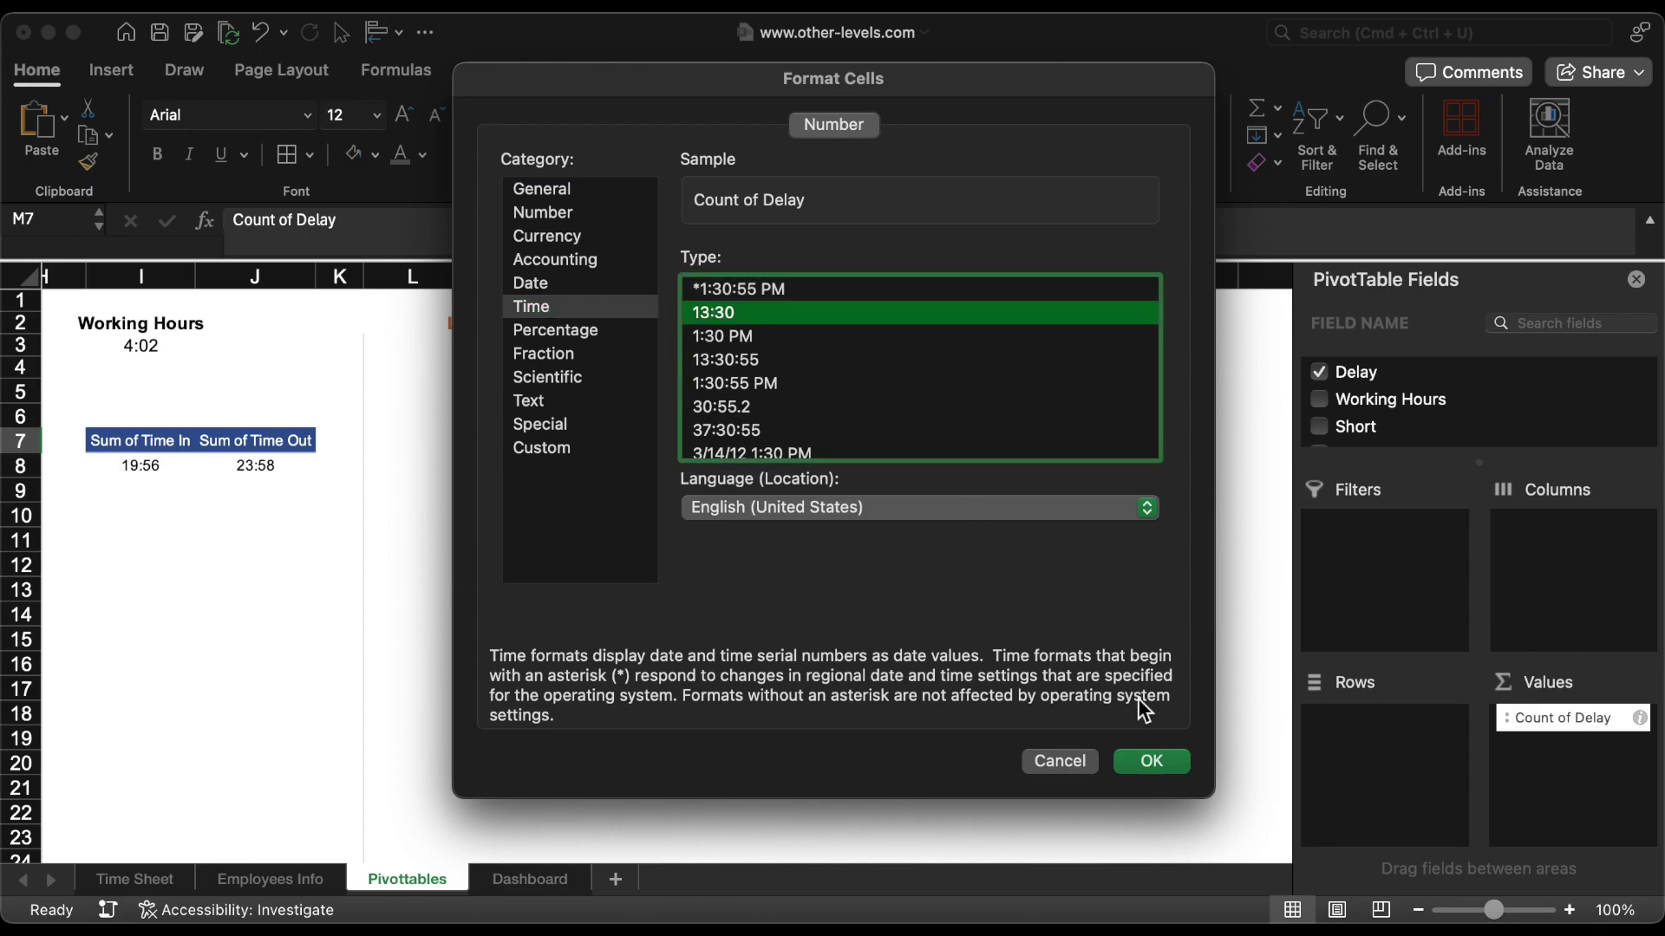
{"action": "left_click", "coordinate": [1152, 761]}
{"action": "left_click", "coordinate": [960, 552]}
Step: Enter a formula in M3 under Late attendance that references the pivot table's Sum of Delay value
{"action": "left_click", "coordinate": [512, 347]}
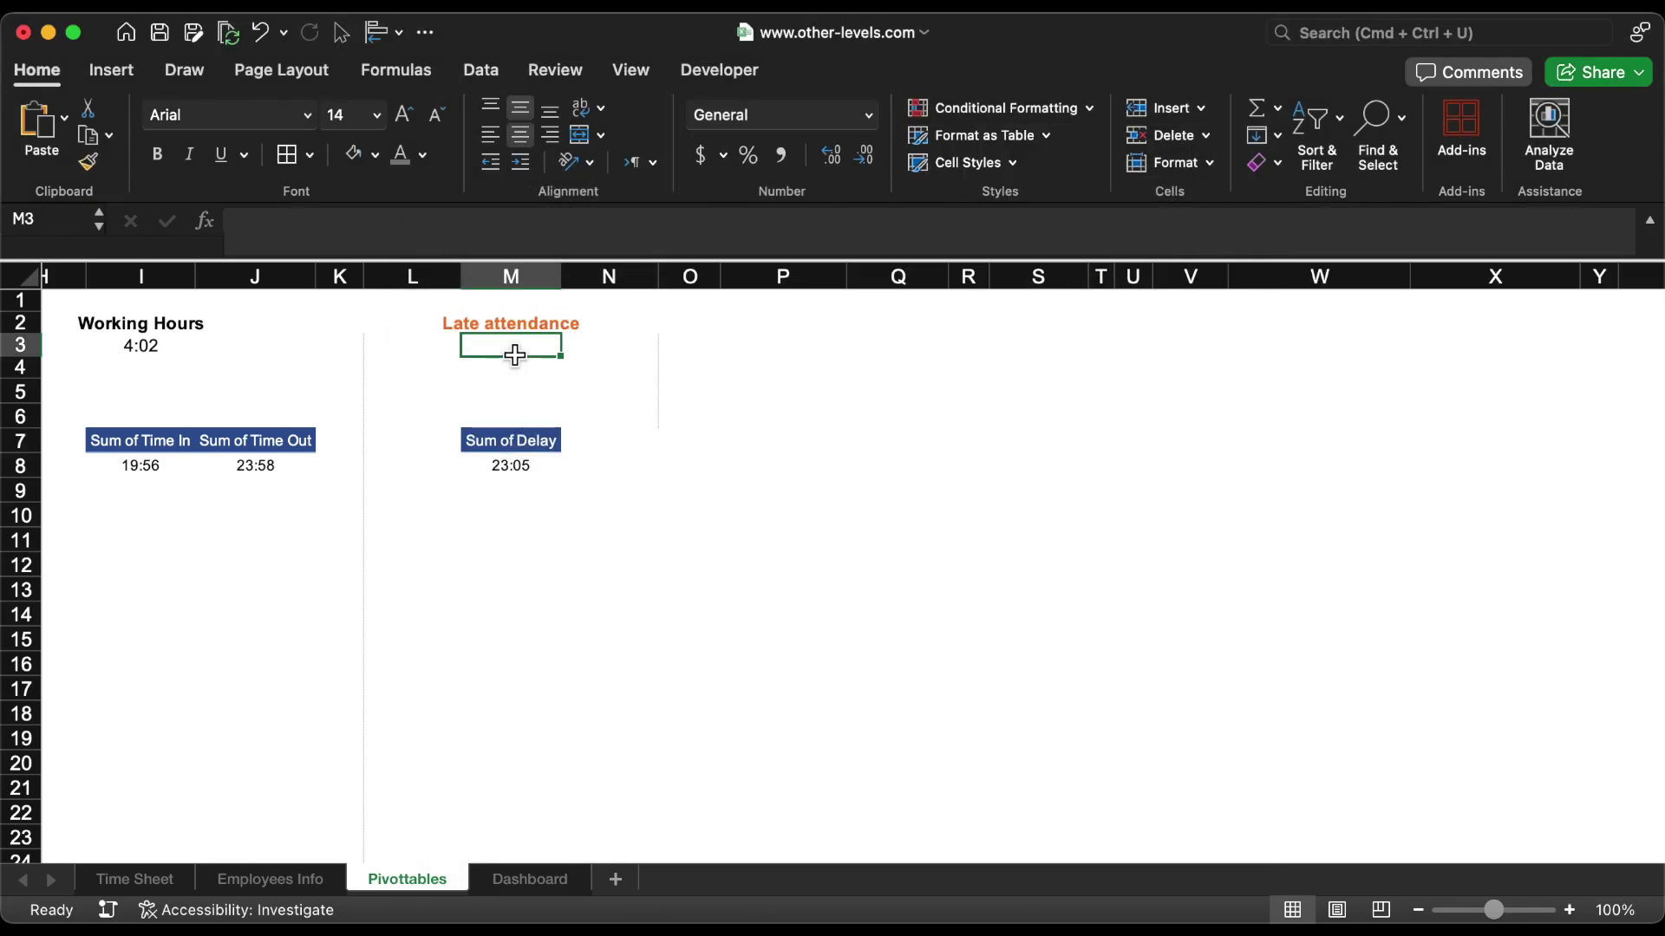
{"action": "type", "text": "="}
{"action": "left_click", "coordinate": [524, 468]}
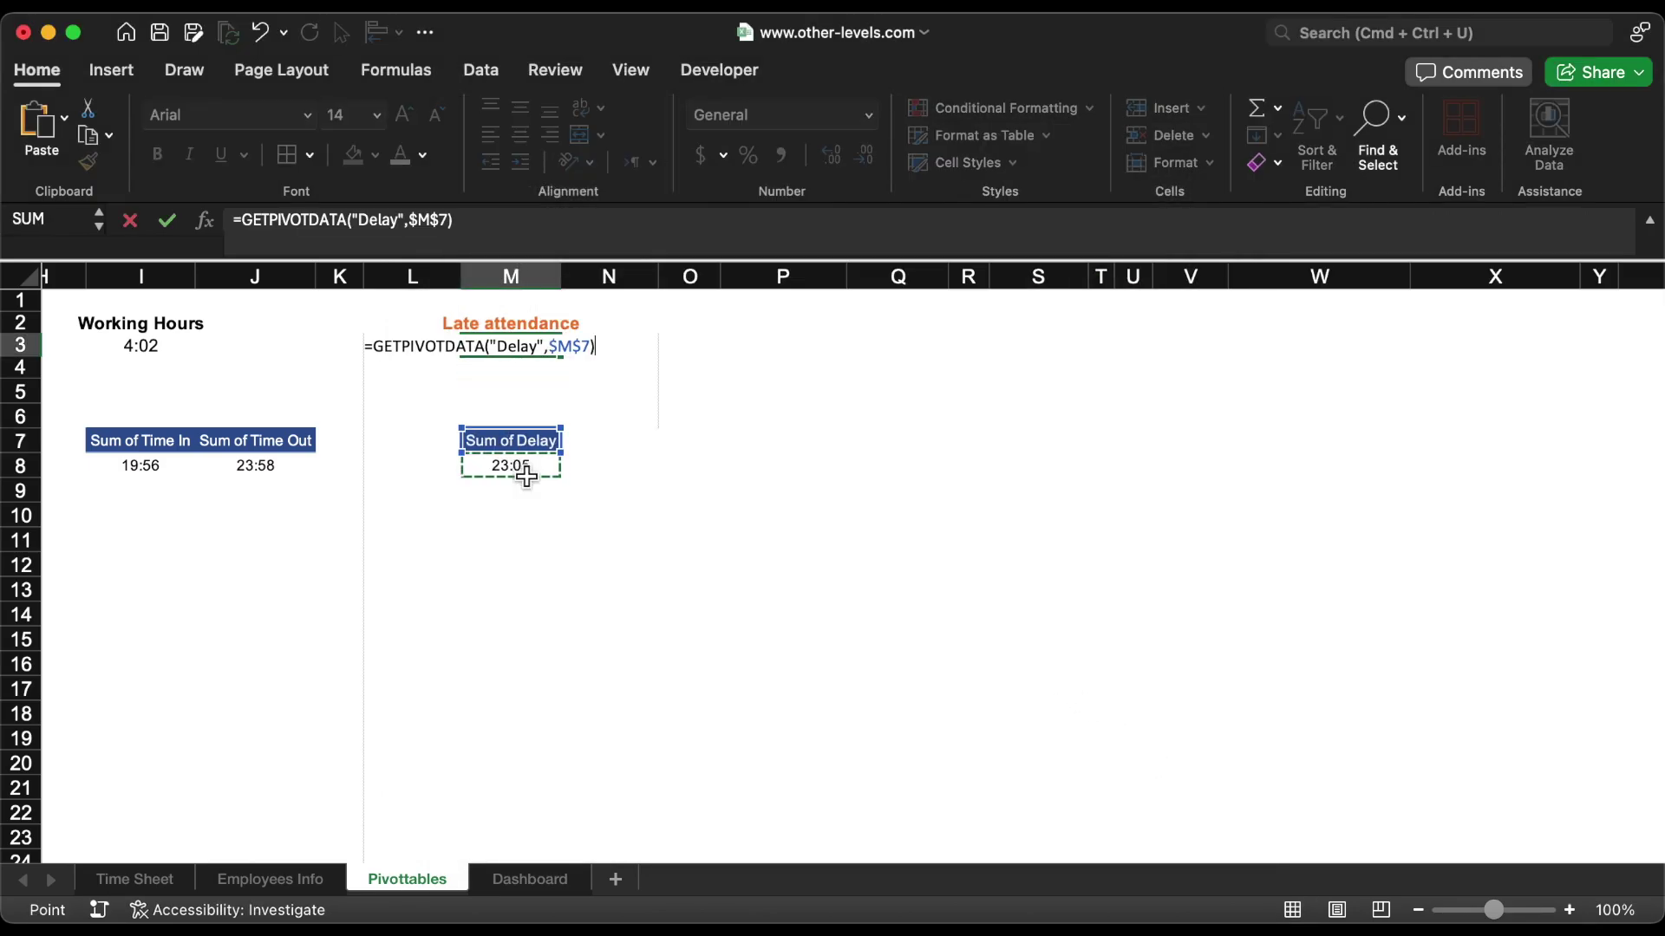
{"action": "key", "text": "Return"}
Step: Copy the time formatting of the Working Hours result in I3 to the Late attendance result in M3
{"action": "left_click", "coordinate": [152, 347]}
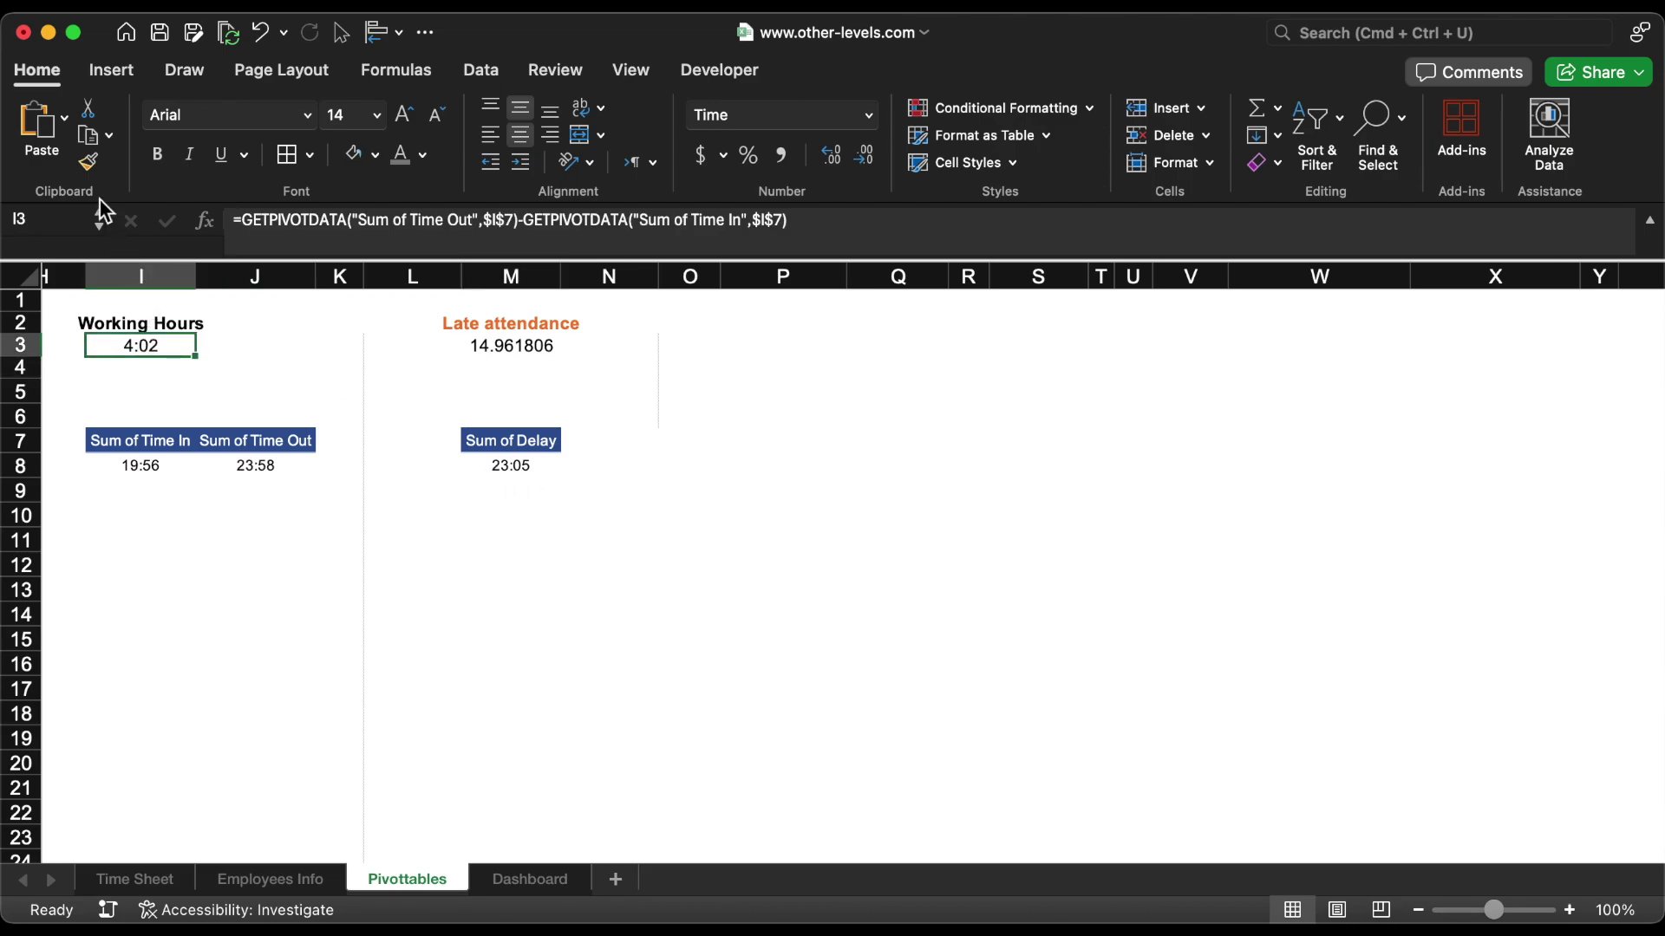
{"action": "left_click", "coordinate": [93, 160]}
{"action": "left_click", "coordinate": [529, 351]}
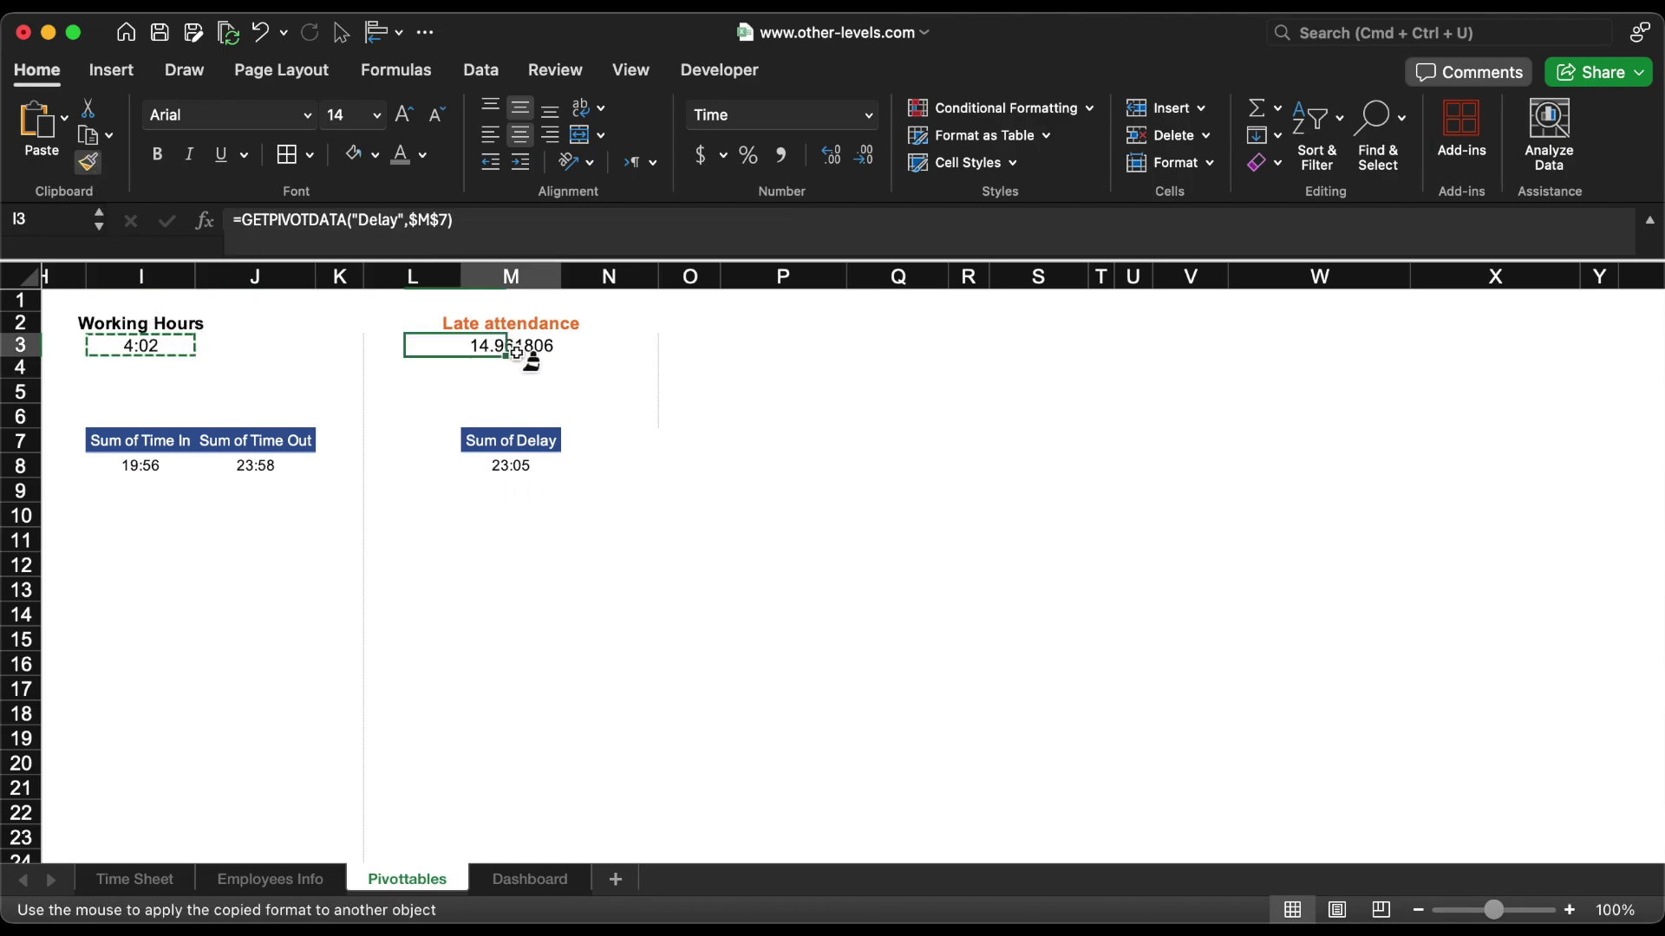
Step: Duplicate the Working Hours card on the Dashboard sheet and link the copy's title to the Late attendance heading in Pivottables M2
{"action": "left_click", "coordinate": [520, 881]}
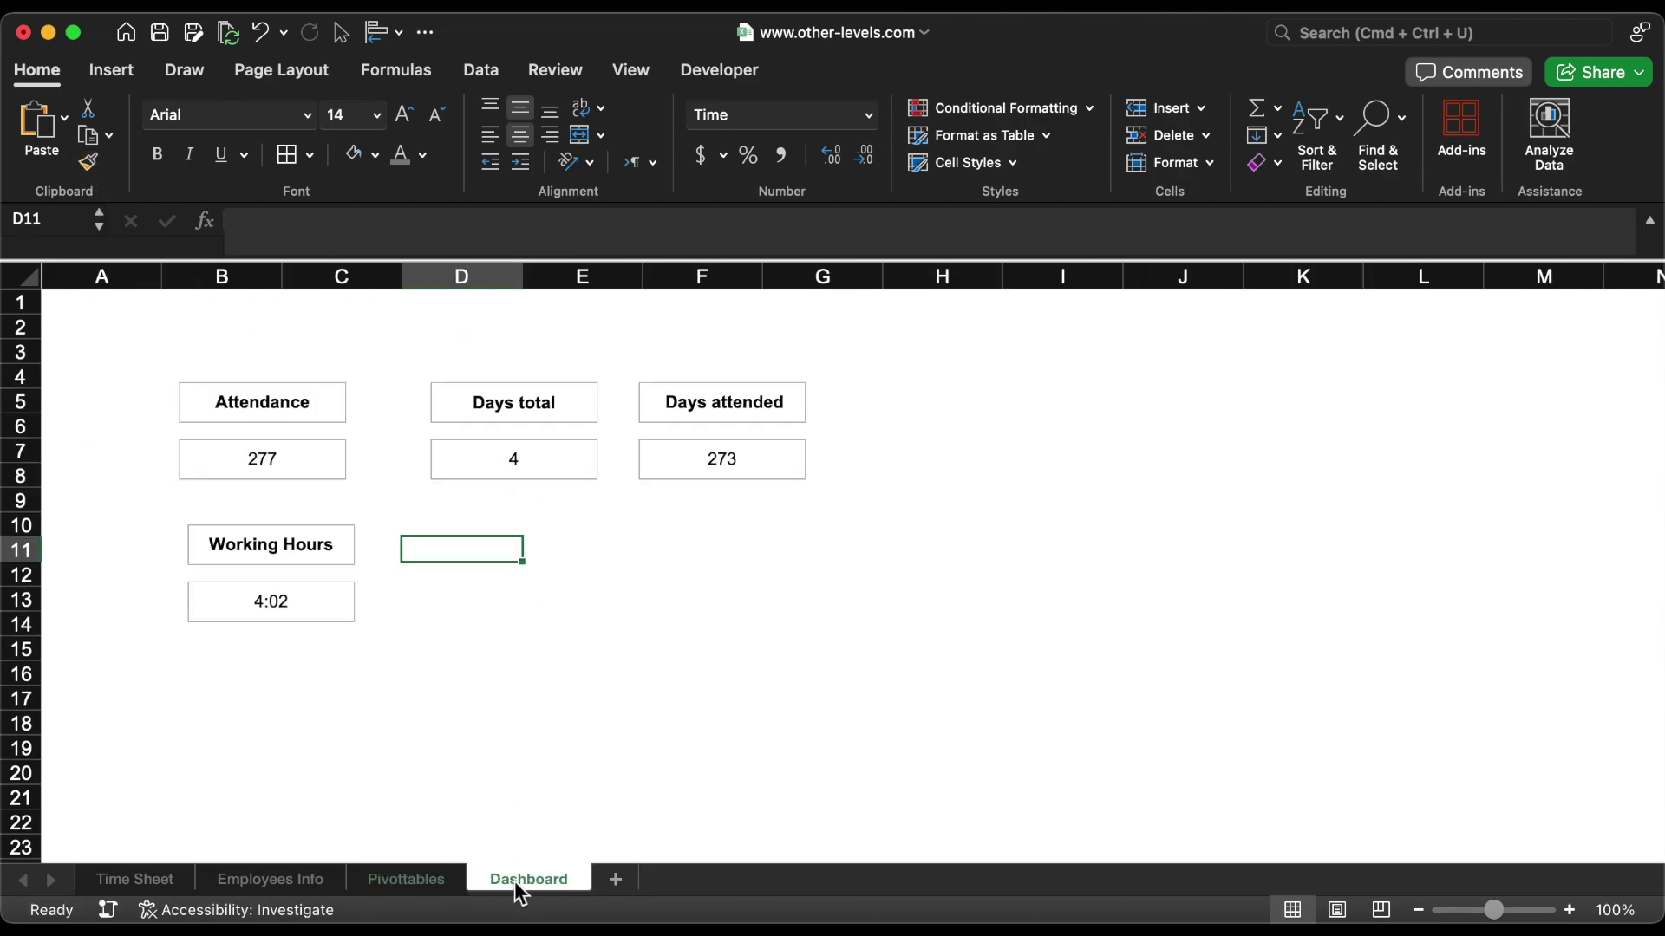
{"action": "left_click", "coordinate": [271, 545]}
{"action": "left_click_drag", "start_coordinate": [271, 544], "coordinate": [490, 544]}
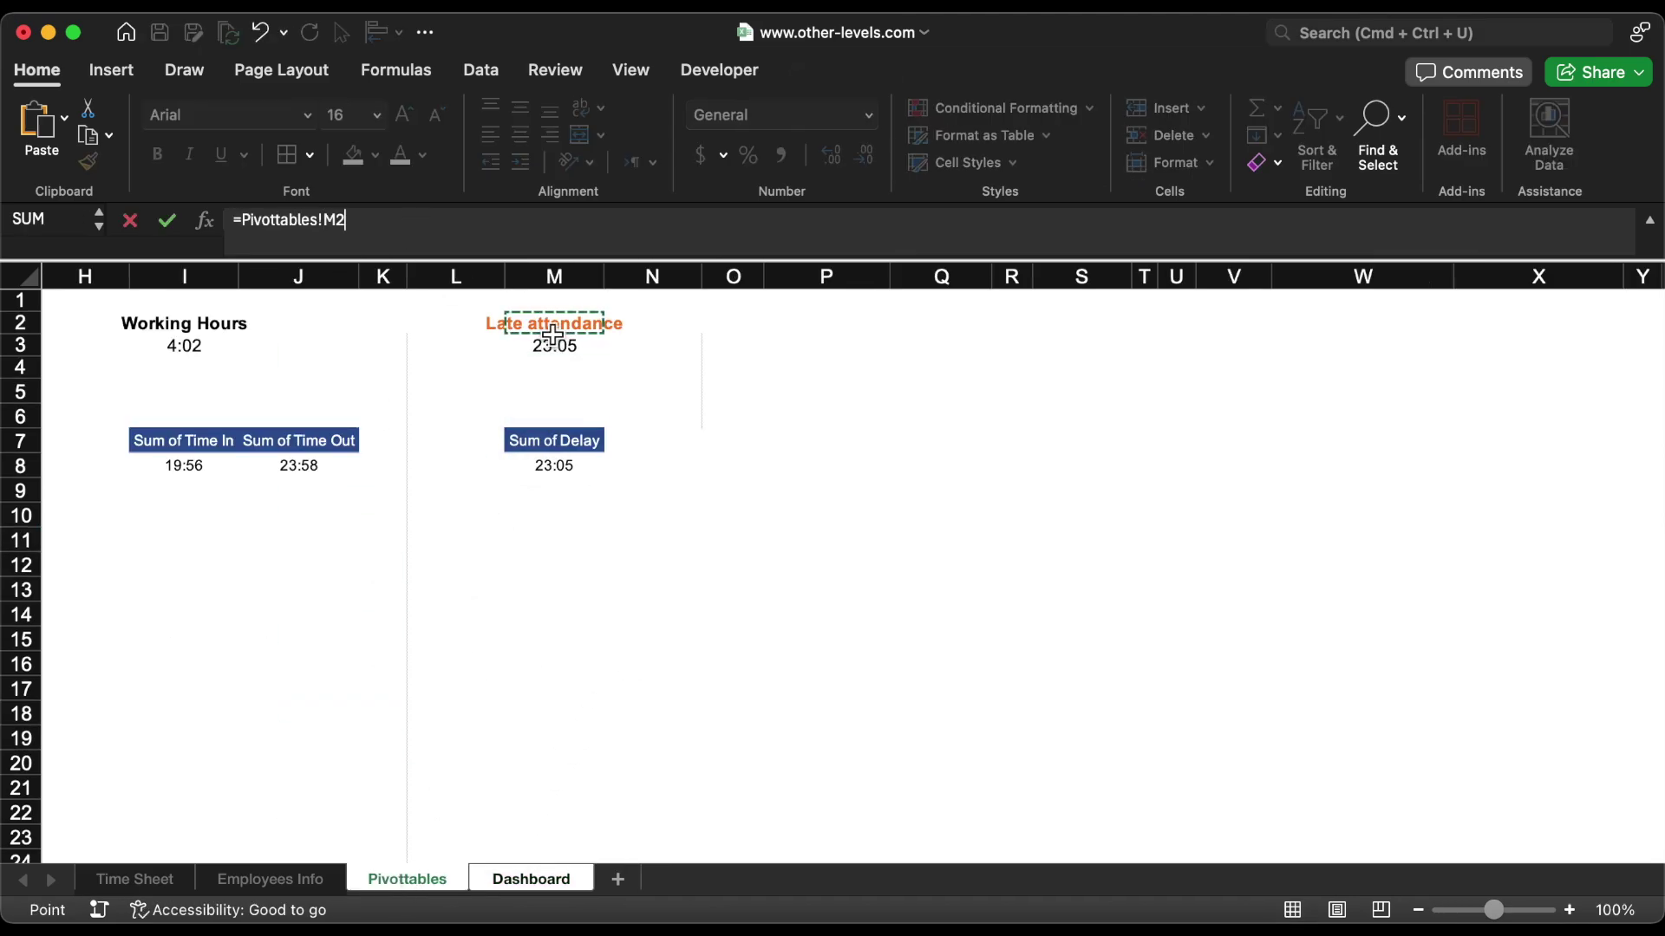
{"action": "key", "text": "Return"}
Step: Link the value box of the new Late attendance card to the result in Pivottables M3
{"action": "left_click", "coordinate": [550, 595]}
{"action": "left_click", "coordinate": [420, 219]}
{"action": "left_click", "coordinate": [406, 879]}
{"action": "left_click", "coordinate": [568, 351]}
{"action": "key", "text": "Return"}
Step: Fill the empty pivot table at P7 with Note as rows and Count of Note as values, sorting the row labels descending
{"action": "scroll", "coordinate": [1483, 394], "scroll_direction": "down", "scroll_amount": 2}
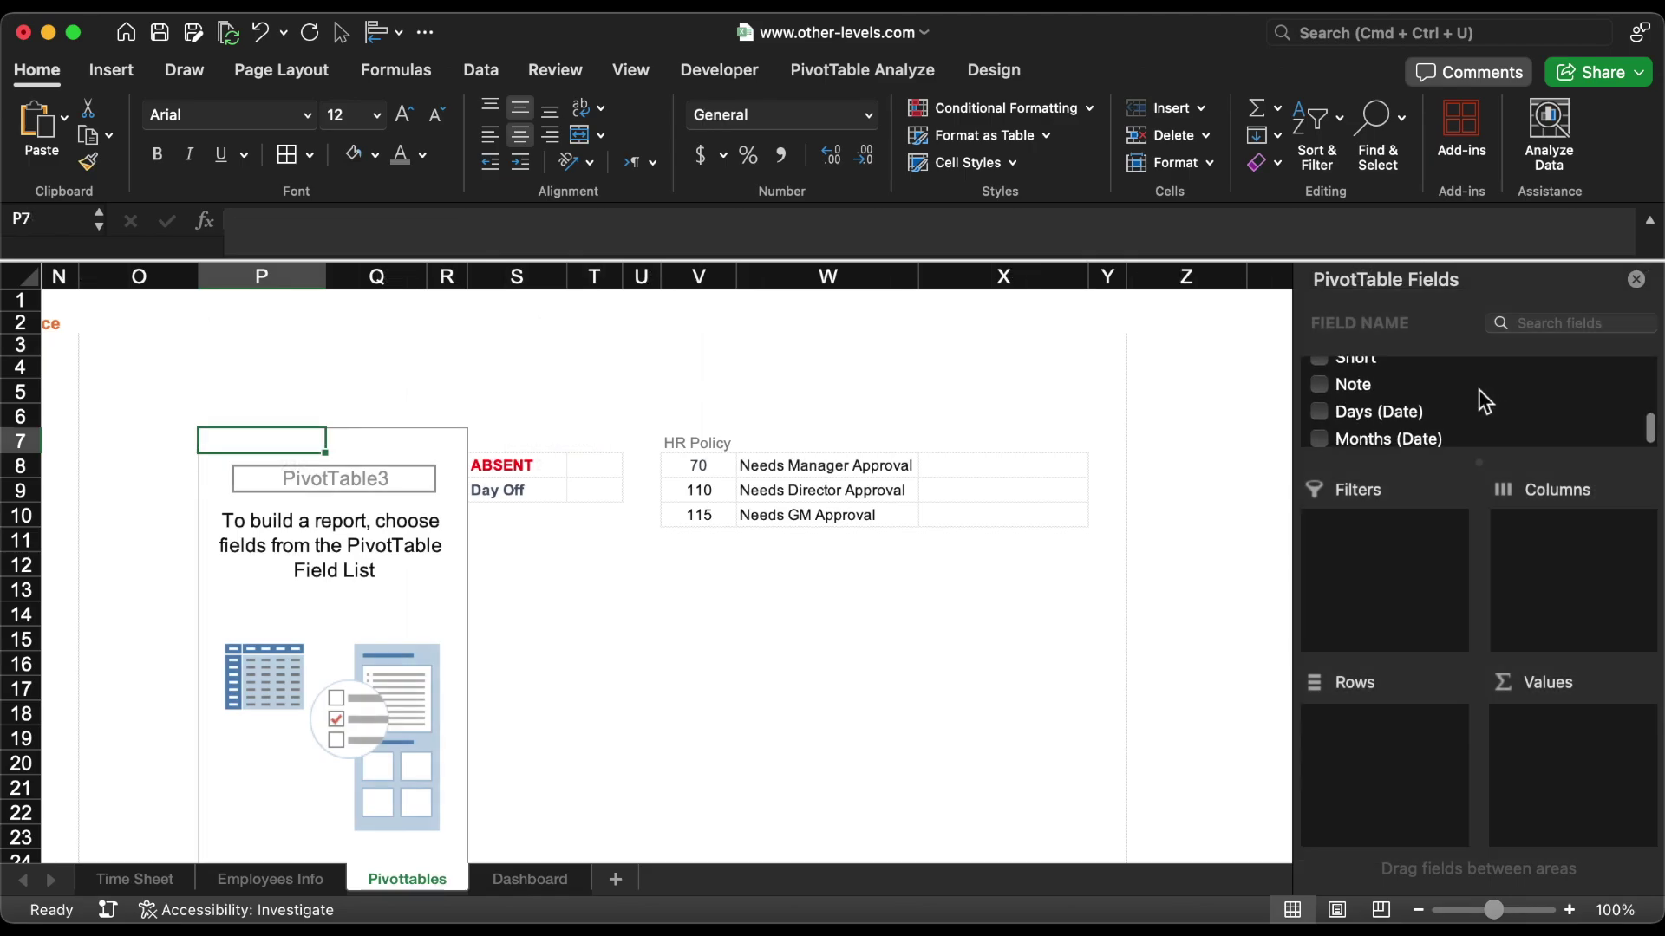
{"action": "left_click_drag", "start_coordinate": [1356, 387], "coordinate": [1383, 733]}
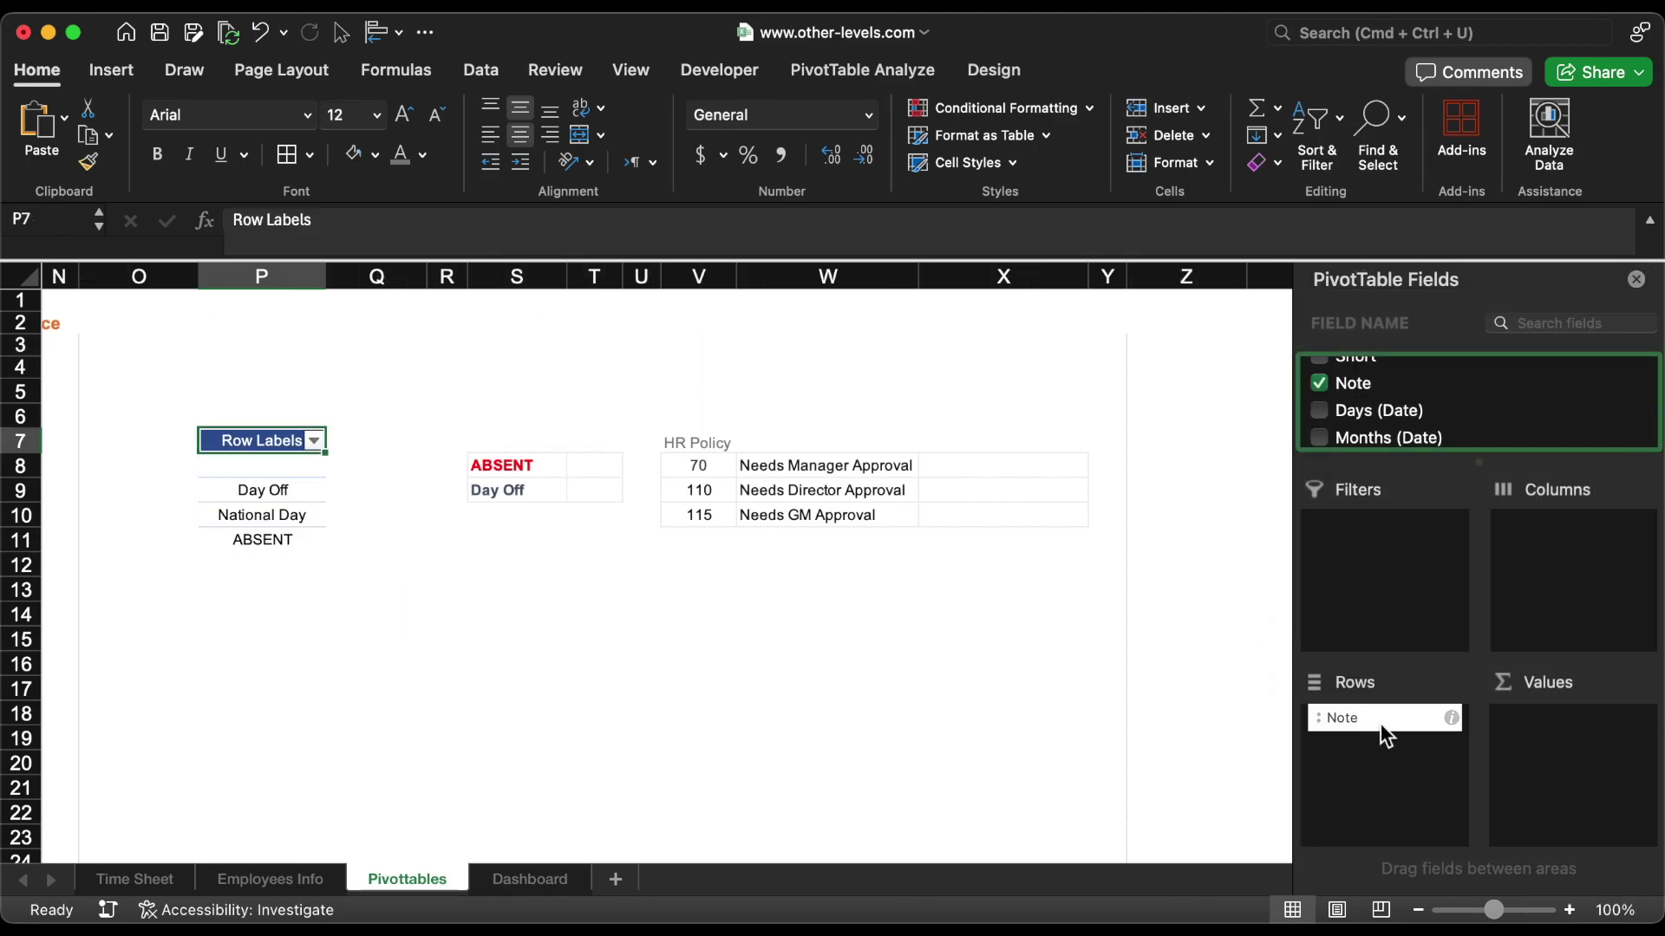
{"action": "left_click_drag", "start_coordinate": [1363, 386], "coordinate": [1543, 739]}
{"action": "left_click", "coordinate": [280, 494]}
{"action": "left_click", "coordinate": [480, 69]}
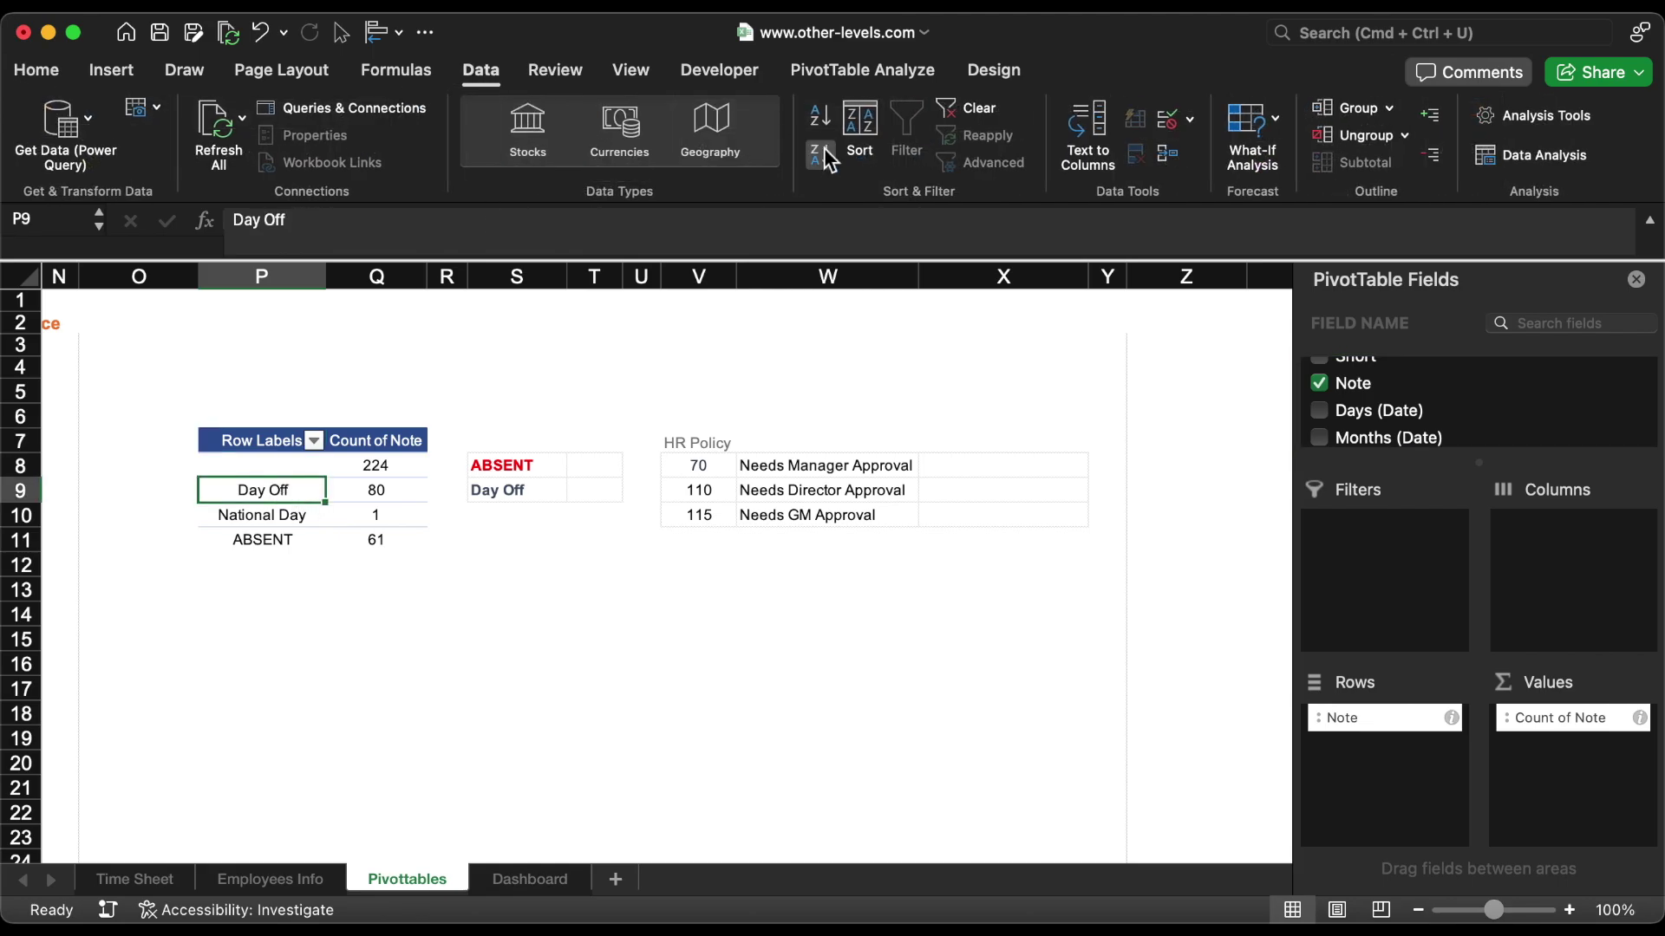
{"action": "left_click", "coordinate": [820, 154]}
Step: Enter =VLOOKUP(S8,P:Q,2,0) in T8 to look up the ABSENT count from the Note pivot table
{"action": "left_click", "coordinate": [597, 468]}
{"action": "type", "text": "=v"}
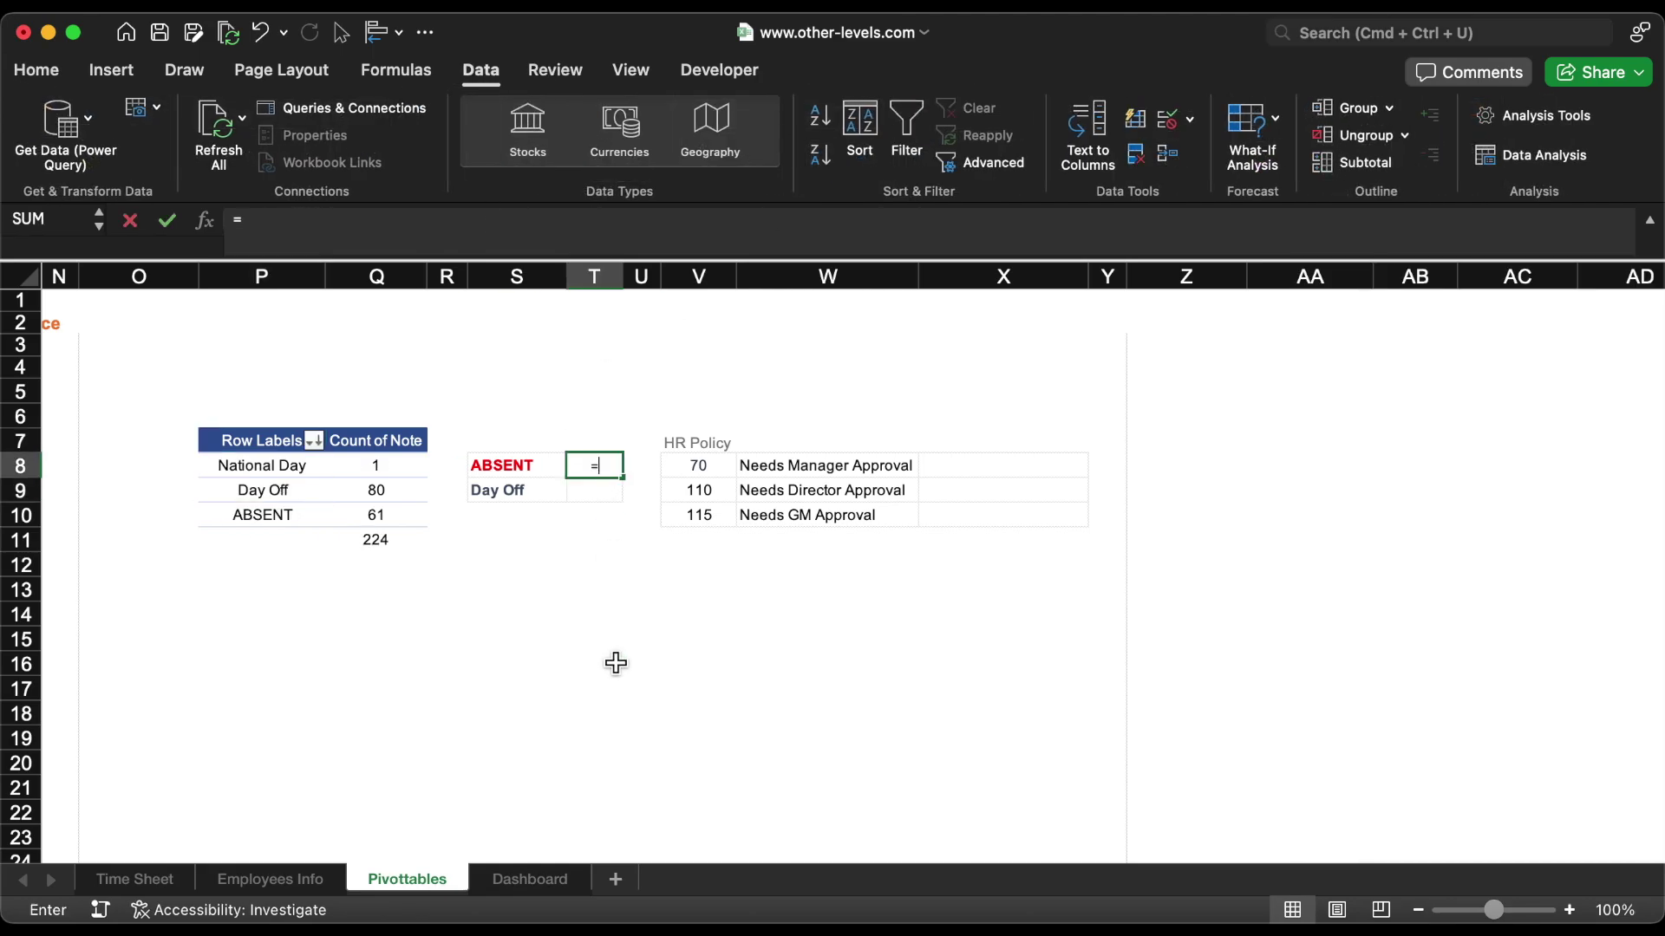
{"action": "double_click", "coordinate": [669, 678]}
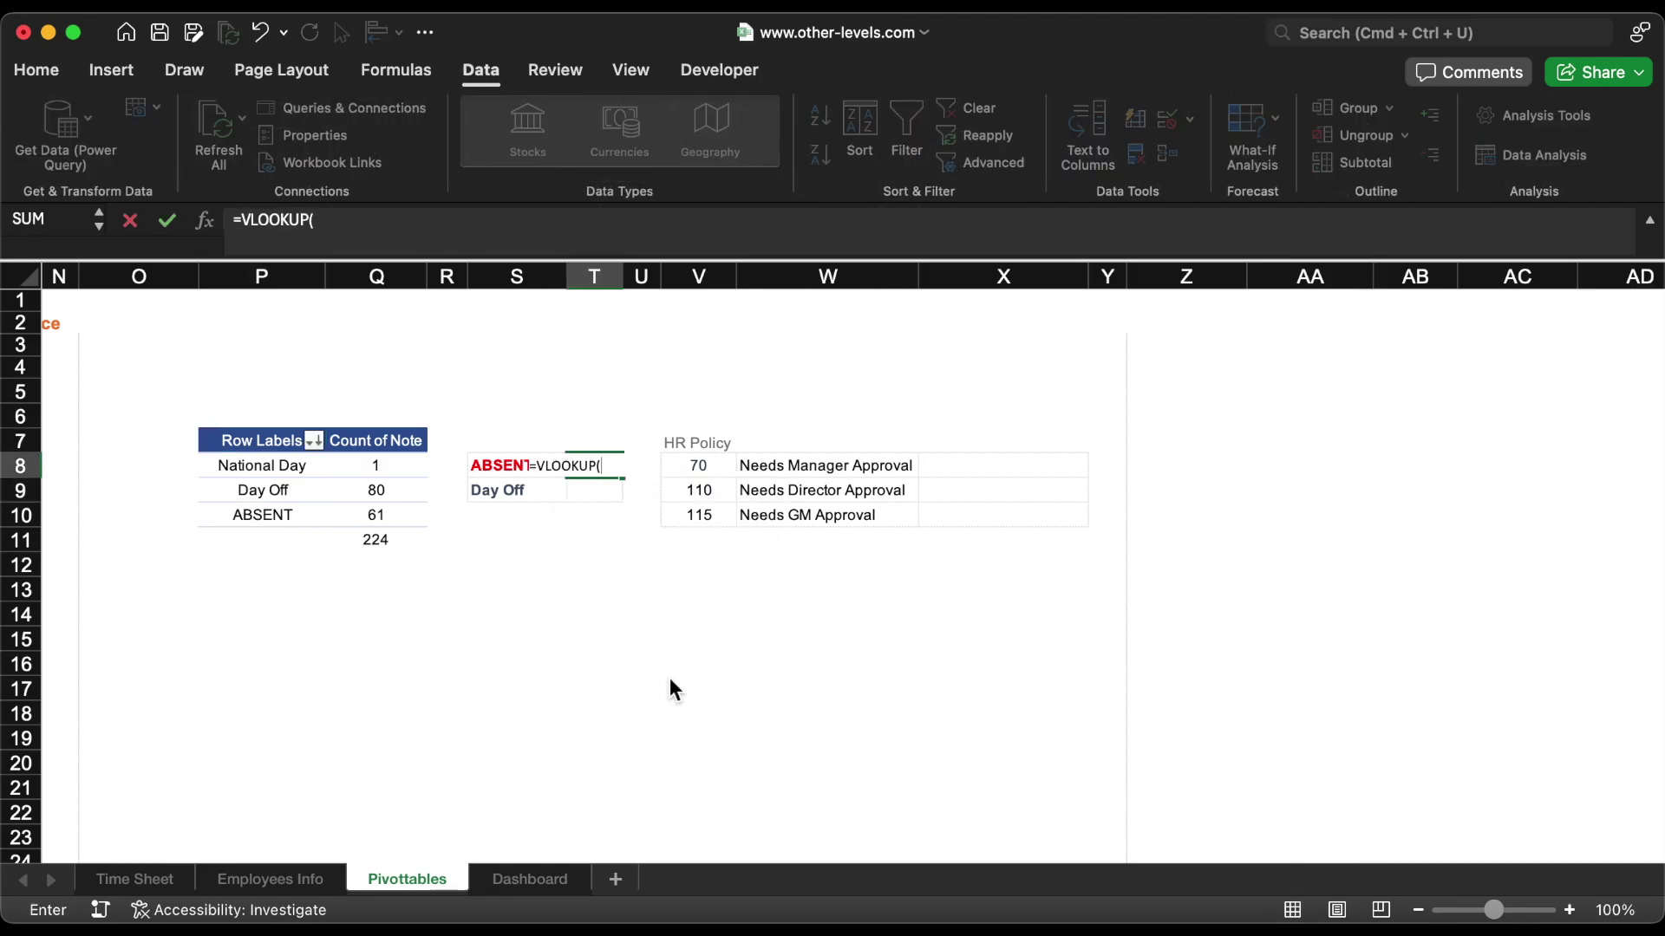
{"action": "left_click", "coordinate": [498, 475]}
{"action": "type", "text": ","}
{"action": "left_click_drag", "start_coordinate": [287, 279], "coordinate": [376, 282]}
{"action": "type", "text": ",2,0"}
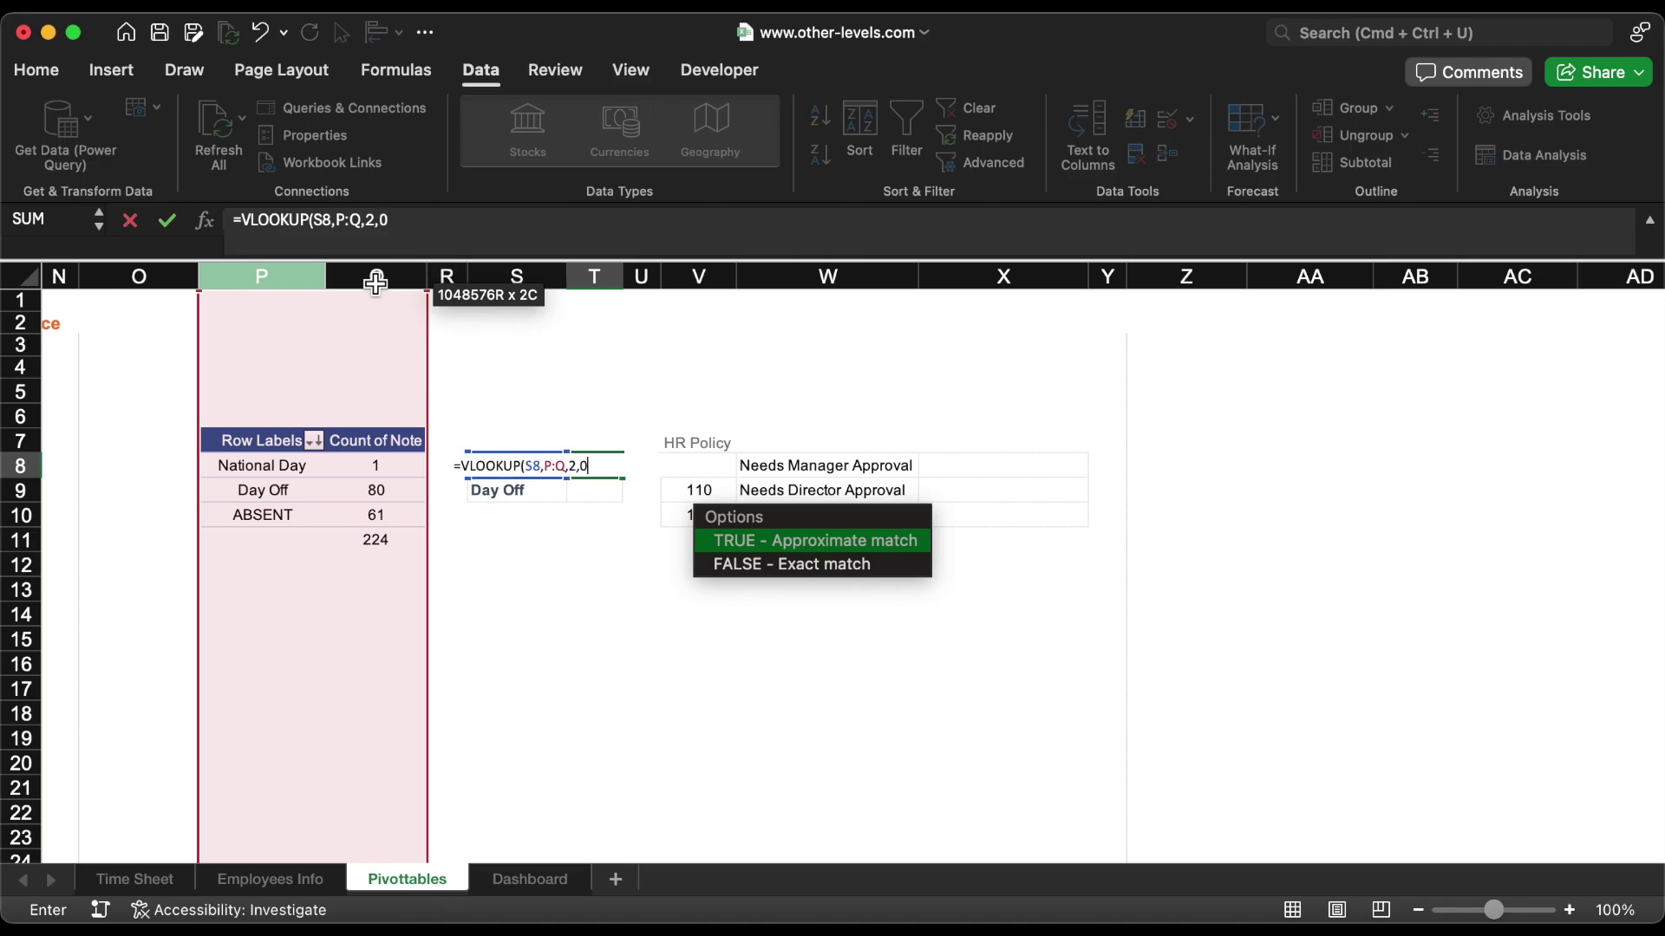
{"action": "key", "text": "Return"}
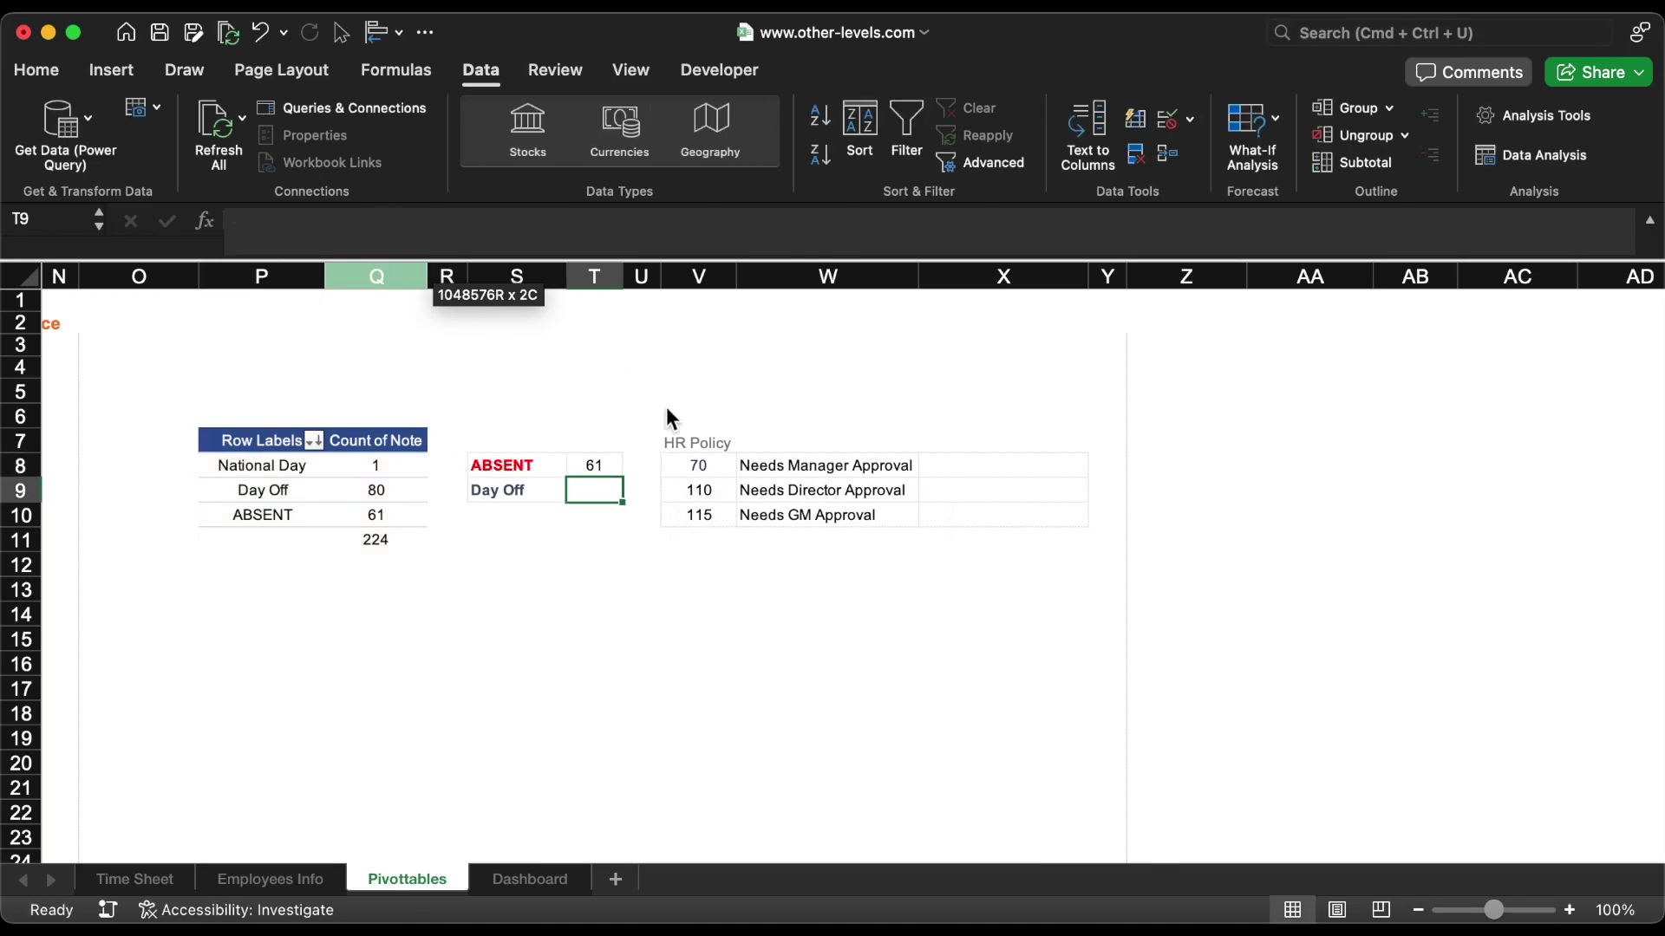
Step: Fill the T8 lookup formula down to the Day Off row in T9
{"action": "left_click", "coordinate": [602, 469]}
{"action": "left_click_drag", "start_coordinate": [625, 483], "coordinate": [626, 508]}
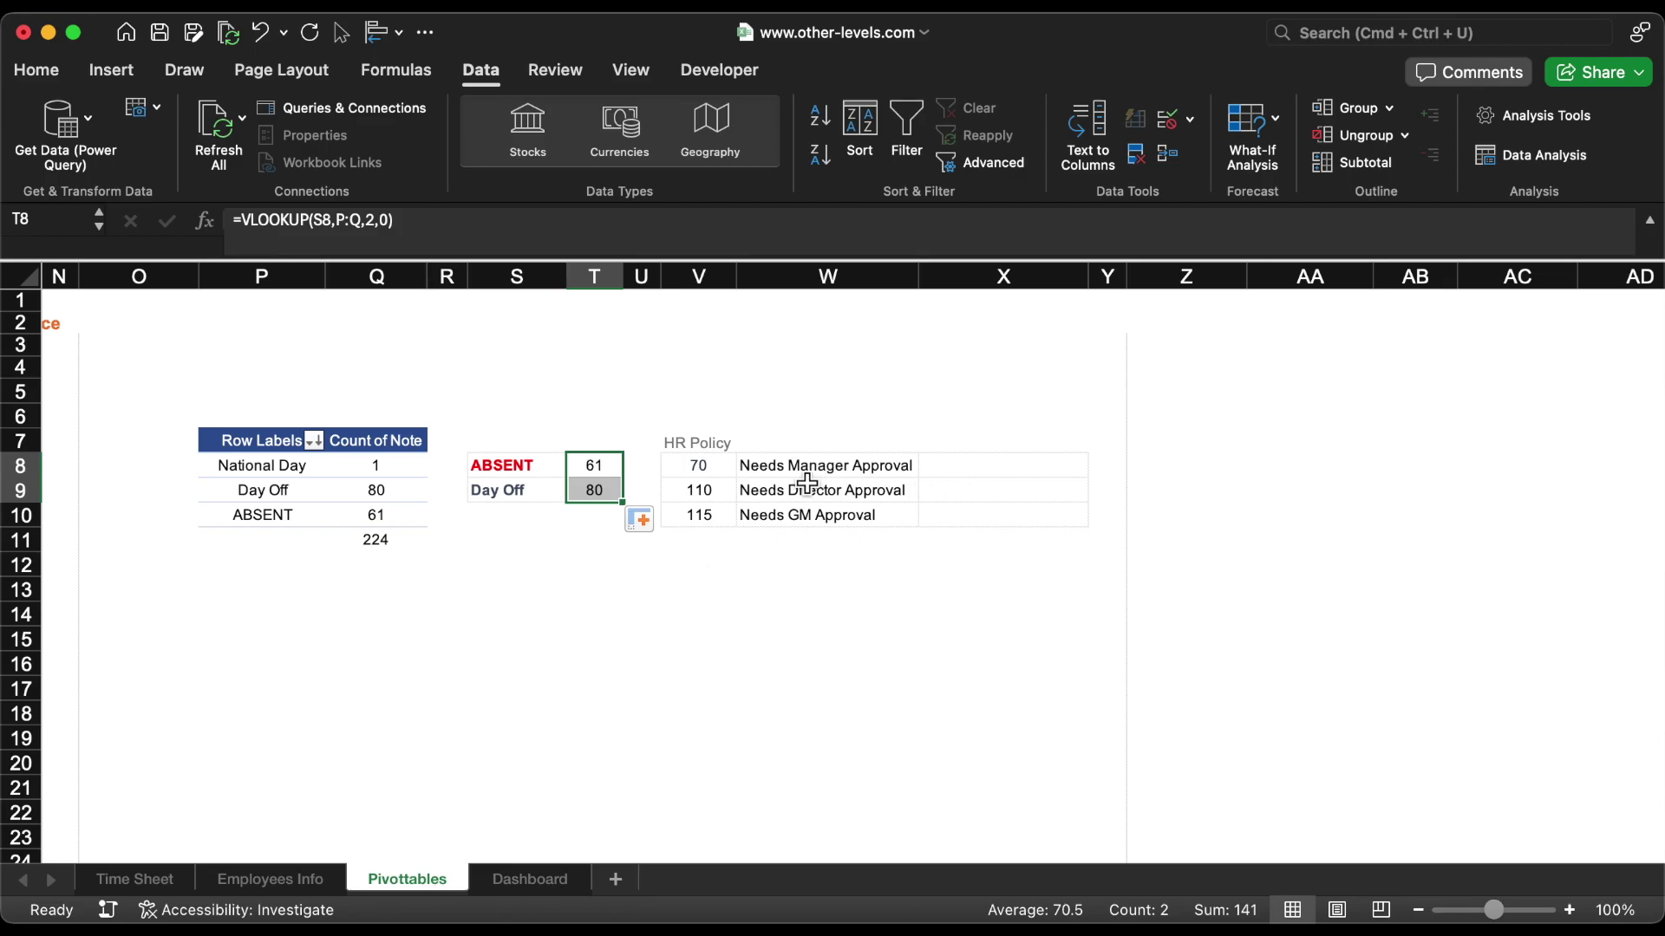
{"action": "left_click", "coordinate": [621, 468]}
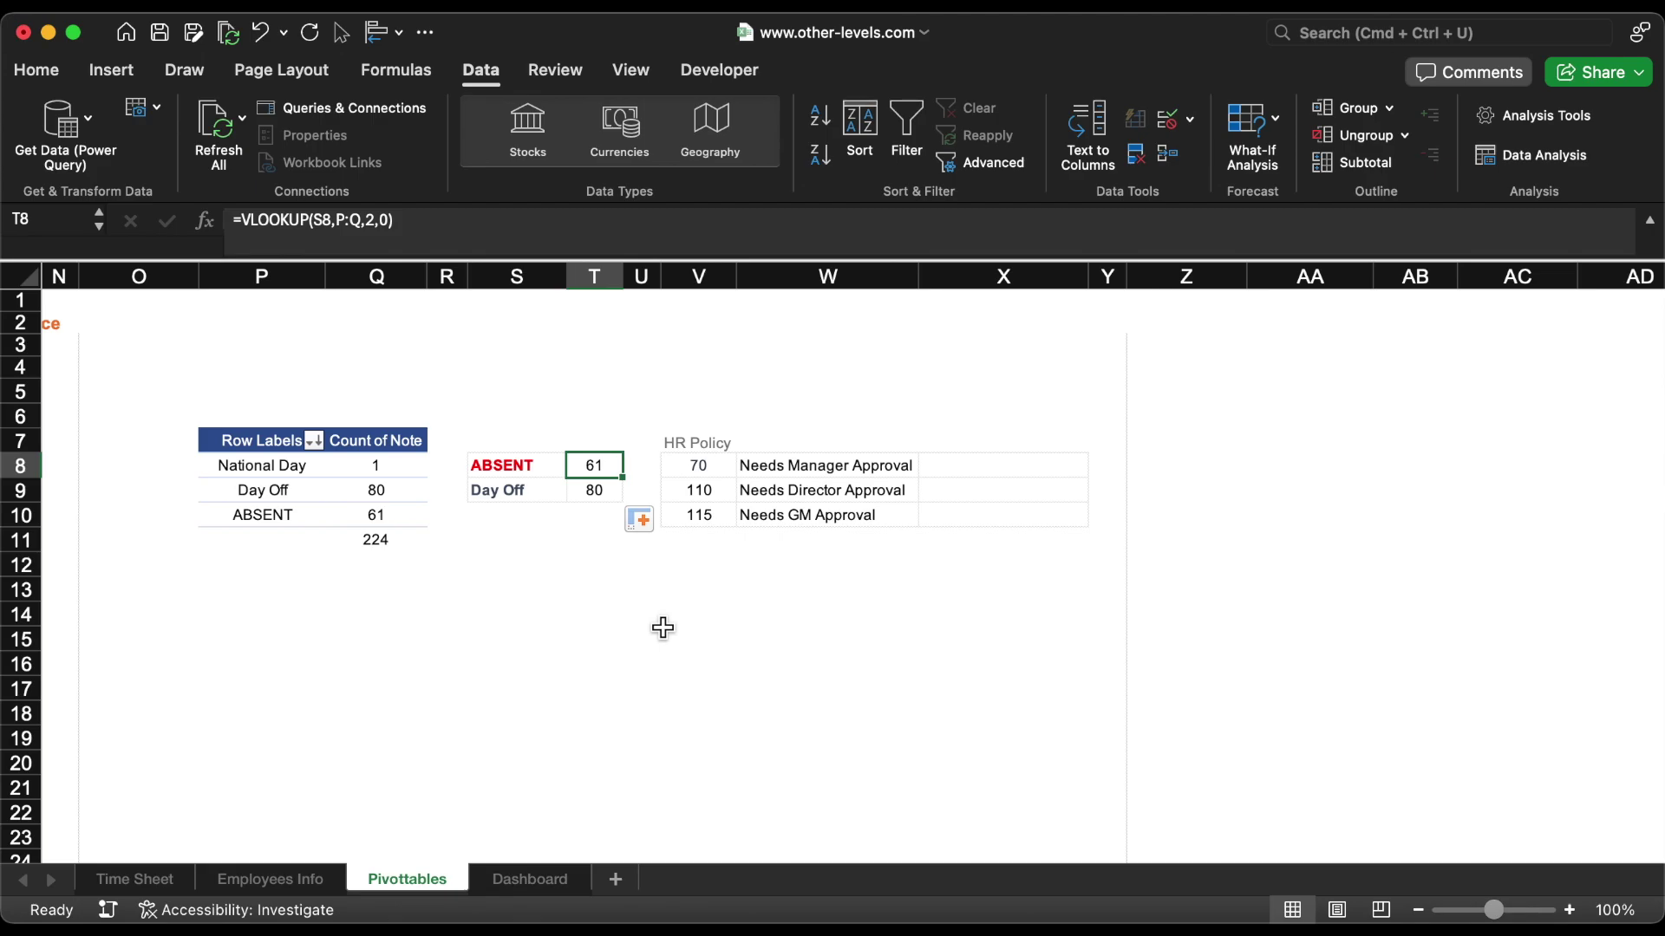
Step: Enter an IF formula in X8 that returns W8 when AND(T8>=1,T8<=V8) is true and otherwise leaves the cell blank
{"action": "left_click", "coordinate": [941, 473]}
{"action": "type", "text": "=IF("}
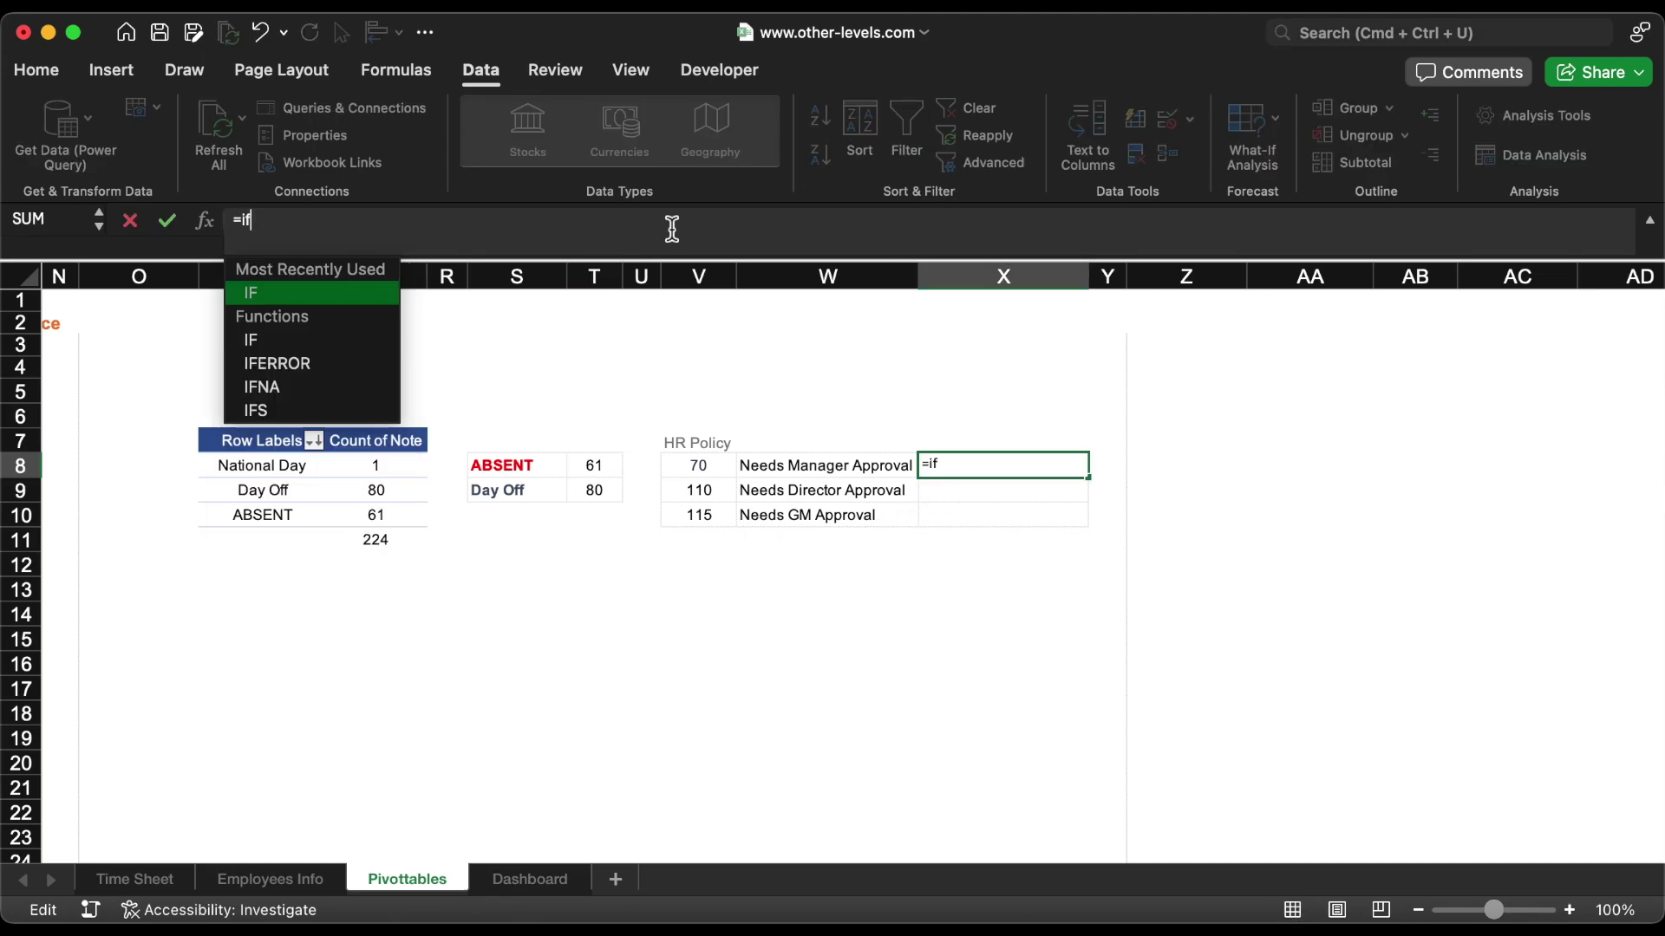
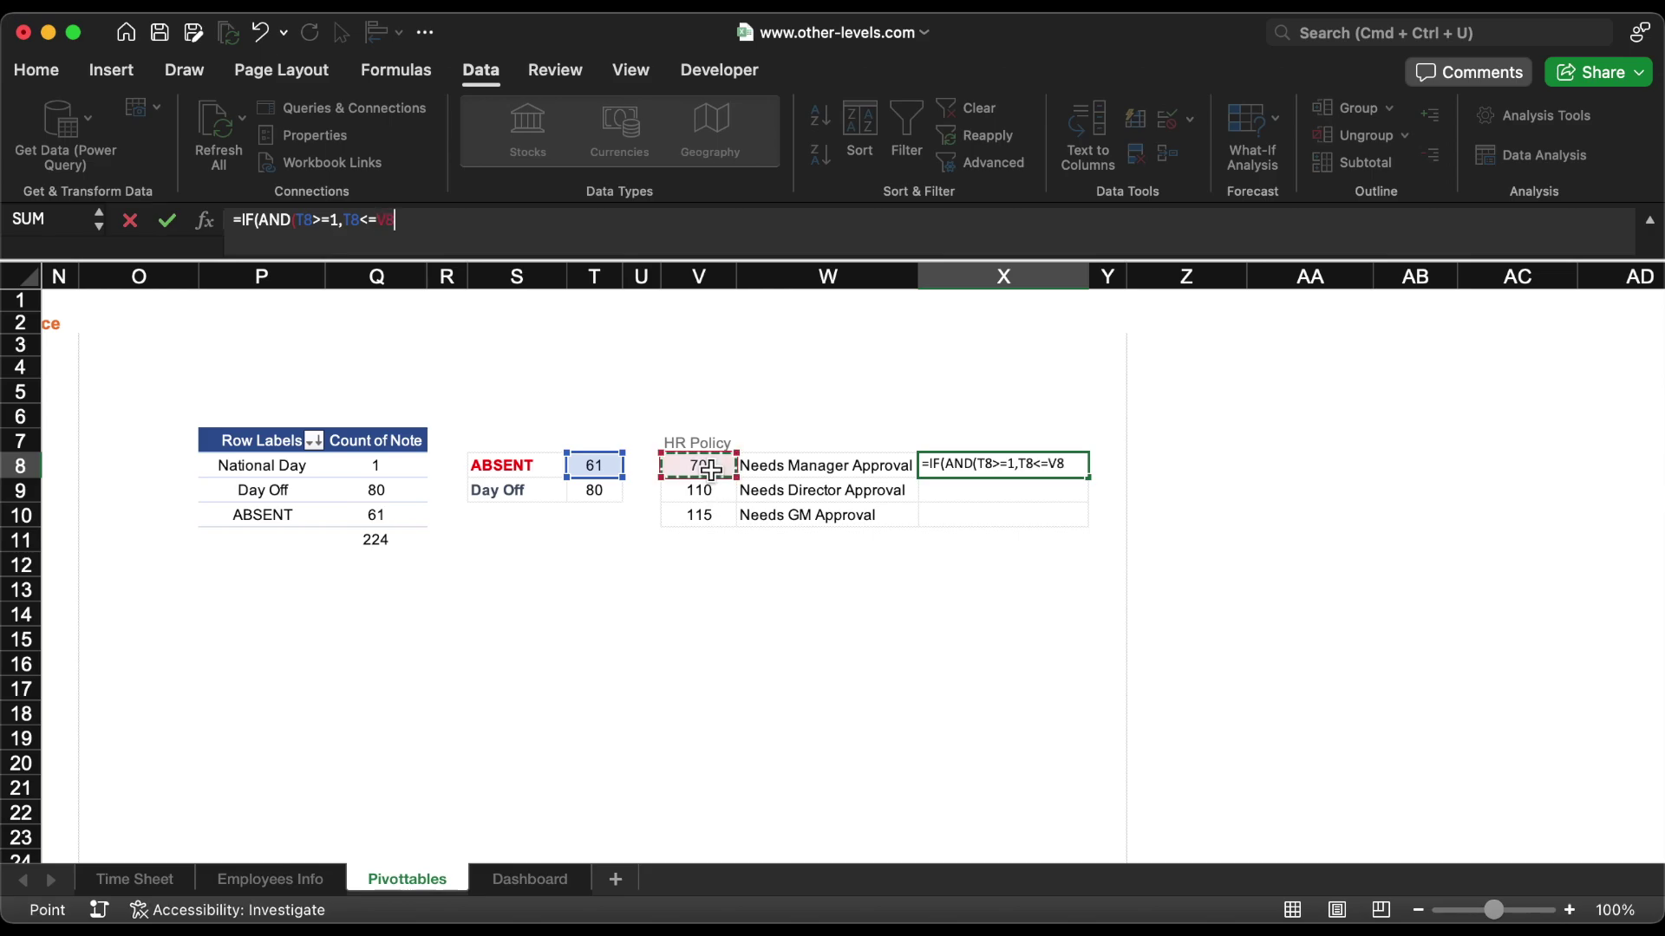
{"action": "type", "text": "),"}
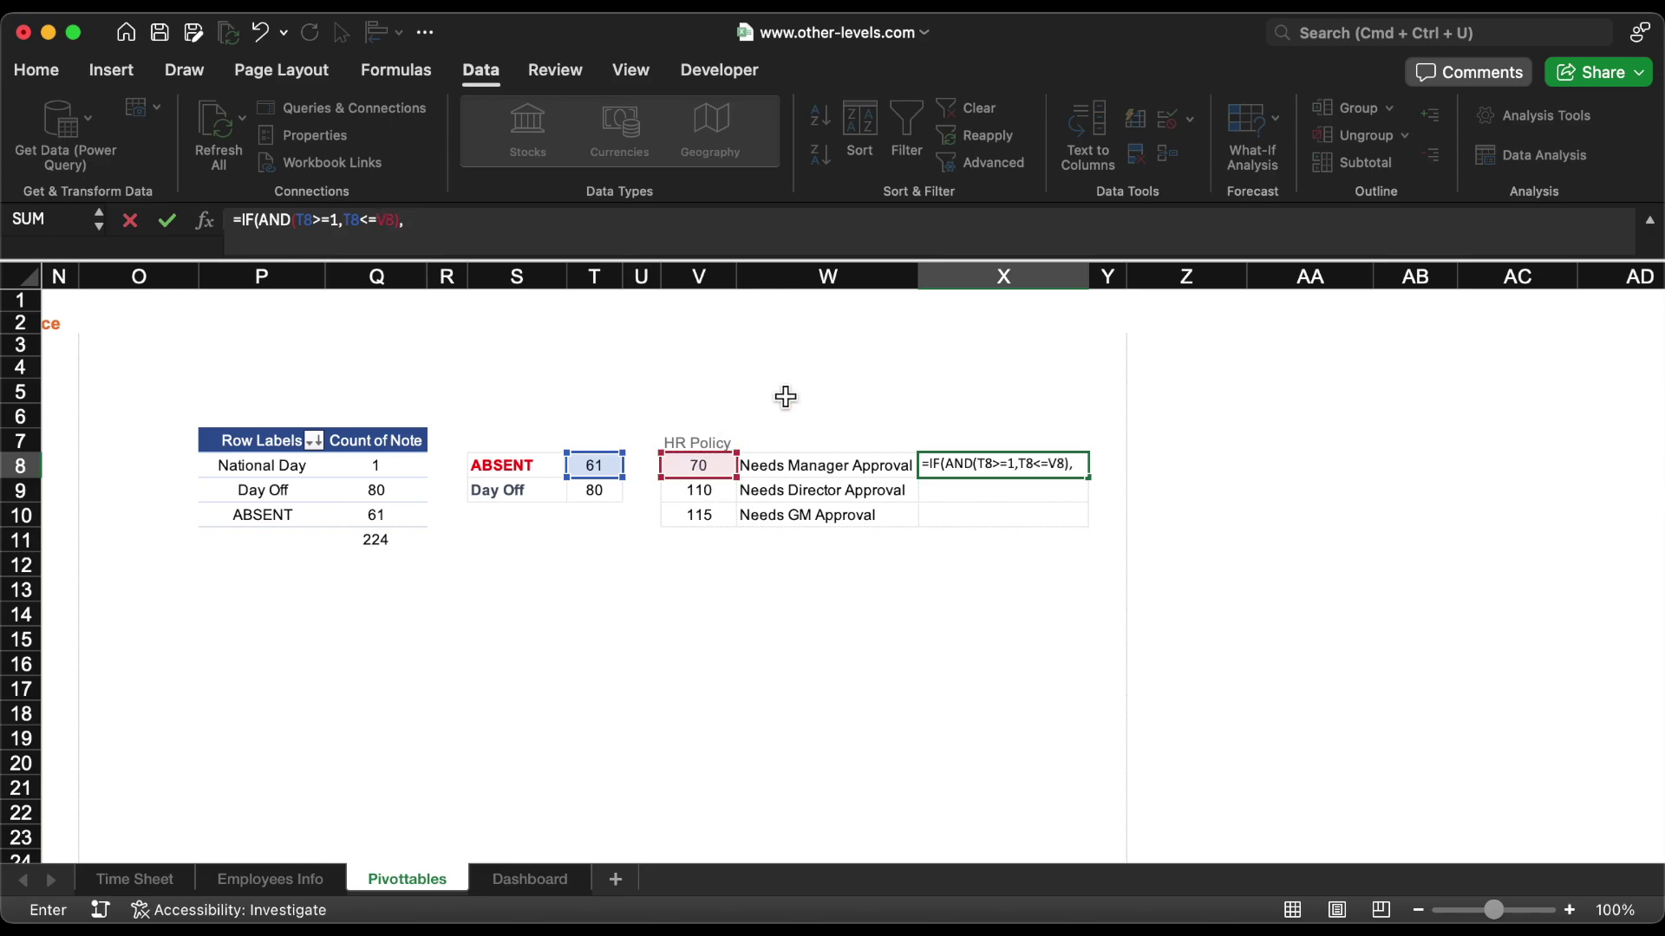
{"action": "key", "text": "Left"}
{"action": "type", "text": ","}
{"action": "key", "text": "Return"}
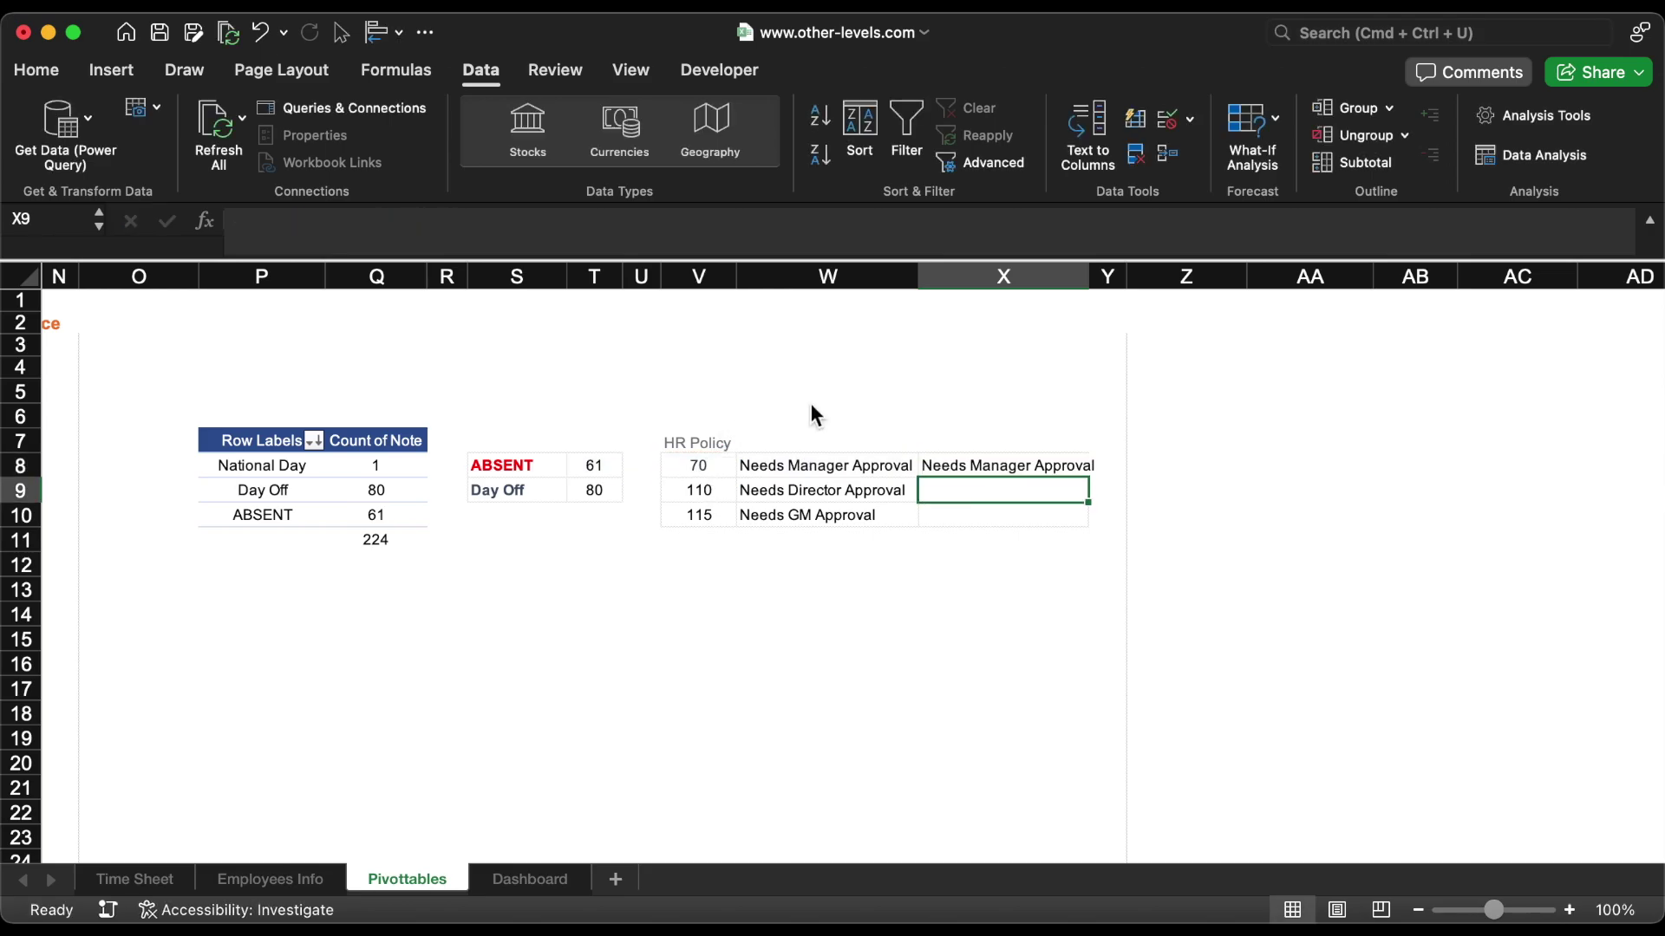
Step: Enter =IF(AND(T8>V8,T8<=V9),W9,"") in X9 for the director approval row of the HR Policy table
{"action": "type", "text": "=if"}
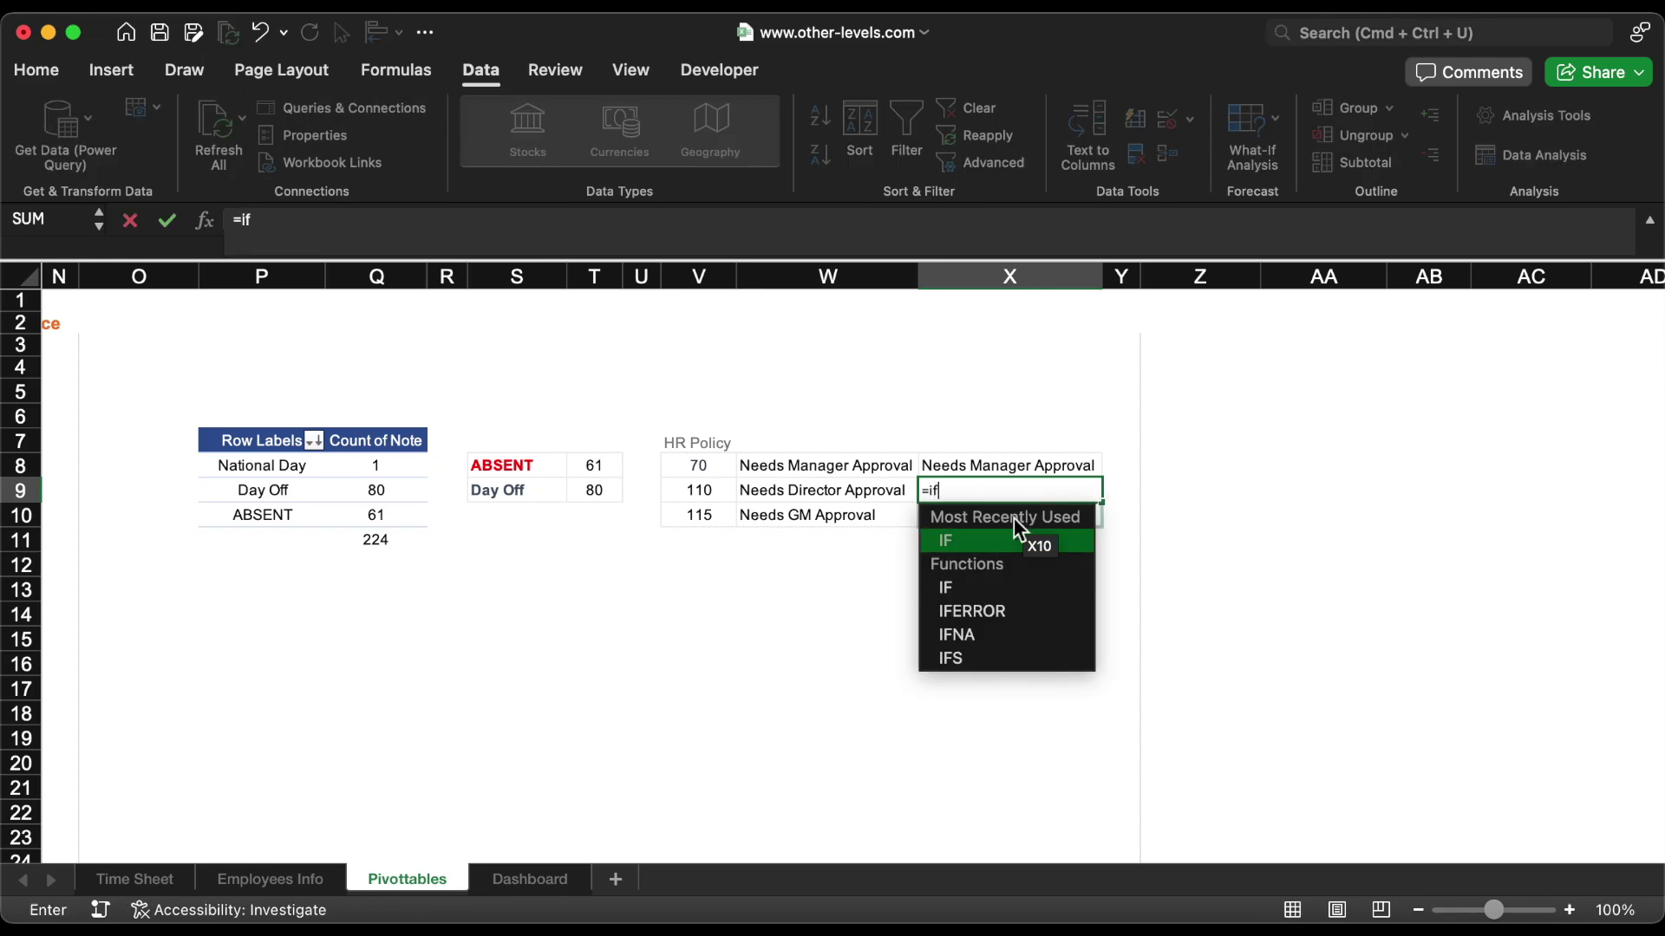
{"action": "key", "text": "Tab"}
{"action": "type", "text": "an"}
{"action": "key", "text": "Tab"}
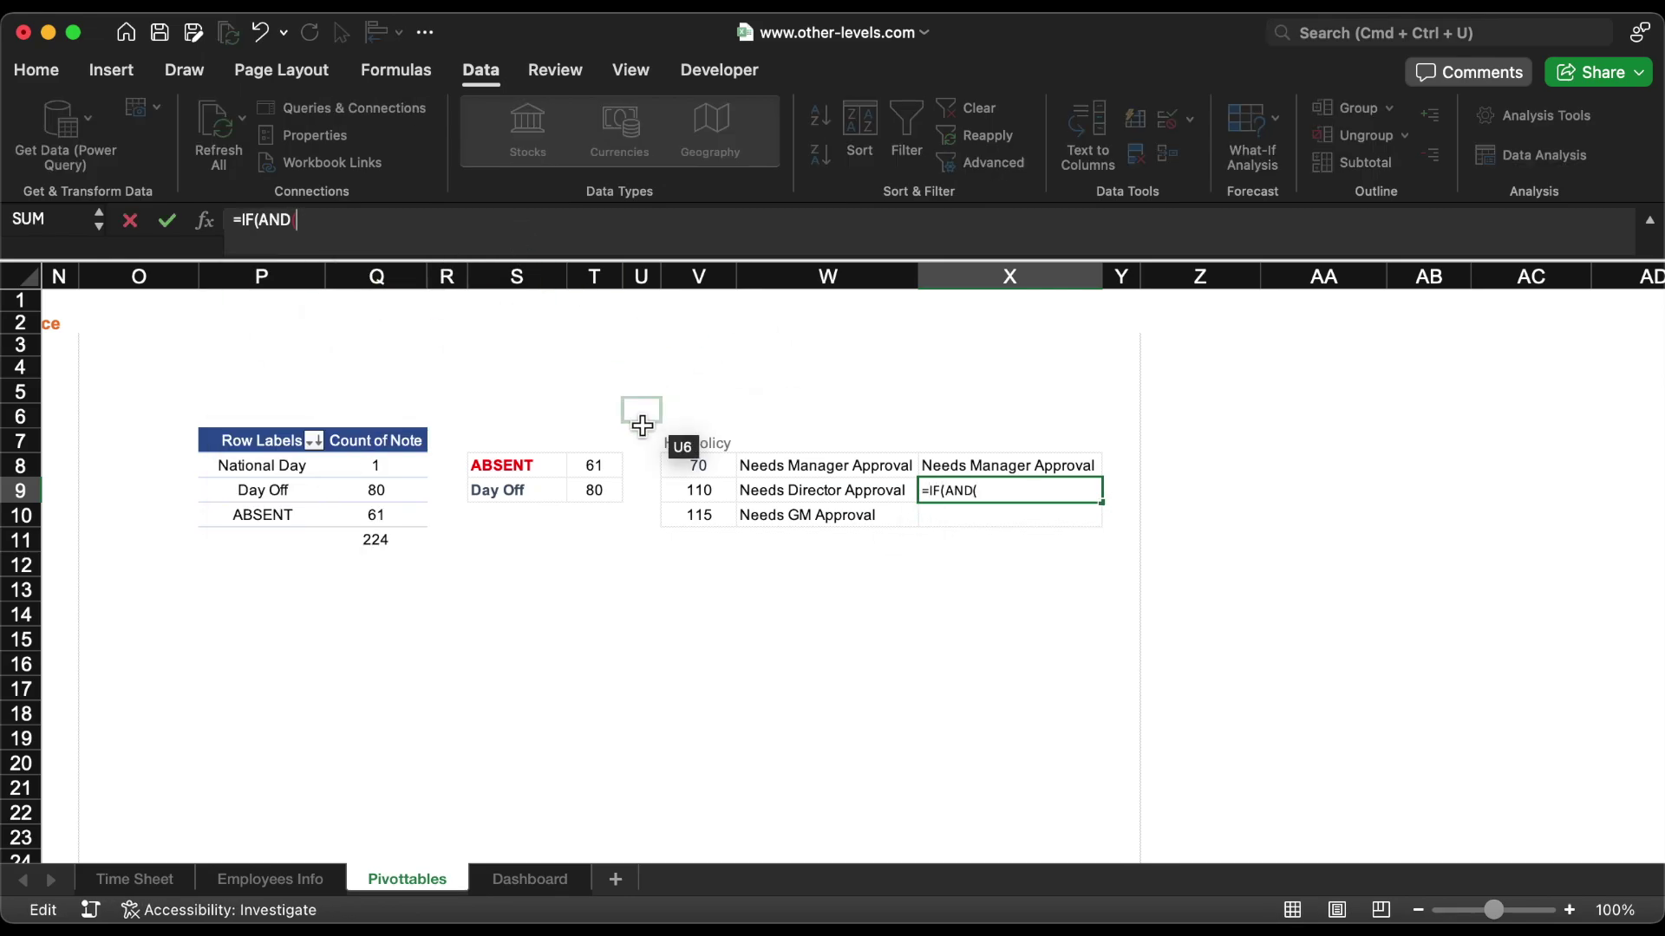
{"action": "left_click", "coordinate": [594, 465]}
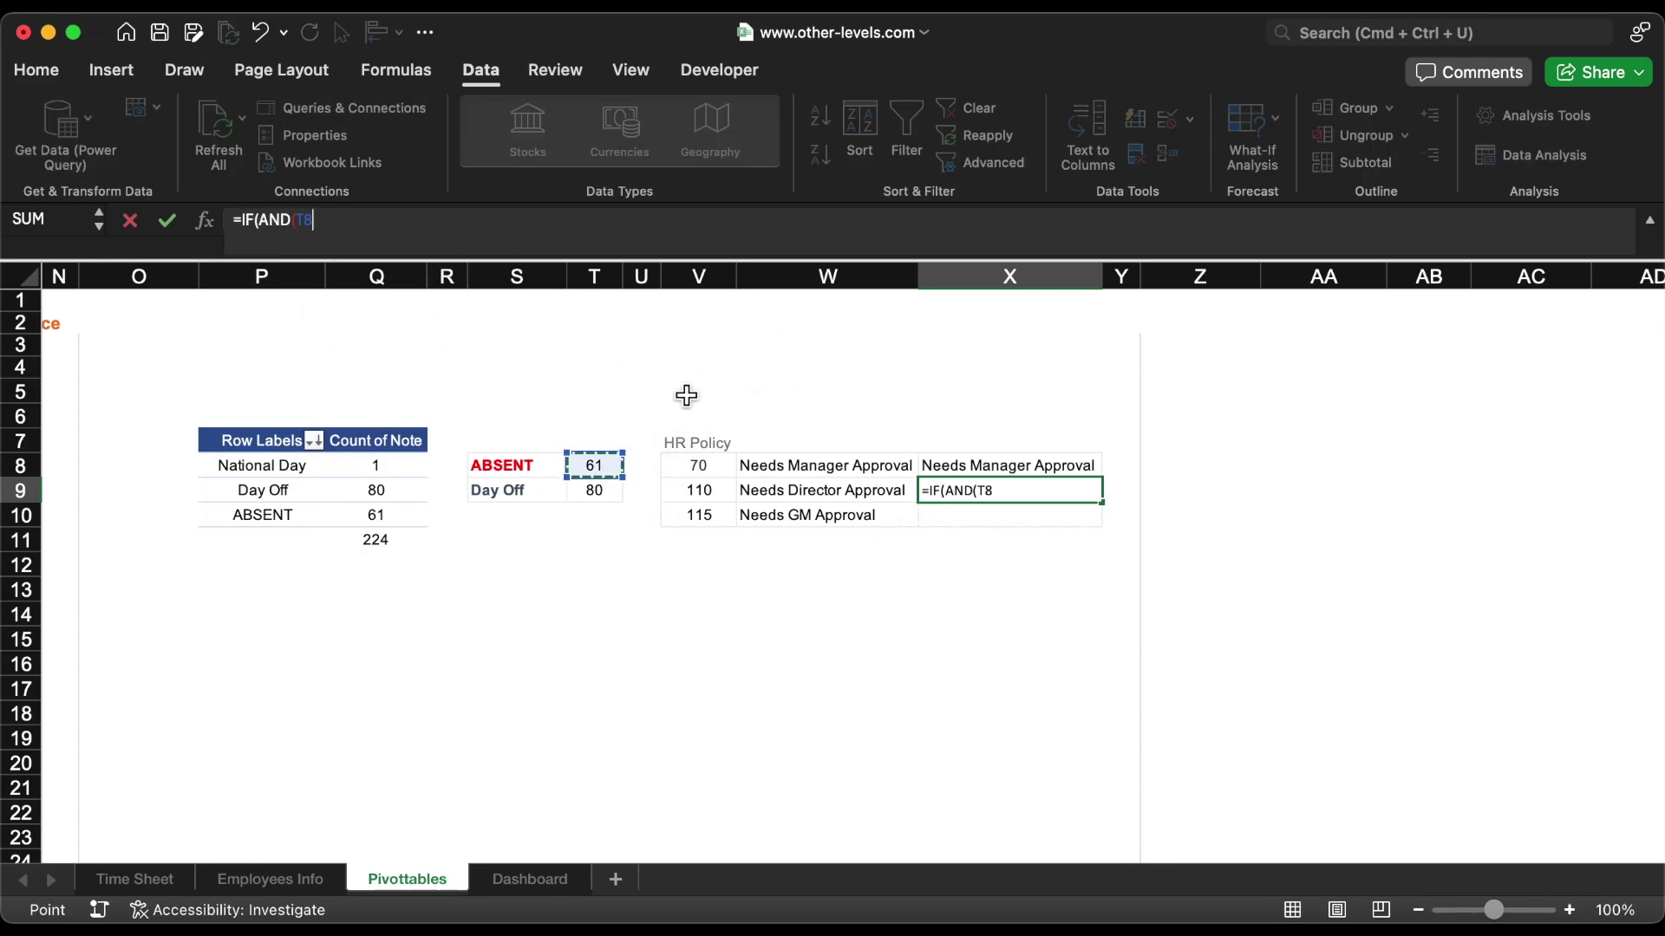
{"action": "type", "text": ">"}
{"action": "left_click", "coordinate": [698, 465]}
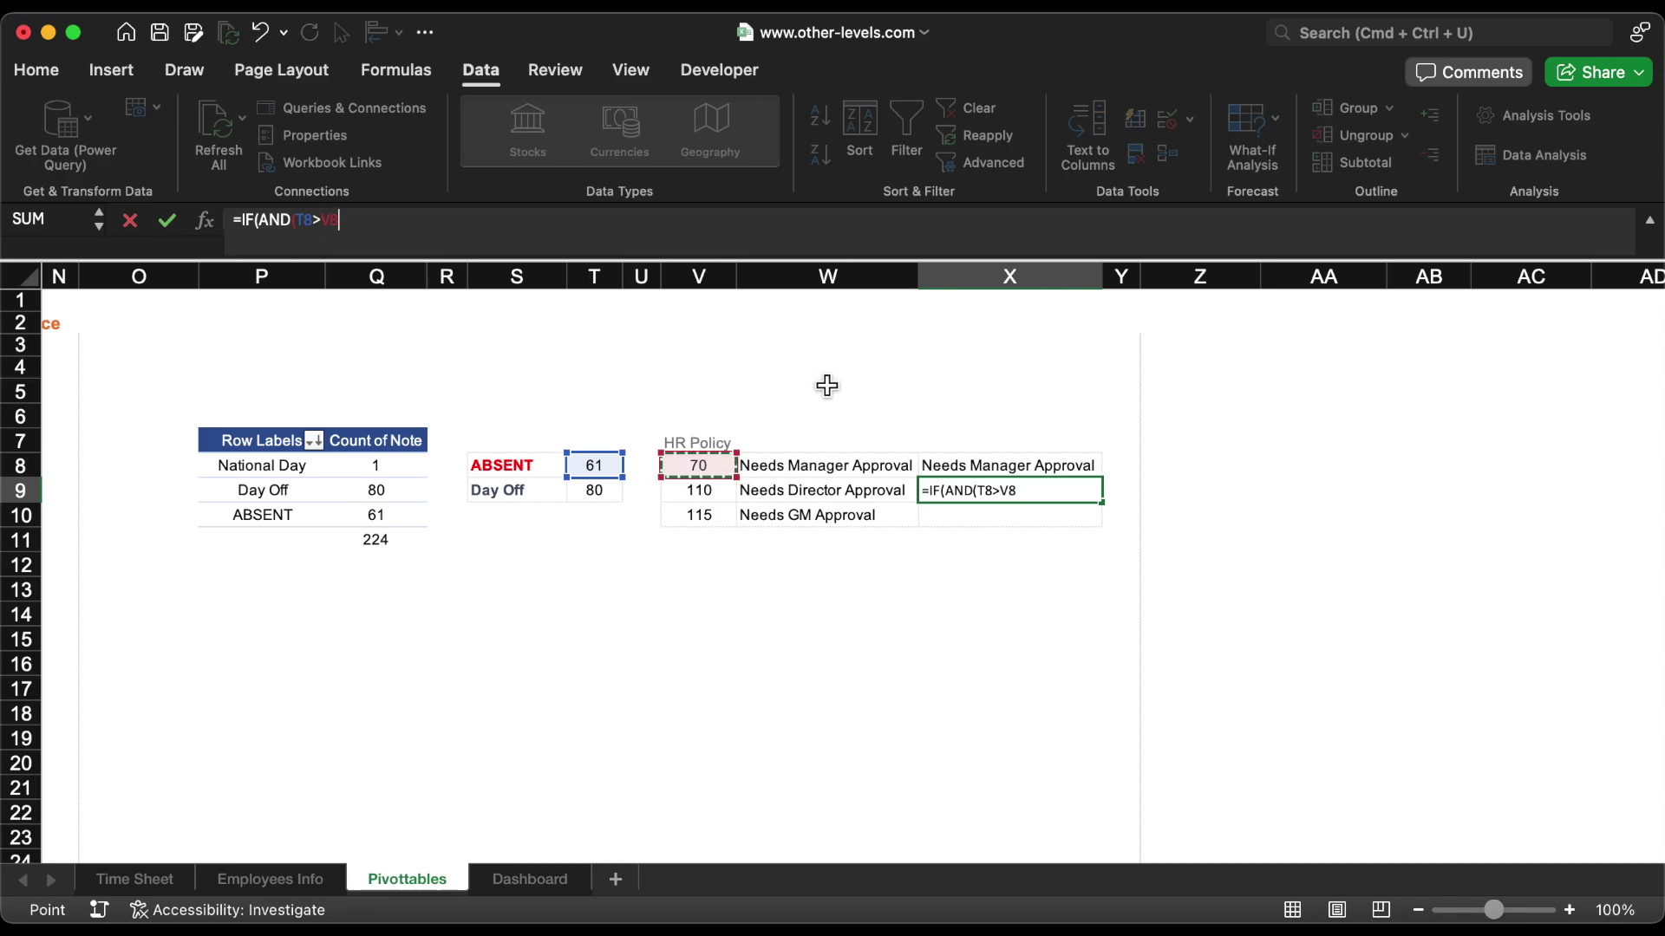
{"action": "type", "text": ","}
{"action": "left_click", "coordinate": [595, 466]}
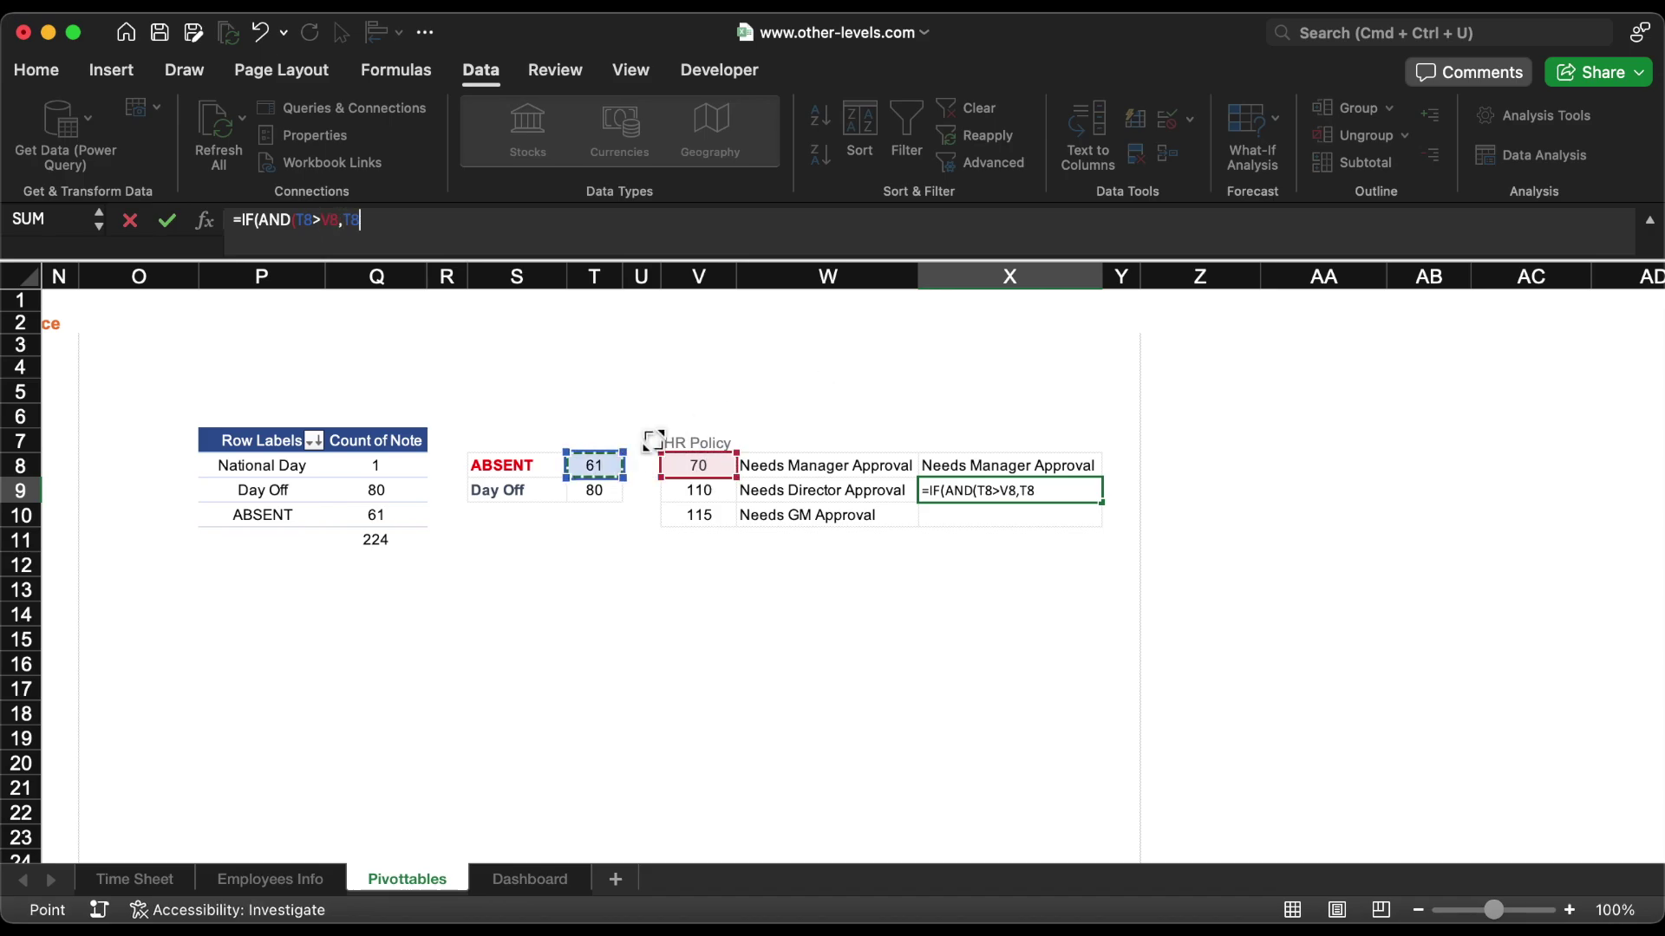
{"action": "type", "text": "<="}
{"action": "left_click", "coordinate": [720, 491]}
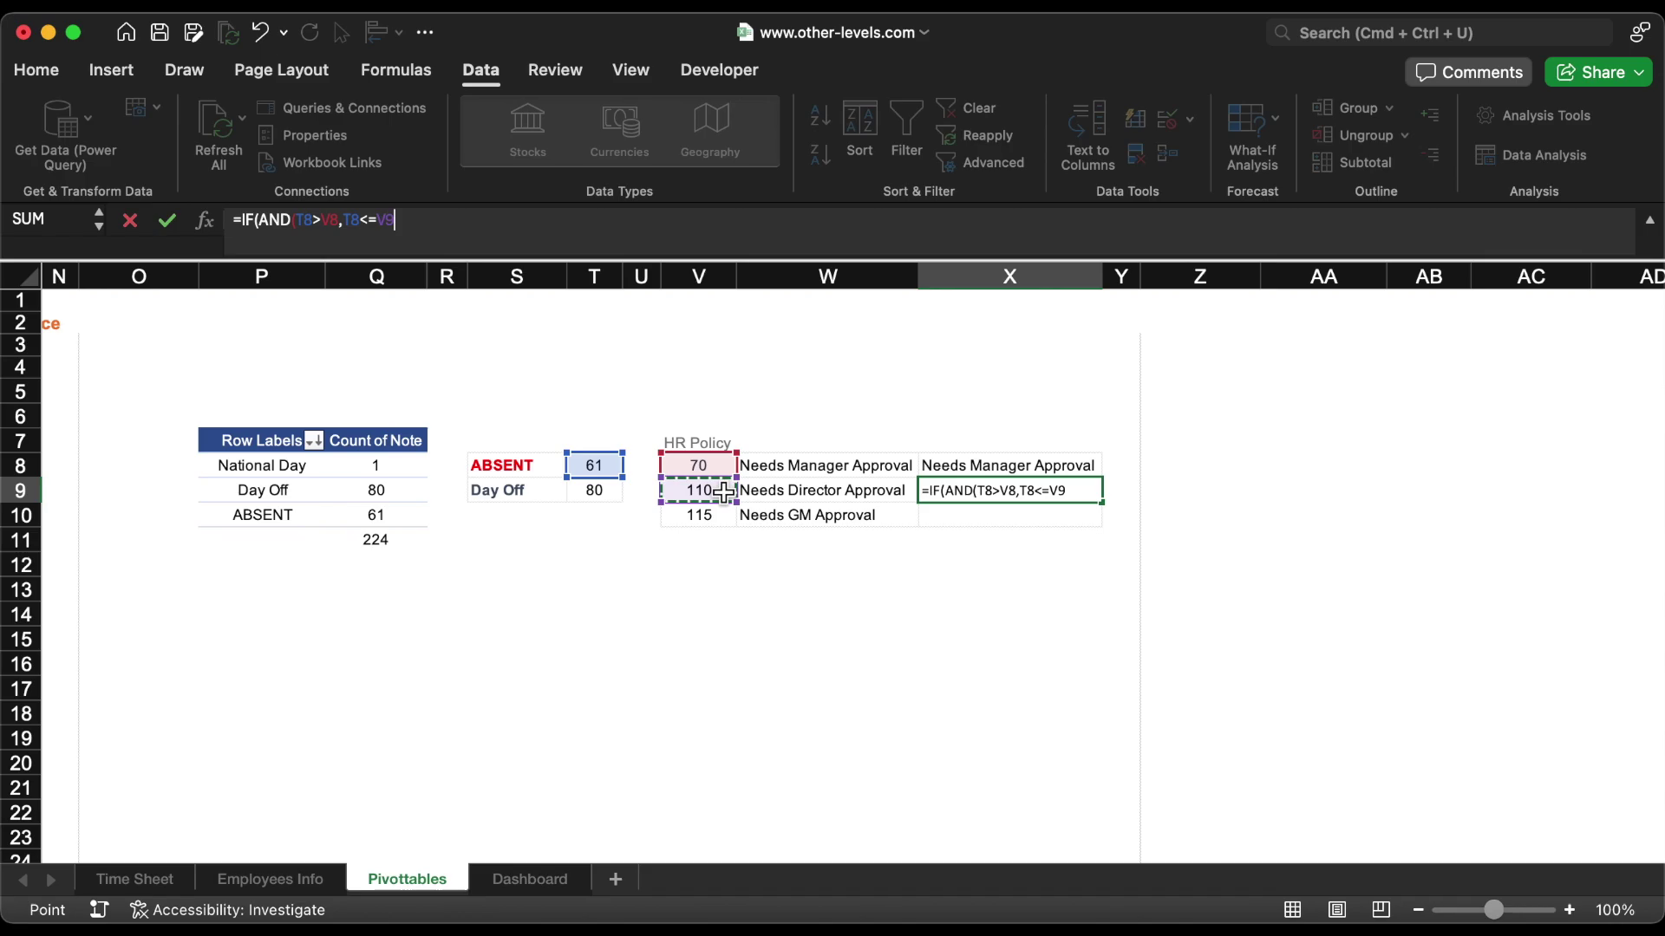
{"action": "type", "text": "),"}
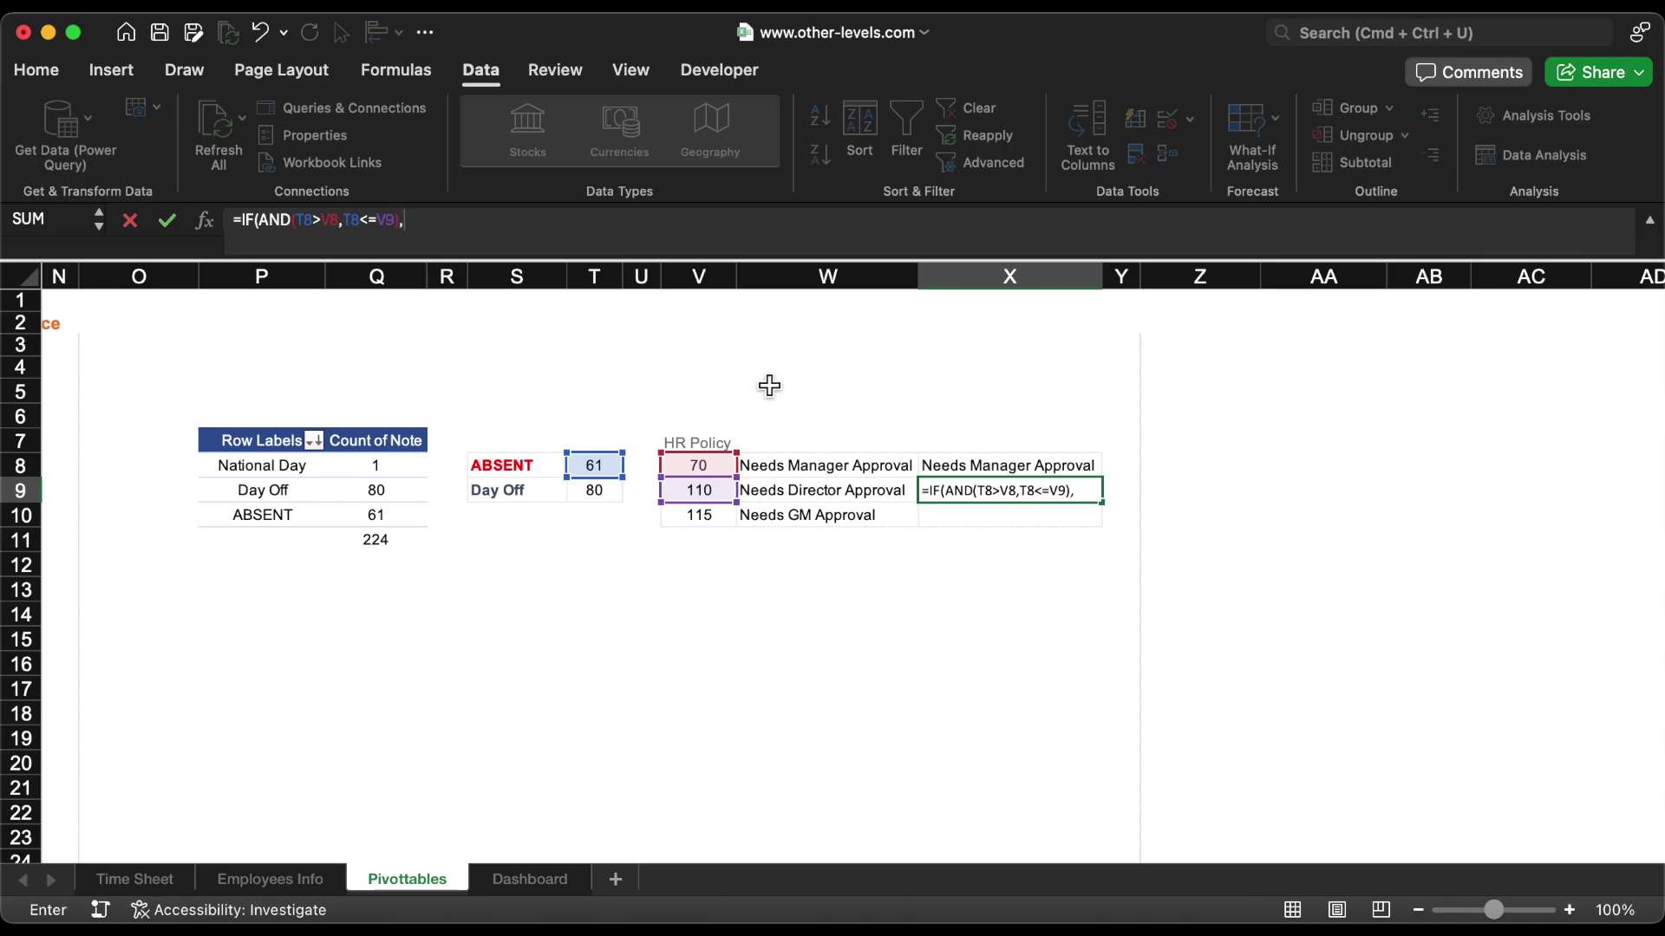
{"action": "left_click", "coordinate": [893, 496]}
{"action": "type", "text": ",\"\""}
{"action": "key", "text": "Return"}
Step: Enter =IF(T8>V10,W10,"") in X10 for the GM approval row of the HR Policy table
{"action": "type", "text": "="}
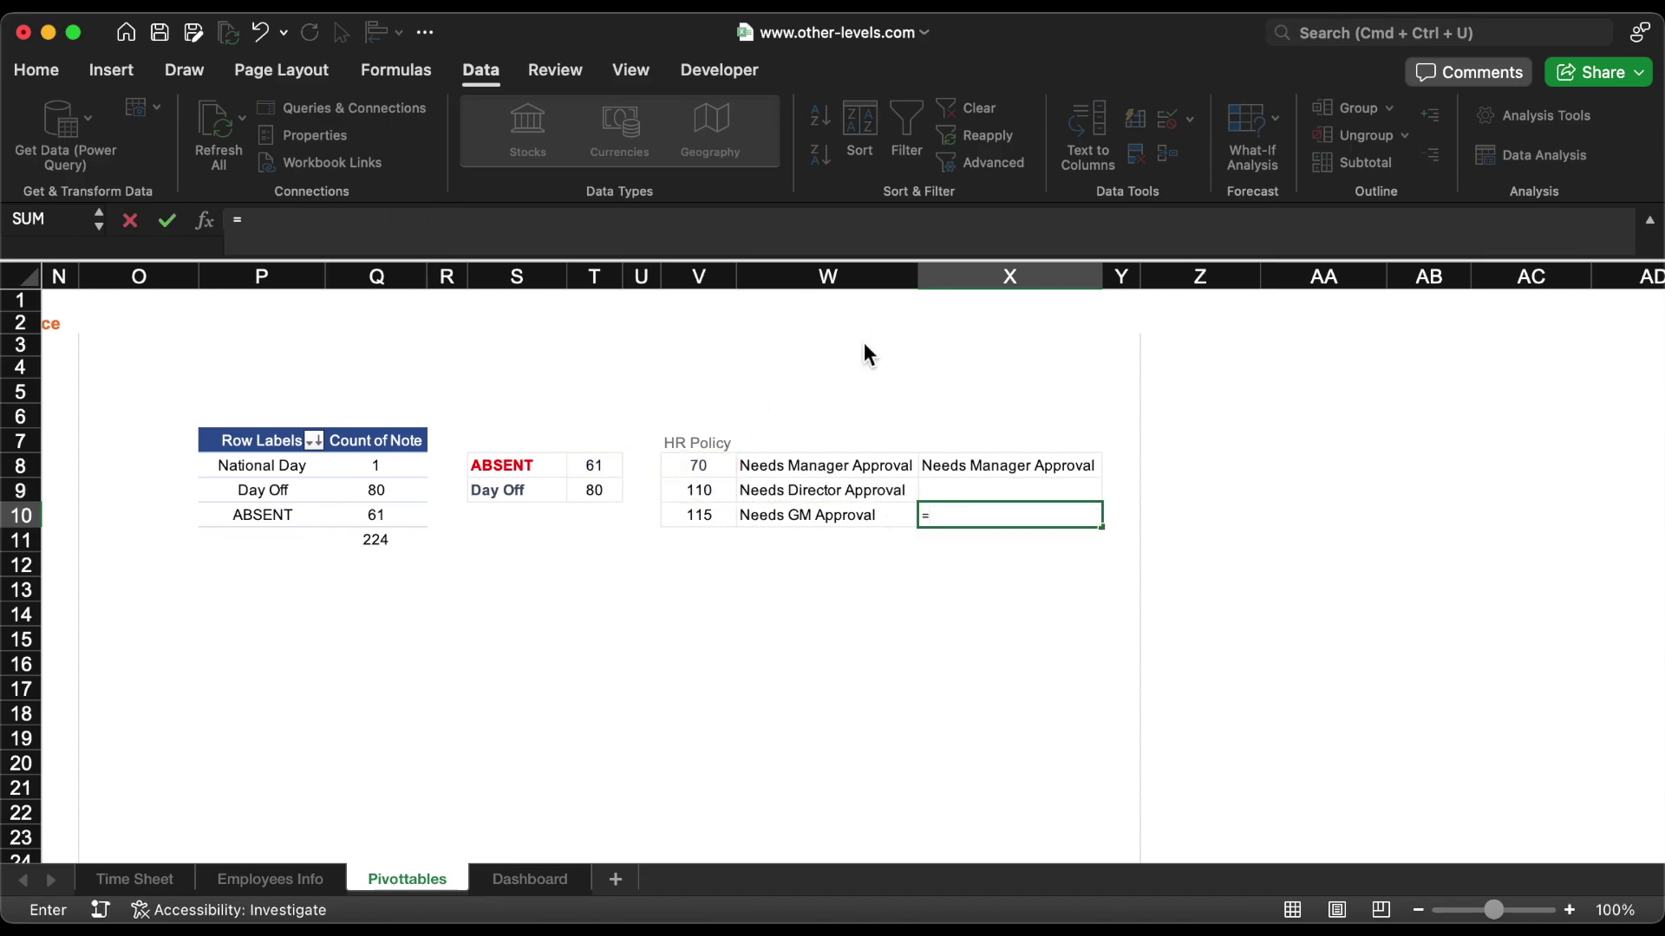
{"action": "type", "text": "if"}
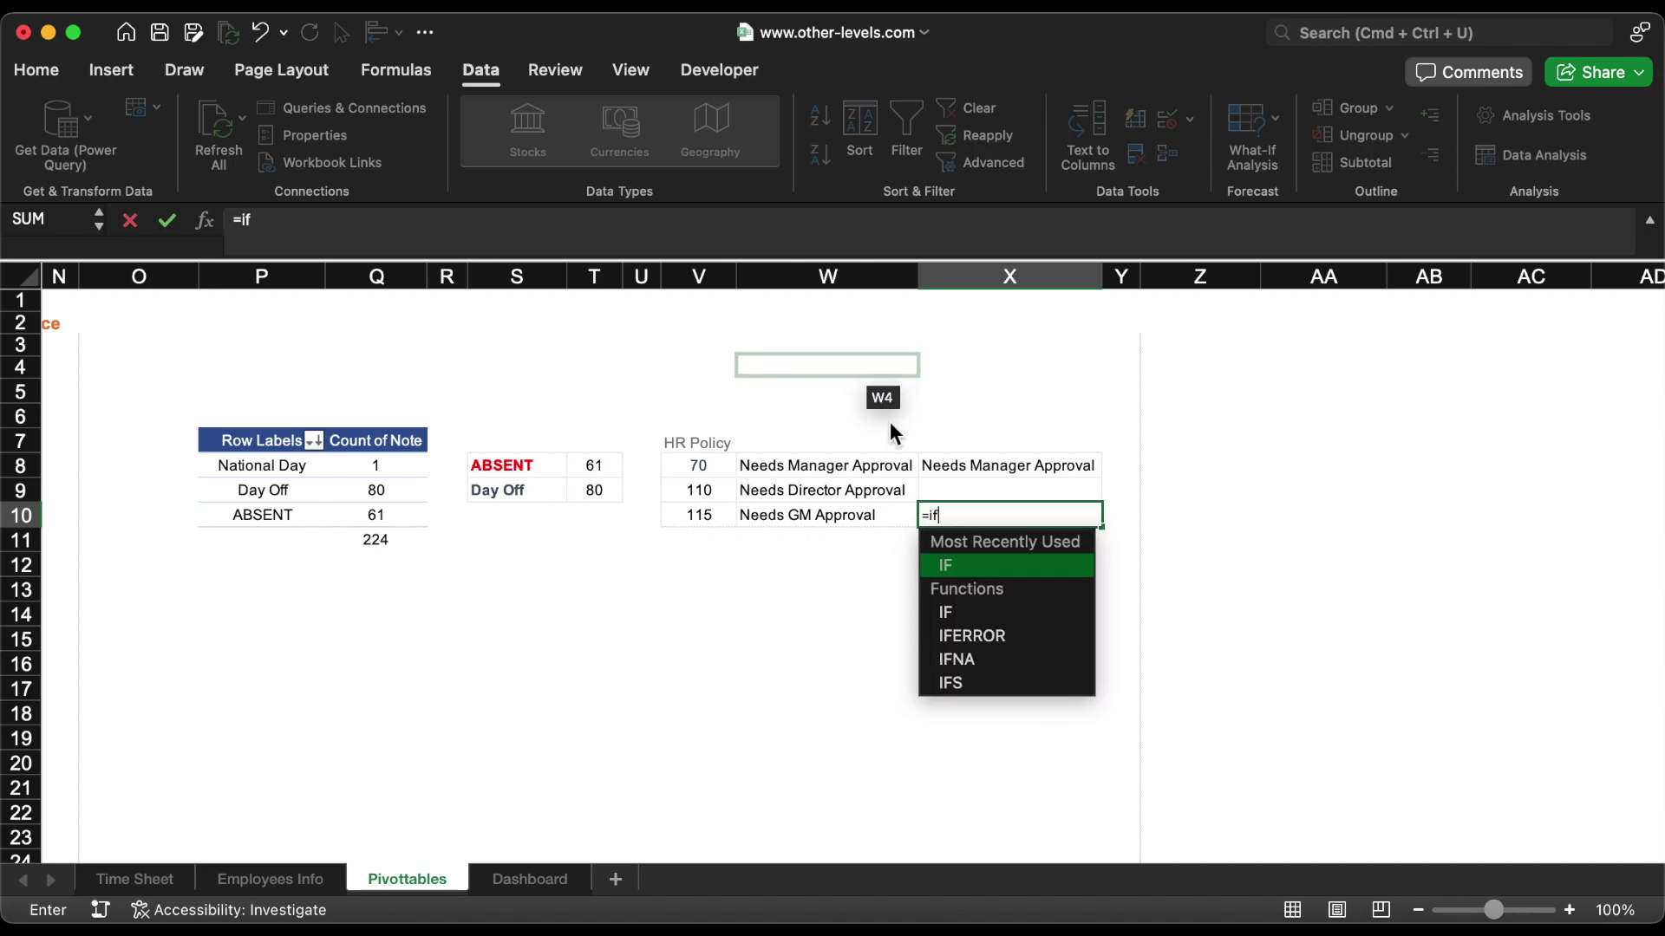
{"action": "left_click", "coordinate": [960, 565]}
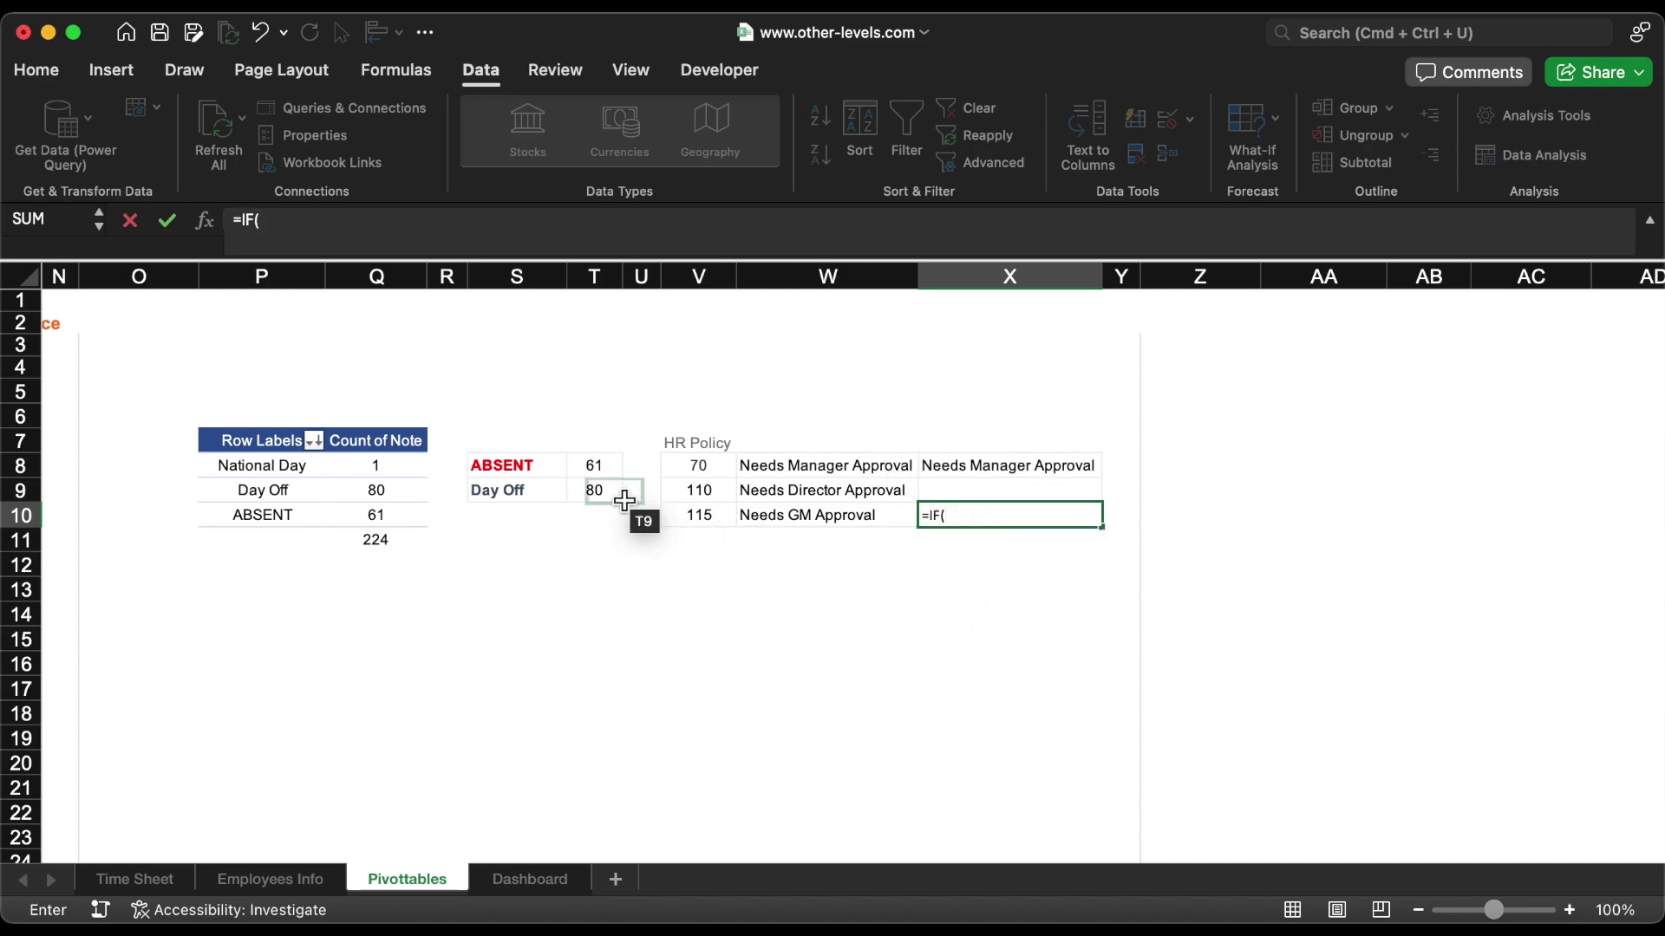
{"action": "left_click", "coordinate": [599, 468]}
{"action": "type", "text": ">"}
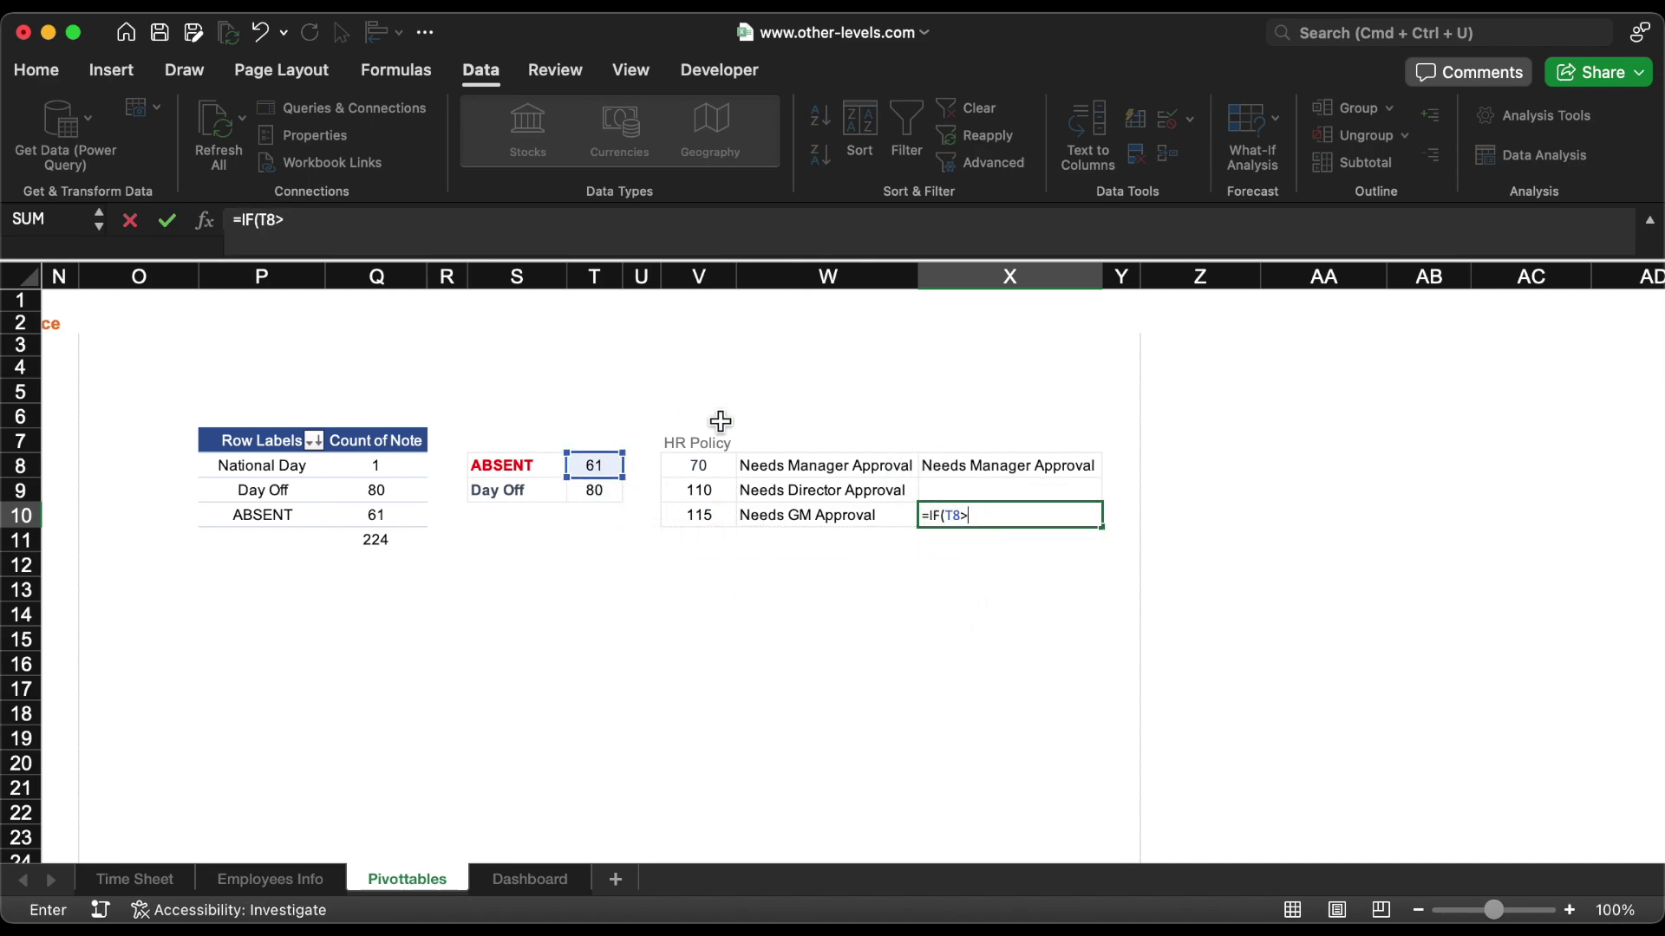
{"action": "left_click", "coordinate": [727, 518]}
{"action": "type", "text": ","}
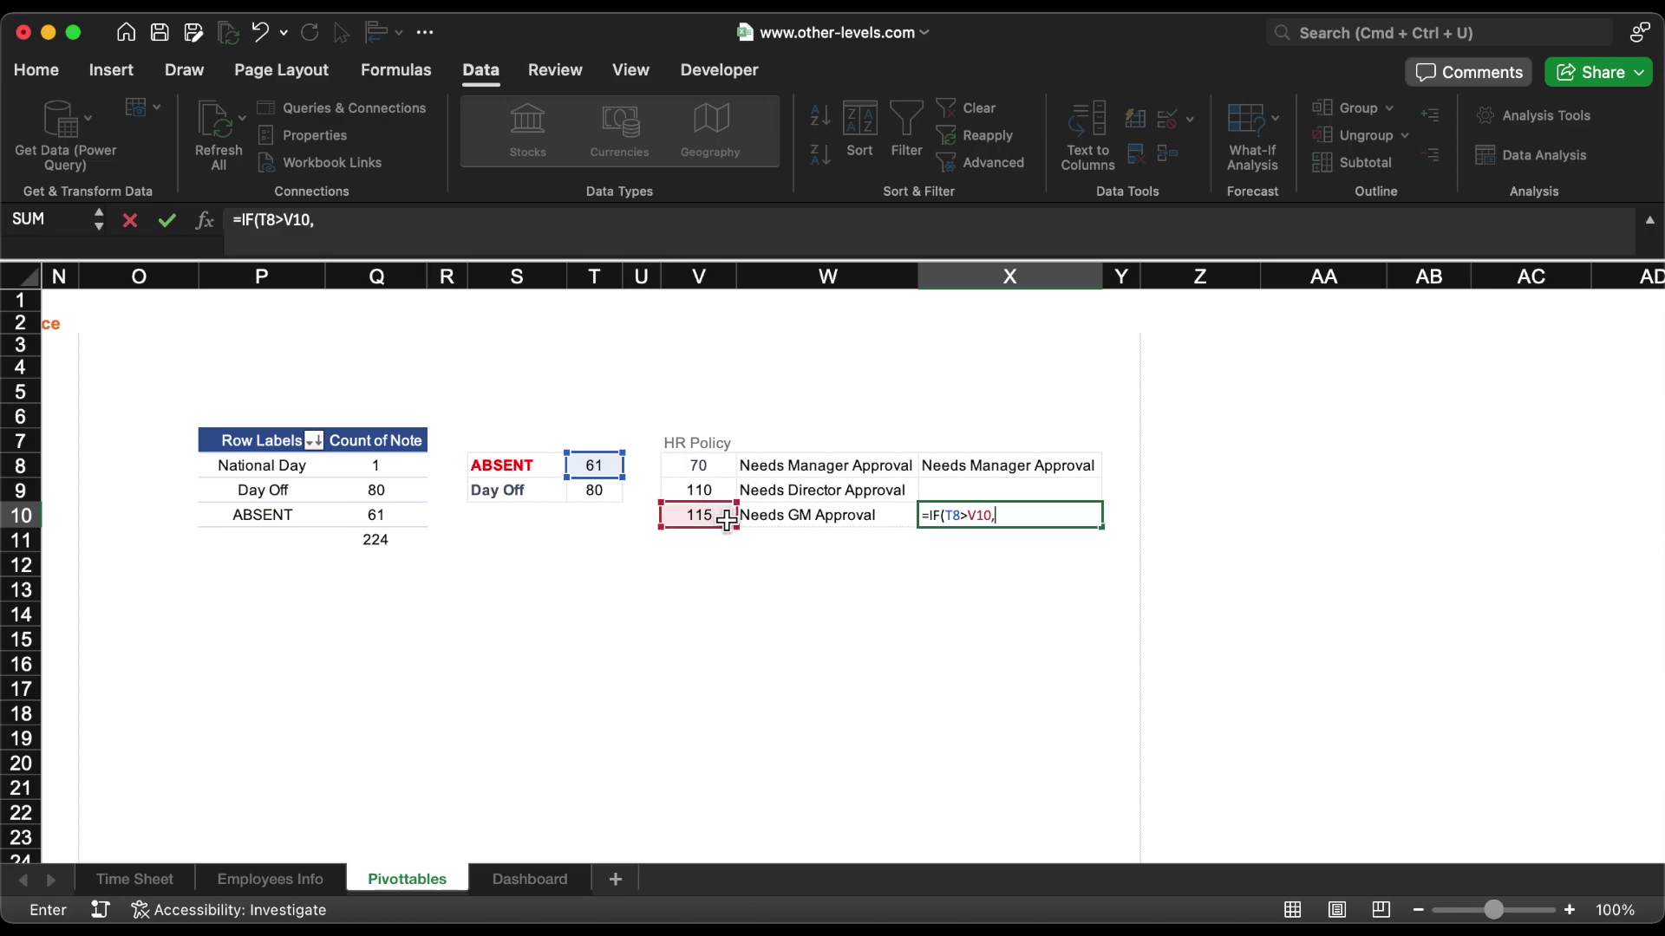
{"action": "left_click", "coordinate": [775, 518]}
{"action": "type", "text": ","}
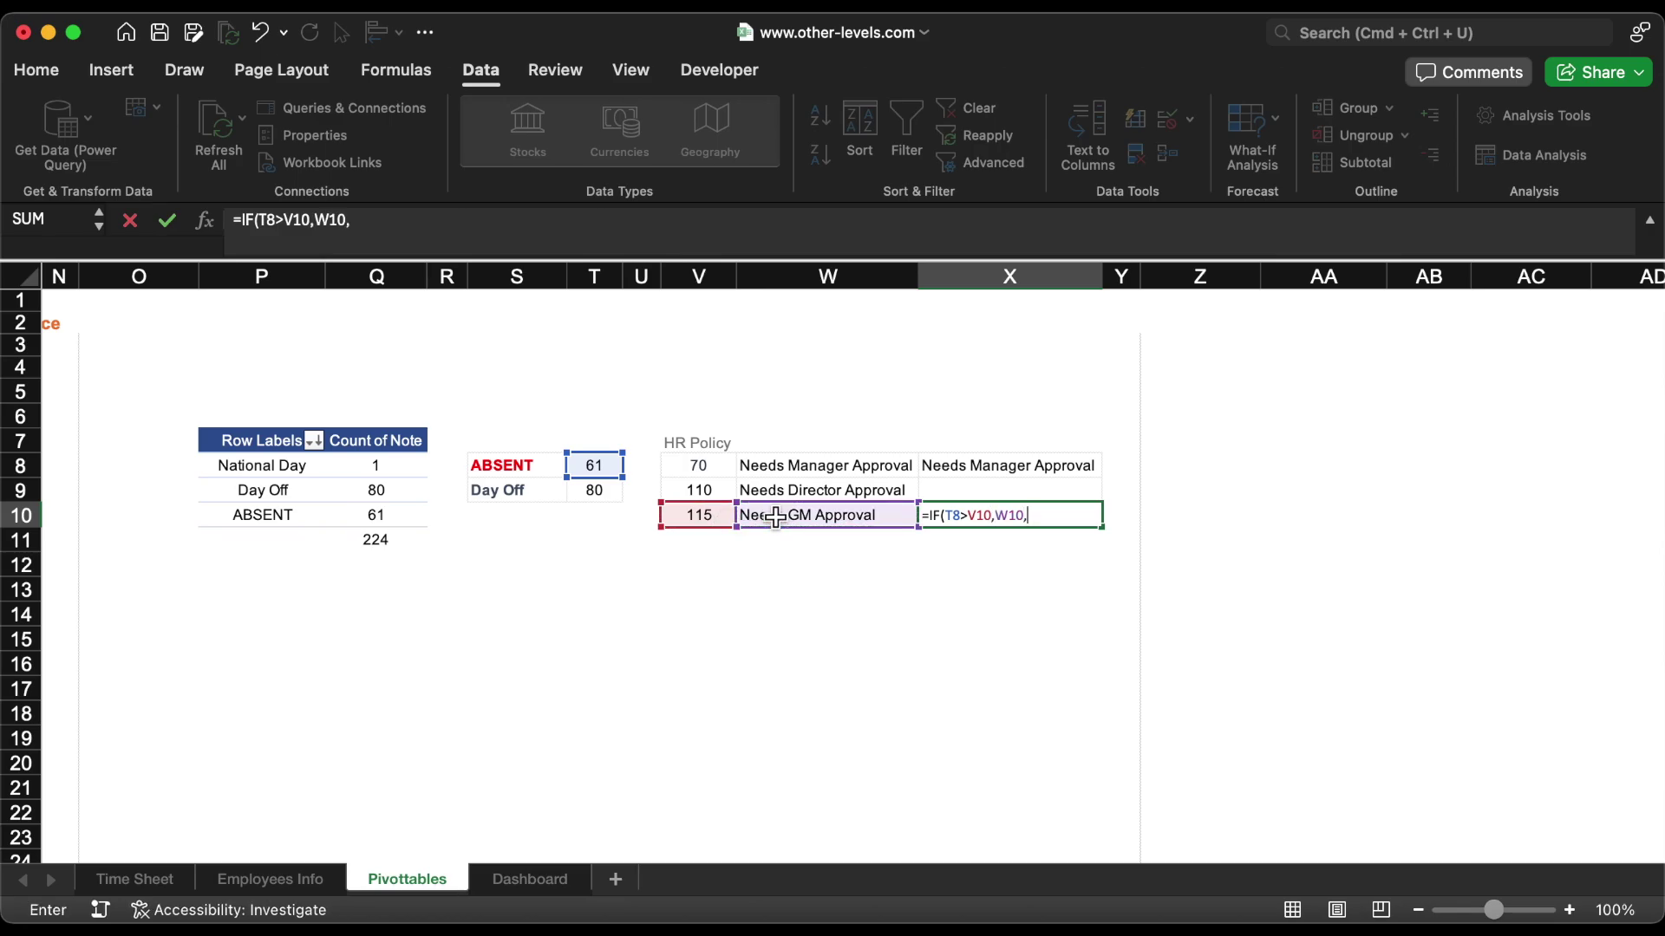
{"action": "type", "text": "\"\")"}
{"action": "key", "text": "Return"}
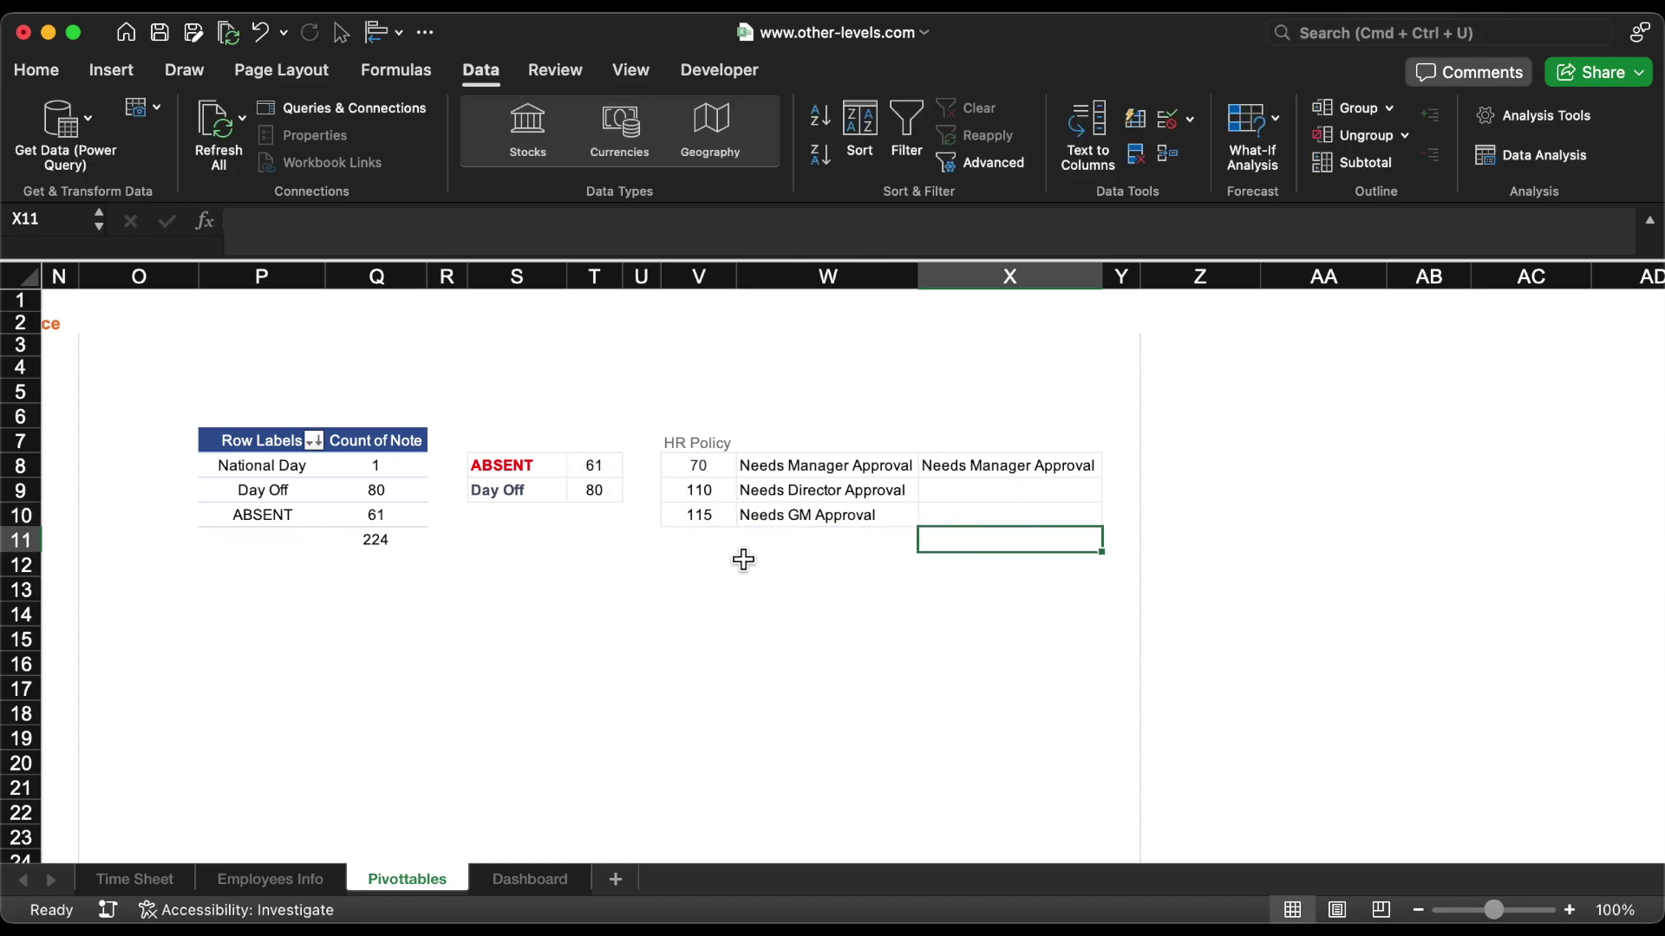
Step: Test the HR Policy formulas by entering 120 and 88 as the ABSENT count in T8, undoing each entry
{"action": "left_click", "coordinate": [593, 467]}
{"action": "type", "text": "120"}
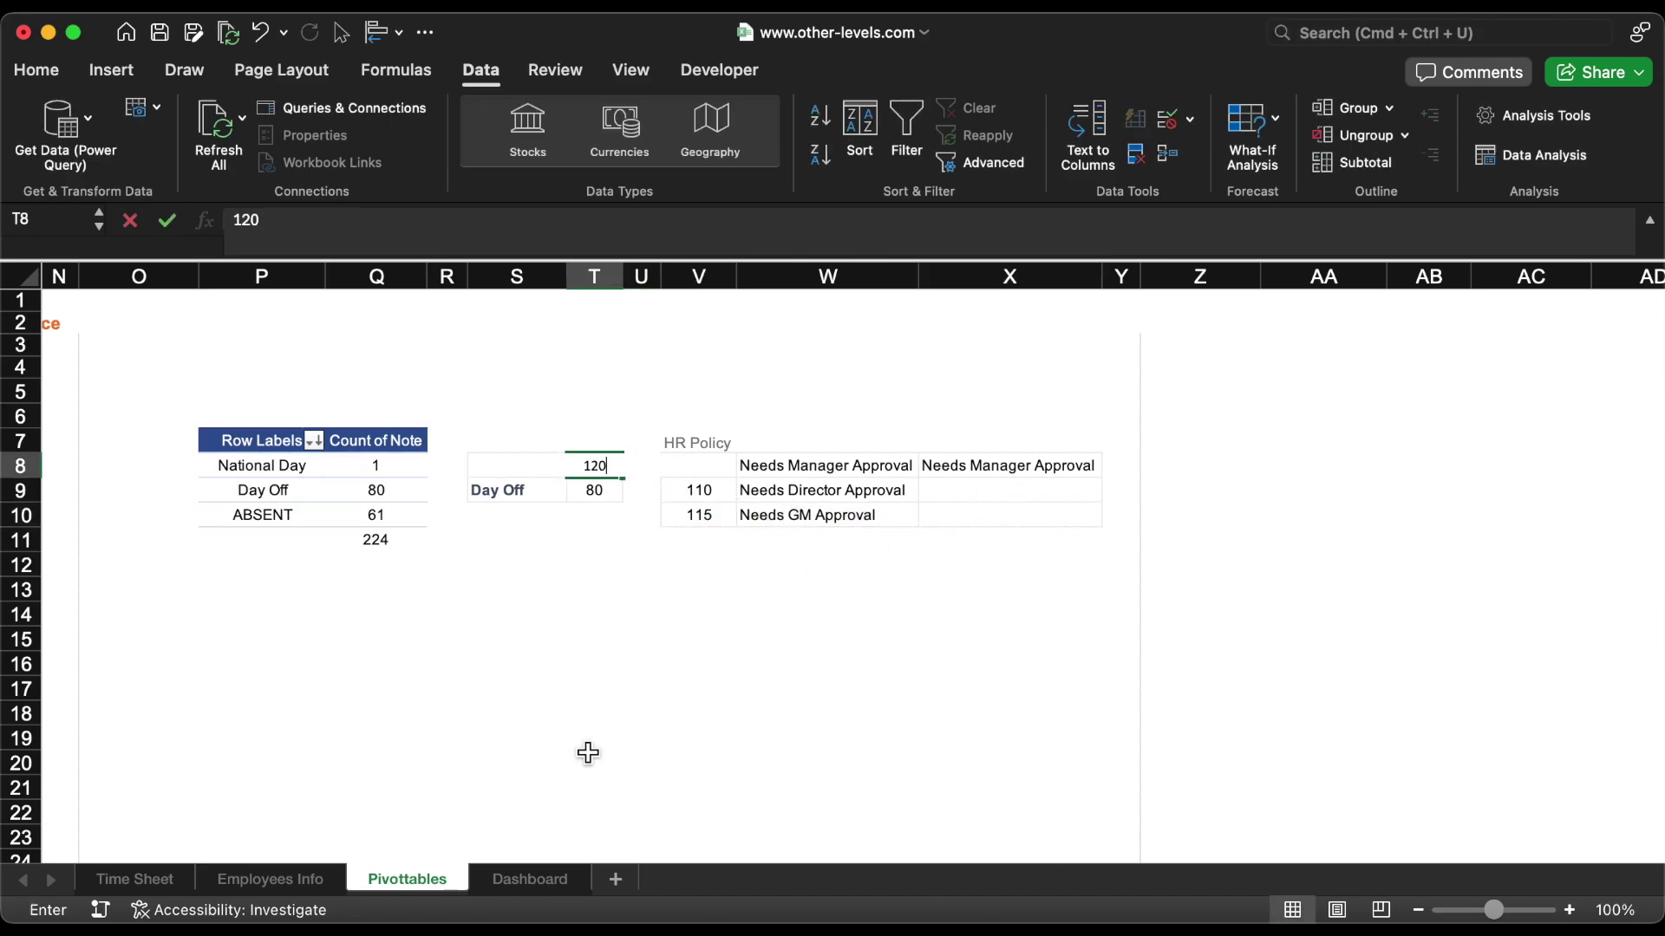
{"action": "key", "text": "Return"}
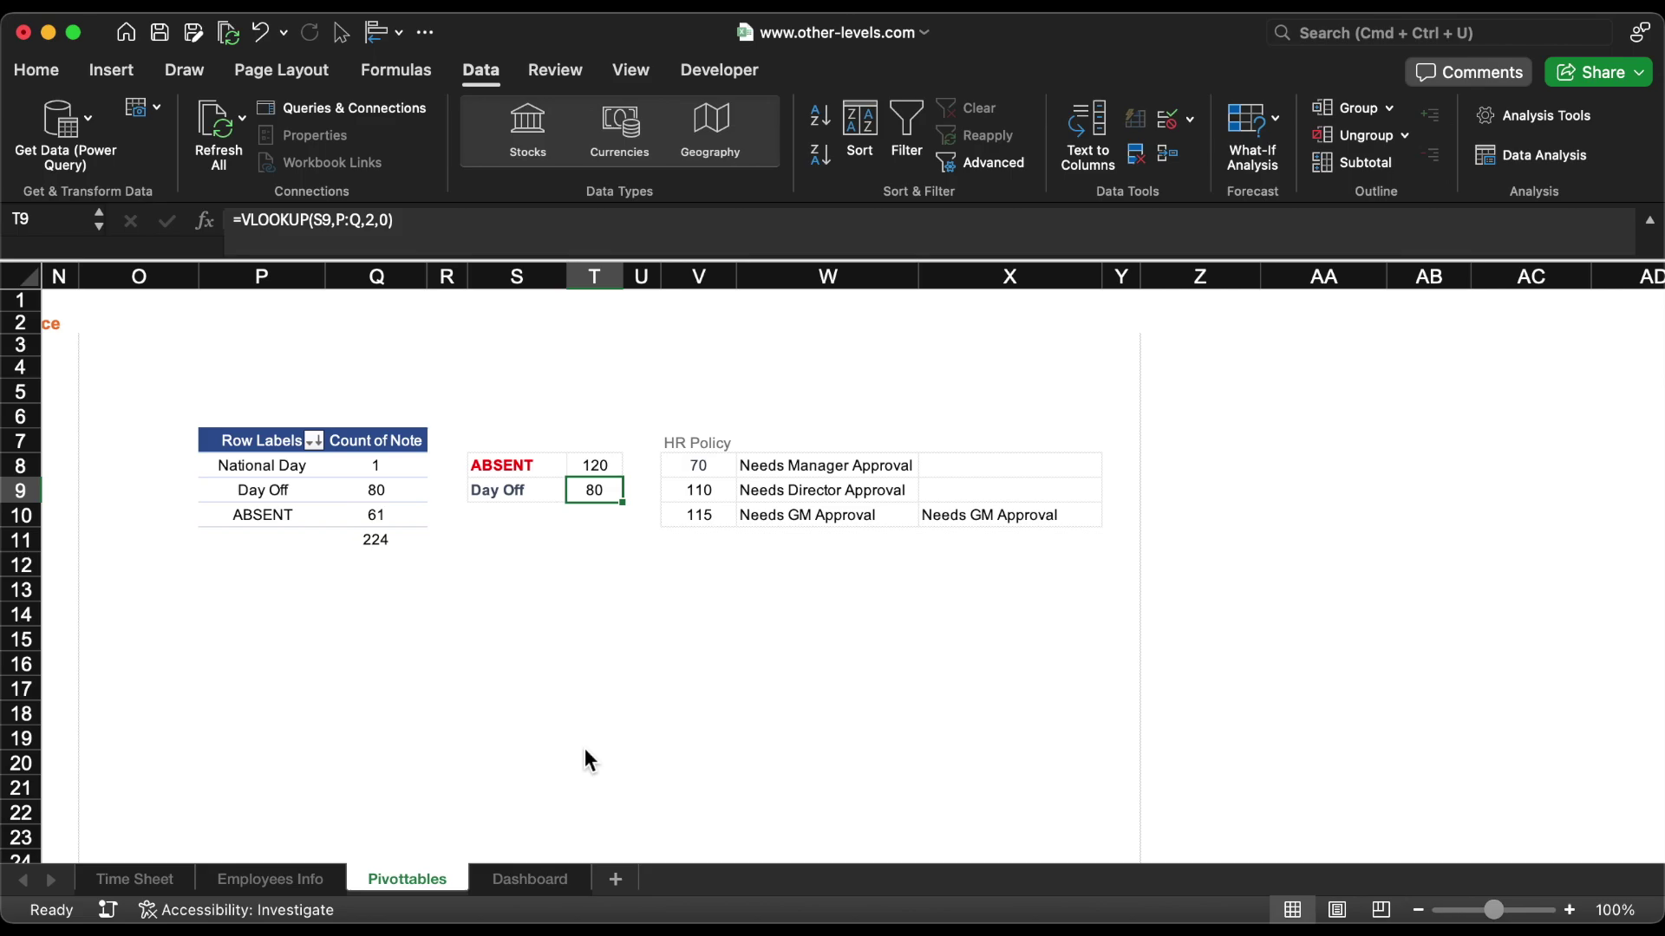
{"action": "key", "text": "super+z"}
{"action": "type", "text": "88"}
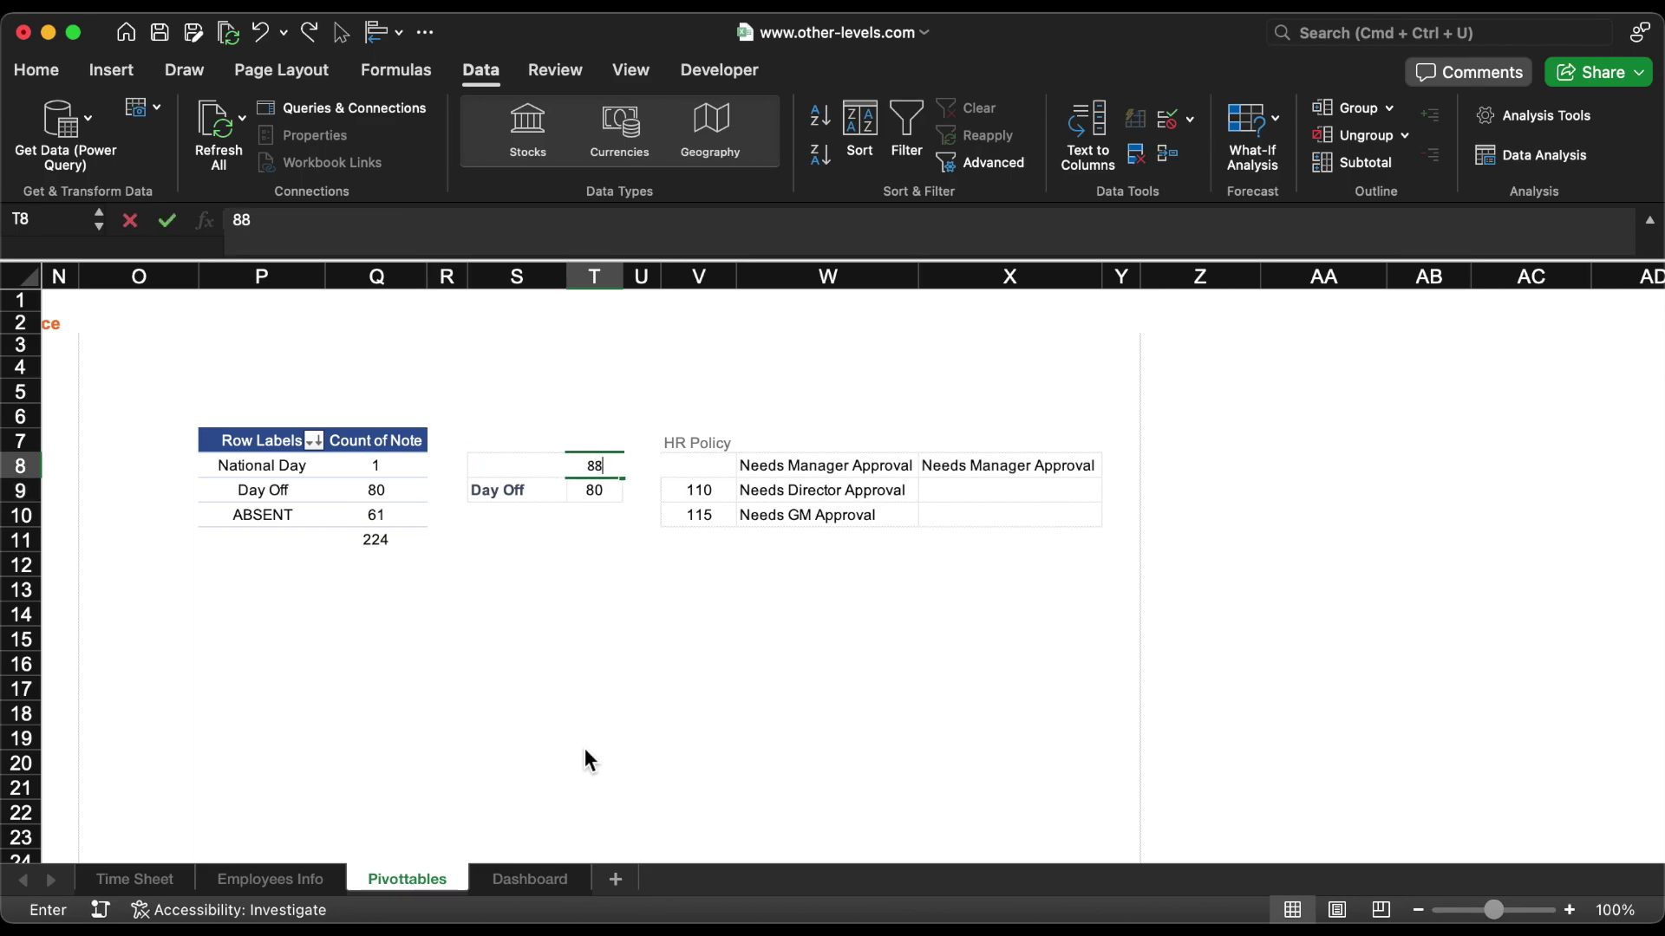
{"action": "key", "text": "Return"}
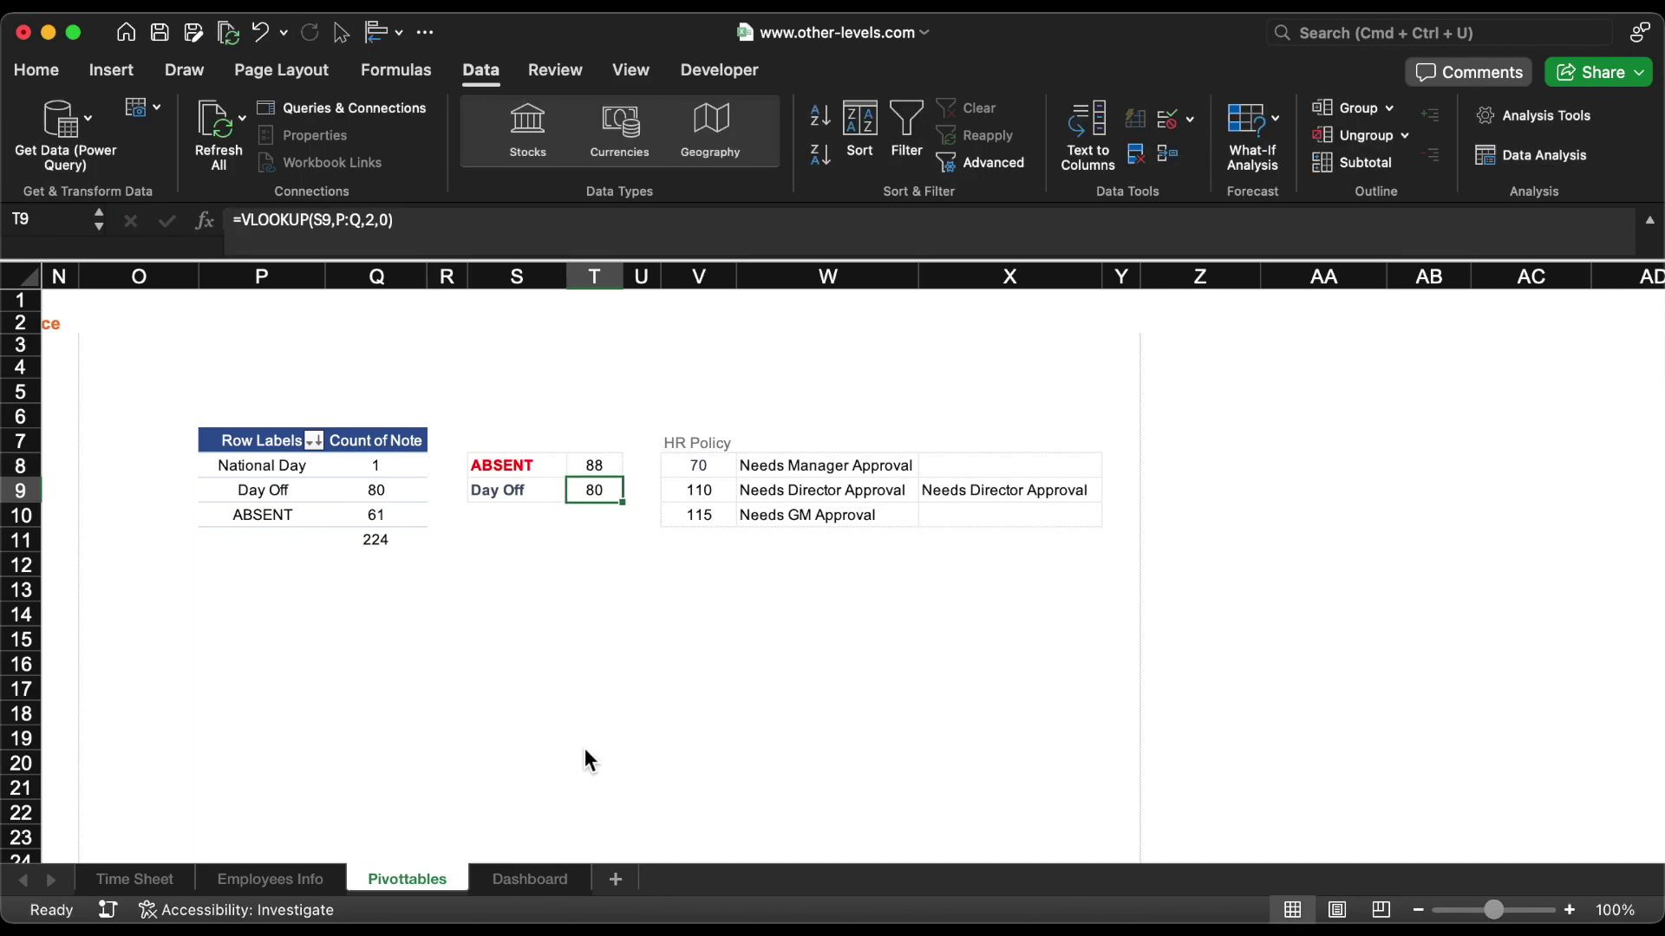
{"action": "key", "text": "super+z"}
Step: Duplicate the Late attendance card on the Dashboard sheet and link the copy's title to the ABSENT label in Pivottables S8
{"action": "left_click", "coordinate": [530, 879]}
{"action": "left_click_drag", "start_coordinate": [563, 546], "coordinate": [1026, 342]}
{"action": "type", "text": "="}
{"action": "left_click", "coordinate": [406, 879]}
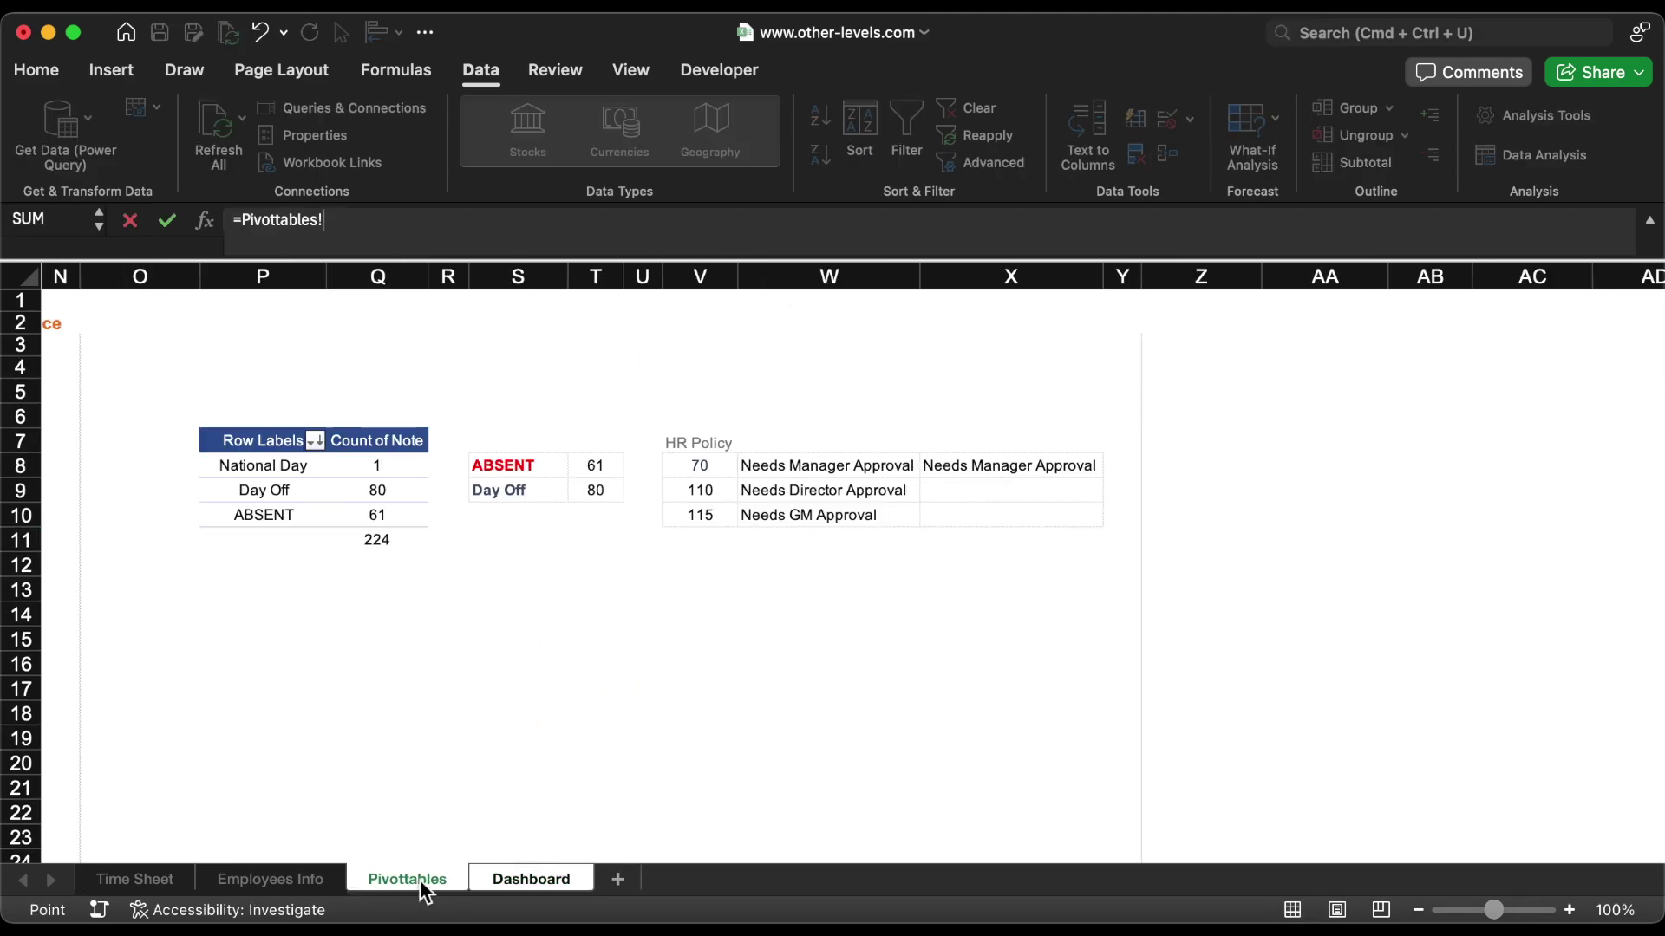
{"action": "left_click", "coordinate": [503, 465]}
{"action": "key", "text": "Return"}
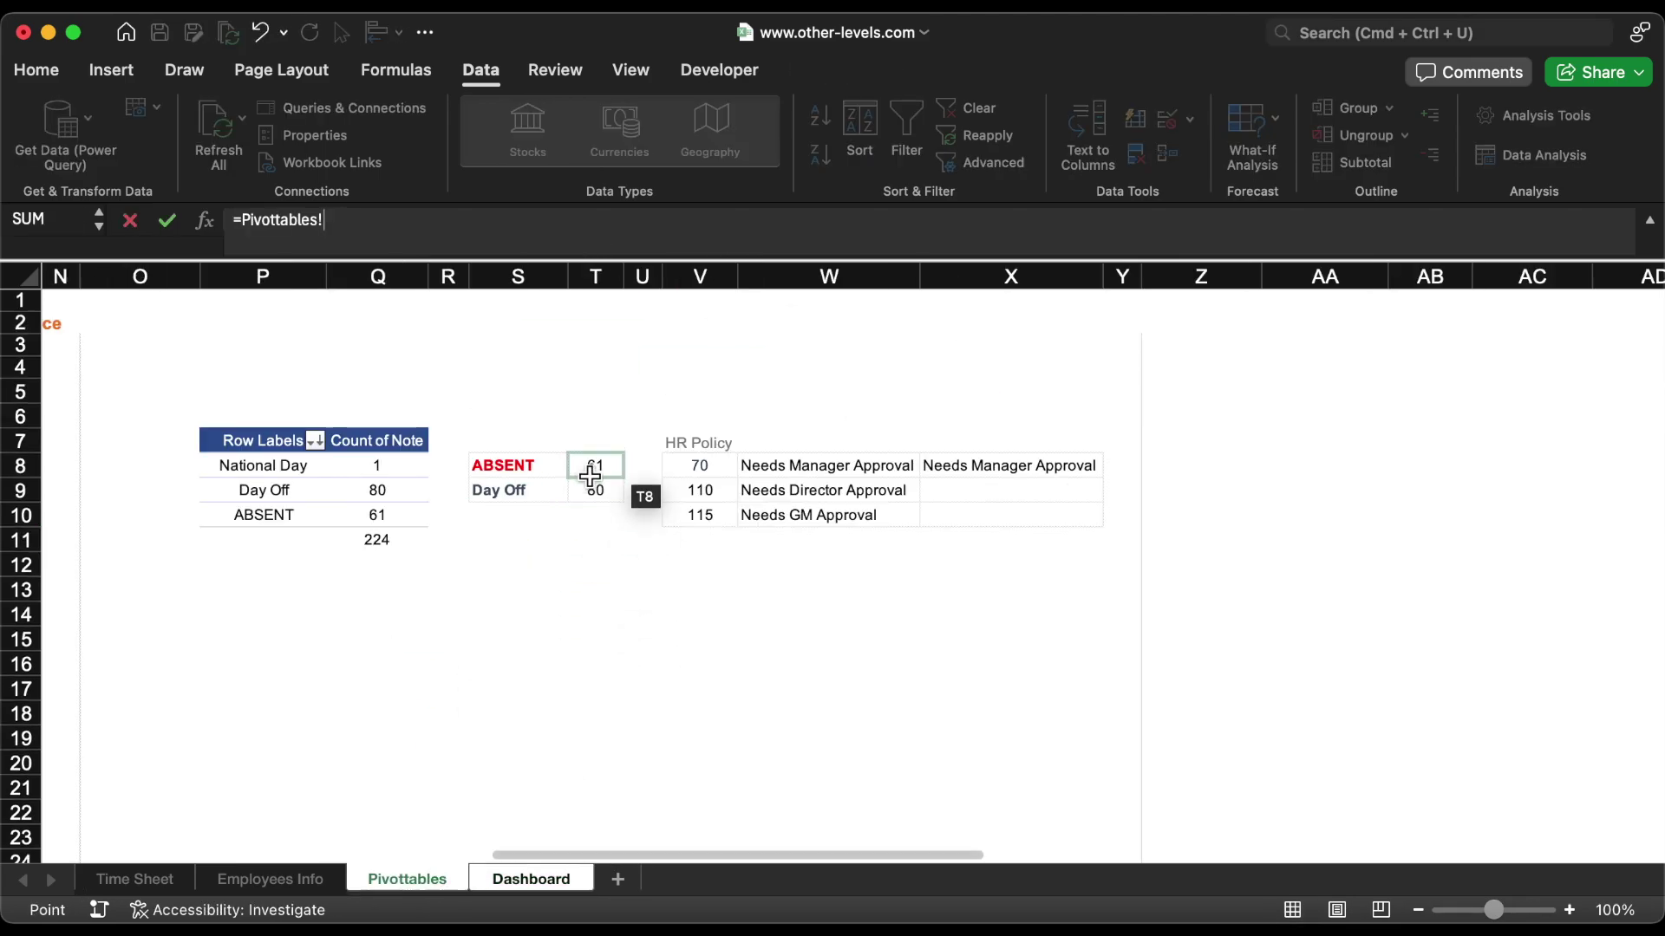
Step: Link the ABSENT card's value box to Pivottables T8 and place a duplicate of the card beside it
{"action": "left_click", "coordinate": [590, 476]}
{"action": "key", "text": "Return"}
{"action": "left_click_drag", "start_coordinate": [983, 387], "coordinate": [1189, 387]}
{"action": "left_click", "coordinate": [1189, 387]}
Step: Link the duplicated card's title to the Day Off label in Pivottables S9 and its value to T9
{"action": "left_click", "coordinate": [375, 226]}
{"action": "key", "text": "BackSpace"}
{"action": "type", "text": "9"}
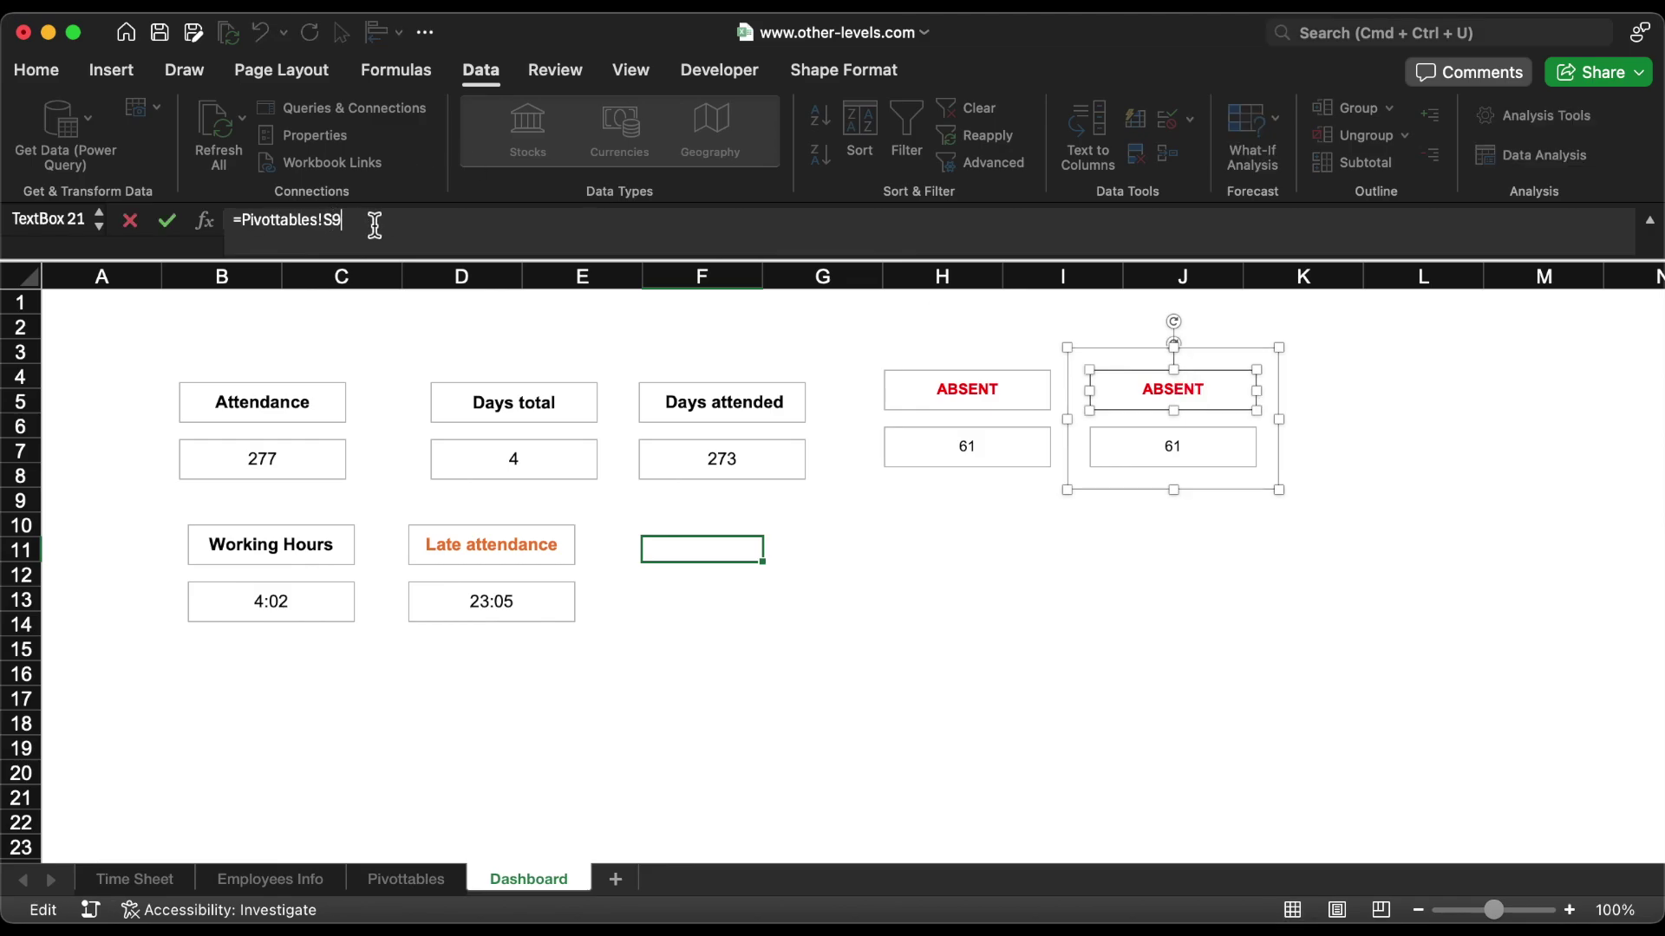
{"action": "key", "text": "Return"}
{"action": "left_click", "coordinate": [1172, 445]}
{"action": "left_click", "coordinate": [375, 225]}
{"action": "key", "text": "BackSpace"}
{"action": "type", "text": "9"}
{"action": "key", "text": "Return"}
Step: Copy the card boxes below the ABSENT card and link them to the HR Policy results in Pivottables X8 and X10
{"action": "left_click", "coordinate": [1029, 382]}
{"action": "left_click_drag", "start_coordinate": [1029, 382], "coordinate": [1029, 546]}
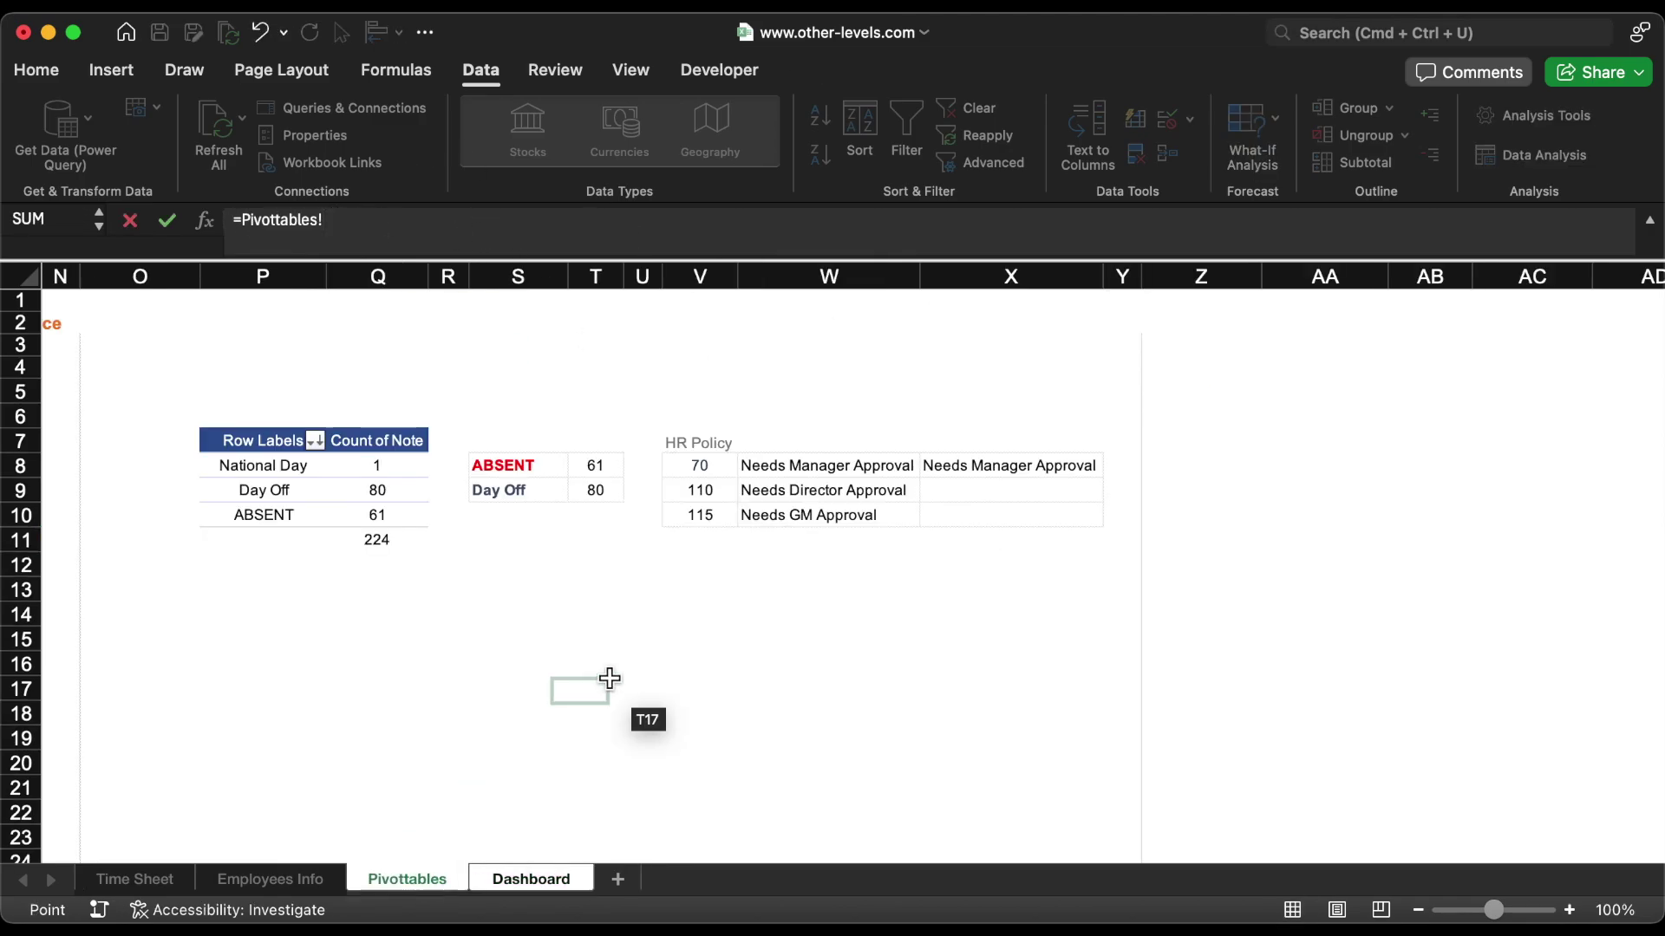
{"action": "left_click", "coordinate": [978, 466]}
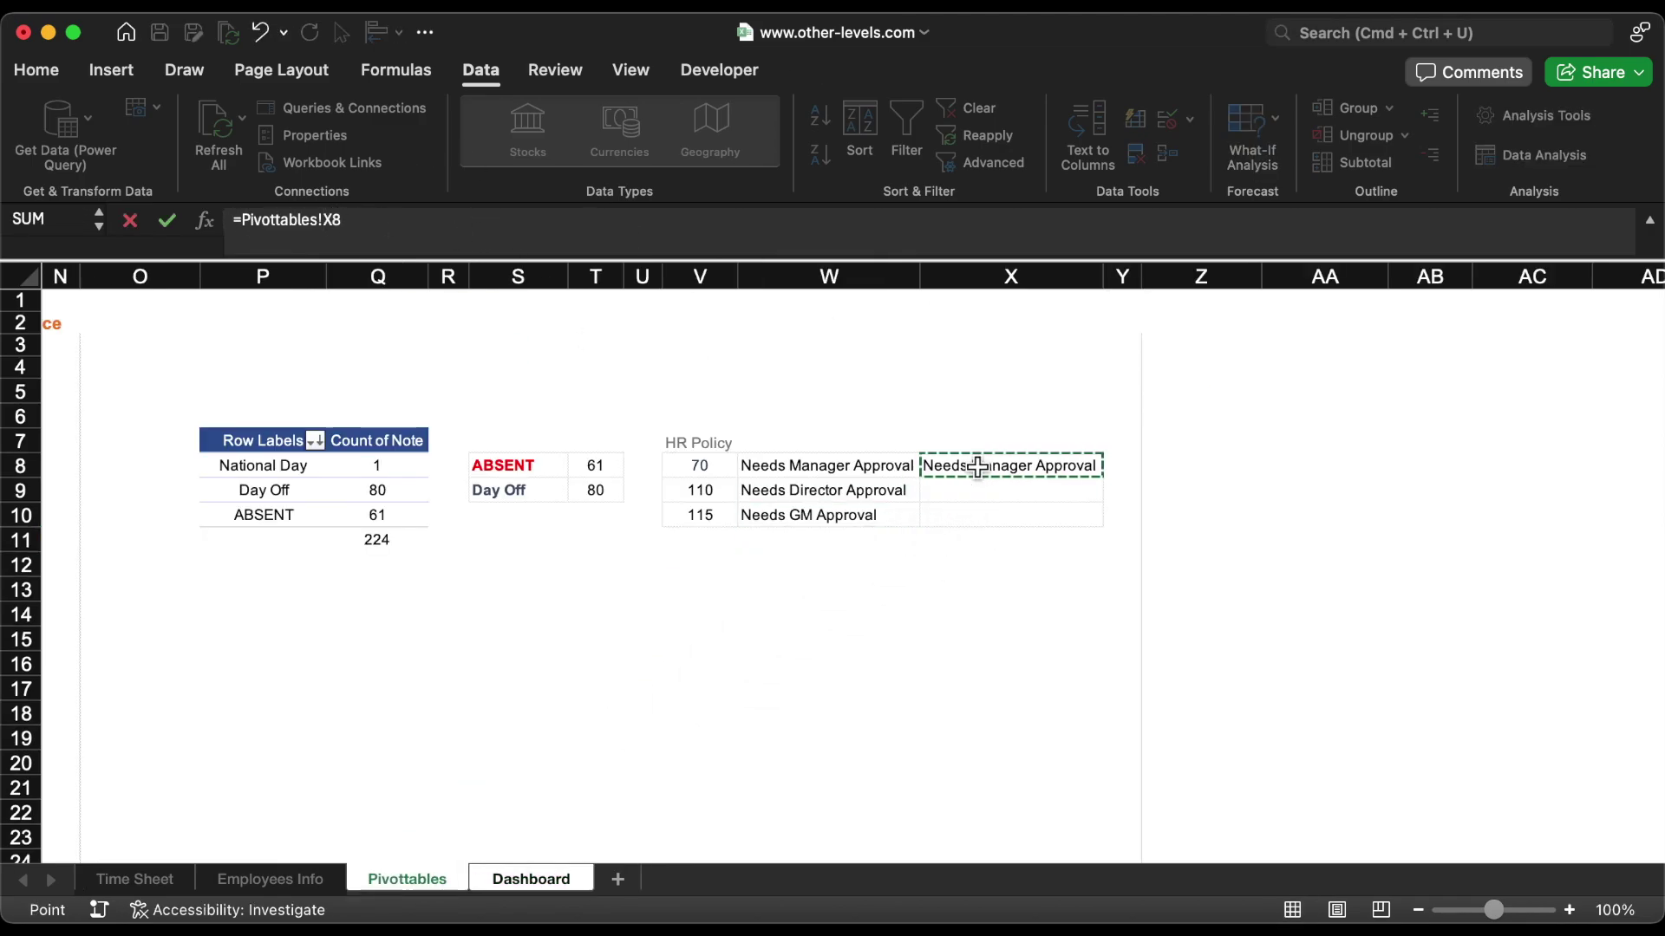
{"action": "key", "text": "Return"}
{"action": "left_click", "coordinate": [959, 611]}
{"action": "triple_click", "coordinate": [625, 240]}
{"action": "type", "text": "="}
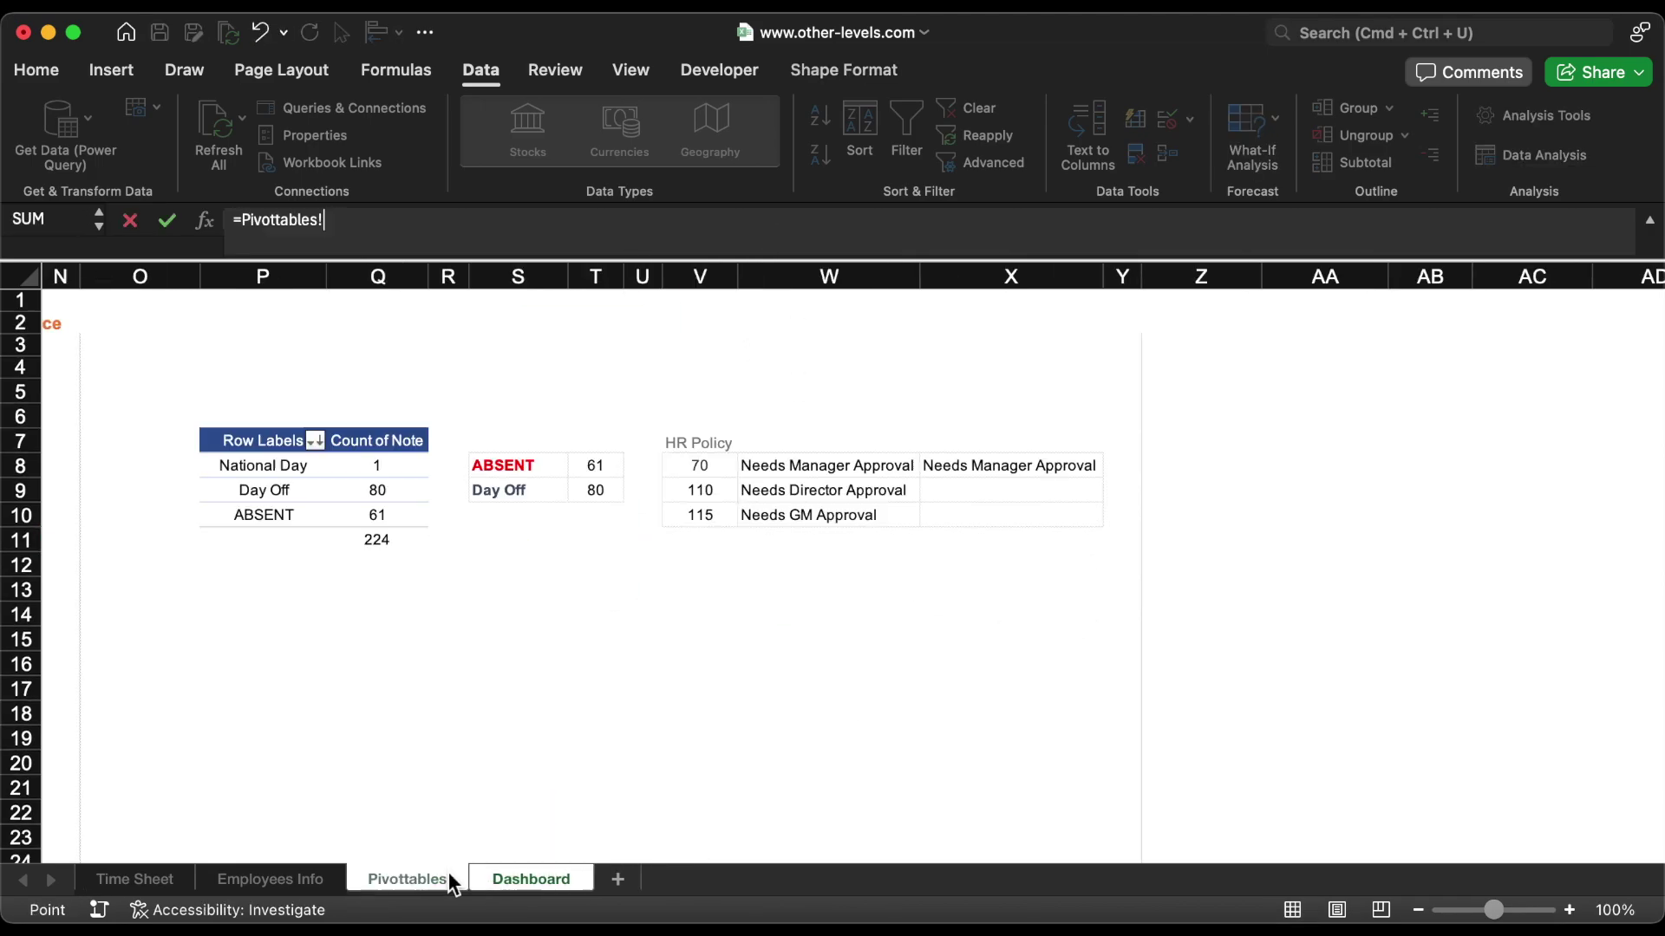
{"action": "left_click", "coordinate": [958, 517]}
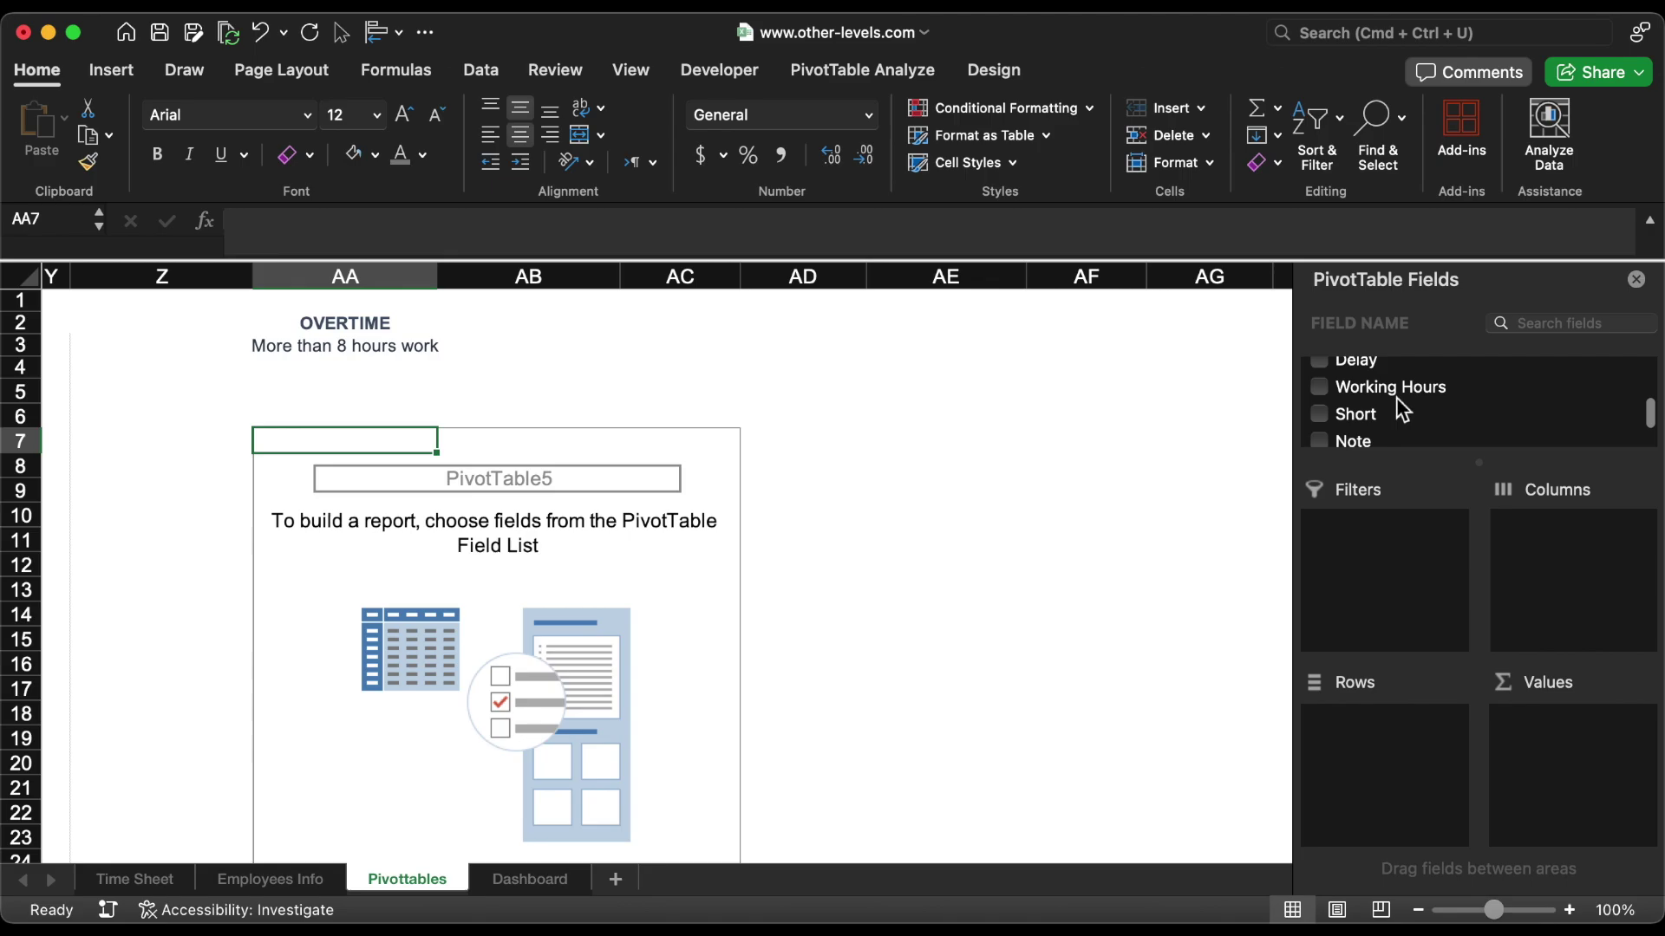
Step: Build the OVERTIME pivot table on the Pivottables sheet with only Working Hours as its row field
{"action": "left_click_drag", "start_coordinate": [1398, 400], "coordinate": [1093, 711]}
{"action": "left_click_drag", "start_coordinate": [1381, 720], "coordinate": [1276, 714]}
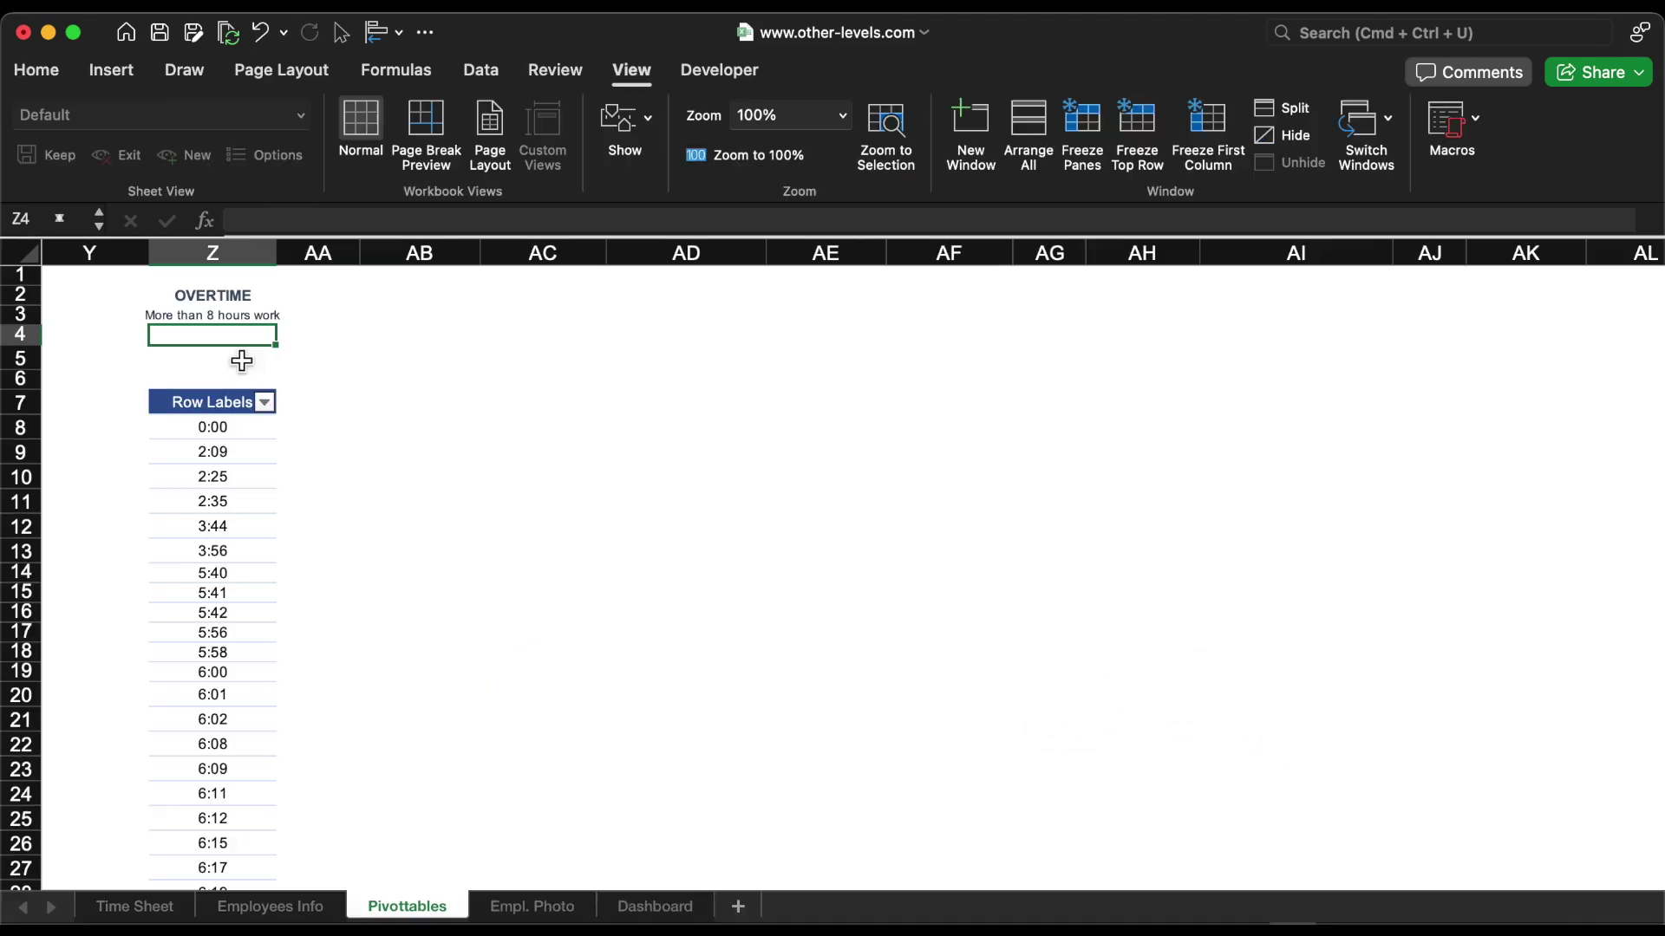
Step: Begin the overtime formula in Z4 as =SUMPRODUCT(Z8:Z20000-TIME(8,0,0))
{"action": "type", "text": "="}
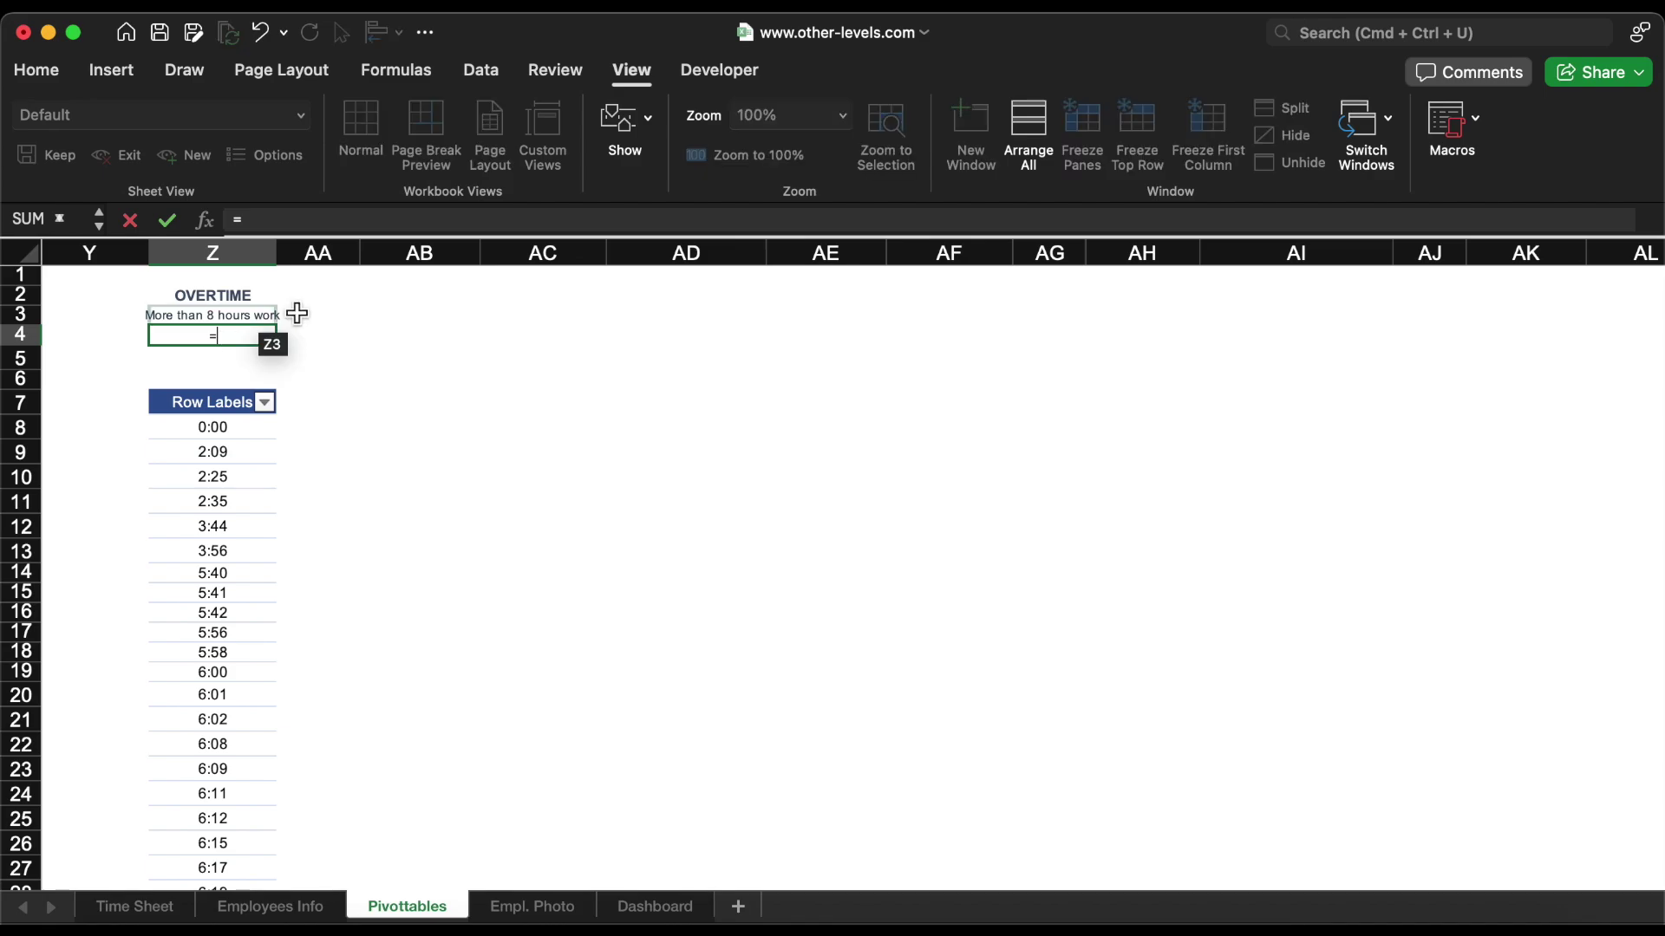
{"action": "type", "text": "sum"}
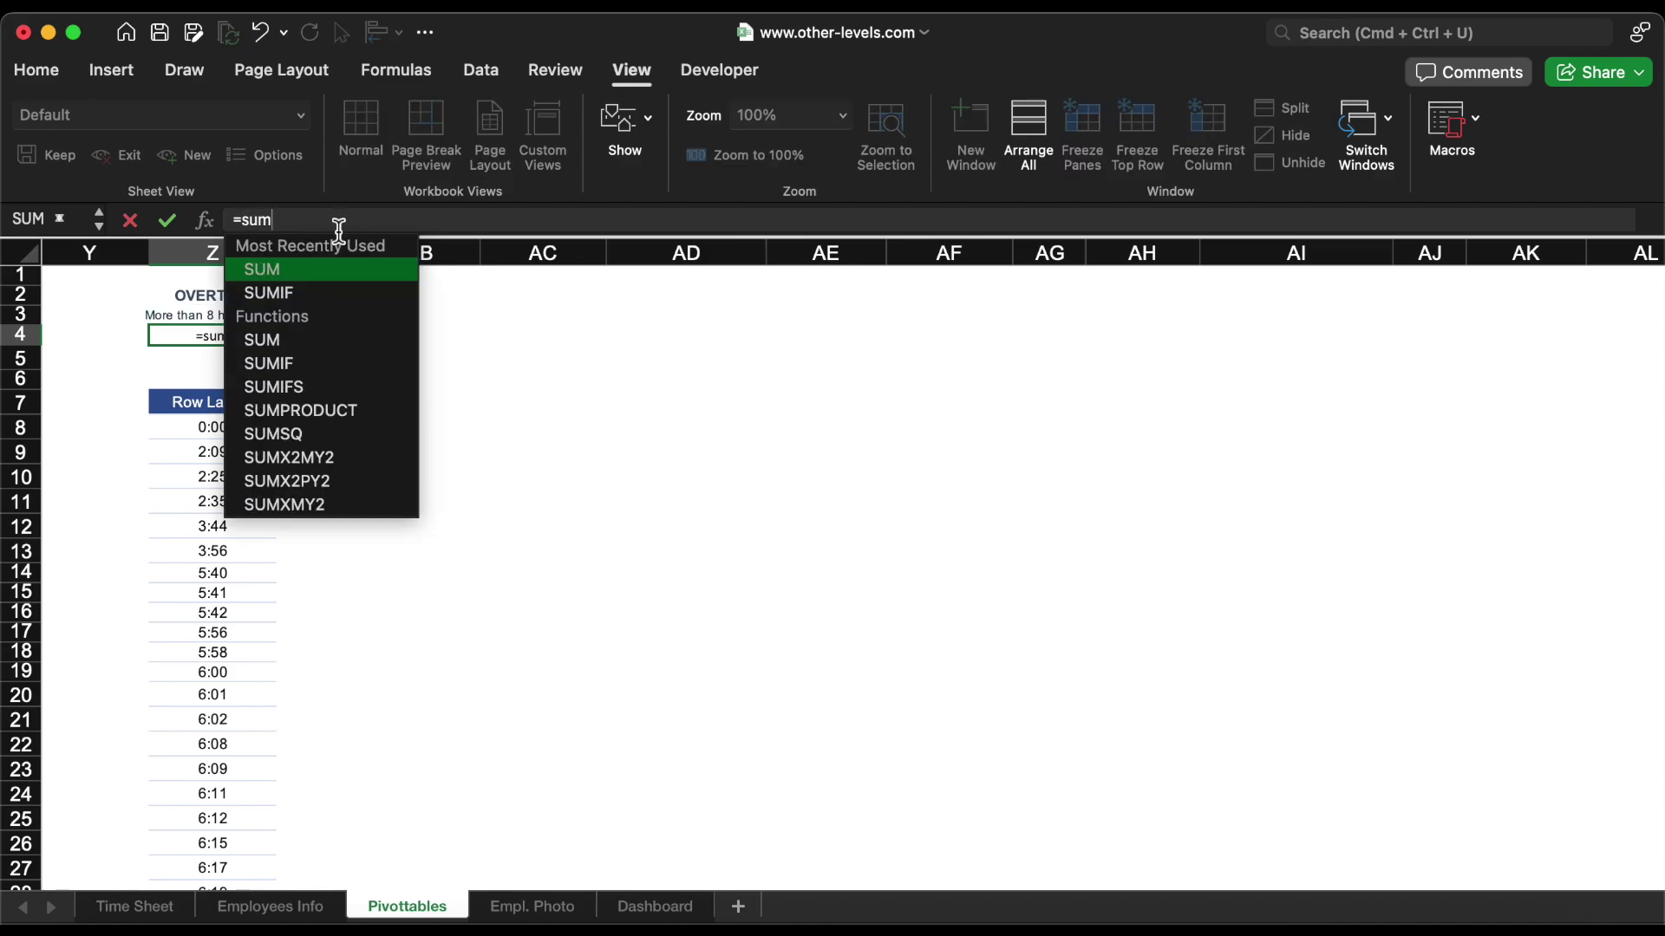
{"action": "double_click", "coordinate": [335, 406]}
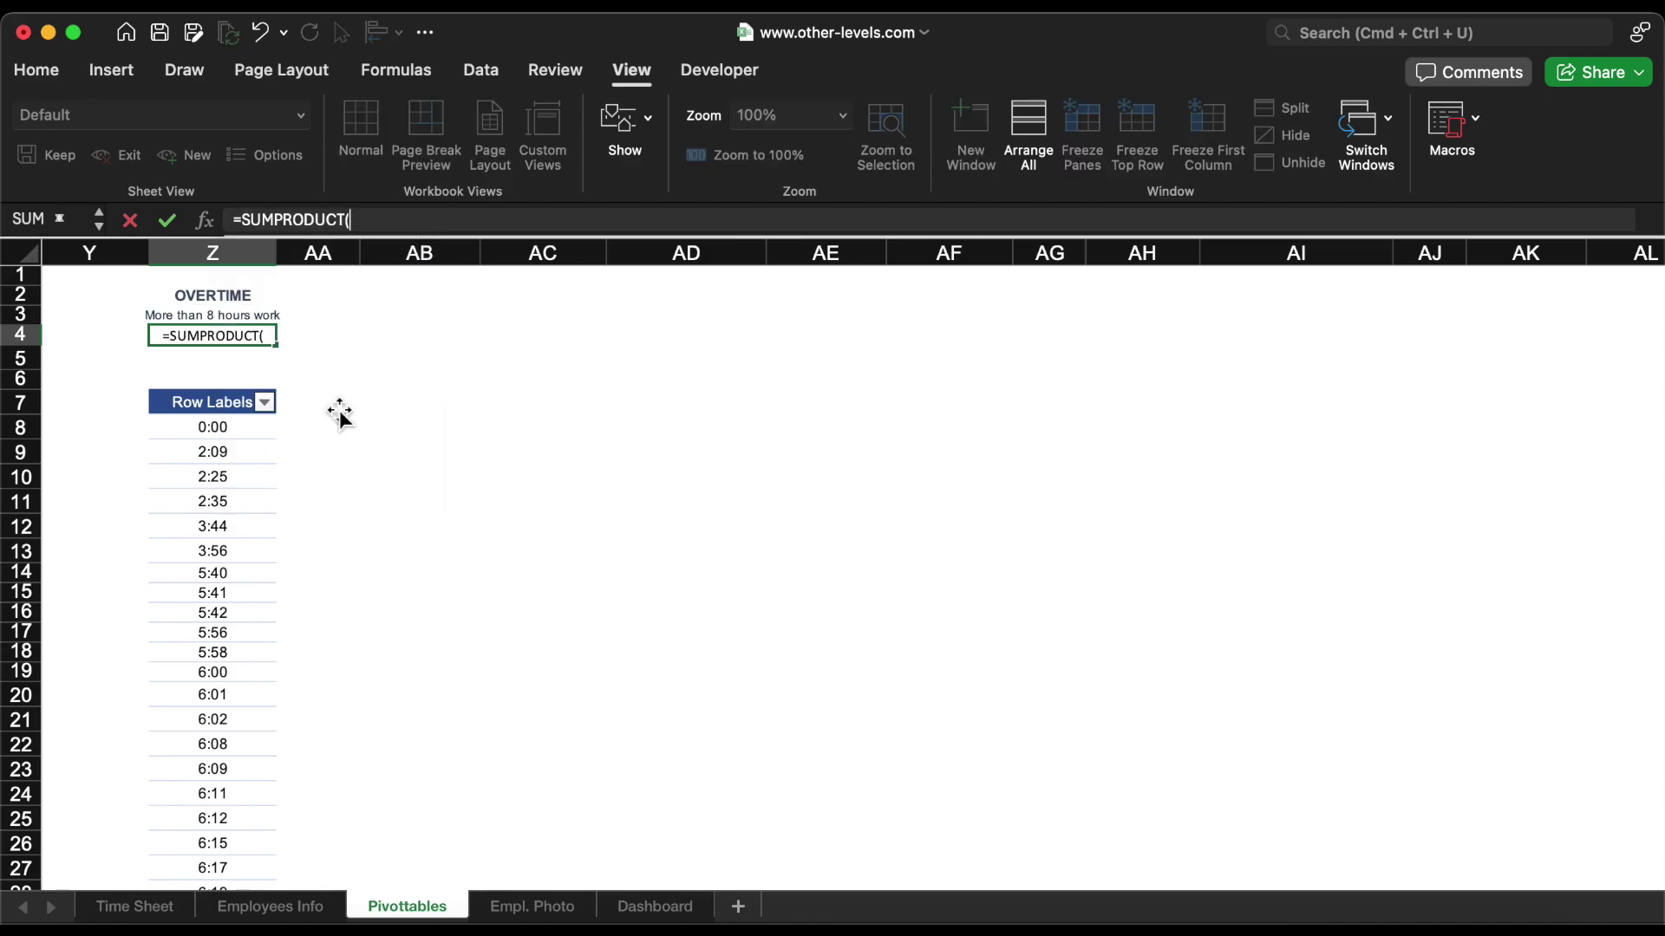
{"action": "left_click", "coordinate": [261, 427]}
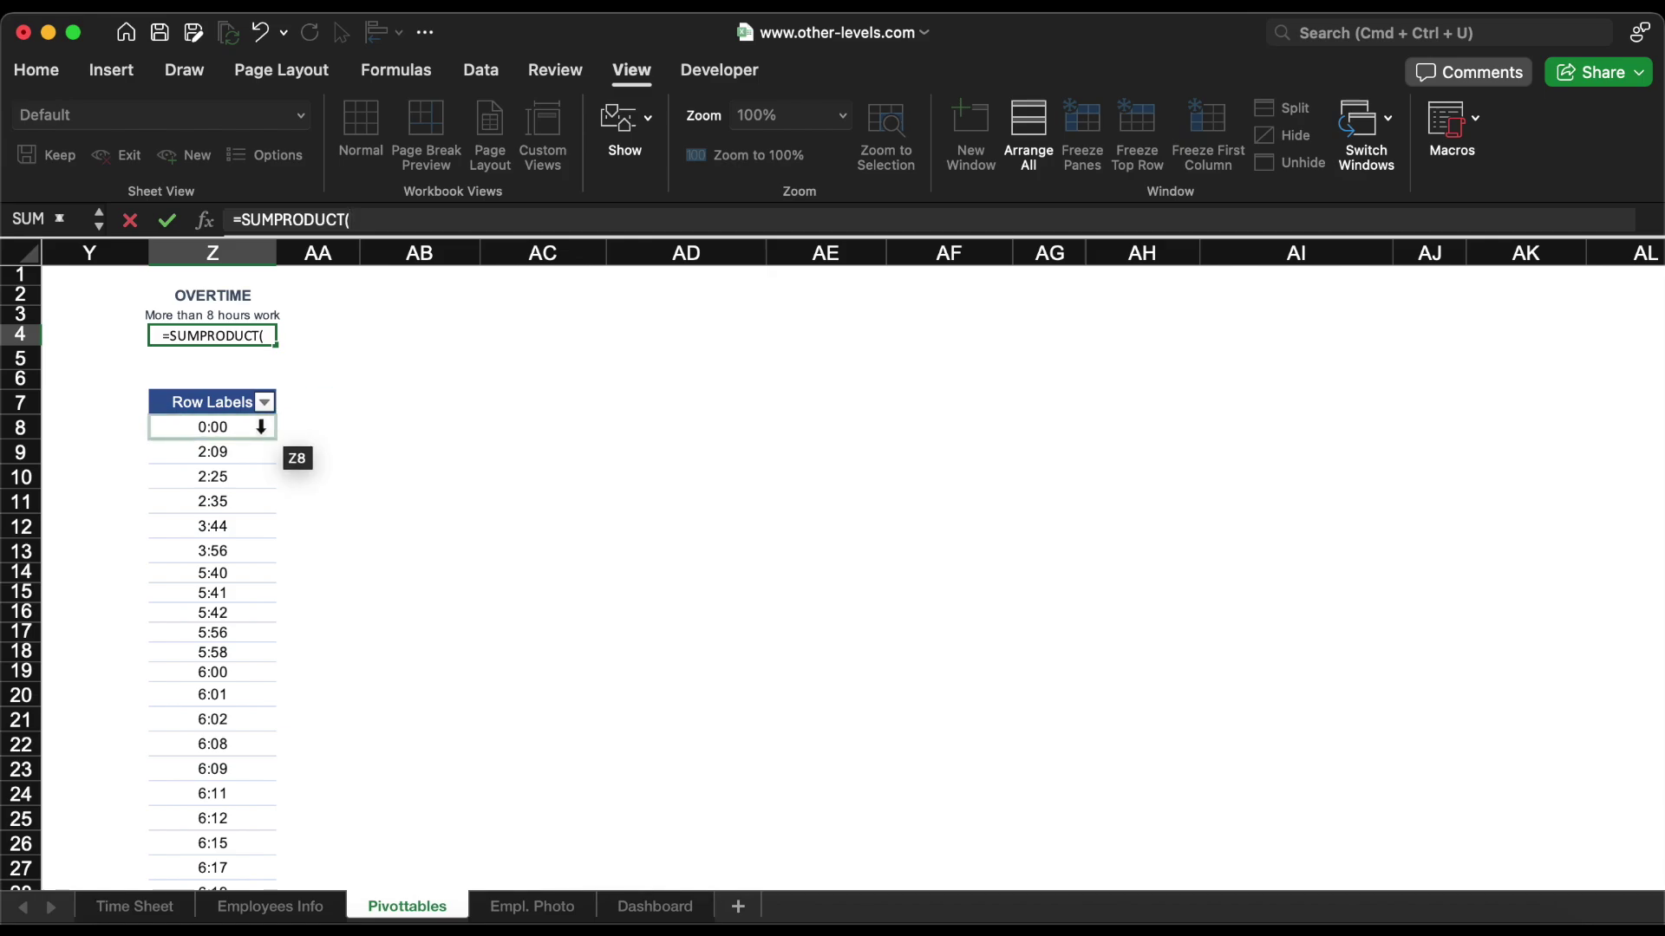
{"action": "type", "text": ":Z"}
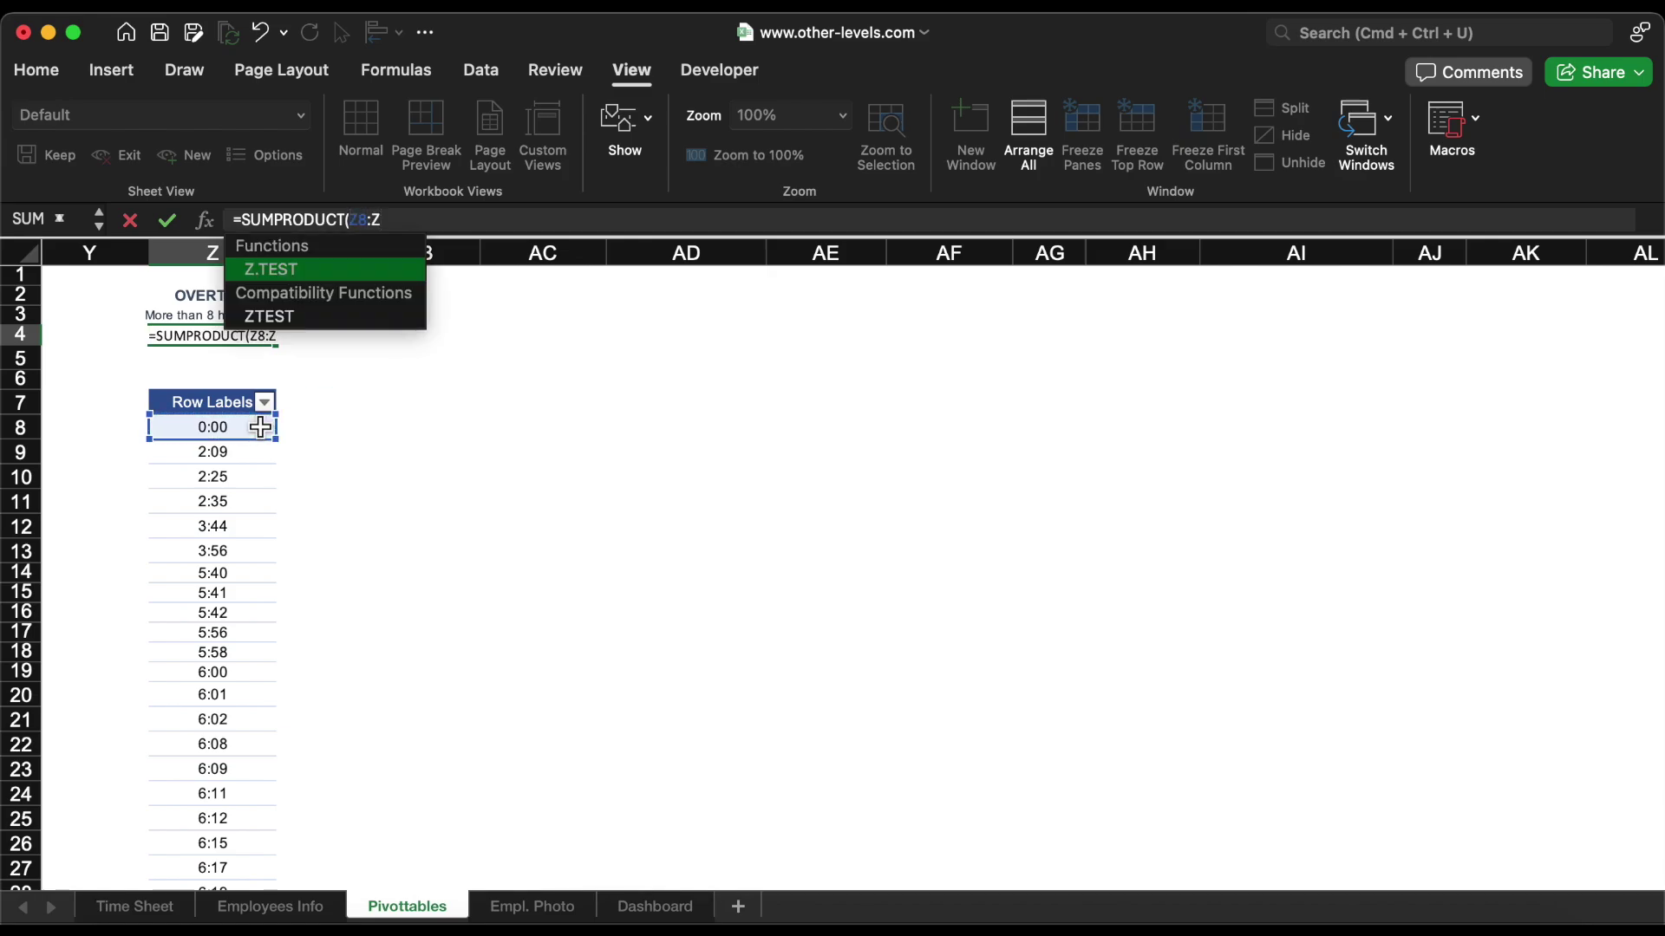
{"action": "type", "text": "20000"}
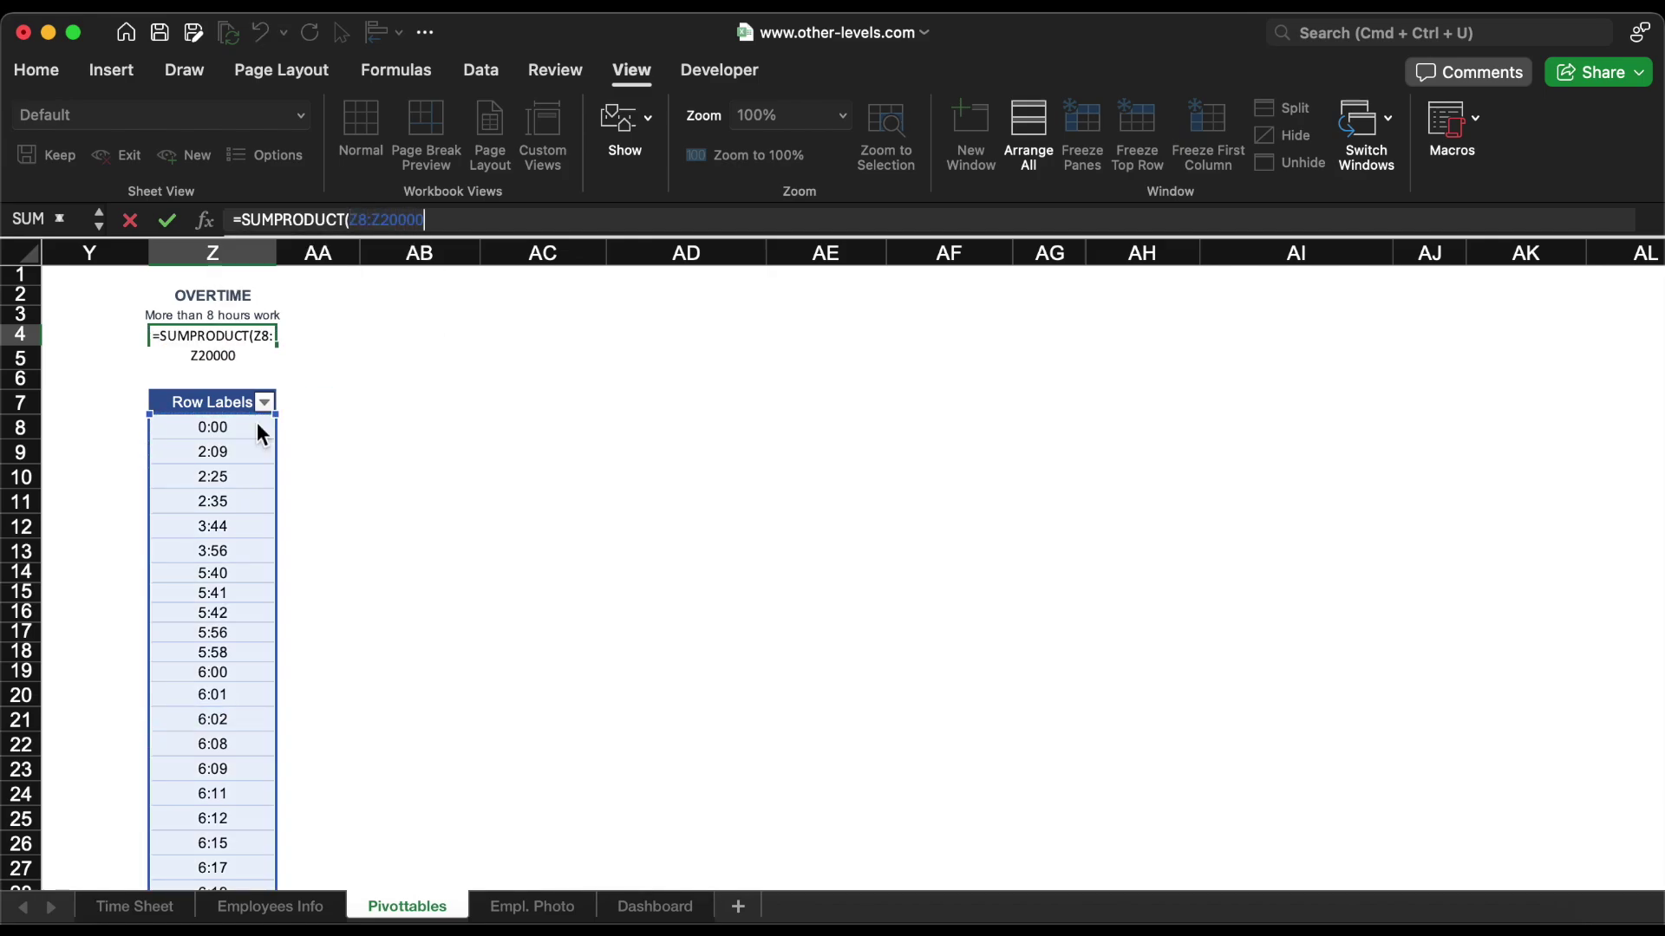
{"action": "type", "text": "-Ti"}
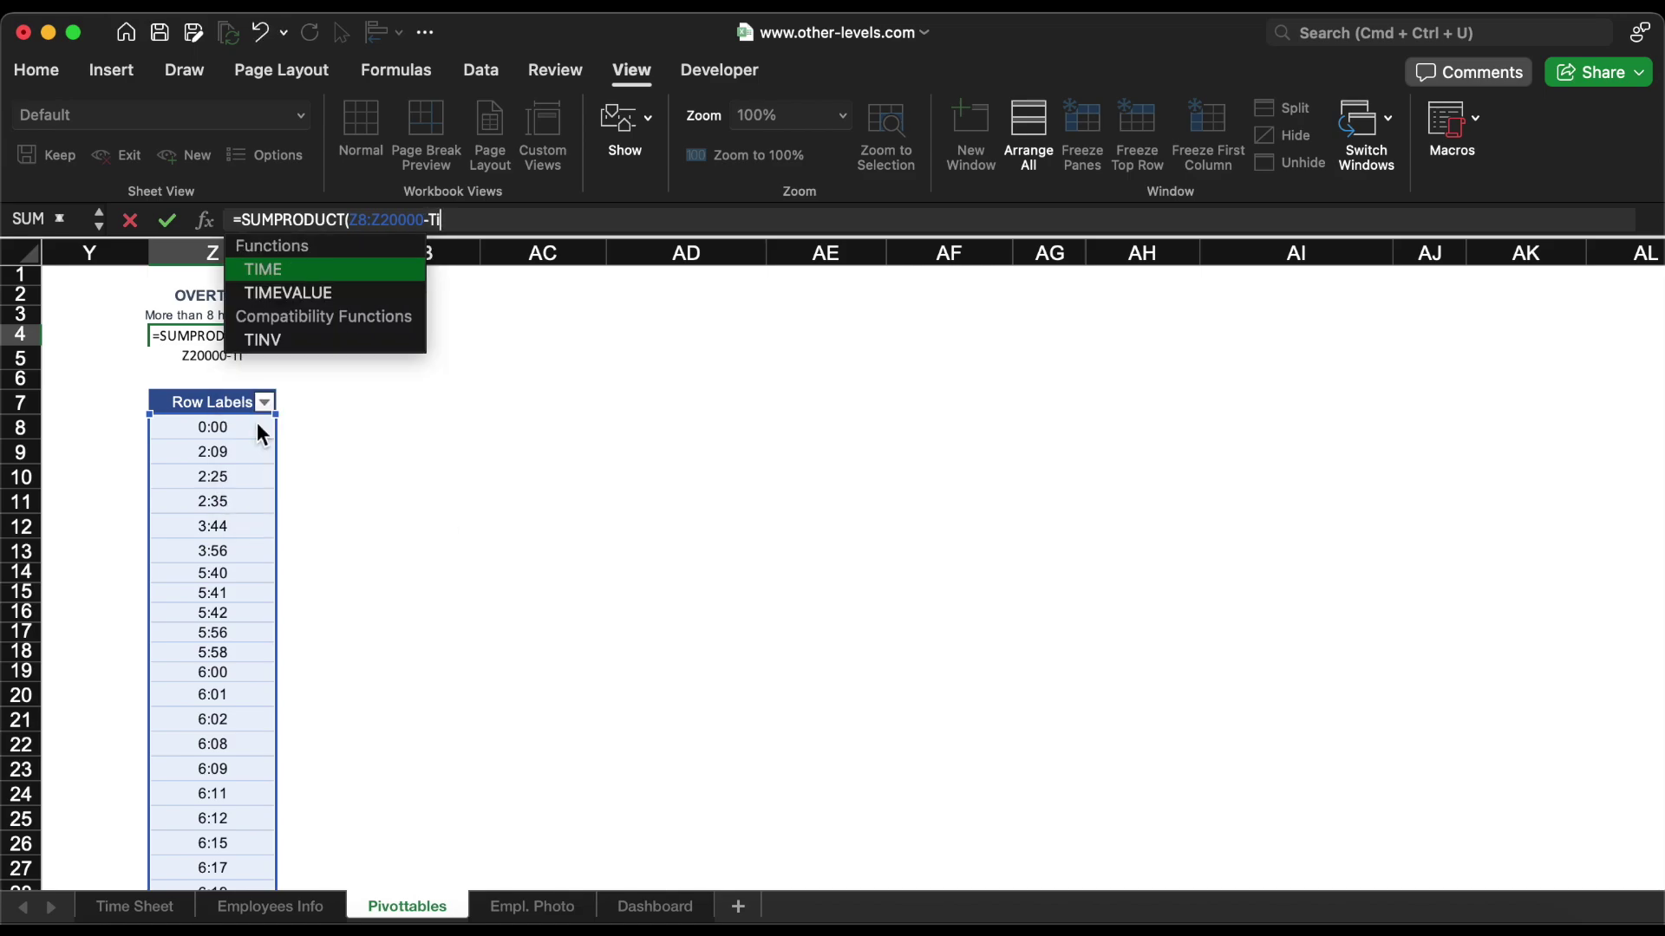
{"action": "type", "text": "m"}
{"action": "double_click", "coordinate": [309, 273]}
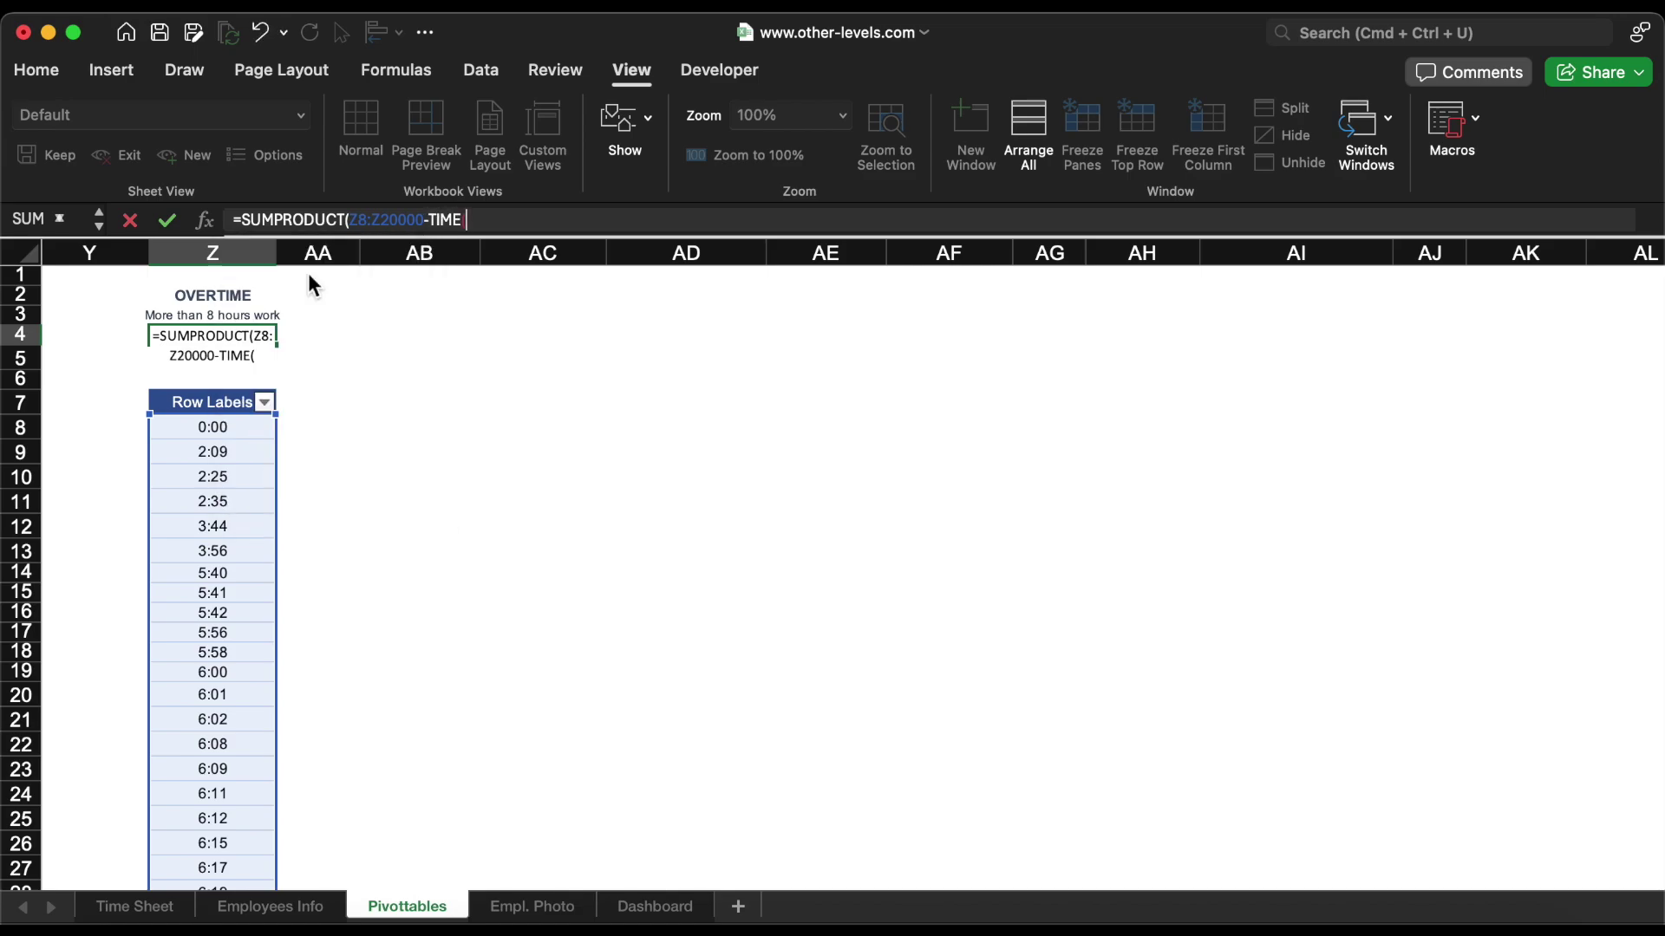
{"action": "type", "text": "8,0,0"}
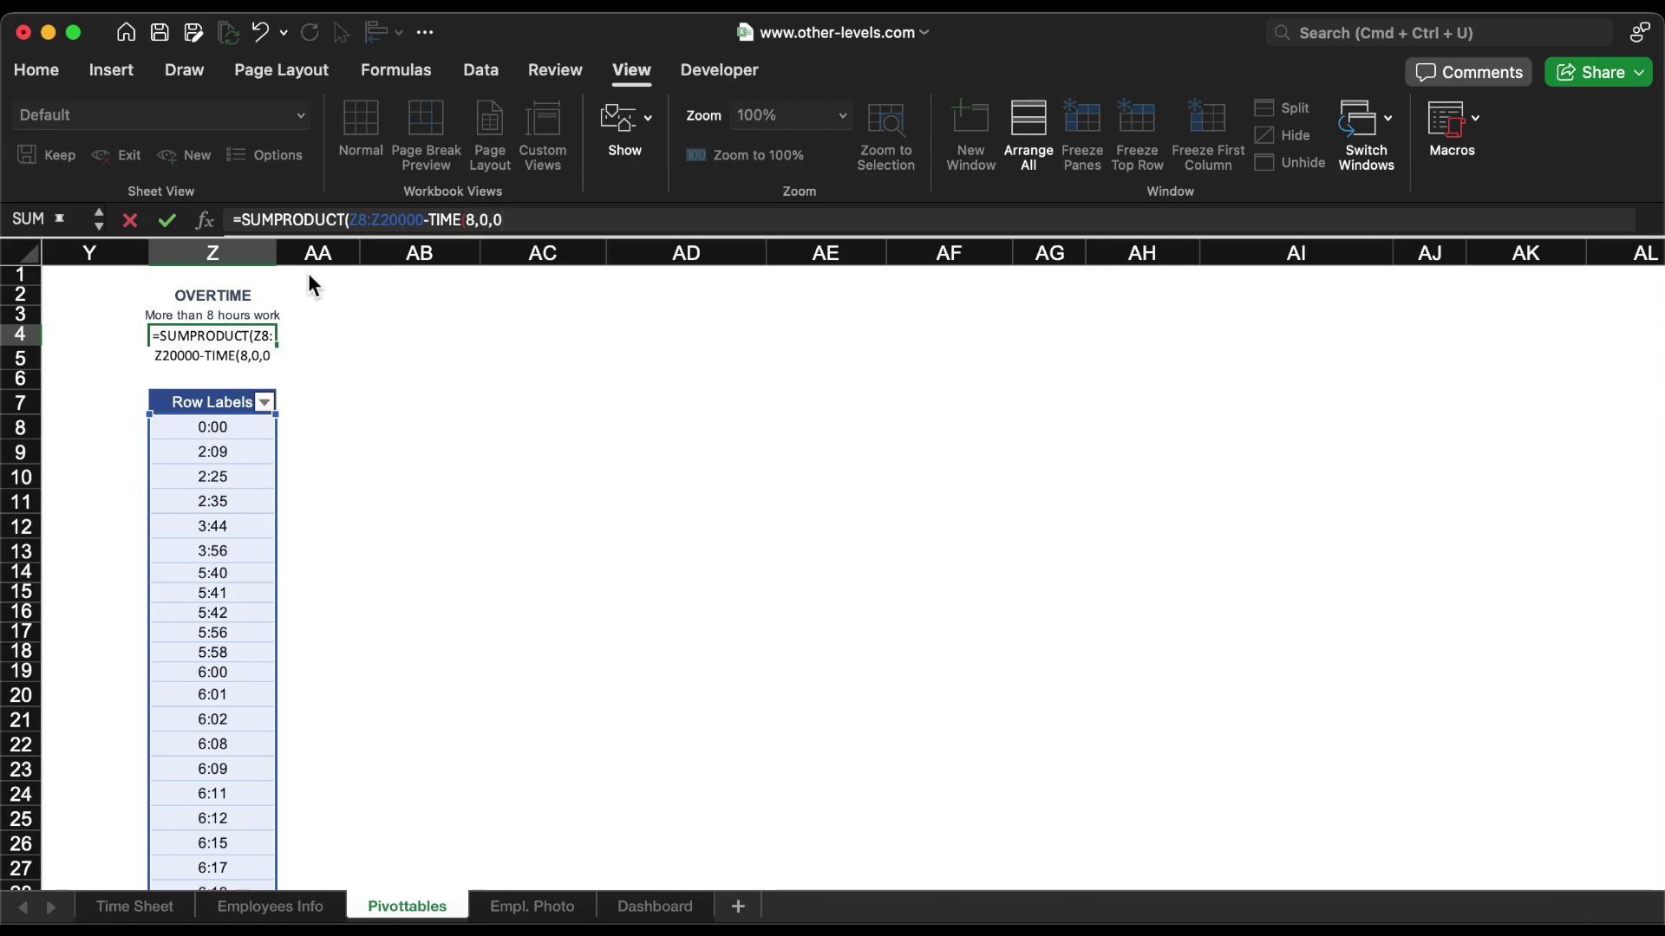
{"action": "type", "text": "))"}
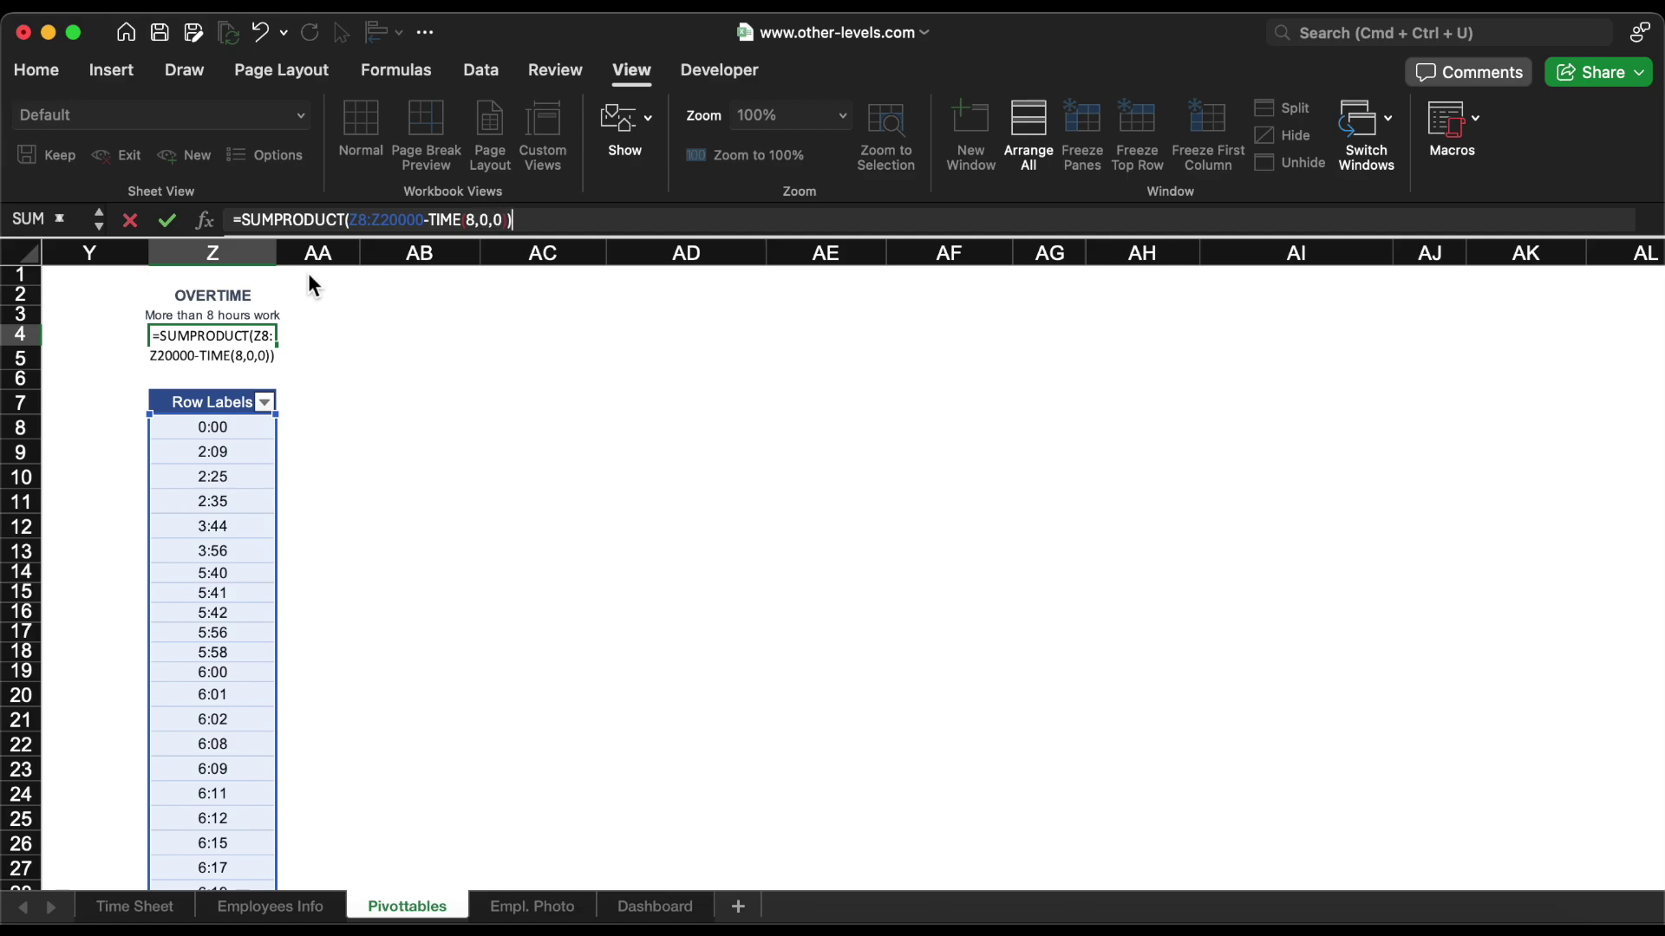
Step: Complete the Z4 overtime formula as =SUMPRODUCT((Z8:Z888-TIME(8,0,0))*(Z8:Z888>TIME(8,0,0)))
{"action": "type", "text": "*"}
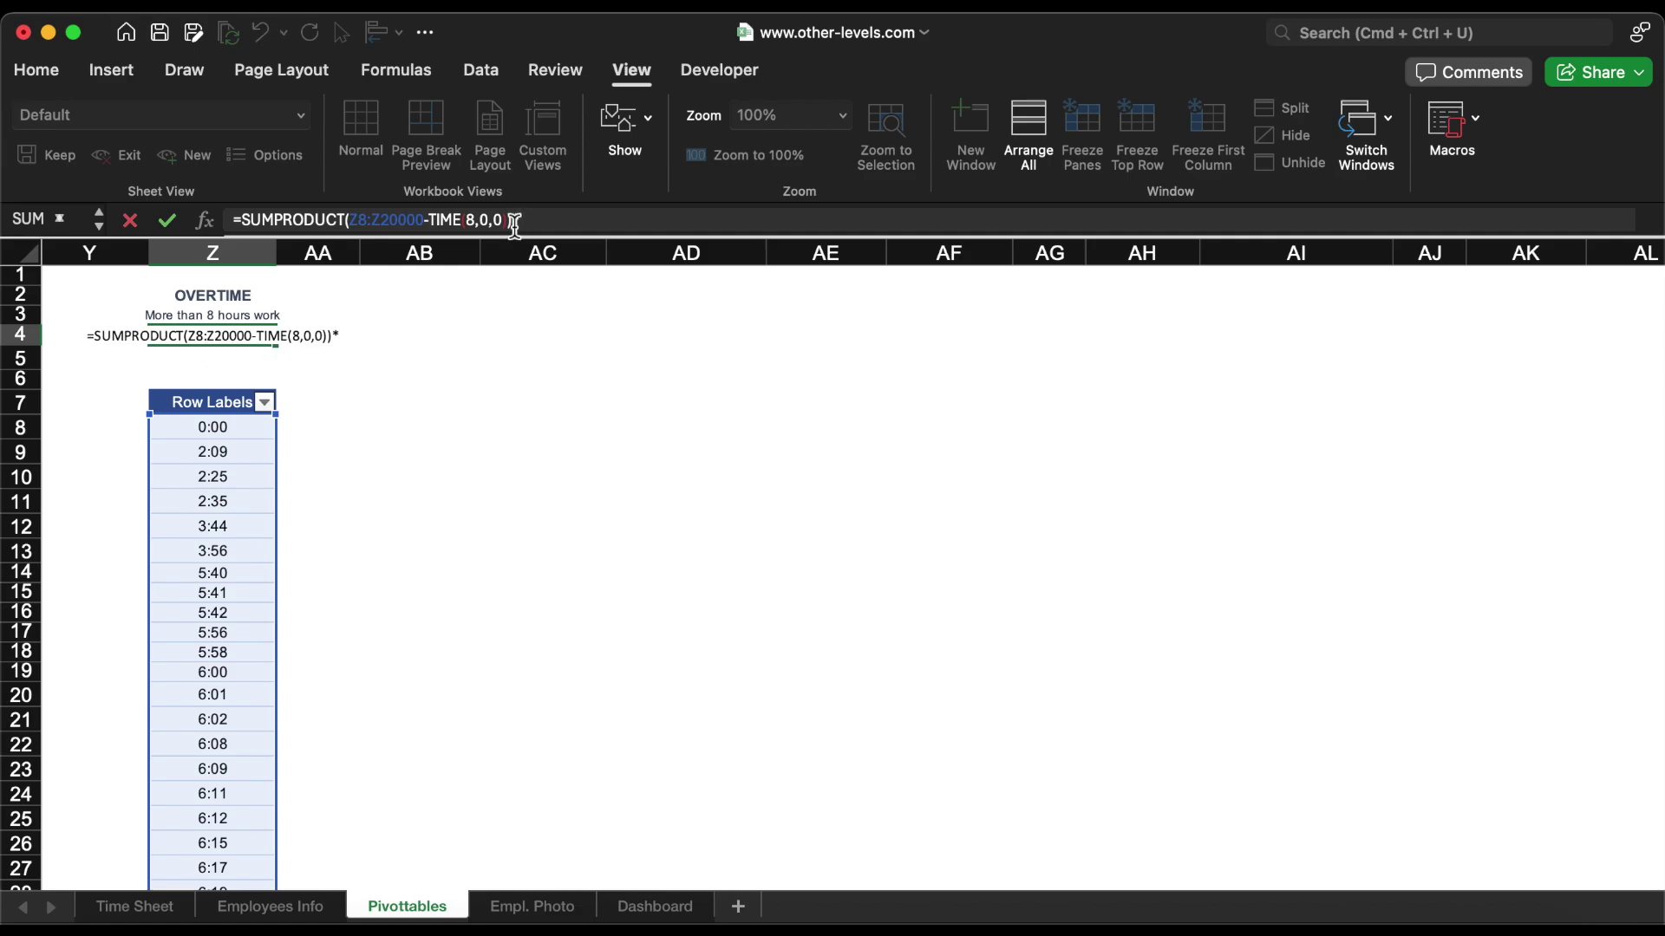
{"action": "left_click_drag", "start_coordinate": [507, 220], "coordinate": [348, 220]}
{"action": "key", "text": "super+c"}
{"action": "left_click", "coordinate": [551, 222]}
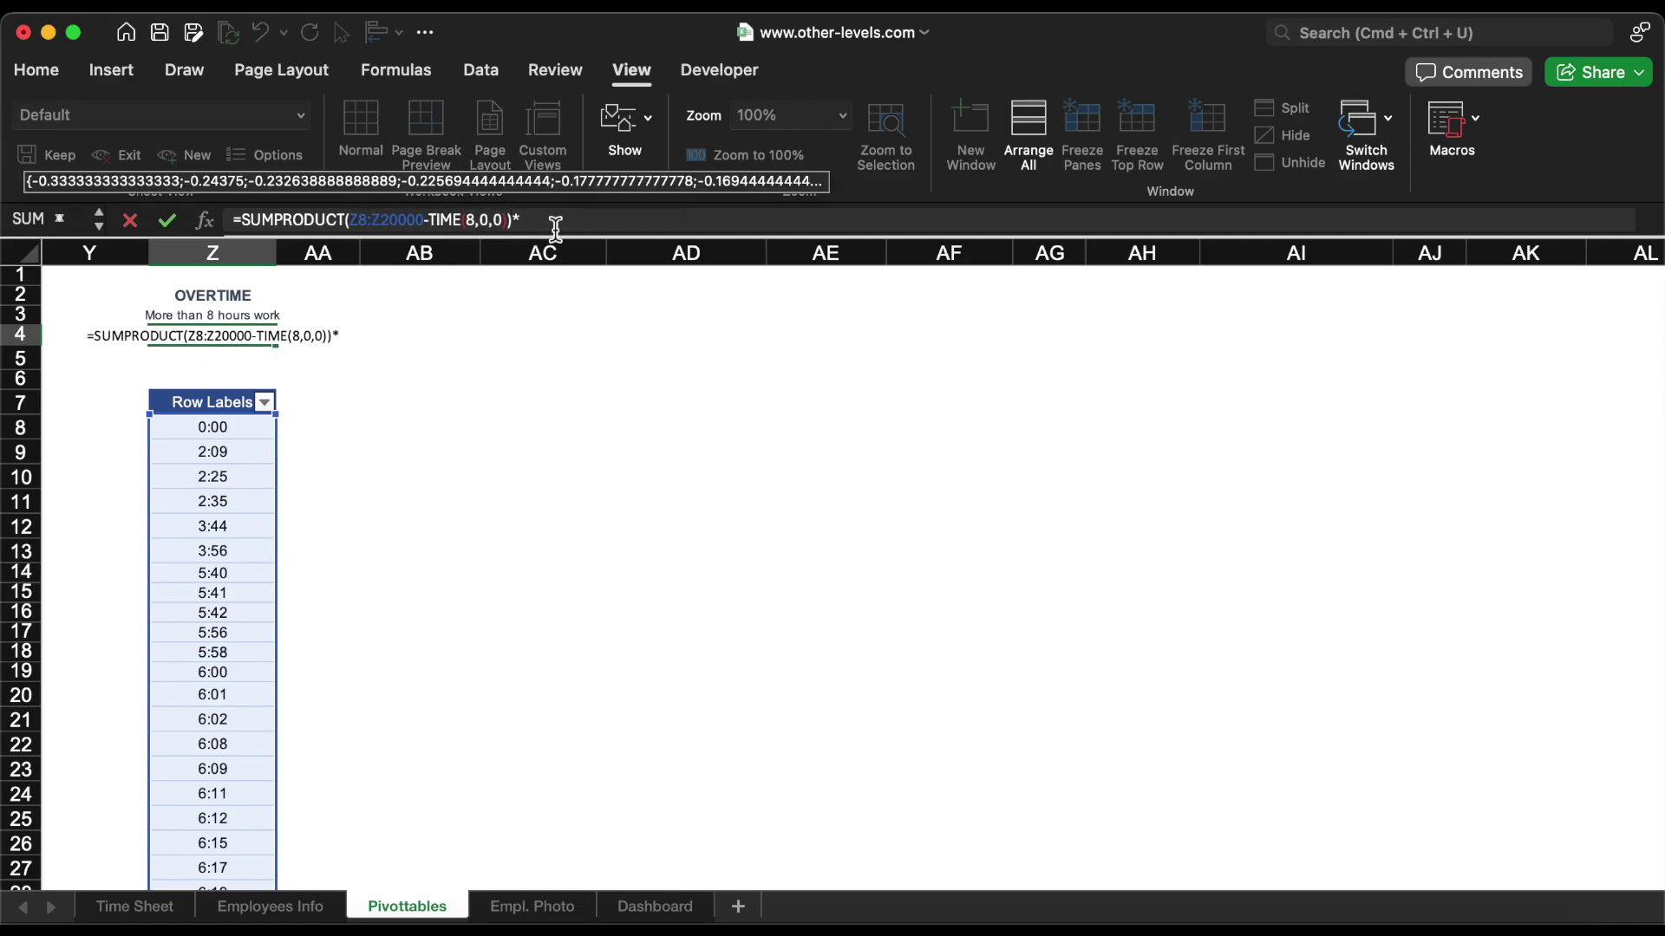
{"action": "type", "text": "("}
{"action": "key", "text": "super+v"}
{"action": "type", "text": ")"}
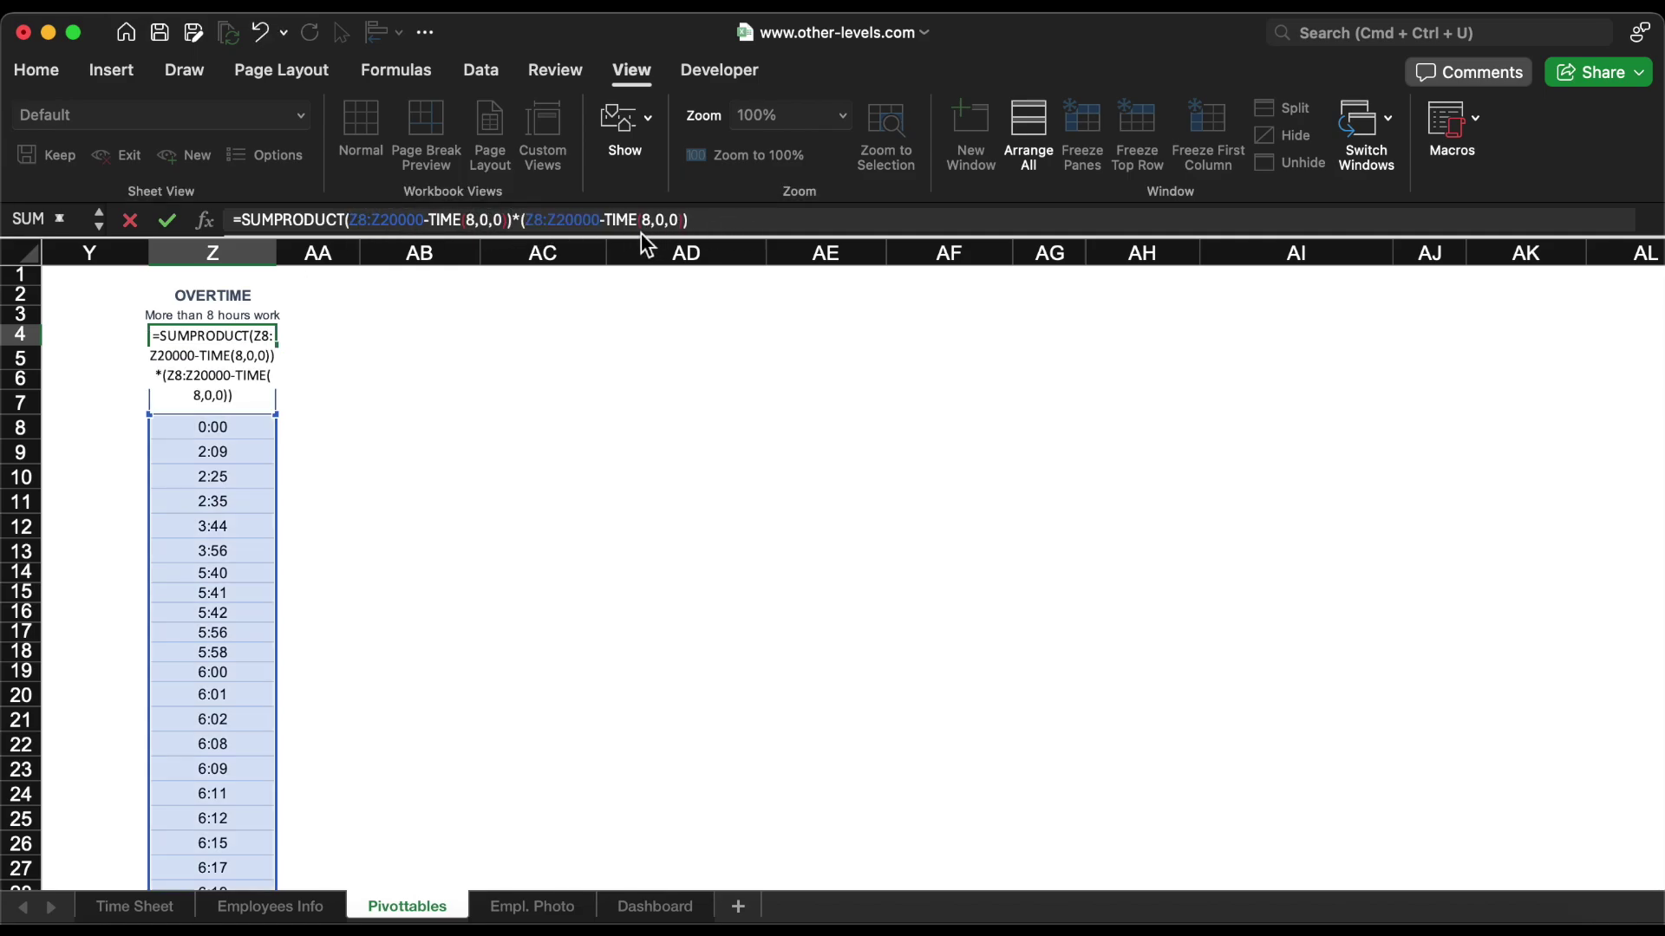
{"action": "left_click", "coordinate": [609, 220]}
{"action": "key", "text": "BackSpace"}
{"action": "type", "text": ">"}
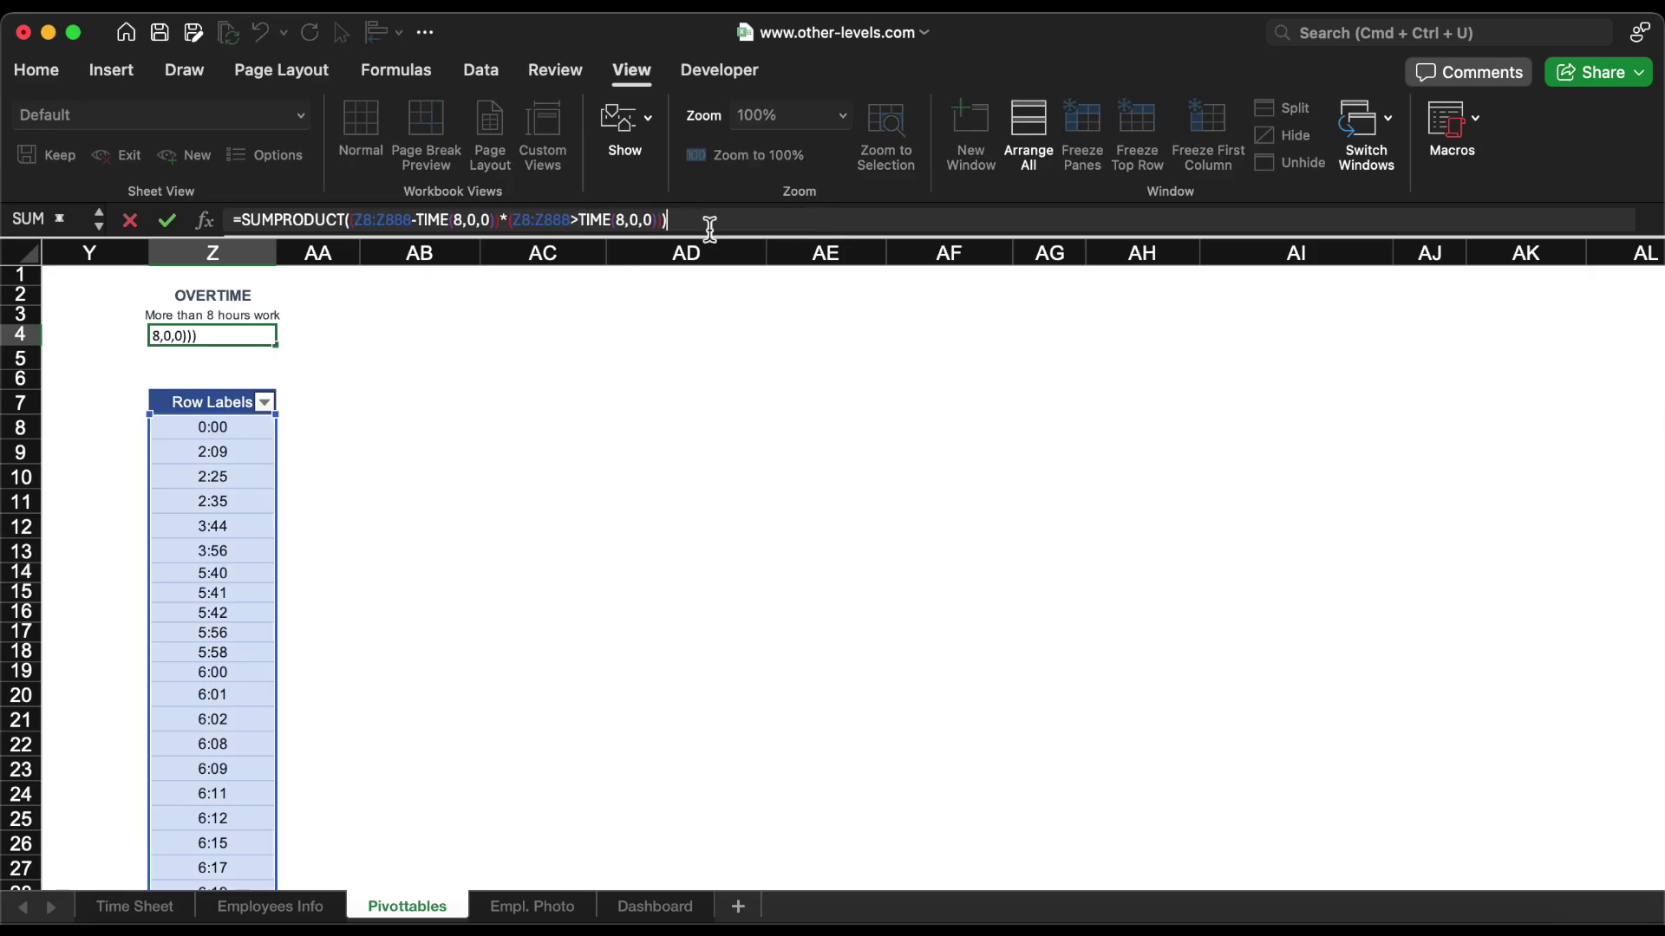
{"action": "key", "text": "Return"}
Step: Copy the time formatting from Z9 onto the overtime total in Z4 with Format Painter
{"action": "left_click", "coordinate": [235, 453]}
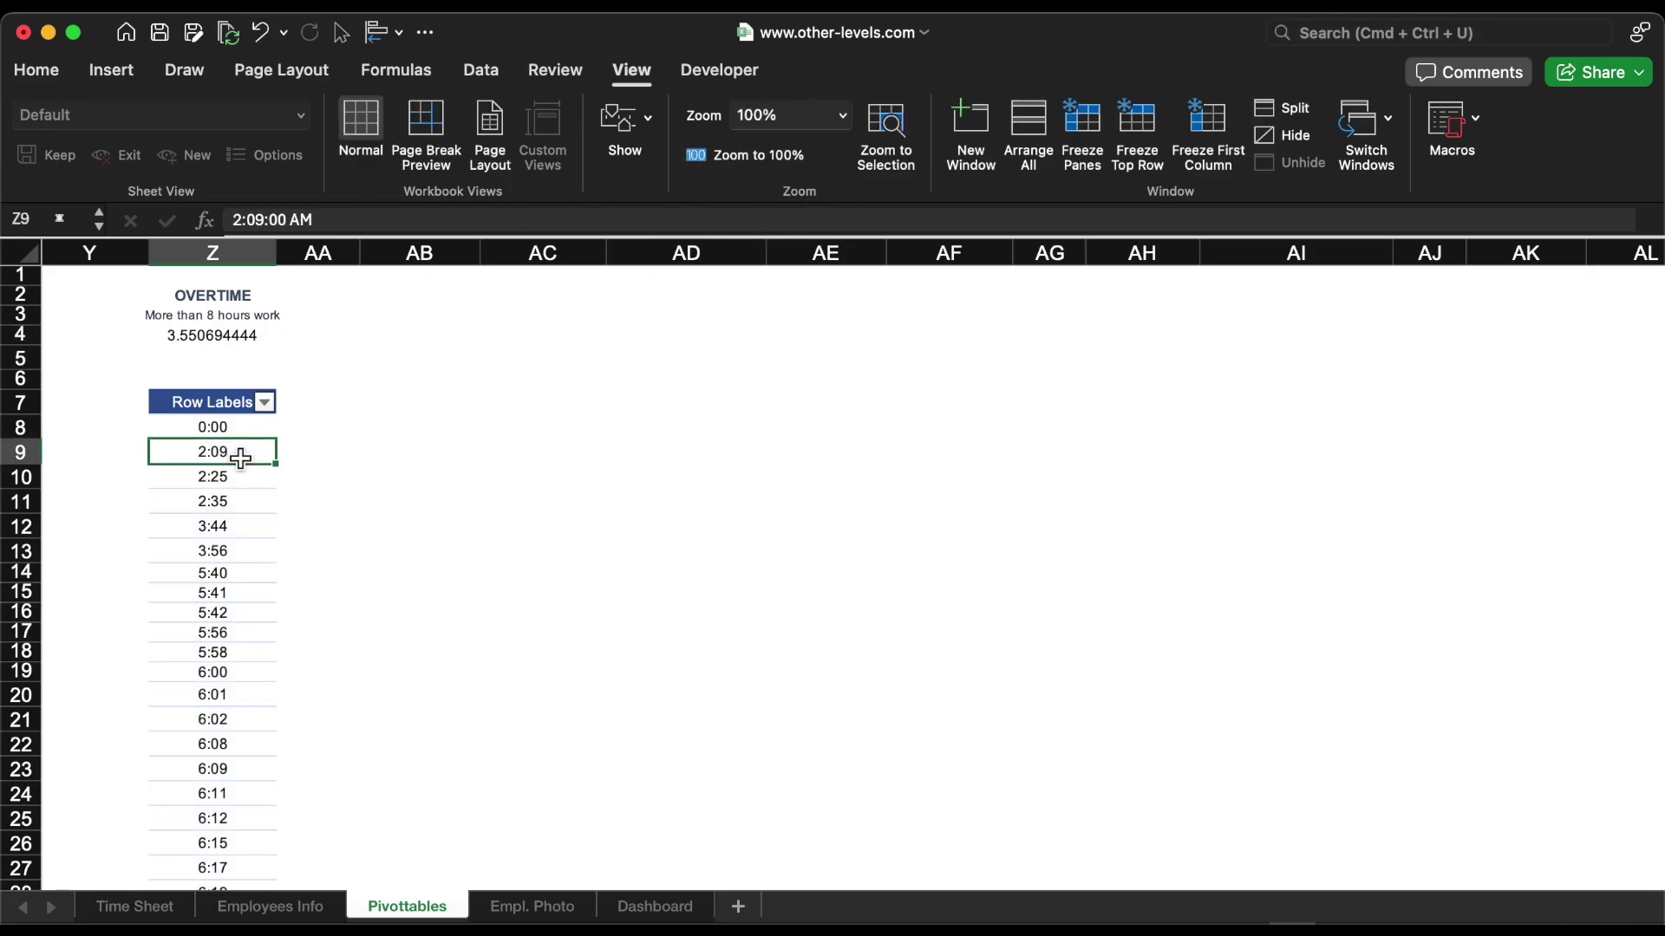
{"action": "left_click", "coordinate": [58, 78]}
{"action": "left_click", "coordinate": [87, 162]}
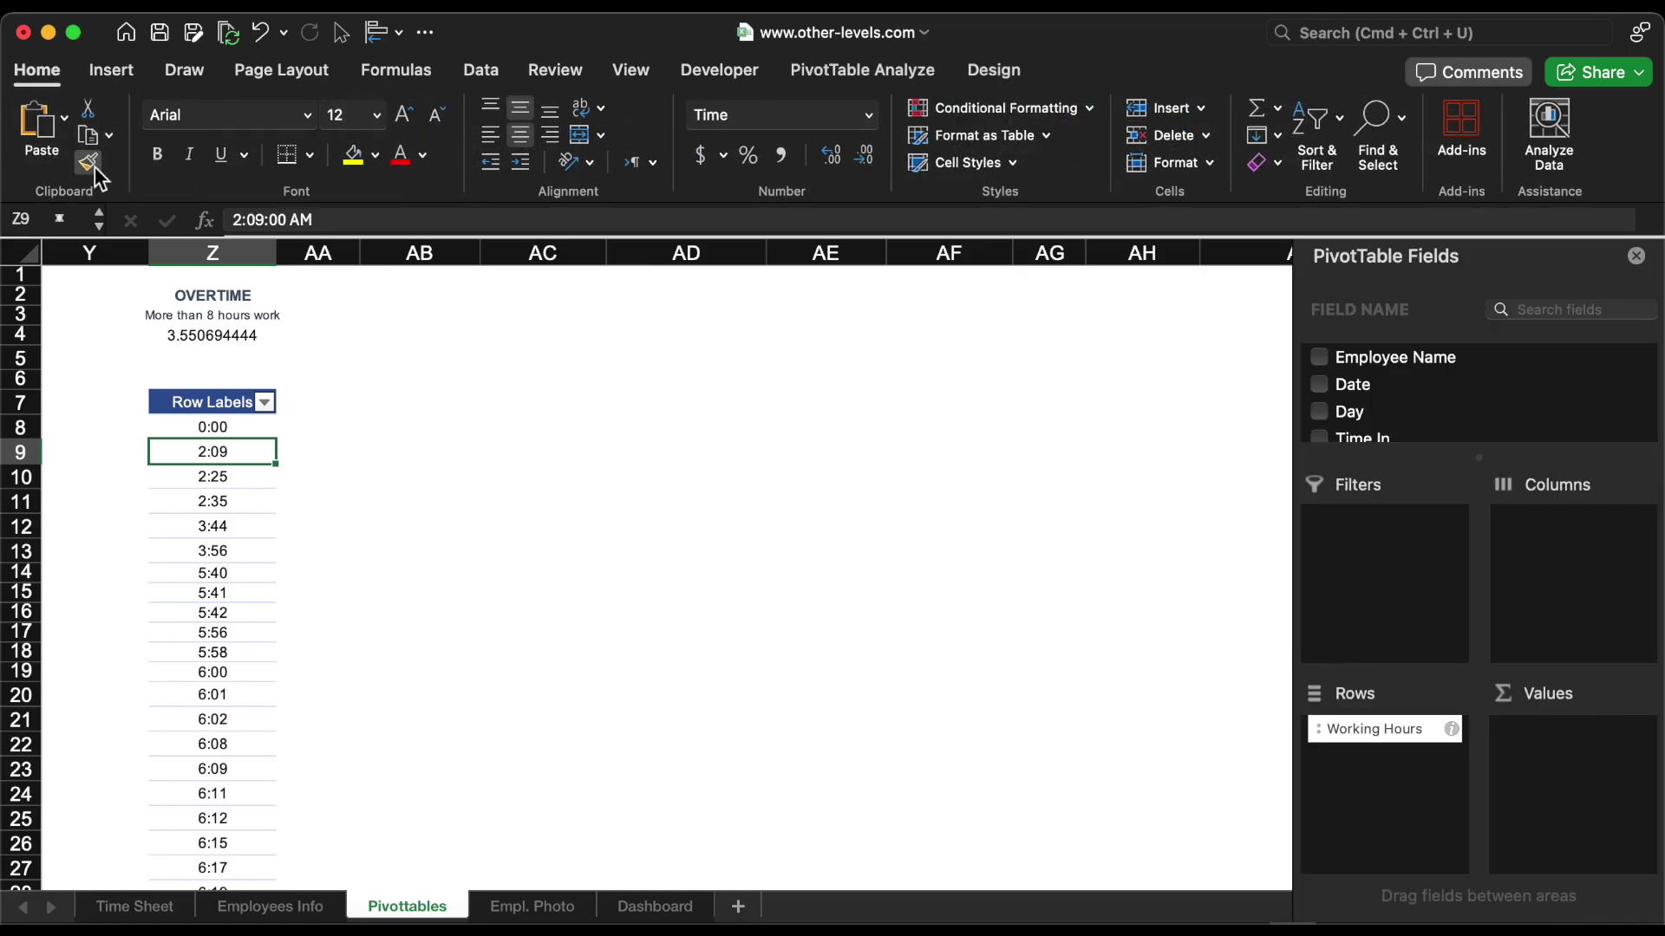
{"action": "left_click", "coordinate": [224, 344]}
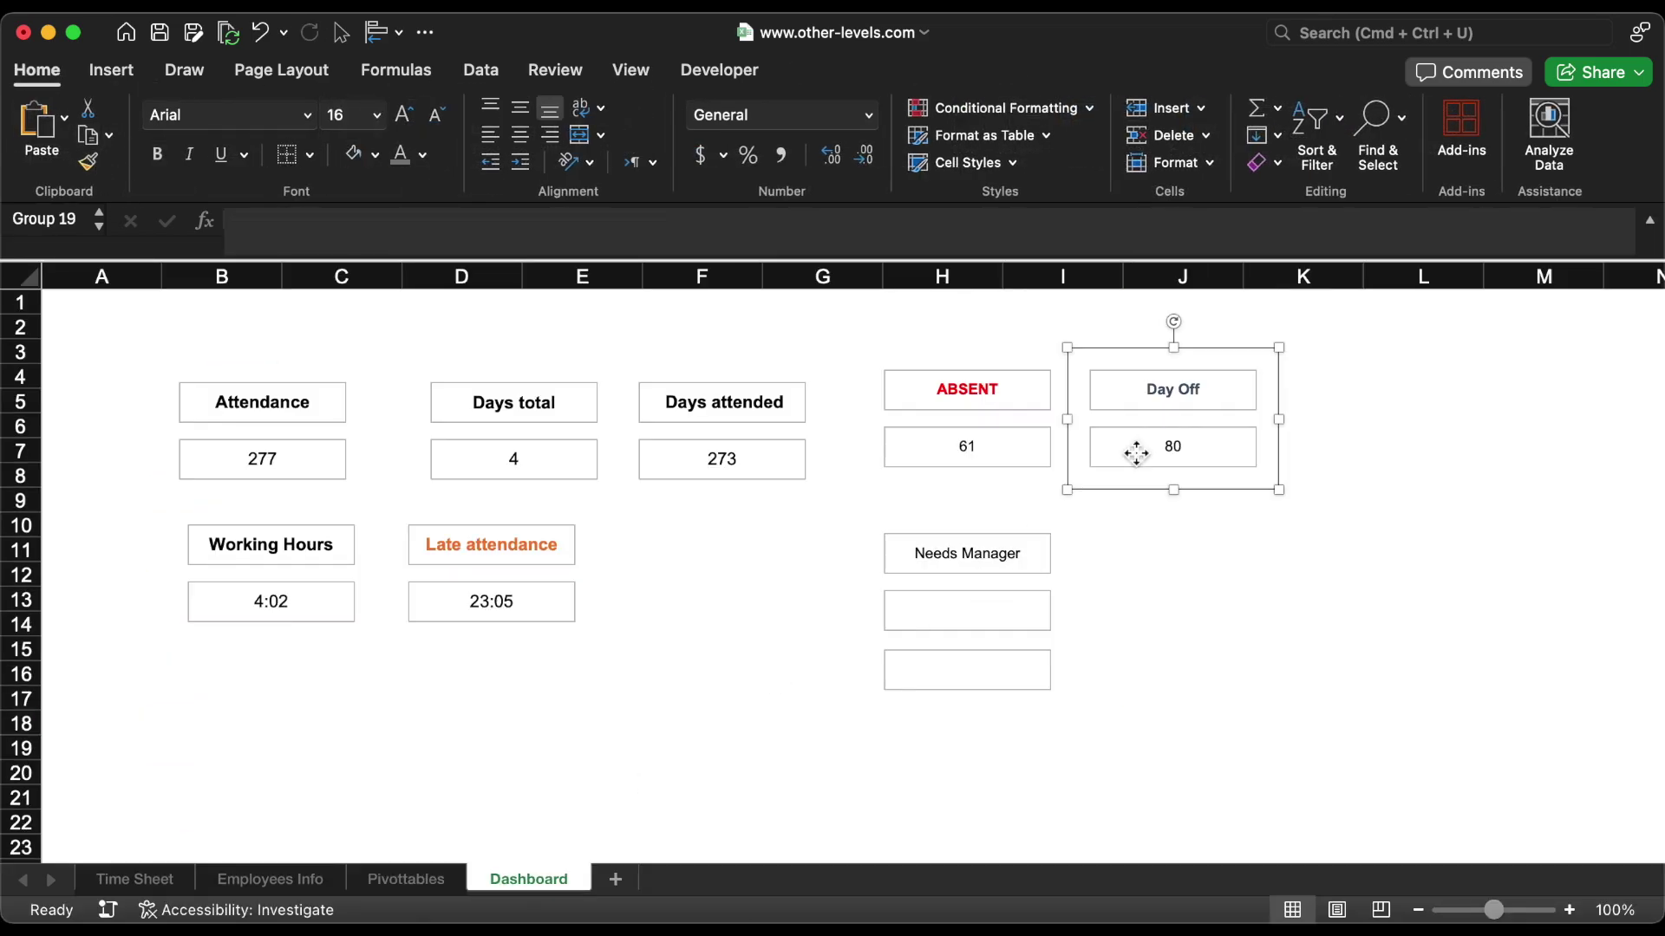
Step: Duplicate the Day Off card below the original on the Dashboard and link the copy's title to the OVERTIME heading in Pivottables AA2
{"action": "left_click_drag", "start_coordinate": [1136, 454], "coordinate": [1214, 616]}
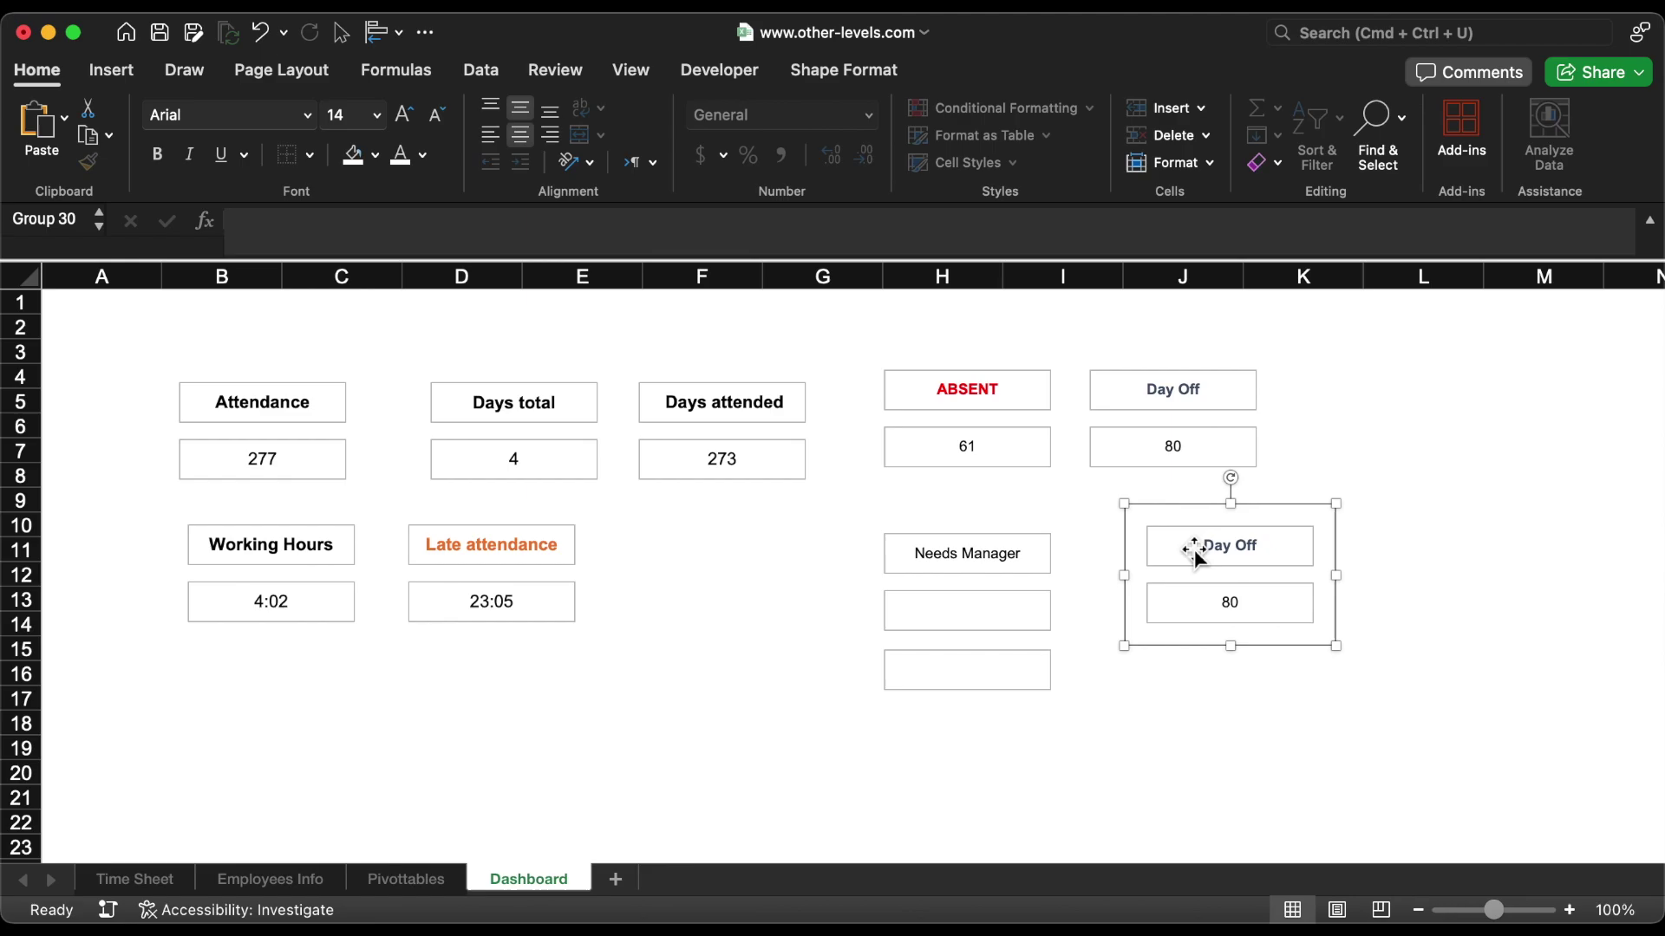
{"action": "left_click", "coordinate": [1182, 546]}
{"action": "triple_click", "coordinate": [420, 224]}
{"action": "type", "text": "="}
{"action": "left_click", "coordinate": [420, 880]}
{"action": "left_click", "coordinate": [353, 357]}
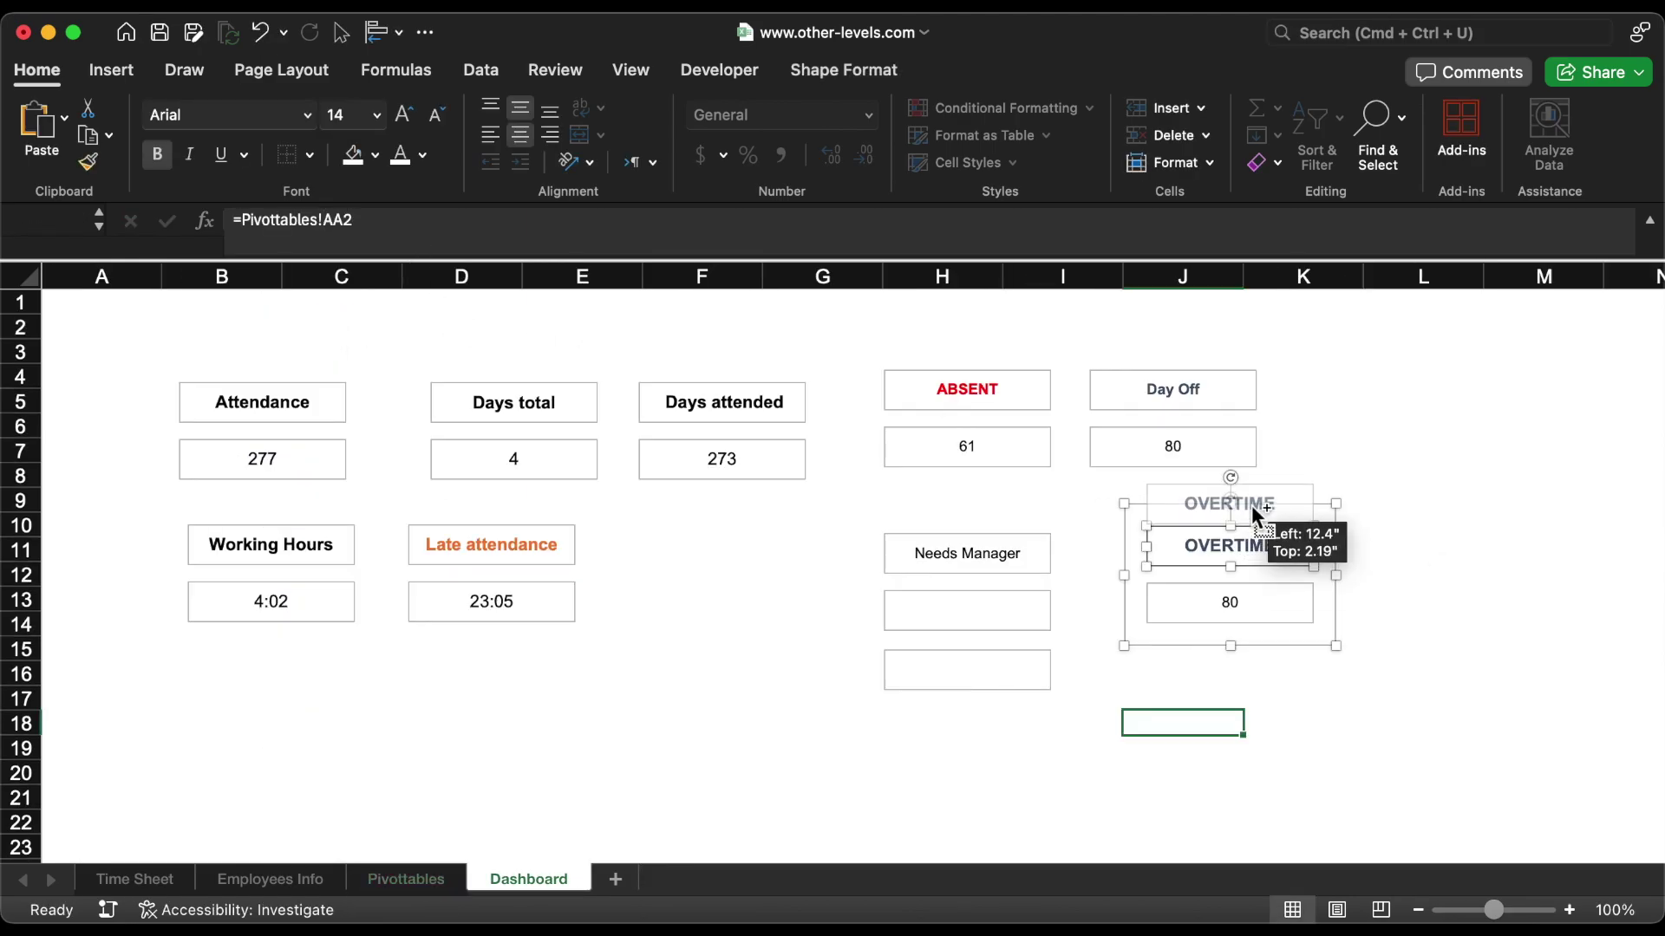
Step: Link the OVERTIME card's value box to the overtime total in Pivottables AA4
{"action": "left_click", "coordinate": [1230, 602]}
{"action": "triple_click", "coordinate": [557, 224]}
{"action": "type", "text": "=Pivottables!"}
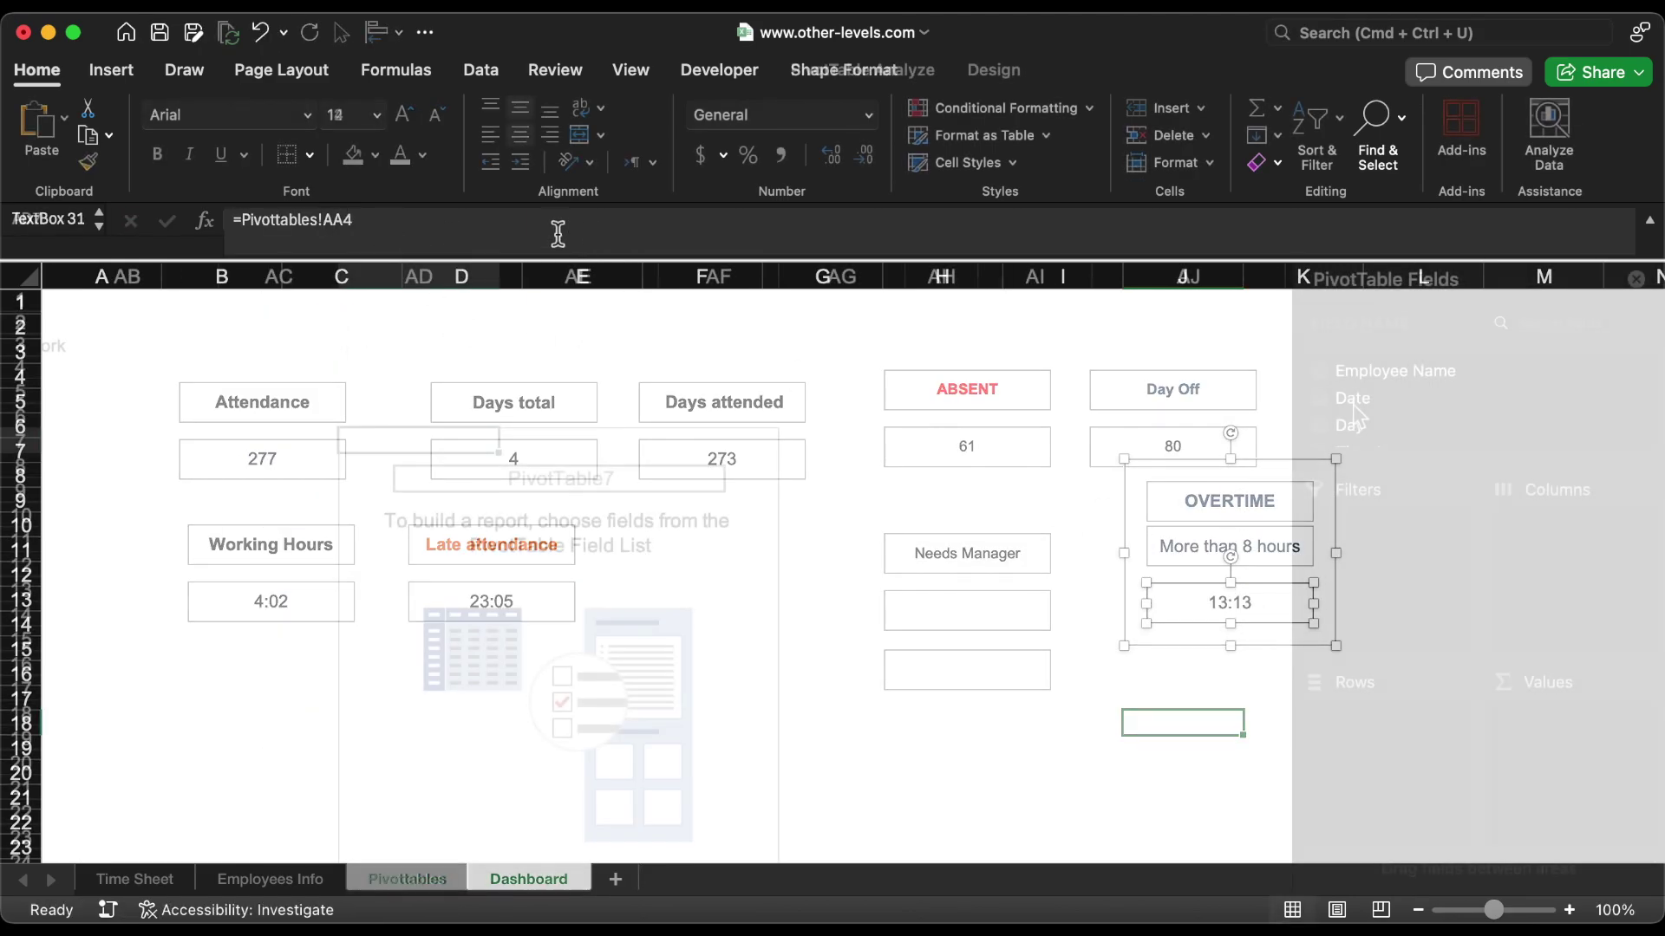
Step: Fill the new pivot table at AD7 with Date grouped by months only as rows and Working Hours as values
{"action": "left_click_drag", "start_coordinate": [1353, 399], "coordinate": [1070, 742]}
{"action": "left_click_drag", "start_coordinate": [1373, 751], "coordinate": [1023, 699]}
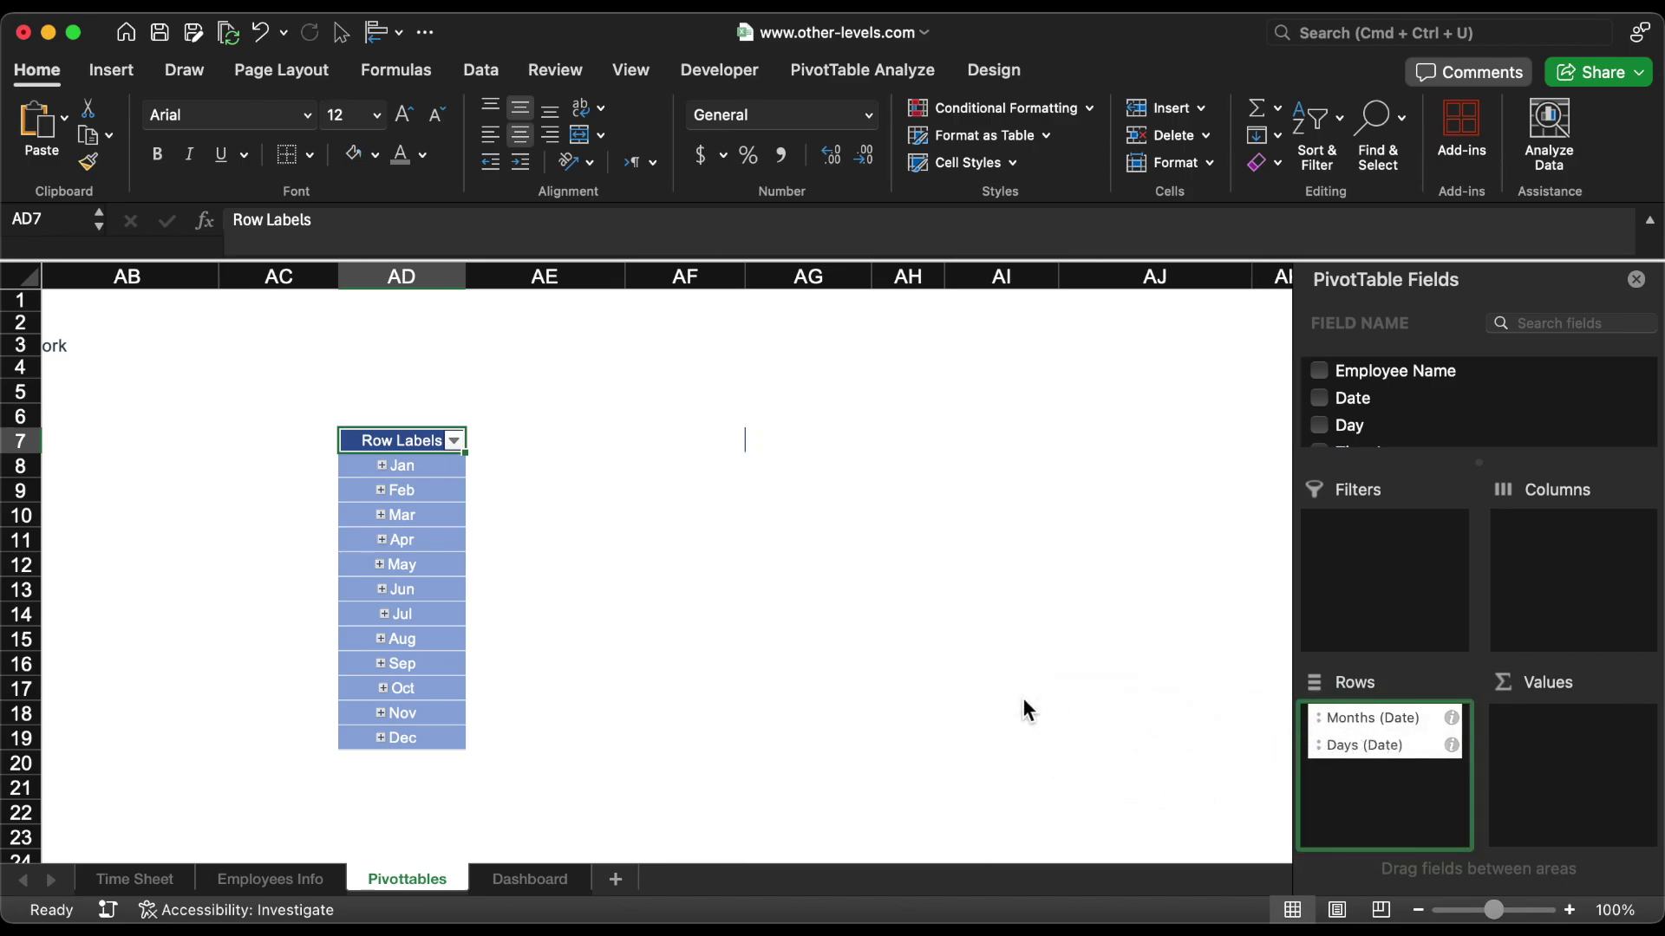
{"action": "scroll", "coordinate": [1404, 408], "scroll_direction": "down", "scroll_amount": 5}
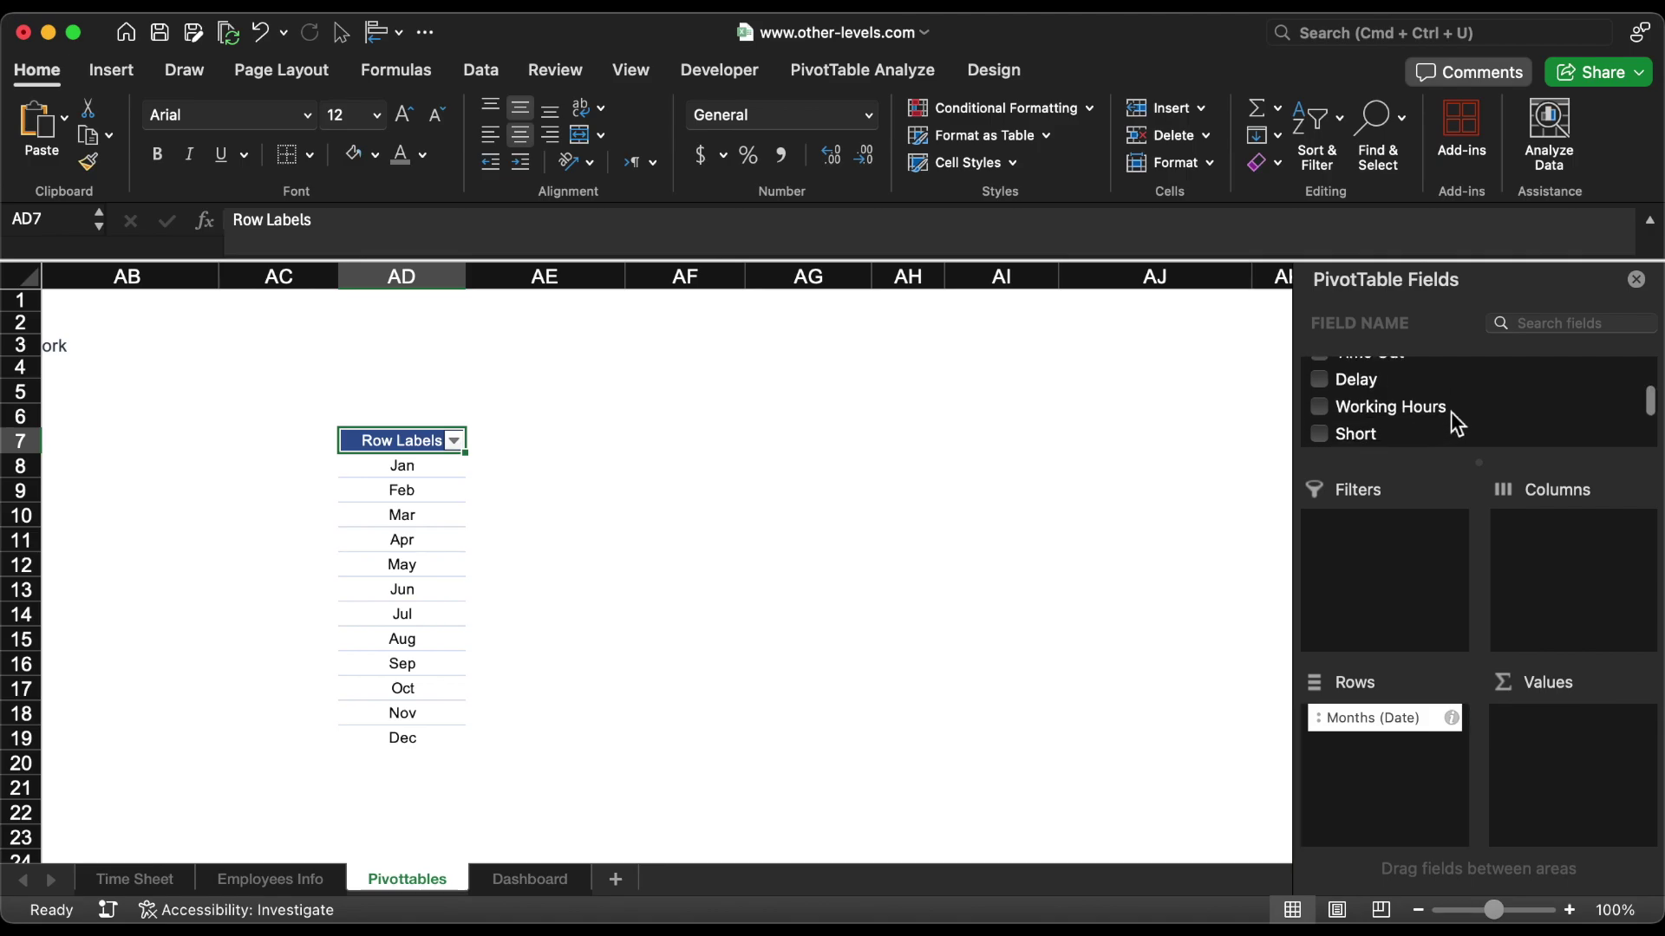
{"action": "left_click_drag", "start_coordinate": [1450, 406], "coordinate": [1578, 758]}
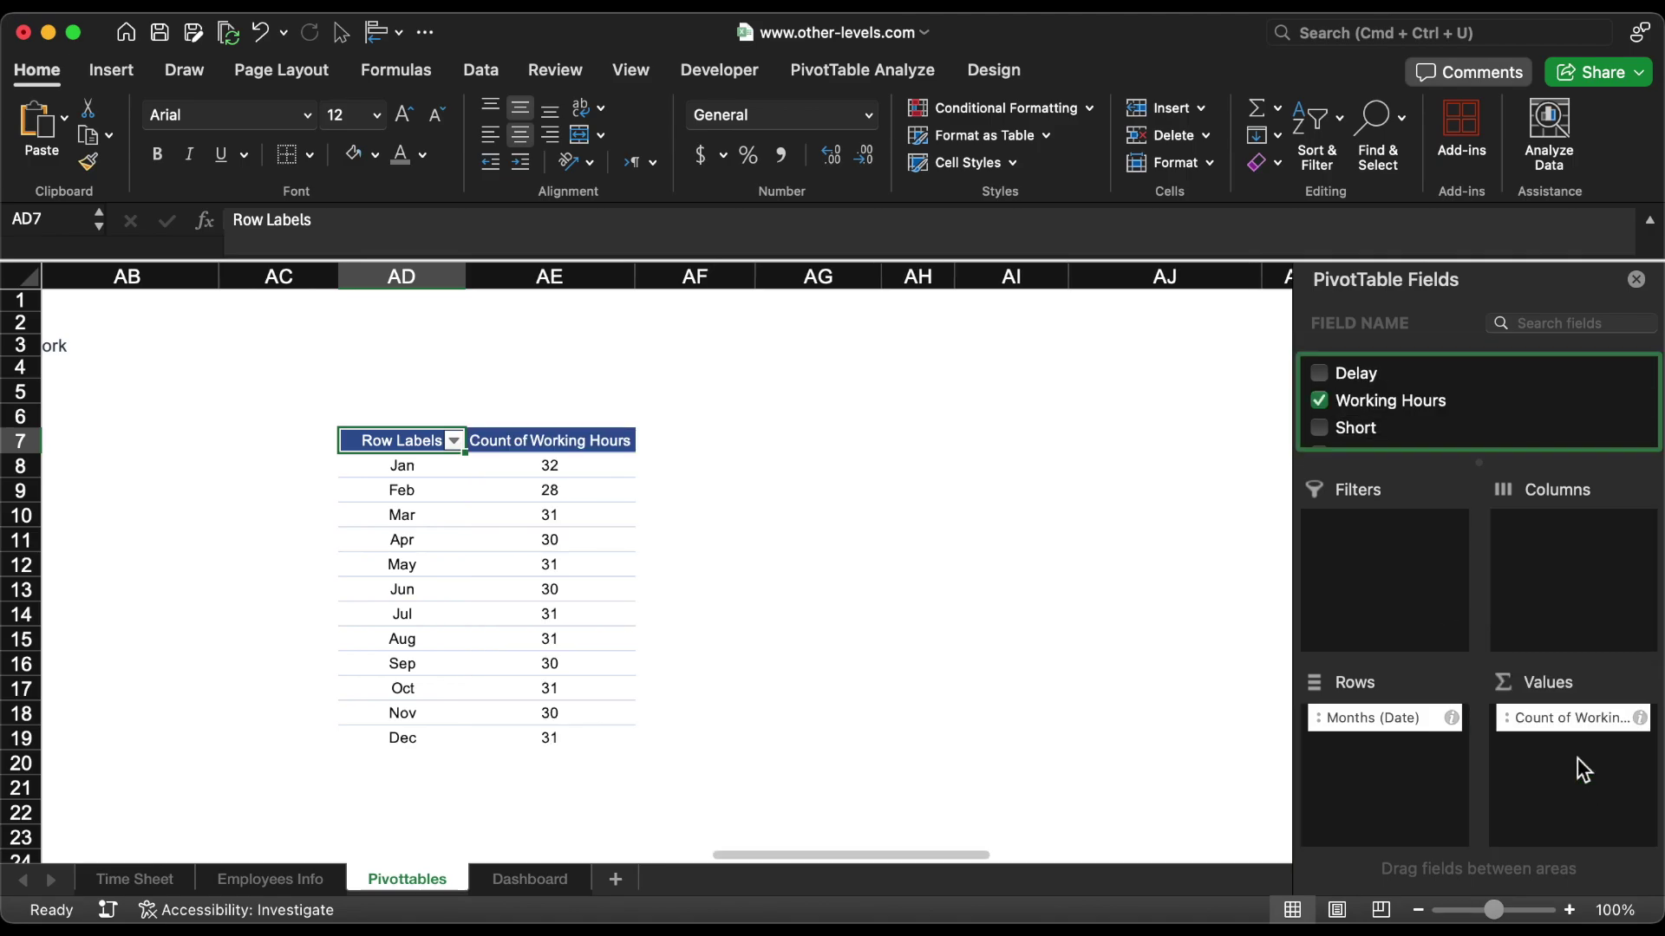
Step: Summarize the Working Hours value field by Sum and give it the 13:30 time number format
{"action": "left_click", "coordinate": [1639, 718]}
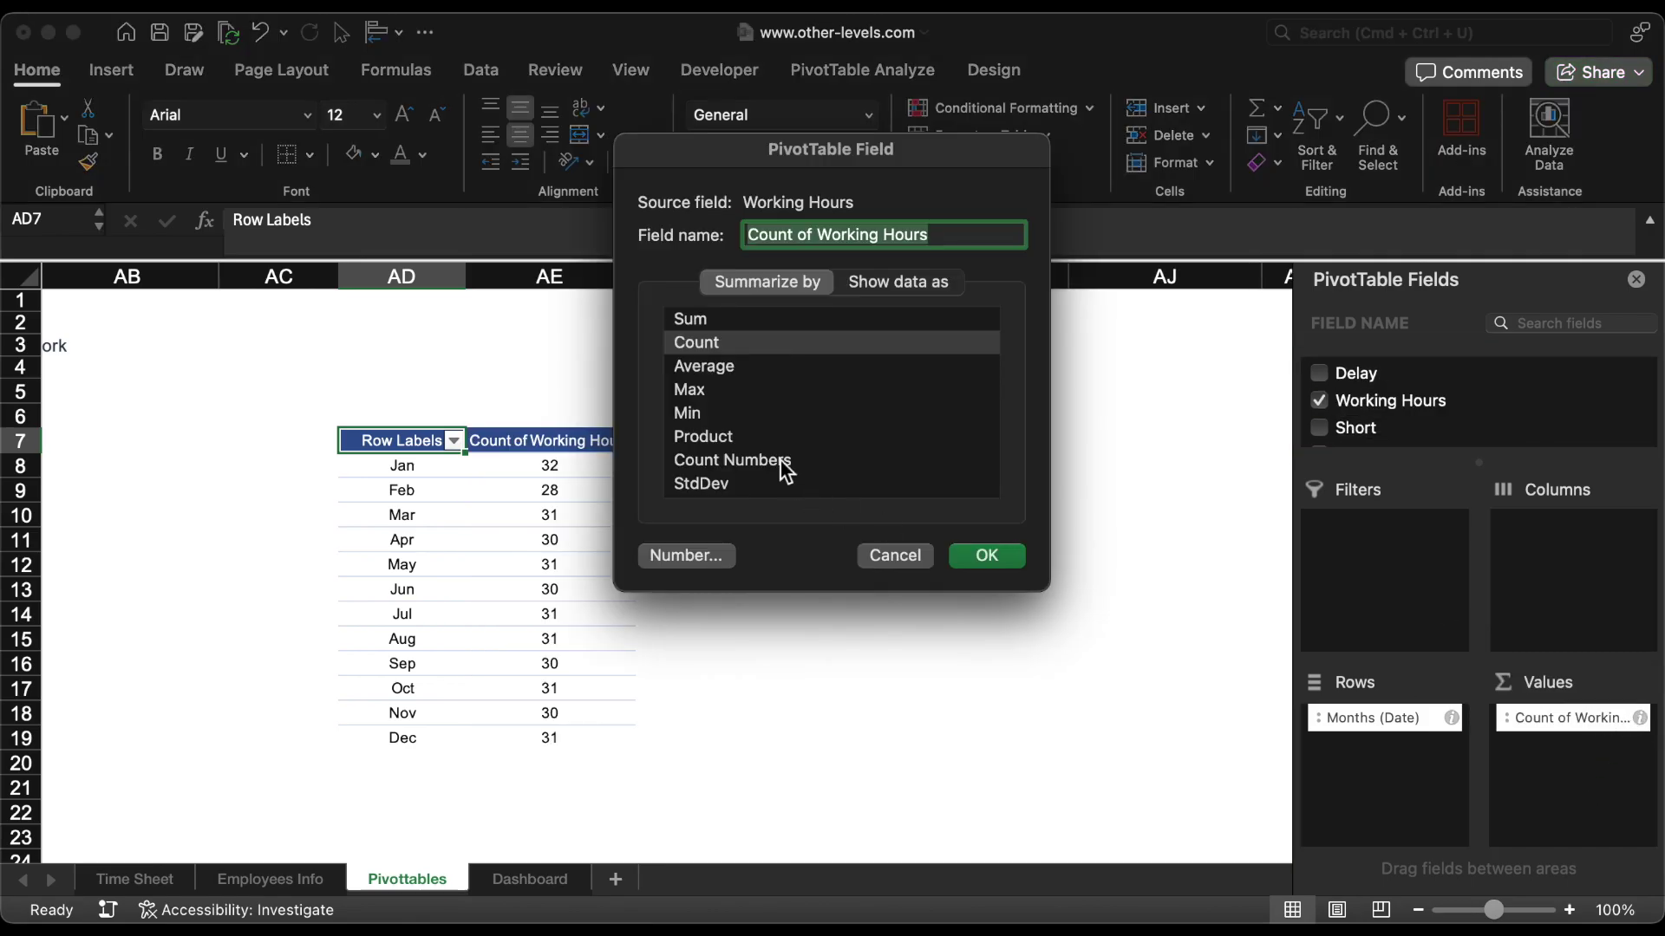
{"action": "left_click", "coordinate": [694, 319]}
{"action": "left_click", "coordinate": [700, 559]}
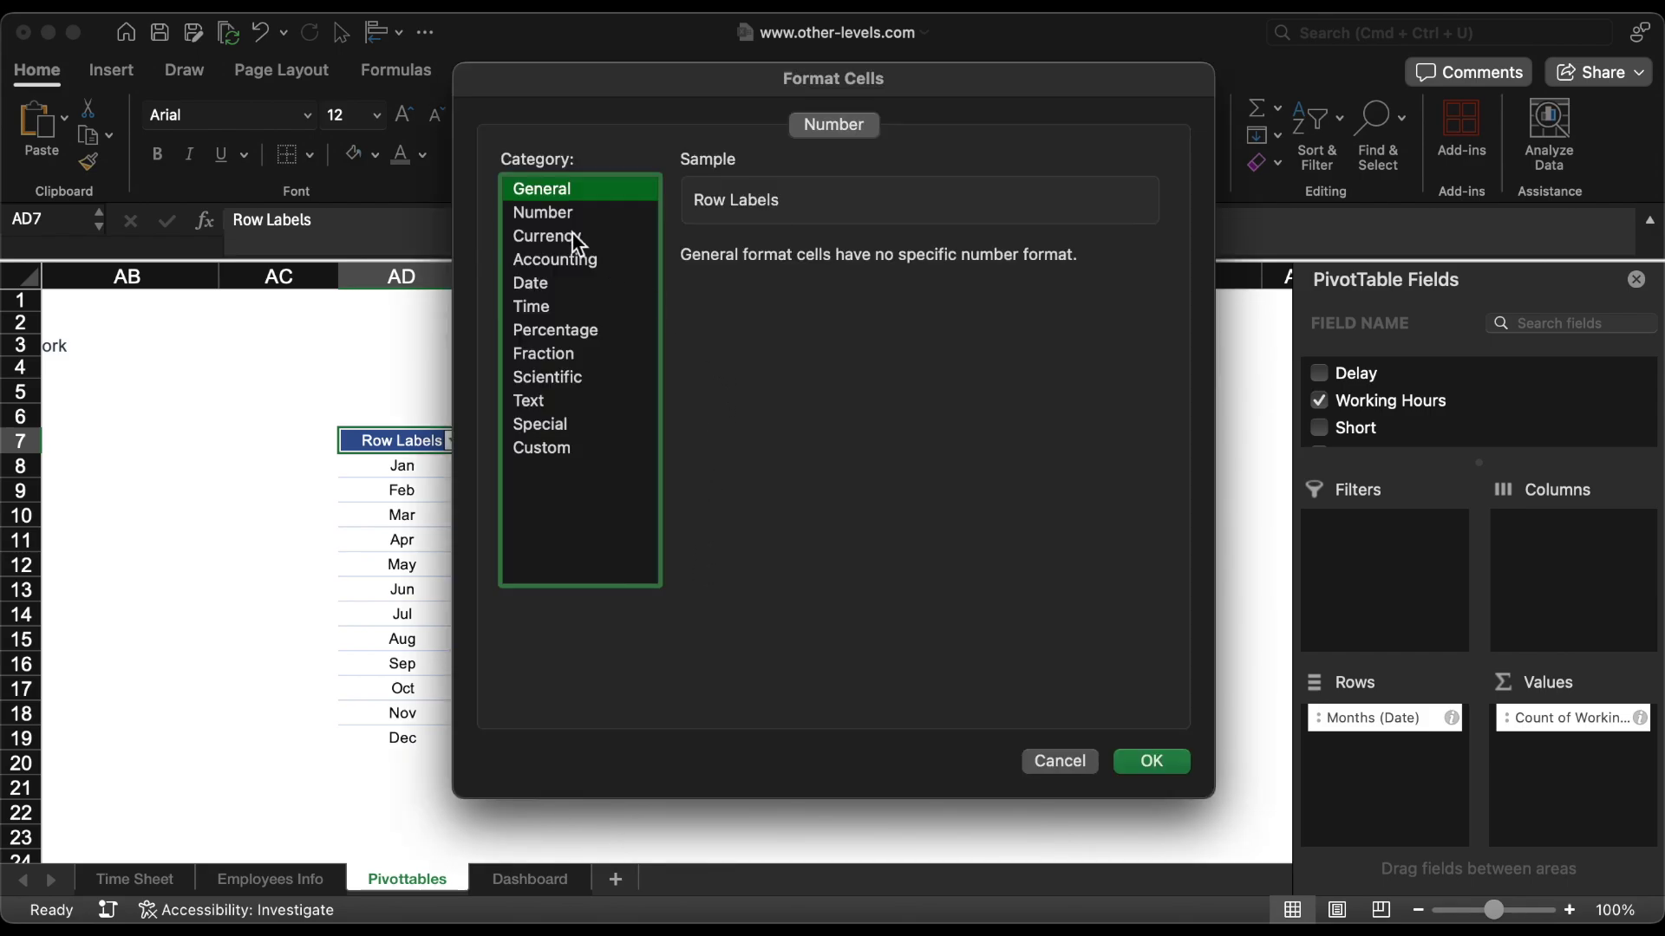
{"action": "left_click", "coordinate": [533, 306]}
{"action": "left_click", "coordinate": [706, 314]}
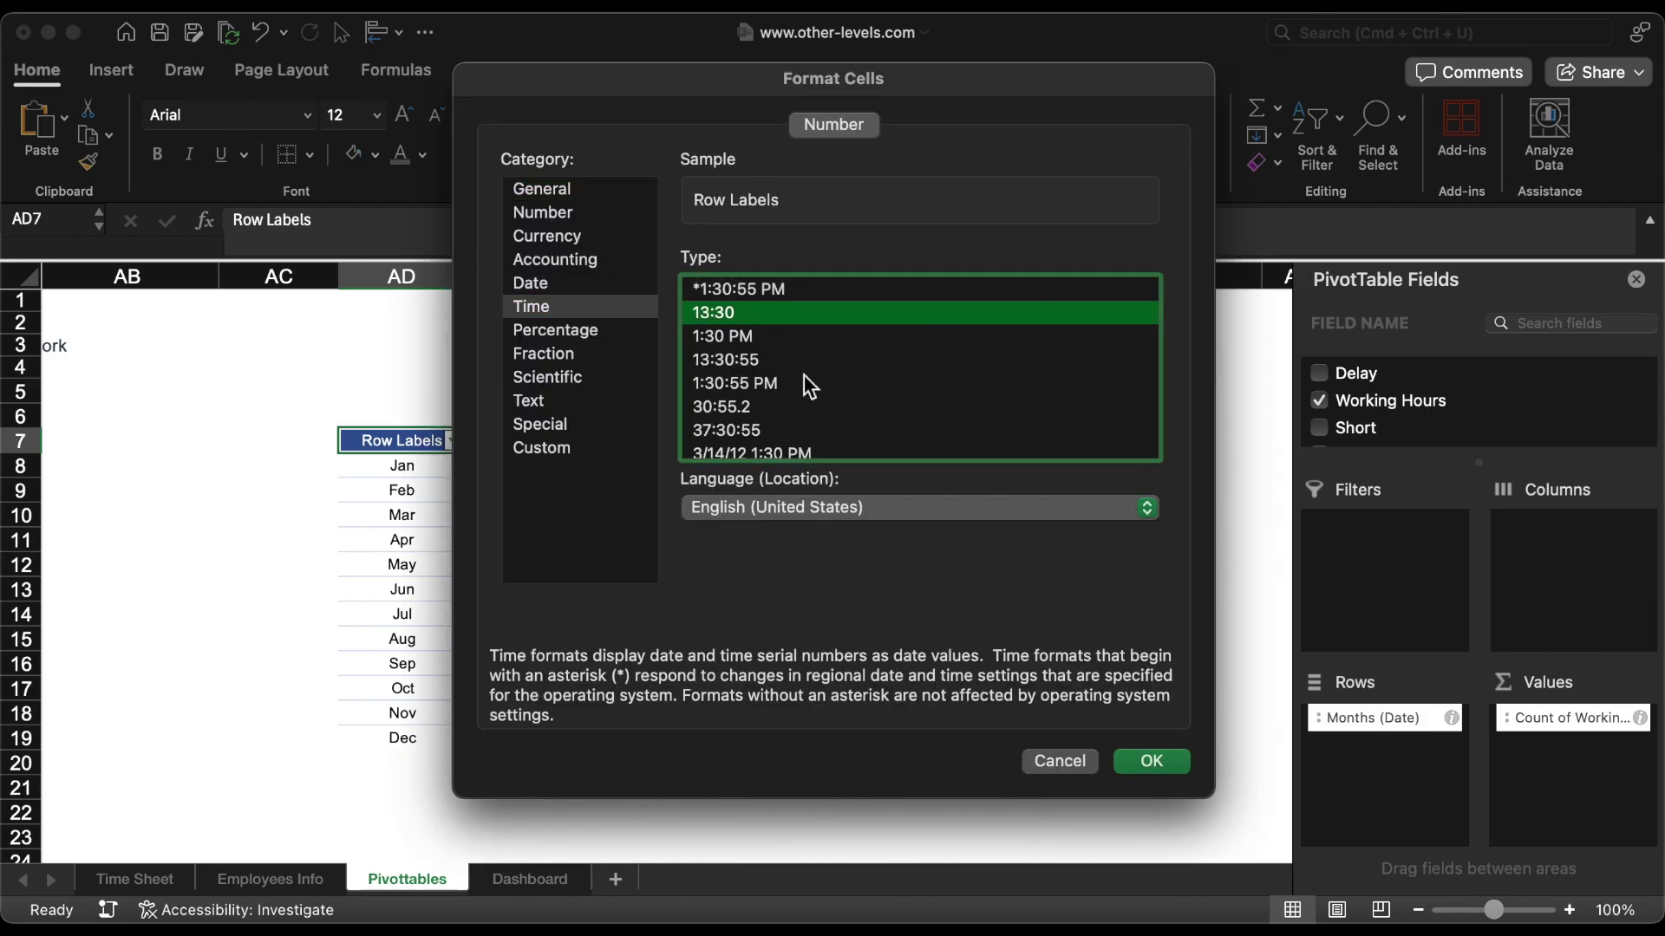
{"action": "left_click", "coordinate": [1143, 757]}
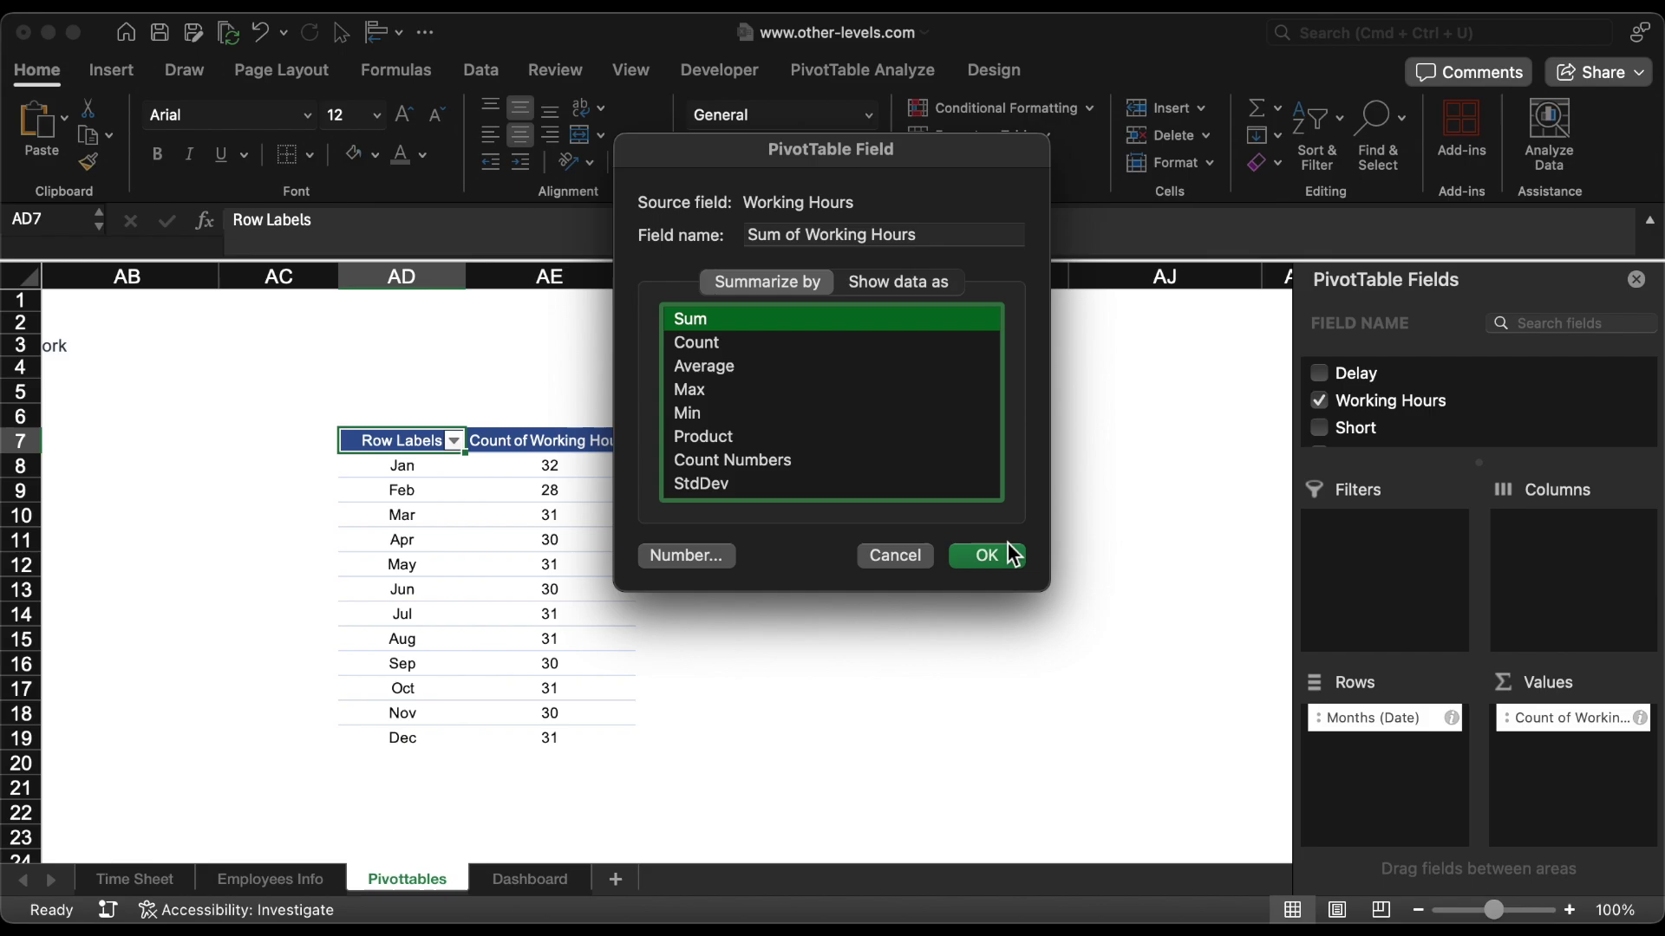
{"action": "left_click", "coordinate": [1009, 564]}
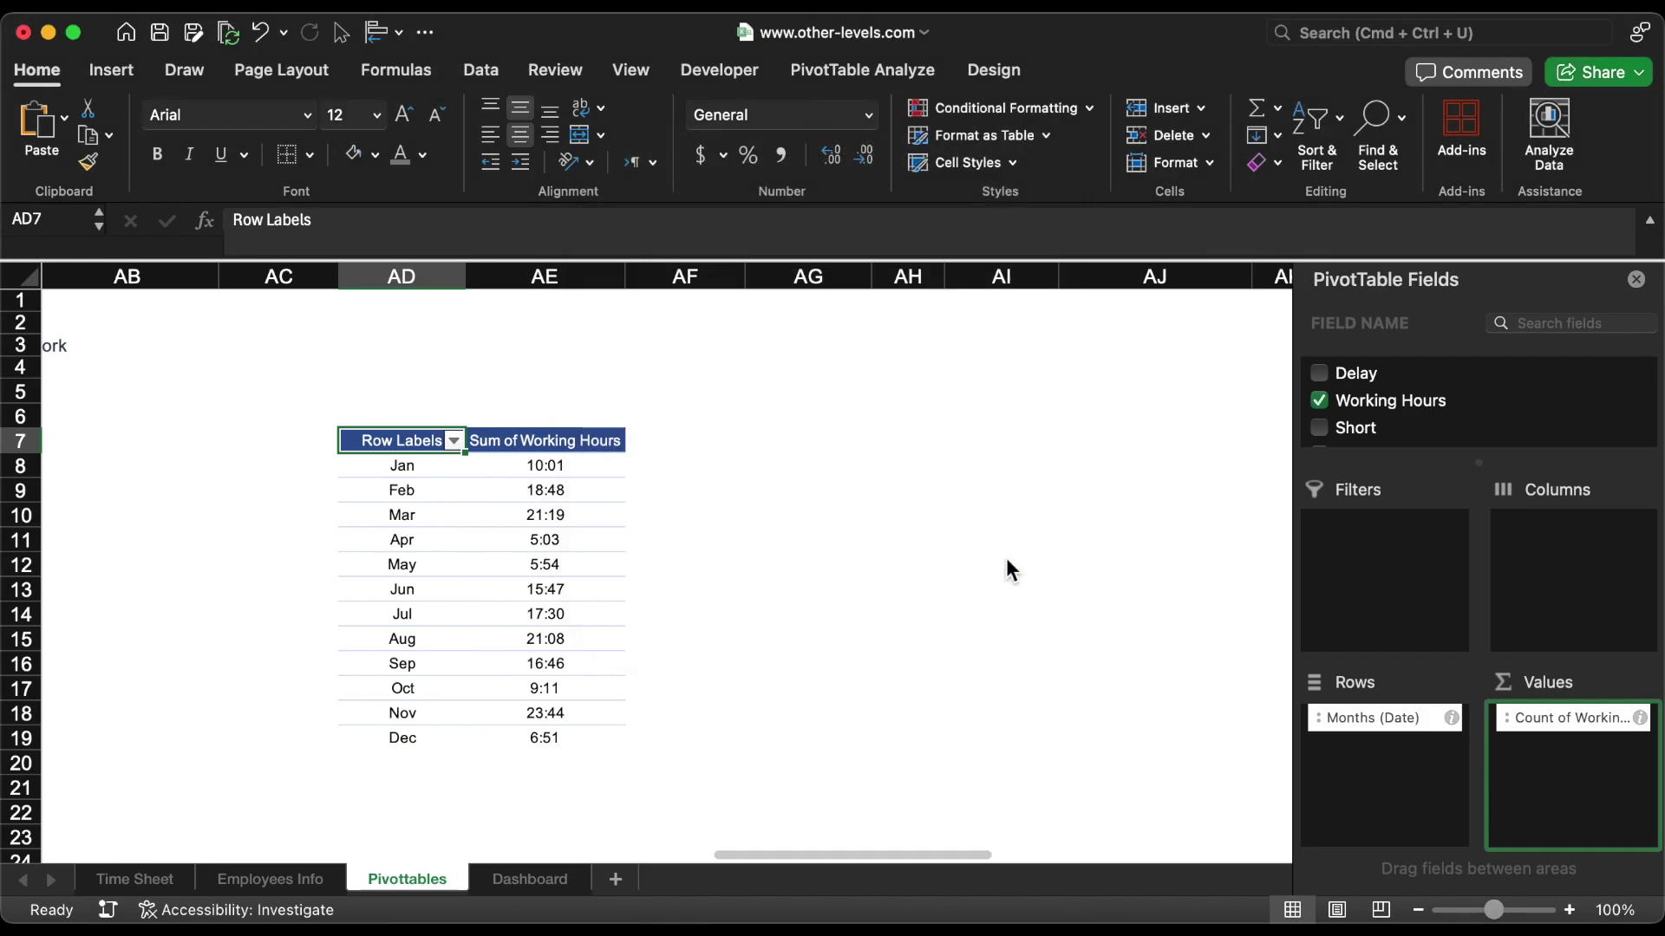
Step: Insert a 2-D line chart from the monthly Working Hours pivot table and move it to the Dashboard below the Working Hours card
{"action": "left_click", "coordinate": [113, 70]}
{"action": "left_click", "coordinate": [732, 130]}
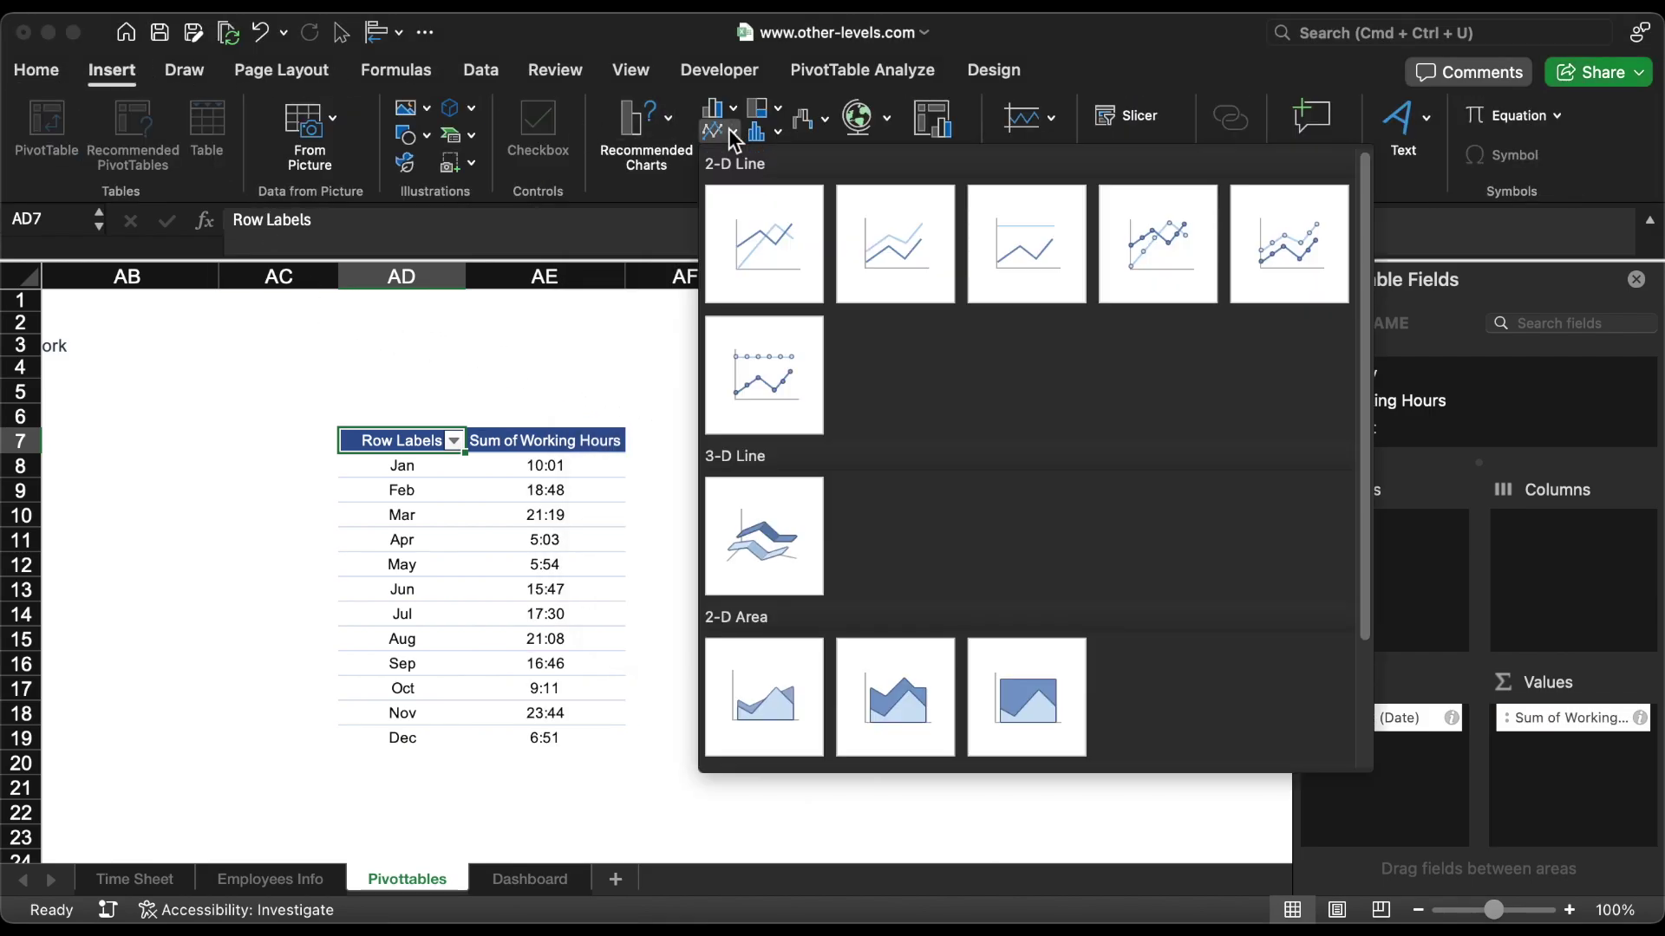
{"action": "left_click", "coordinate": [767, 253]}
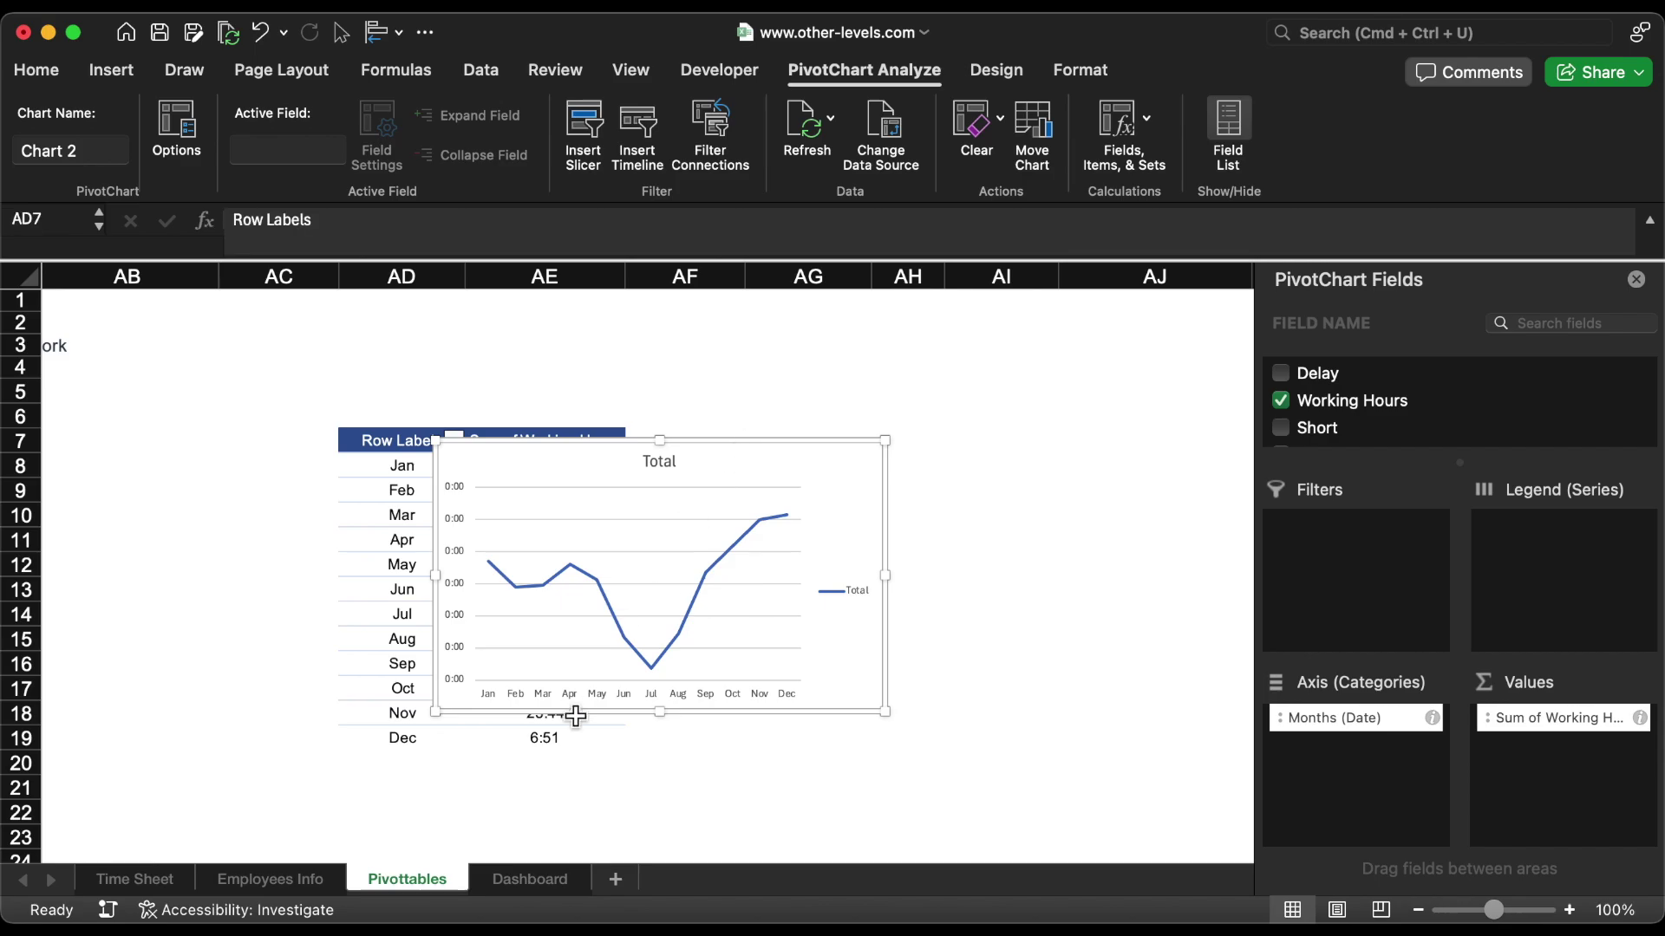
{"action": "left_click_drag", "start_coordinate": [547, 876], "coordinate": [346, 661]}
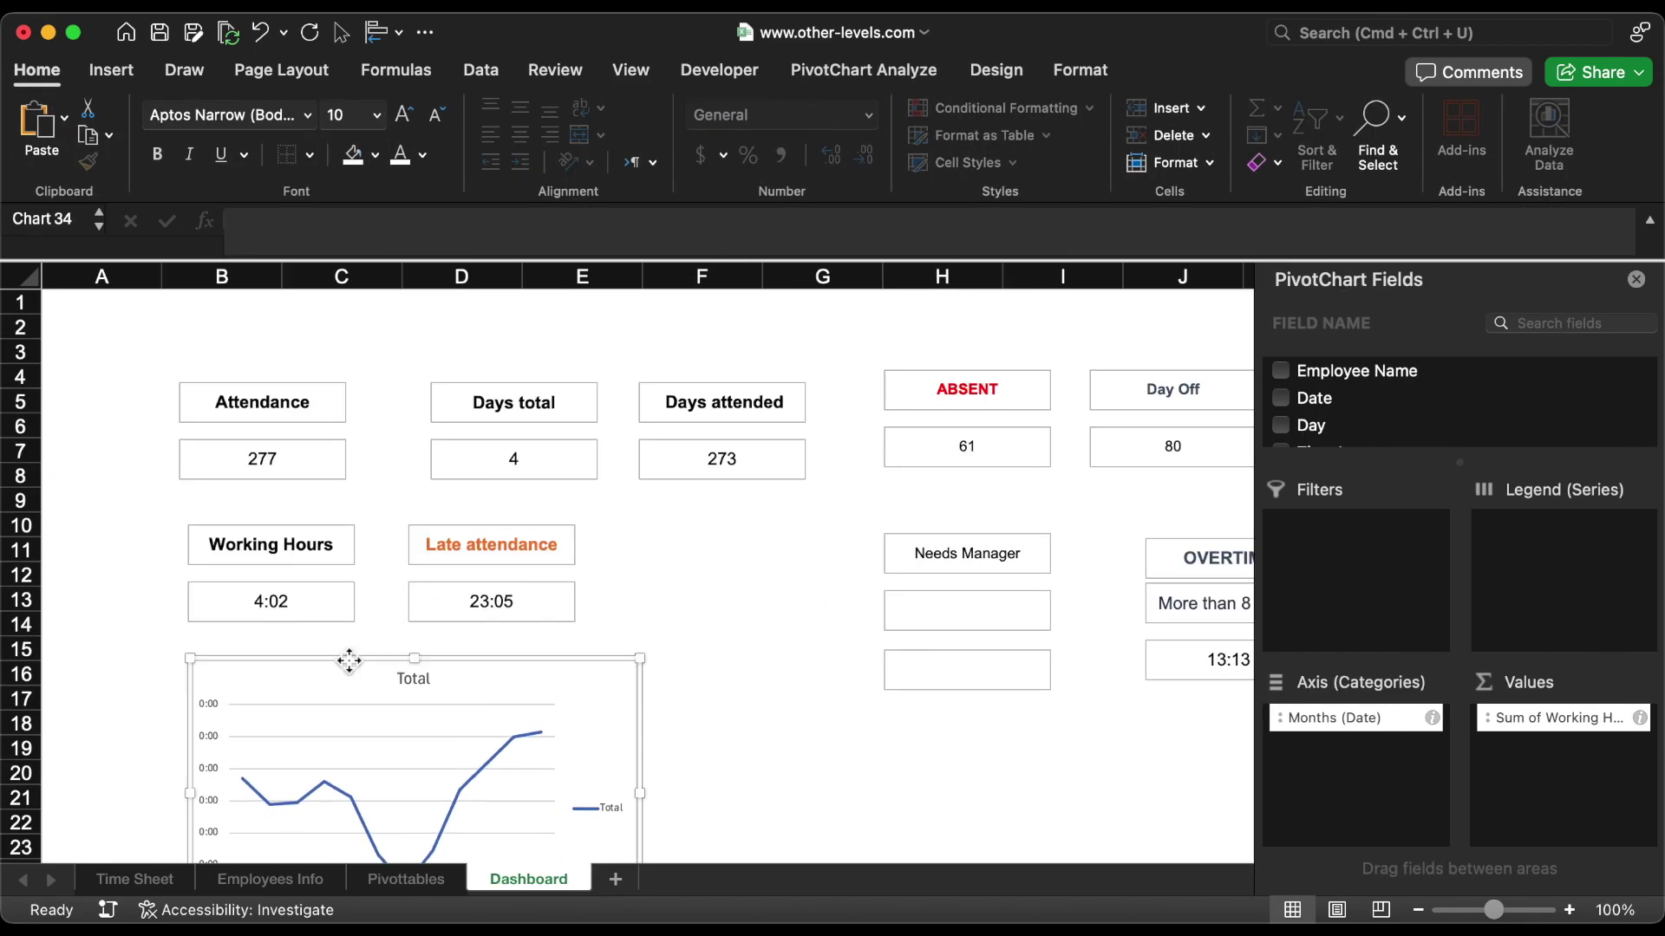
Step: Add Employee Name as the rows of the empty pivot table at AG7 on the Pivottables sheet
{"action": "left_click", "coordinate": [428, 877]}
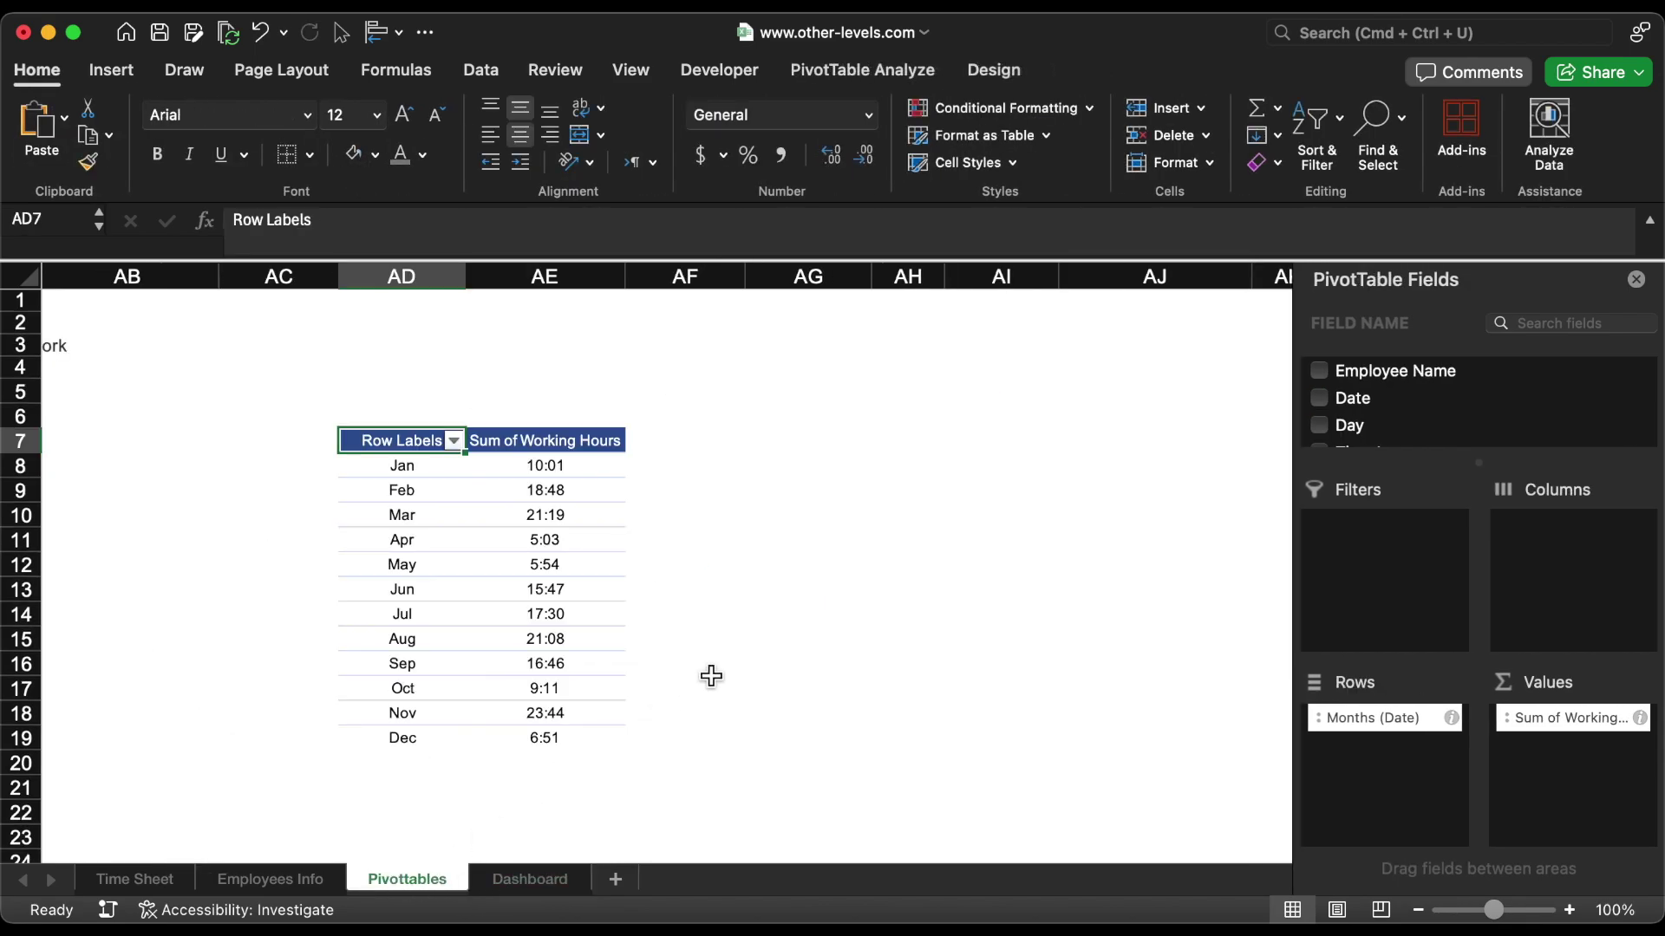
{"action": "scroll", "coordinate": [711, 677], "scroll_direction": "right", "scroll_amount": 5}
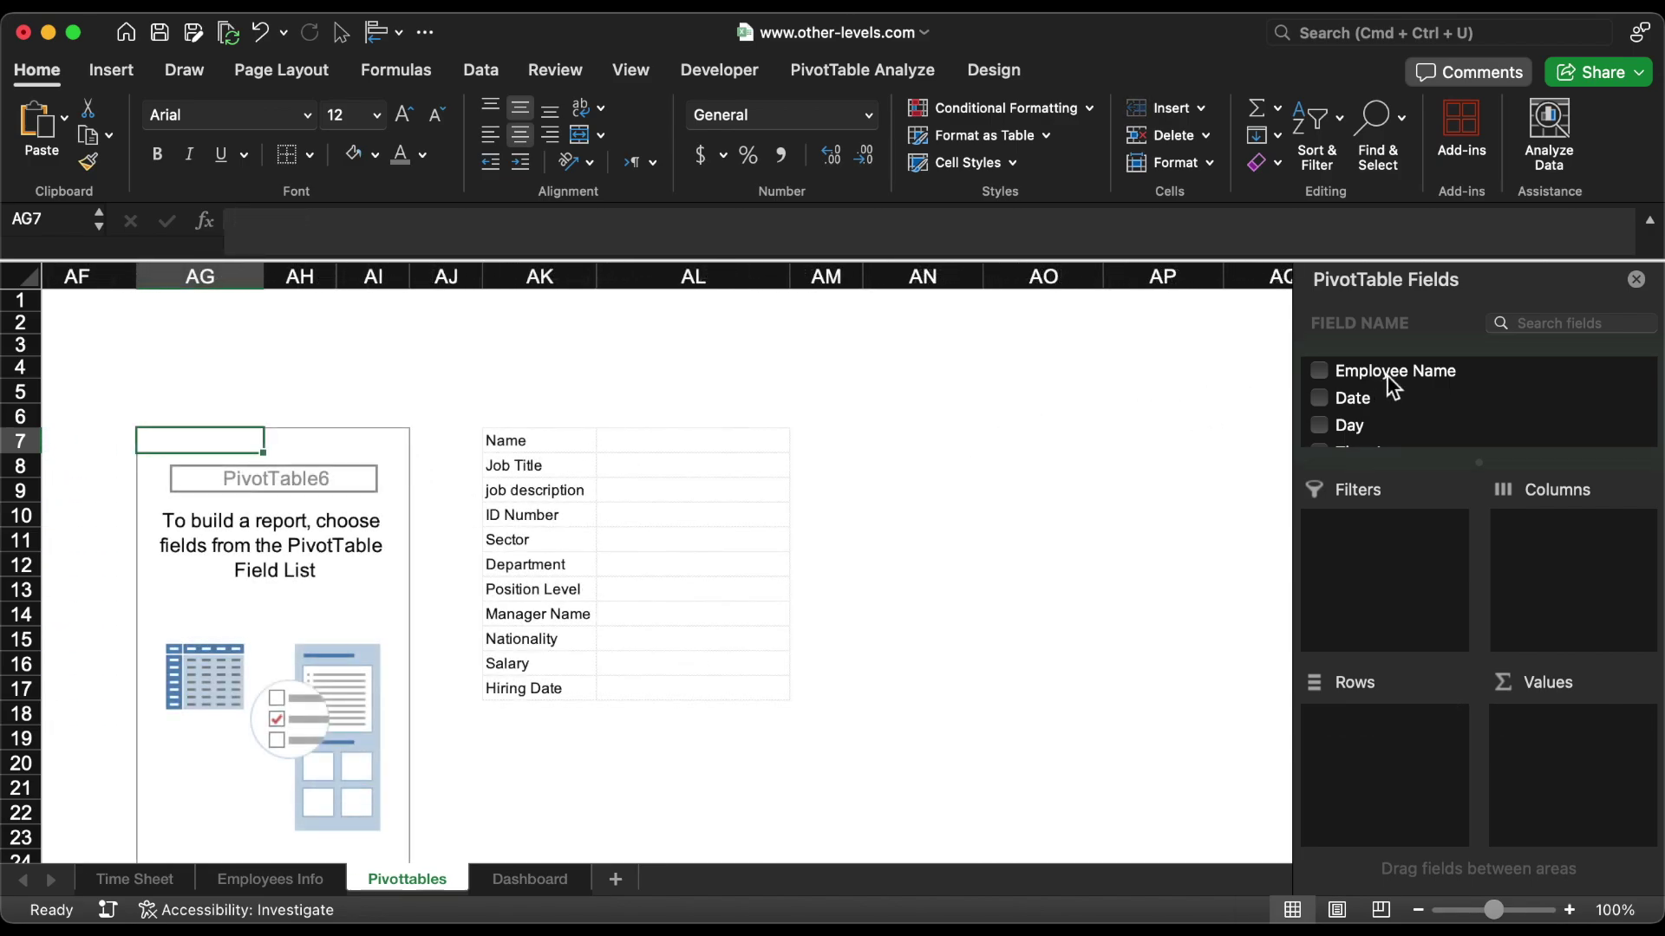
{"action": "left_click_drag", "start_coordinate": [1393, 386], "coordinate": [1397, 759]}
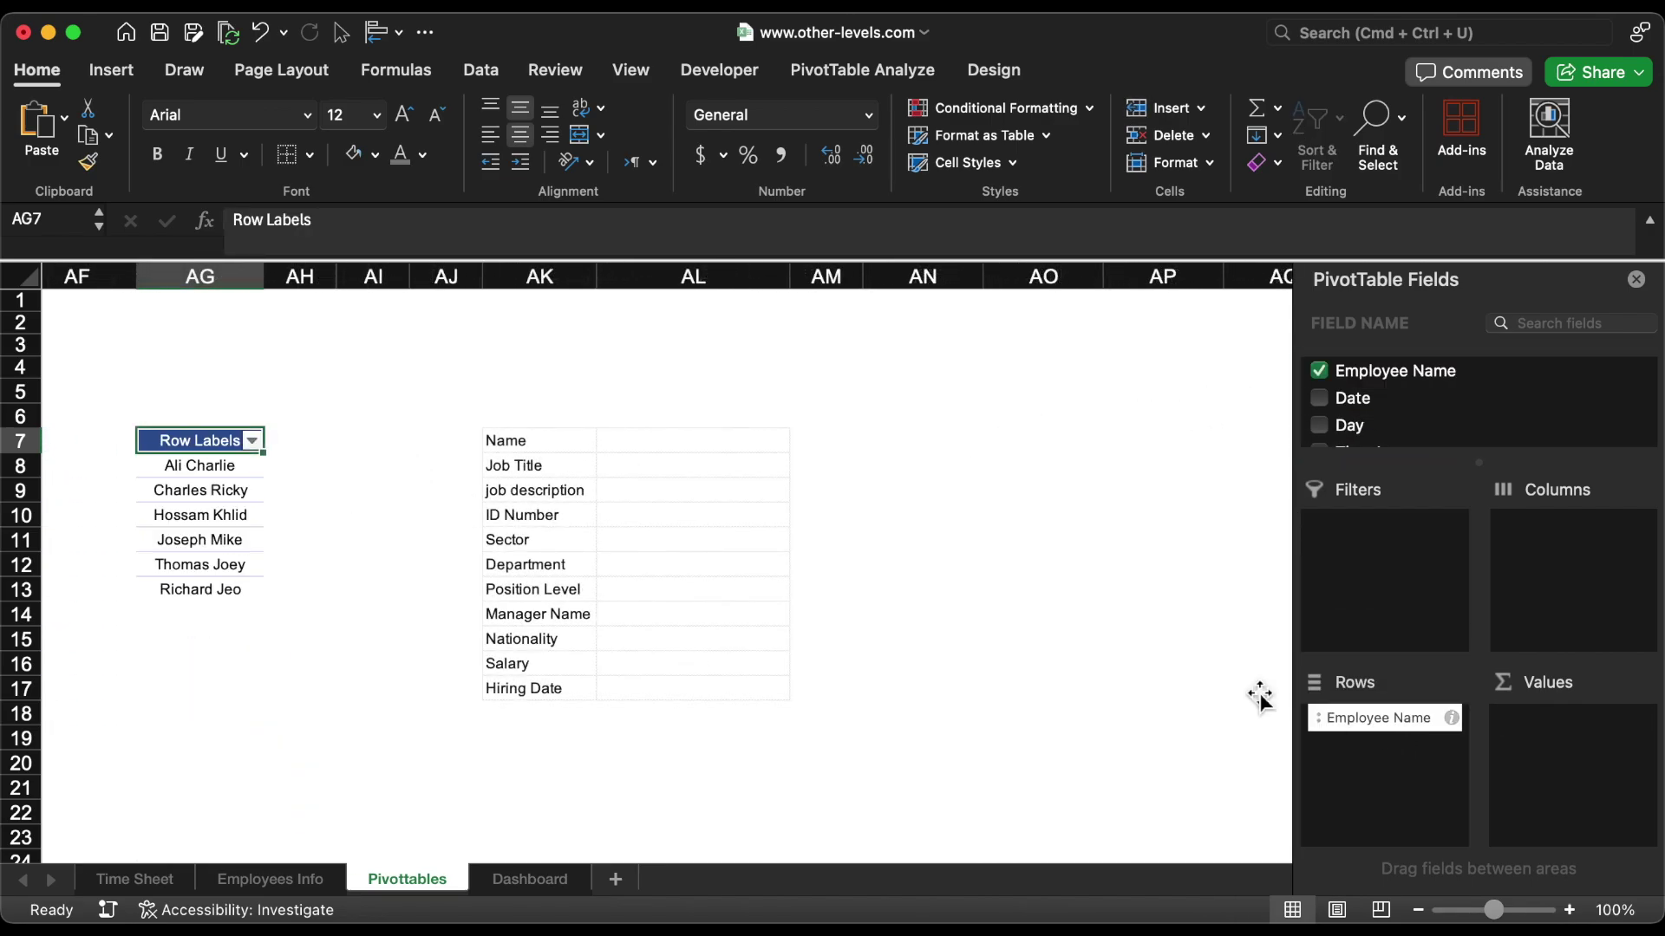
Step: Insert an Employee Name slicer for this pivot table and place it beside the employee details table
{"action": "left_click", "coordinate": [115, 75]}
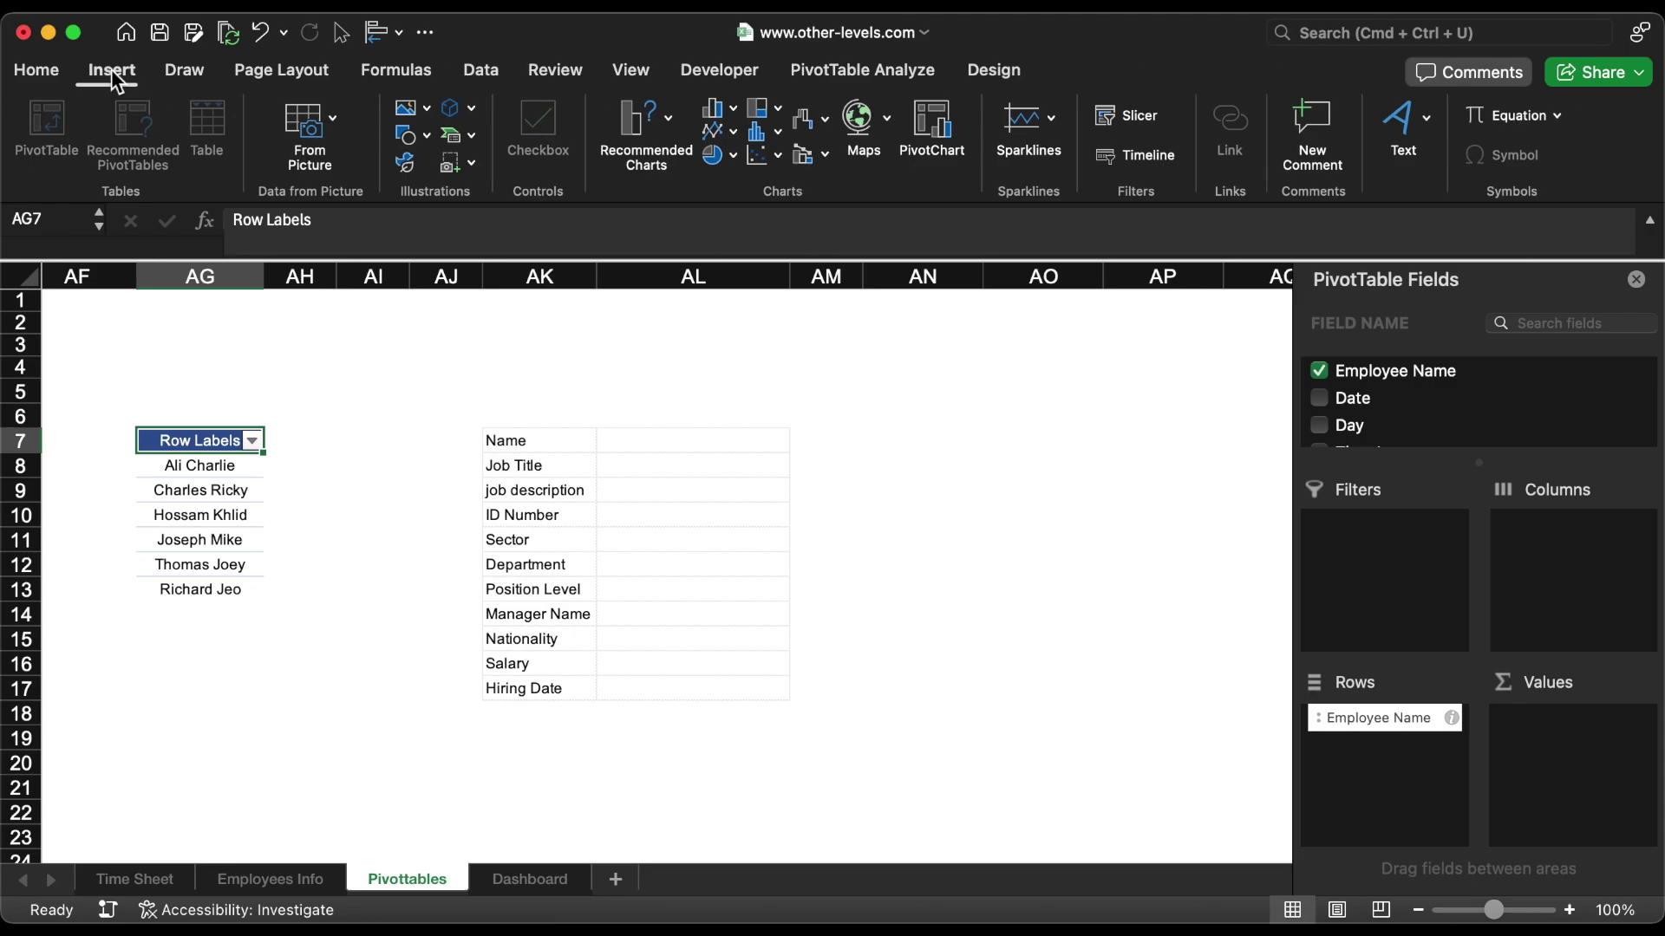
{"action": "left_click", "coordinate": [1122, 117]}
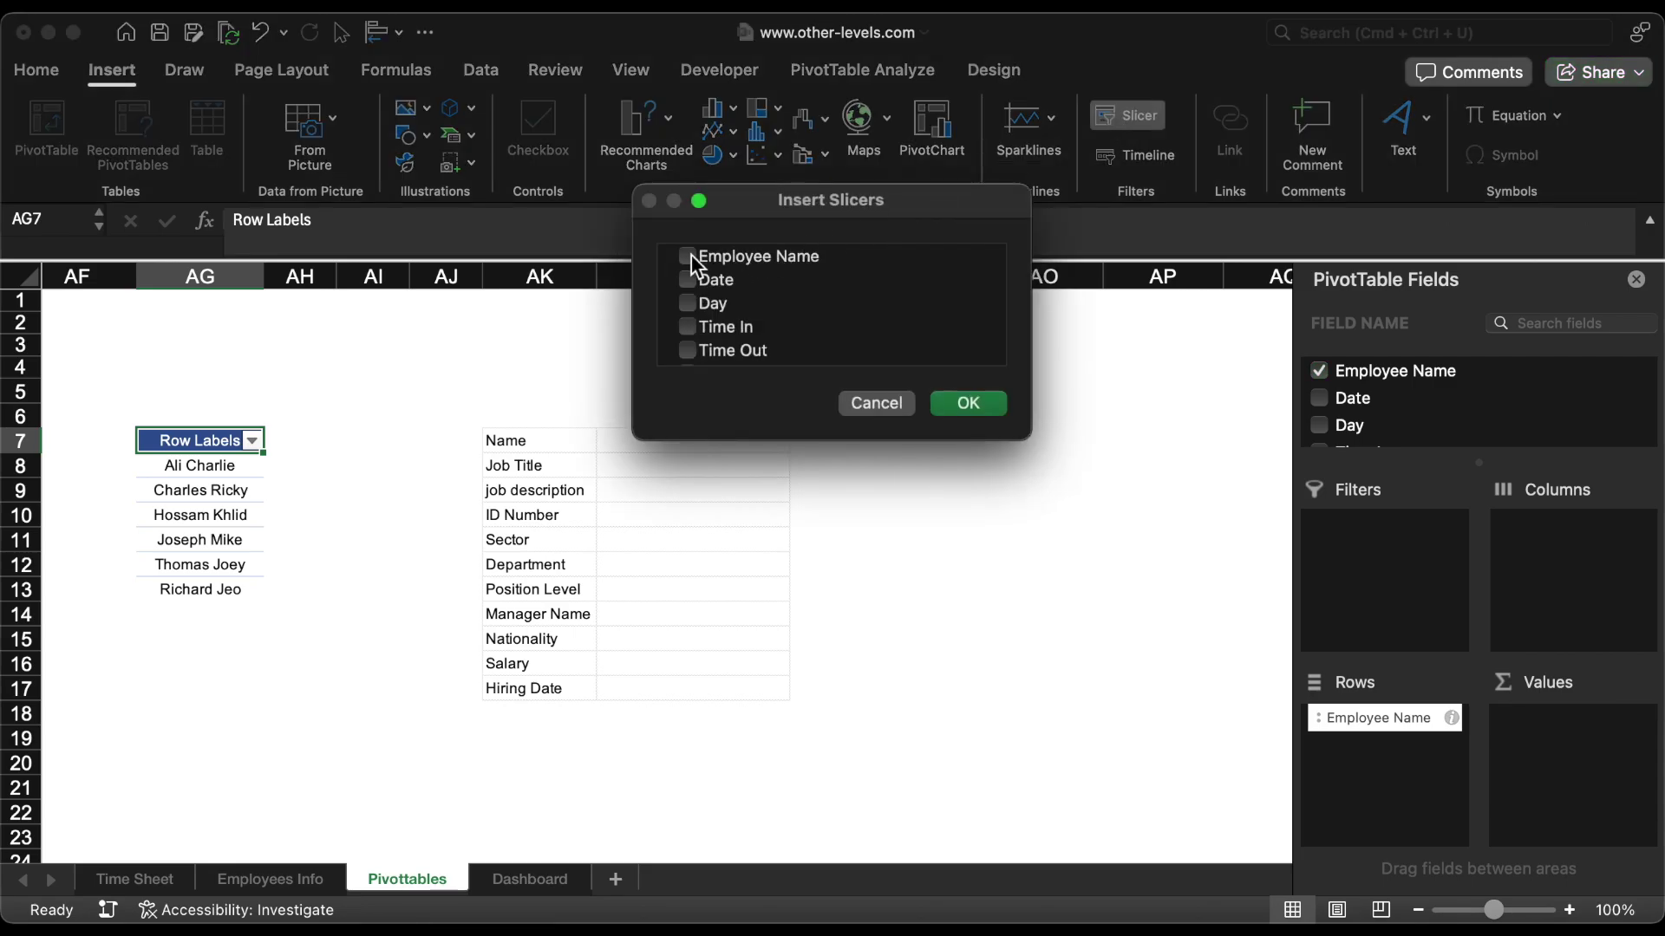
{"action": "left_click", "coordinate": [966, 405]}
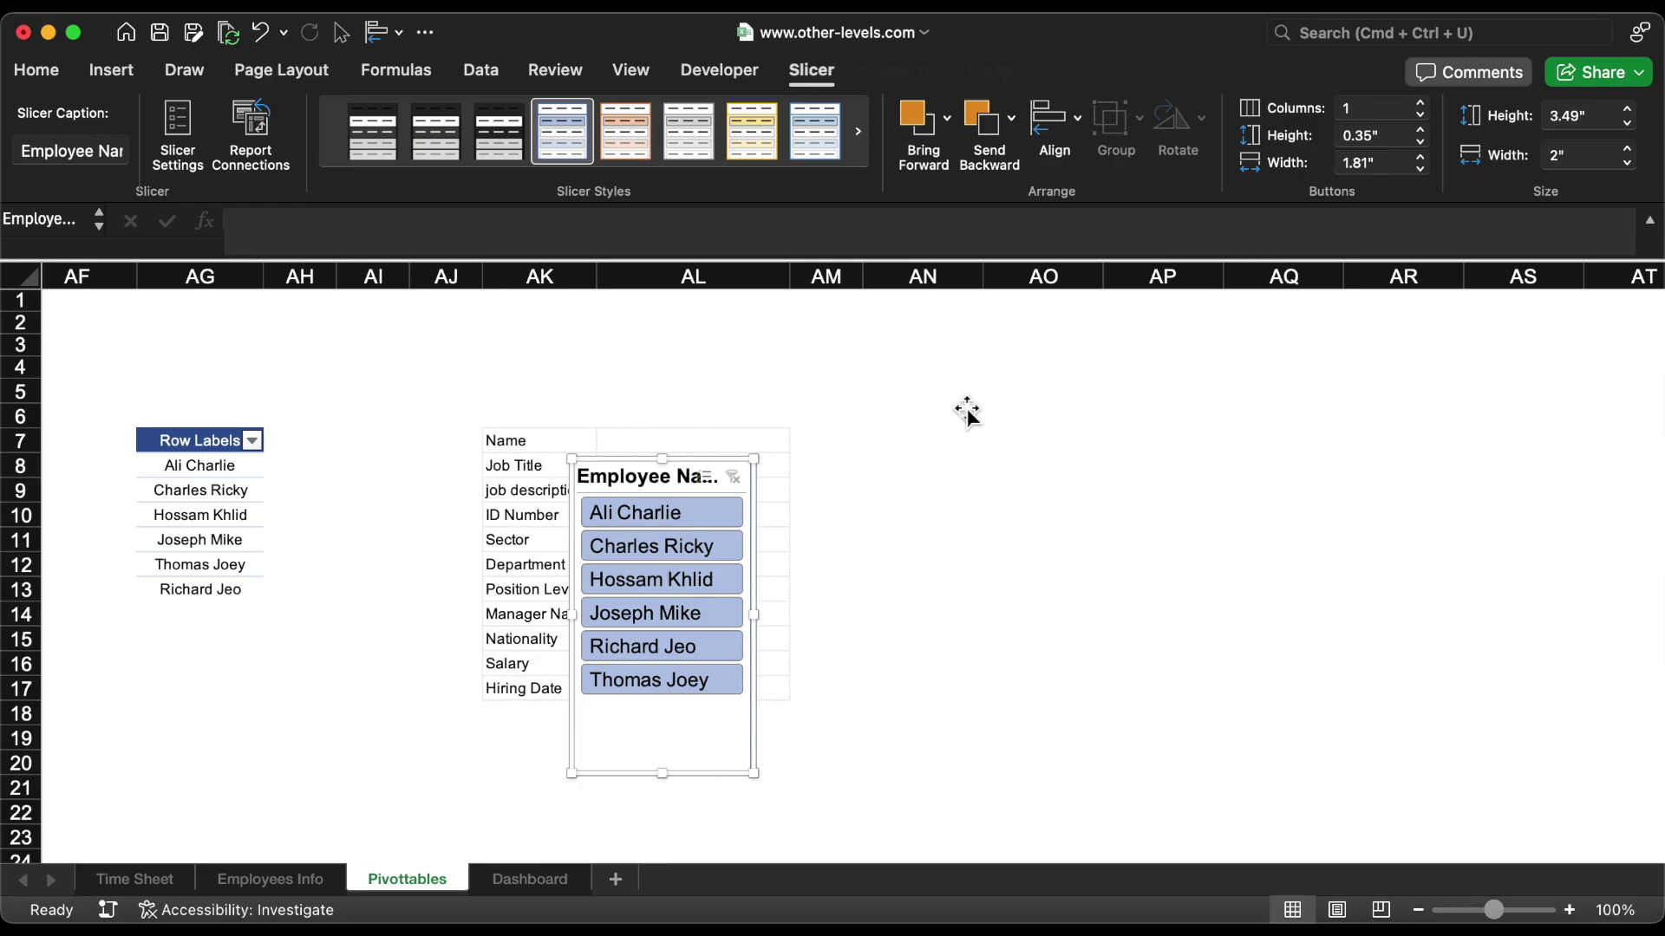
{"action": "left_click_drag", "start_coordinate": [667, 481], "coordinate": [960, 429]}
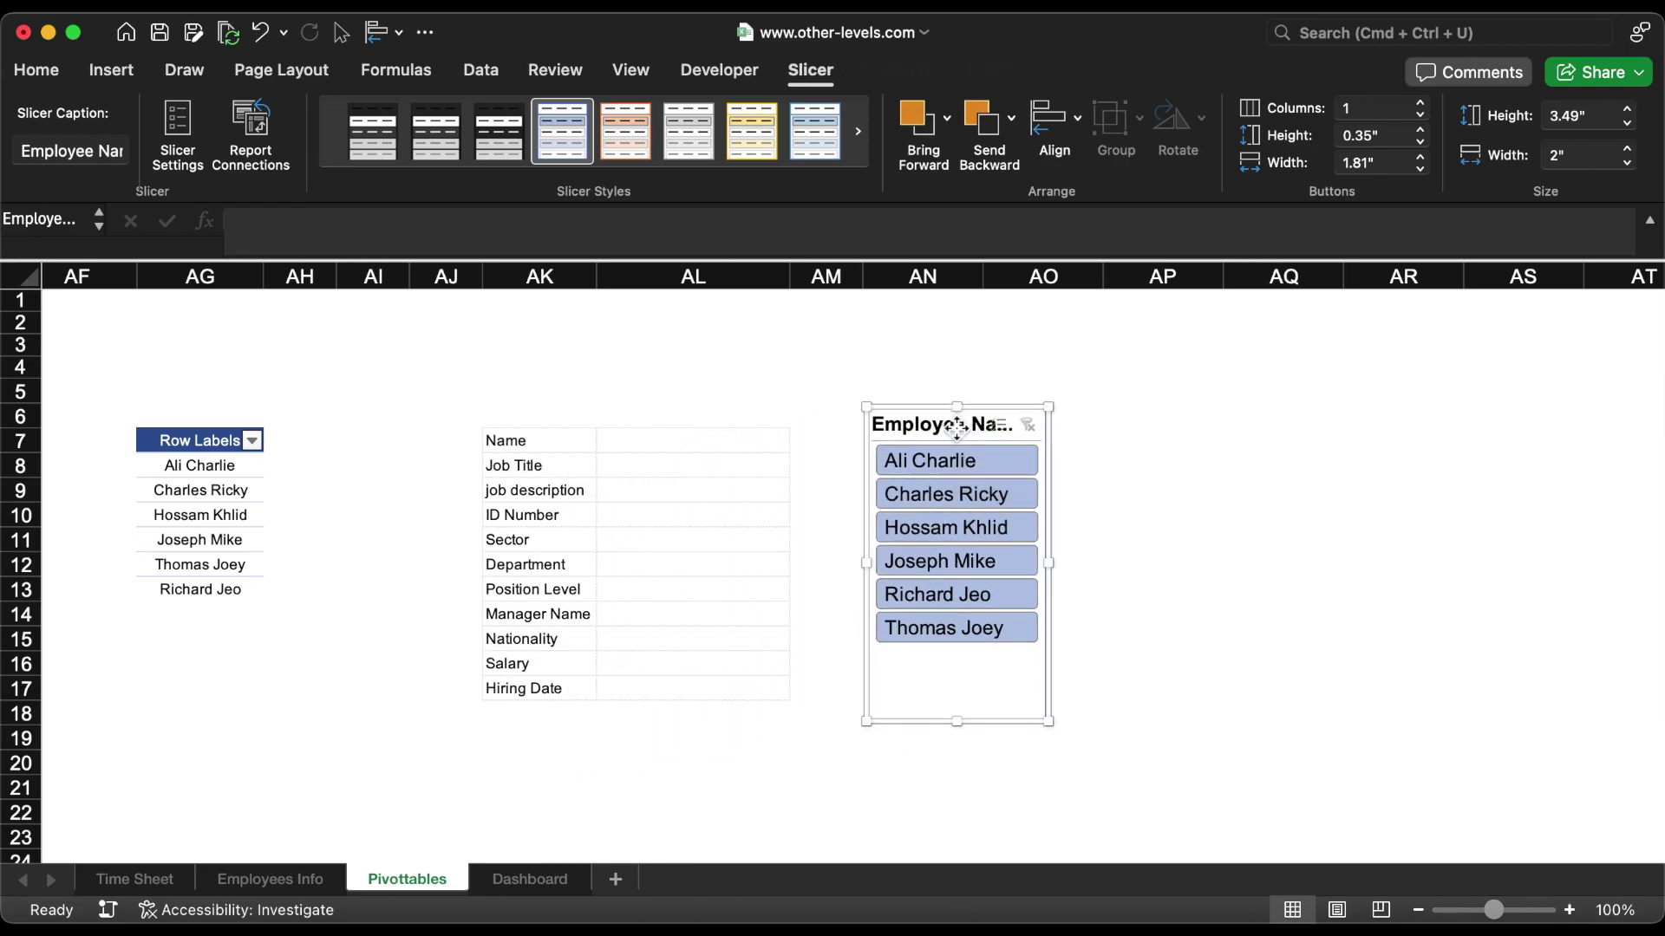
Step: Filter the pivot table to the second employee with the slicer and shift the slicer slightly farther from the details table
{"action": "left_click", "coordinate": [951, 461]}
{"action": "left_click", "coordinate": [953, 493]}
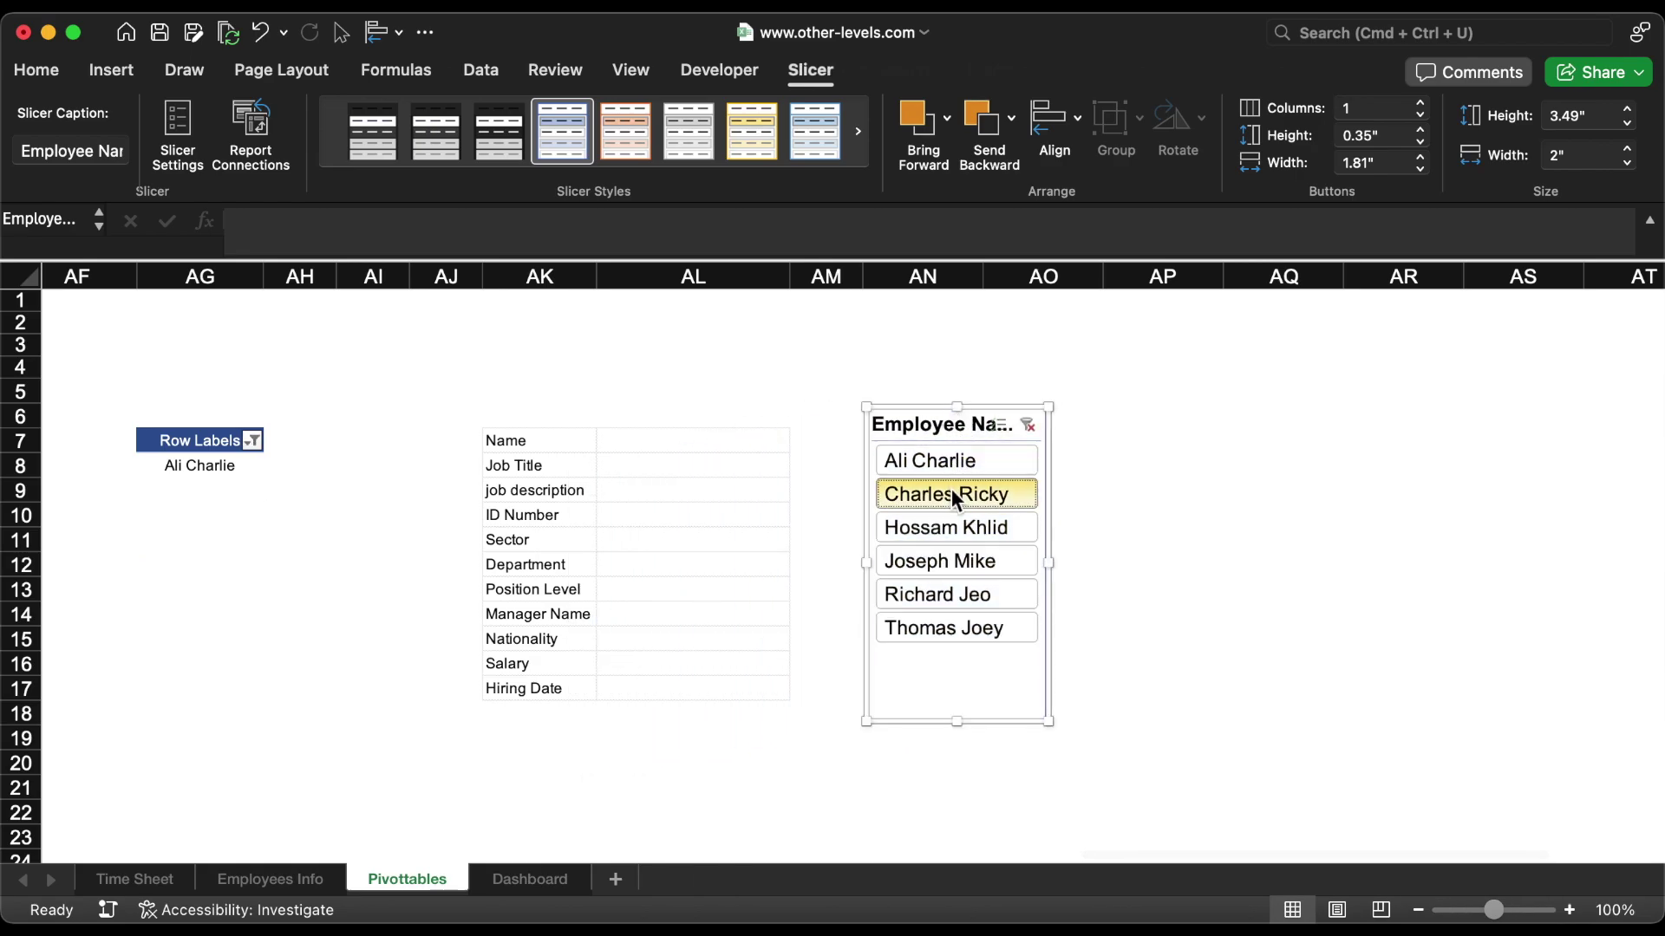
{"action": "left_click_drag", "start_coordinate": [954, 425], "coordinate": [1021, 425]}
Step: Link the Name value in AL7 of the details table to the filtered employee with =AG8
{"action": "left_click", "coordinate": [669, 444]}
{"action": "type", "text": "="}
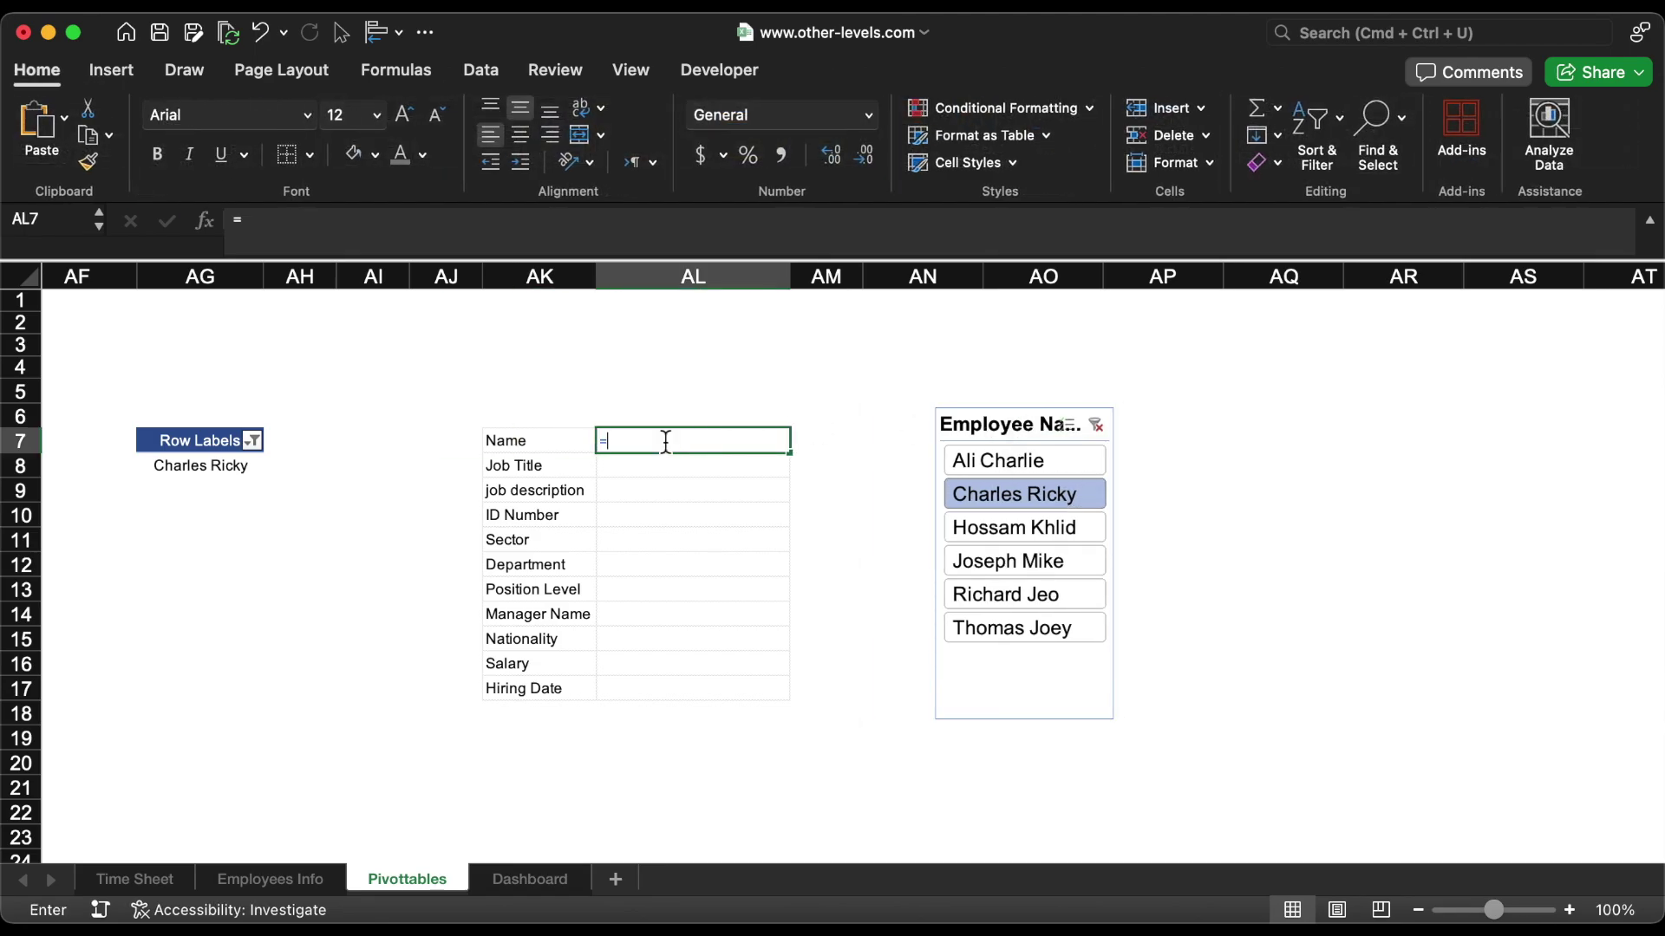
{"action": "type", "text": "ag8"}
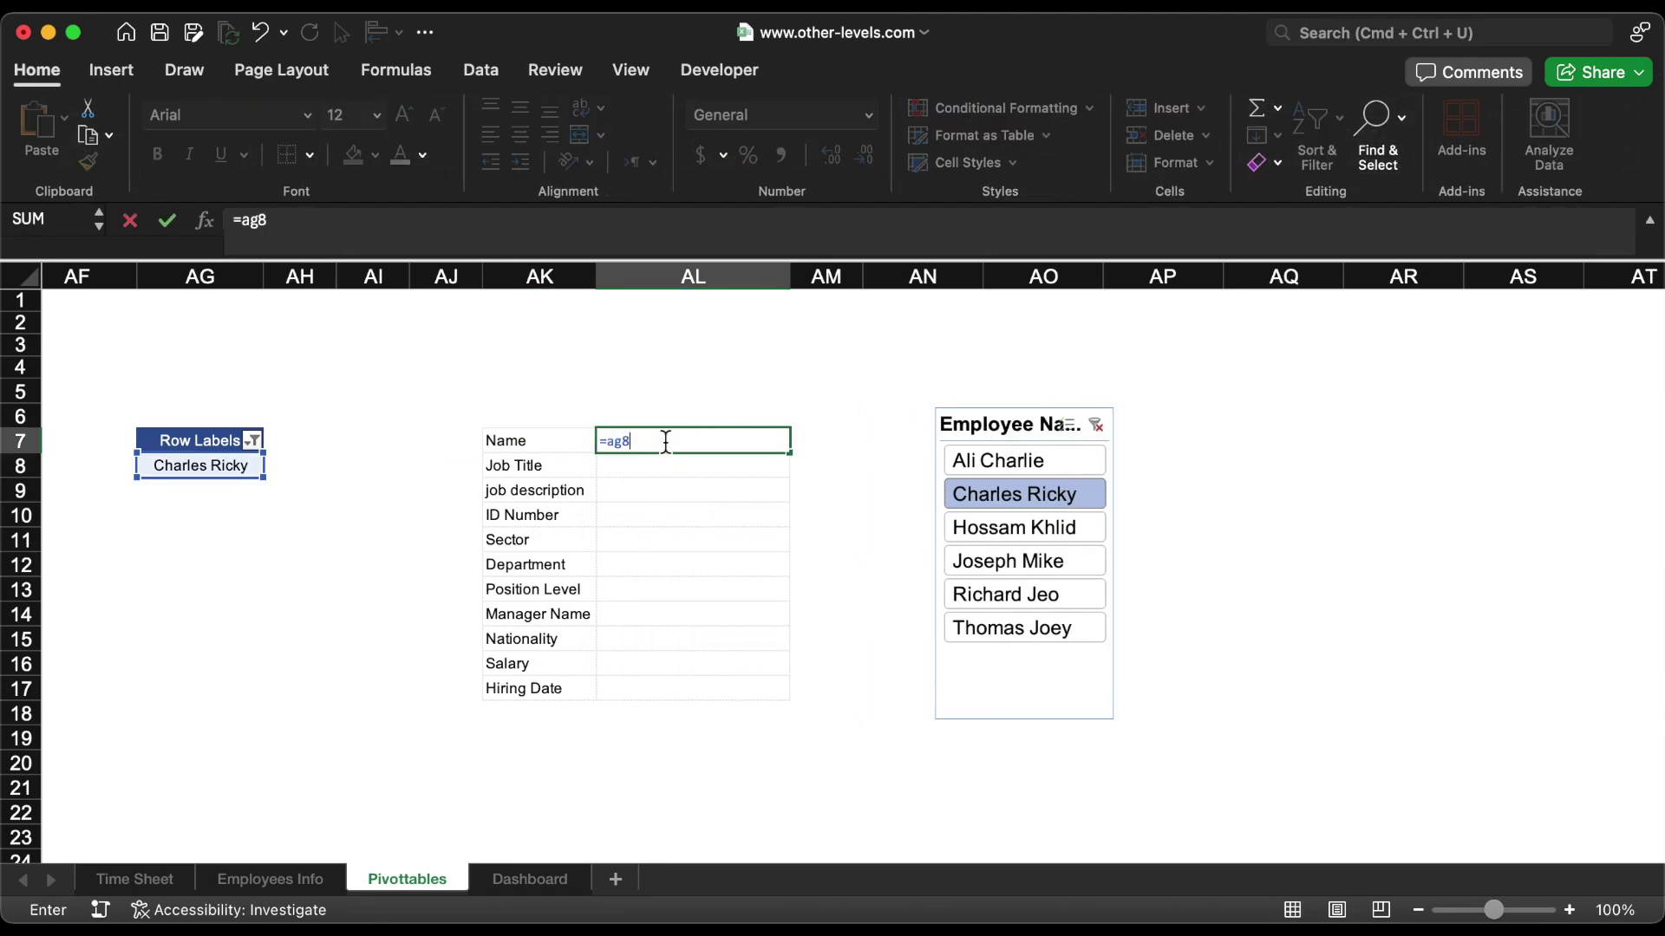
{"action": "key", "text": "Return"}
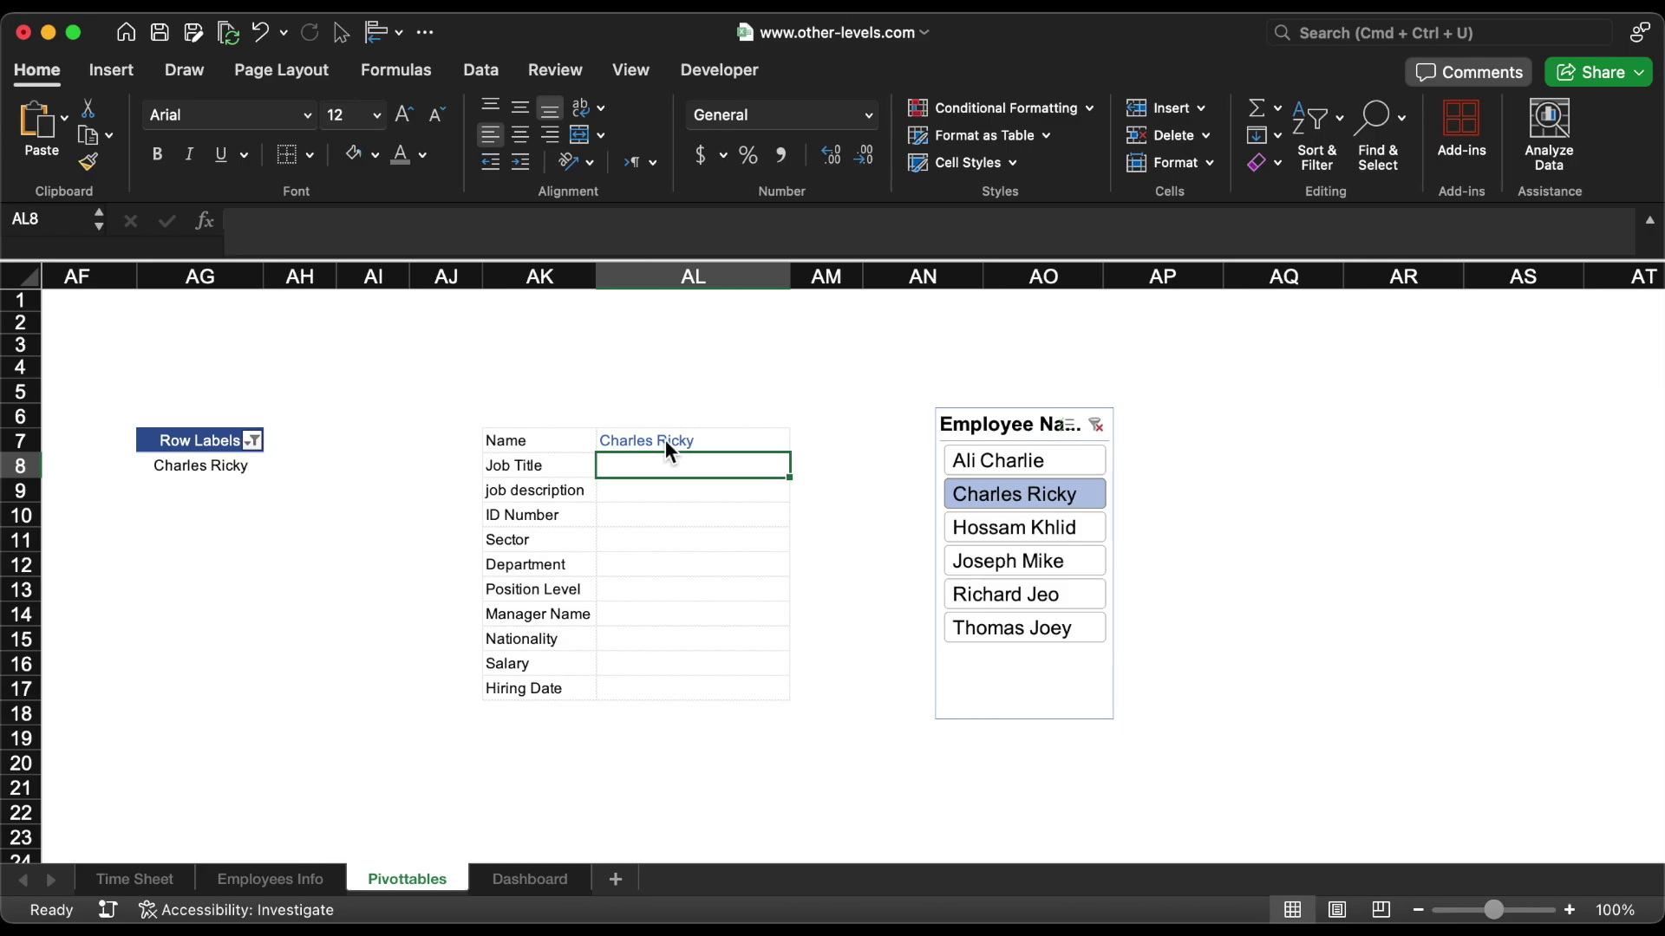
Step: Enter =VLOOKUP($AL$7,'Employees Info'!B:L,2,0) in AL8 and fill the formula down to the Hiring Date row
{"action": "type", "text": "=vl"}
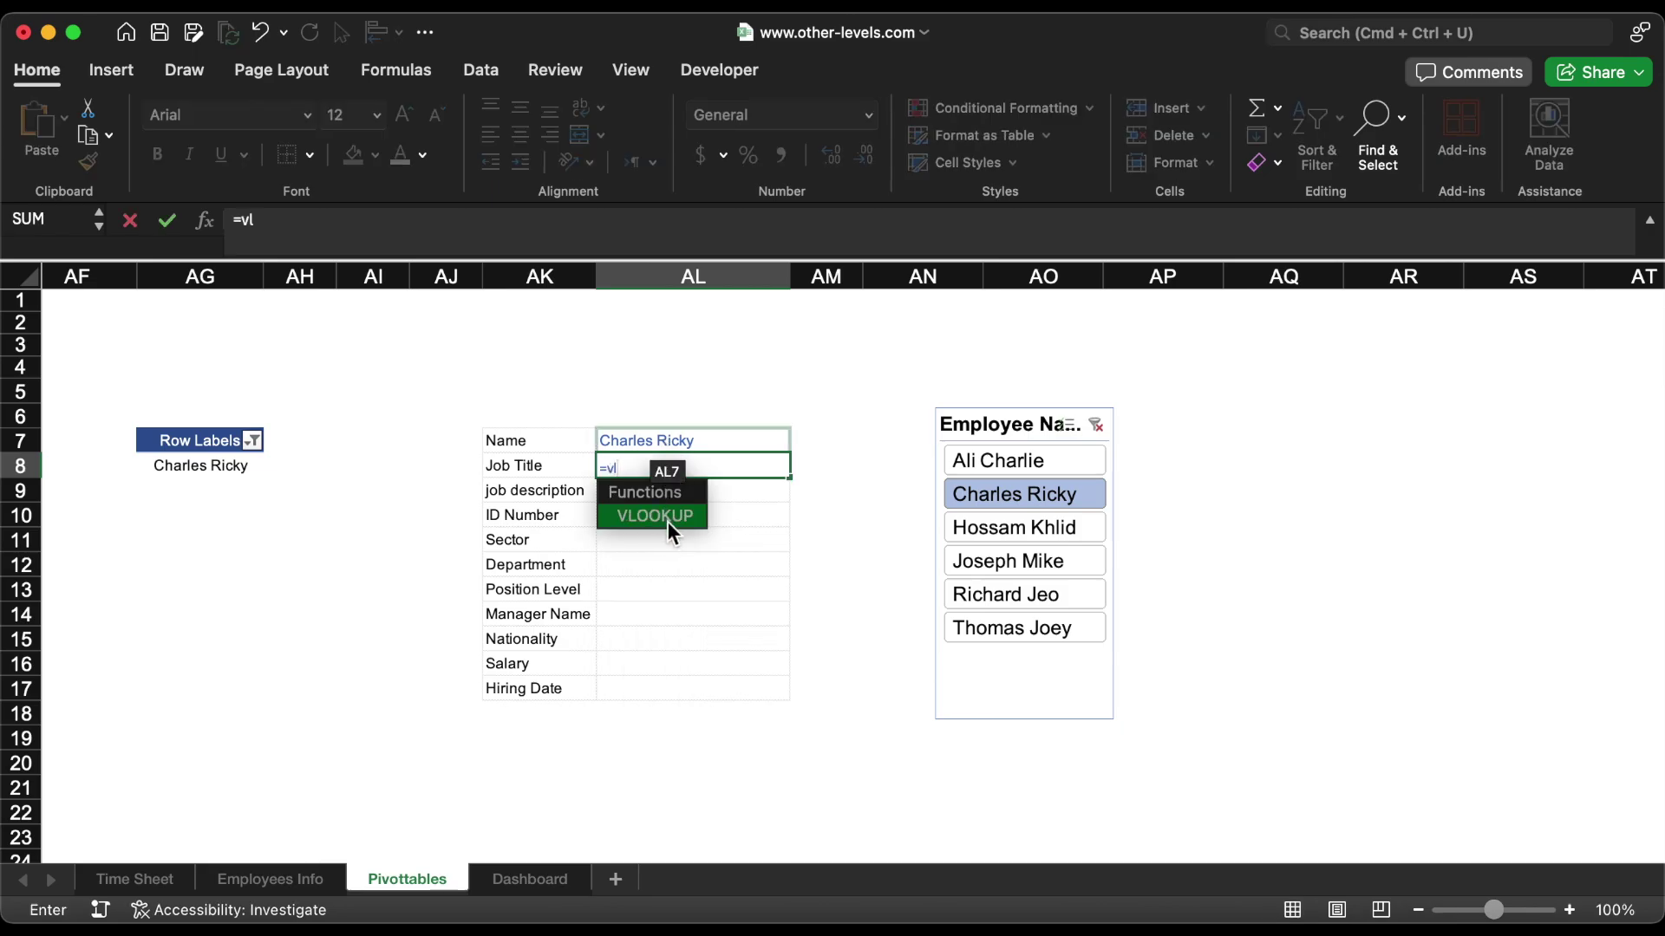
{"action": "double_click", "coordinate": [667, 518]}
{"action": "left_click", "coordinate": [642, 443]}
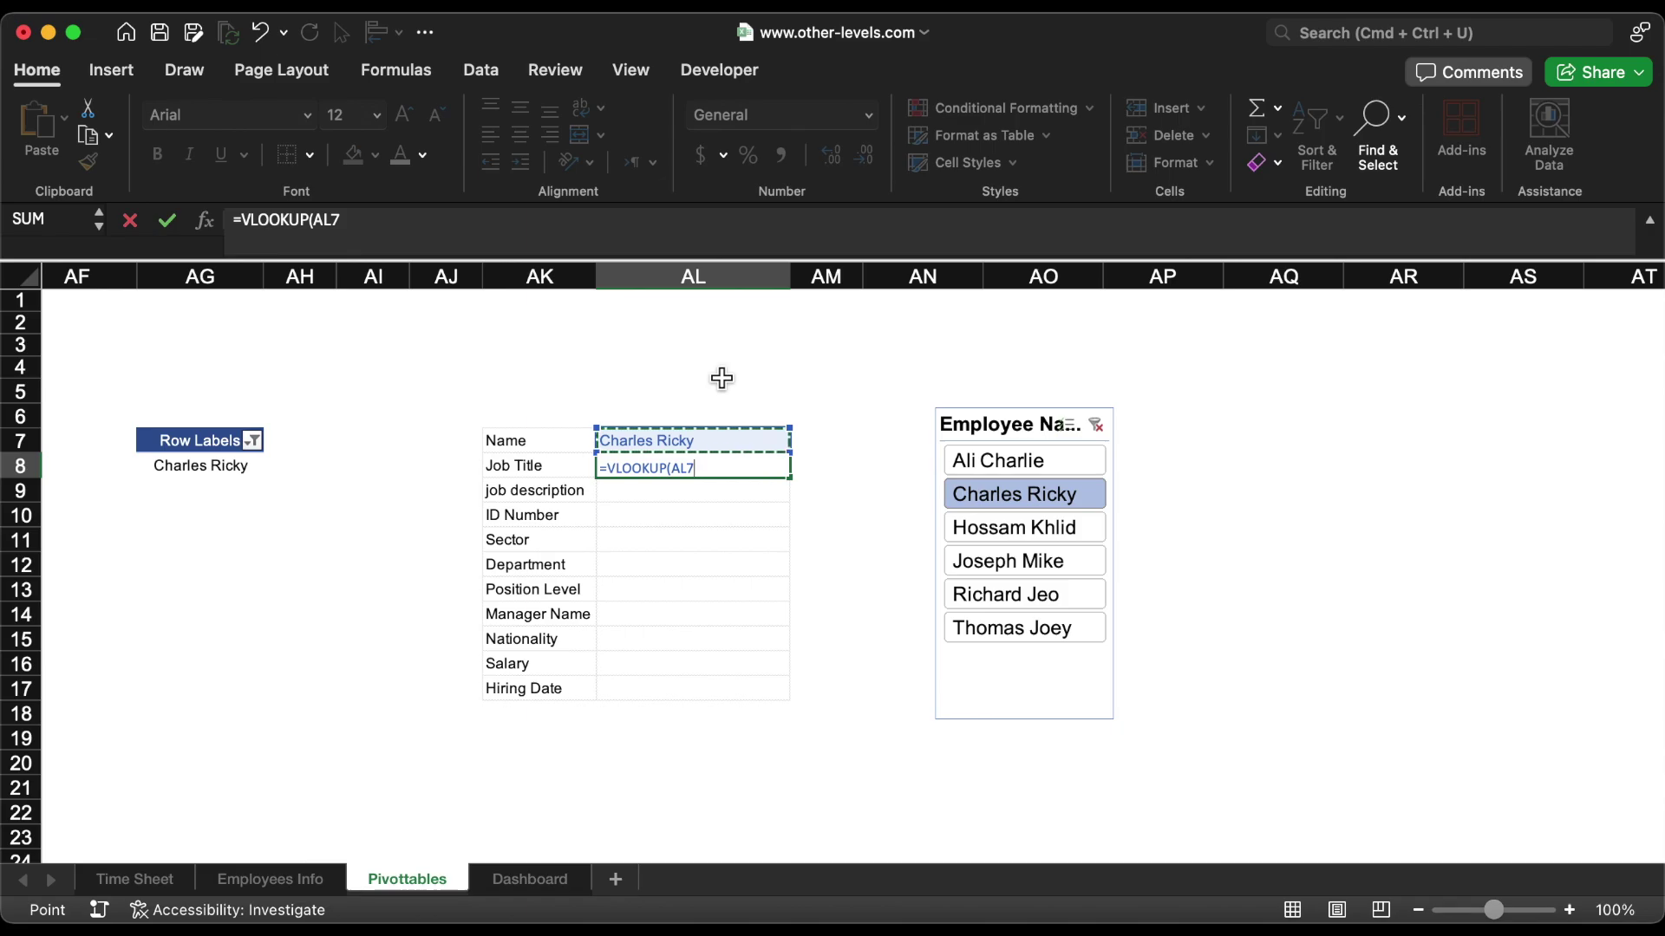
{"action": "key", "text": "F4"}
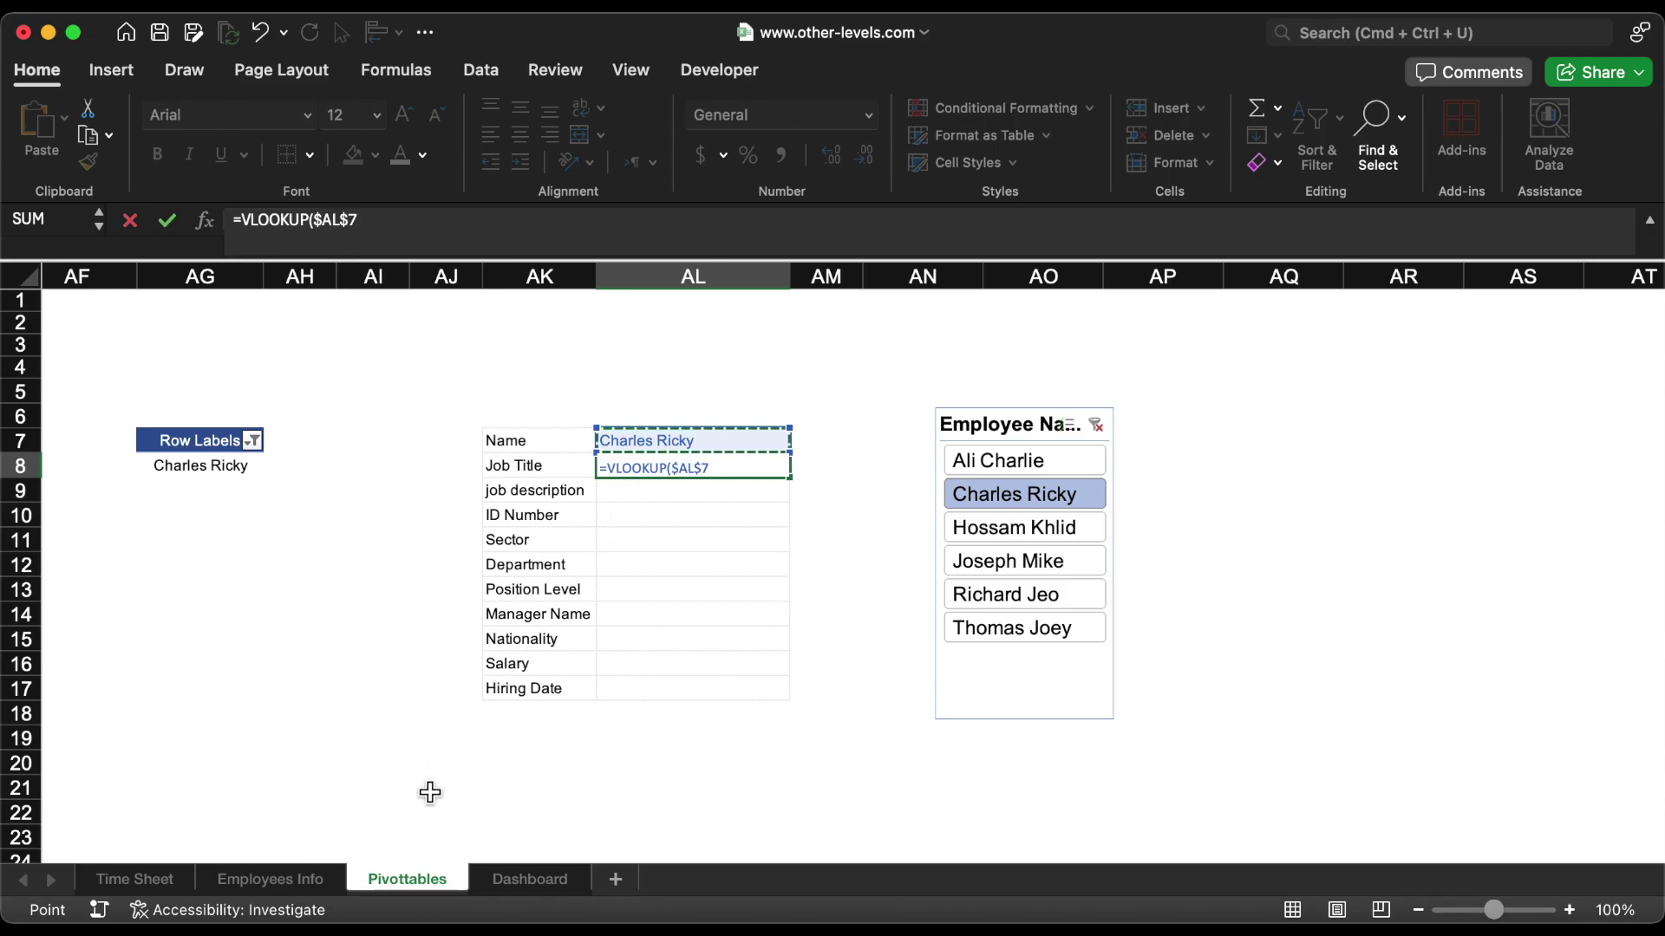
{"action": "type", "text": ","}
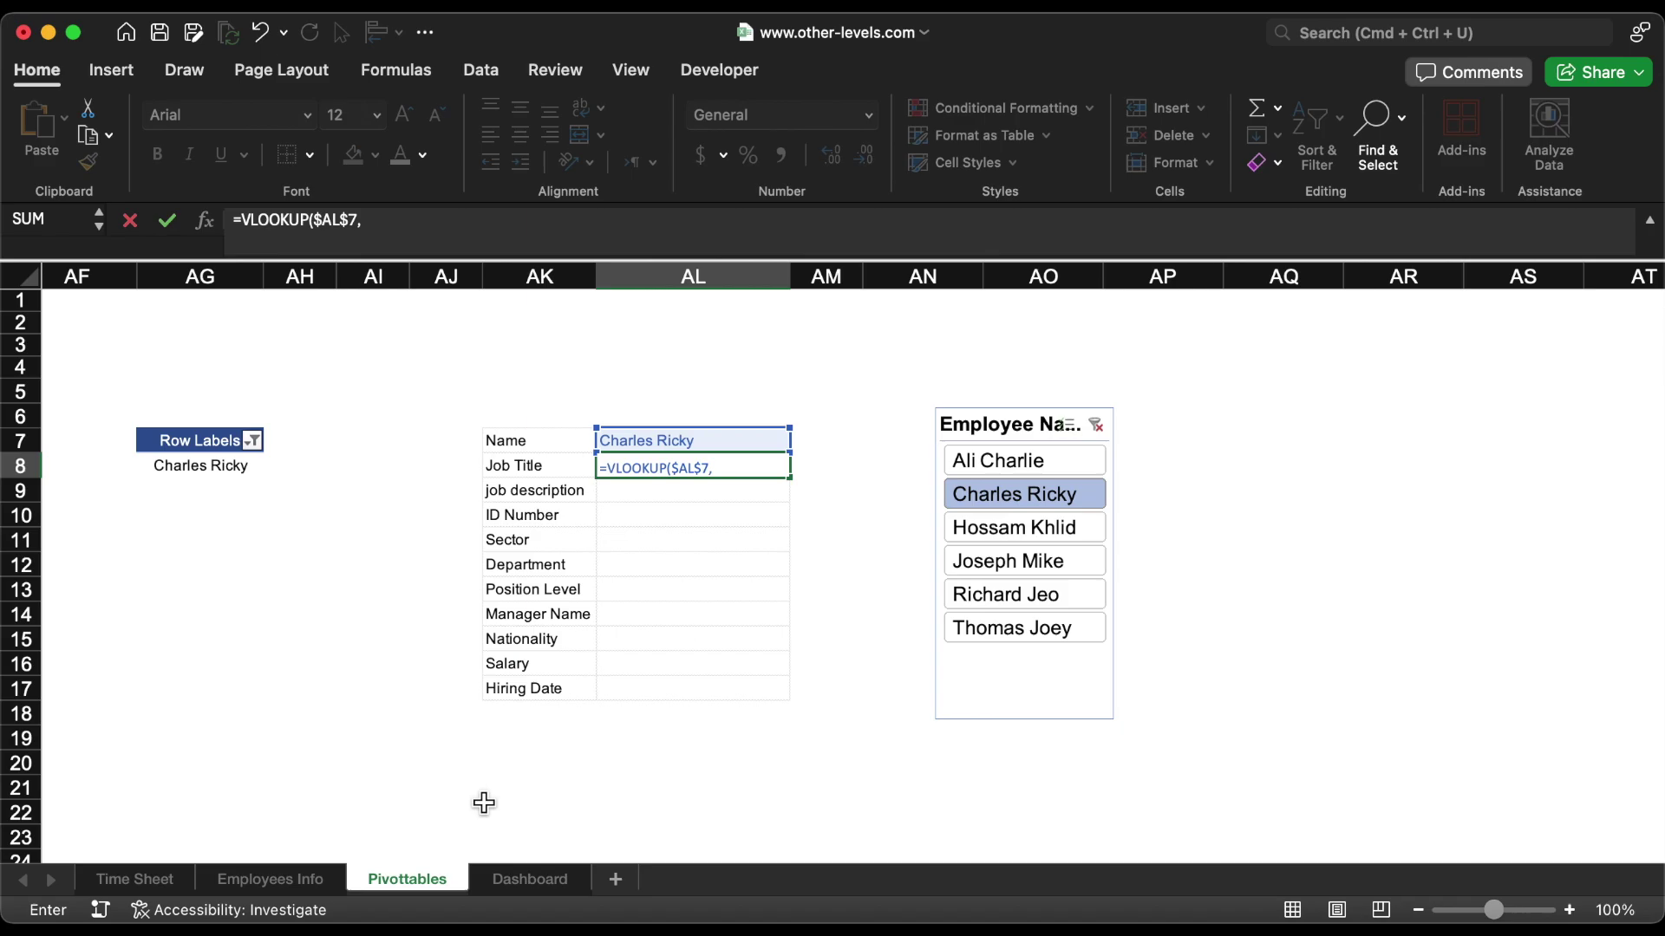
{"action": "left_click", "coordinate": [293, 875]}
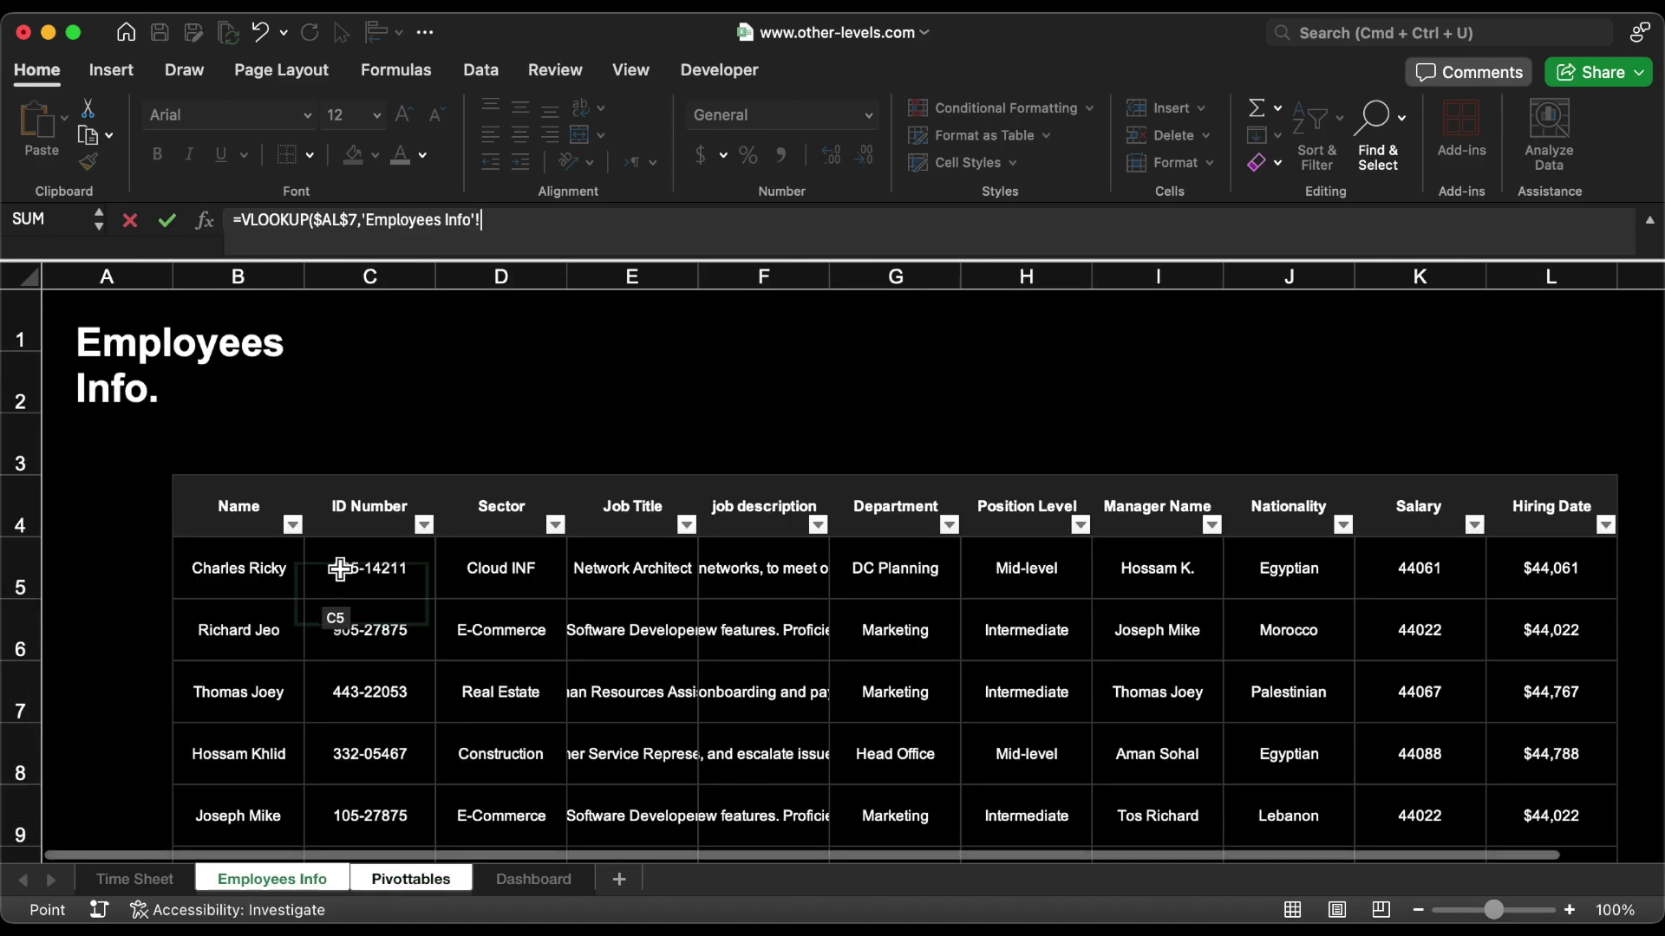
{"action": "left_click", "coordinate": [279, 284]}
{"action": "left_click_drag", "start_coordinate": [280, 285], "coordinate": [1497, 320]}
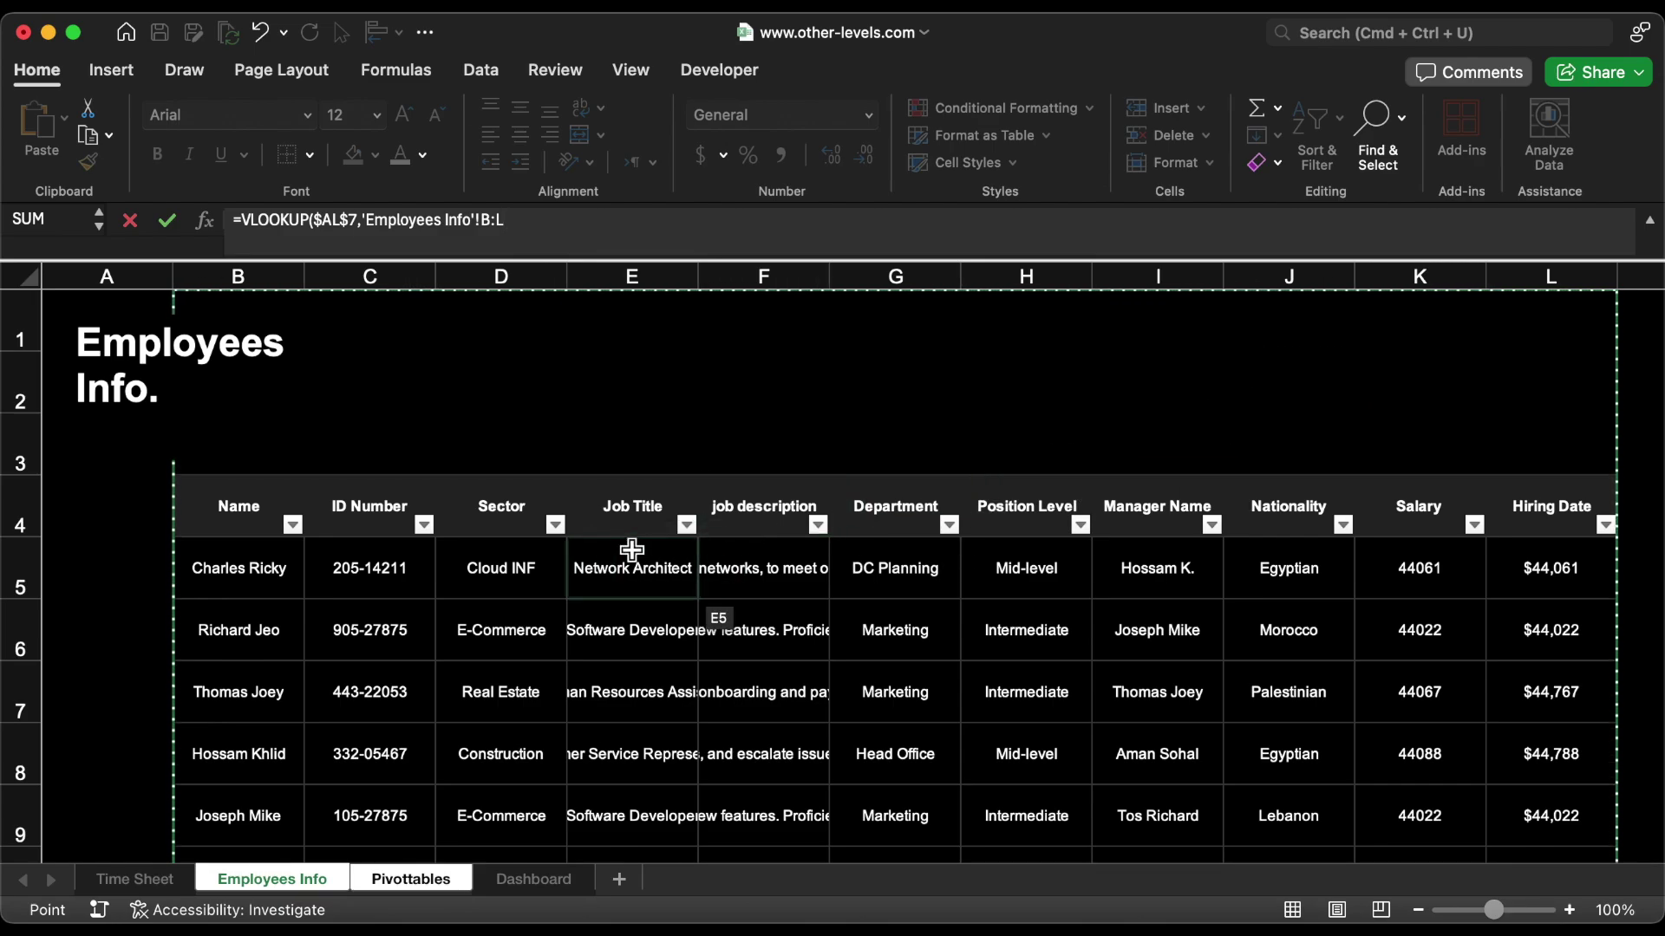
{"action": "type", "text": ",2,"}
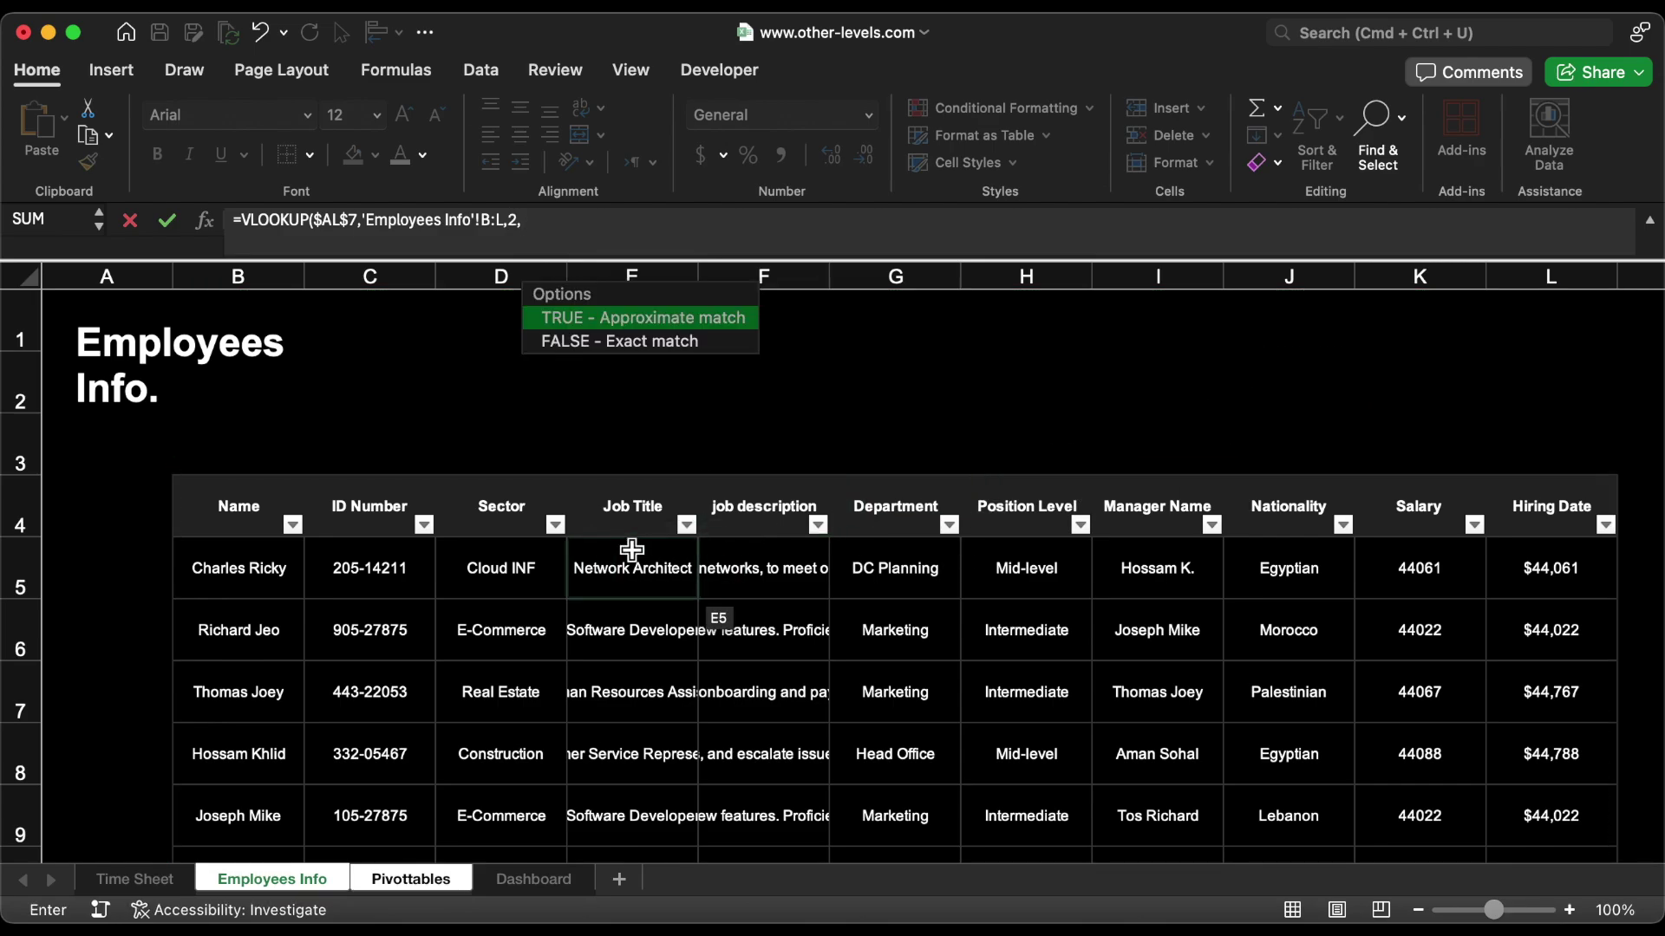
{"action": "type", "text": "0)"}
{"action": "key", "text": "Return"}
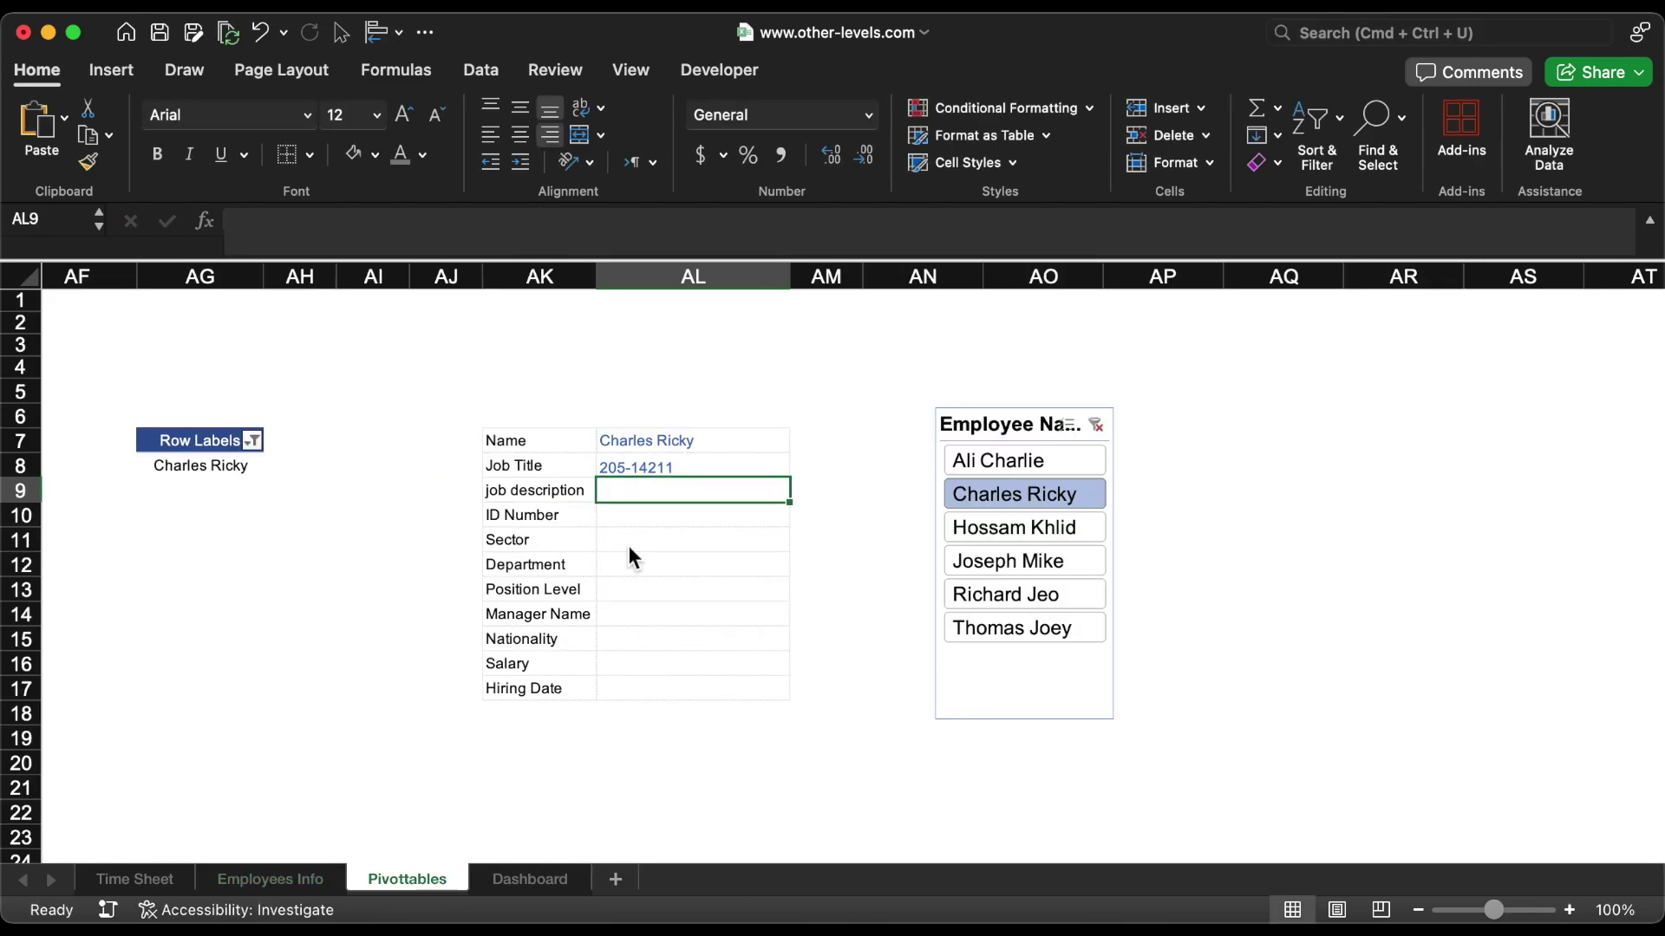
{"action": "left_click", "coordinate": [703, 469]}
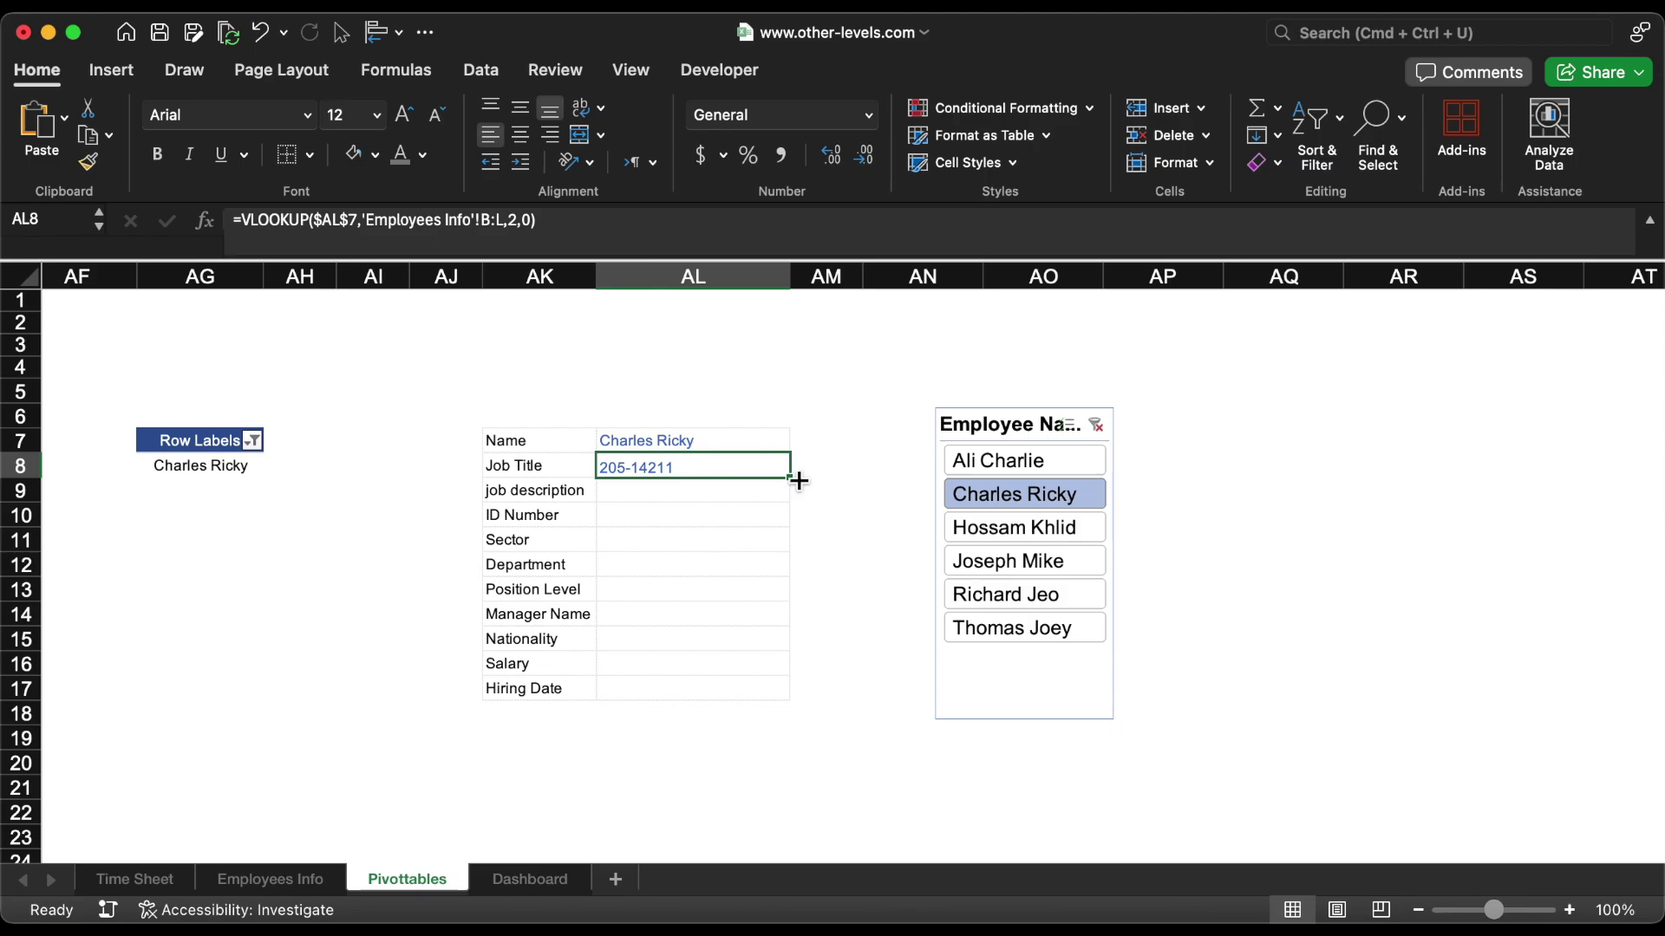
{"action": "left_click_drag", "start_coordinate": [799, 480], "coordinate": [772, 699]}
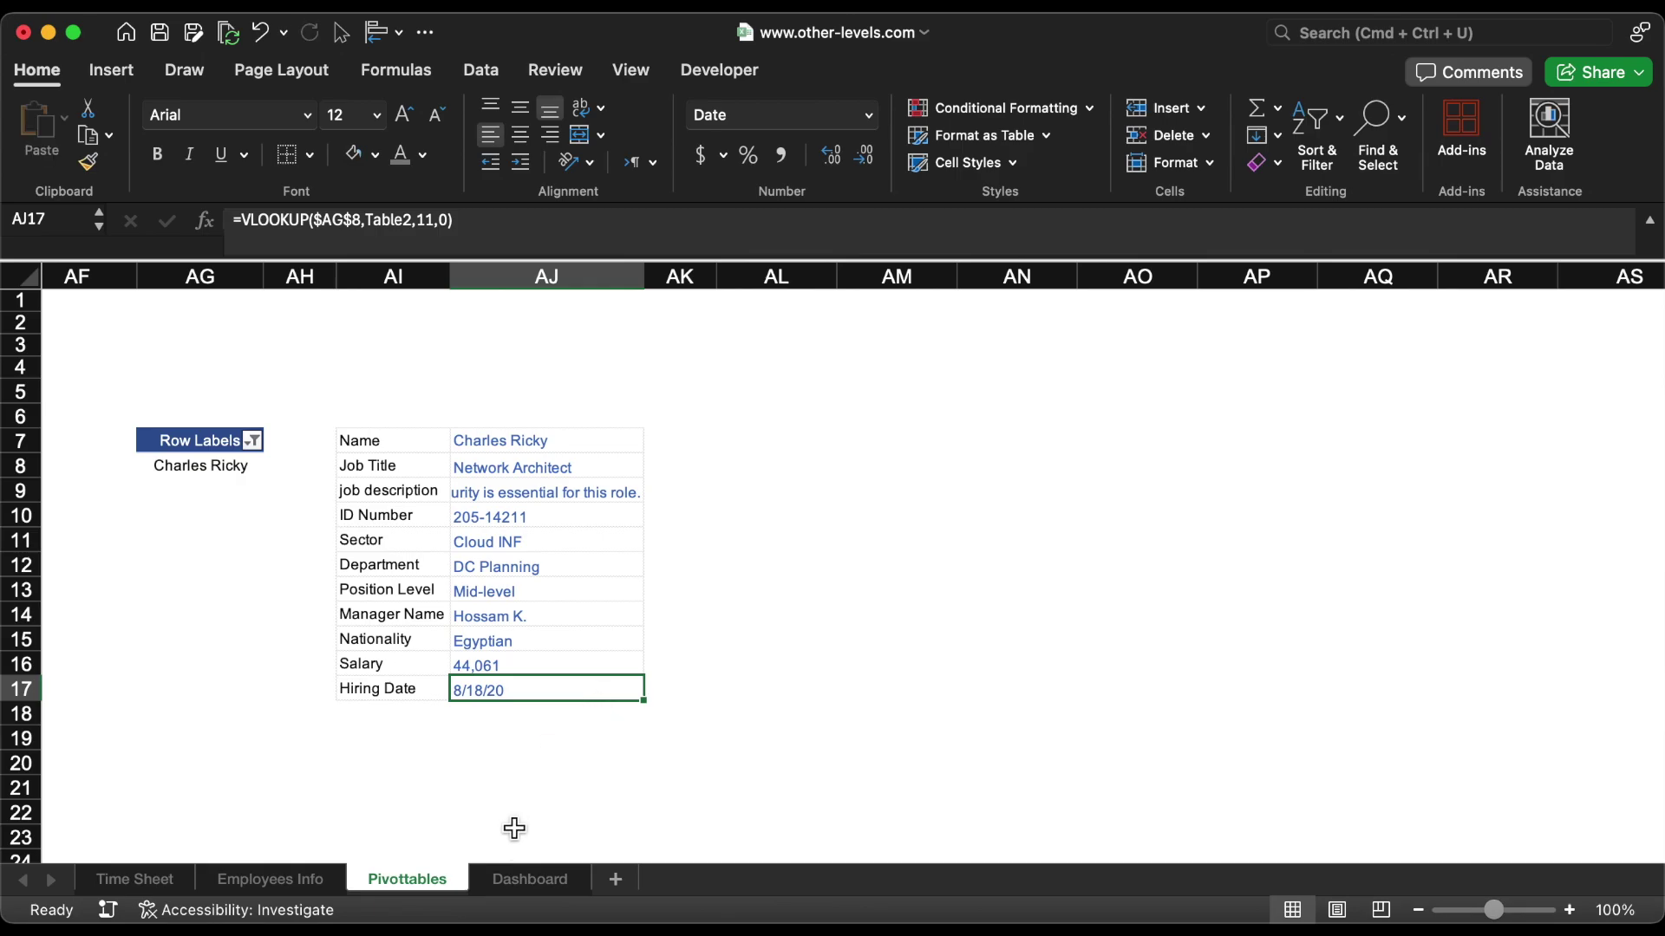
Step: Paste copies of a Dashboard title box below the Needs Manager card and link them to the Name and Job Title labels in Pivottables AI7 and AI8
{"action": "left_click", "coordinate": [516, 880]}
{"action": "left_click", "coordinate": [327, 356]}
{"action": "key", "text": "super+c"}
{"action": "key", "text": "super+v"}
{"action": "left_click_drag", "start_coordinate": [717, 555], "coordinate": [710, 633]}
{"action": "type", "text": "="}
{"action": "left_click", "coordinate": [406, 880]}
{"action": "left_click", "coordinate": [411, 442]}
{"action": "key", "text": "Return"}
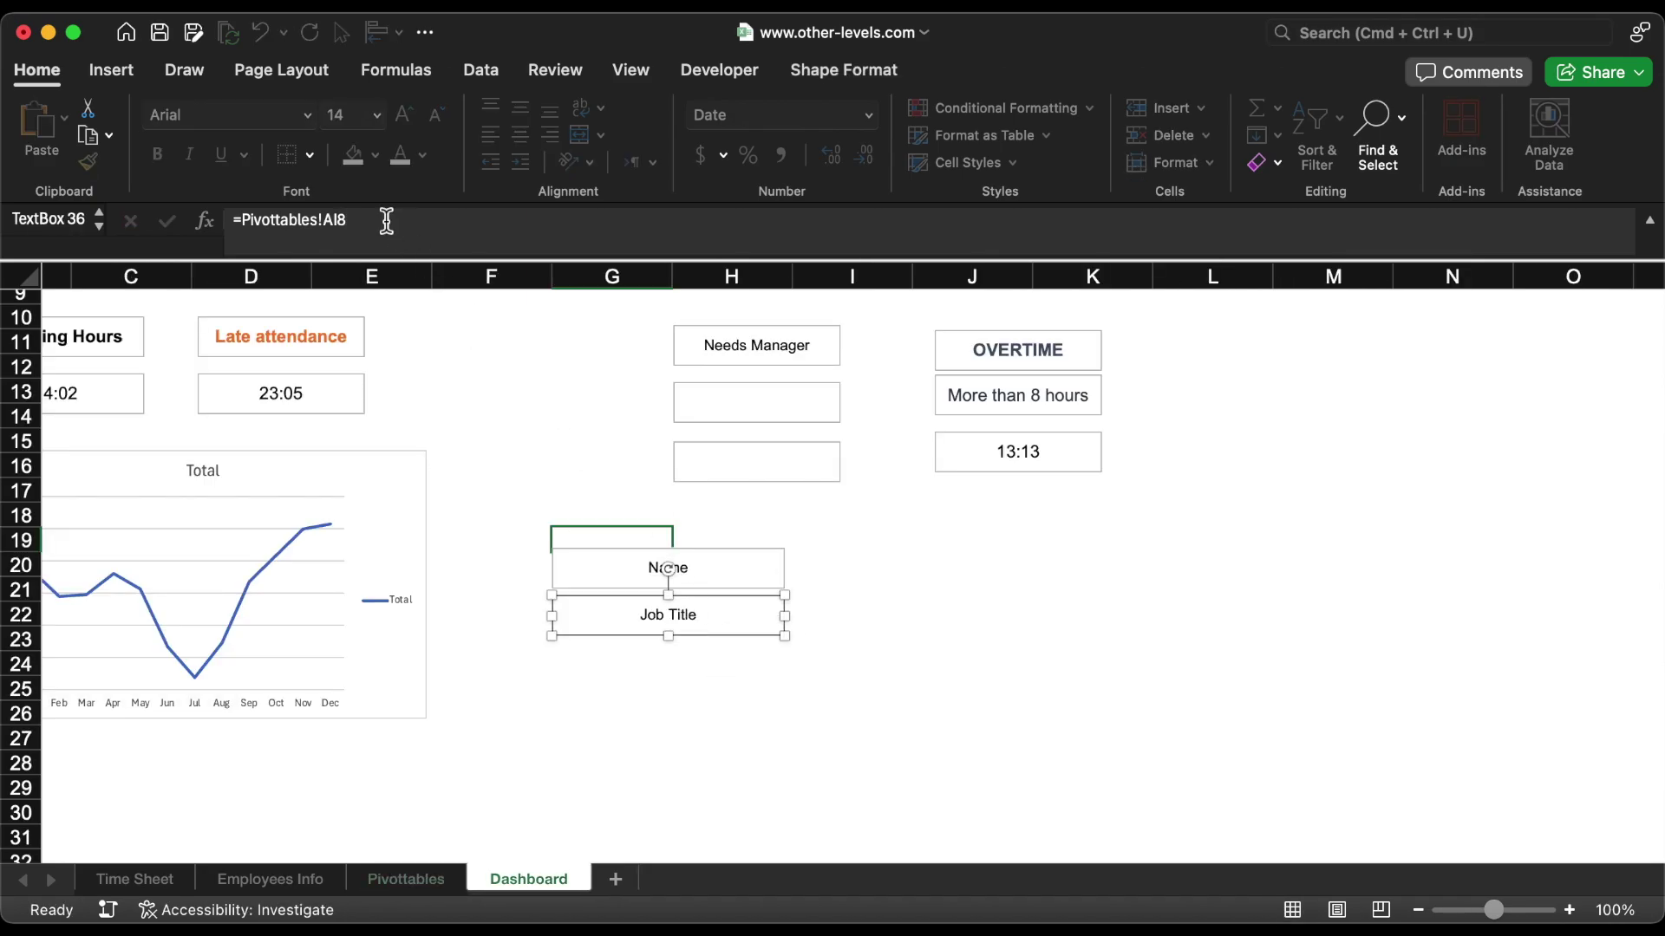
Step: Duplicate the Job Title box directly below itself and link the copy to Pivottables AI9
{"action": "left_click_drag", "start_coordinate": [681, 617], "coordinate": [682, 657]}
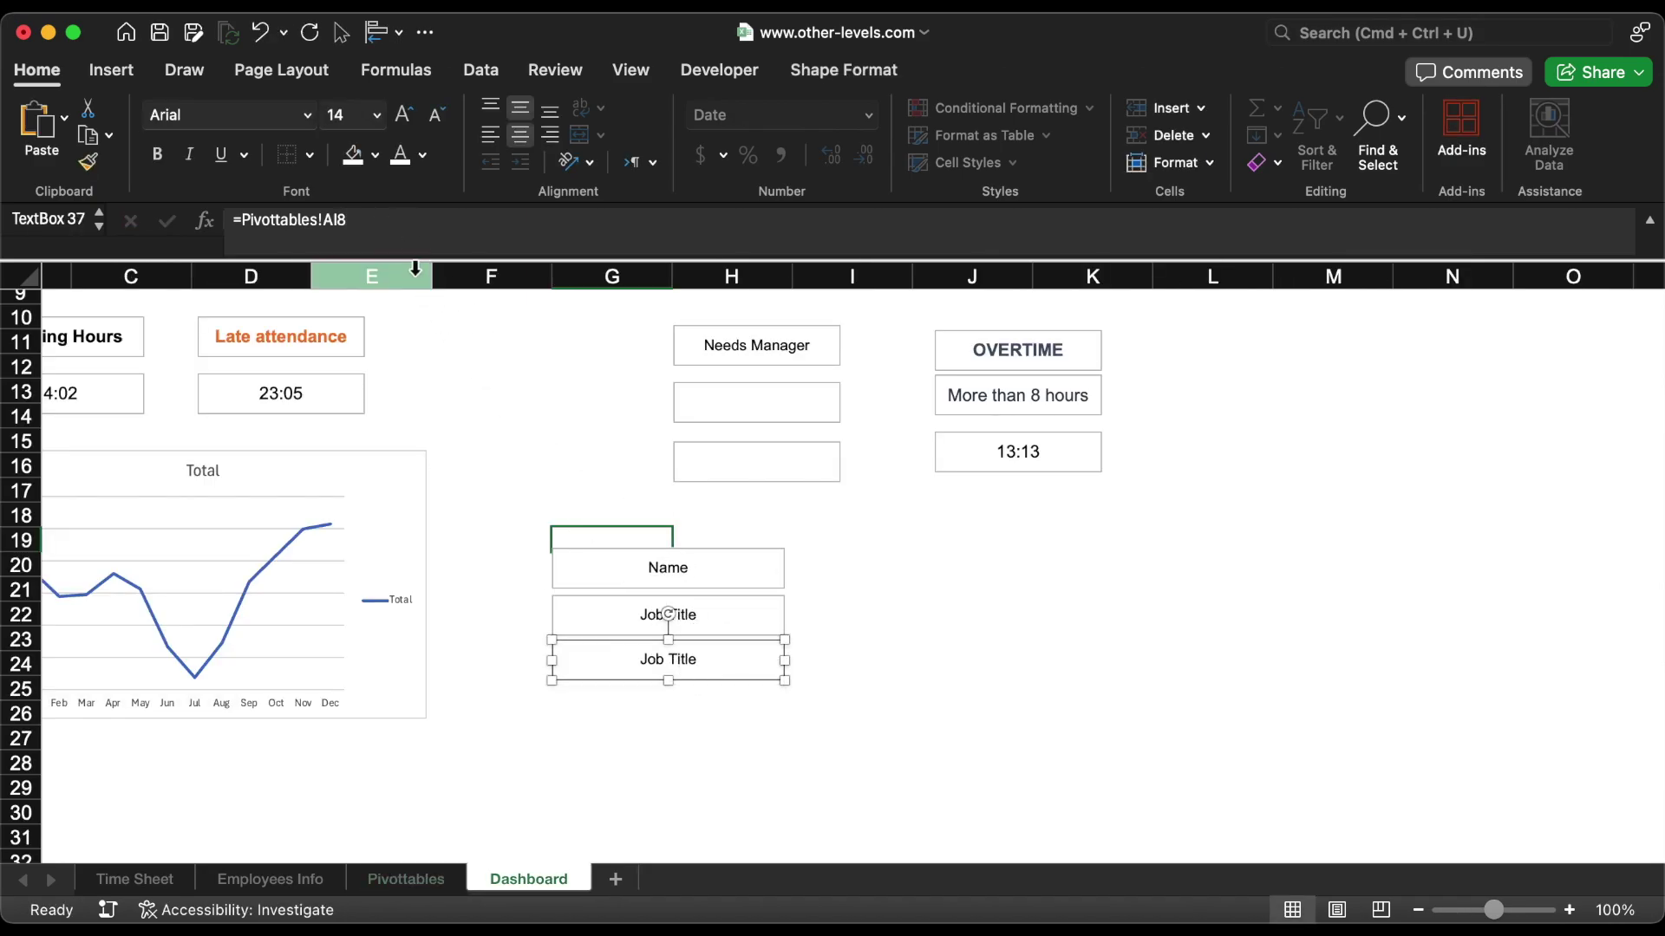
{"action": "left_click", "coordinate": [404, 239]}
{"action": "key", "text": "BackSpace"}
{"action": "type", "text": "9"}
{"action": "key", "text": "Return"}
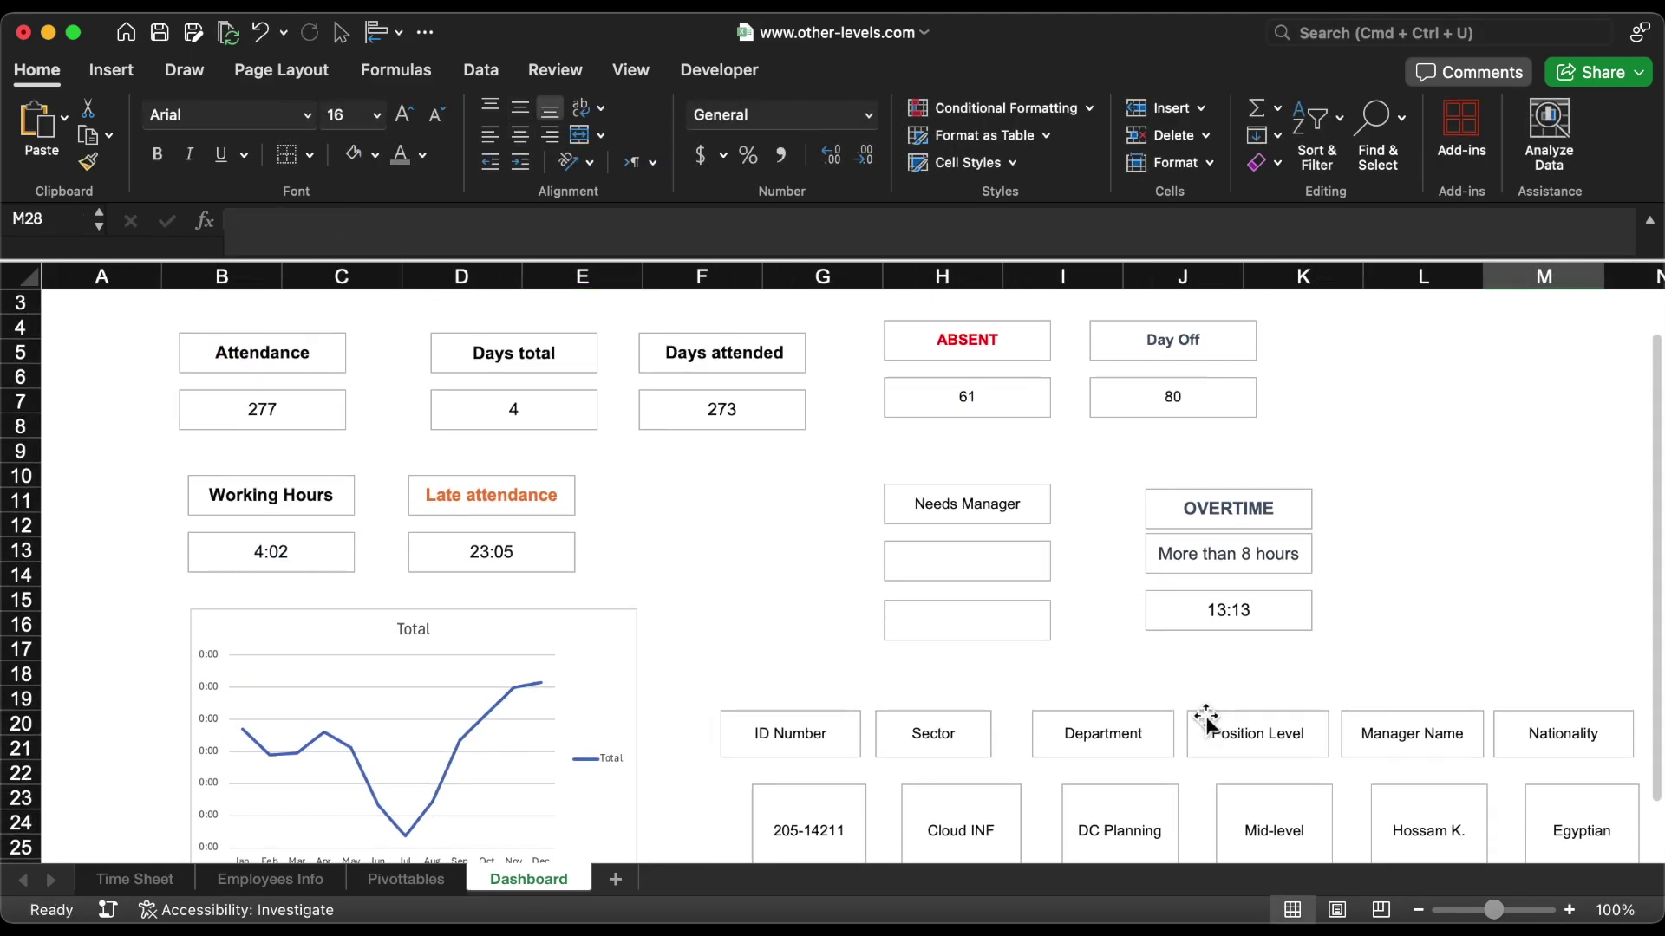
Step: Add a new sheet after the Dashboard and rename it Empl. Photo
{"action": "scroll", "coordinate": [1206, 720], "scroll_direction": "up", "scroll_amount": 1}
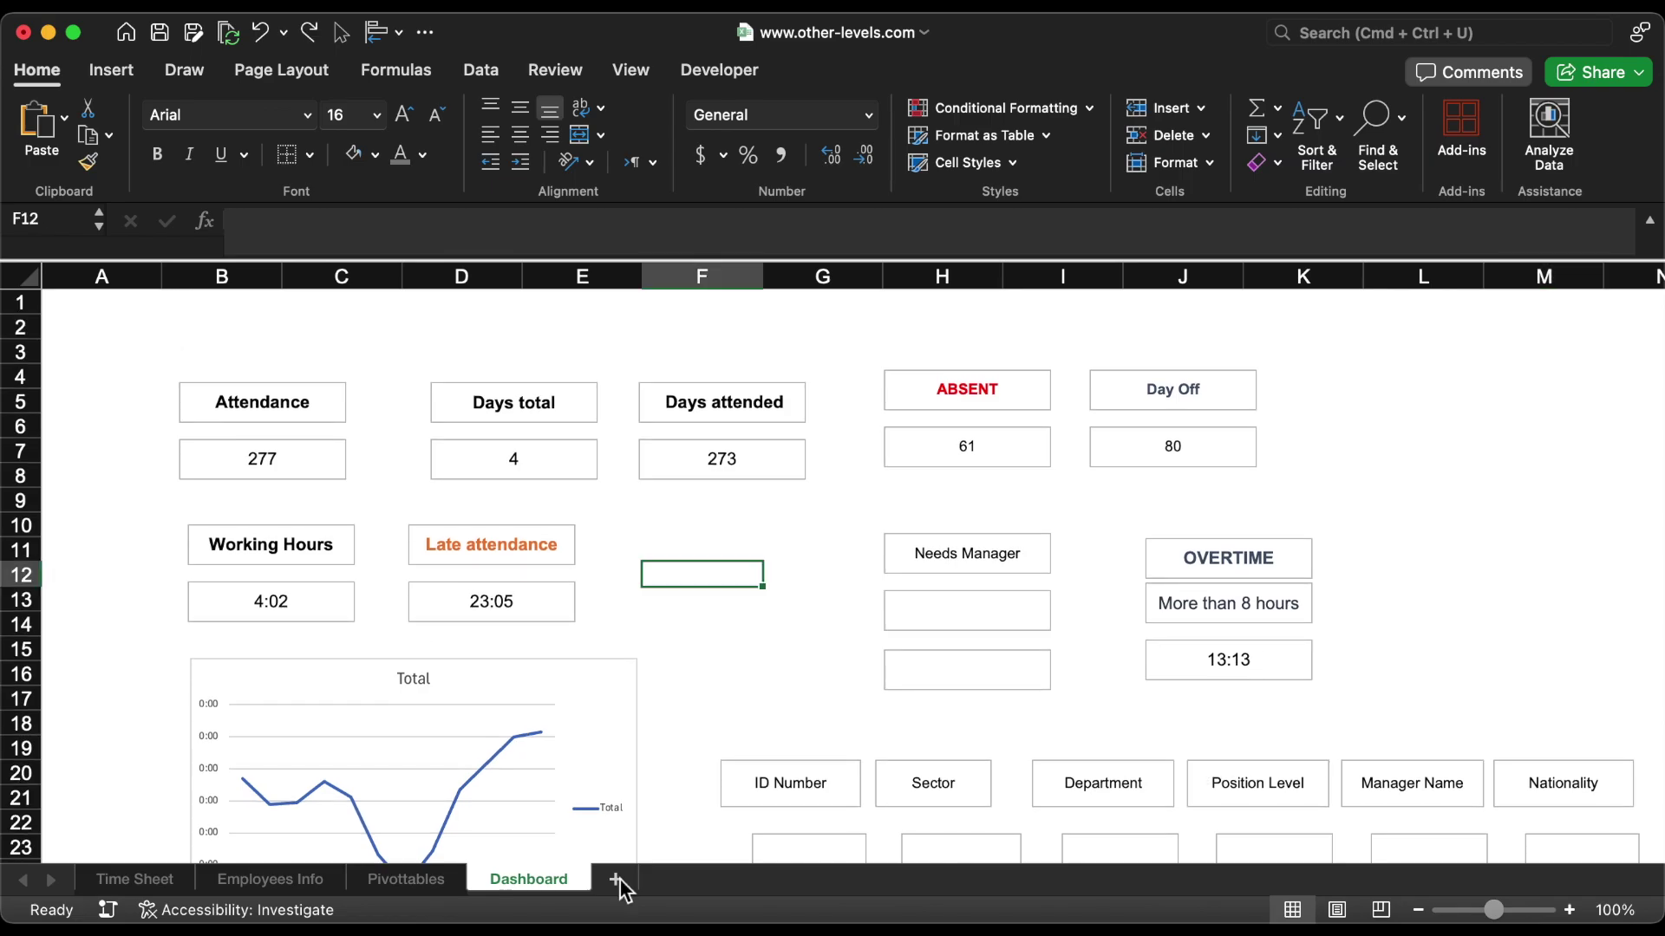
{"action": "left_click", "coordinate": [619, 877]}
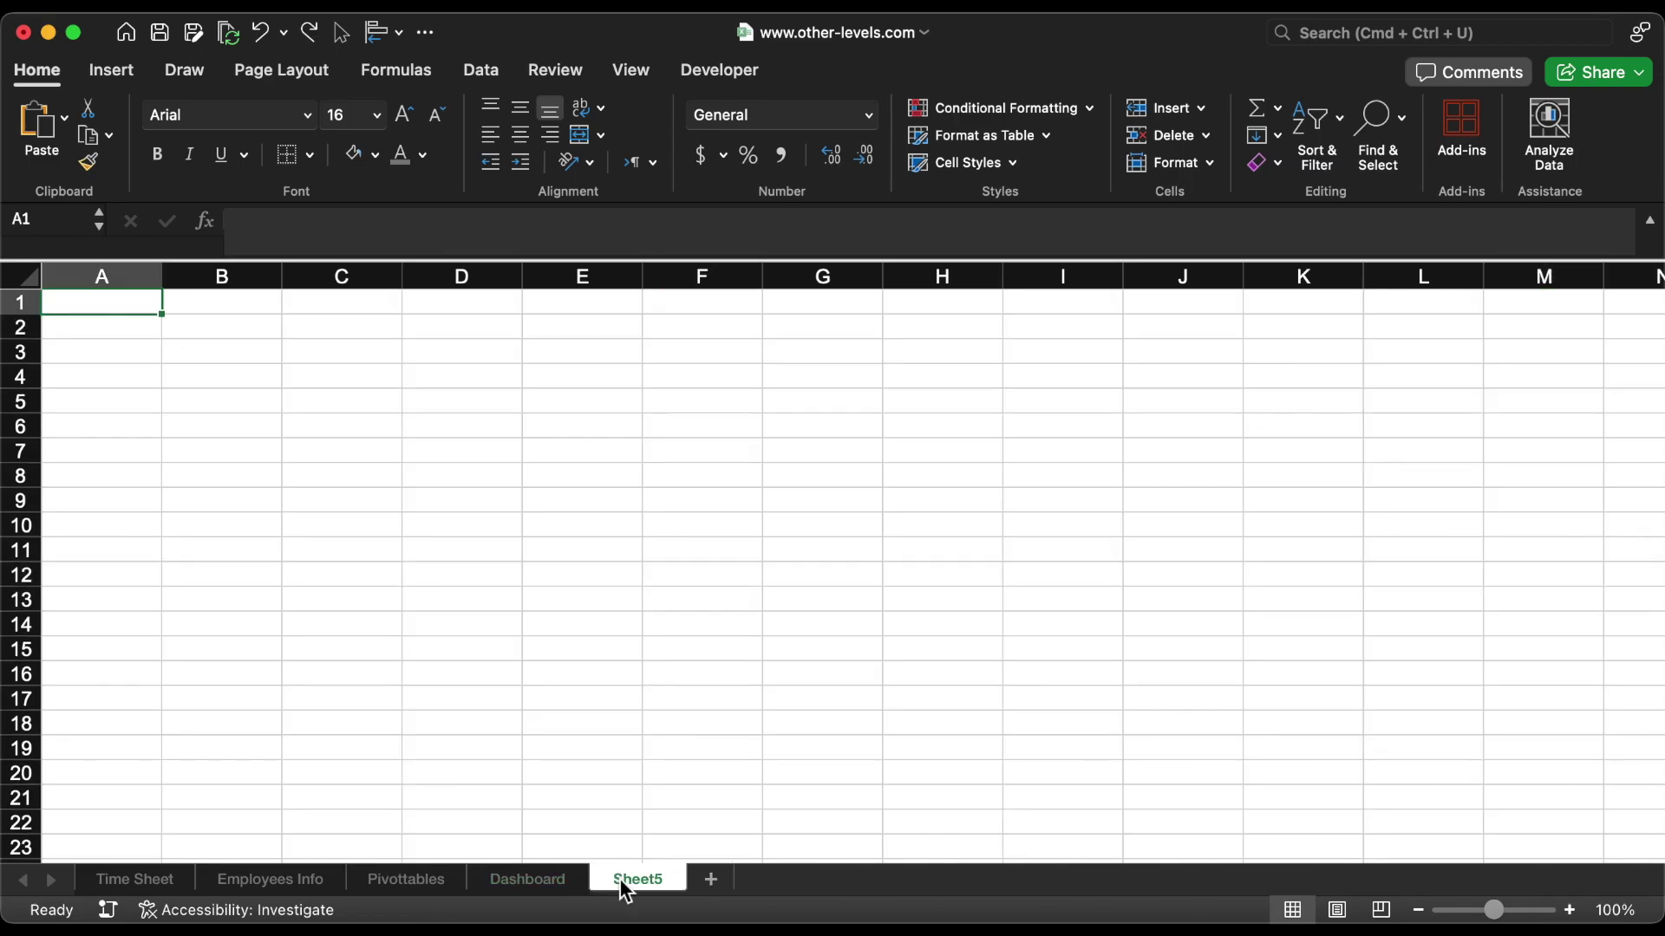
{"action": "right_click", "coordinate": [632, 880]}
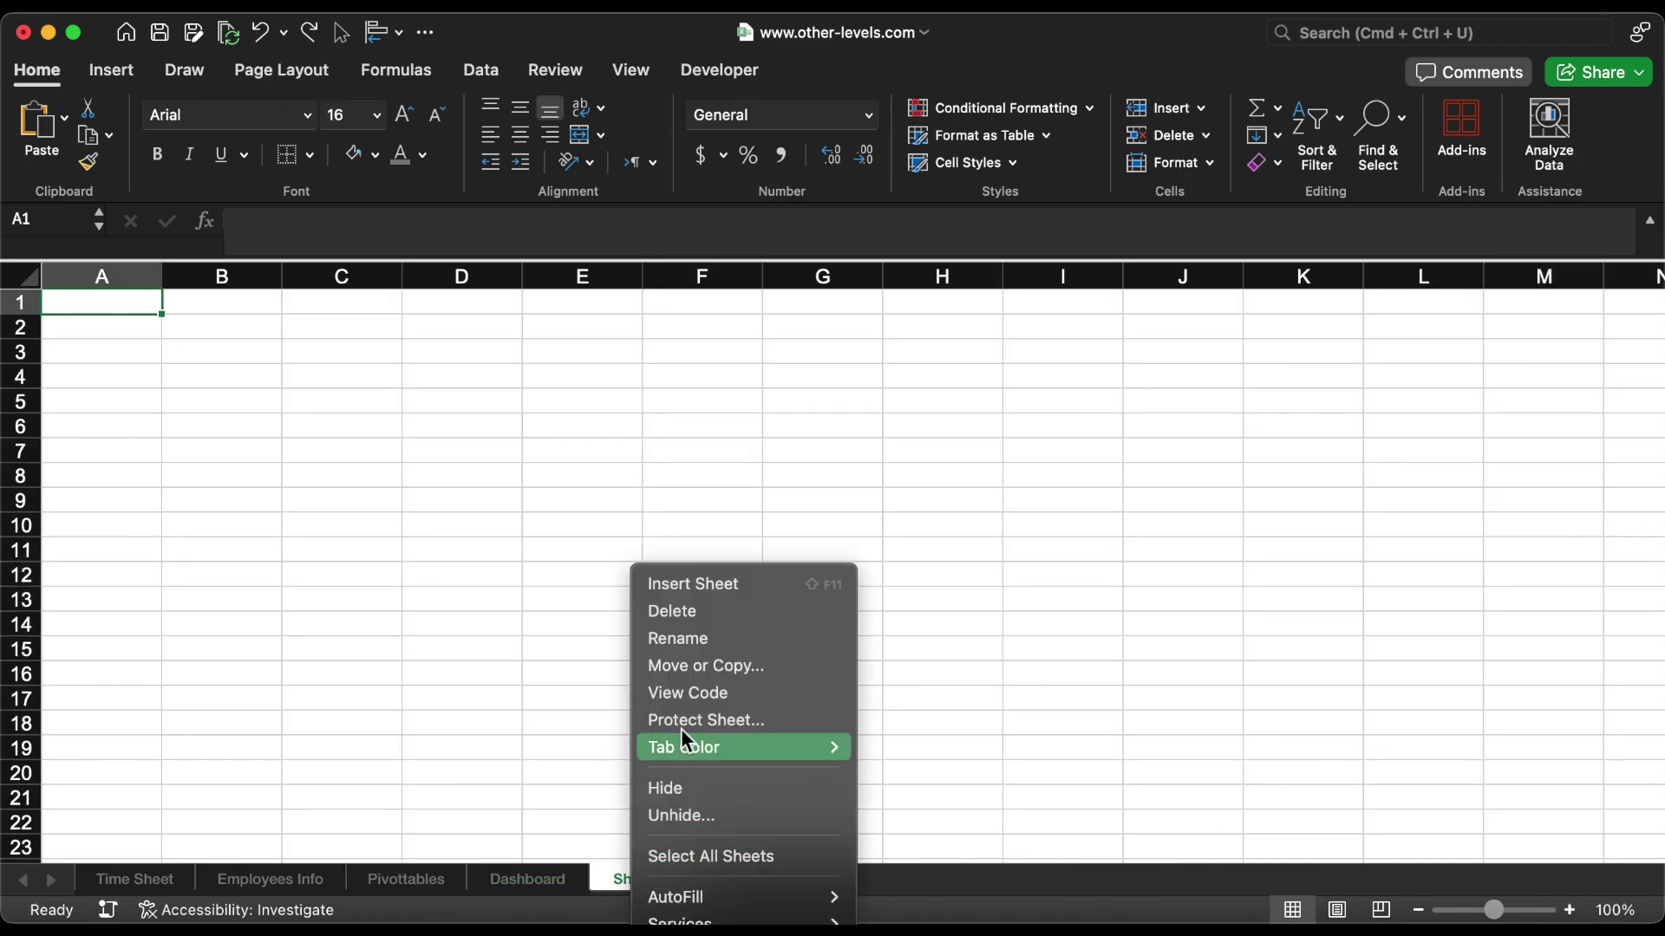
{"action": "left_click", "coordinate": [695, 643]}
{"action": "type", "text": "Empl. Photo"}
{"action": "key", "text": "Return"}
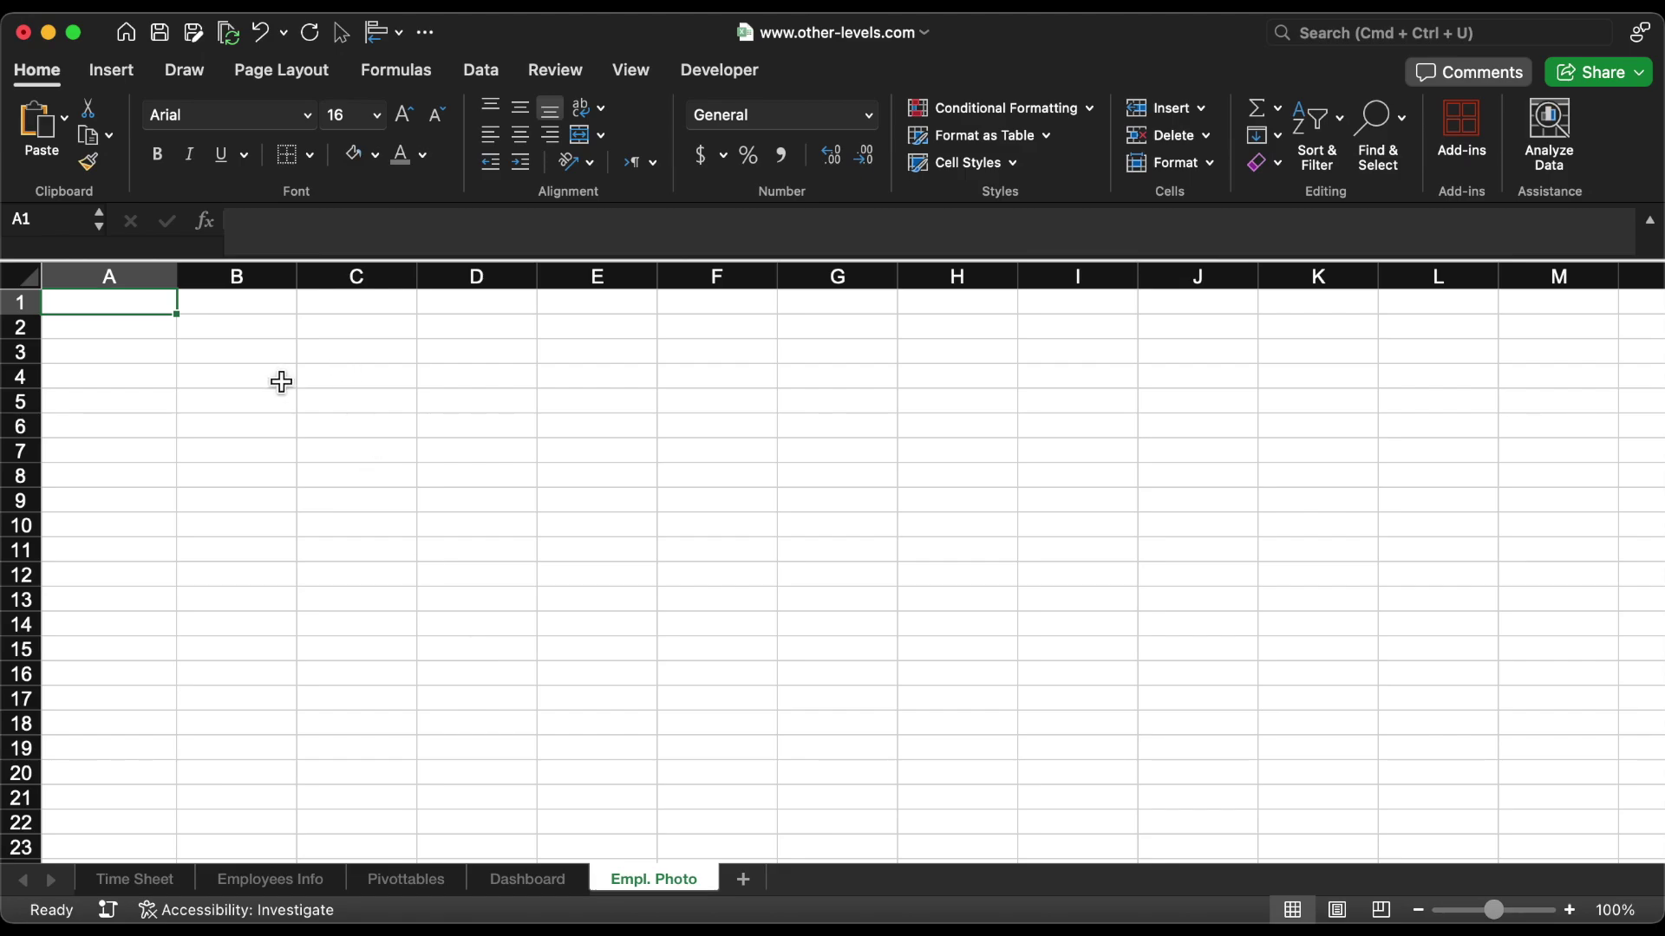
Step: Merge cells B4:E19 on the Empl. Photo sheet and place an employee photo in the merged cell
{"action": "mouse_move", "coordinate": [282, 381]}
{"action": "left_mouse_down"}
{"action": "mouse_move", "coordinate": [480, 668]}
{"action": "mouse_move", "coordinate": [547, 747]}
{"action": "mouse_move", "coordinate": [589, 747]}
{"action": "left_mouse_up"}
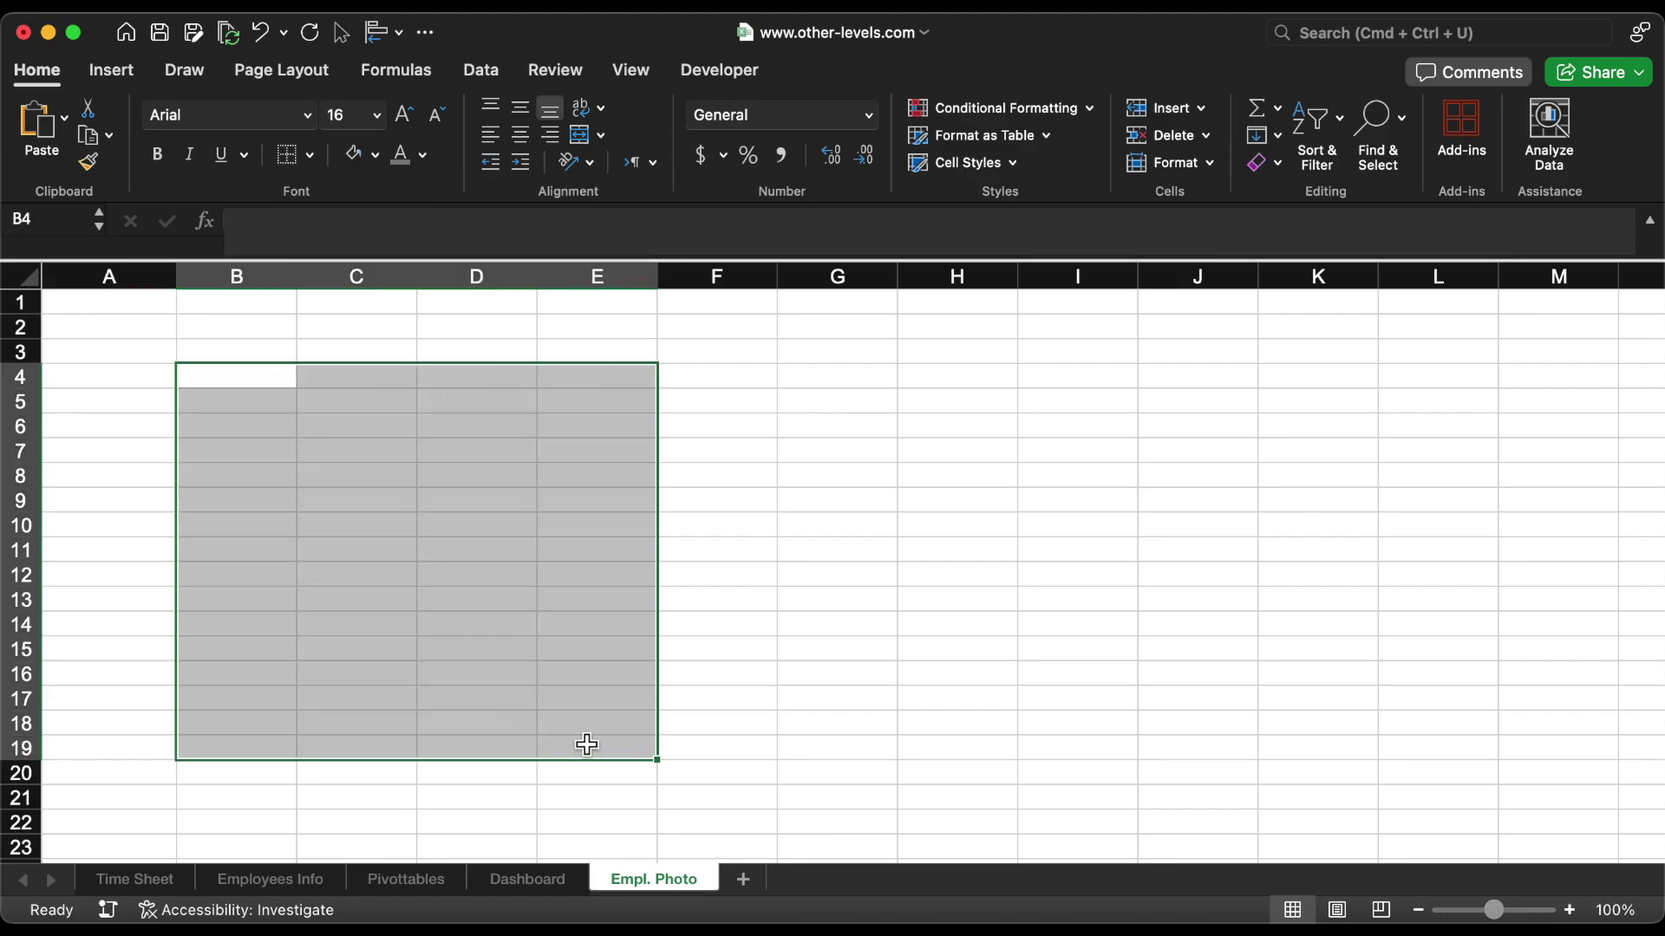
{"action": "left_click", "coordinate": [582, 136]}
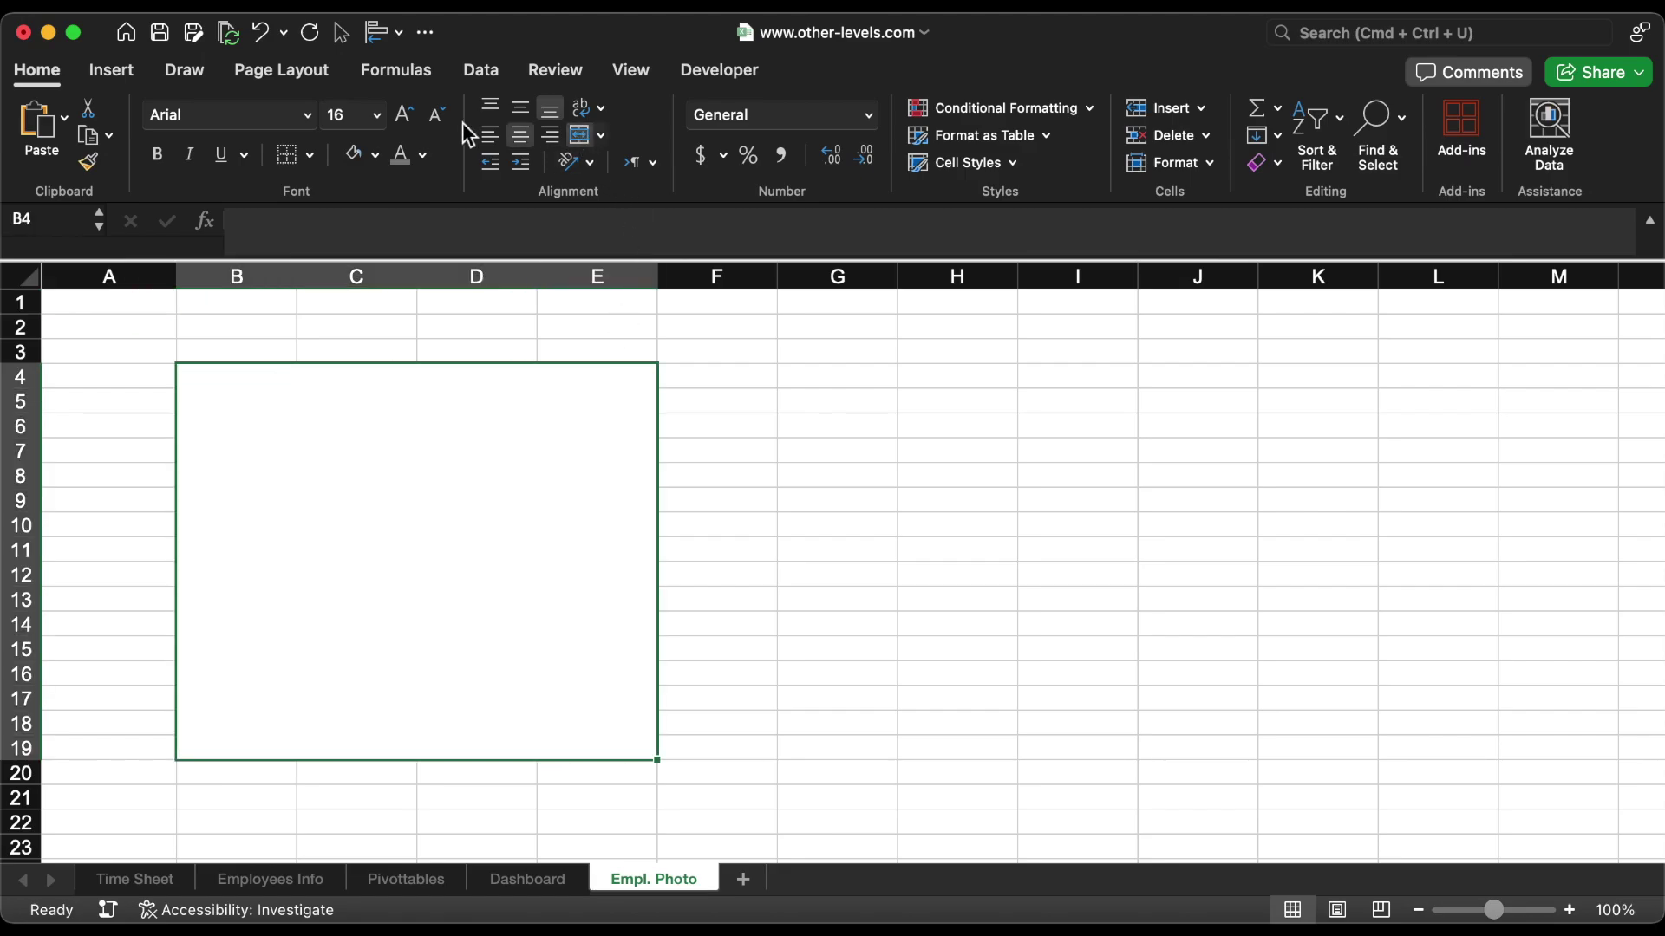
{"action": "left_click", "coordinate": [112, 72]}
{"action": "left_click", "coordinate": [411, 109]}
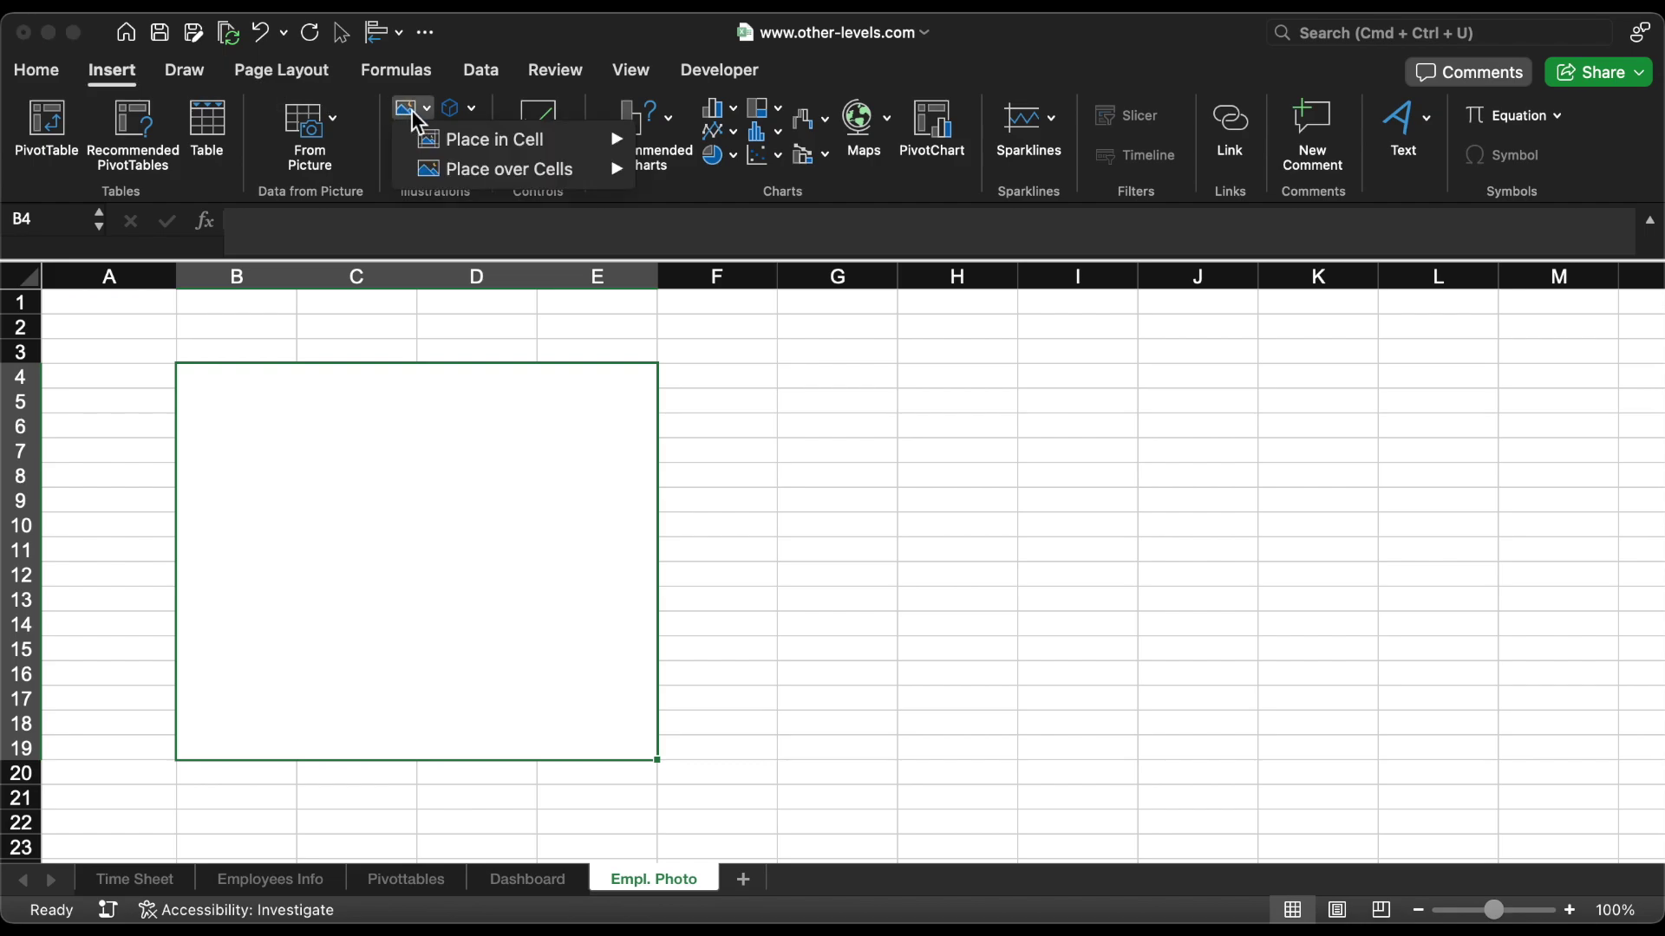
{"action": "mouse_move", "coordinate": [518, 143]}
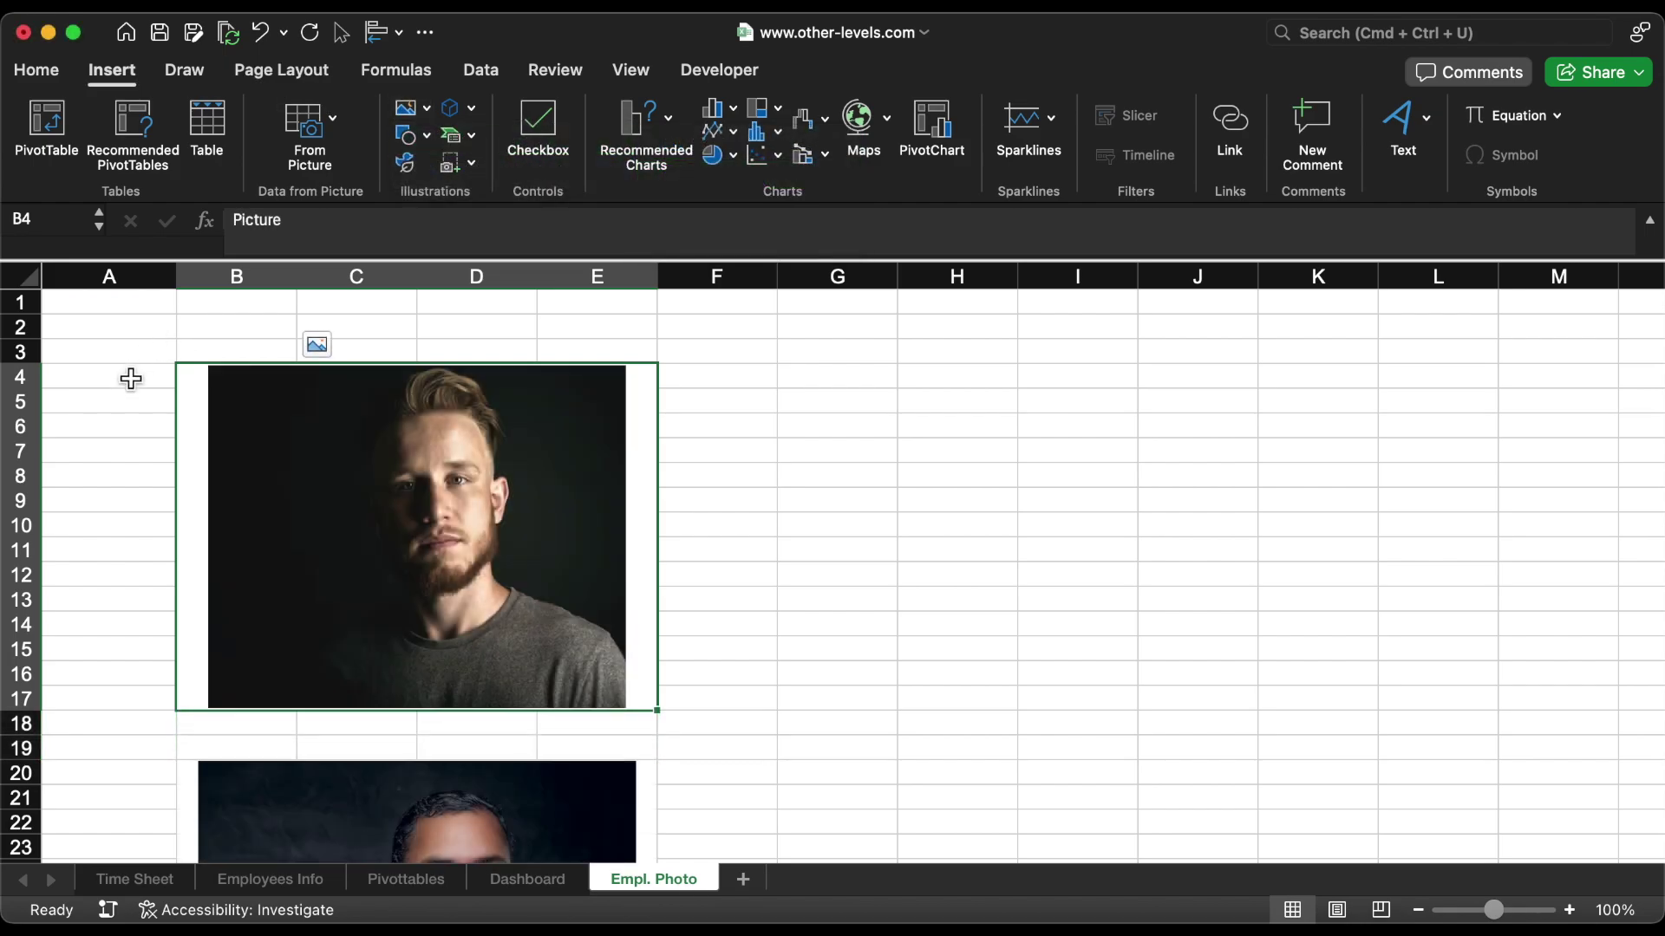
Step: Link cell A4 on the Empl. Photo sheet to the first employee name in Employees Info B5 and fill the formula down to A9
{"action": "left_click", "coordinate": [129, 379]}
{"action": "type", "text": "="}
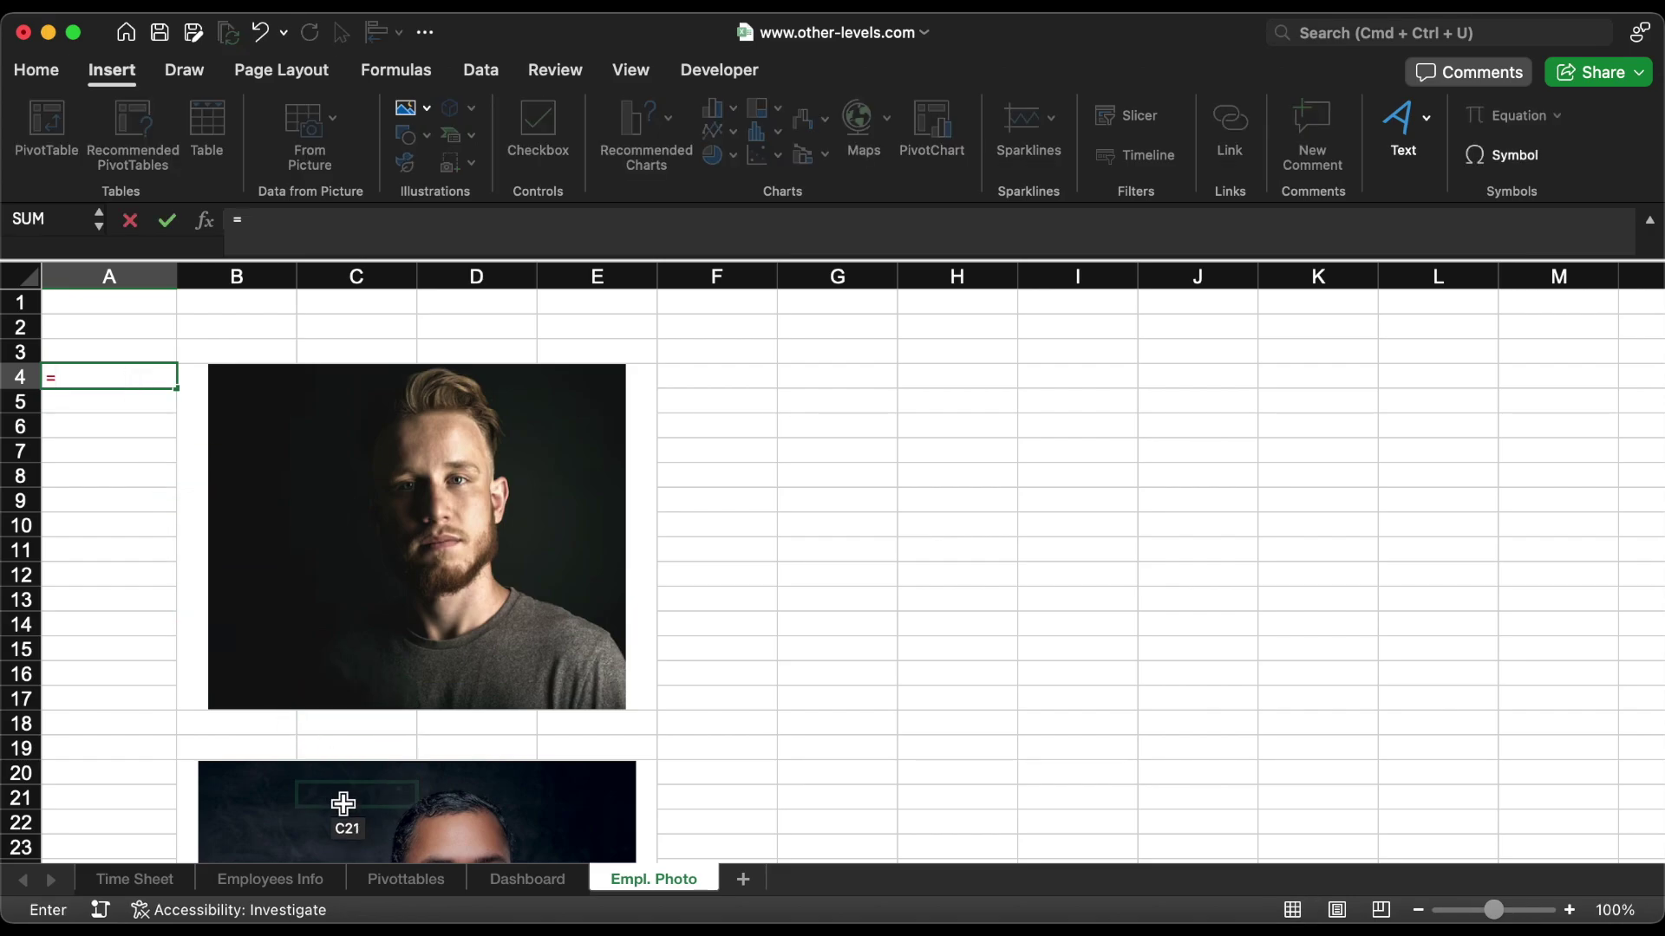
{"action": "left_click", "coordinate": [314, 888]}
{"action": "left_click", "coordinate": [279, 572]}
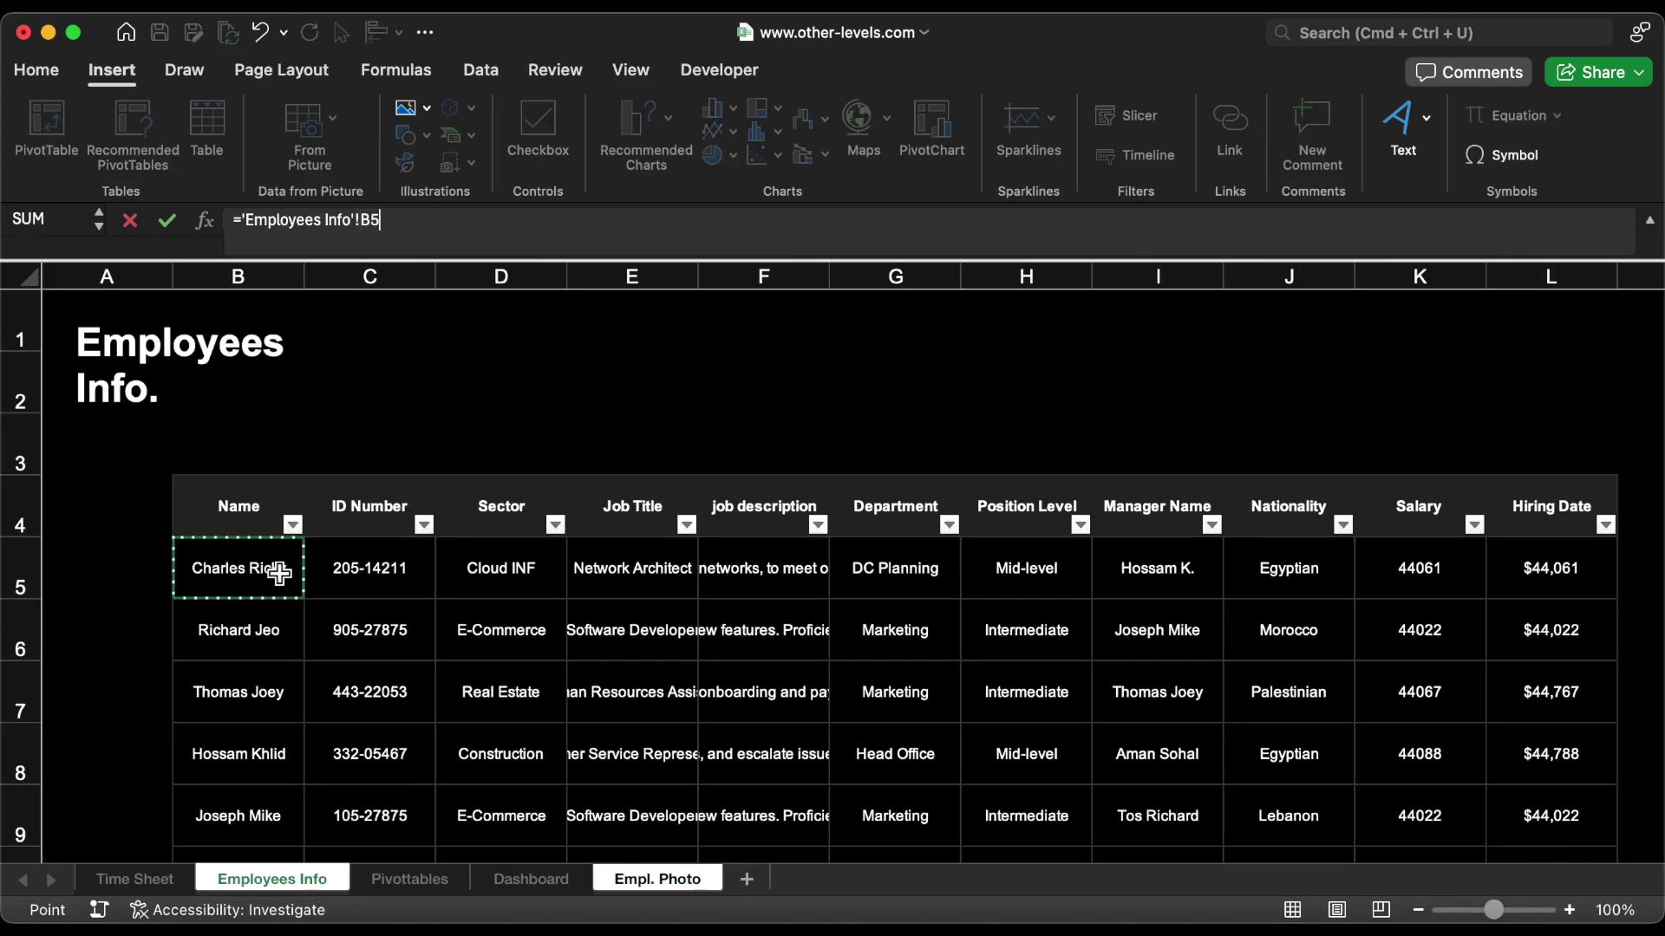
{"action": "key", "text": "Return"}
{"action": "key", "text": "Up"}
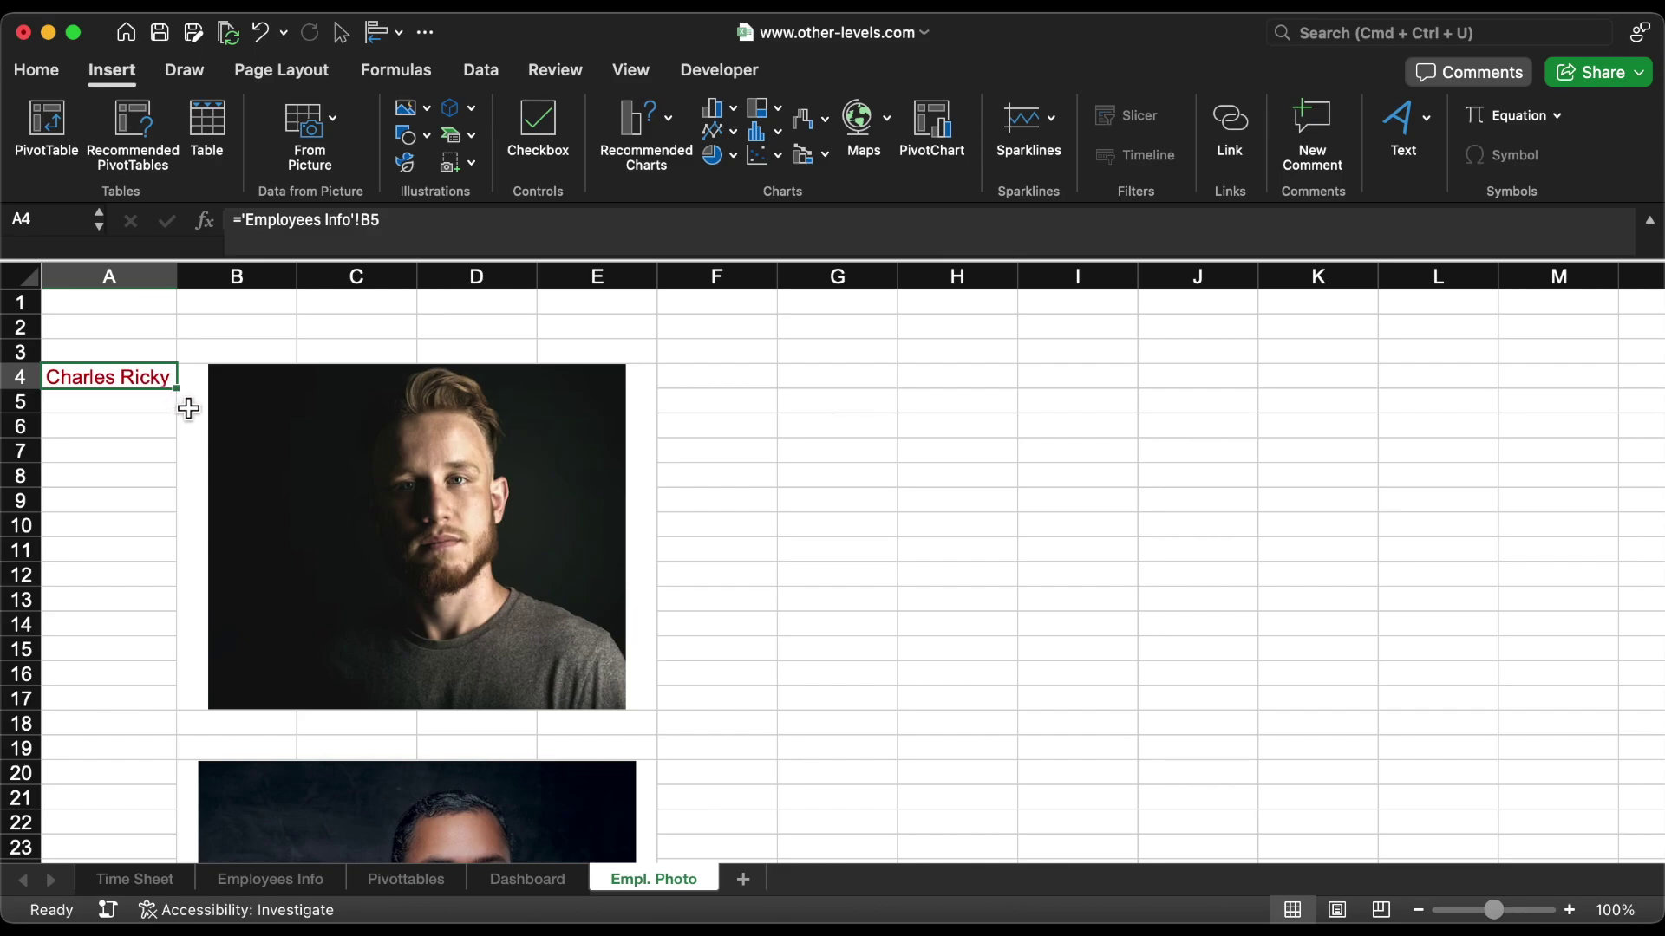
{"action": "left_click_drag", "start_coordinate": [181, 393], "coordinate": [174, 503]}
Step: Move the linked names below A4 down column A beside their matching employee photos, placing the A5 name in A20
{"action": "left_click", "coordinate": [136, 411]}
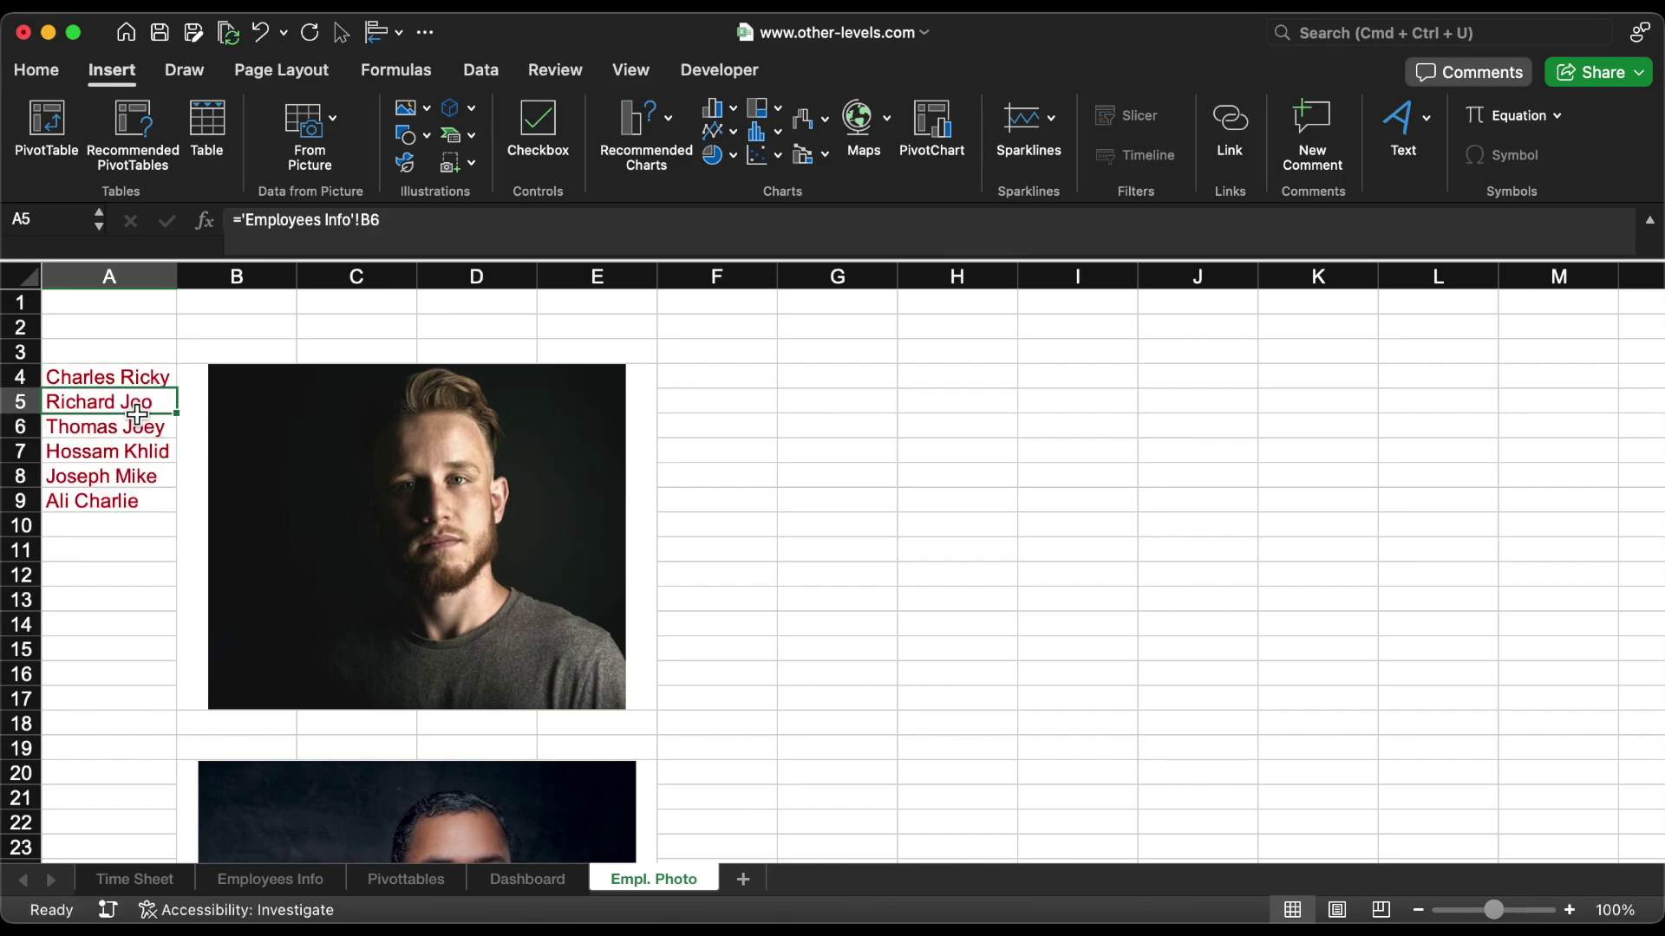
{"action": "left_click_drag", "start_coordinate": [140, 416], "coordinate": [146, 685]}
{"action": "left_click_drag", "start_coordinate": [144, 762], "coordinate": [144, 772]}
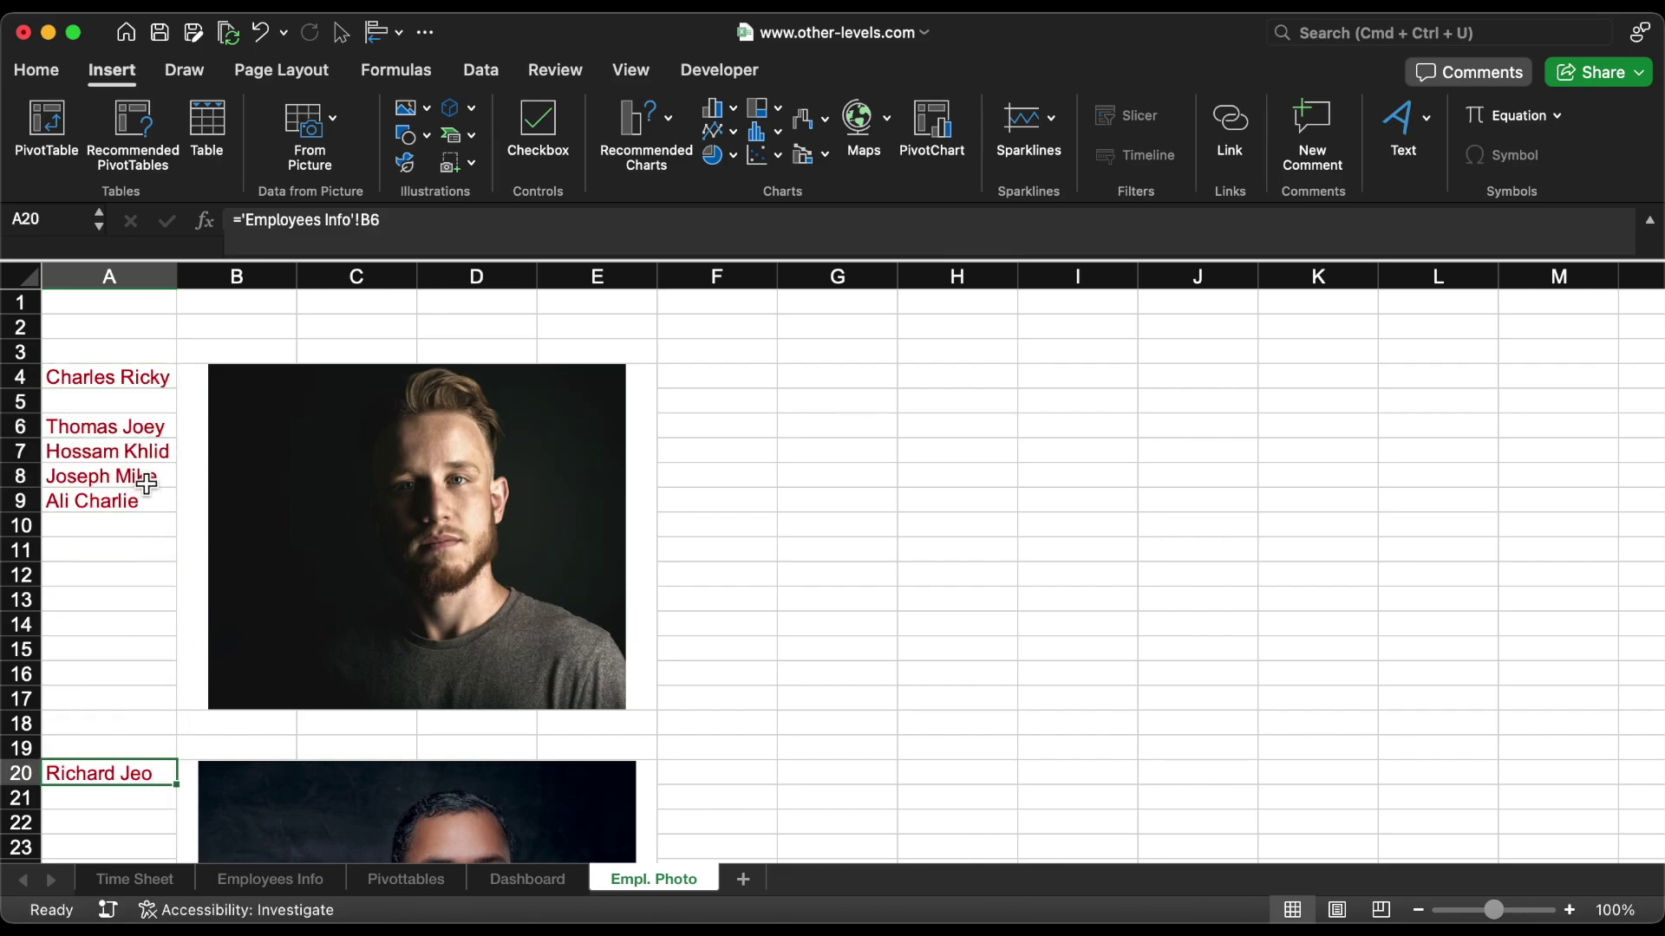
{"action": "left_click", "coordinate": [139, 425]}
{"action": "left_click_drag", "start_coordinate": [147, 434], "coordinate": [156, 758]}
{"action": "scroll", "coordinate": [433, 564], "scroll_direction": "up", "scroll_amount": 6}
{"action": "left_click", "coordinate": [137, 431]}
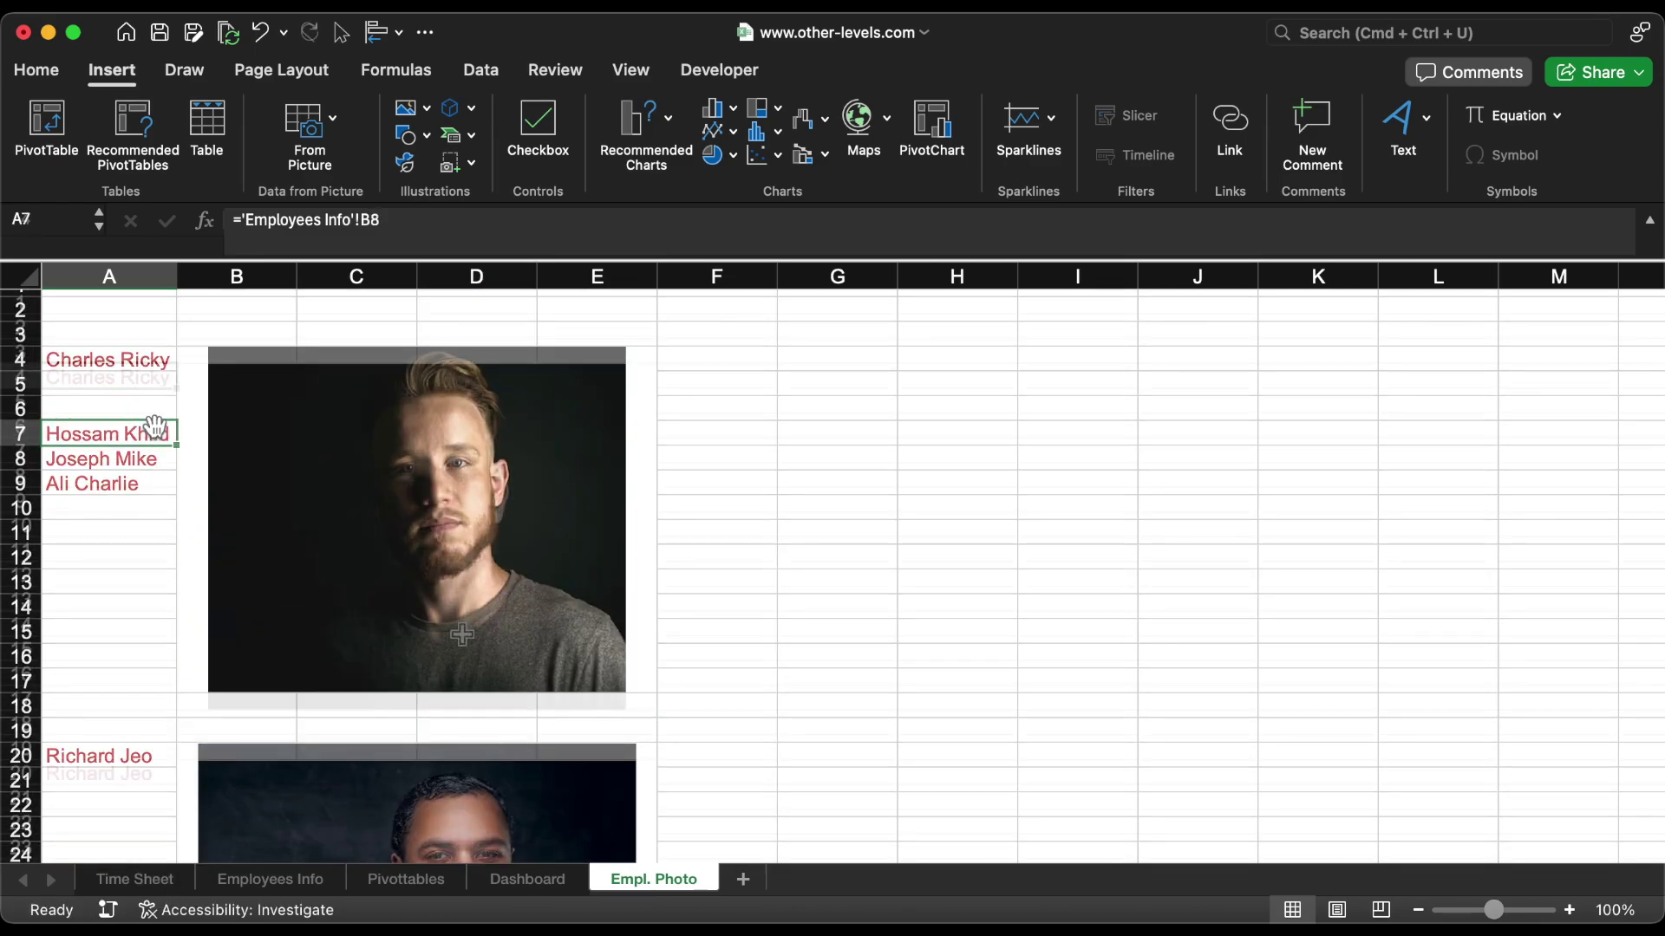
{"action": "key", "text": "super+z"}
Step: Merge and center cells B2:C10 on the Dashboard sheet
{"action": "left_click", "coordinate": [527, 879]}
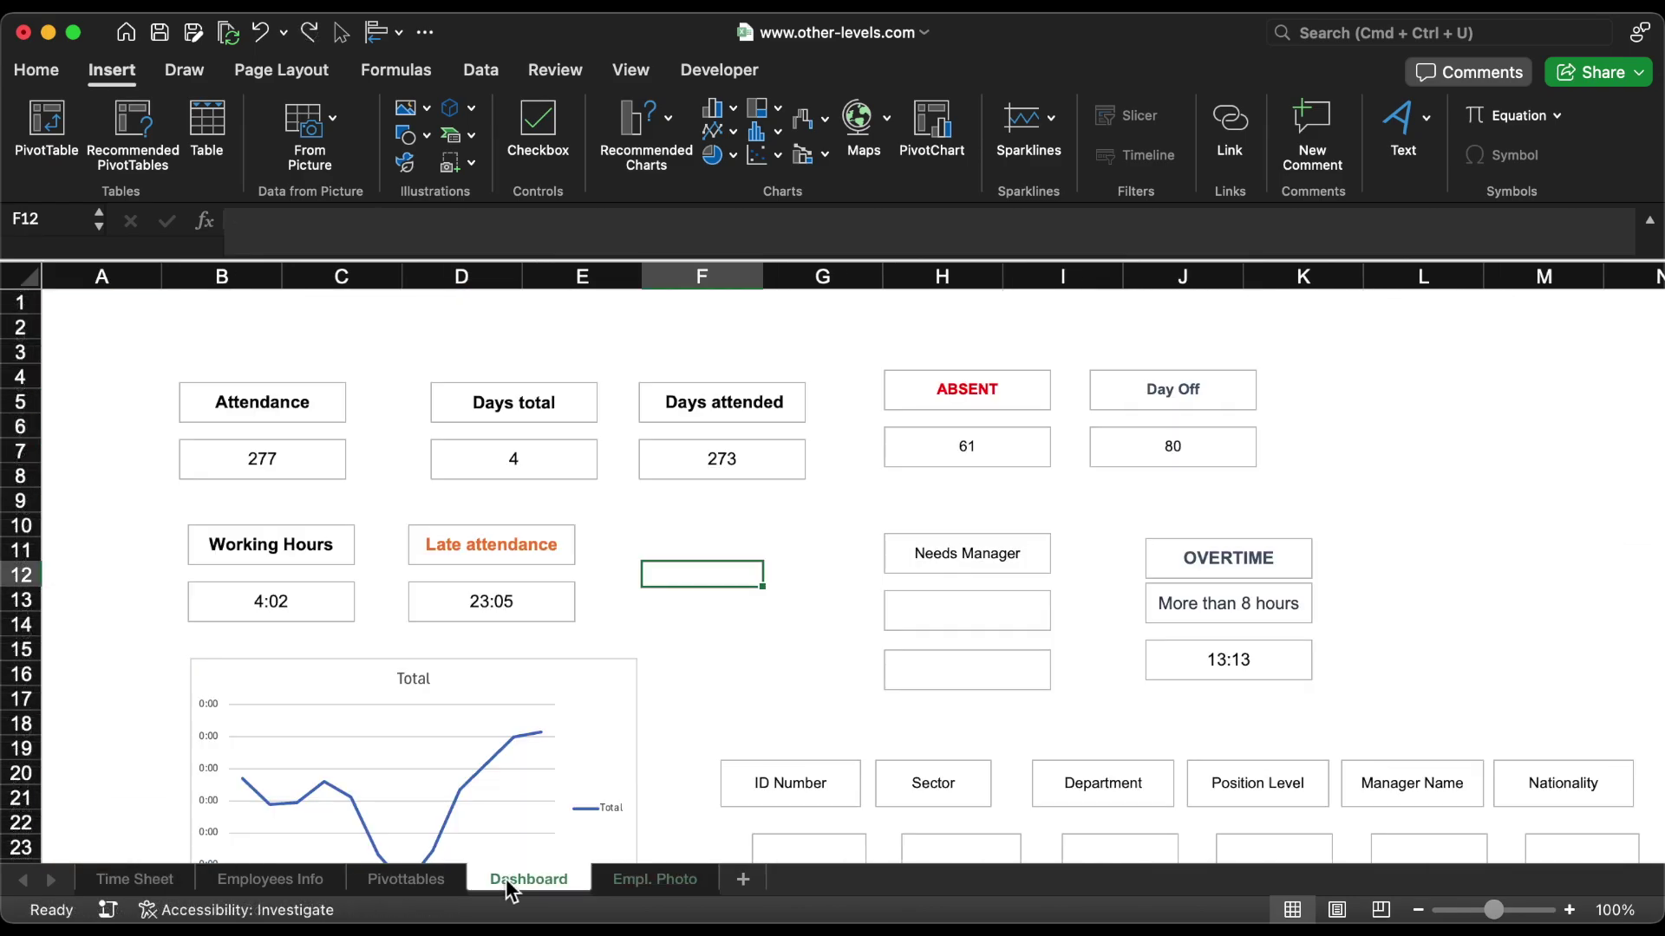
{"action": "left_click_drag", "start_coordinate": [216, 326], "coordinate": [250, 338]}
{"action": "left_click", "coordinate": [39, 70]}
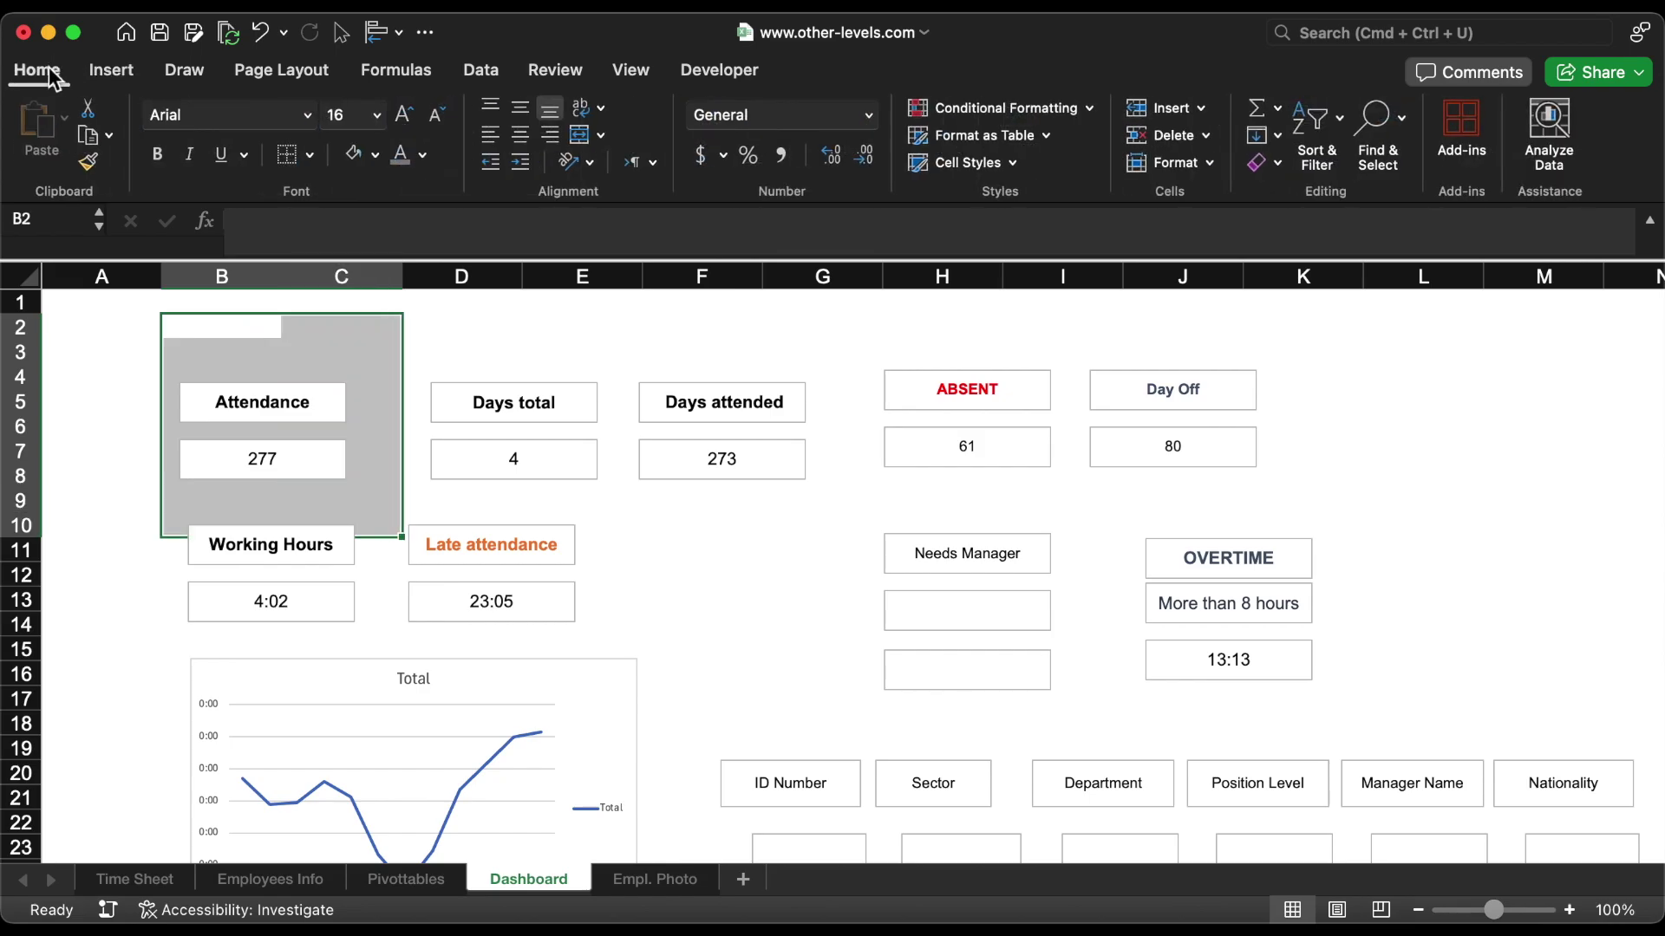
{"action": "left_click", "coordinate": [582, 139]}
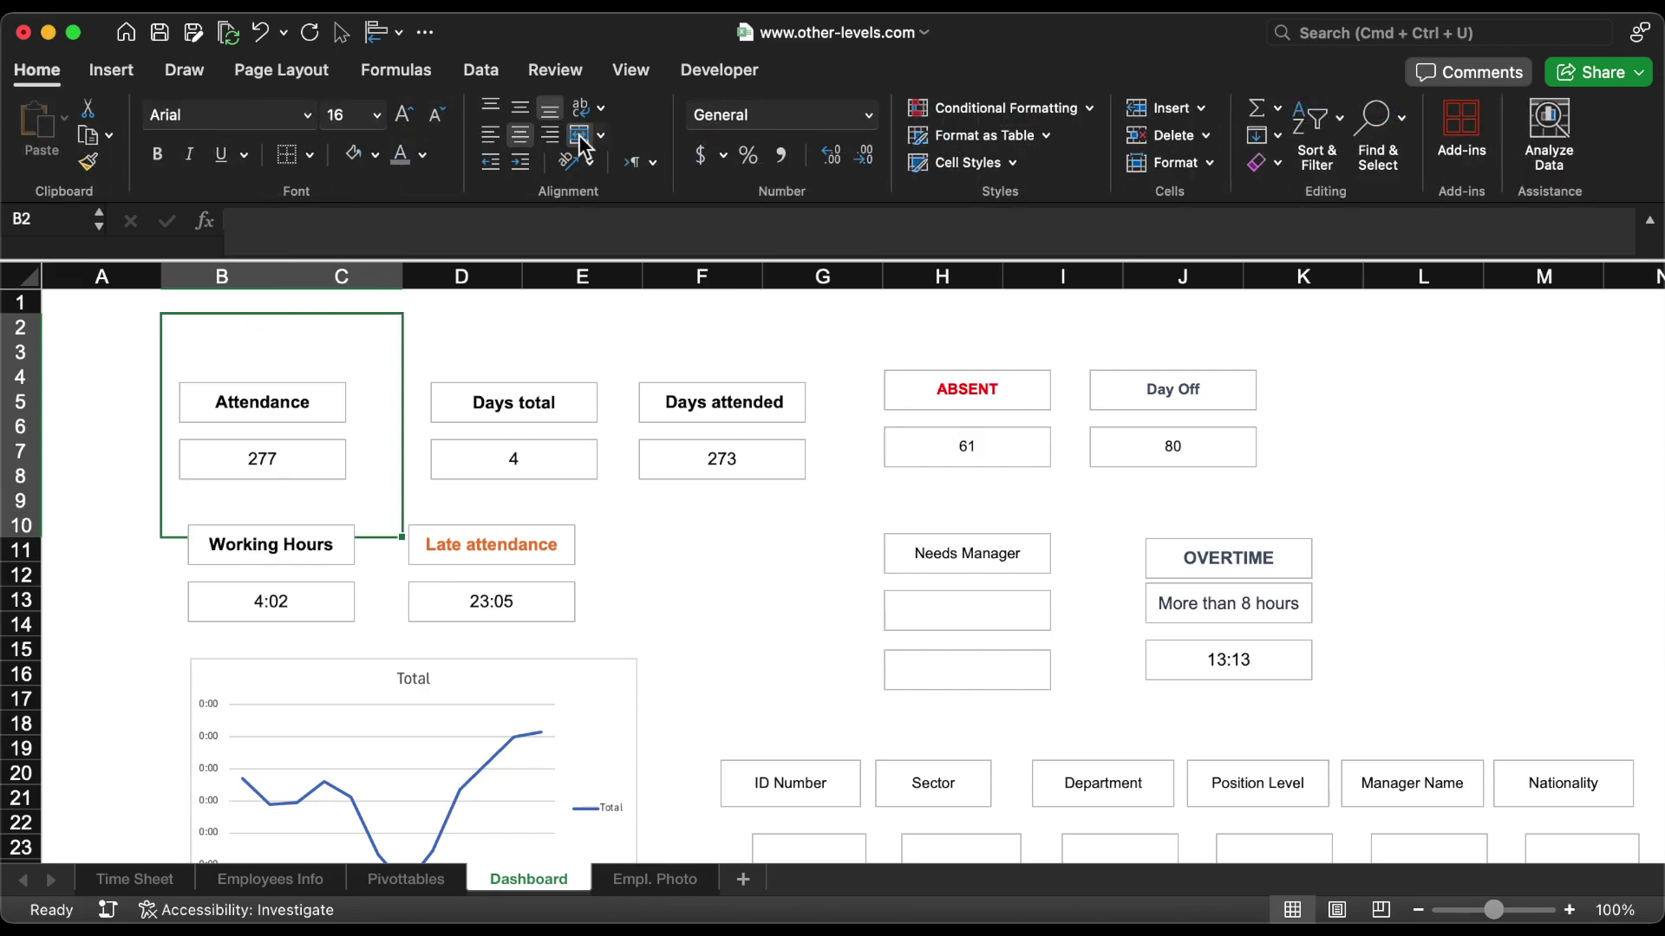
Step: Enter =VLOOKUP(Pivottables!AJ7,'Empl. Photo'!A:E,2,0) in the merged Dashboard cell B2 to retrieve the selected employee's photo
{"action": "left_click", "coordinate": [311, 239]}
{"action": "type", "text": "=vl"}
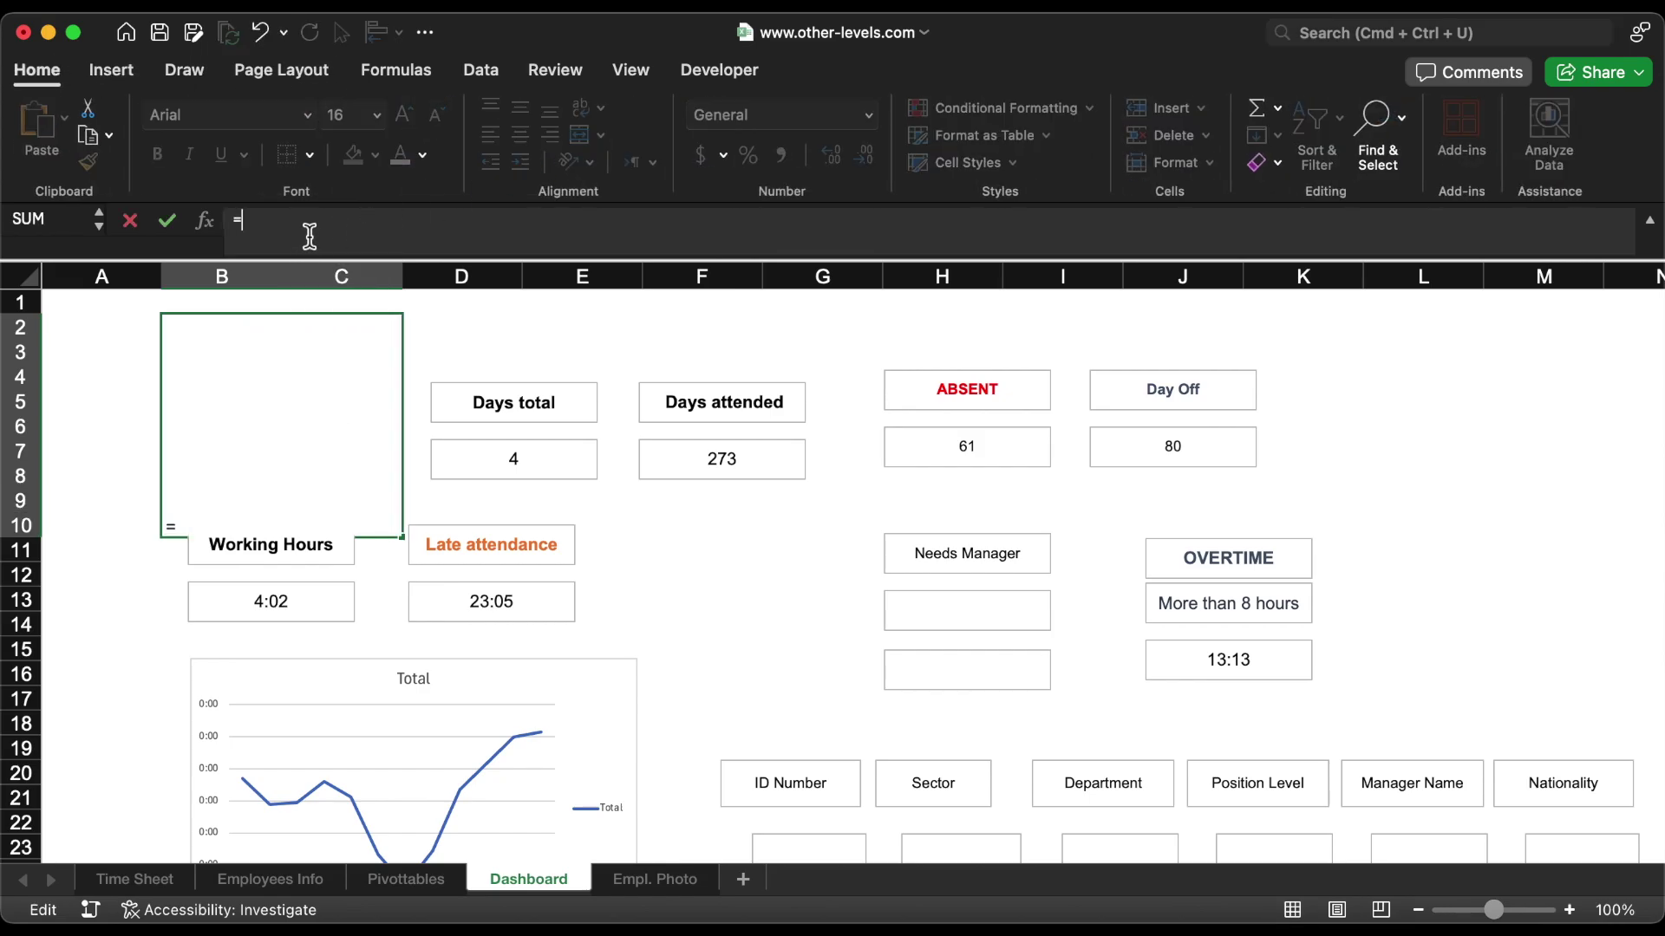
{"action": "double_click", "coordinate": [311, 295]}
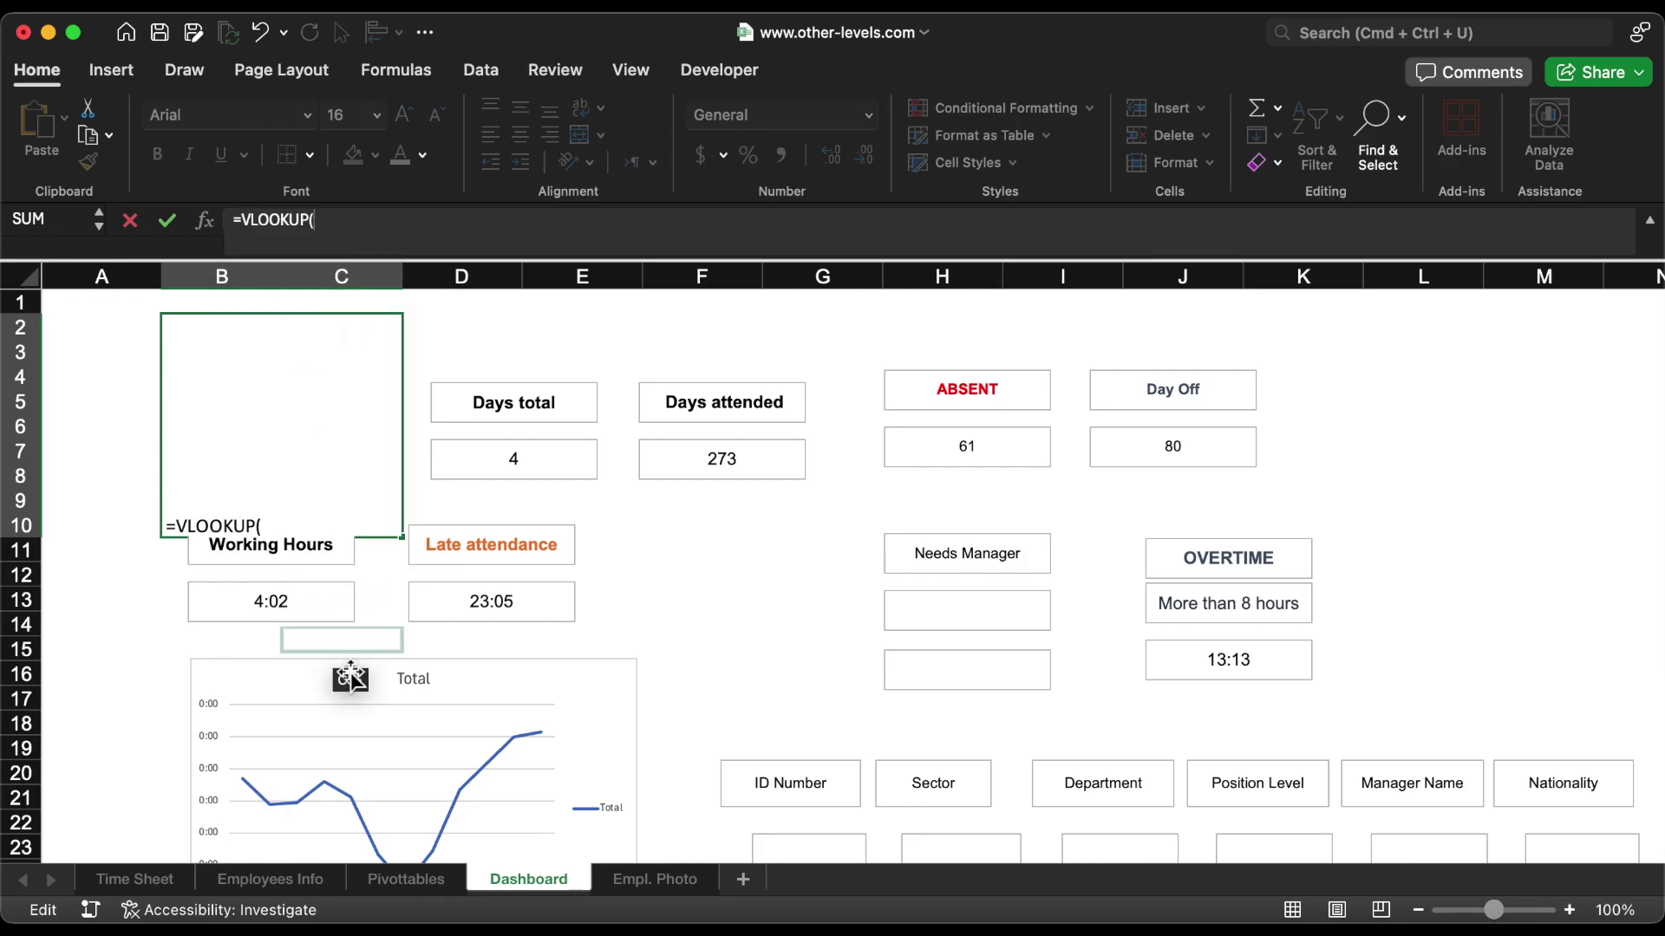
{"action": "left_click", "coordinate": [438, 877]}
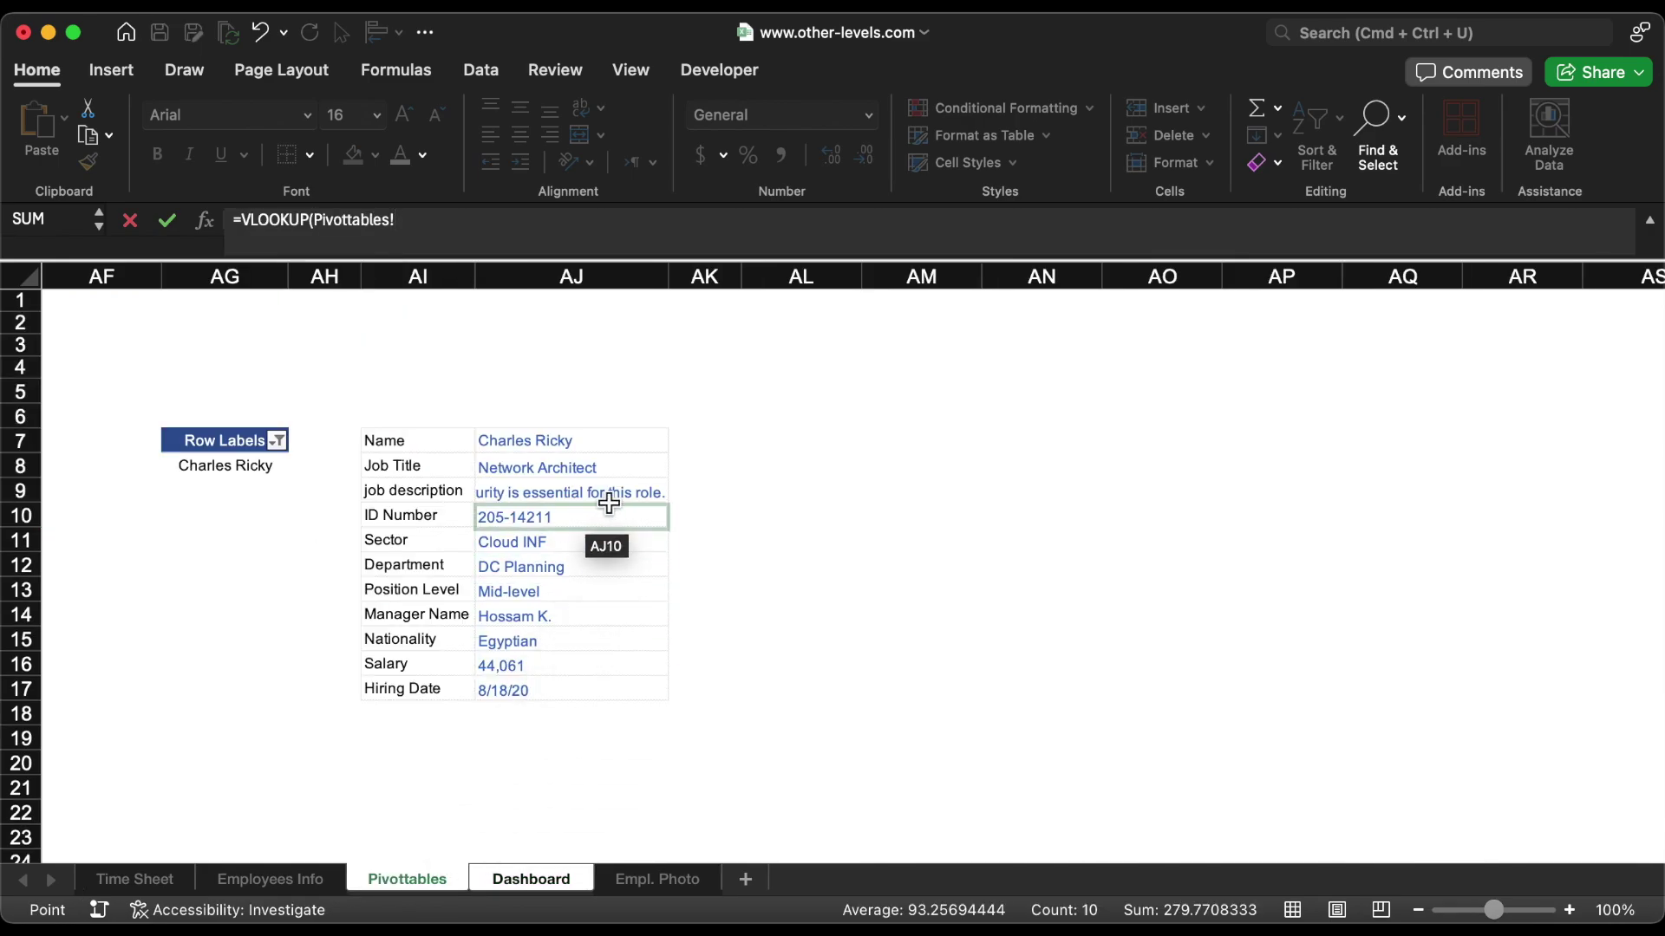
{"action": "left_click", "coordinate": [603, 448]}
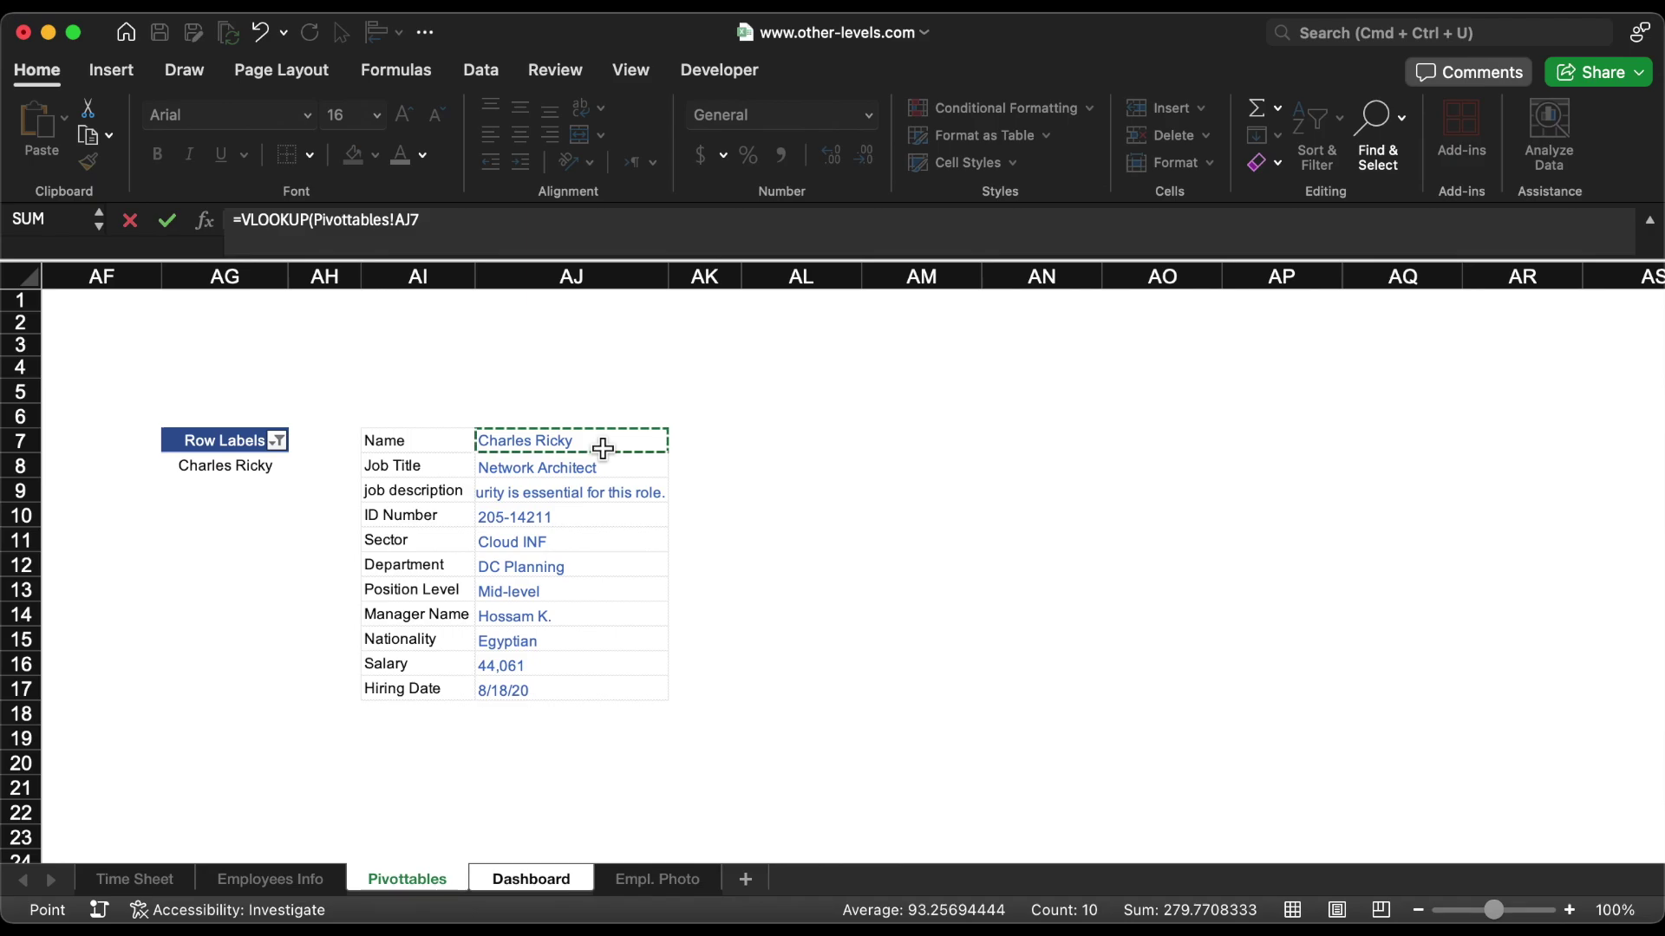
{"action": "type", "text": ","}
{"action": "left_click", "coordinate": [657, 878]}
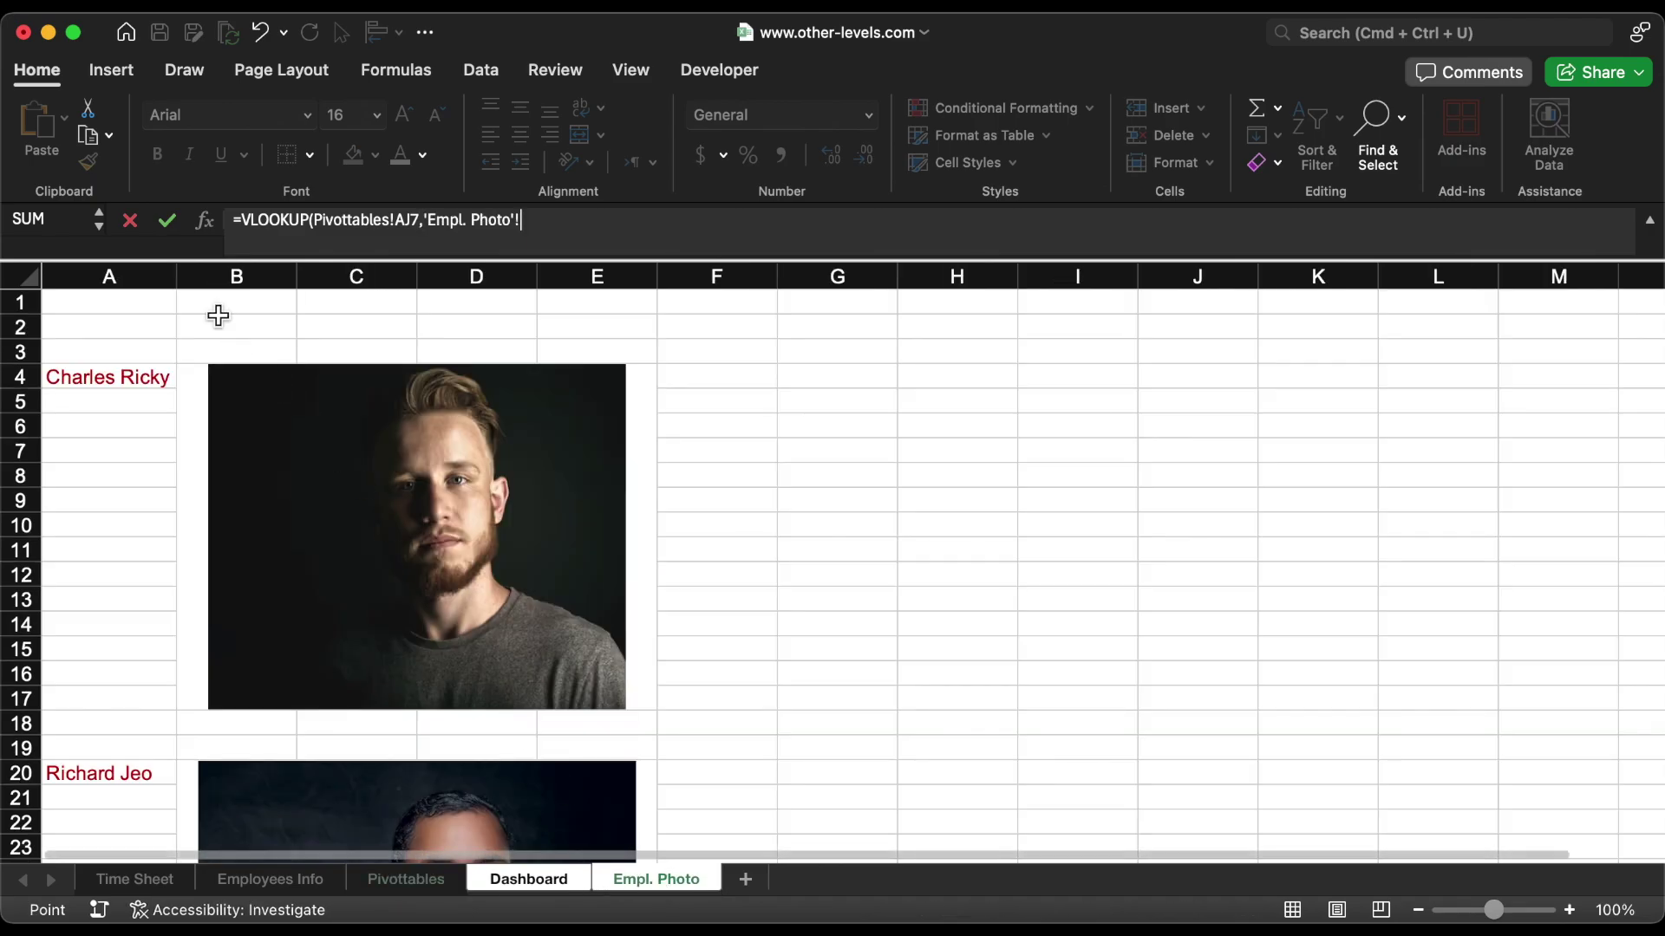
{"action": "left_click", "coordinate": [120, 275]}
{"action": "left_click_drag", "start_coordinate": [119, 275], "coordinate": [213, 275]}
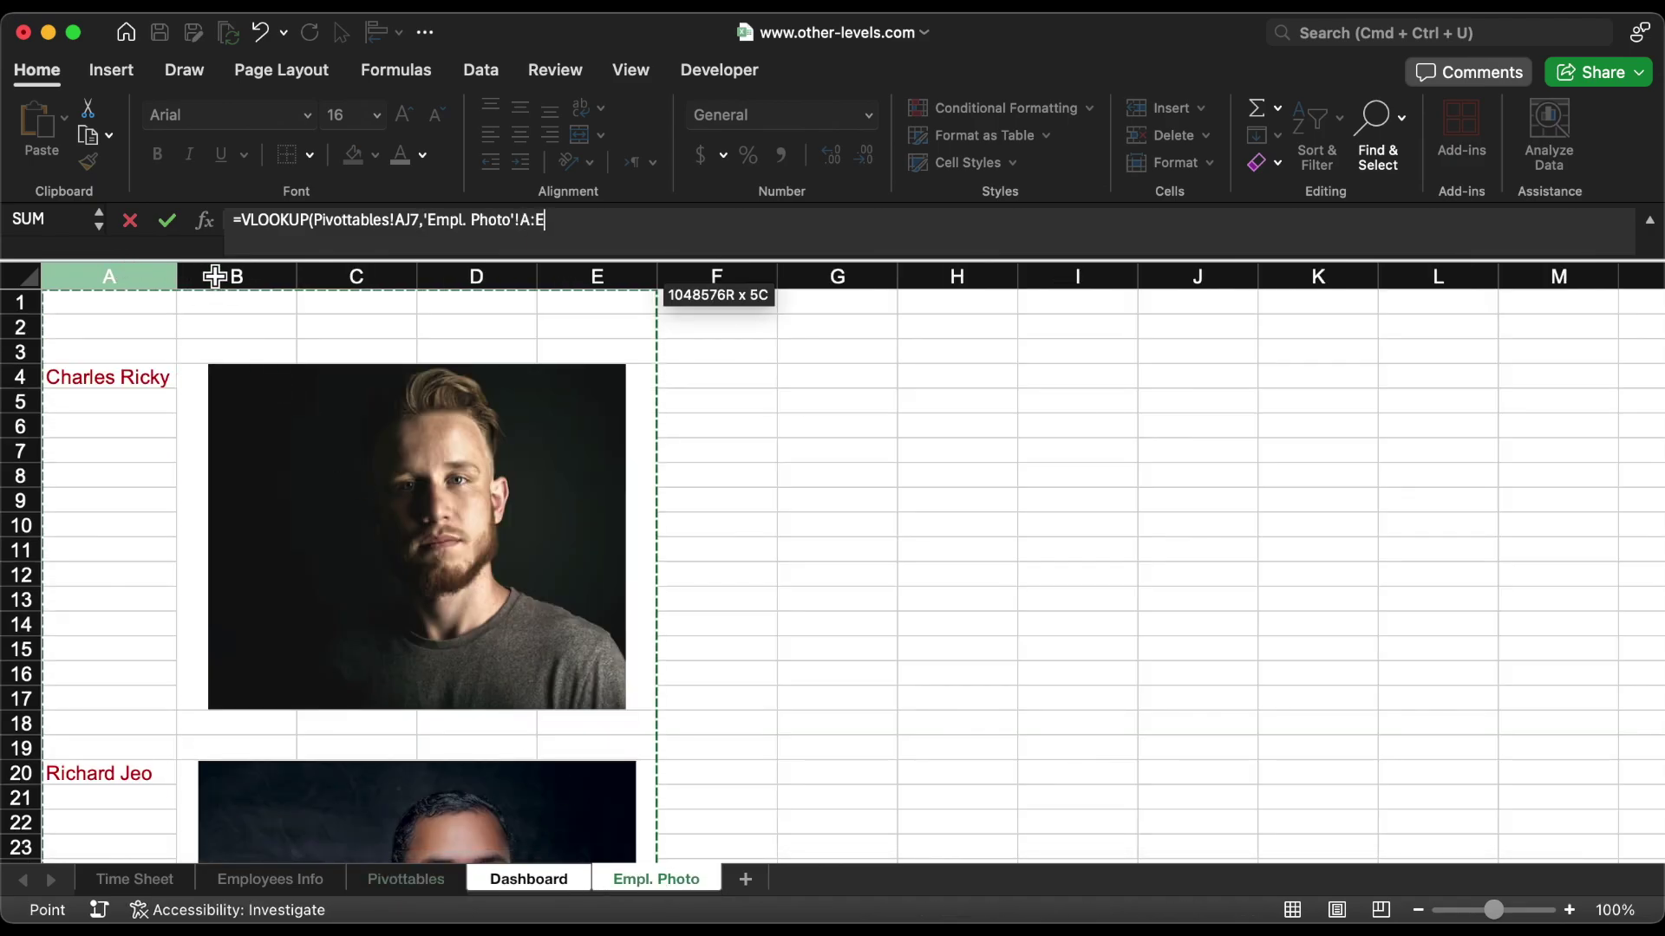
{"action": "type", "text": ",2,"}
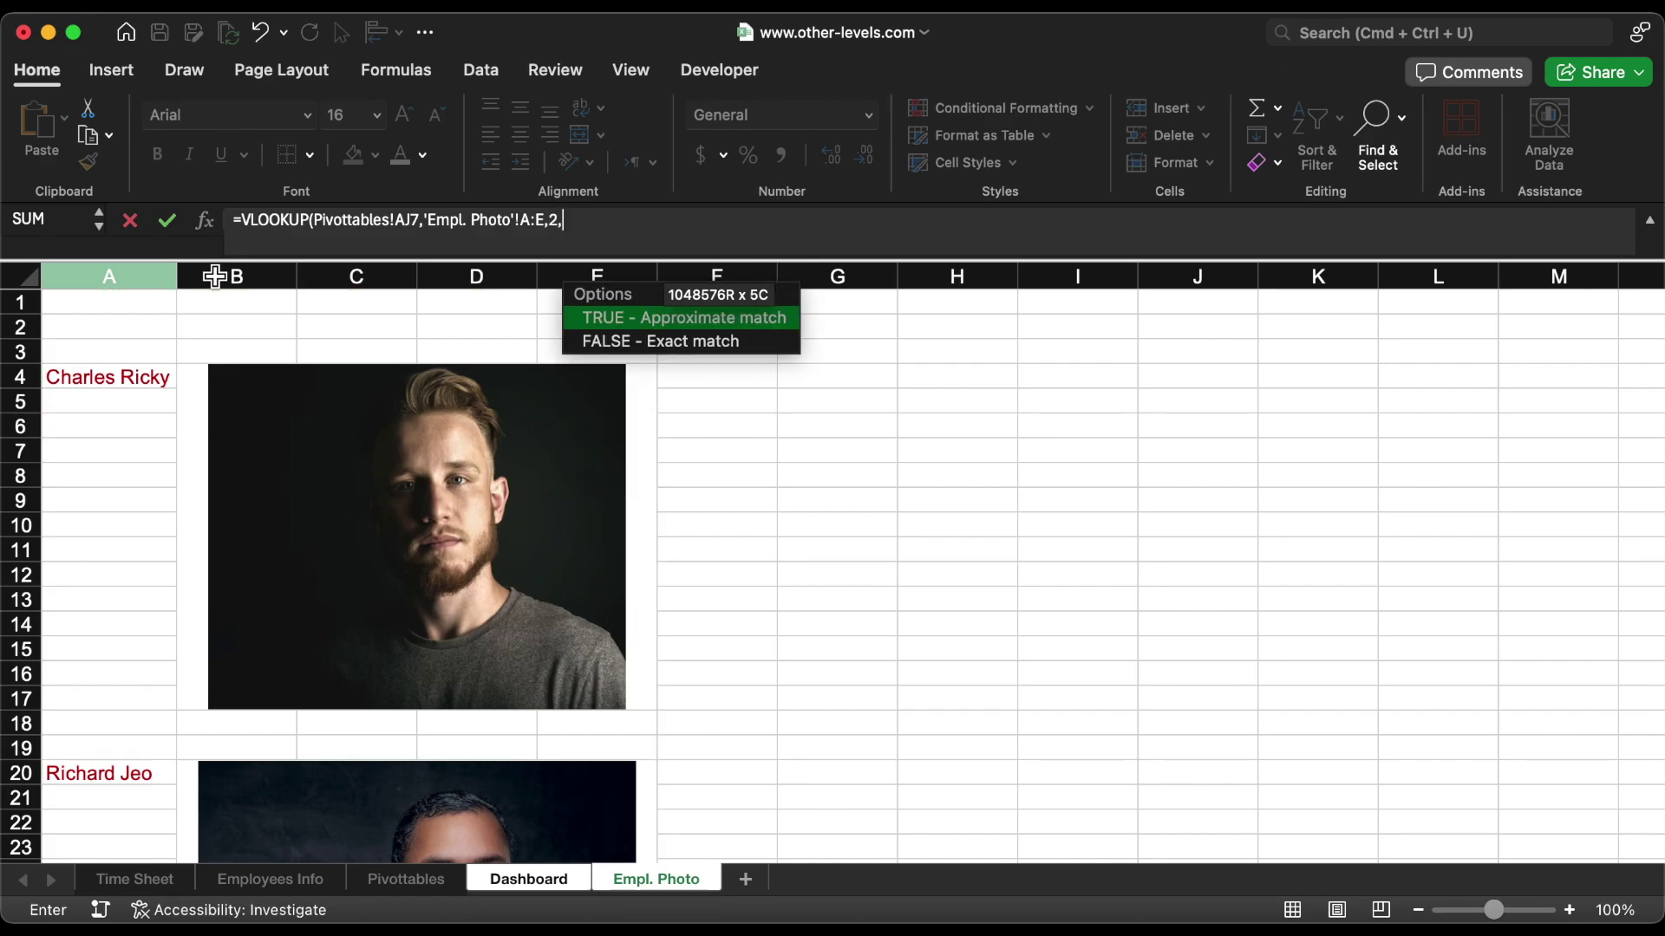
{"action": "type", "text": "0)"}
{"action": "key", "text": "Return"}
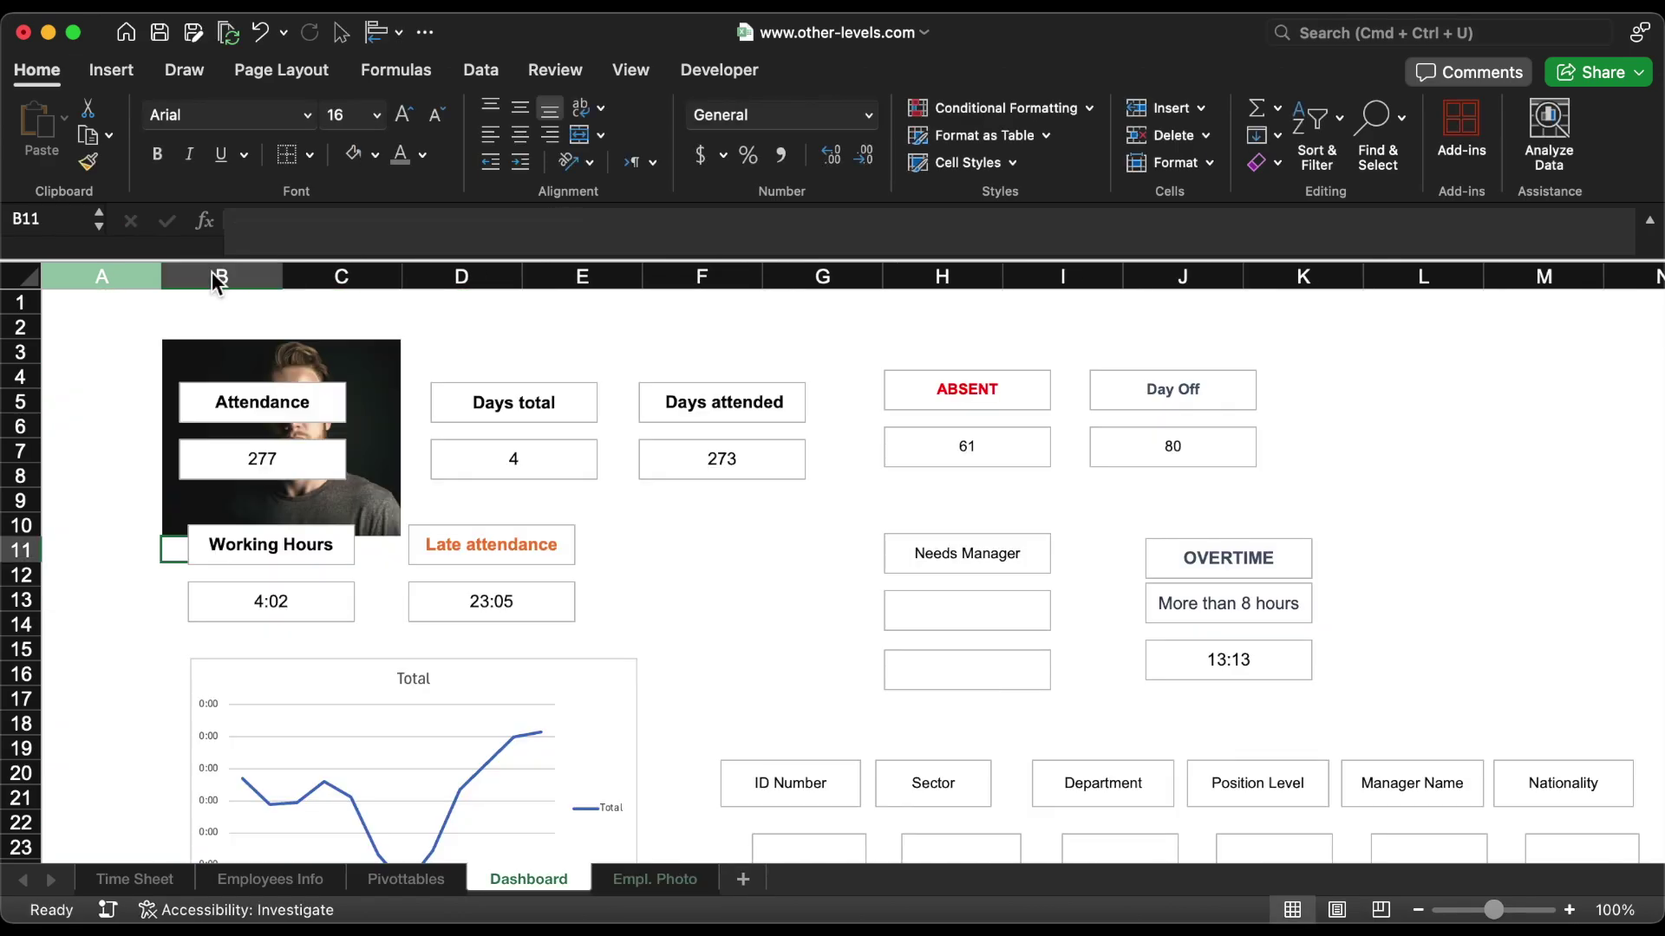
Step: Move all the Dashboard cards down together so that they sit below the employee photo
{"action": "left_click", "coordinate": [314, 405]}
{"action": "left_click_drag", "start_coordinate": [314, 405], "coordinate": [356, 585]}
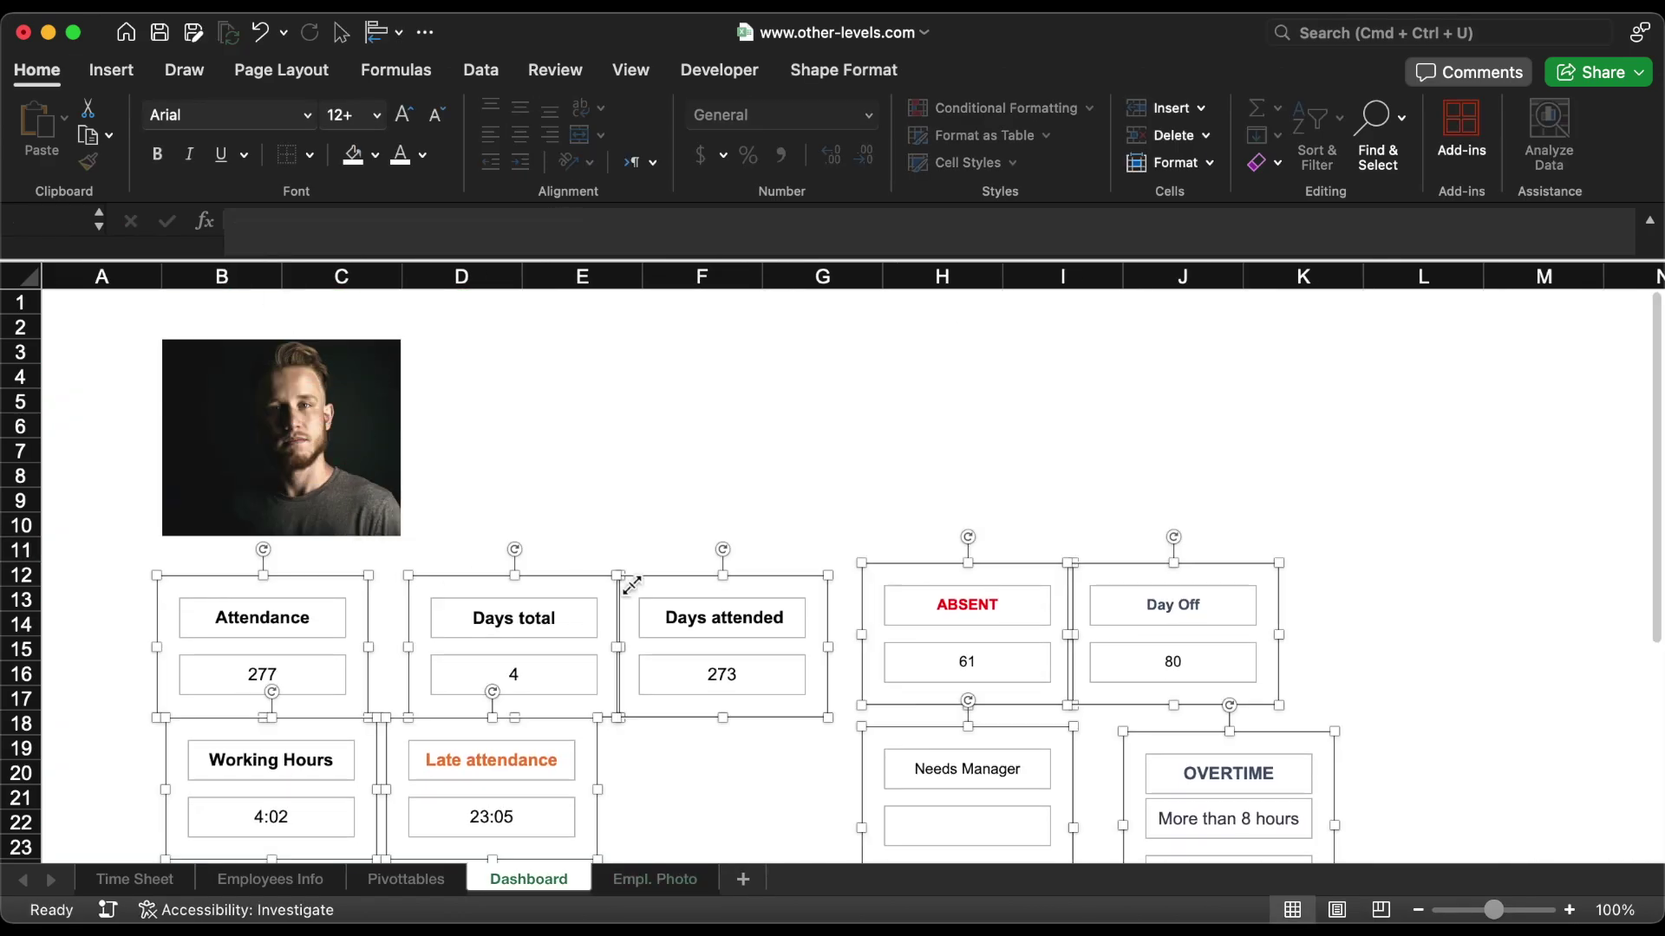
{"action": "scroll", "coordinate": [638, 471], "scroll_direction": "down", "scroll_amount": 3}
{"action": "scroll", "coordinate": [638, 471], "scroll_direction": "up", "scroll_amount": 3}
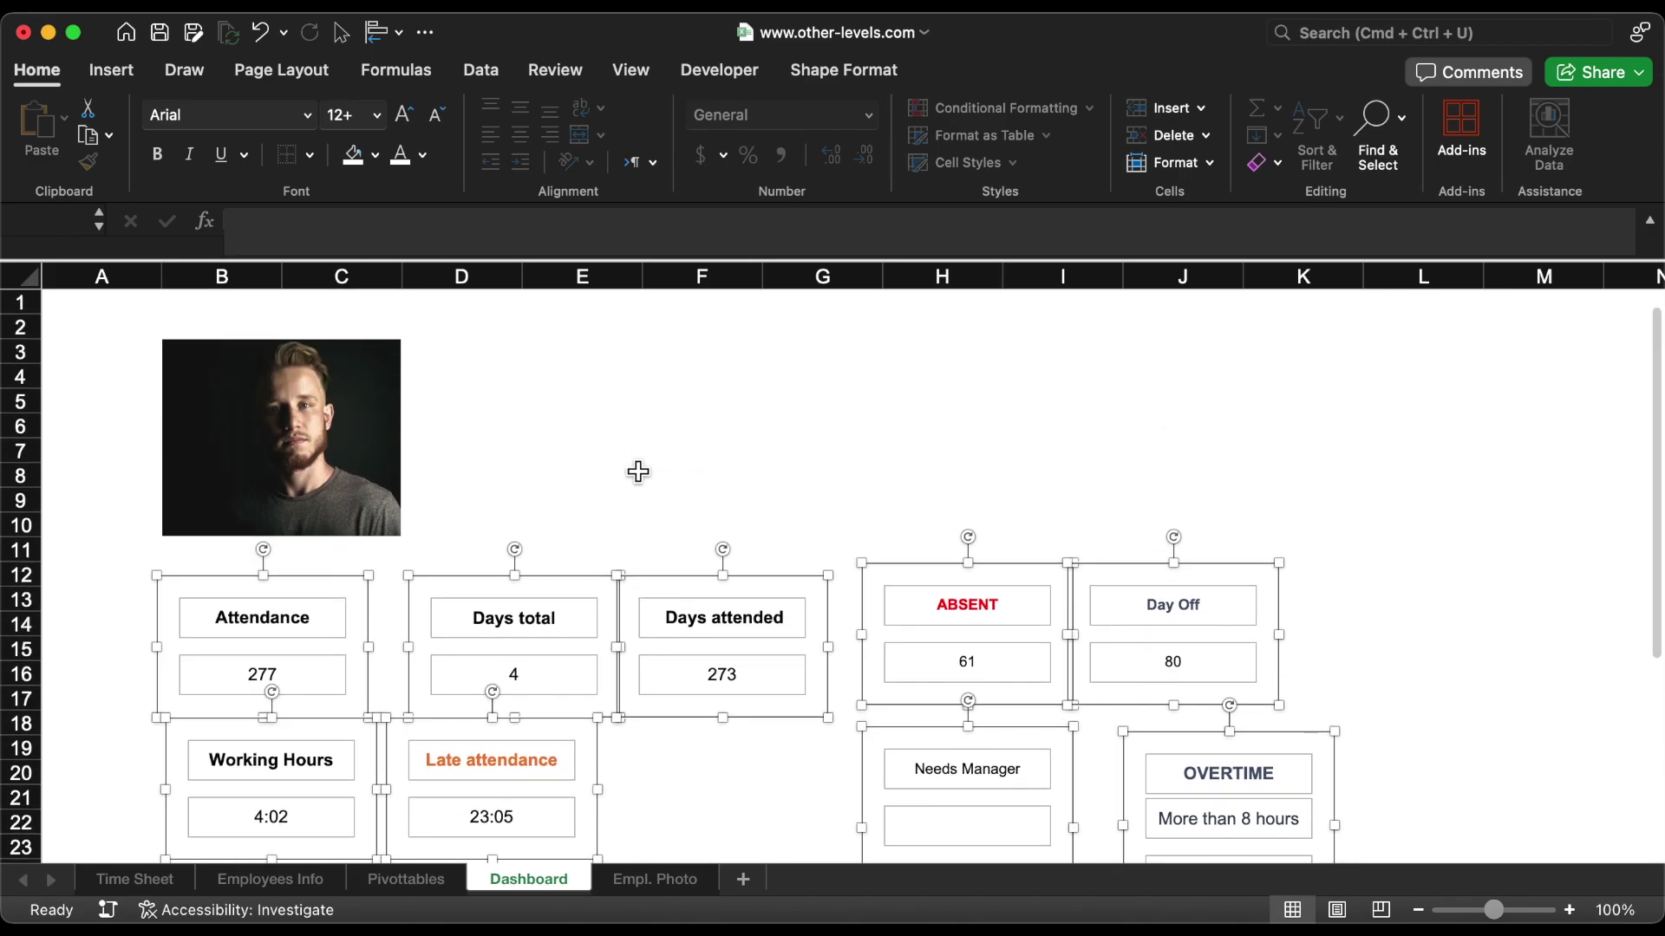